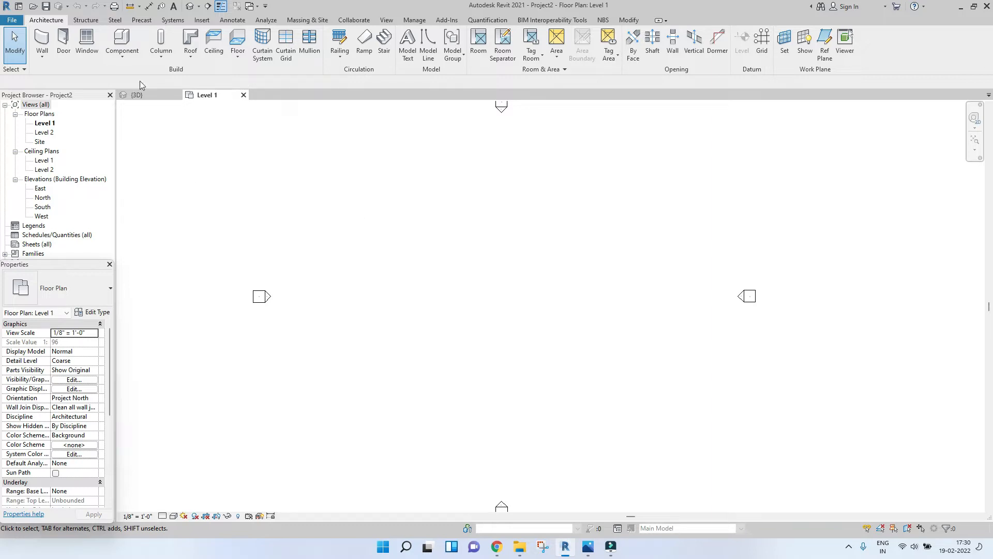
left_click(125, 60)
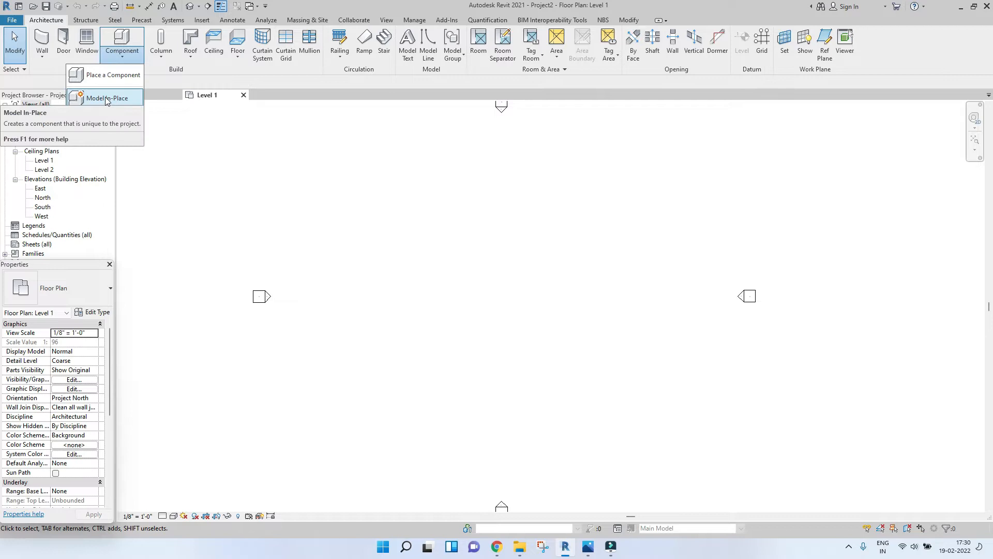
left_click(122, 50)
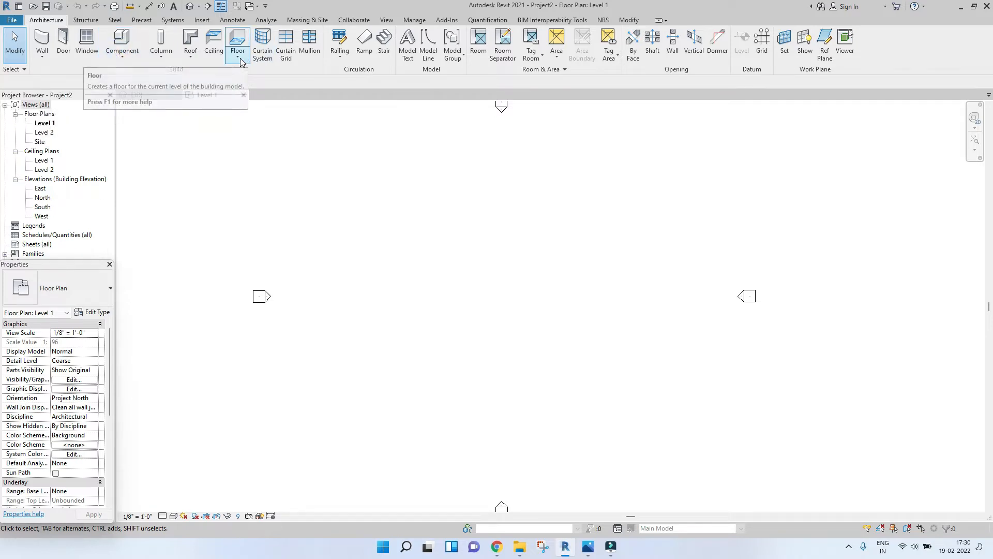
Step: Start an architectural floor and set its type's structure layer thickness to 1' 6"
left_click(239, 58)
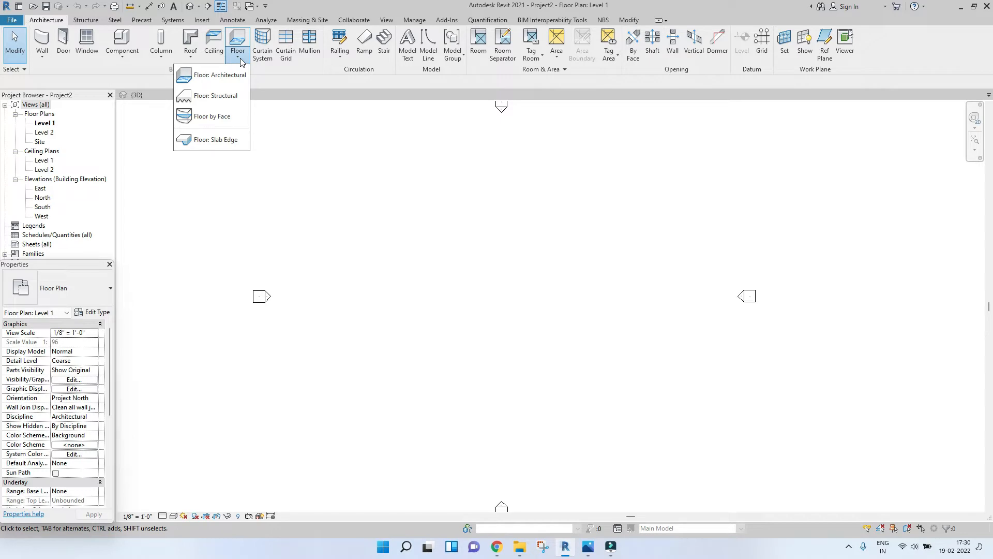
left_click(218, 75)
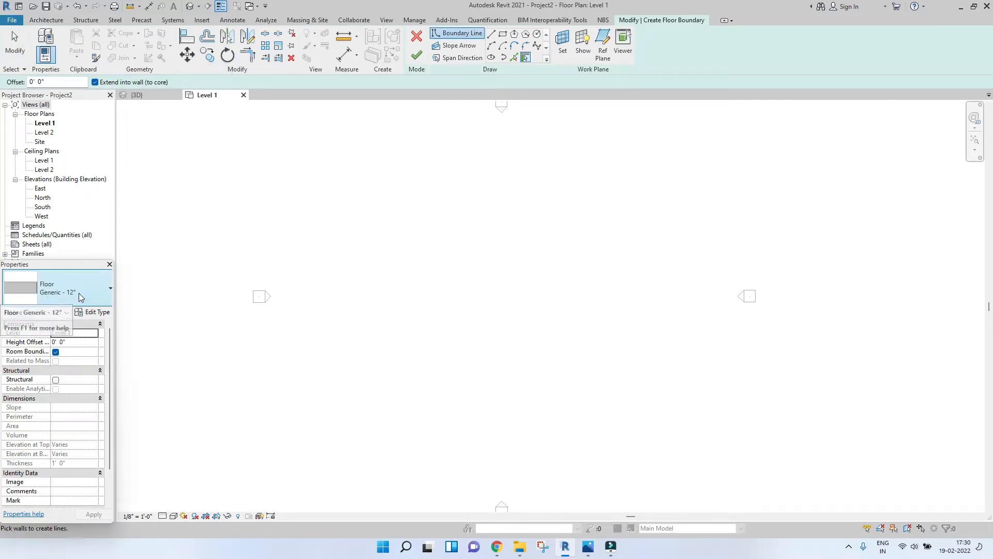
left_click(86, 313)
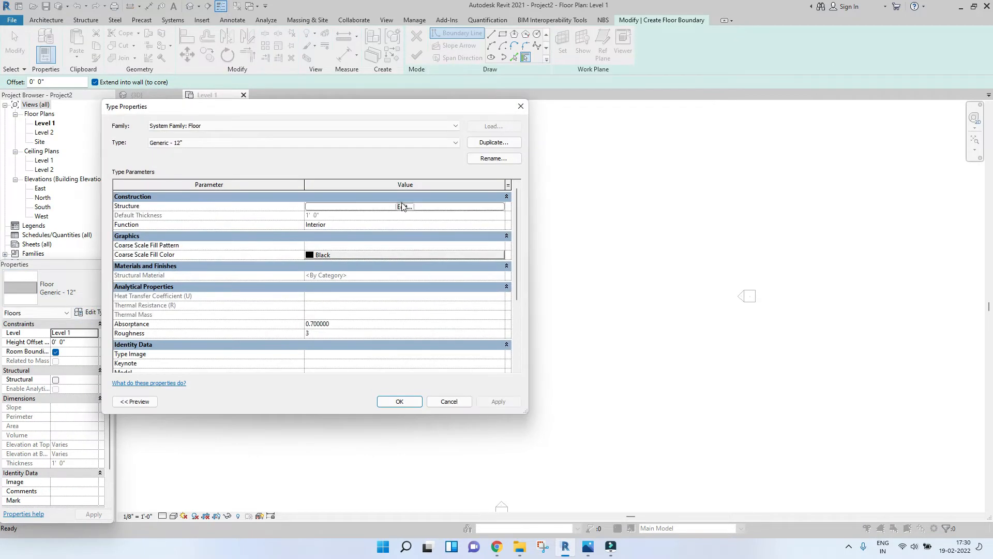
left_click(402, 204)
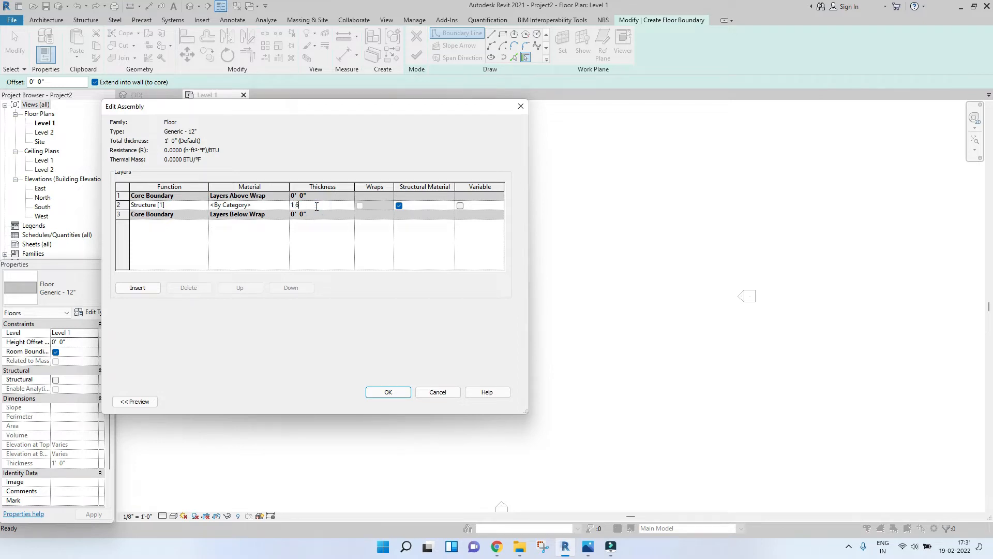
left_click(434, 393)
left_click(395, 402)
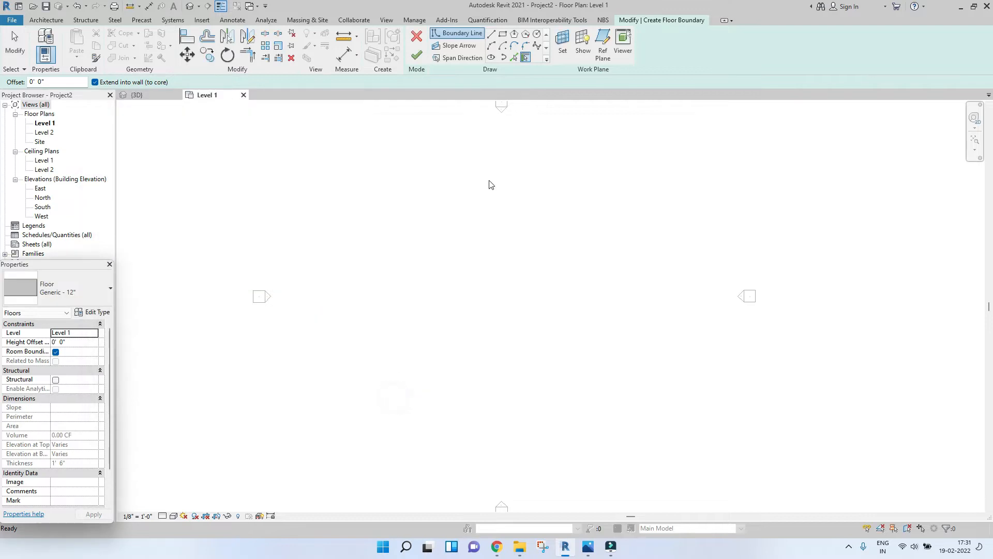
Step: Sketch a rectangular floor boundary about 72' by 64' and finish the floor
left_click(502, 34)
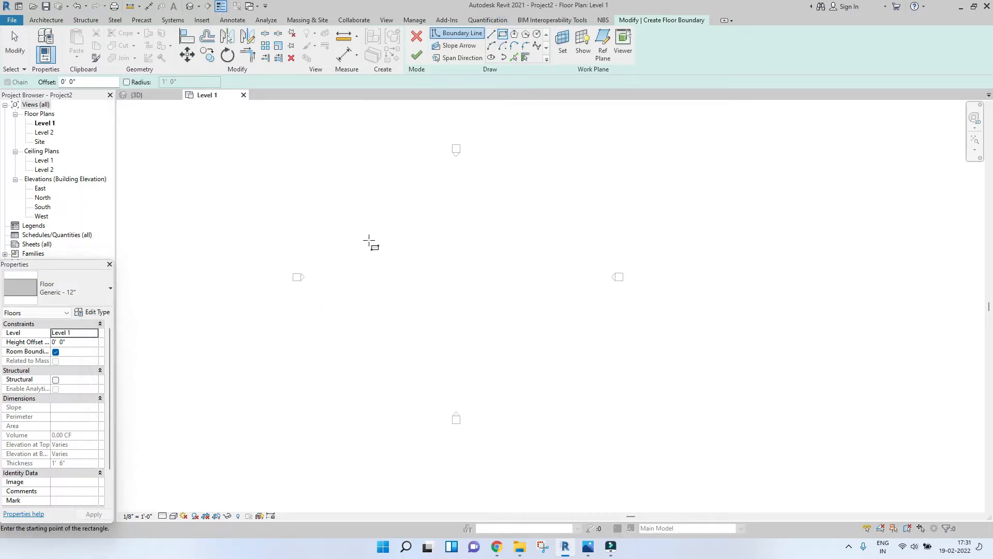
left_click(379, 206)
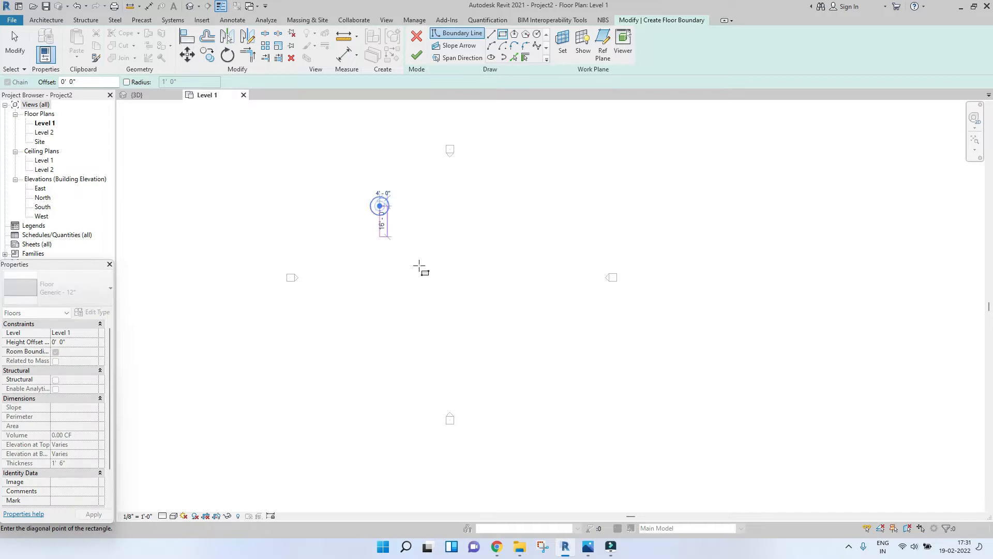
left_click(519, 329)
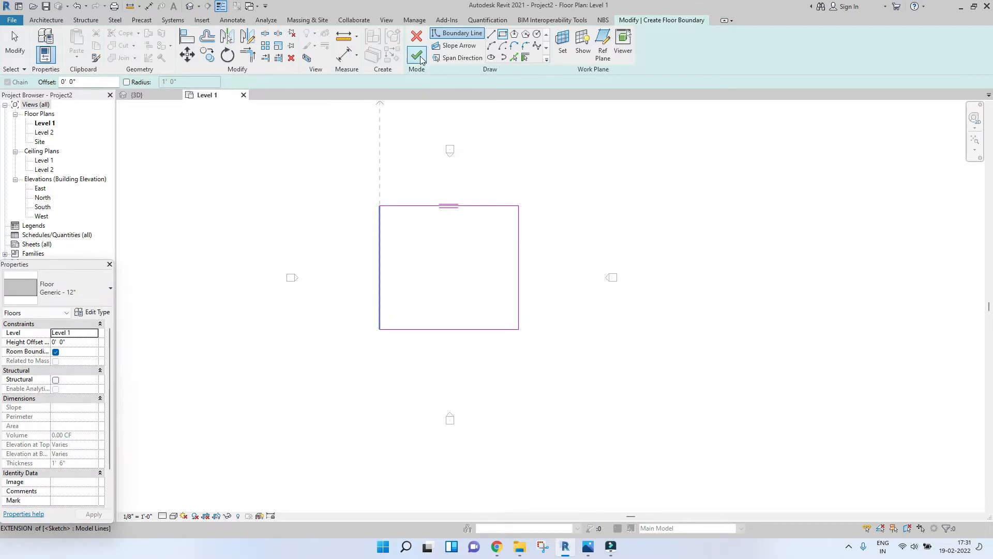
left_click(417, 56)
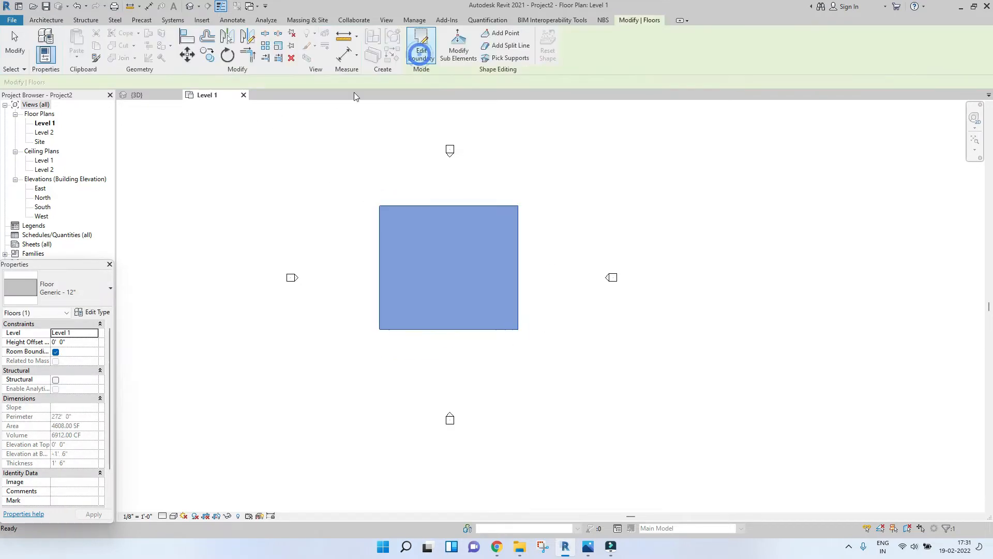
Step: In the 3D view, set the floor type's structure layer thickness to 3' 0" and apply it
left_click(190, 7)
scroll(483, 339, "up", 3)
key("s")
key("d")
scroll(420, 360, "down", 4)
scroll(573, 401, "up", 9)
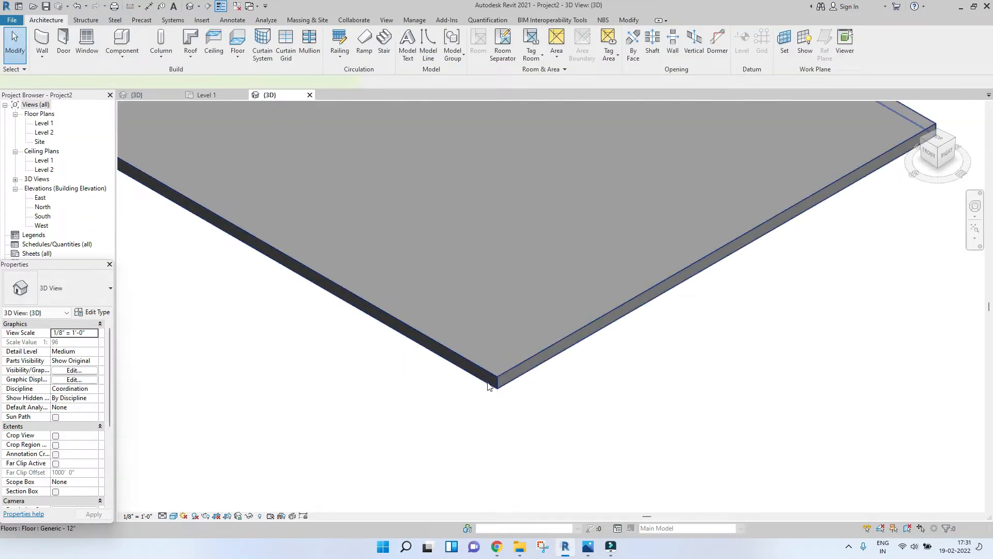
left_click(488, 385)
left_click(94, 312)
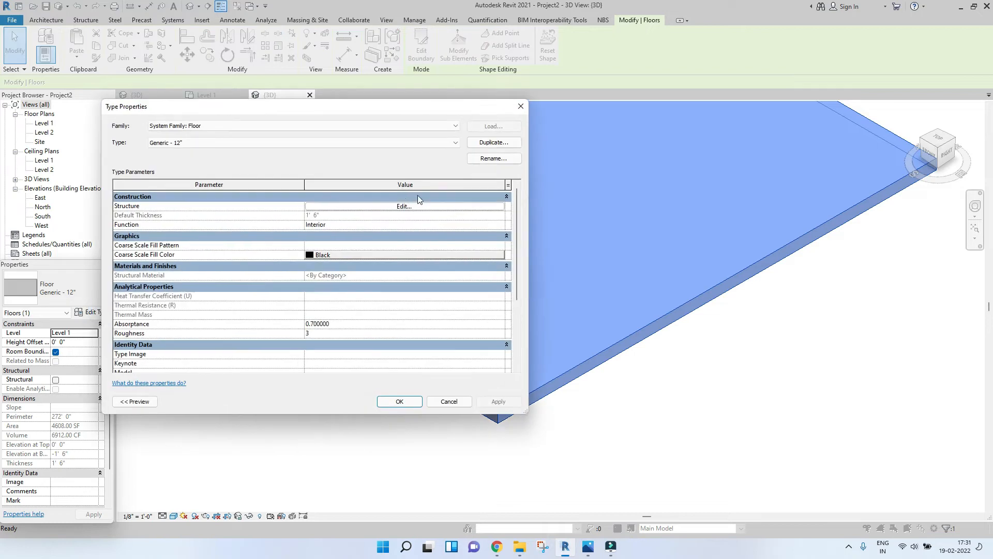
left_click(409, 206)
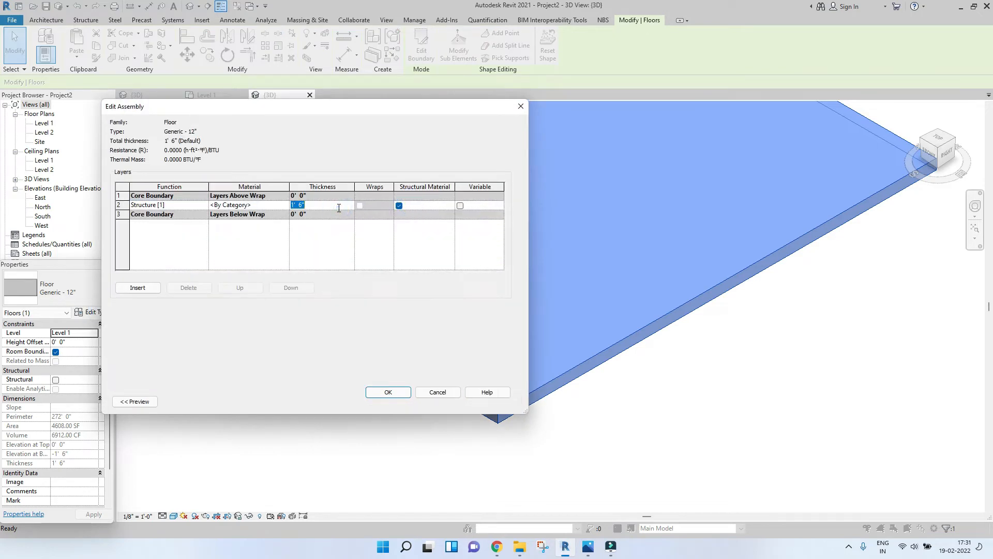
left_click(393, 392)
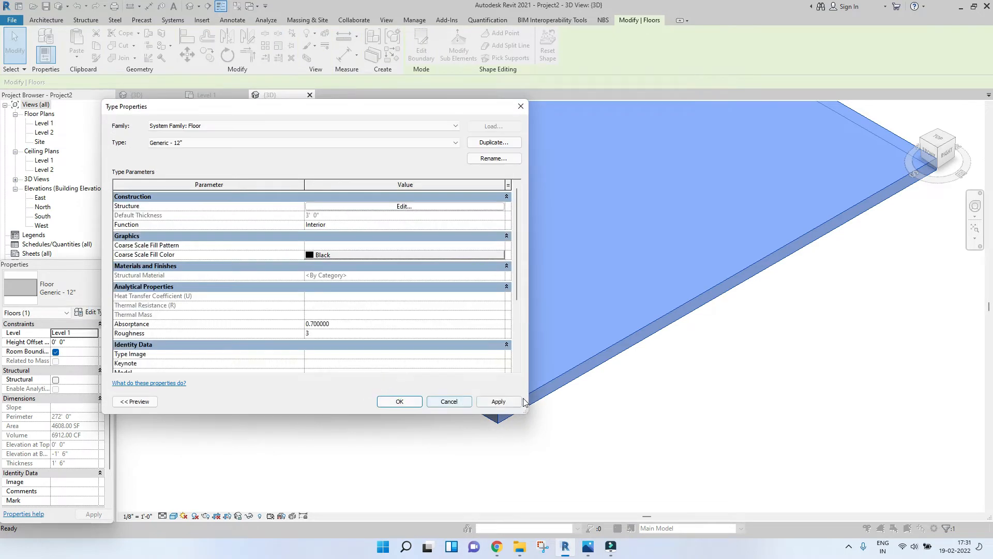
left_click(505, 401)
left_click(388, 402)
left_click(614, 442)
Step: Examine the thickened floor slab from different angles in the 3D view
scroll(548, 381, "down", 5)
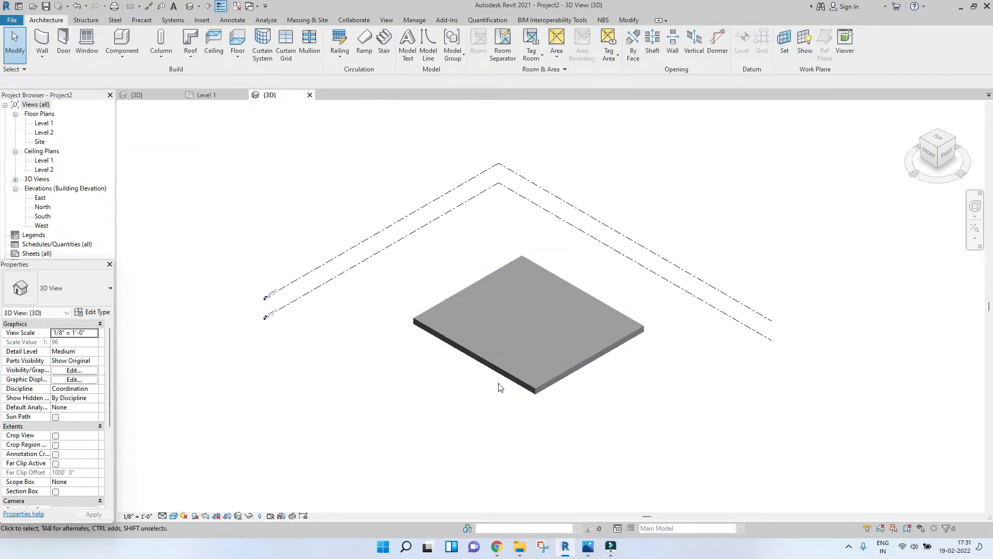
scroll(584, 443, "up", 4)
scroll(584, 442, "down", 3)
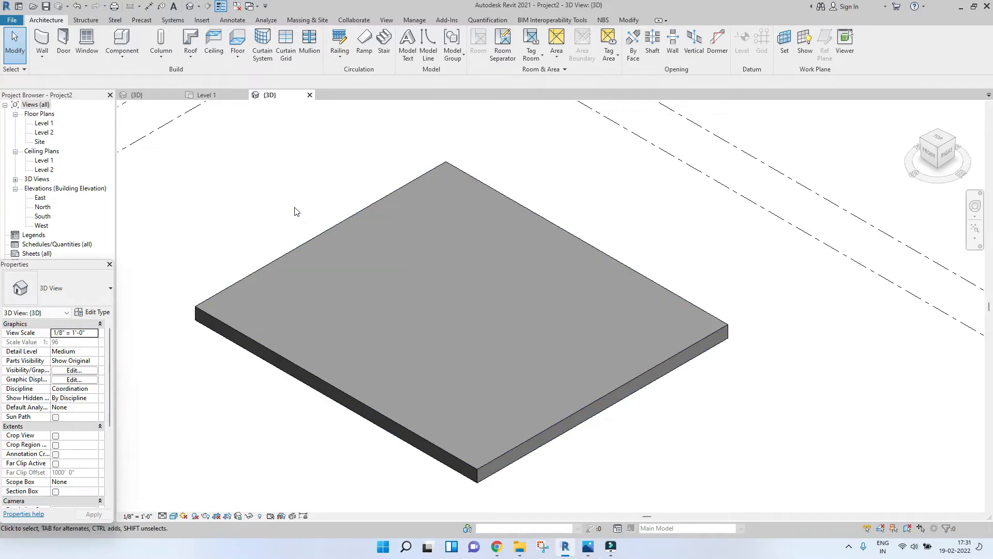
middle_click_drag(305, 218, 449, 219, "shift")
middle_click_drag(393, 230, 414, 238, "shift")
scroll(412, 226, "up", 4)
scroll(415, 239, "down", 3)
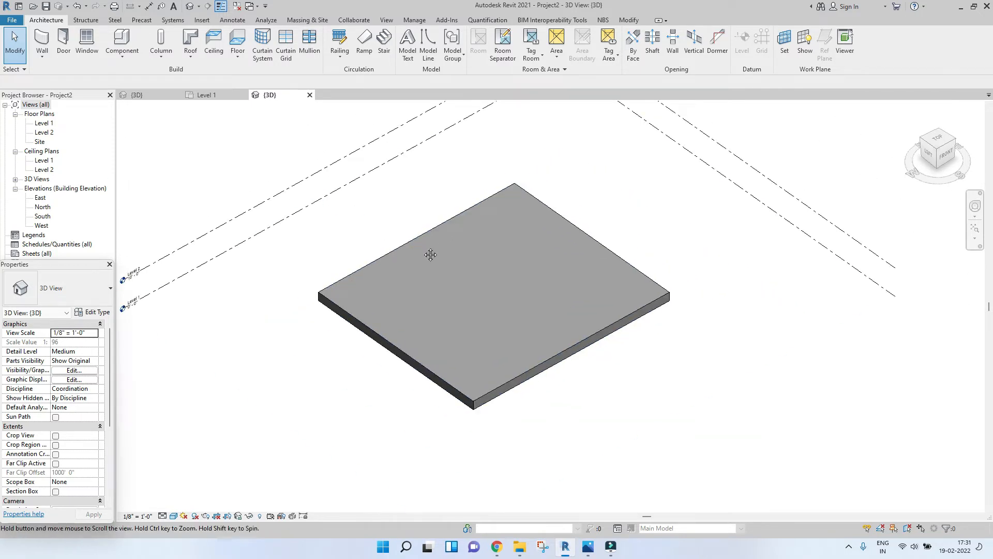
scroll(433, 255, "up", 2)
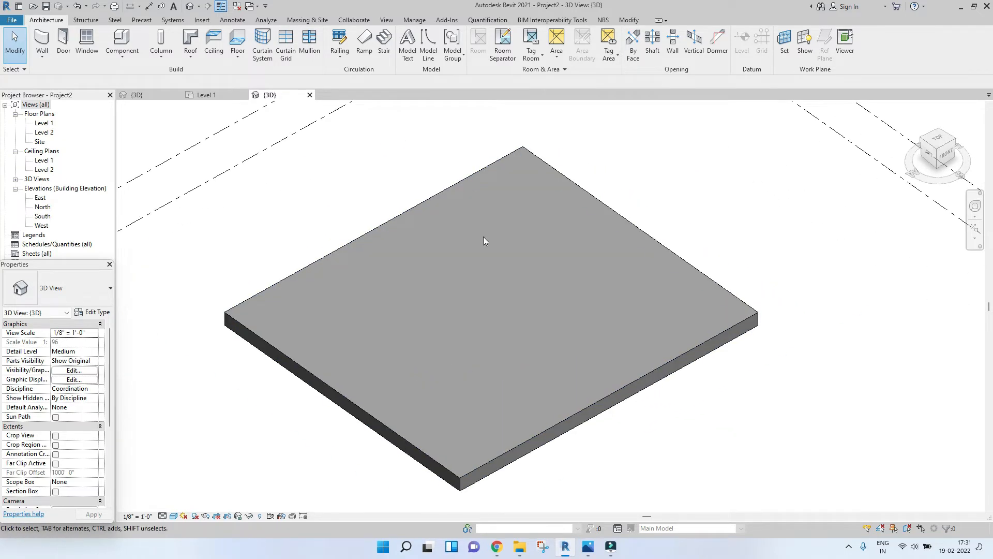
middle_click_drag(297, 197, 306, 233)
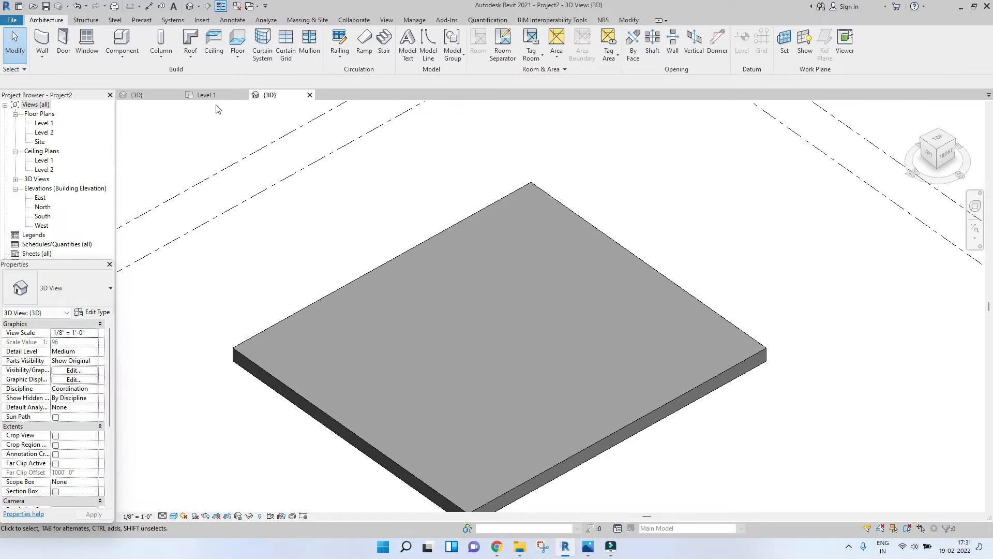
Step: Switch to the 3d landscape project's 3D view and look over the building model
left_click(134, 95)
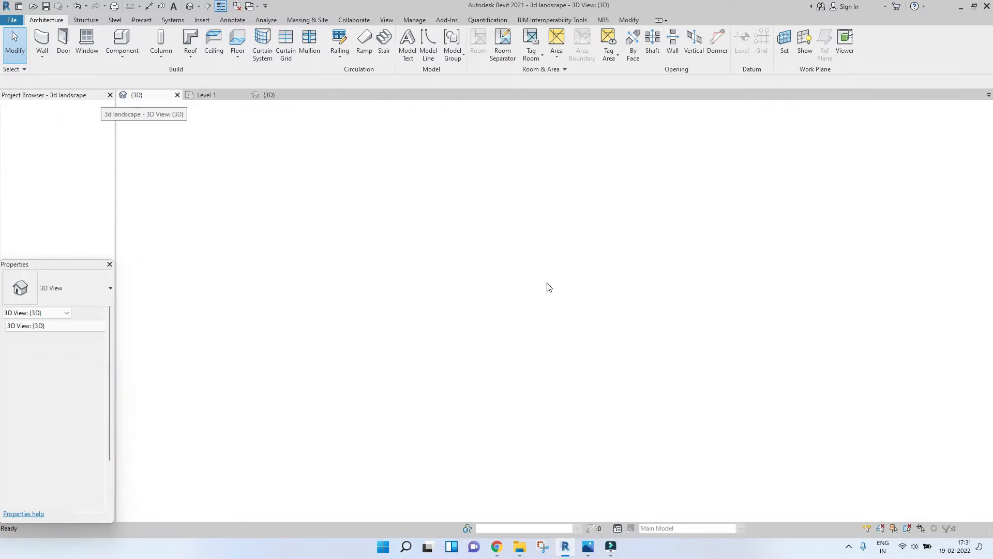
scroll(486, 362, "up", 1)
middle_click_drag(734, 396, 647, 432)
scroll(524, 243, "up", 2)
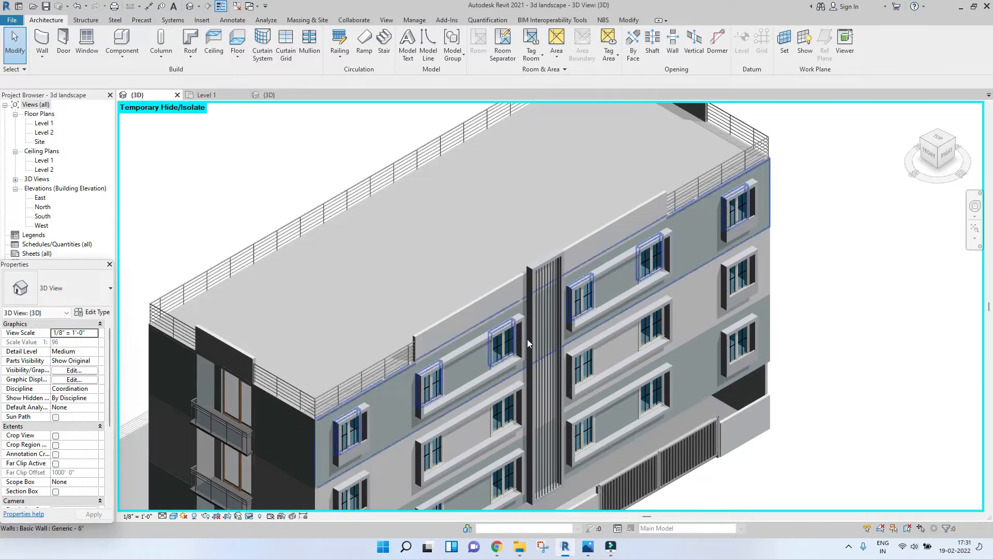
scroll(529, 325, "down", 3)
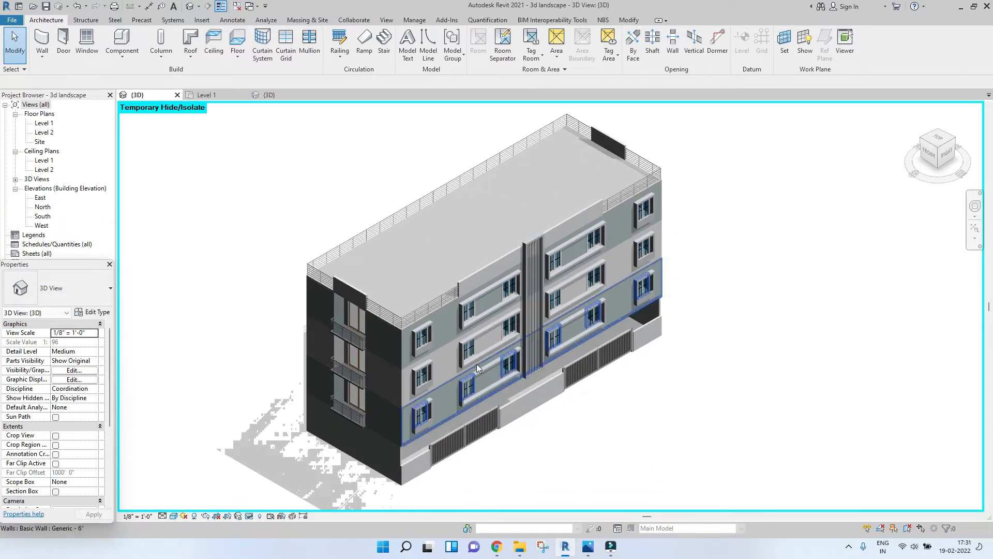
mouse_move(497, 546)
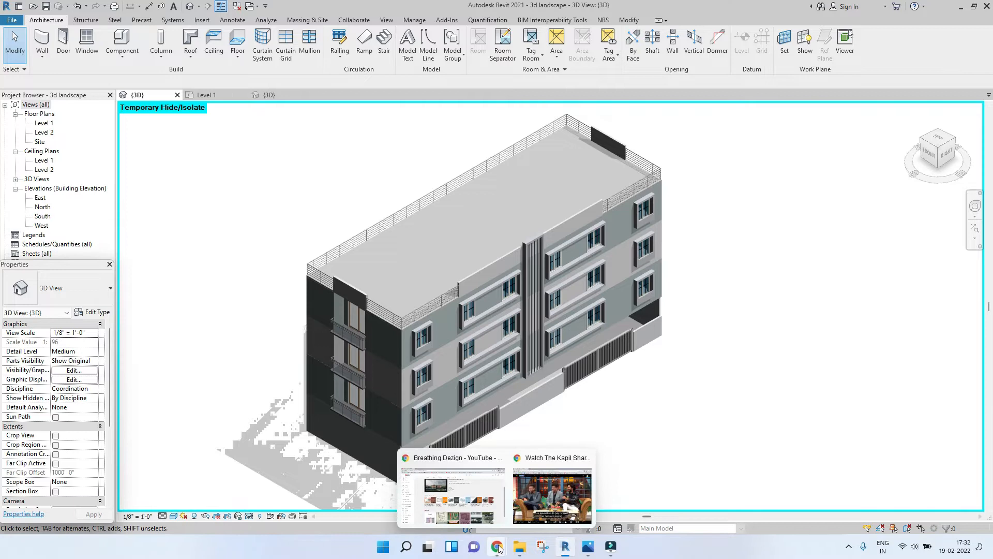
left_click(468, 519)
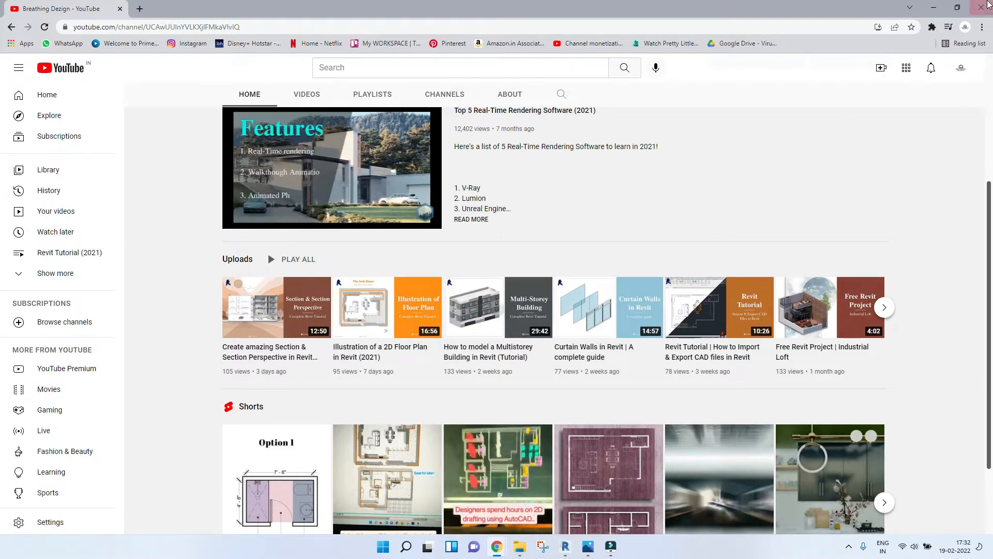
left_click(943, 6)
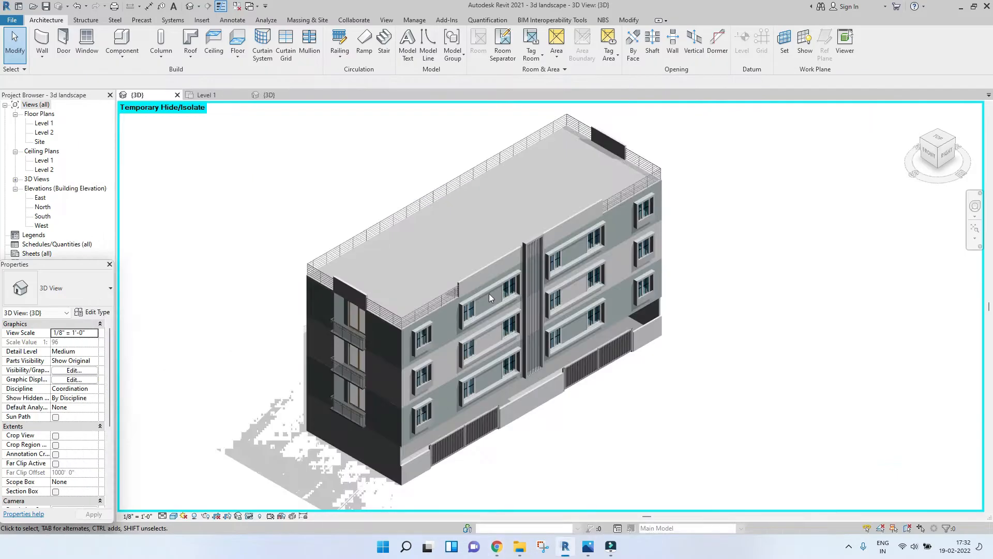
Step: Select the entire building with a selection window and copy it to the clipboard
scroll(388, 353, "down", 4)
left_click_drag(269, 187, 658, 500)
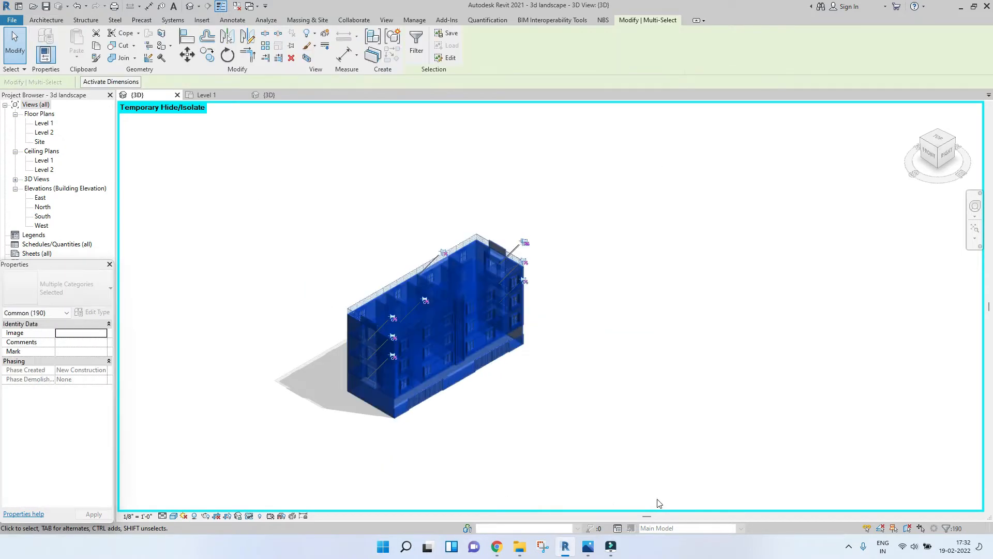
left_click(96, 47)
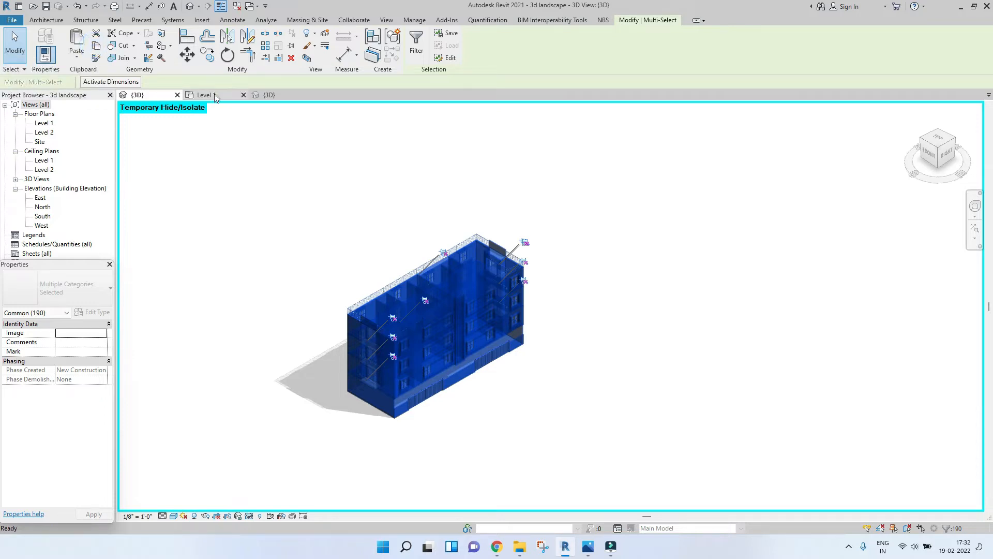
Step: In Project2's Level 1 plan, paste the building aligned to Level 1, accepting the duplicate types
left_click(215, 95)
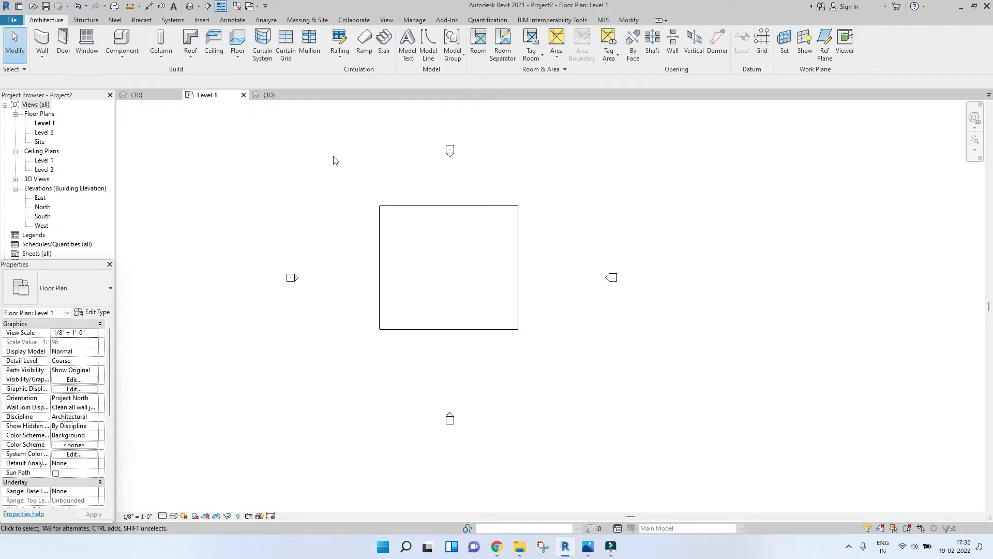
left_click(429, 208)
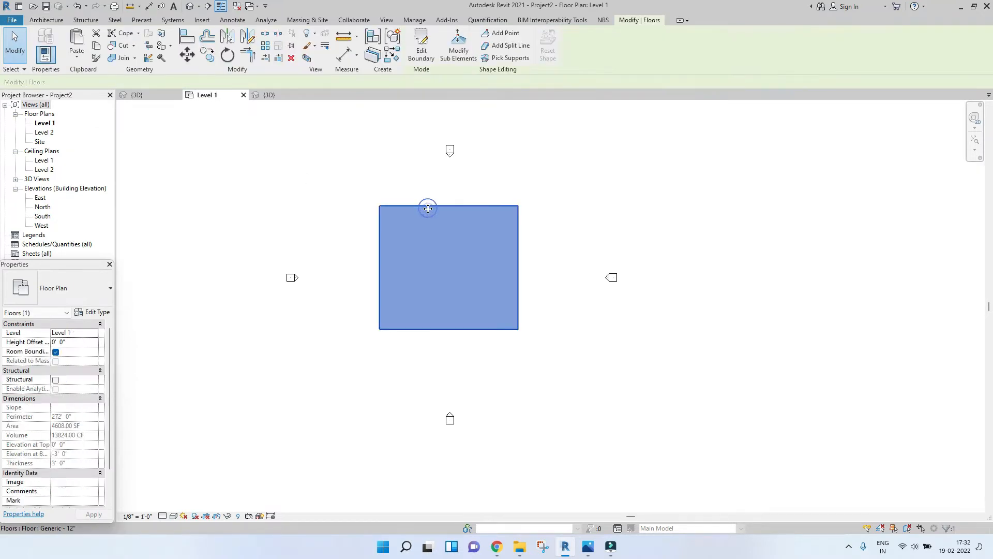
left_click(76, 60)
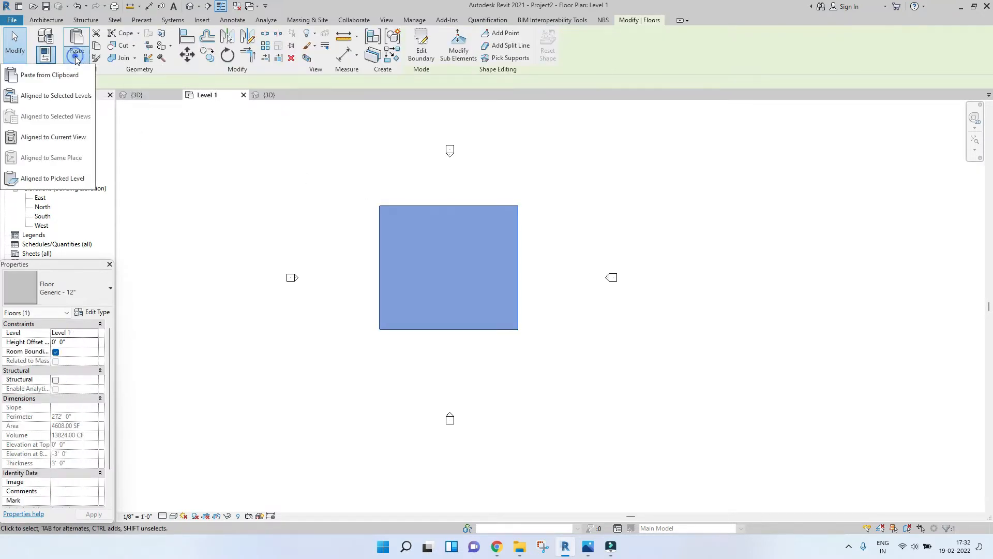
left_click(35, 100)
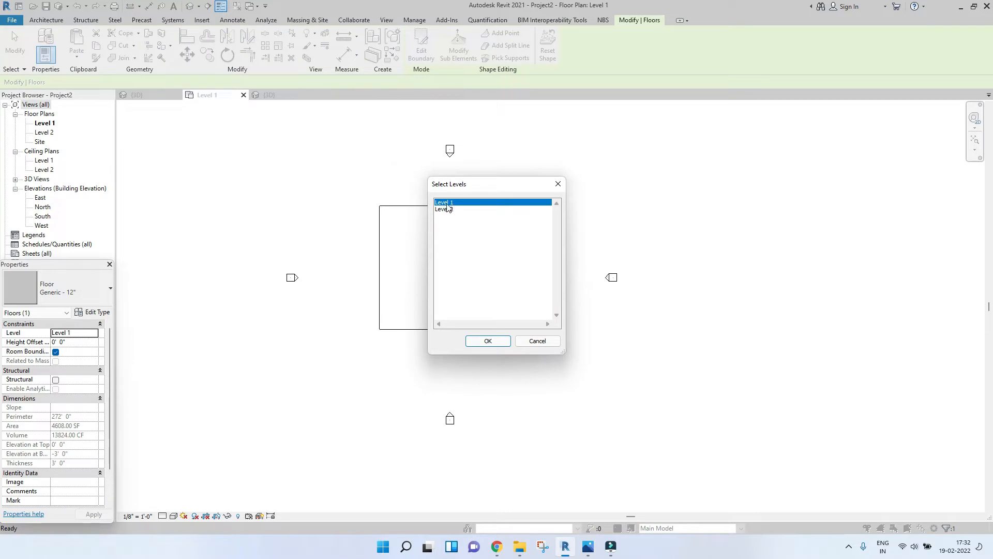
left_click(488, 340)
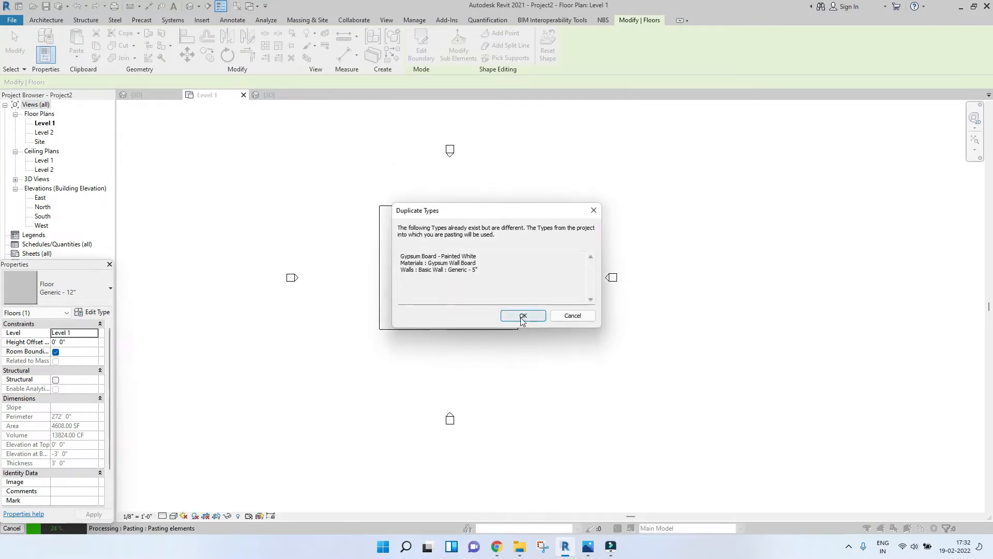
left_click(523, 316)
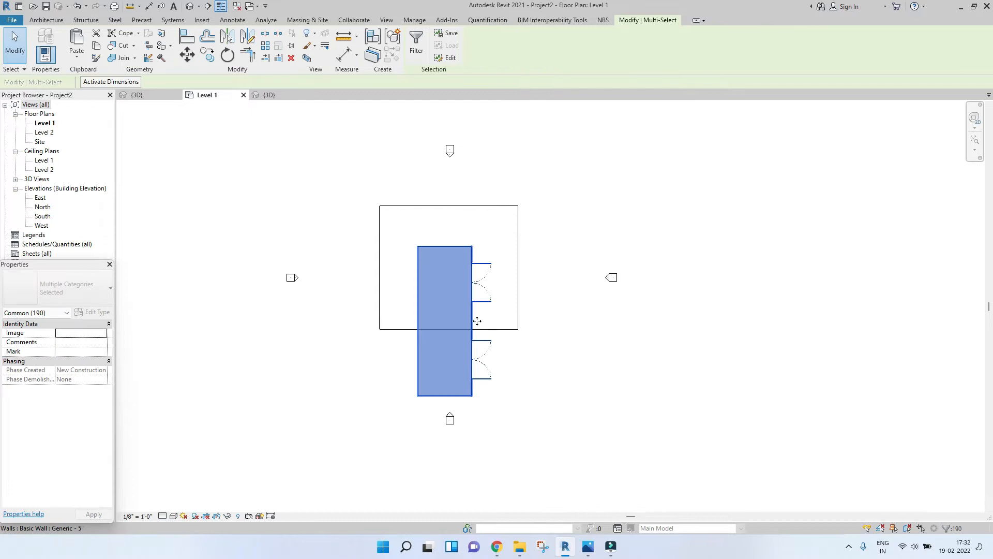
scroll(460, 318, "up", 2)
scroll(457, 323, "down", 3)
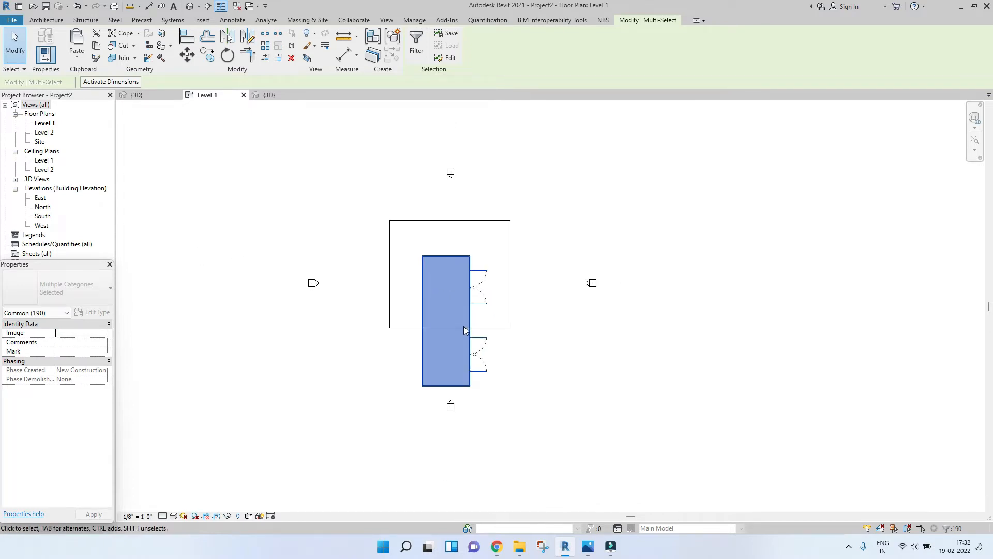
Step: Rotate the pasted building 90 degrees about its centre in the Level 1 plan
scroll(484, 345, "up", 2)
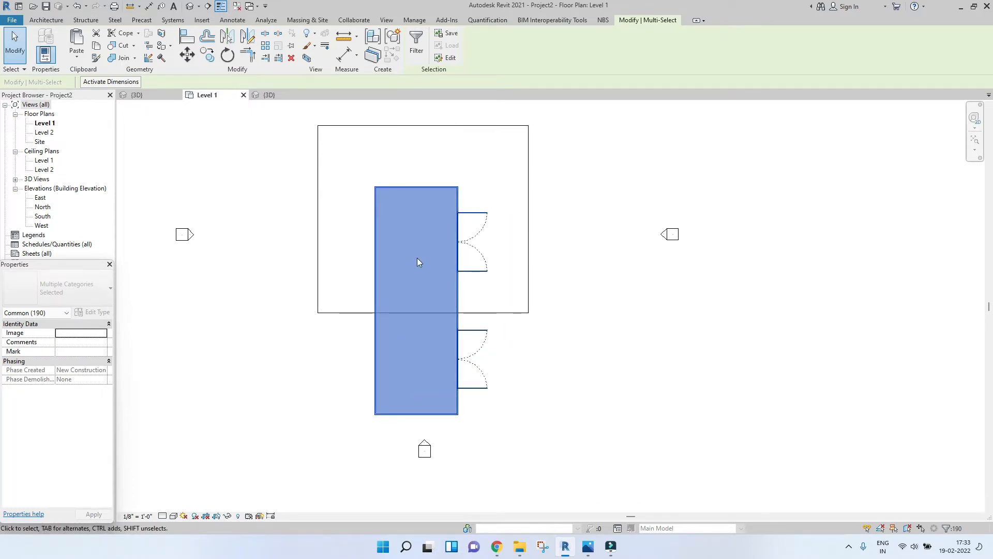
scroll(449, 238, "down", 2)
scroll(470, 299, "up", 2)
scroll(468, 293, "down", 1)
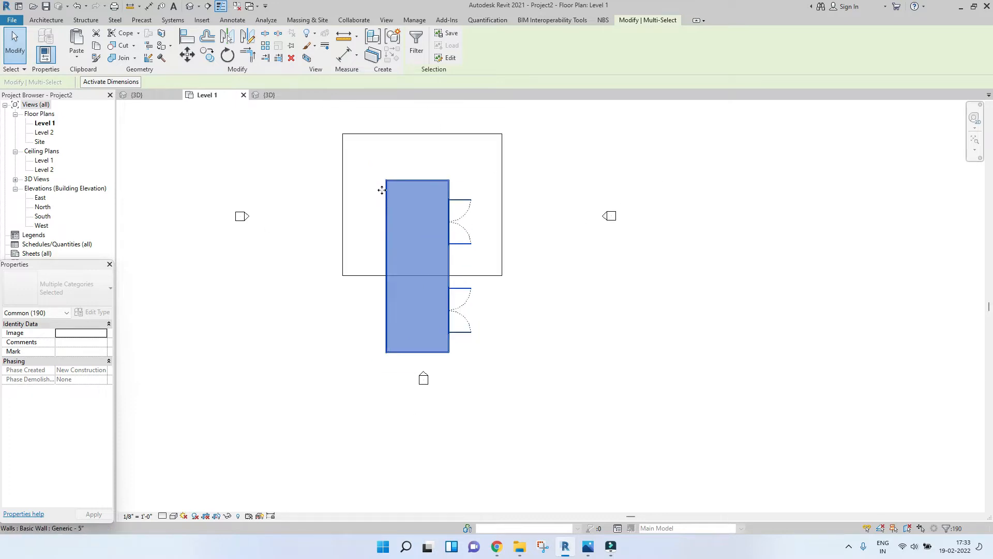
left_click(226, 54)
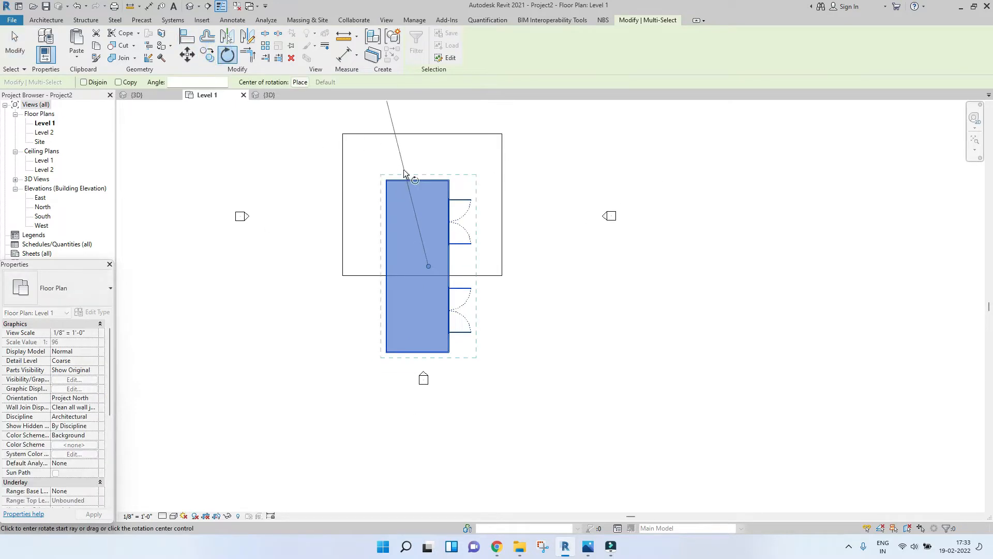
scroll(403, 166, "down", 2)
left_click(415, 160)
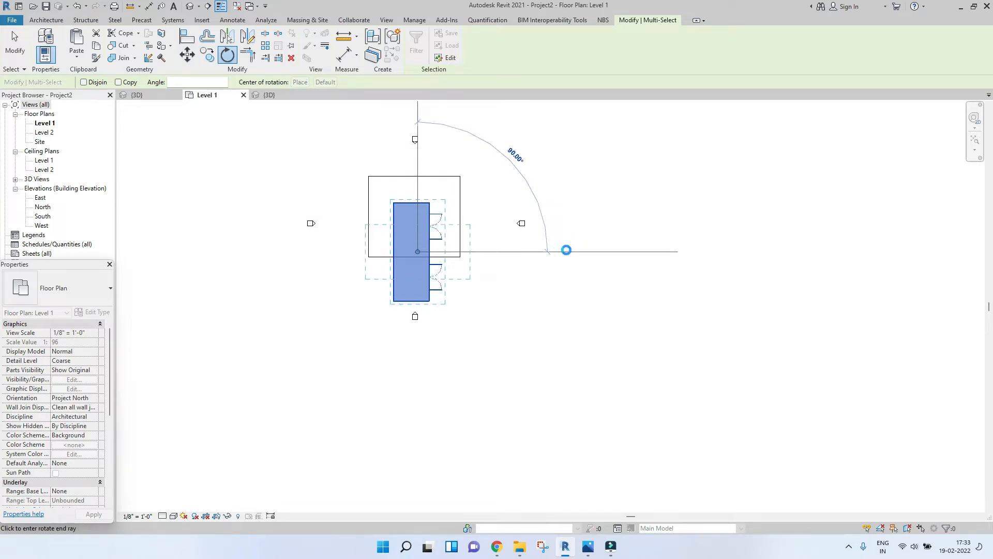
left_click(566, 250)
scroll(401, 328, "up", 2)
key("Escape")
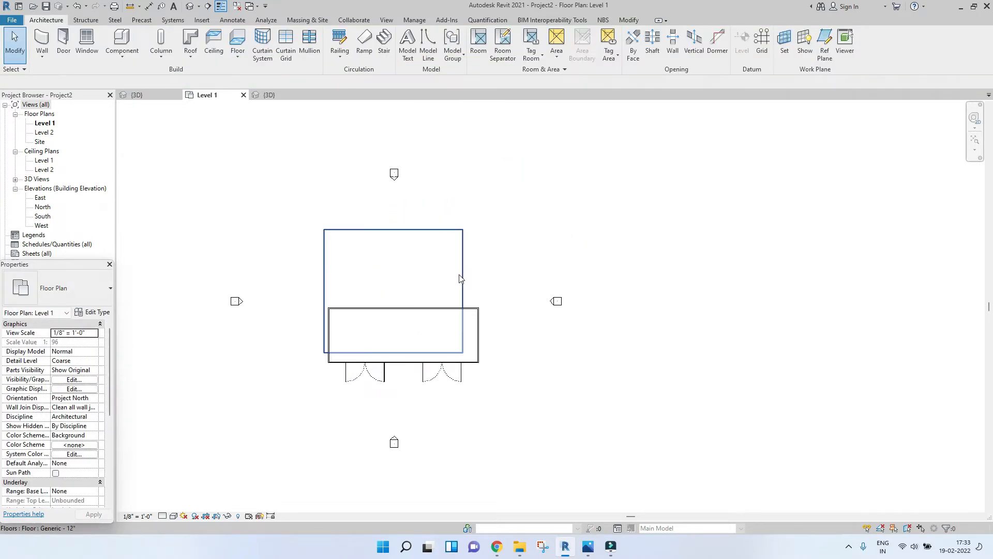
Step: Switch to the 3D view and inspect the rotated building on the slab
left_click(267, 95)
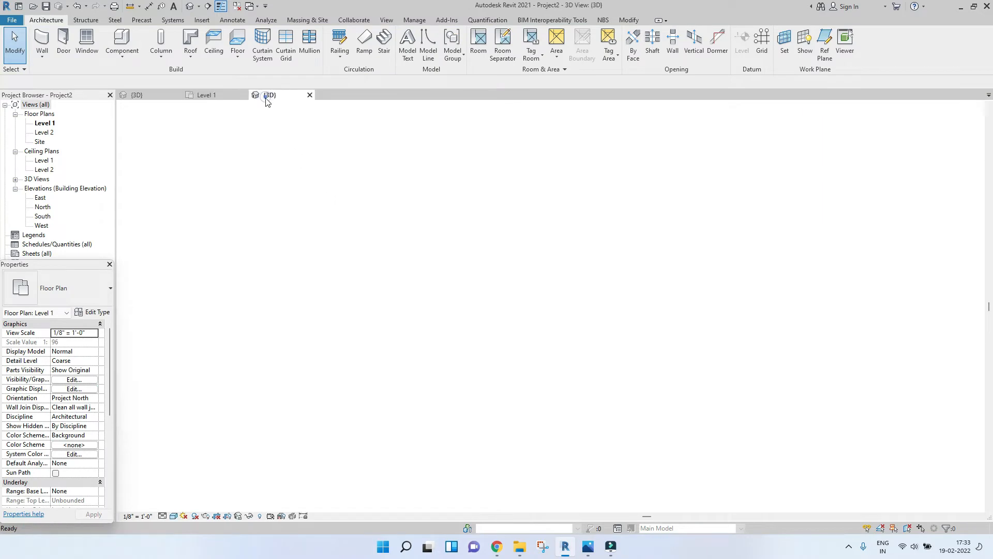
scroll(566, 434, "up", 3)
scroll(567, 432, "down", 2)
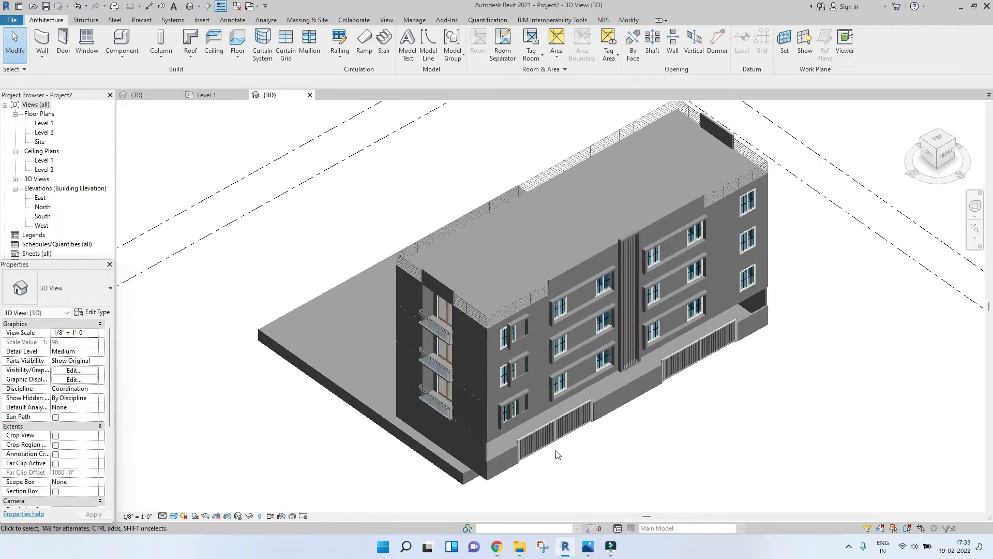
scroll(543, 429, "up", 4)
scroll(330, 461, "down", 2)
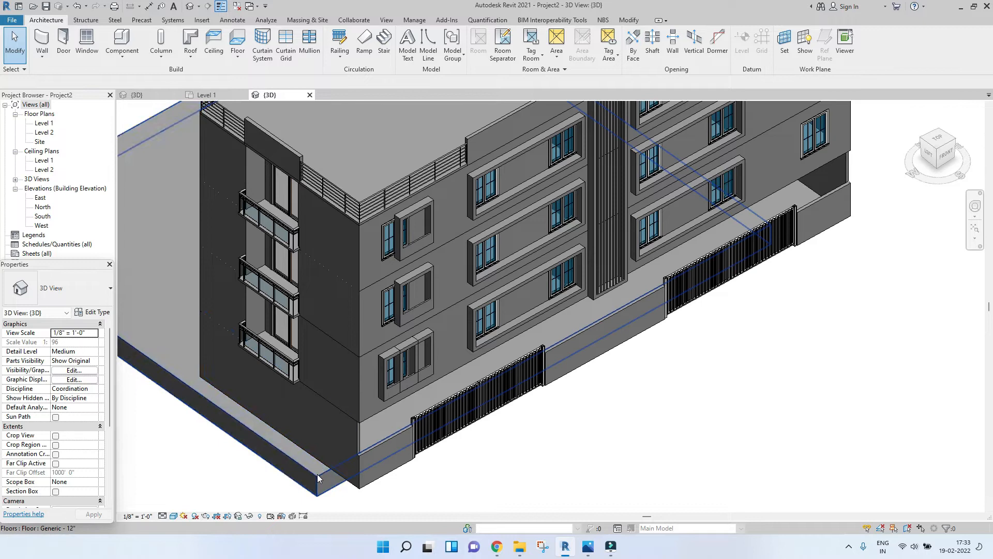
Step: Select the floor slab, open its boundary for editing in Level 1, and drag its top and right edges outward
left_click(330, 461)
scroll(325, 466, "down", 3)
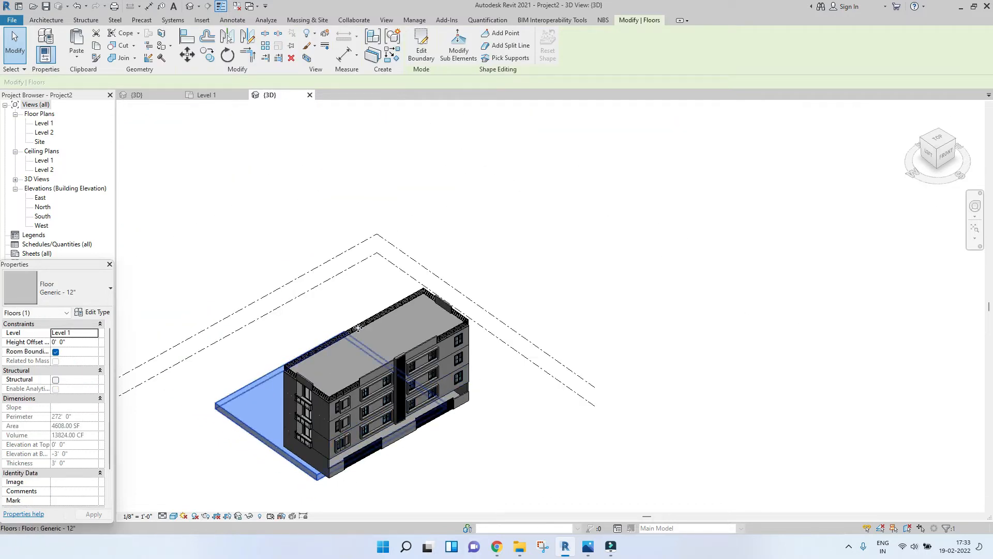
left_click(219, 95)
left_click(420, 48)
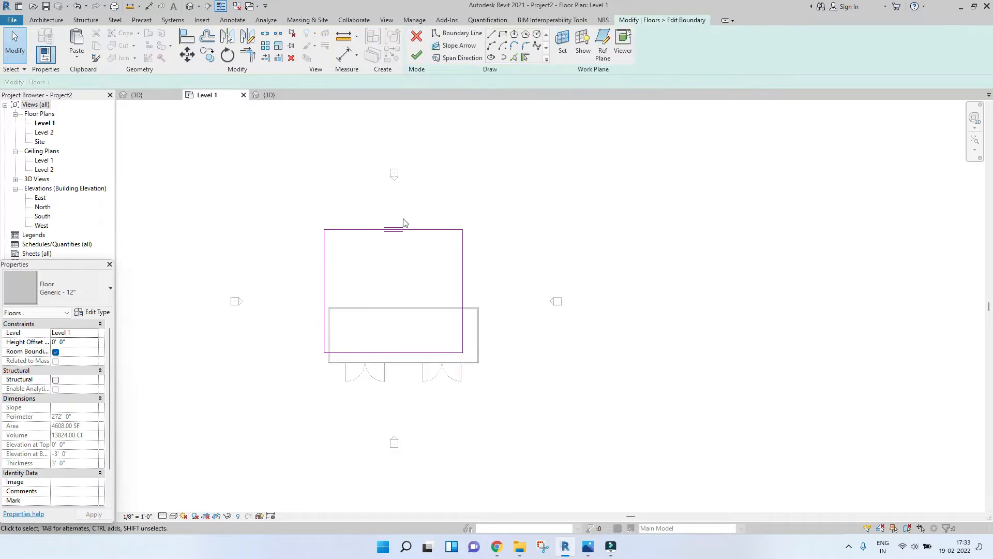
left_click(376, 229)
left_click_drag(376, 229, 374, 300)
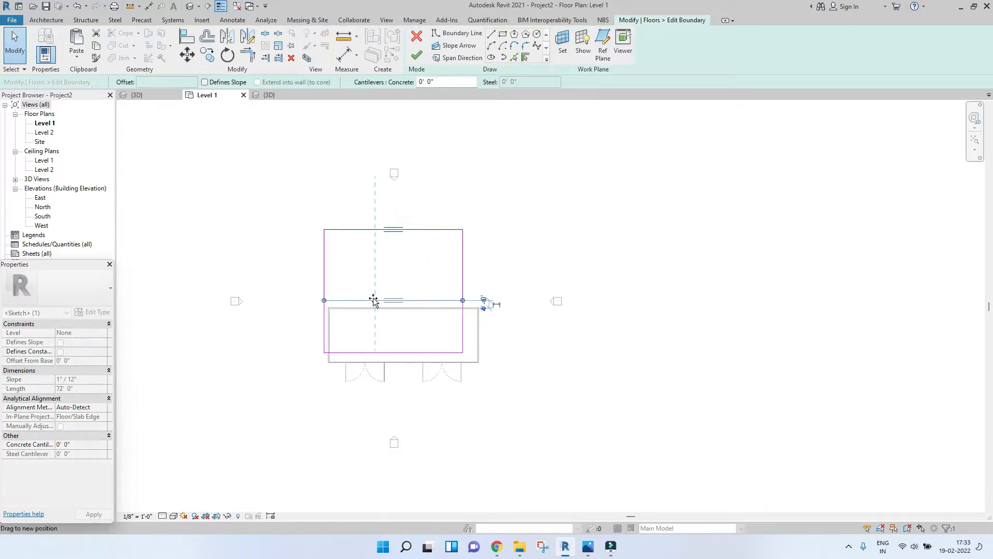
left_click(463, 328)
left_click_drag(463, 328, 546, 329)
middle_click_drag(543, 328, 532, 293)
Step: Drag the remaining slab boundary edges to enlarge the slab, finish the edit, and decline attaching walls to the floor
scroll(455, 310, "up", 2)
left_click(456, 301)
left_click_drag(456, 301, 453, 405)
middle_click_drag(454, 386, 441, 309)
scroll(435, 326, "down", 2)
left_click_drag(421, 328, 421, 359)
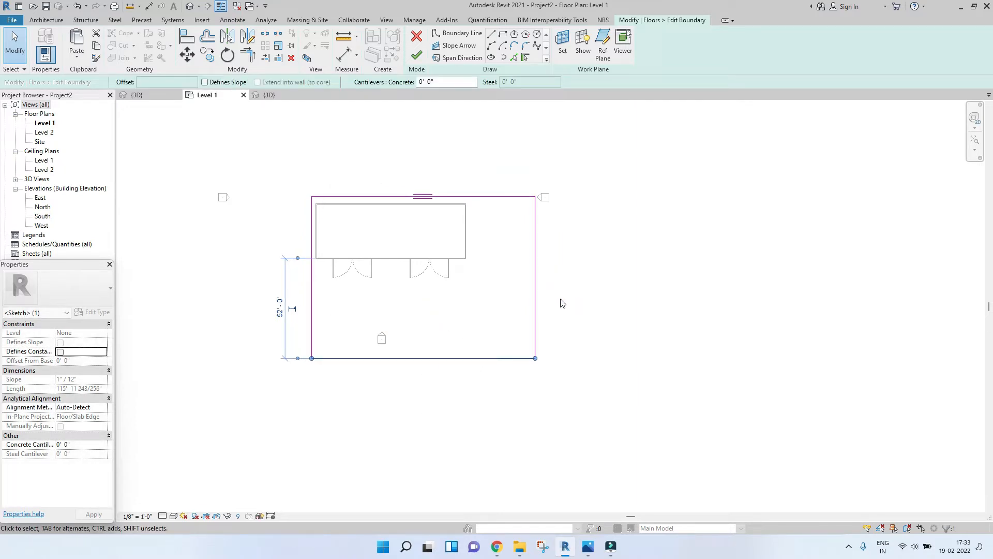
left_click(534, 300)
left_click_drag(543, 300, 559, 301)
left_click(416, 57)
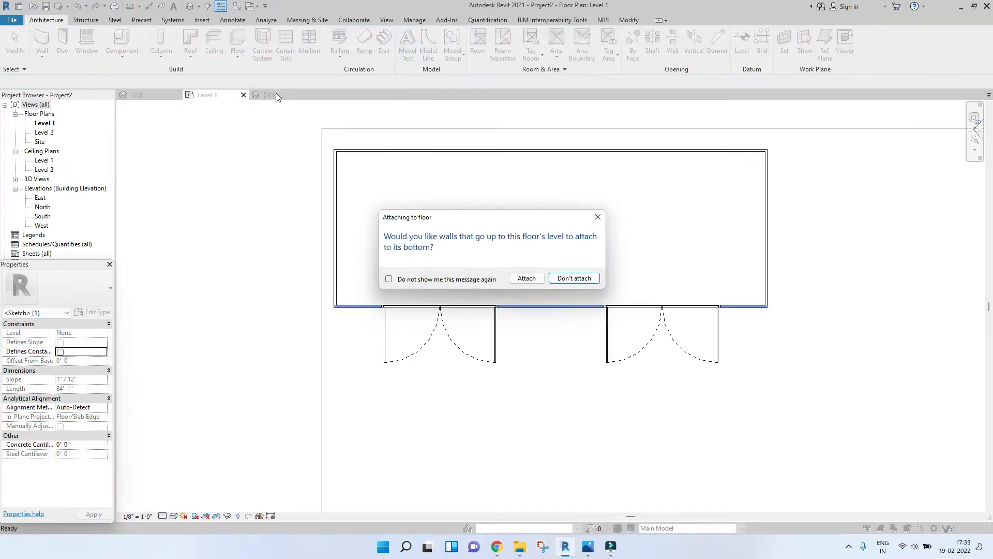
left_click(564, 278)
Step: Select the elevation markers near the slab and move them outside the enlarged slab
scroll(461, 250, "down", 8)
left_click(536, 201)
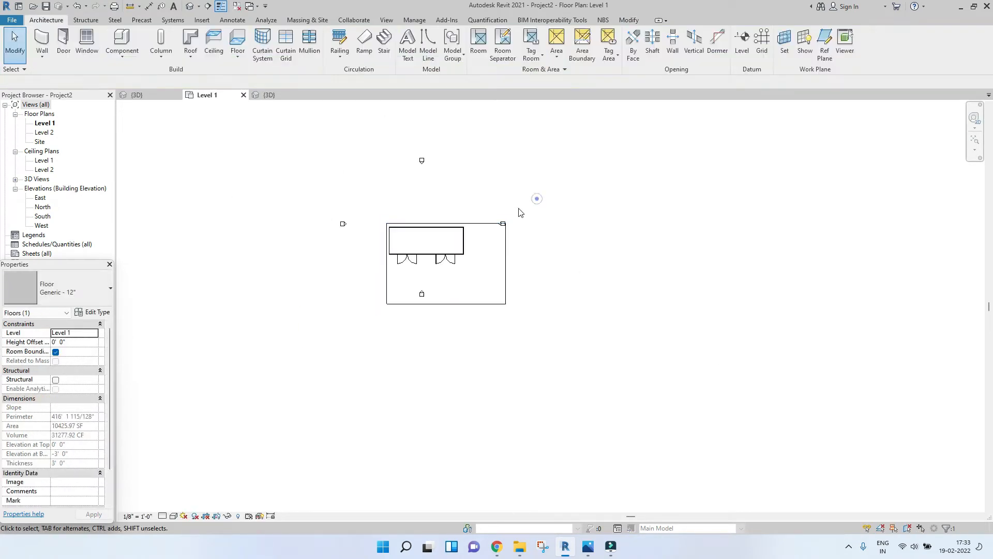
left_click_drag(495, 204, 510, 247)
scroll(522, 240, "up", 5)
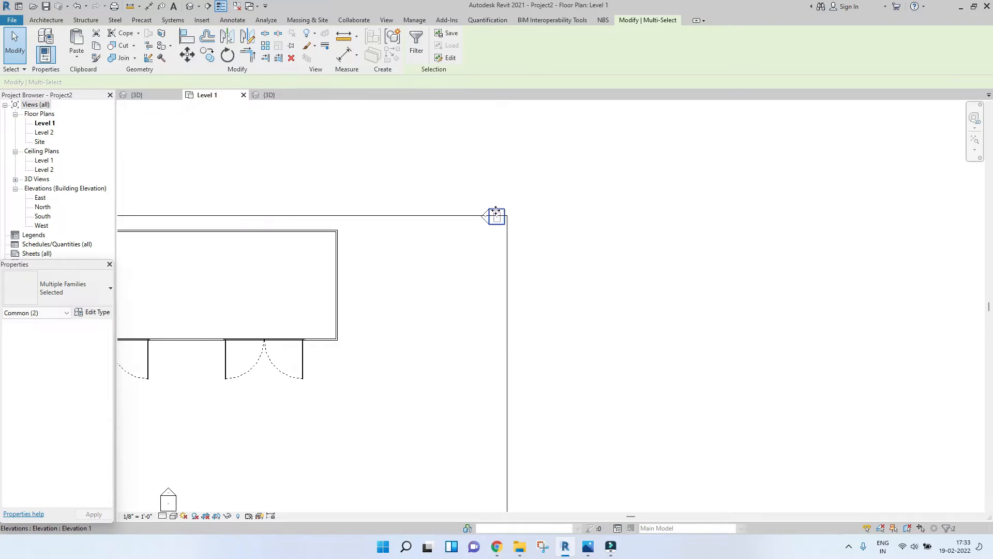
scroll(580, 215, "down", 8)
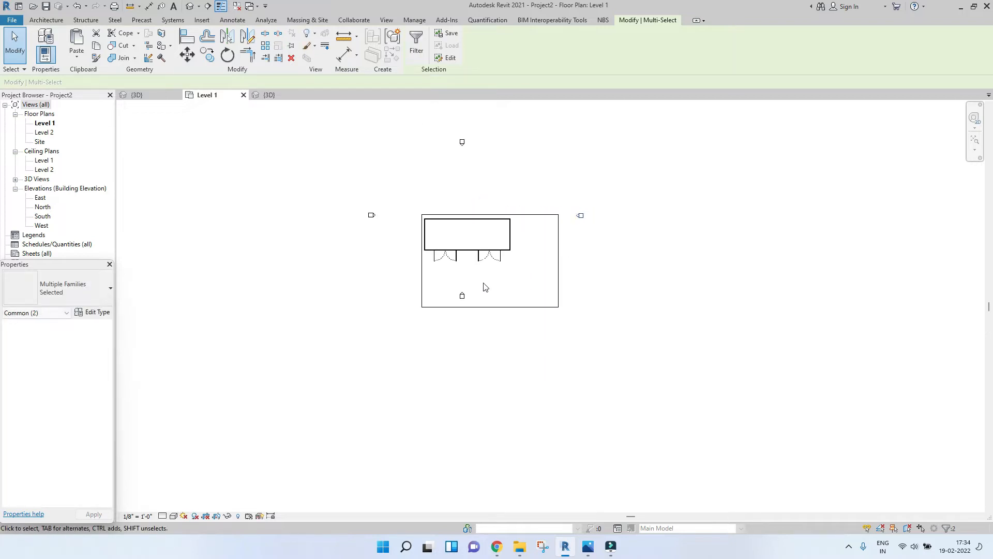
scroll(432, 289, "up", 3)
left_click_drag(442, 309, 442, 376)
left_click(753, 303)
Step: Switch to the 3D view and inspect the building on the enlarged slab from several angles
left_click(263, 95)
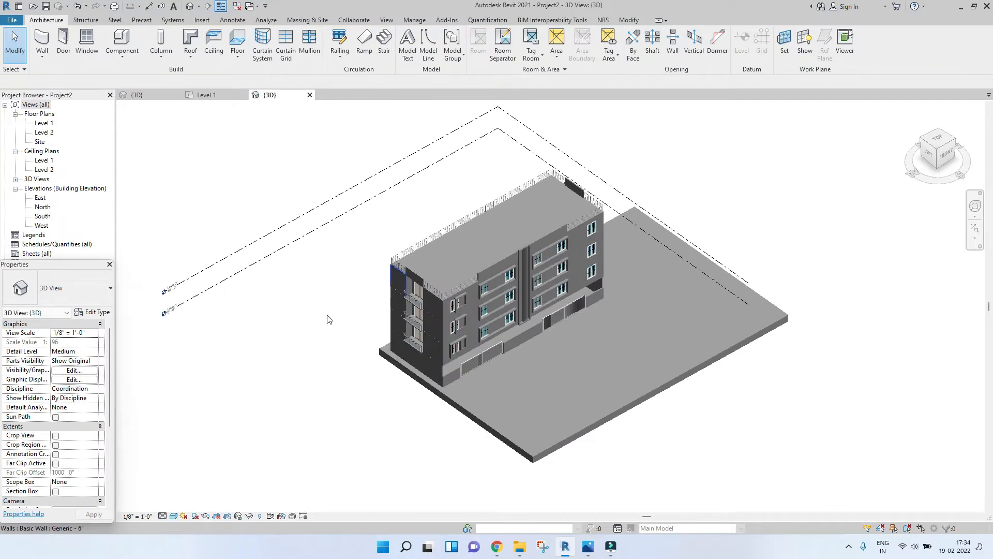
left_click_drag(288, 328, 230, 243)
right_click(230, 243)
mouse_move(290, 302)
left_click(403, 301)
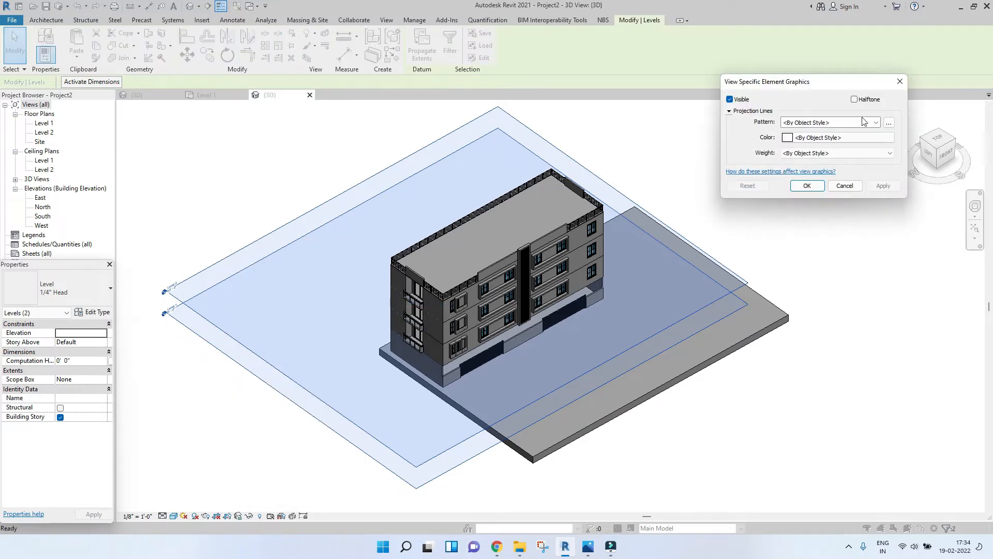
left_click(898, 82)
right_click(350, 214)
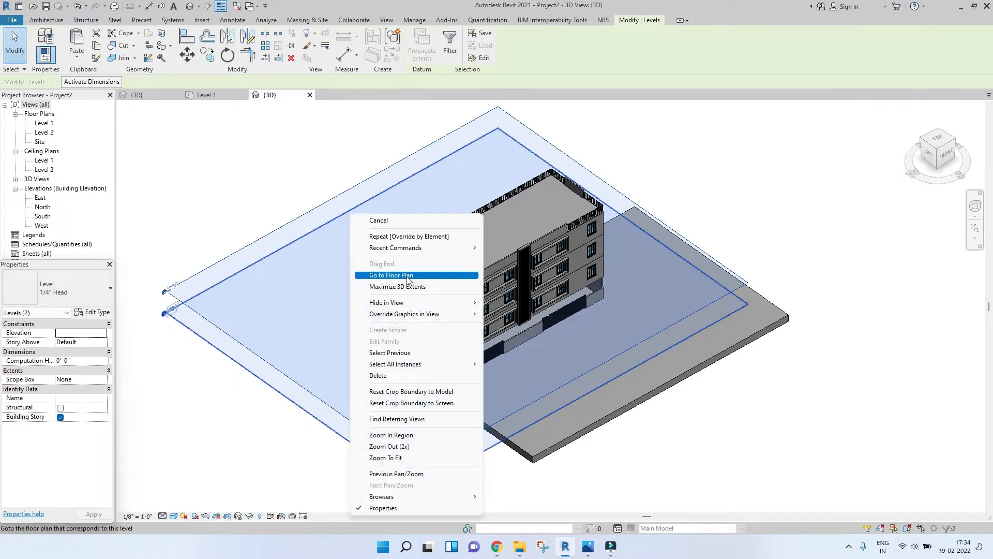
mouse_move(409, 306)
left_click(518, 303)
scroll(668, 239, "up", 5)
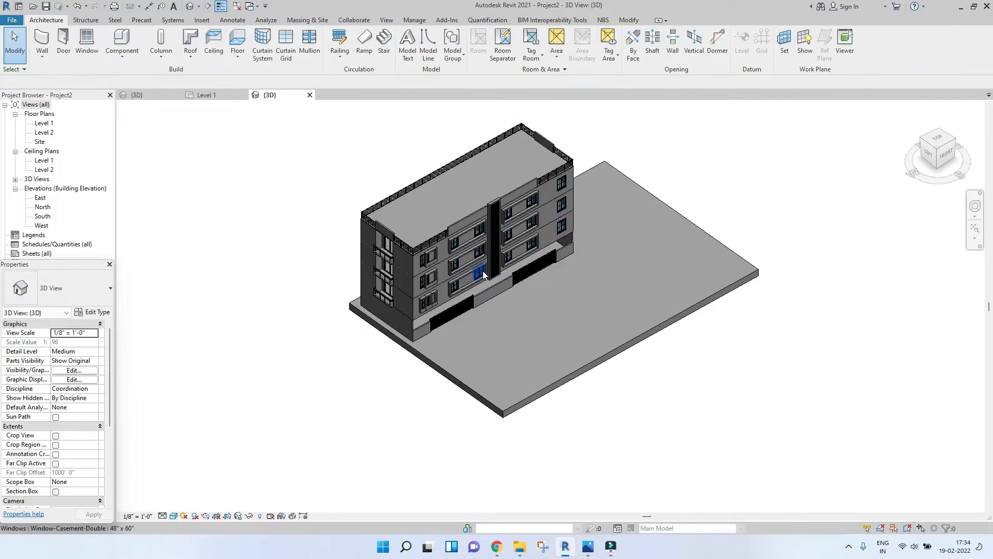
scroll(667, 239, "down", 3)
middle_click_drag(747, 272, 548, 323, "shift")
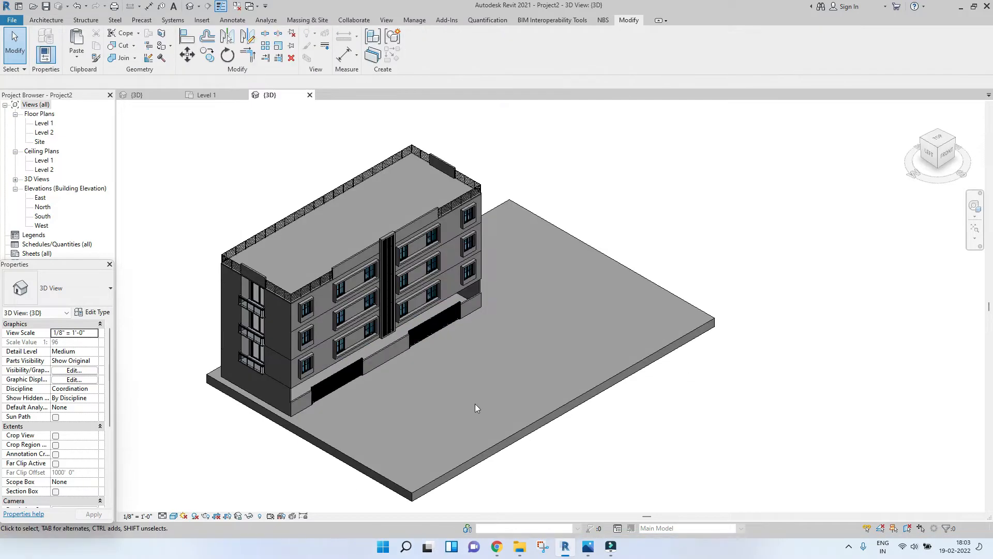
middle_click_drag(475, 404, 519, 411)
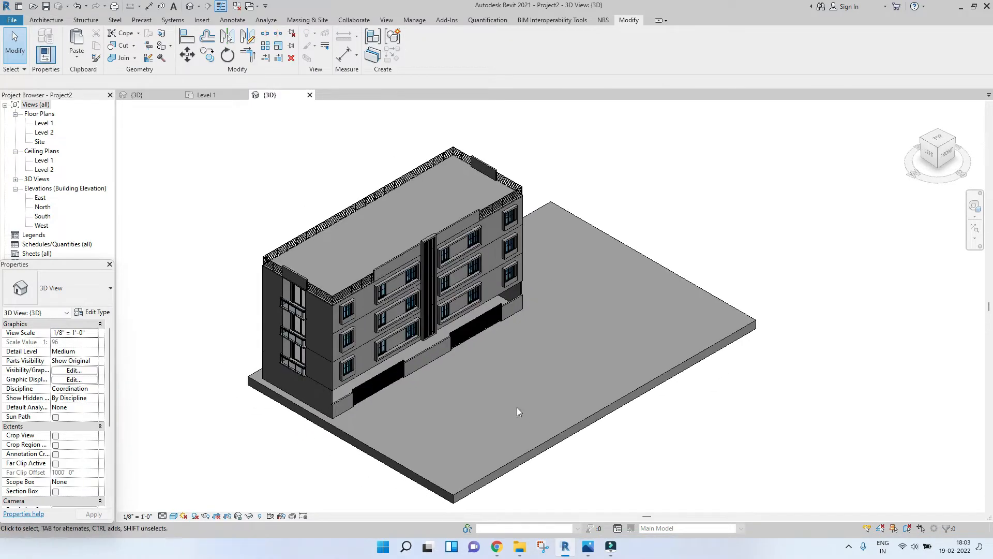
Step: In Level 1, start an in-place model in the Site category and name it Road
left_click(221, 94)
scroll(350, 150, "down", 2)
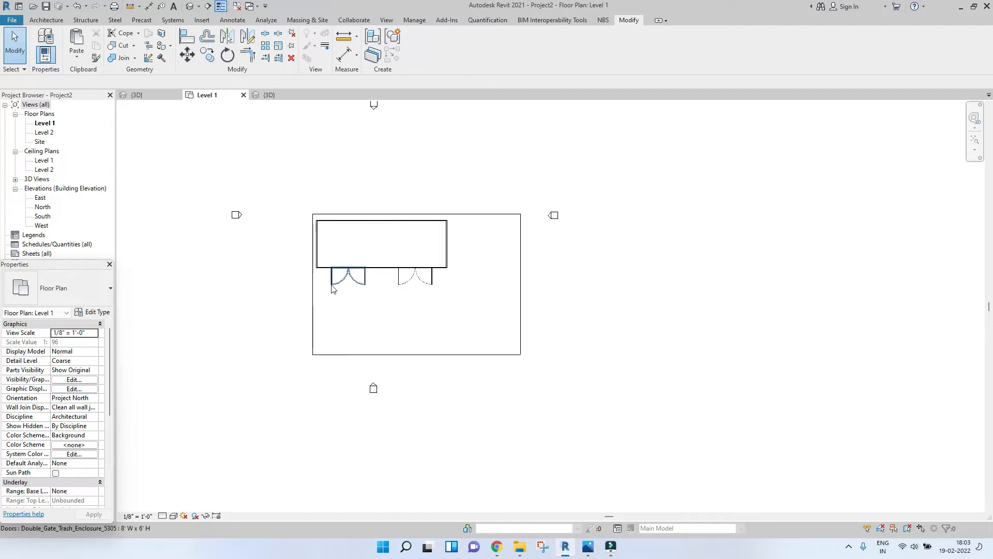
left_click(46, 20)
left_click(123, 54)
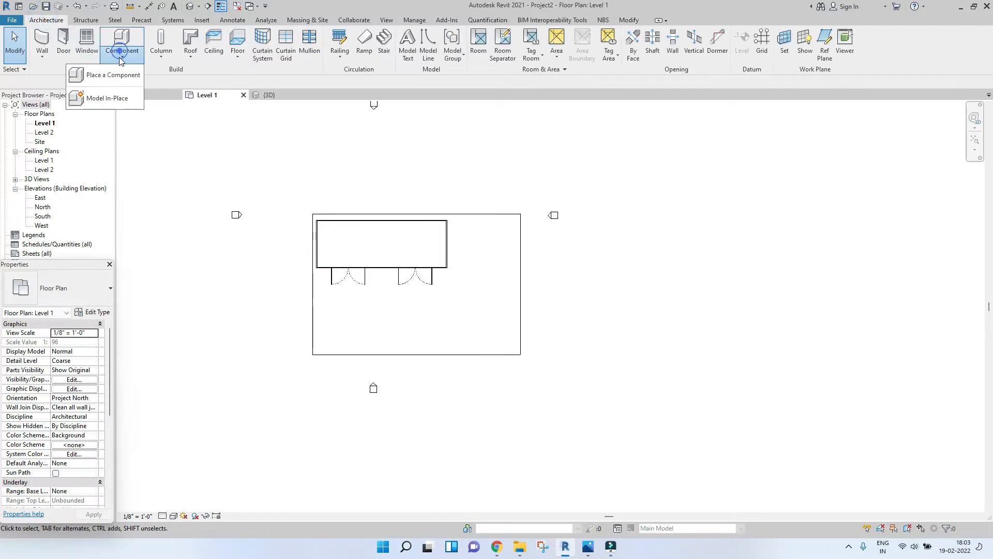
left_click(109, 98)
scroll(434, 272, "down", 5)
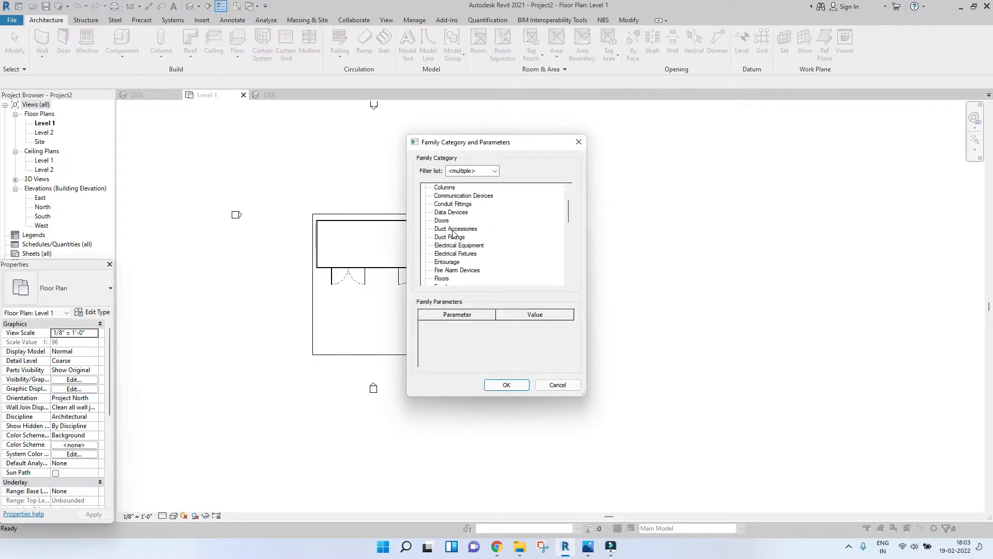
scroll(434, 271, "down", 4)
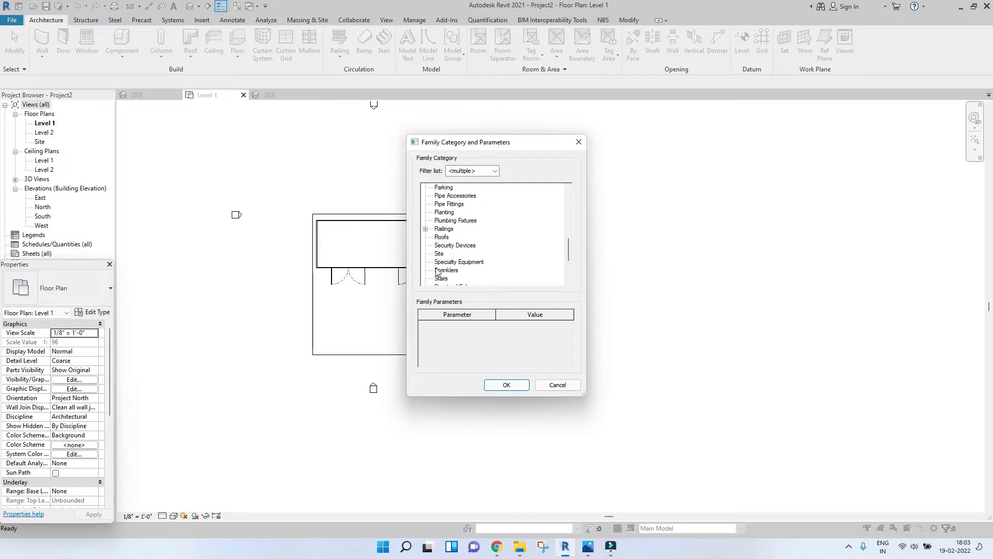
double_click(439, 220)
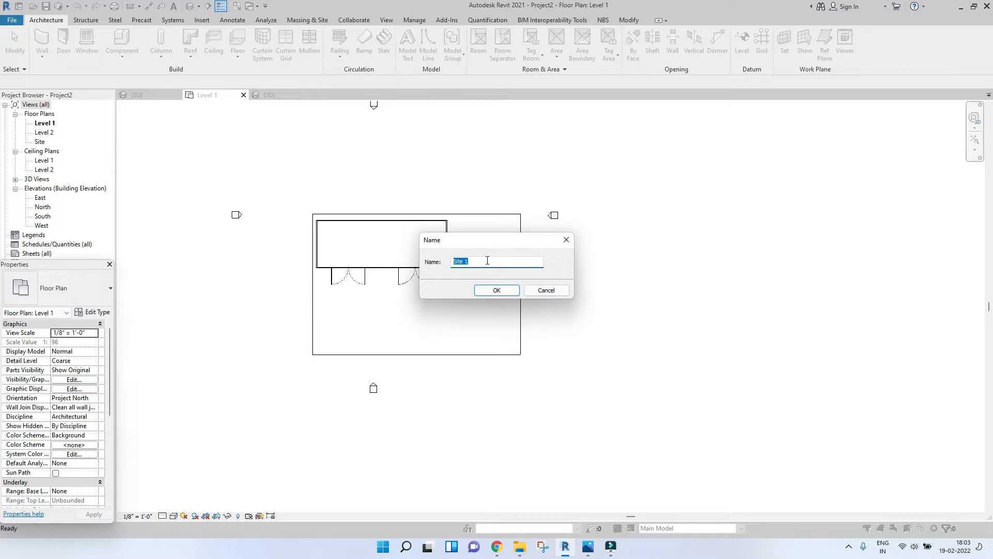
type("Road")
key("Return")
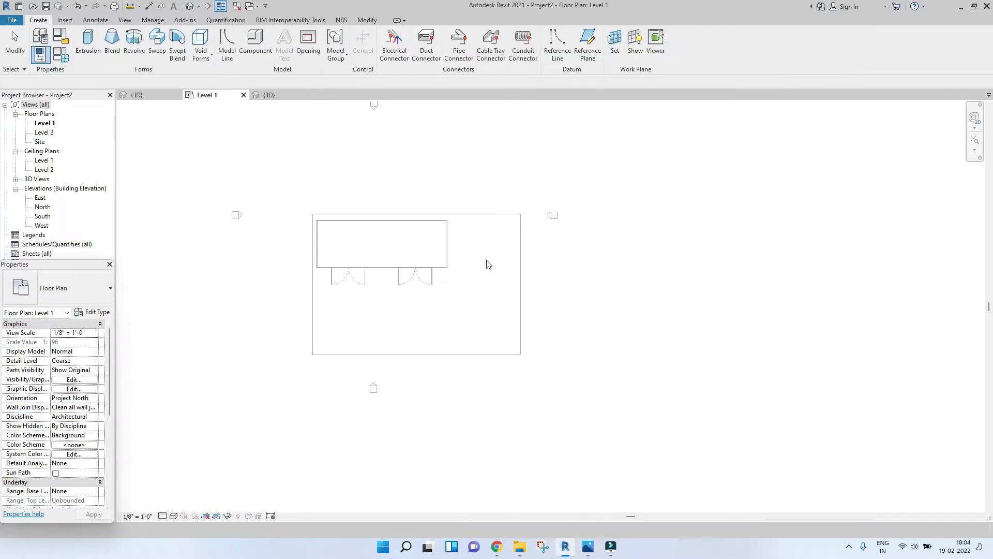
Step: Start an extrusion and set its work plane to the floor slab's surface
left_click(88, 50)
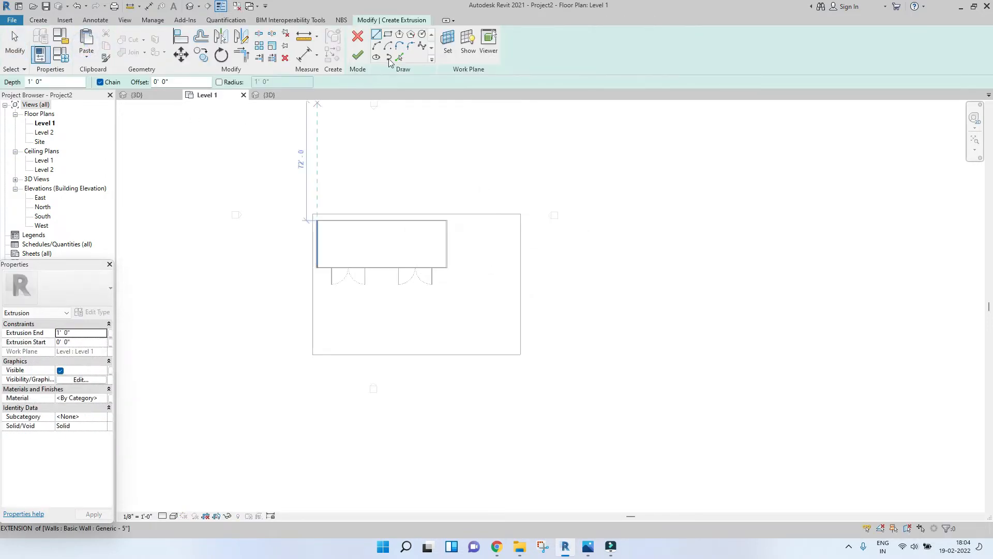
left_click(448, 50)
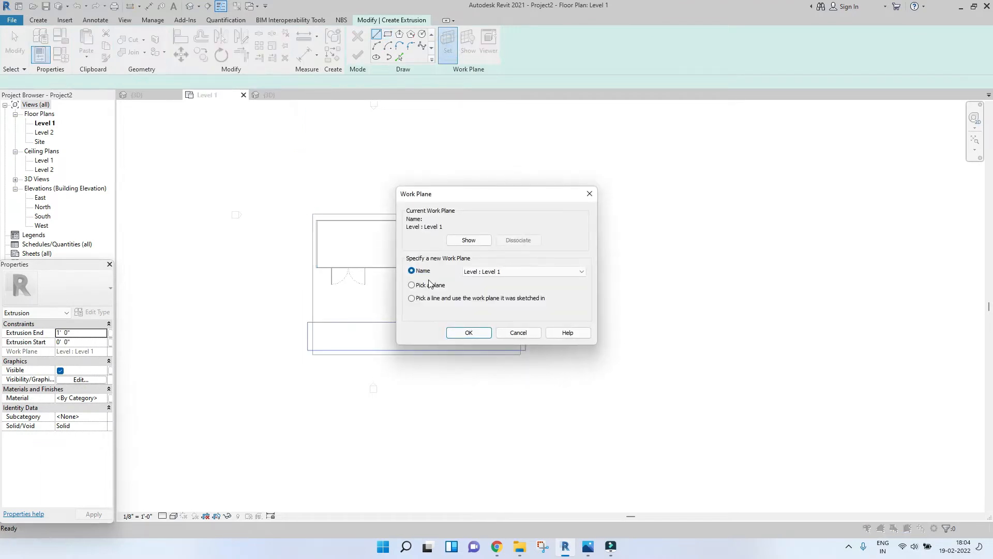
left_click(455, 333)
scroll(383, 350, "up", 1)
scroll(431, 312, "down", 2)
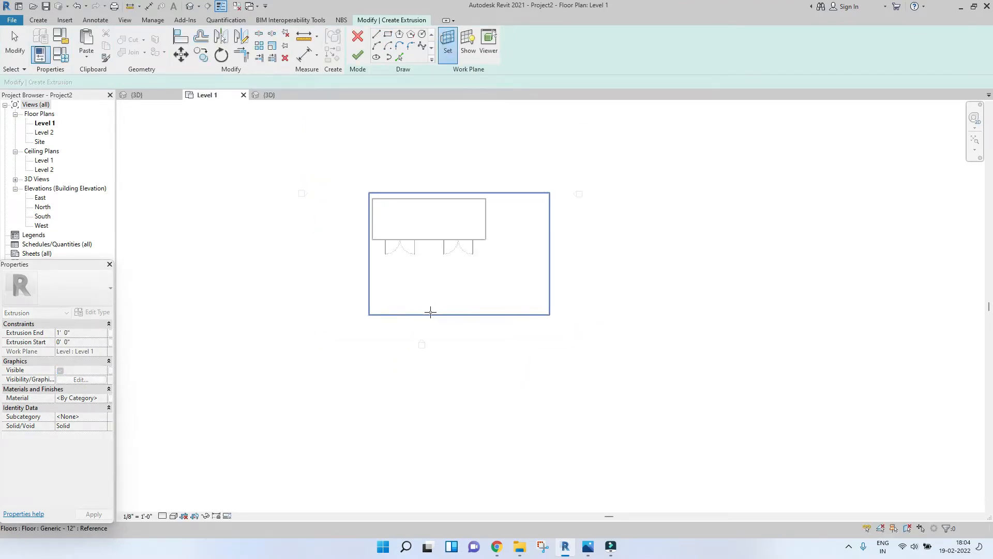
left_click(369, 294)
scroll(409, 294, "up", 2)
scroll(458, 288, "down", 1)
scroll(457, 287, "down", 1)
Step: Sketch a thin rectangle along the slab's lower edge, about 125'-6" long
left_click(388, 34)
scroll(389, 243, "up", 2)
middle_click_drag(383, 288, 353, 251)
left_click(311, 375)
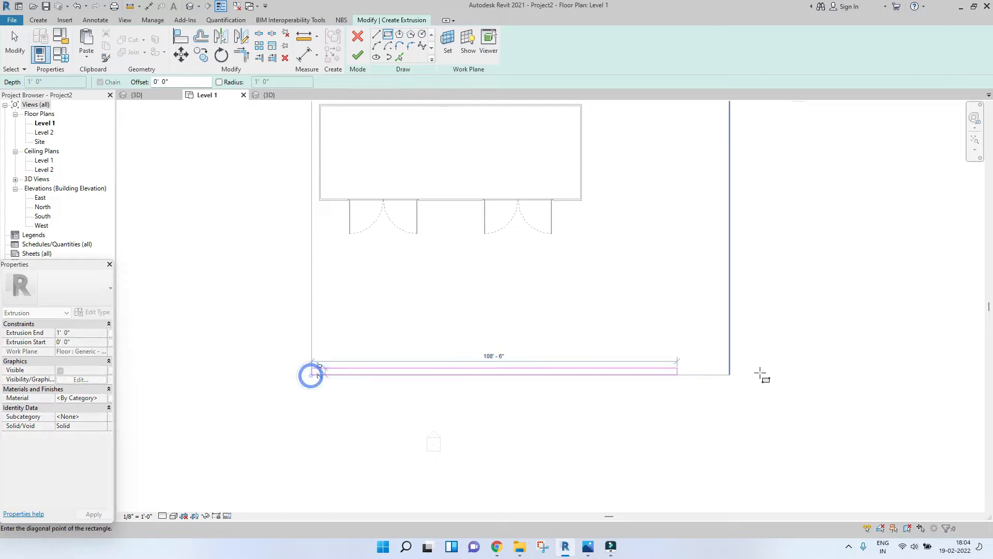
left_click(727, 359)
scroll(713, 369, "up", 2)
key("Escape")
Step: Set the road rectangle's width to 2' and finish the extrusion
middle_click_drag(577, 373, 847, 362)
scroll(849, 362, "down", 2)
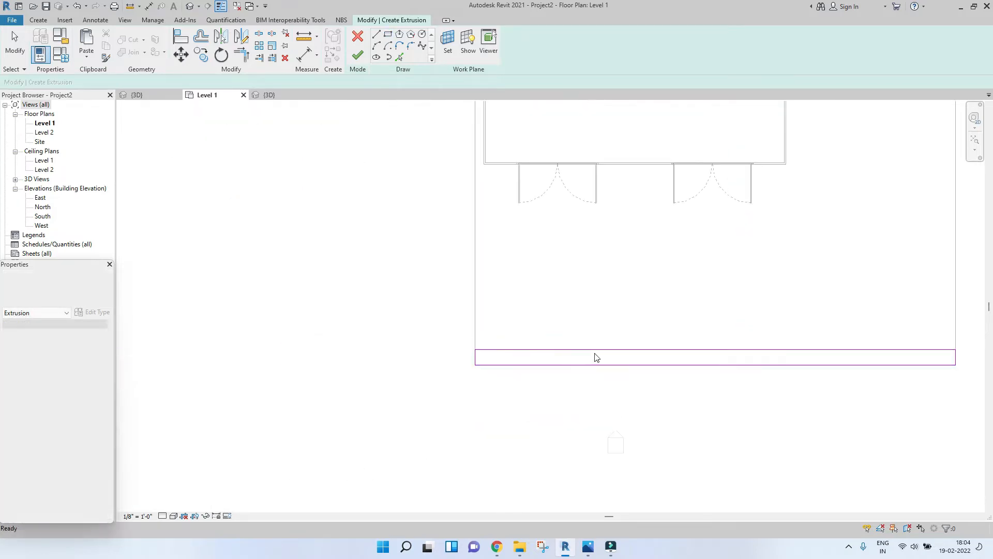
key("Escape")
left_click(560, 349)
scroll(479, 366, "up", 2)
middle_click_drag(709, 368, 417, 366)
middle_click_drag(764, 377, 420, 376)
scroll(658, 348, "up", 2)
type("2")
key("Return")
scroll(657, 352, "down", 2)
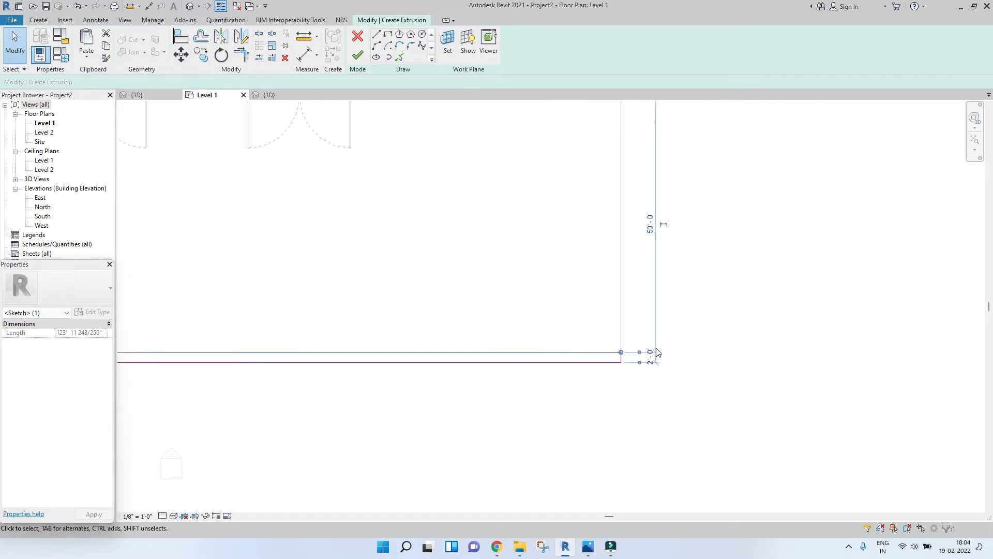
left_click(356, 61)
scroll(346, 308, "up", 2)
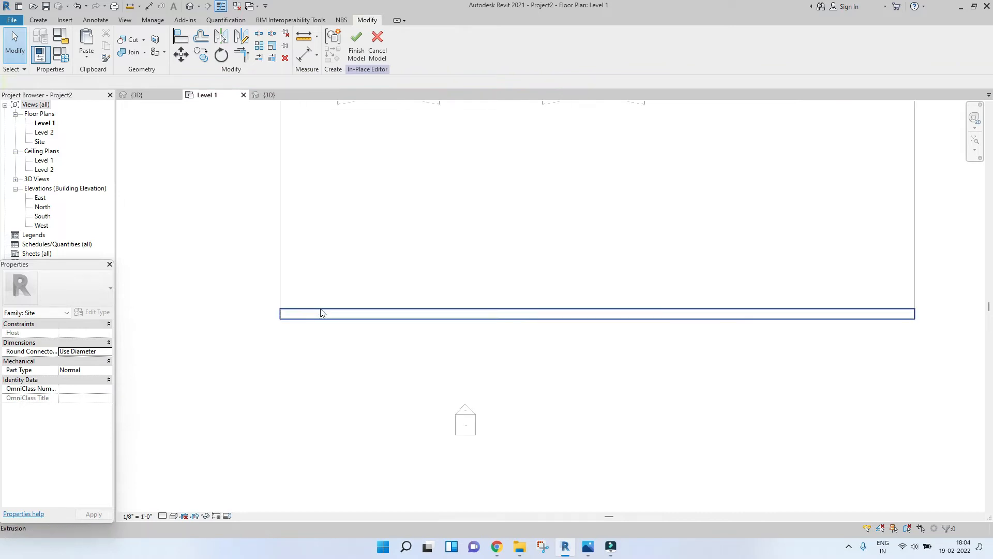
Step: Set the road extrusion's end height to 0' 1"
left_click(268, 95)
scroll(471, 405, "up", 5)
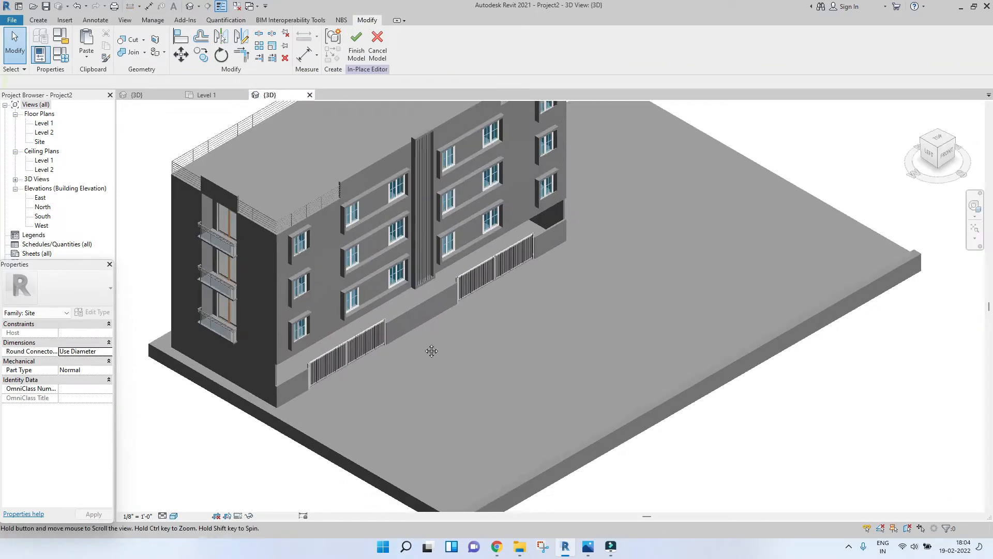
middle_click_drag(477, 408, 442, 362)
scroll(423, 450, "up", 2)
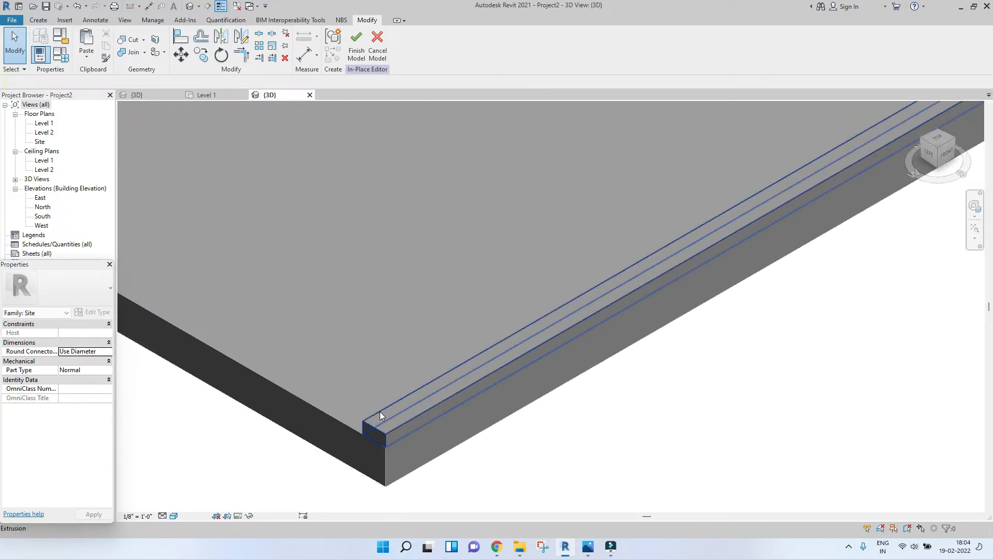
left_click(387, 434)
scroll(405, 457, "up", 2)
scroll(677, 303, "down", 2)
middle_click_drag(678, 302, 456, 376)
scroll(461, 371, "down", 2)
middle_click_drag(525, 302, 593, 266)
scroll(389, 389, "up", 2)
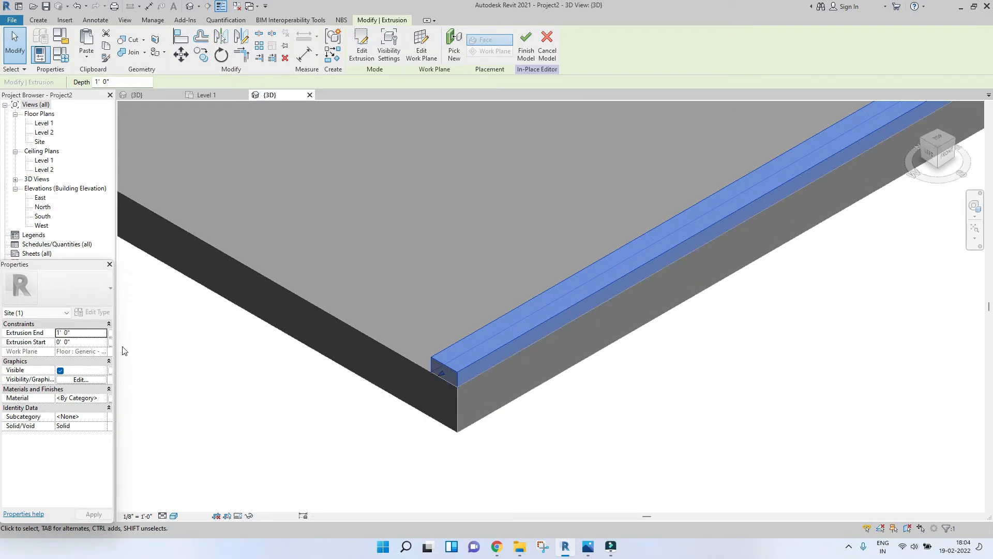
left_click(83, 332)
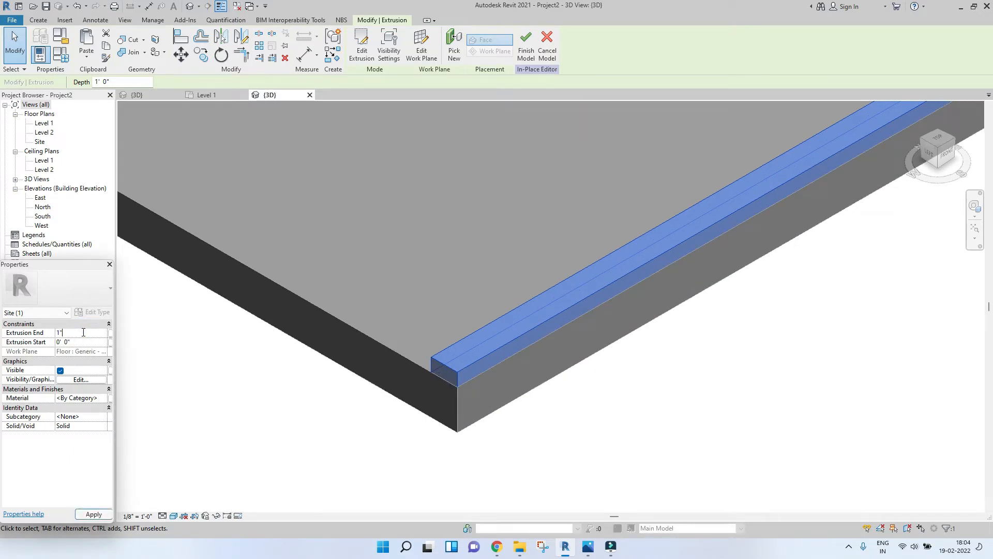
left_click(101, 513)
Step: In Level 1, start a new extrusion and keep the floor slab surface as its work plane
left_click(324, 404)
scroll(457, 385, "up", 5)
scroll(470, 363, "down", 3)
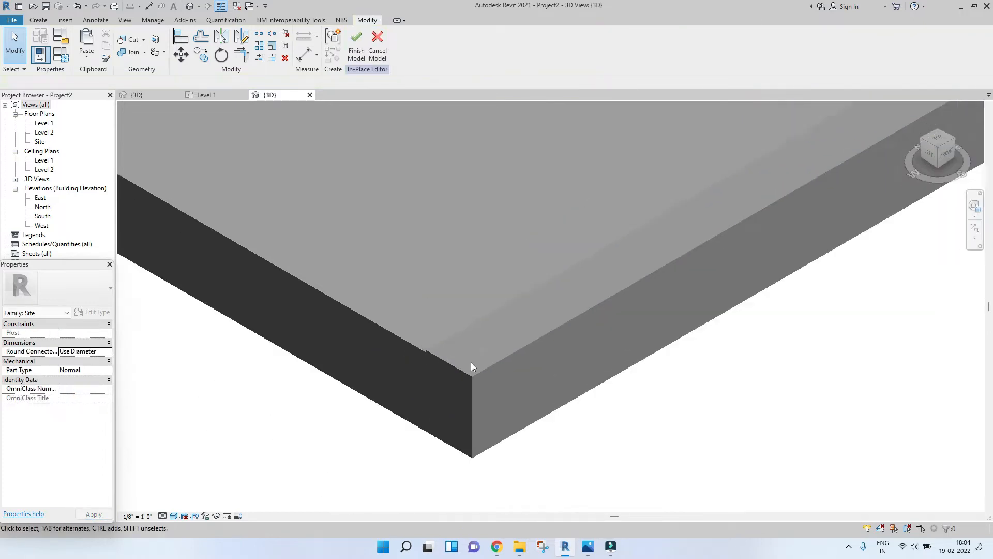
scroll(471, 362, "down", 5)
scroll(405, 347, "up", 5)
scroll(404, 345, "down", 4)
scroll(390, 324, "up", 2)
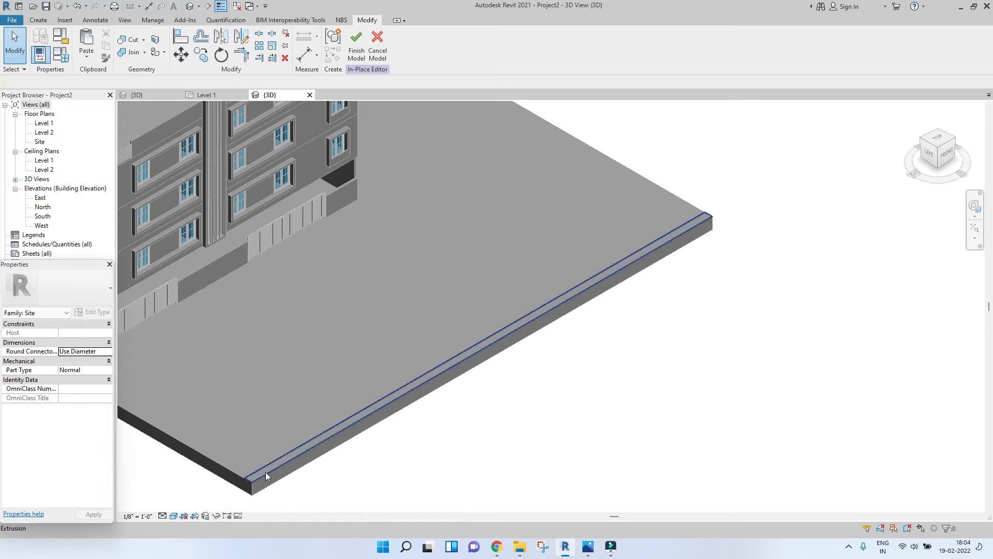
left_click(222, 93)
left_click(322, 314)
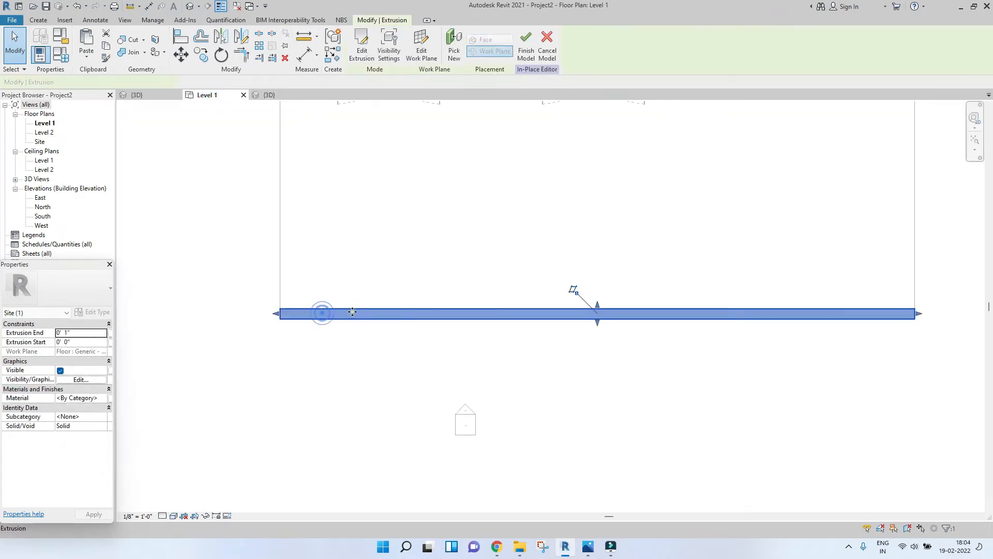
scroll(189, 313, "down", 2)
left_click(39, 19)
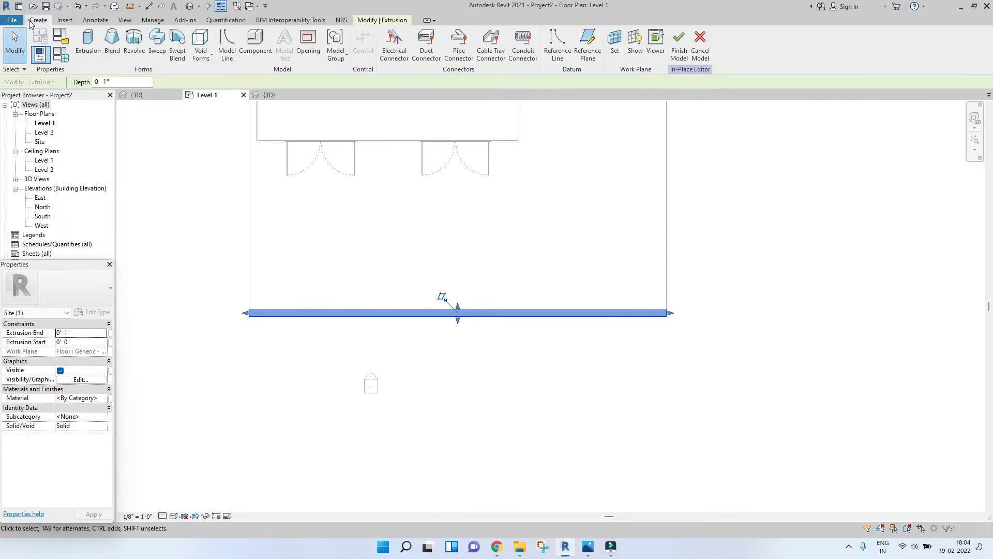
left_click(87, 52)
left_click(448, 40)
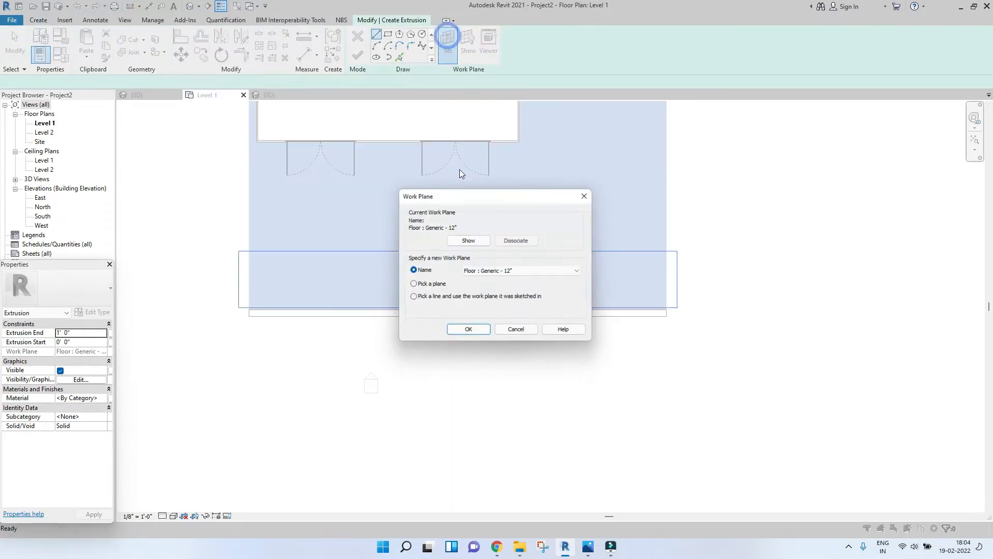
left_click(458, 333)
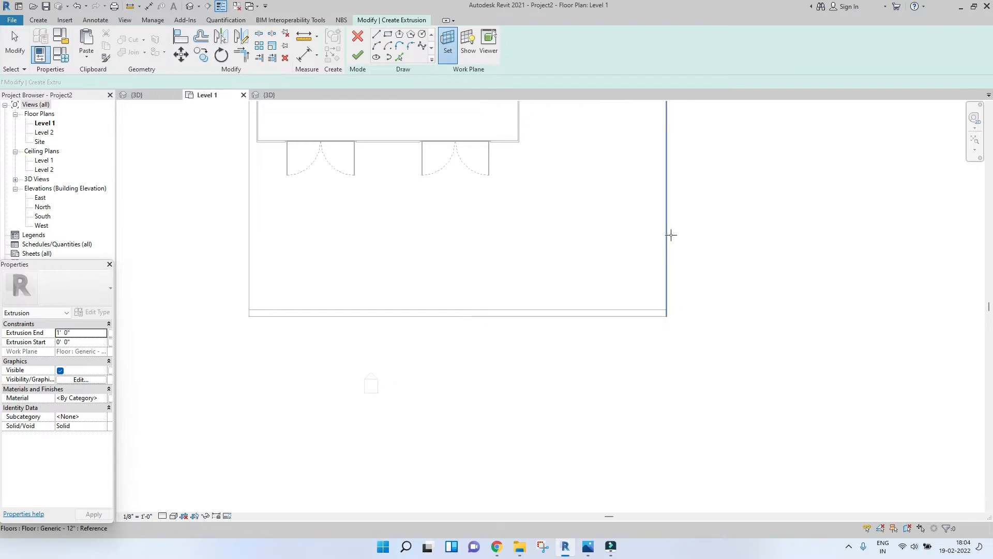
left_click(667, 235)
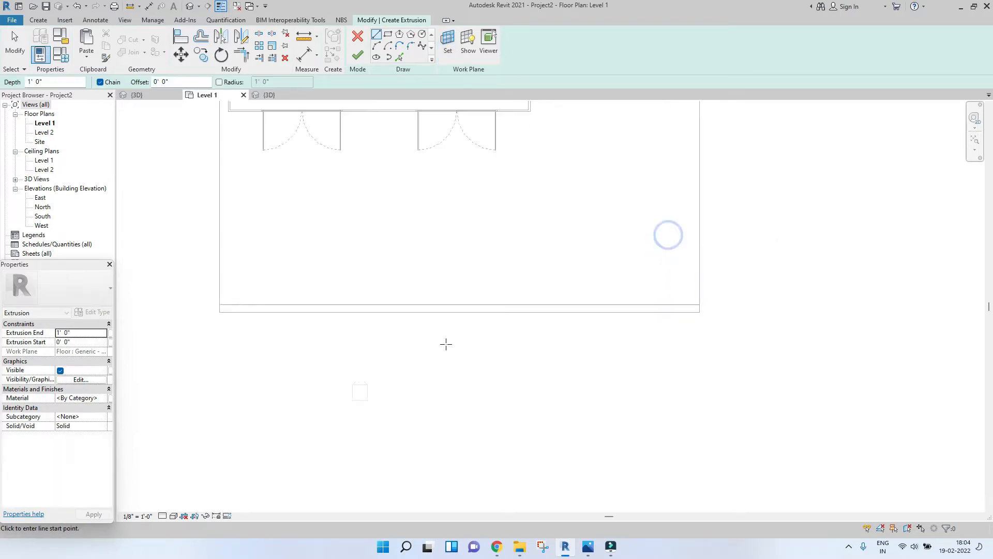
Step: Sketch a thin rectangle along the slab's lower edge, about 124' long, set its width, and finish the extrusion
left_click(388, 36)
left_click(147, 301)
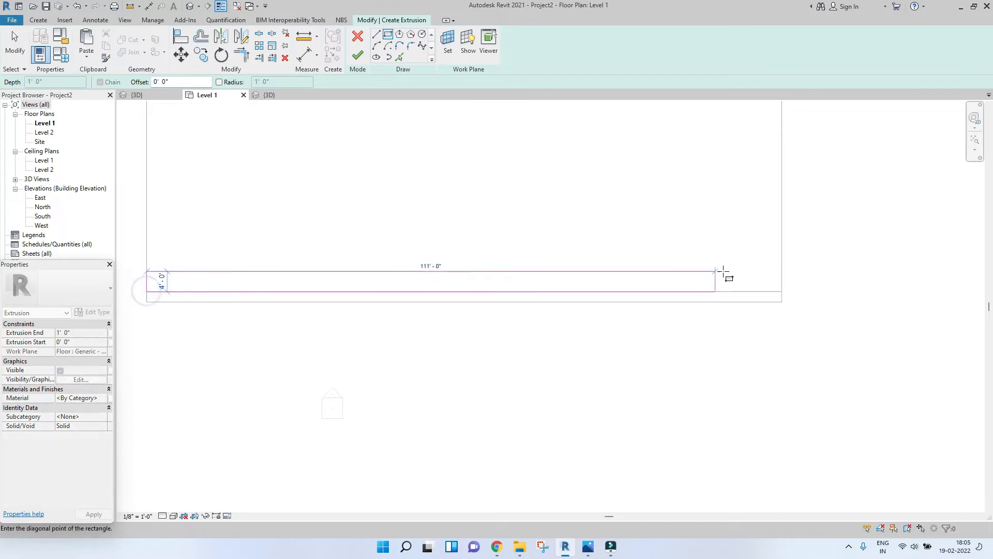
left_click(780, 282)
key("Escape")
scroll(778, 284, "up", 3)
left_click(776, 283)
scroll(800, 316, "up", 3)
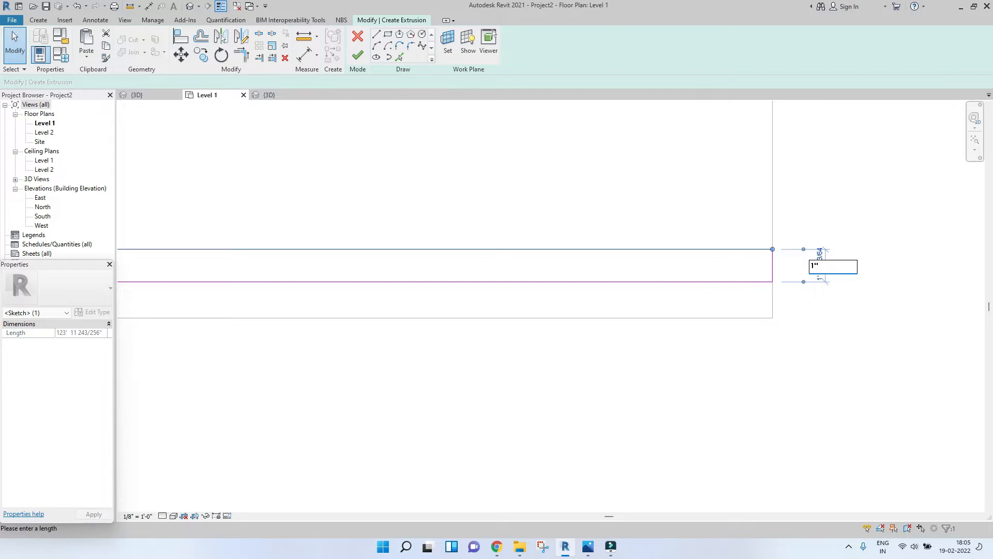
key("Return")
scroll(813, 267, "down", 4)
key("Escape")
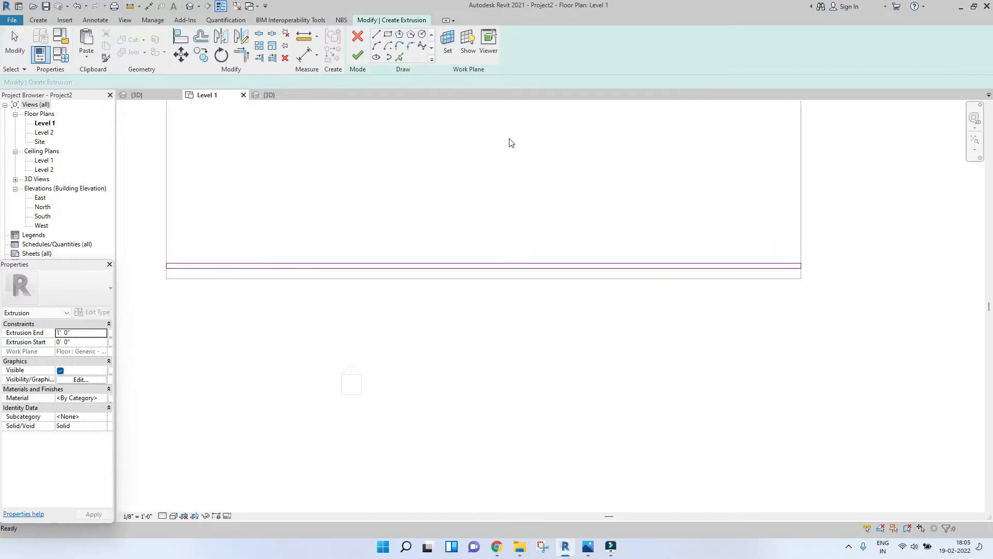
left_click(353, 56)
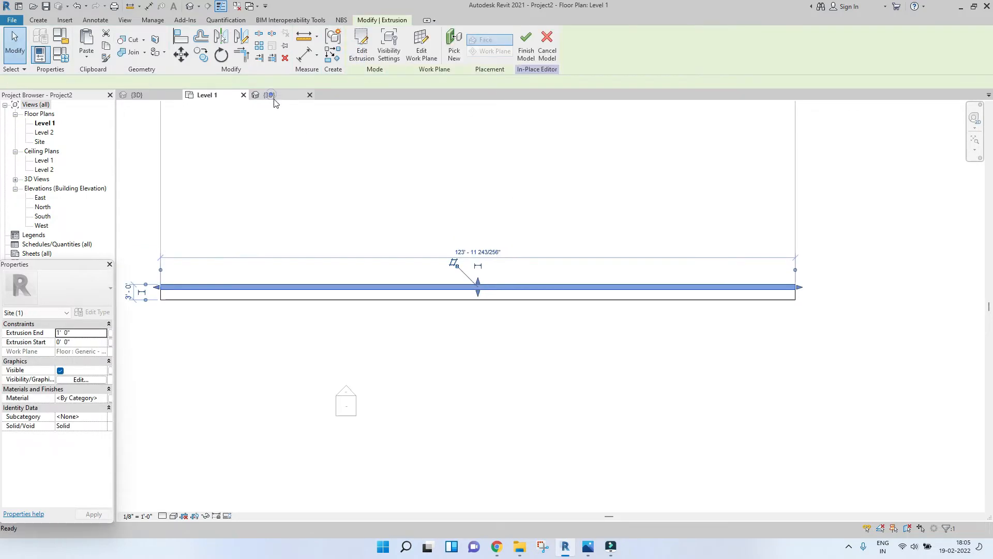
Step: Set the new extrusion's end height to 0' 1 13/128"
left_click(271, 96)
scroll(318, 407, "up", 5)
scroll(362, 358, "up", 5)
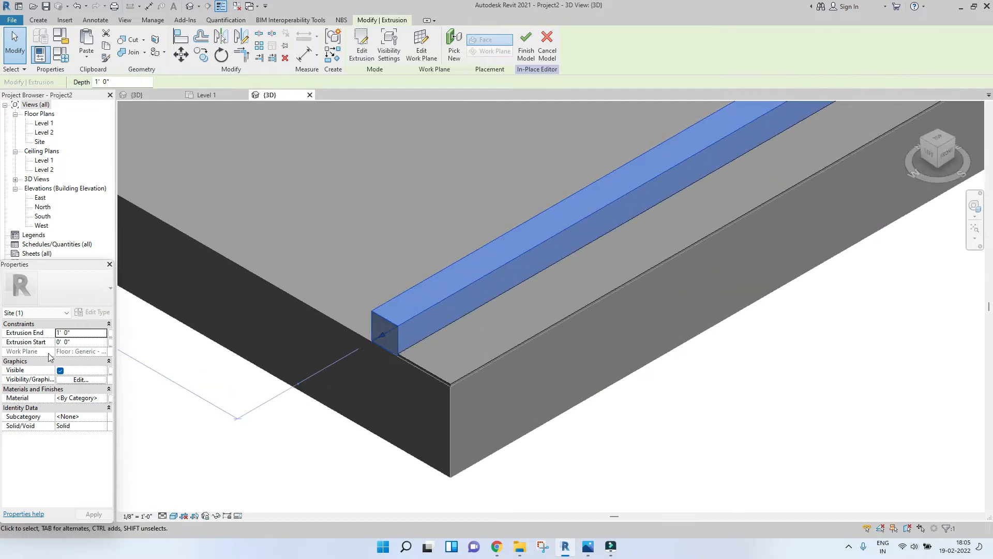
left_click(82, 334)
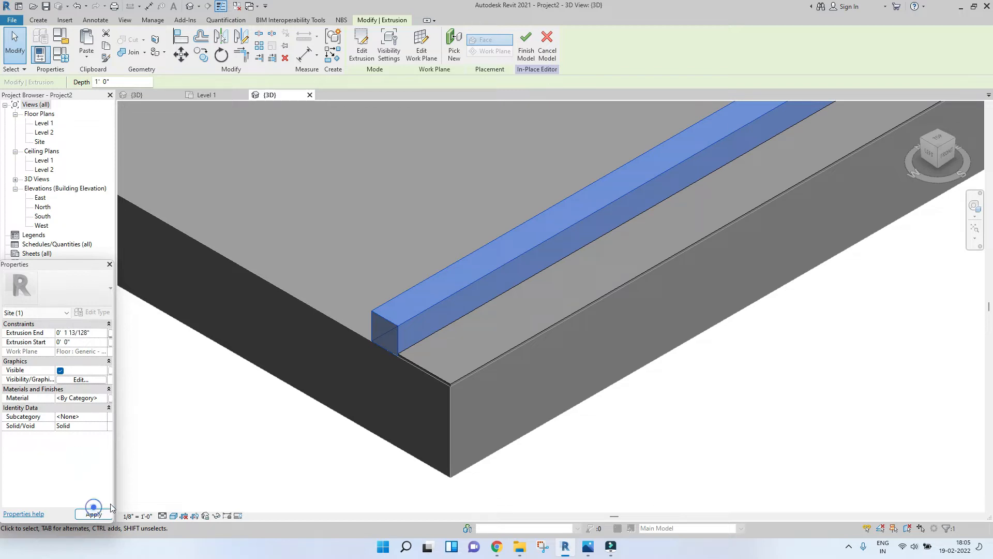
left_click(94, 510)
Step: Orbit and zoom around the 3D view to inspect the road extrusions along the slab edge
scroll(398, 378, "up", 6)
scroll(344, 310, "down", 3)
left_click(345, 315)
scroll(347, 325, "down", 4)
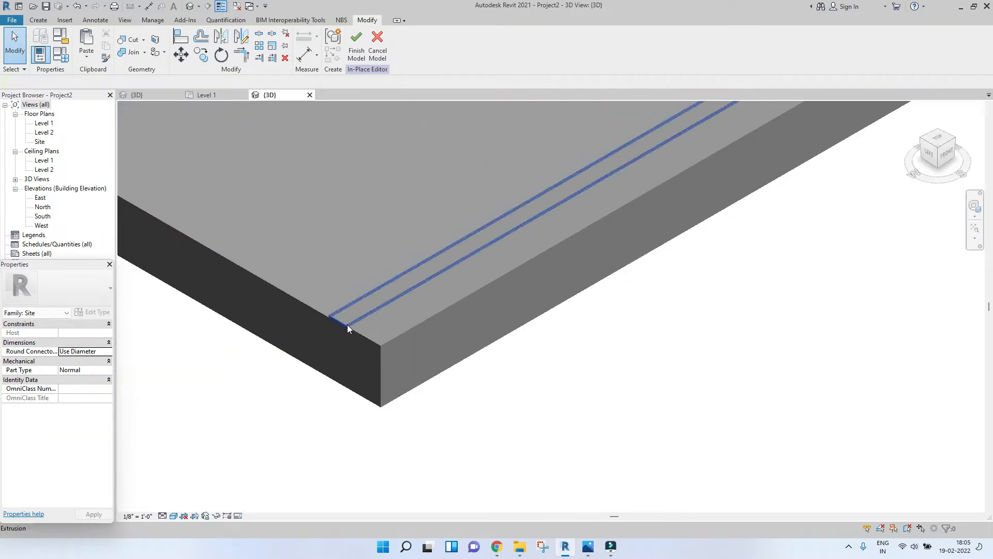
middle_click_drag(642, 209, 511, 356)
scroll(533, 328, "down", 2)
middle_click_drag(714, 276, 367, 449)
scroll(367, 449, "down", 3)
middle_click_drag(729, 348, 660, 373)
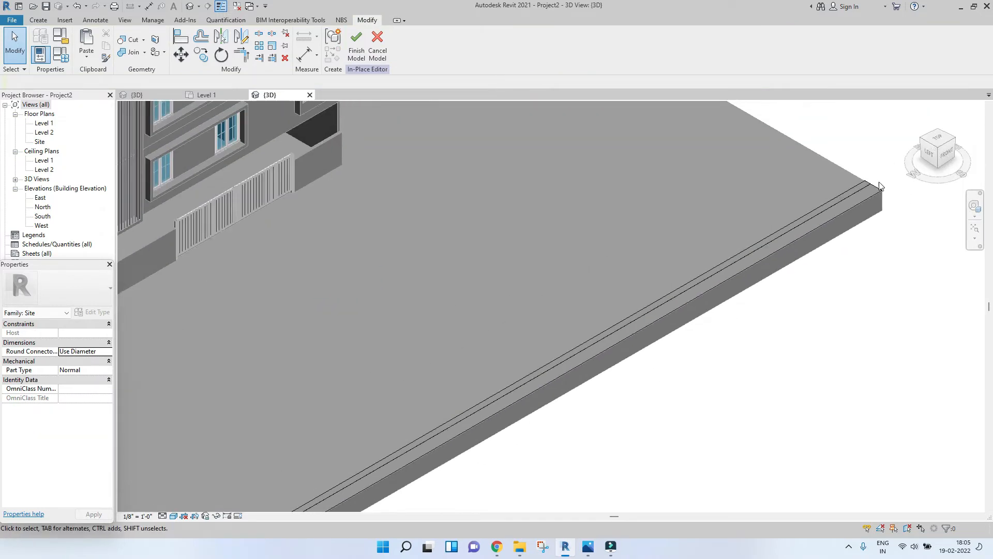
Step: In Level 1, start another extrusion on the floor slab
left_click(213, 95)
middle_click_drag(695, 282, 616, 317)
scroll(621, 325, "up", 4)
scroll(619, 292, "down", 3)
scroll(615, 323, "down", 2)
left_click(39, 21)
left_click(88, 44)
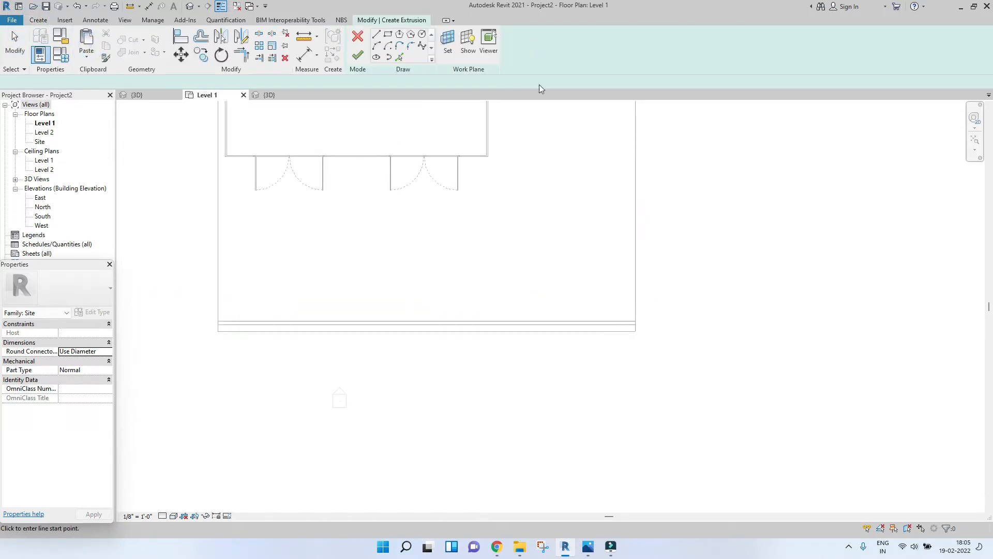
Step: Sketch a rectangle above the road strip spanning the slab's width, set its depth to 12', and finish the extrusion
left_click(388, 35)
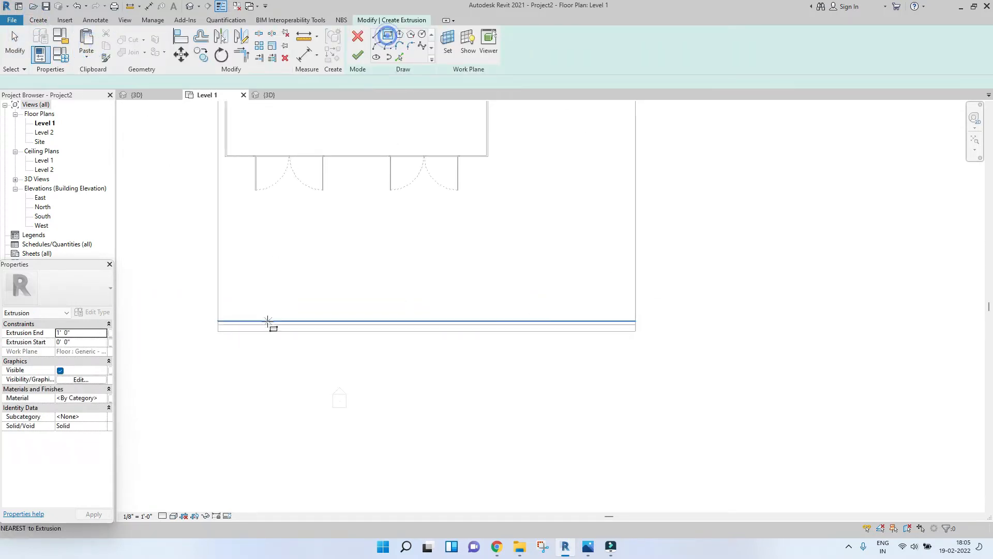
left_click(219, 320)
left_click(636, 277)
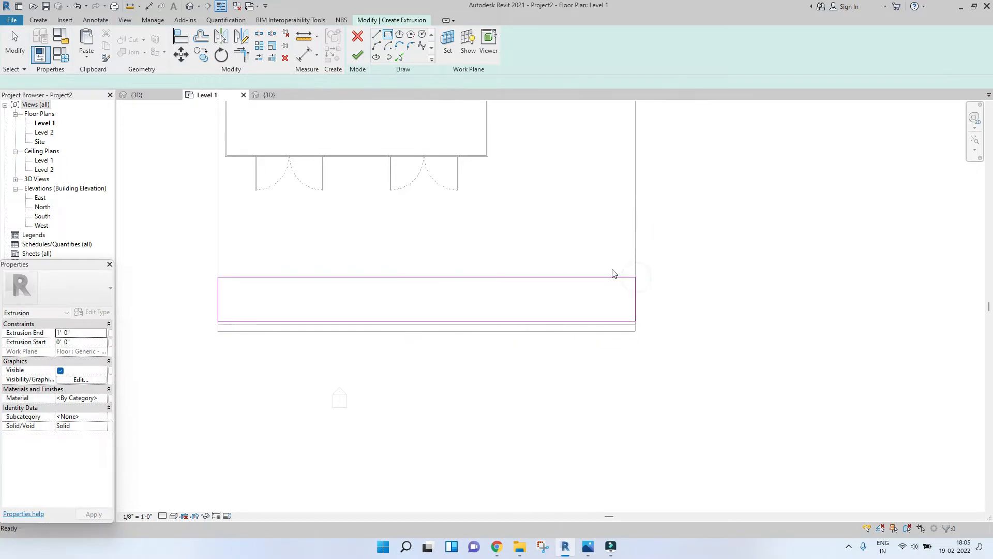
key("Escape")
left_click(612, 275)
scroll(632, 310, "up", 2)
left_click(668, 299)
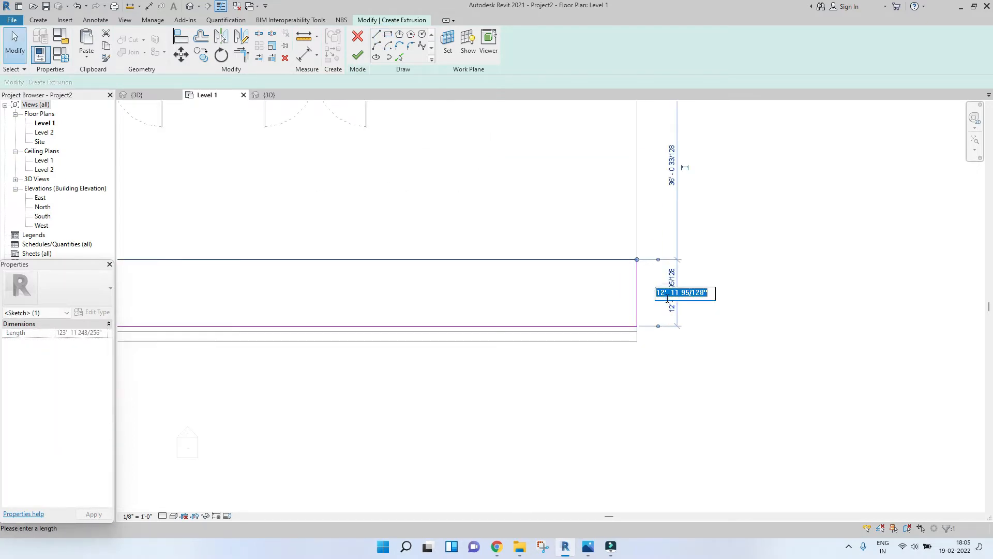
key("Return")
scroll(666, 296, "down", 2)
key("Escape")
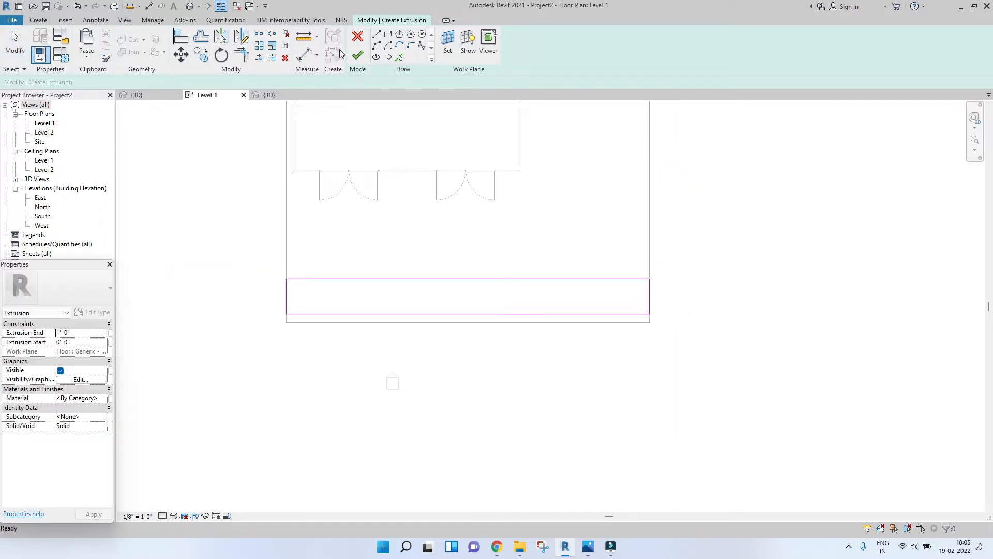
left_click(355, 61)
left_click(434, 229)
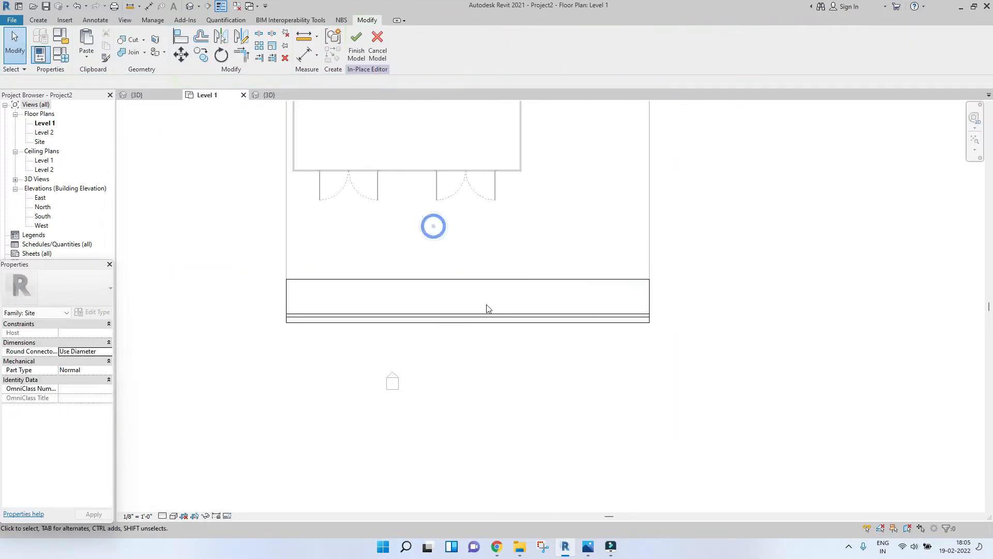
Step: Copy the thin road strip 12' upward to the far edge of the new rectangle
scroll(616, 309, "up", 3)
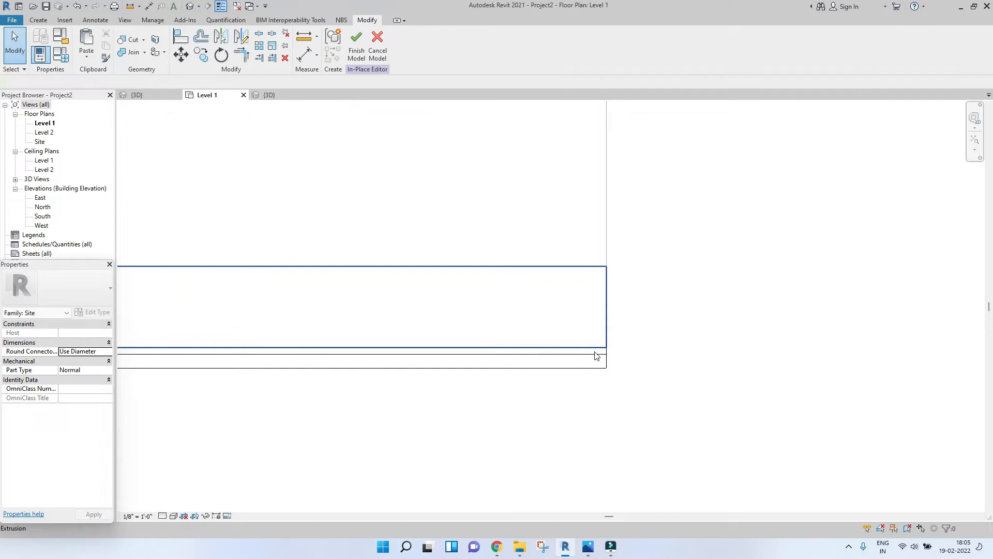
left_click(596, 357)
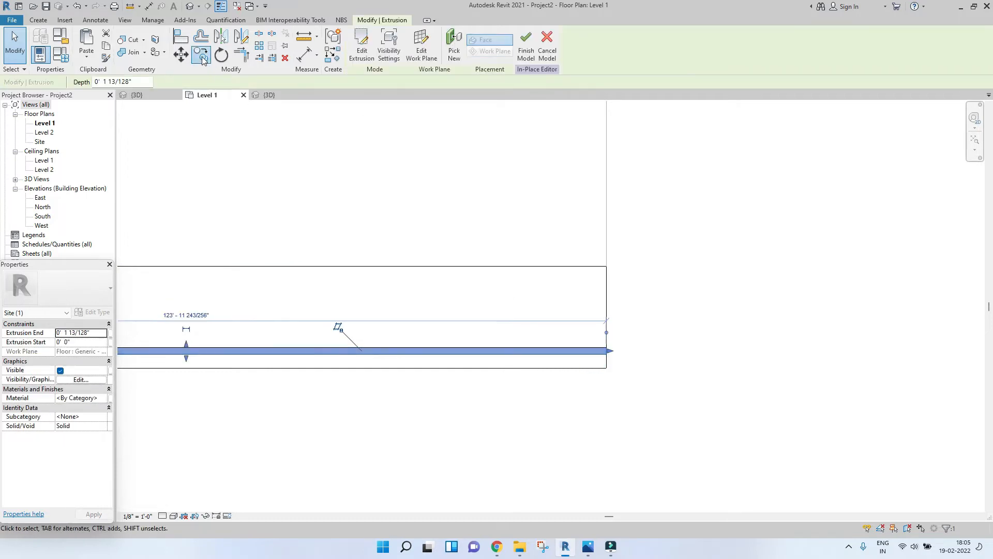
left_click(202, 57)
left_click(613, 358)
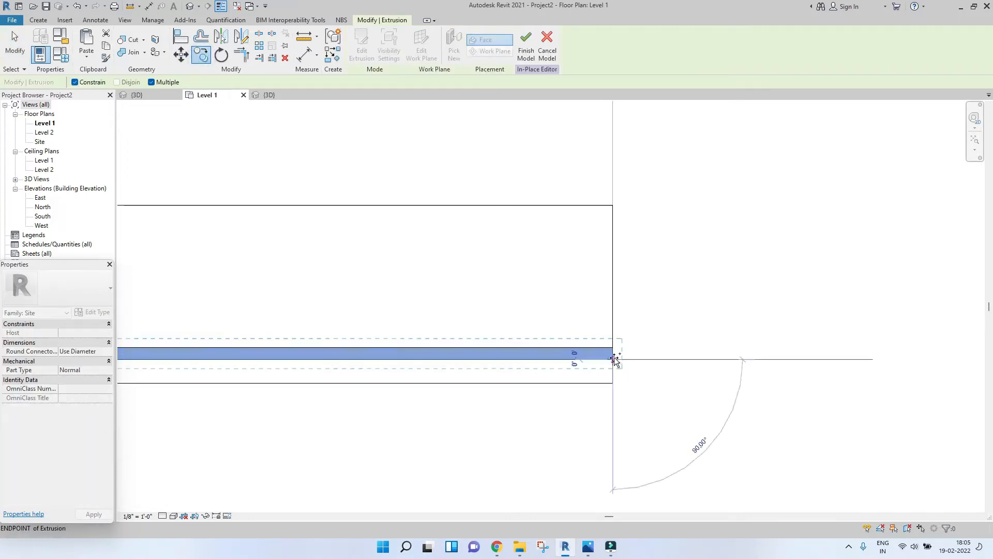
left_click(614, 206)
scroll(631, 270, "down", 2)
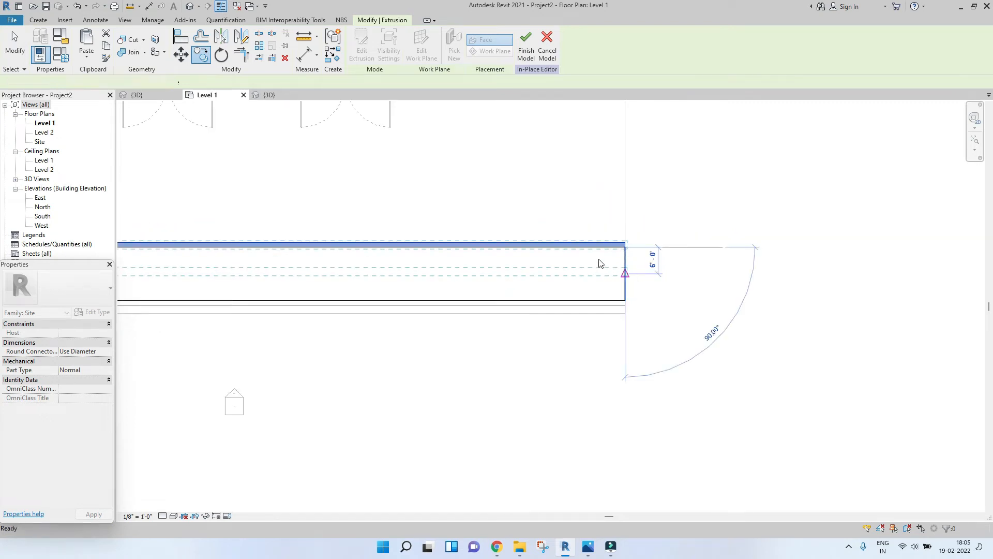
key("Escape")
key("Escape")
Step: Start another extrusion and sketch a thin rectangle above the road strip spanning the slab's width
middle_click_drag(555, 262, 600, 334)
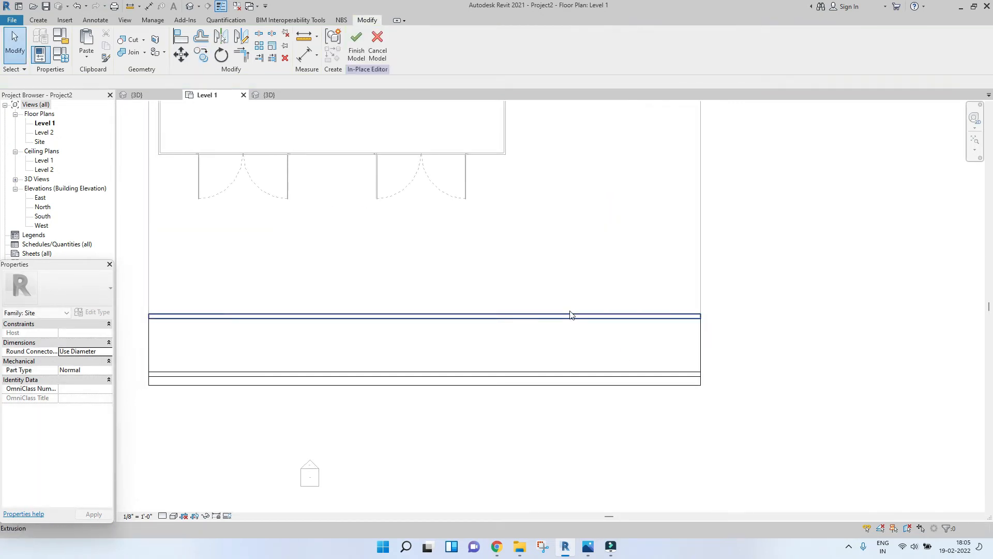
middle_click_drag(311, 310, 400, 333)
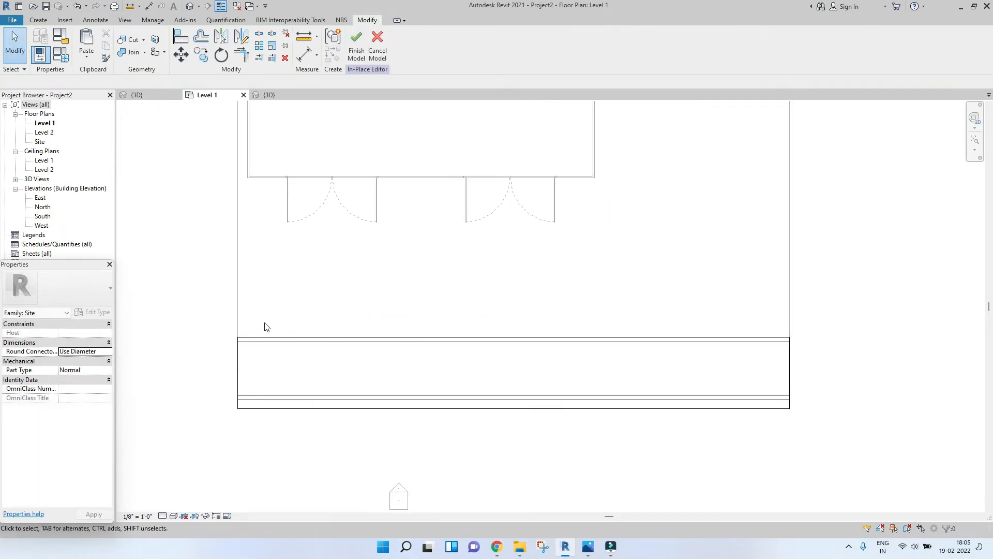
middle_click_drag(259, 214, 196, 150)
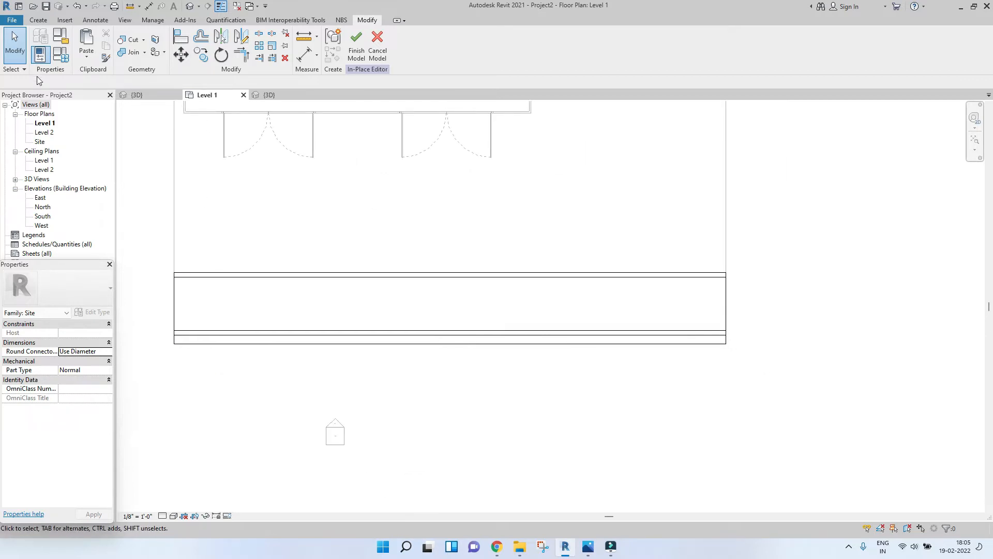
left_click(38, 22)
left_click(87, 44)
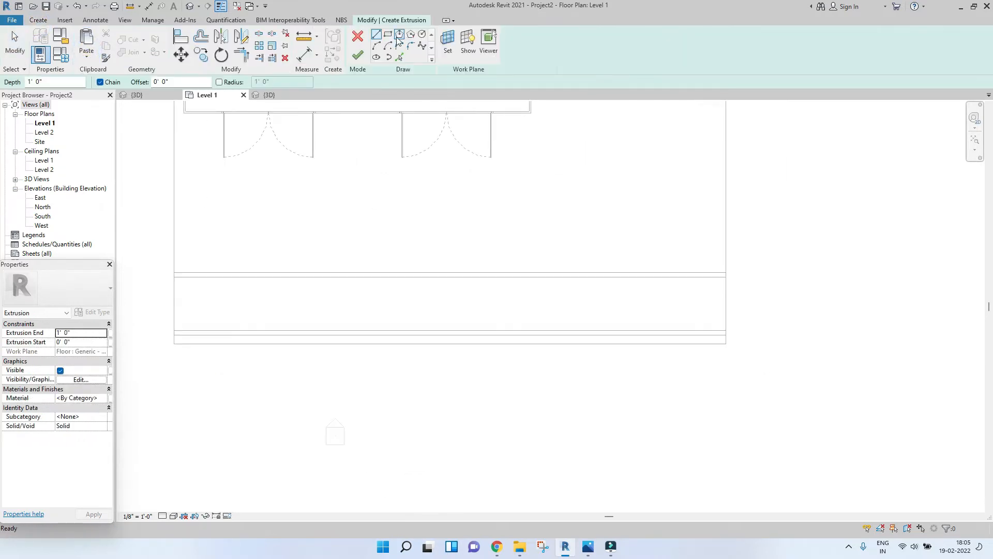
left_click(174, 272)
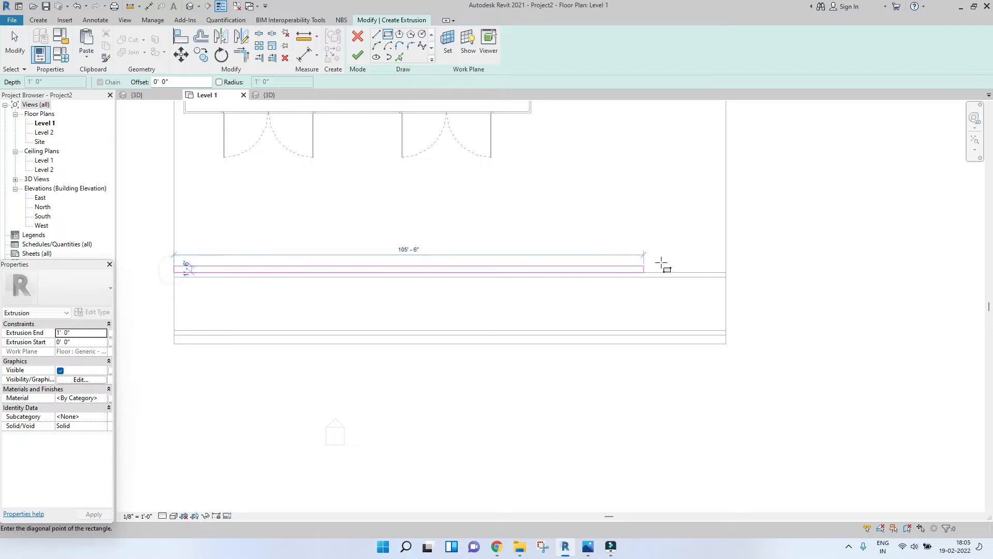
left_click(723, 249)
key("Escape")
key("Escape")
Step: Set the rectangle's depth to 4' 6" and finish the extrusion
left_click(700, 247)
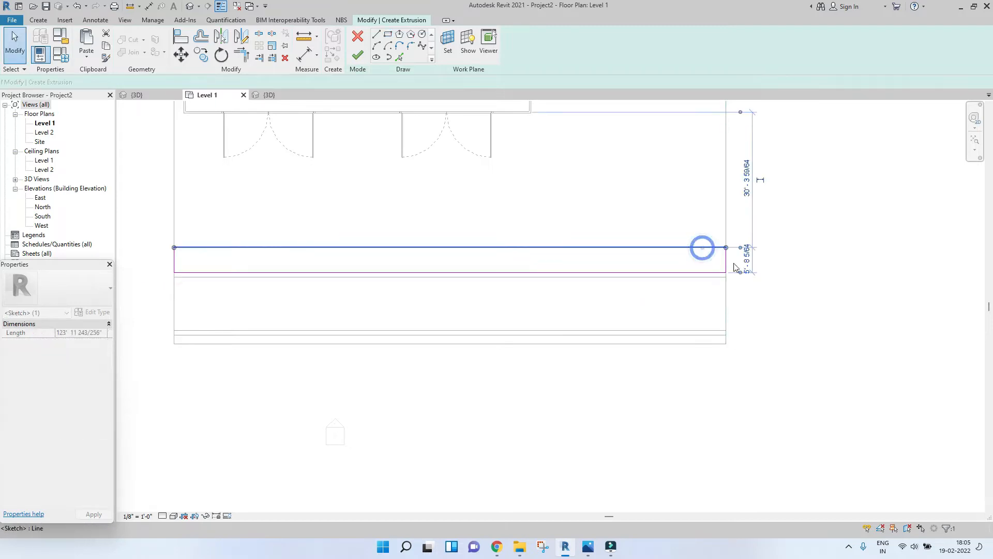
scroll(757, 268, "up", 2)
scroll(740, 259, "up", 2)
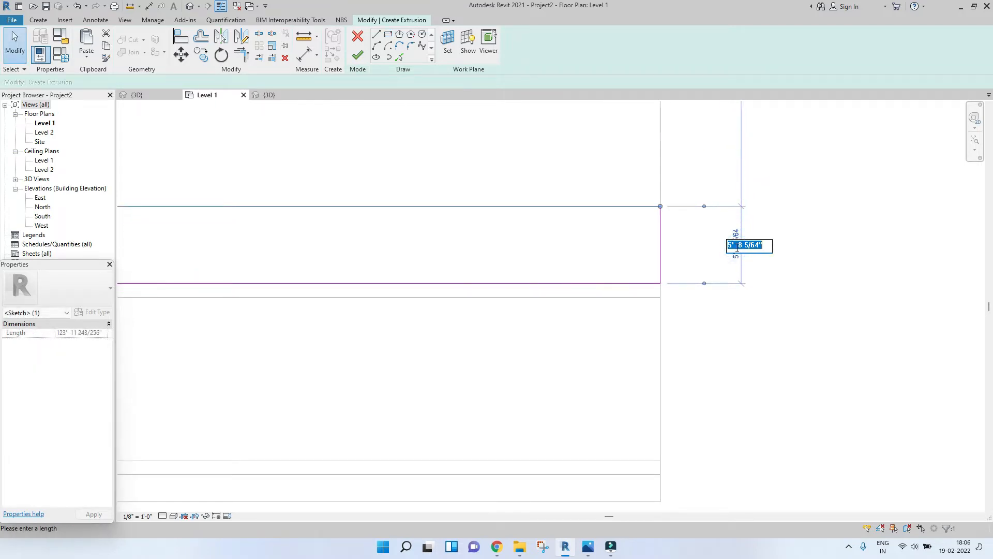
type("4 6")
key("Return")
scroll(736, 247, "down", 5)
left_click(824, 328)
middle_click_drag(572, 179, 549, 199)
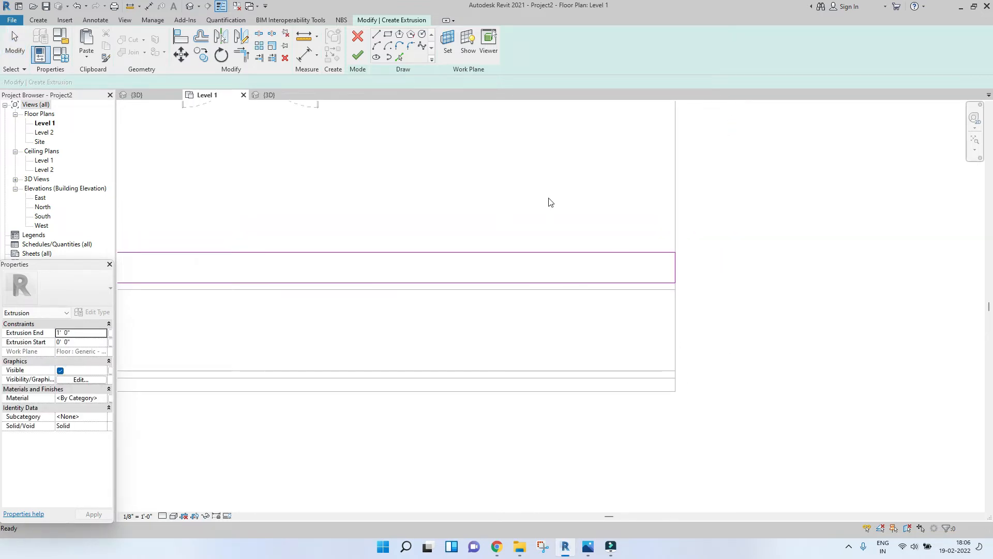
left_click(357, 56)
left_click(833, 222)
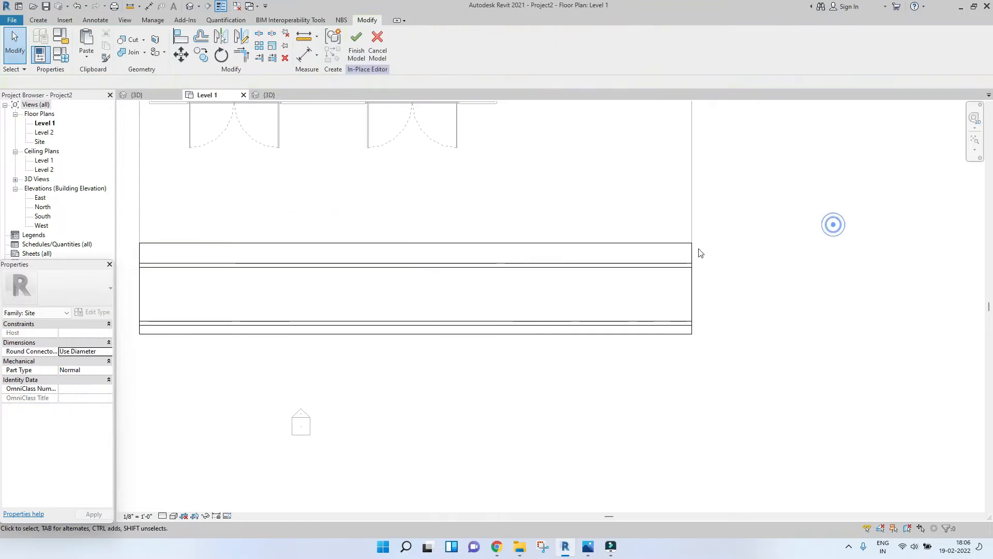
Step: Copy the thin road strip 18' 6" upward to the far edge of the new extrusion
scroll(659, 236, "down", 3)
scroll(641, 269, "up", 1)
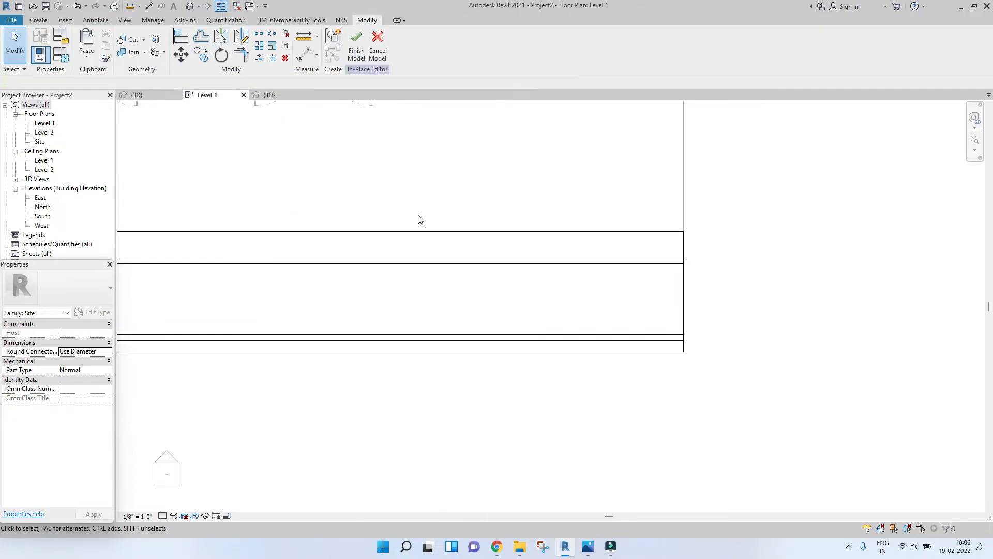
scroll(658, 344, "up", 2)
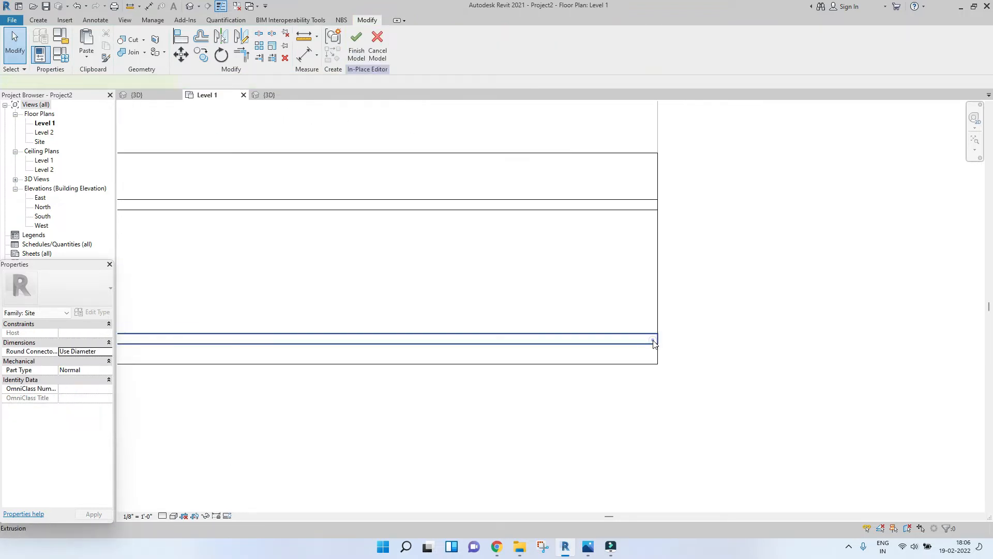
left_click(654, 337)
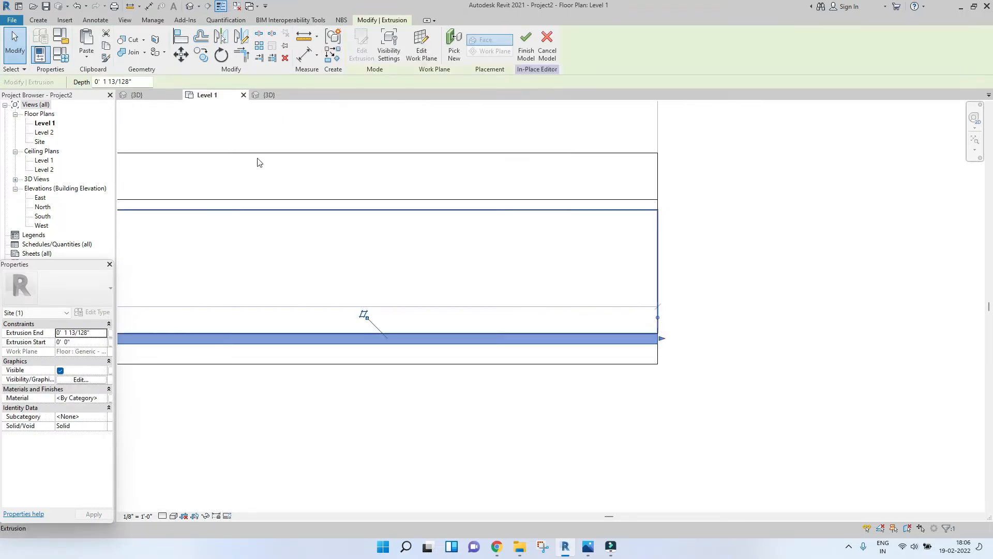
left_click(200, 58)
left_click(657, 342)
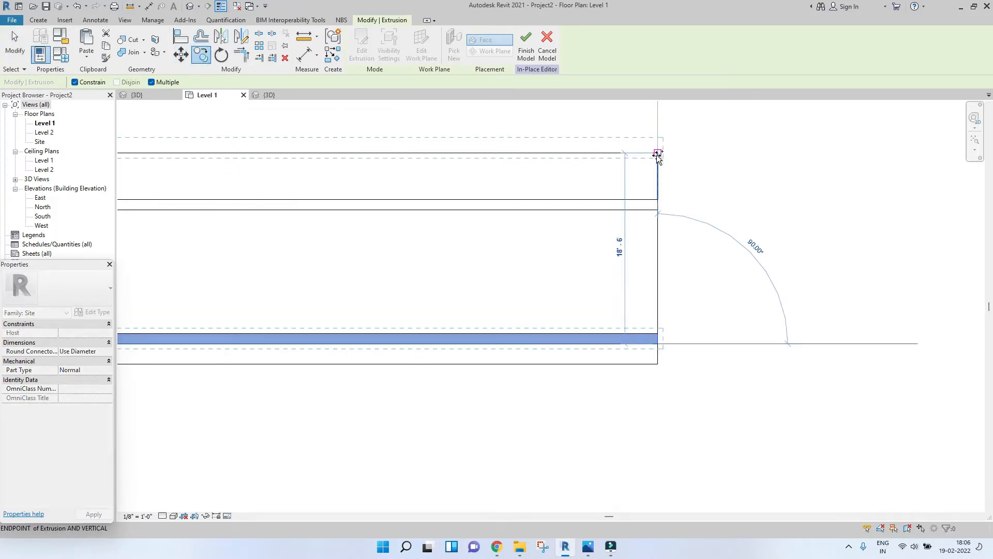
left_click(657, 154)
key("Escape")
key("Escape")
Step: In the 3D view, select the two wide road extrusions and set their Extrusion End to 0' 1"
scroll(266, 166, "down", 3)
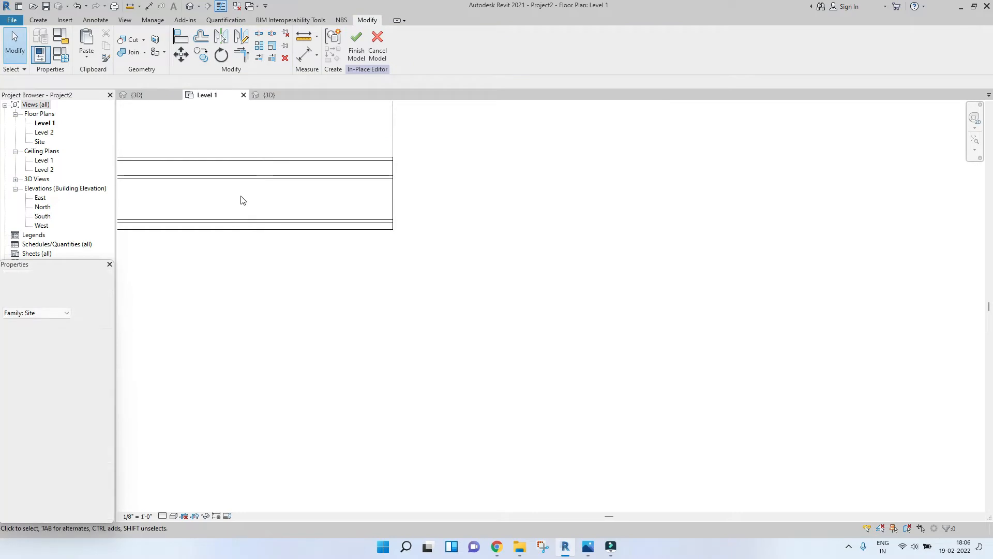
scroll(243, 200, "down", 2)
middle_click_drag(243, 200, 504, 243)
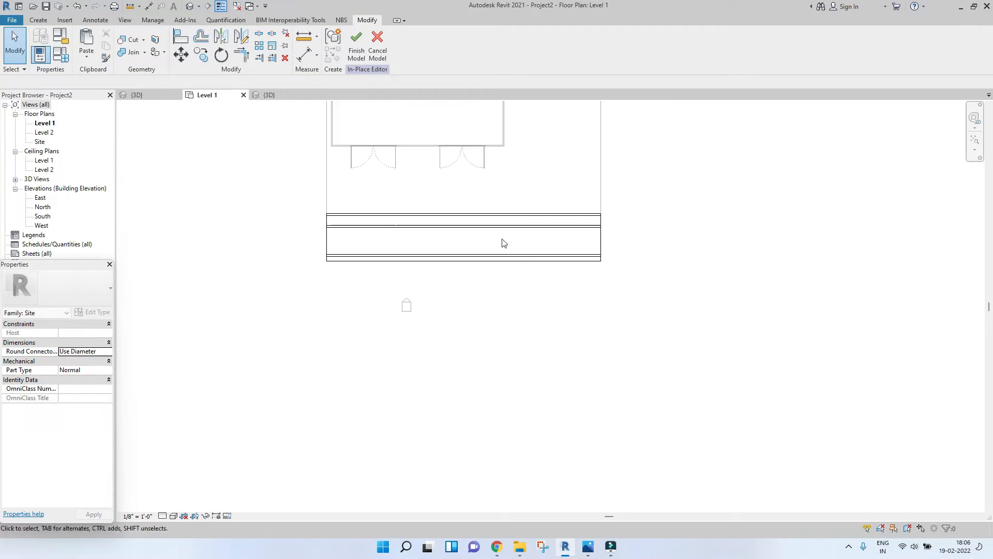
left_click(267, 96)
scroll(462, 318, "down", 5)
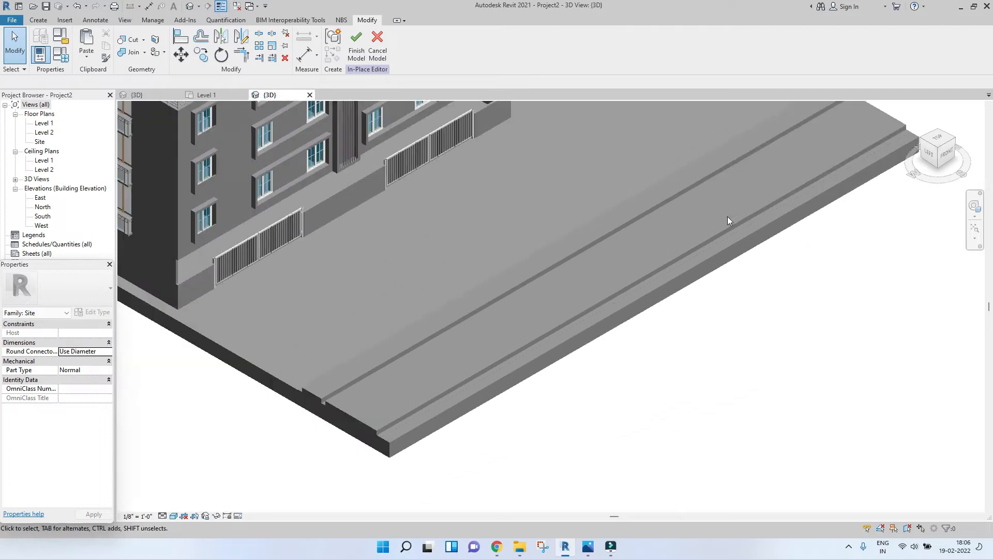
scroll(434, 360, "up", 3)
left_click(400, 311)
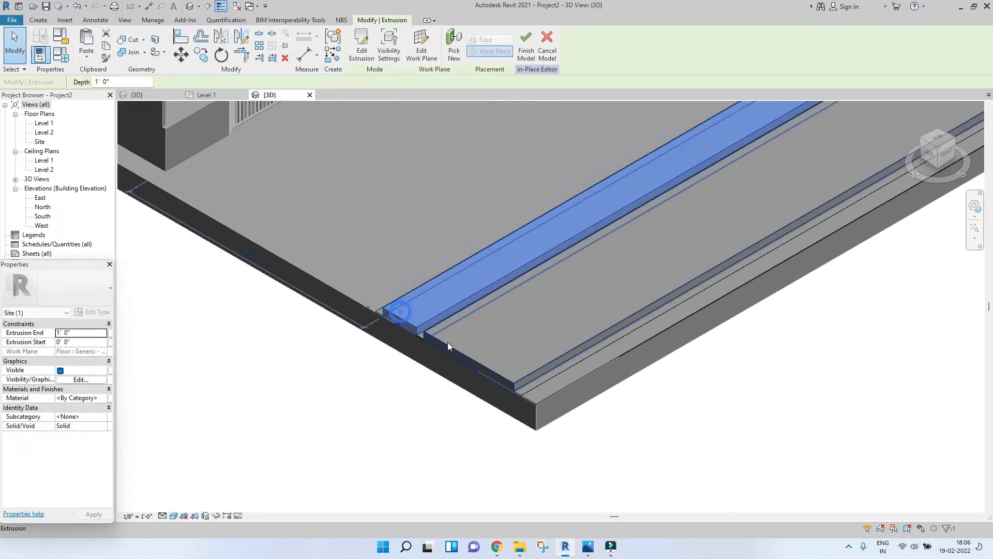
left_click(491, 364, "ctrl")
scroll(436, 371, "up", 4)
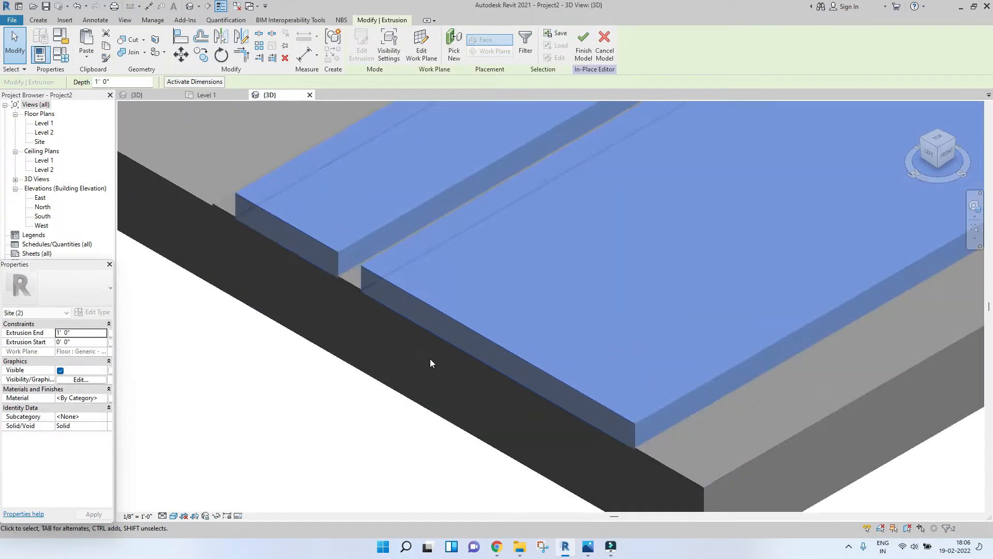
left_click(95, 334)
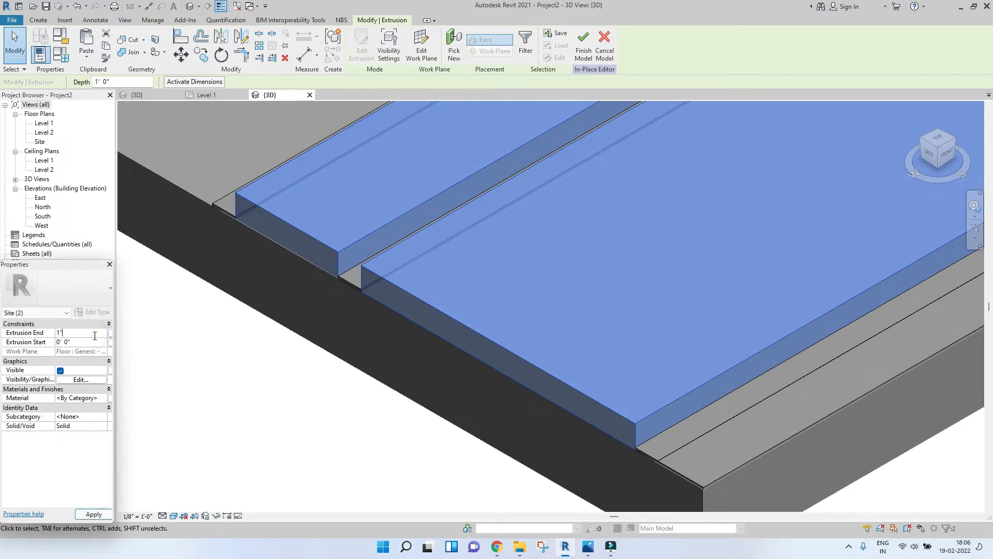
left_click(84, 515)
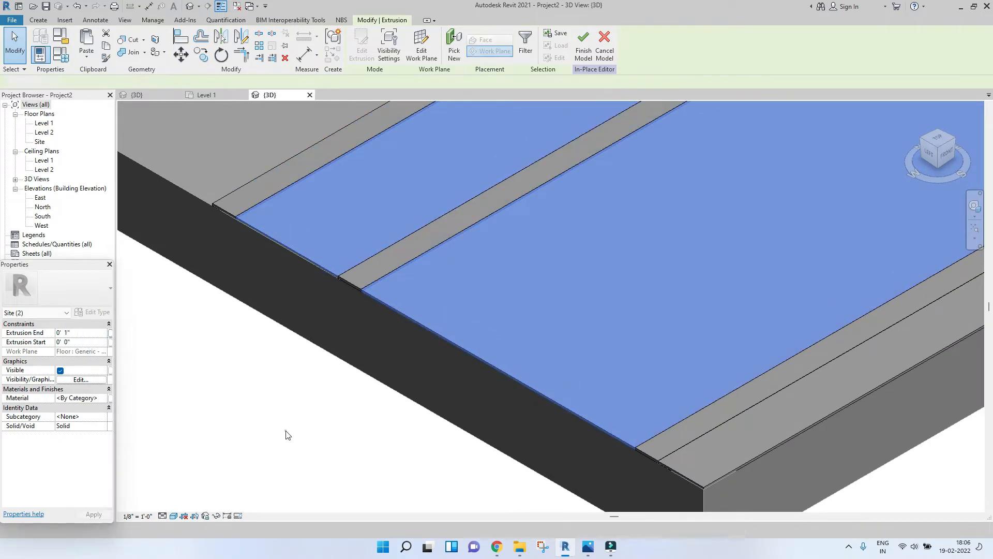
left_click(293, 381)
Step: Inspect the road strips in 3D and return to the Level 1 plan
scroll(293, 381, "down", 3)
scroll(613, 287, "down", 4)
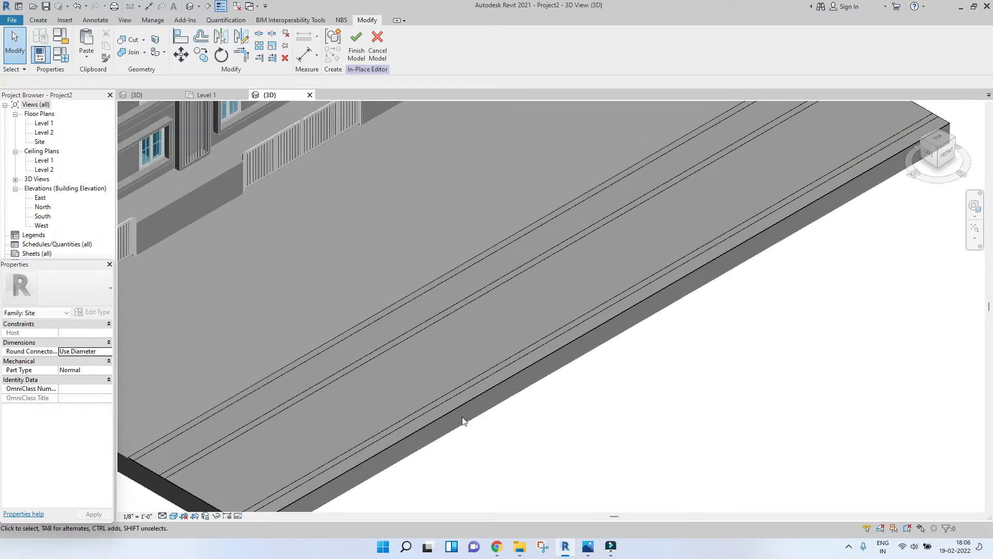
scroll(705, 326, "up", 5)
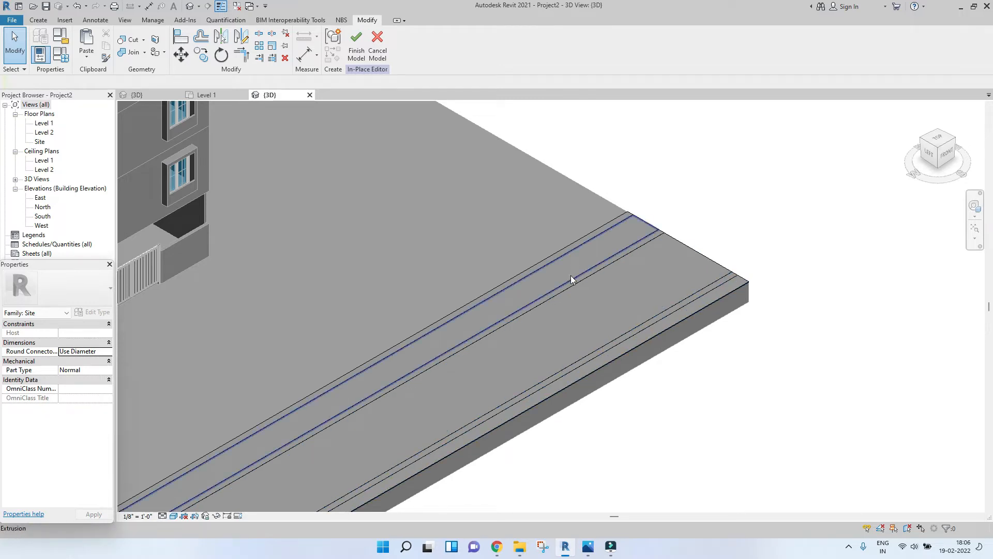
left_click(206, 97)
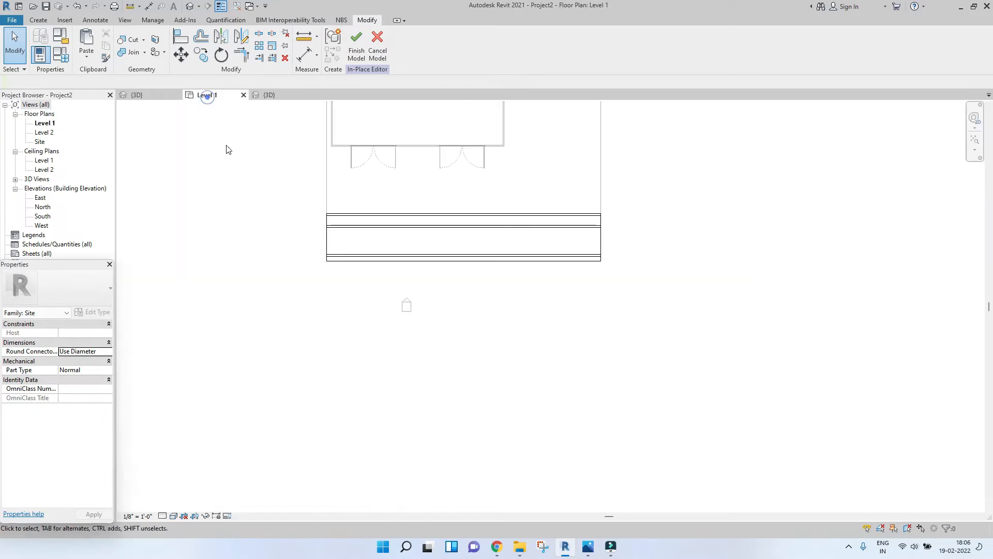
scroll(569, 258, "up", 4)
left_click(560, 226)
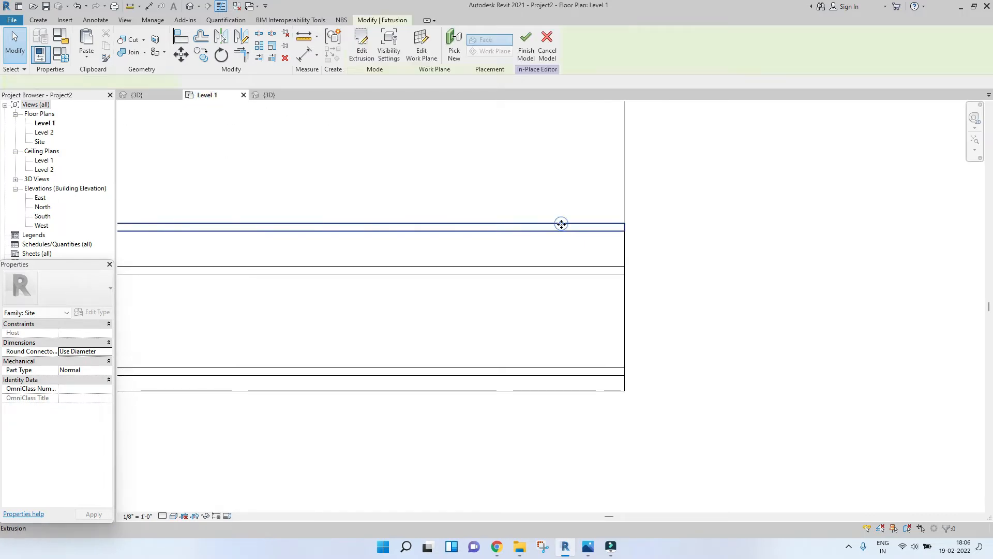
scroll(534, 249, "up", 2)
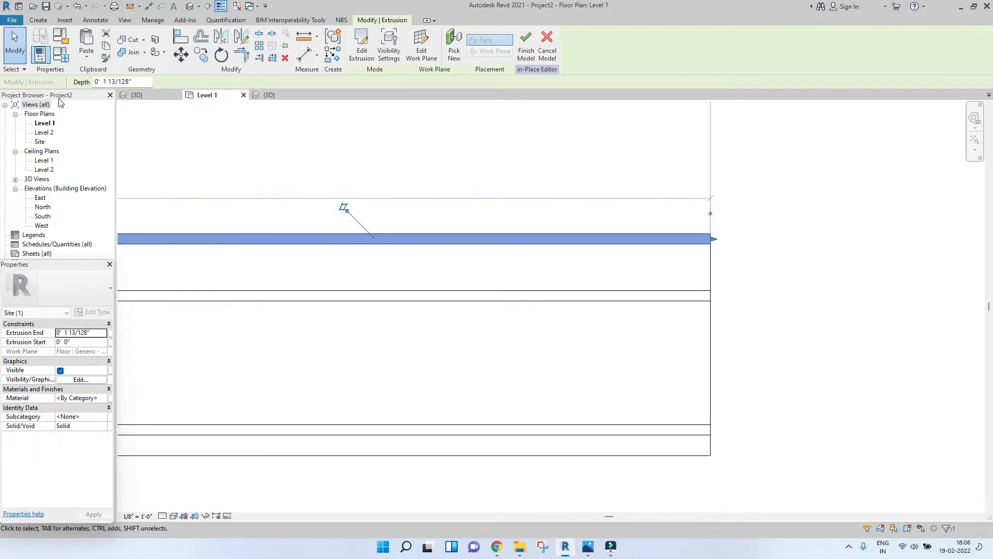
Step: Start another extrusion, keeping Floor : Generic - 12" as its work plane, and pick the rectangle tool
left_click(31, 20)
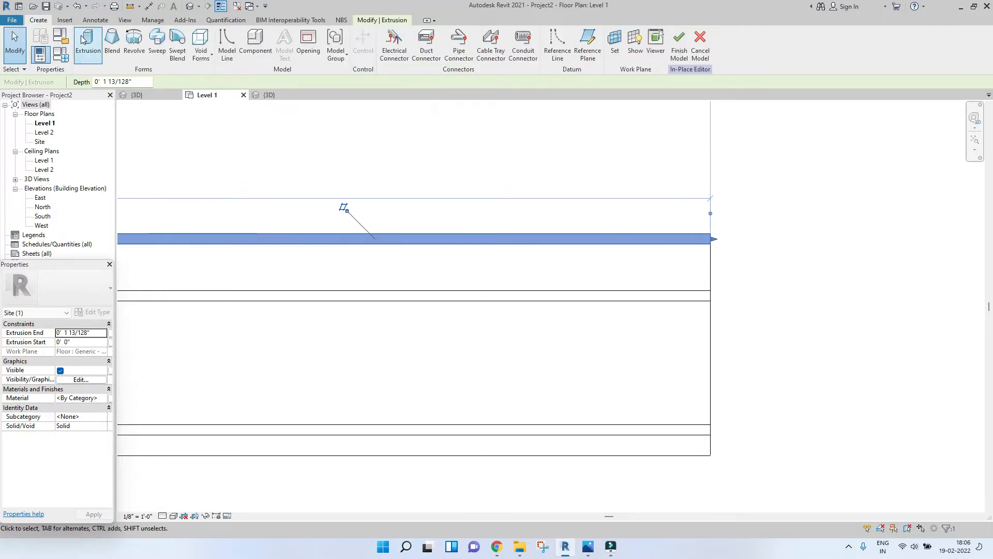
left_click(83, 40)
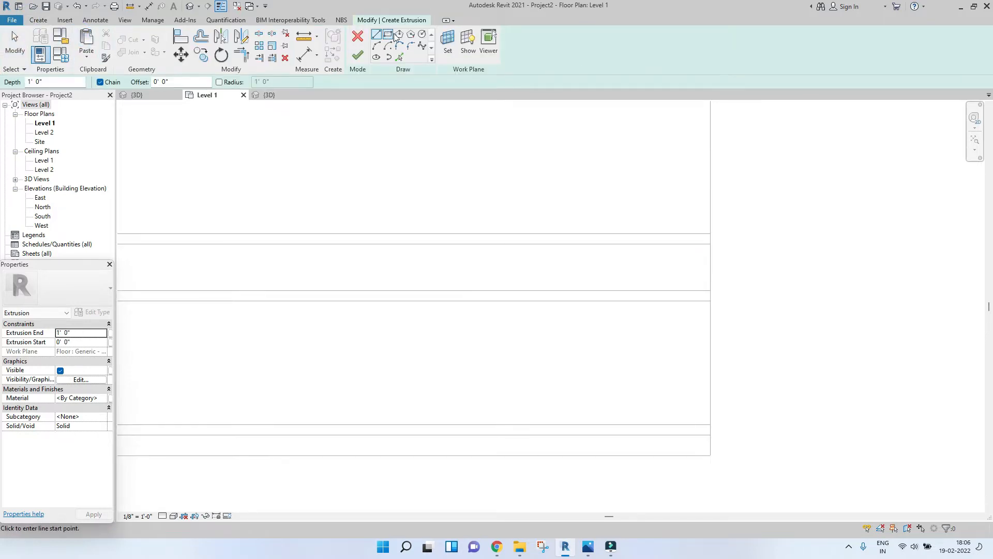
left_click(448, 41)
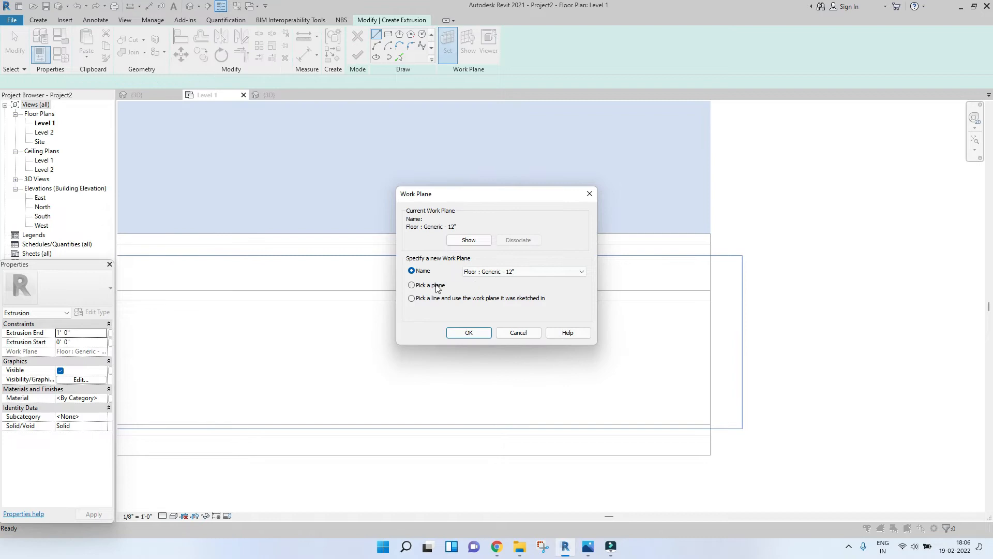
left_click(470, 335)
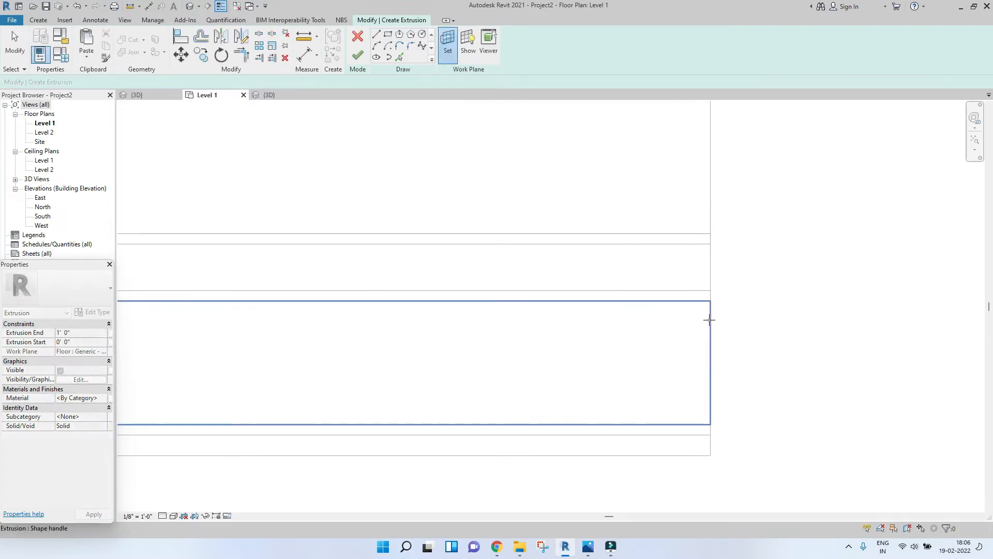
left_click(708, 320)
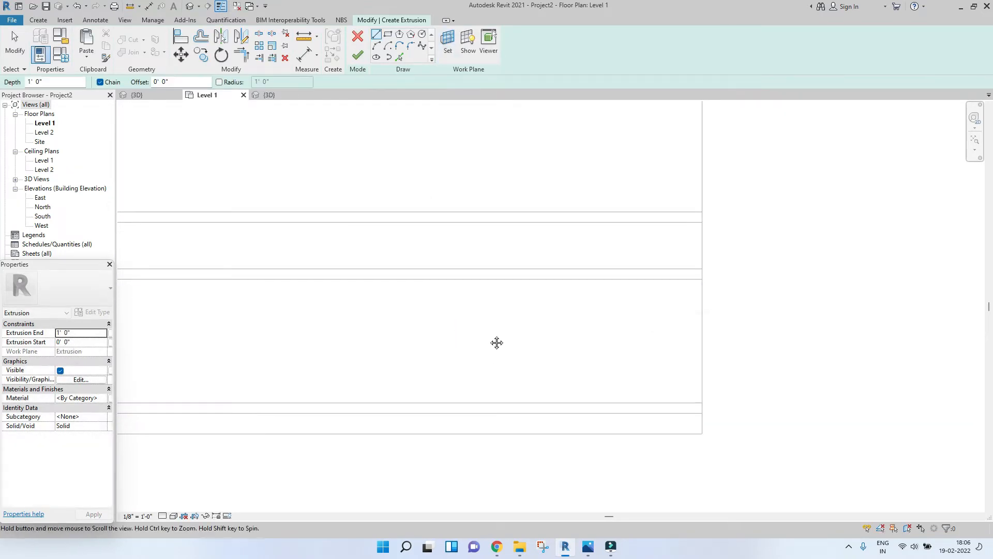
left_click(388, 34)
scroll(539, 308, "down", 1)
scroll(548, 392, "up", 1)
Step: Sketch a small rectangle above the lower road edge and set its width to 12'
left_click(510, 342)
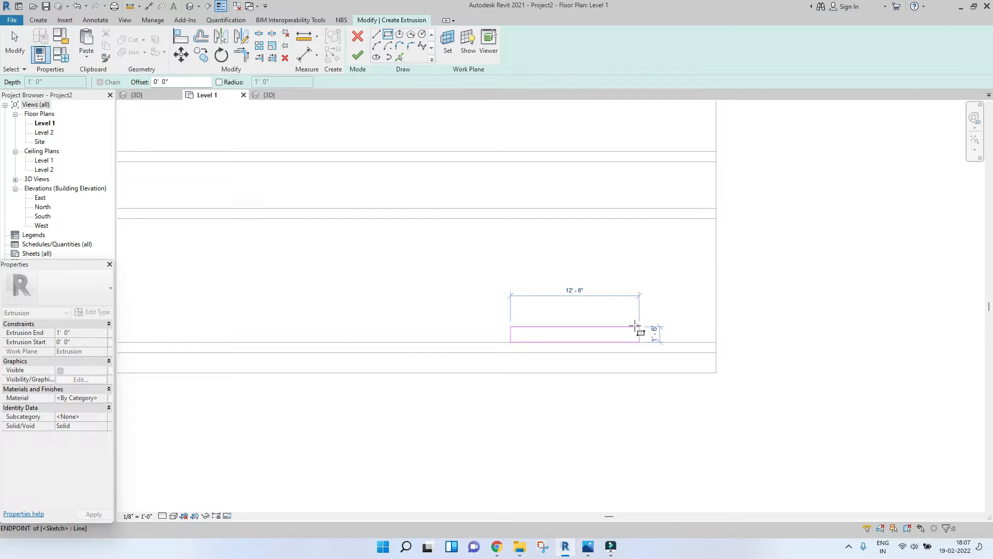
left_click(638, 325)
key("Escape")
key("Escape")
left_click(509, 334)
scroll(544, 329, "up", 1)
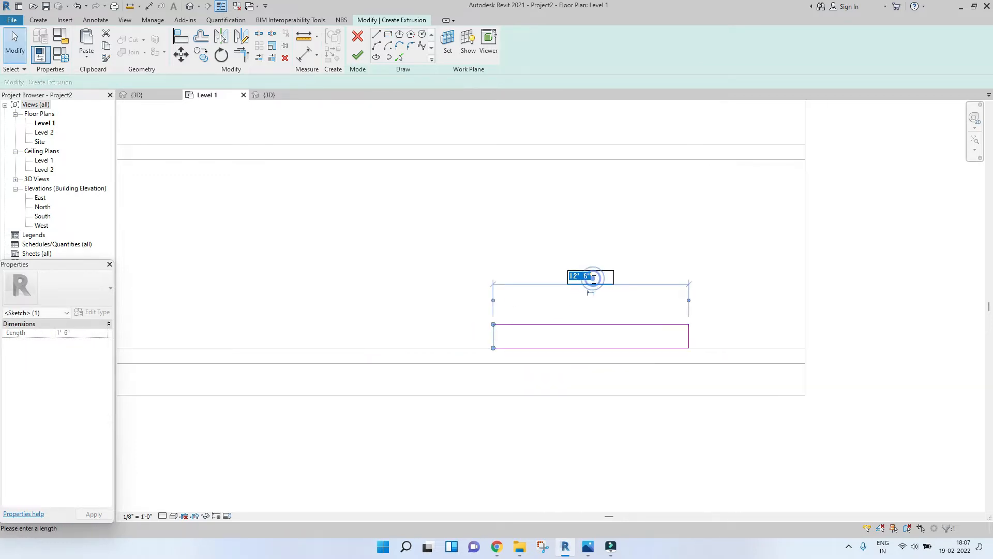
type("12")
key("Return")
Step: Resize the small rectangle sketch so its short side is 5"
left_click(583, 324)
scroll(585, 324, "down", 1)
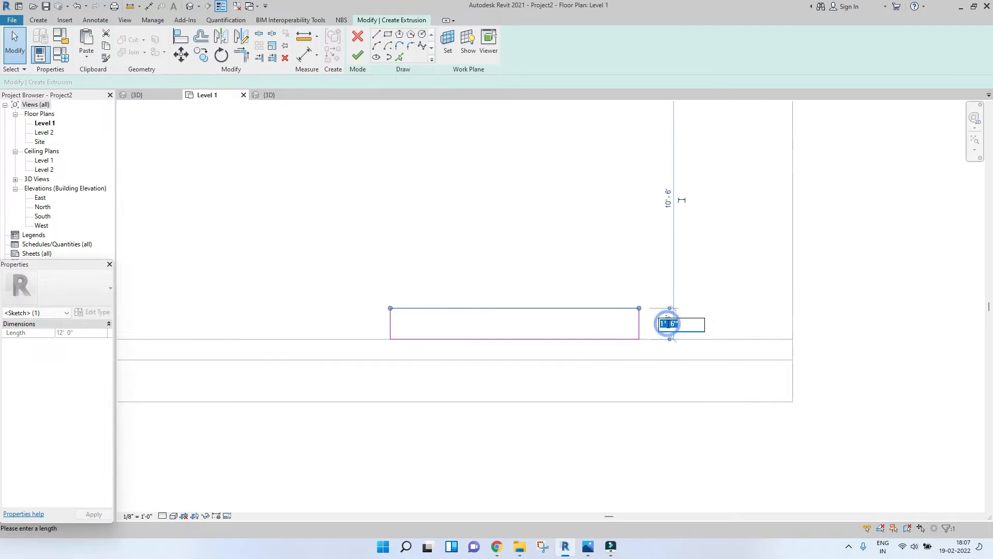
key("Return")
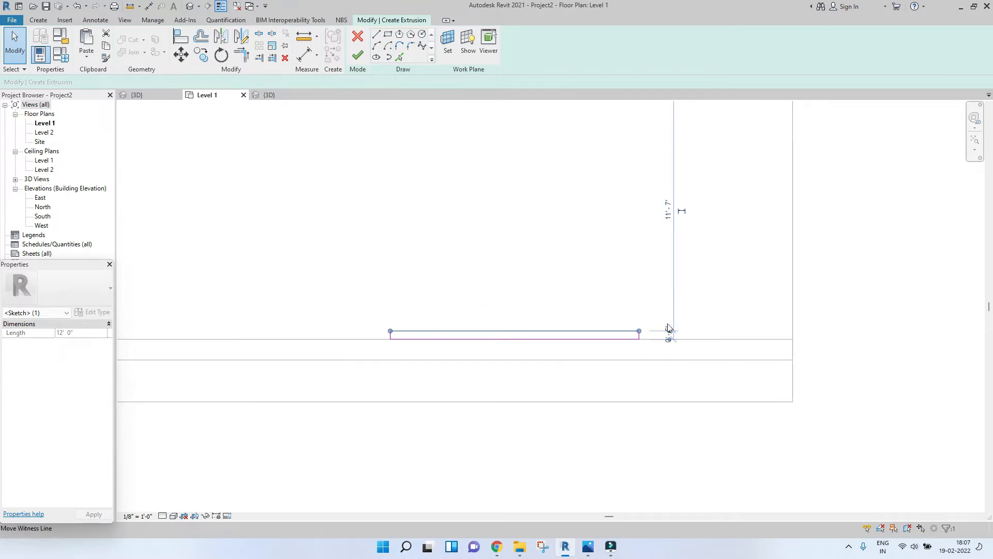
left_click_drag(348, 266, 694, 379)
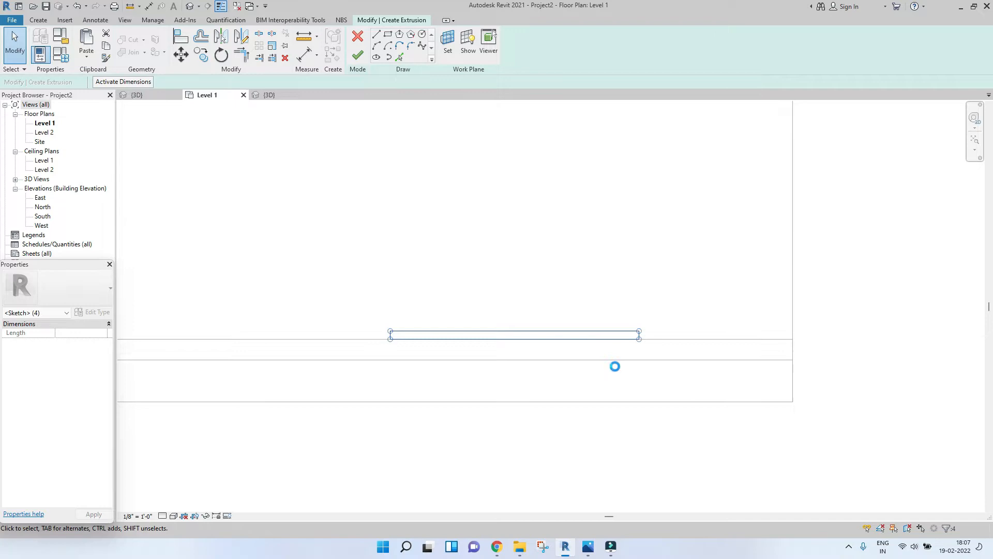
left_click(561, 273)
left_click(514, 326)
scroll(510, 332, "up", 2)
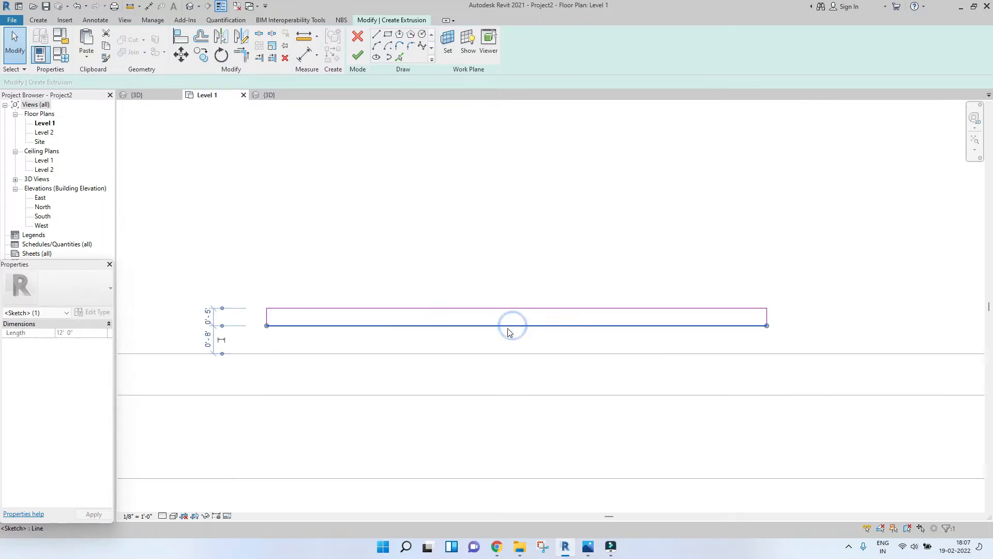
key("Return")
left_click(309, 308)
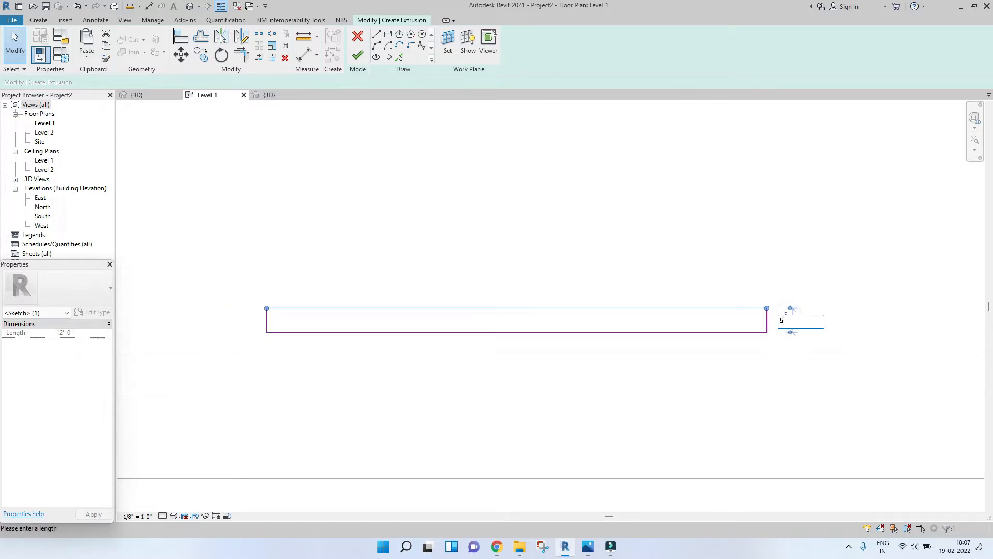
key("Return")
key("Escape")
scroll(492, 171, "down", 5)
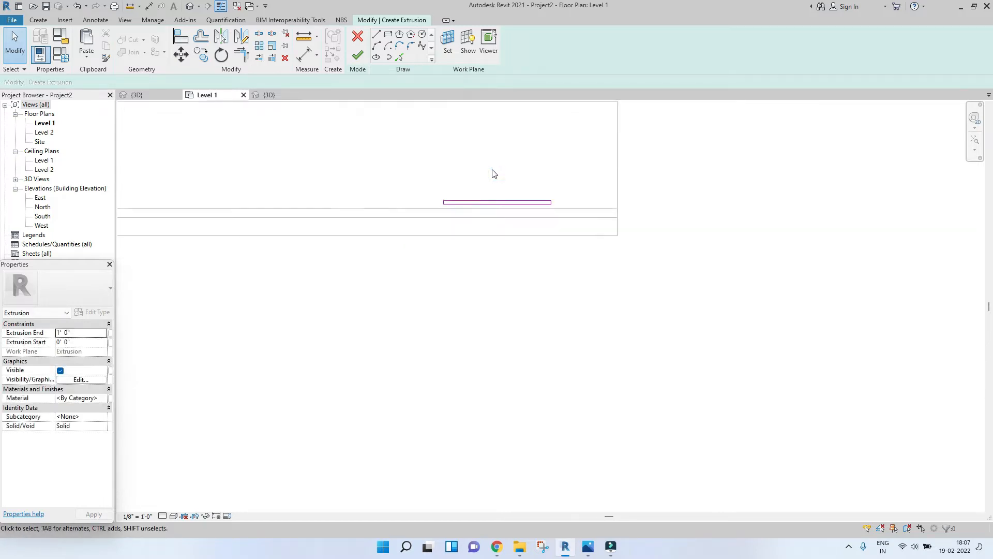
Step: Finish the strip extrusion sketch and switch to the 3D view
left_click(357, 54)
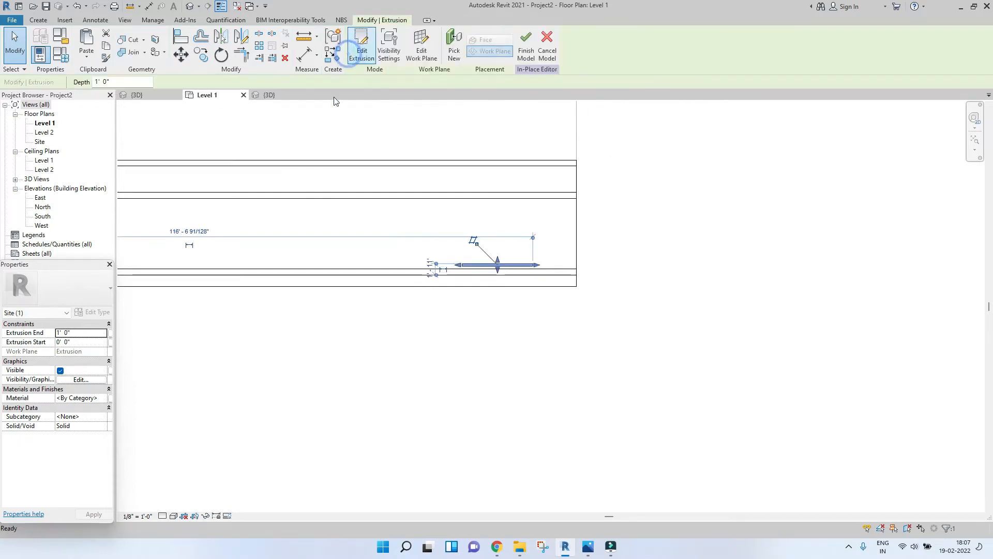
left_click(270, 94)
scroll(654, 363, "up", 5)
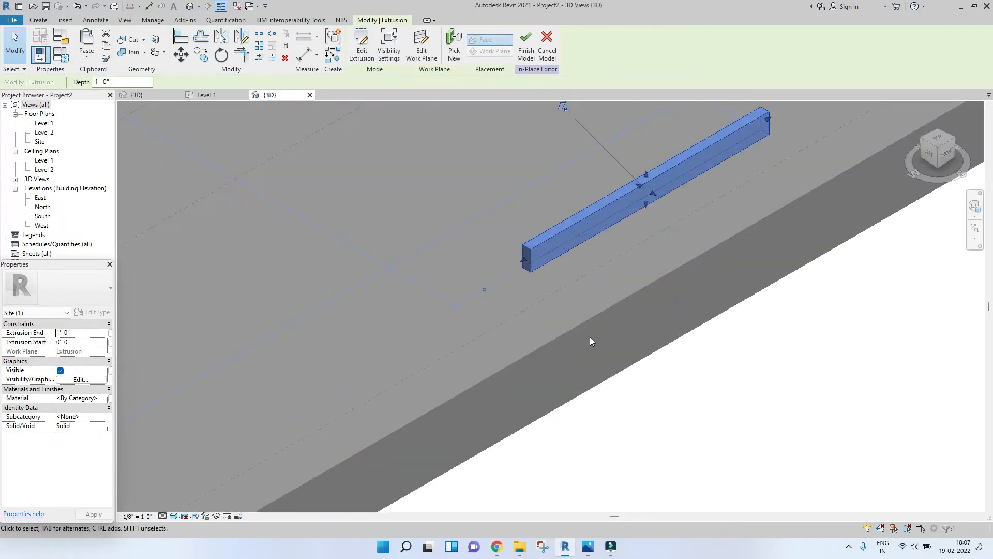
Step: Align the top face of the new strip down to the road surface
left_click(569, 291)
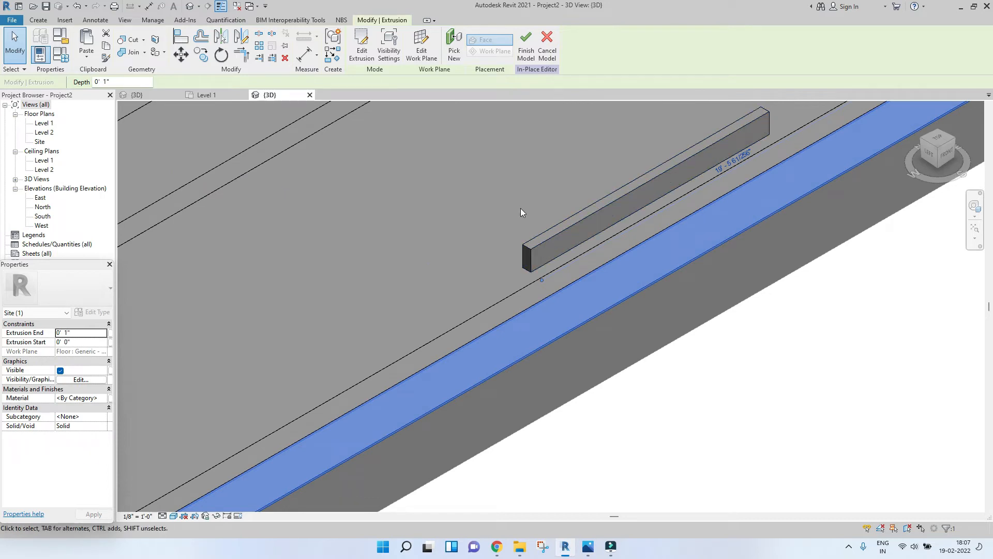
key("a")
key("l")
middle_click_drag(520, 208, 521, 256)
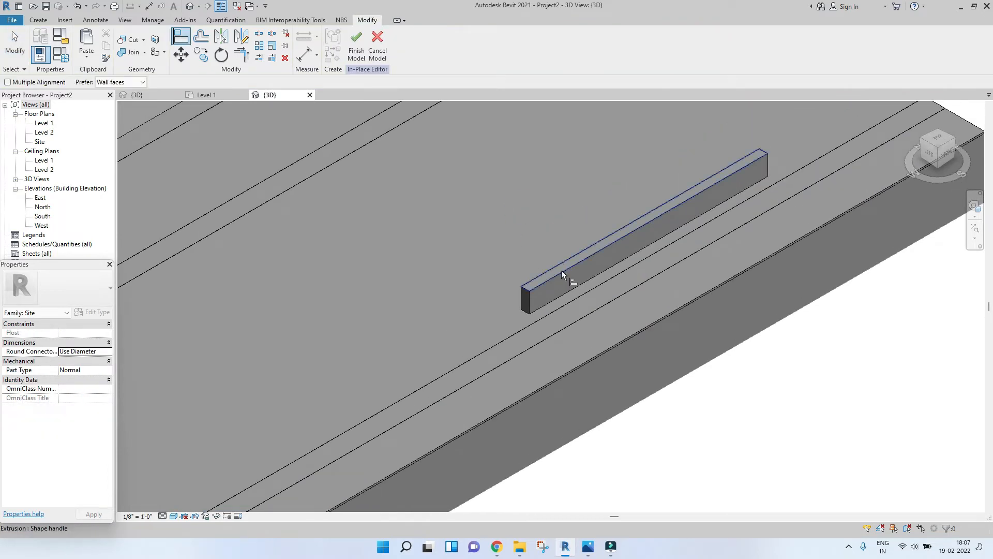
scroll(574, 306, "up", 3)
scroll(584, 291, "up", 5)
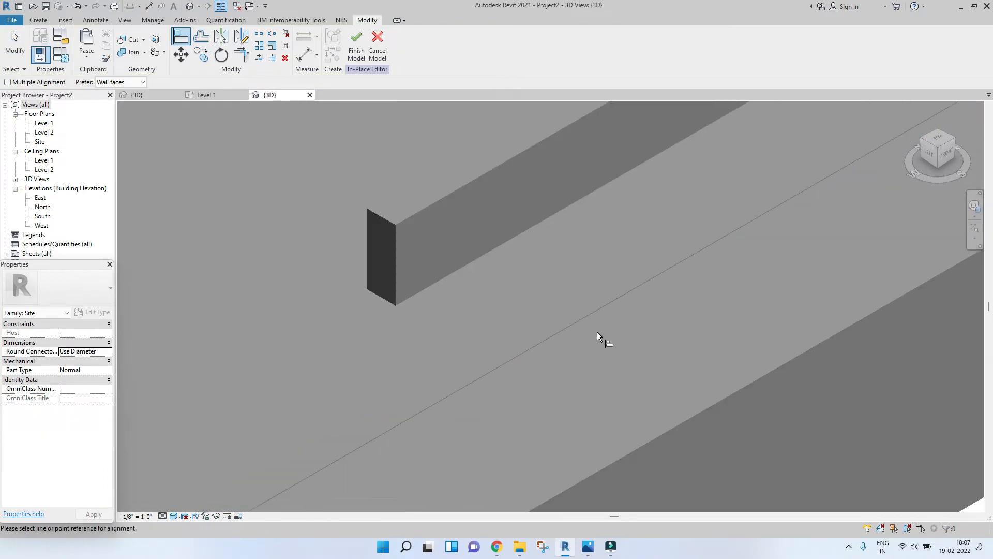
left_click(577, 339)
scroll(577, 340, "down", 6)
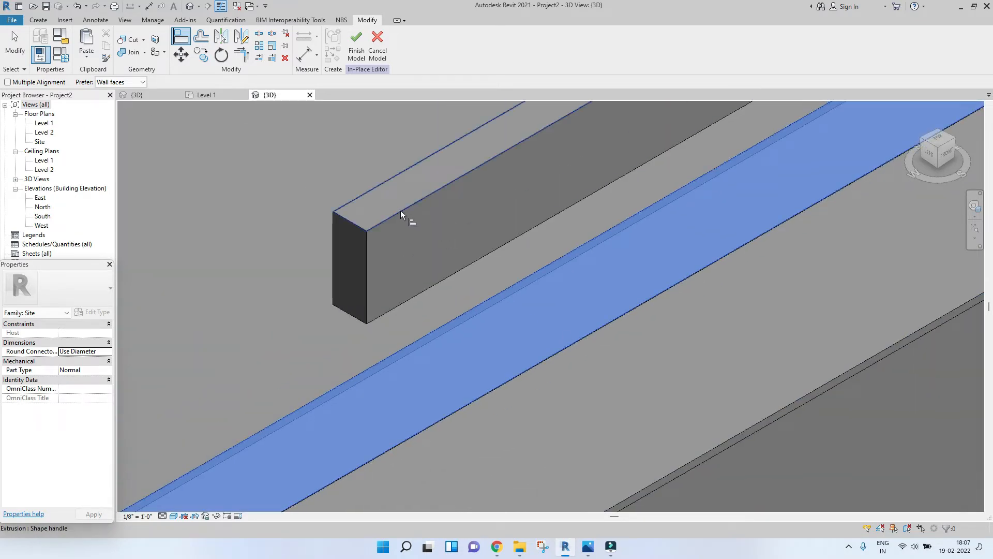
left_click(400, 210)
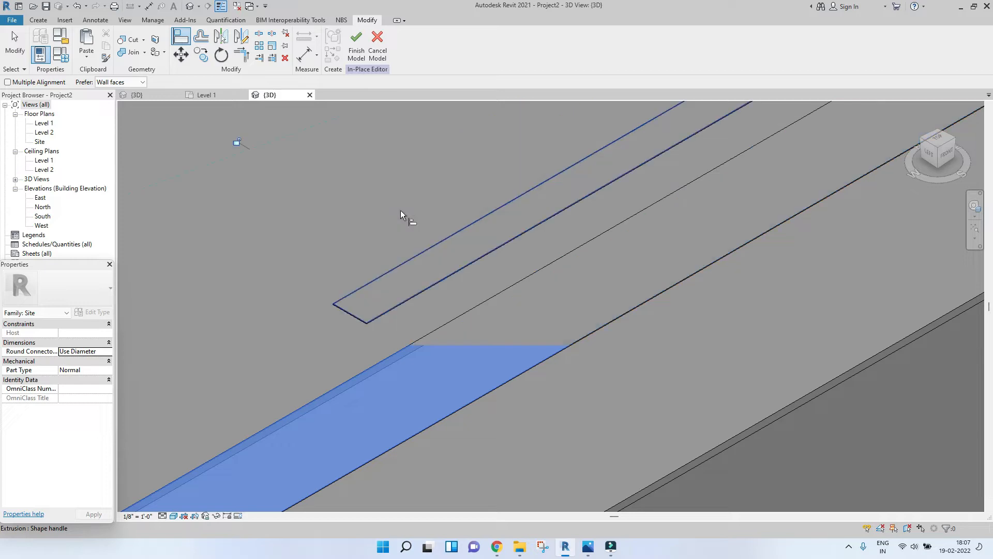
key("Escape")
Step: In the Level 1 plan, copy the strip repeatedly upward at even spacing to start zebra crossing bars
scroll(390, 304, "down", 4)
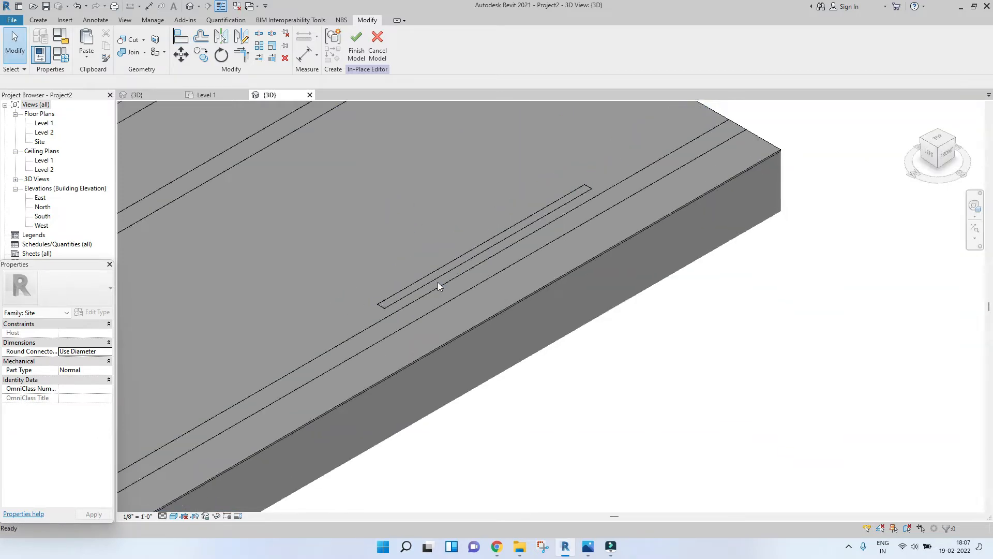
scroll(414, 282, "up", 3)
scroll(389, 317, "down", 5)
left_click(388, 314)
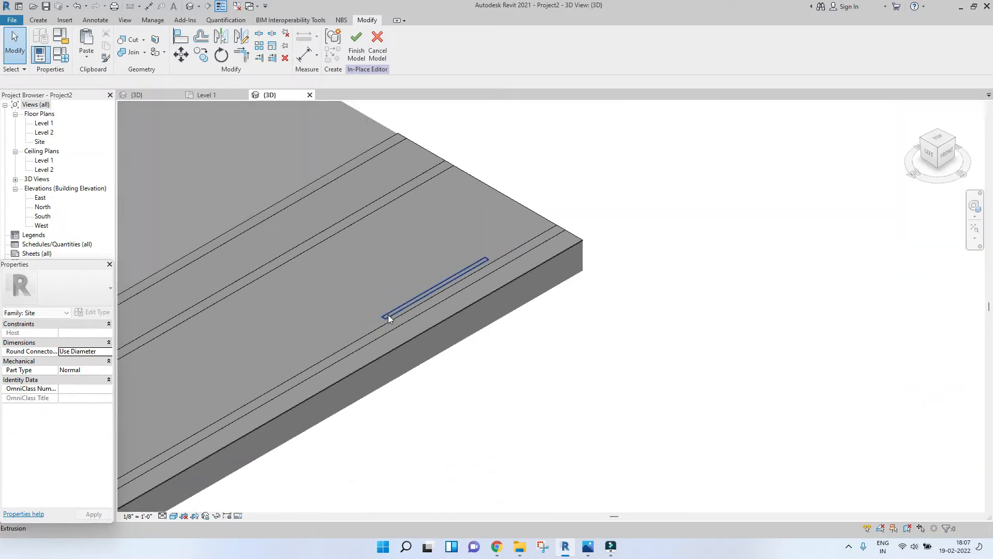
left_click(215, 97)
scroll(533, 293, "up", 4)
middle_click_drag(487, 245, 500, 302)
scroll(491, 324, "down", 2)
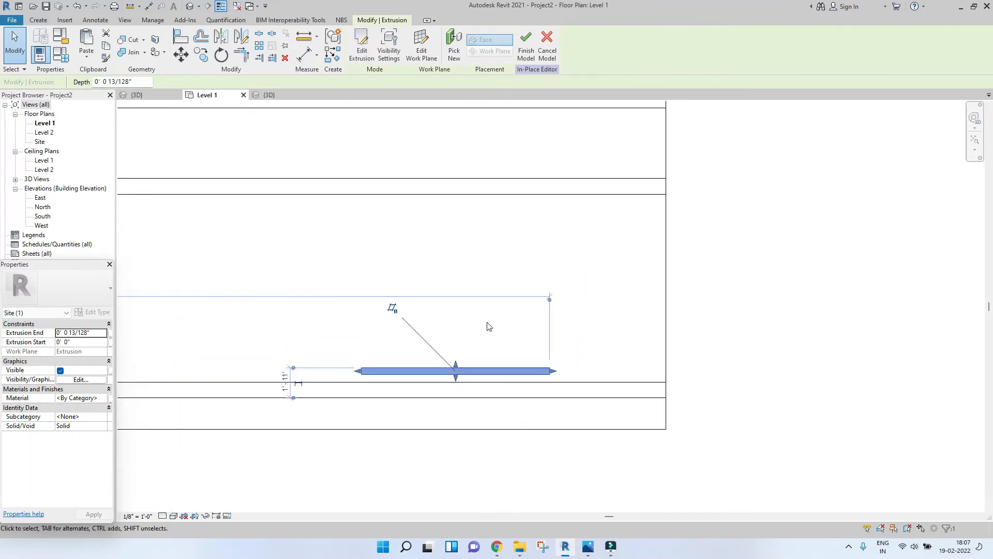
left_click(201, 55)
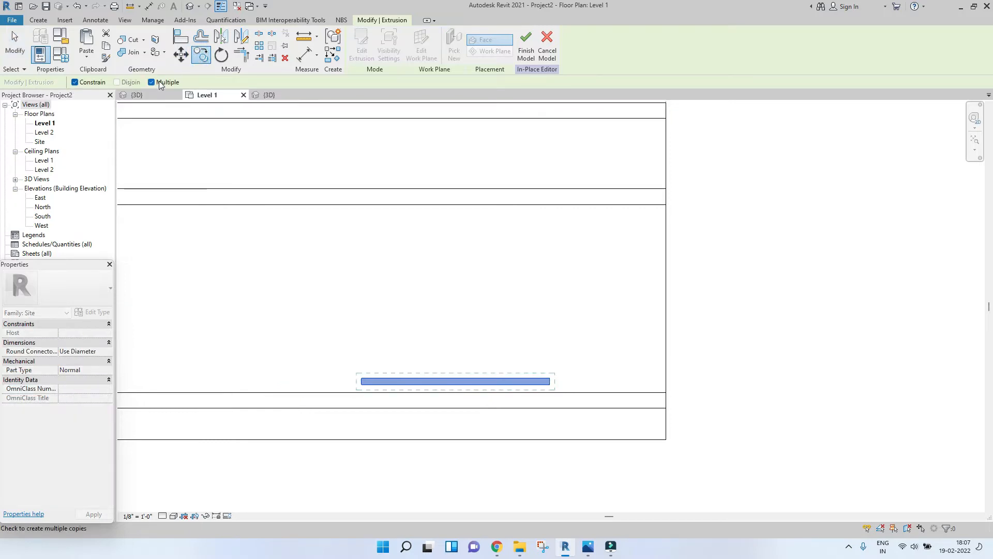
scroll(479, 393, "up", 3)
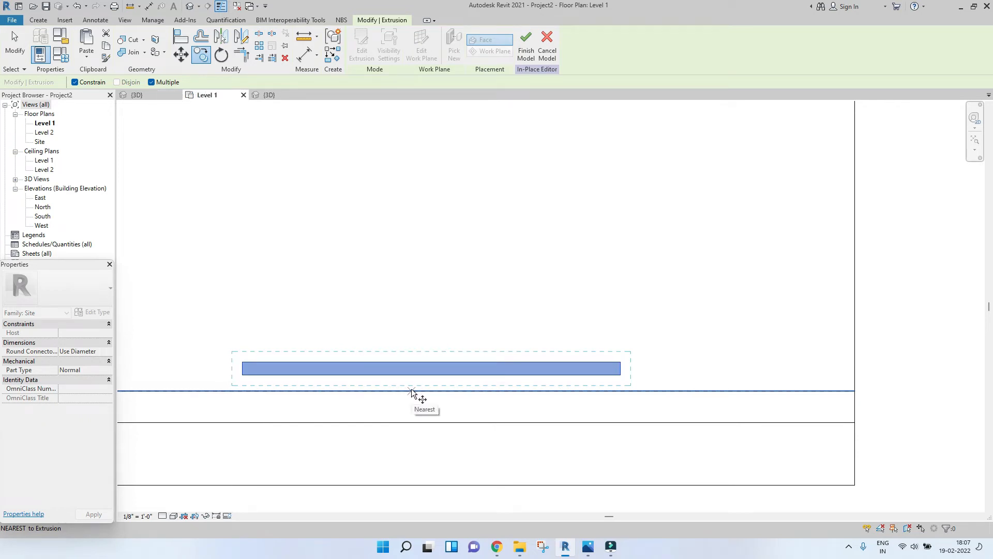
left_click(399, 392)
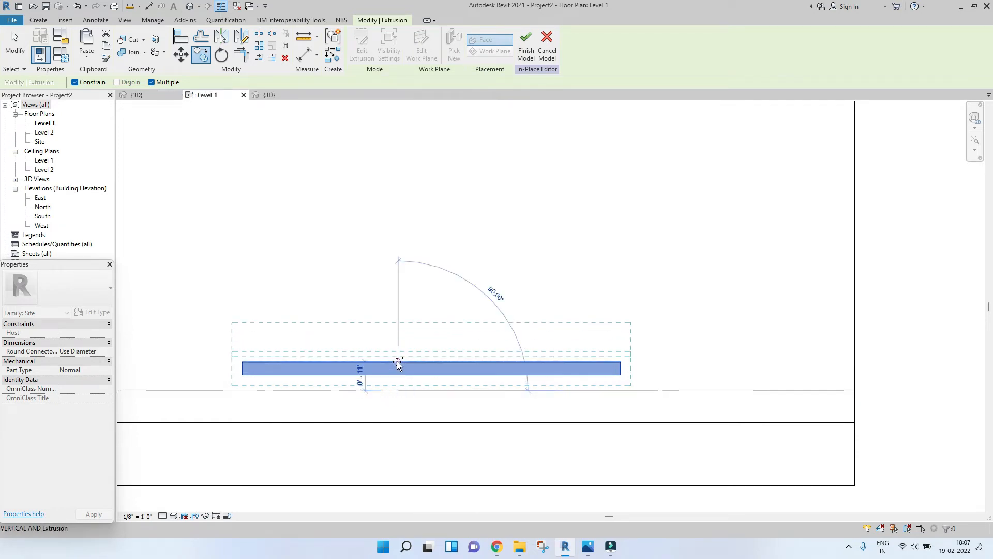
left_click(399, 365)
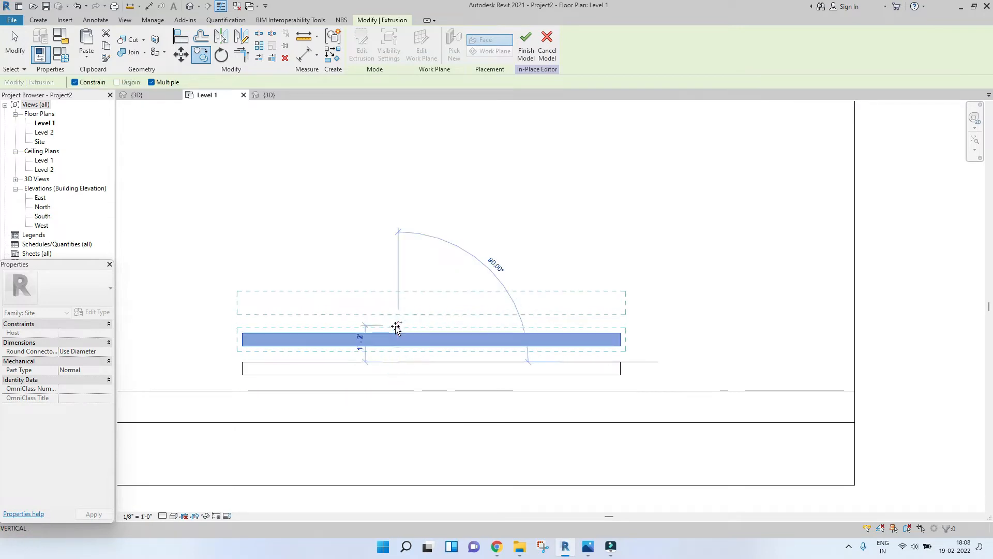
left_click(397, 330)
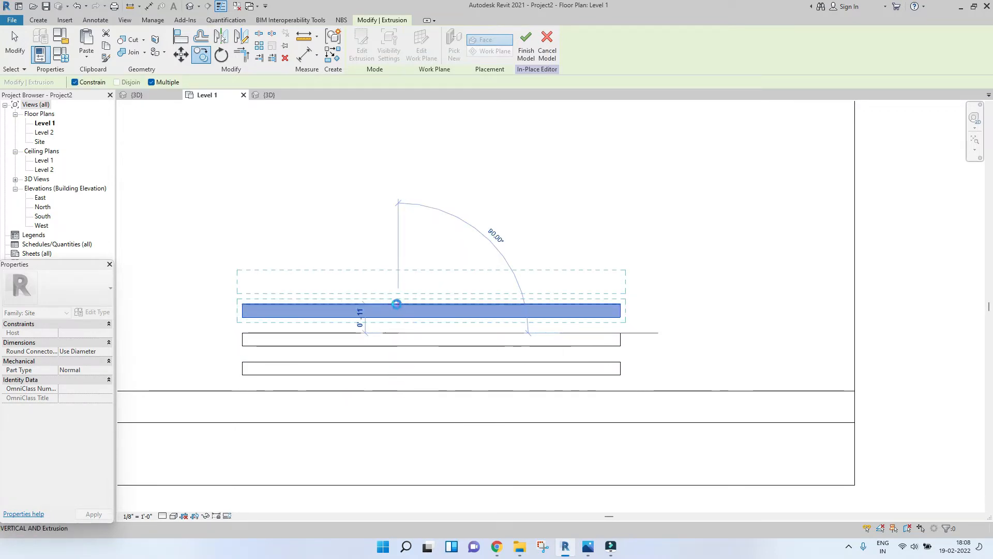
left_click(396, 303)
left_click(398, 276)
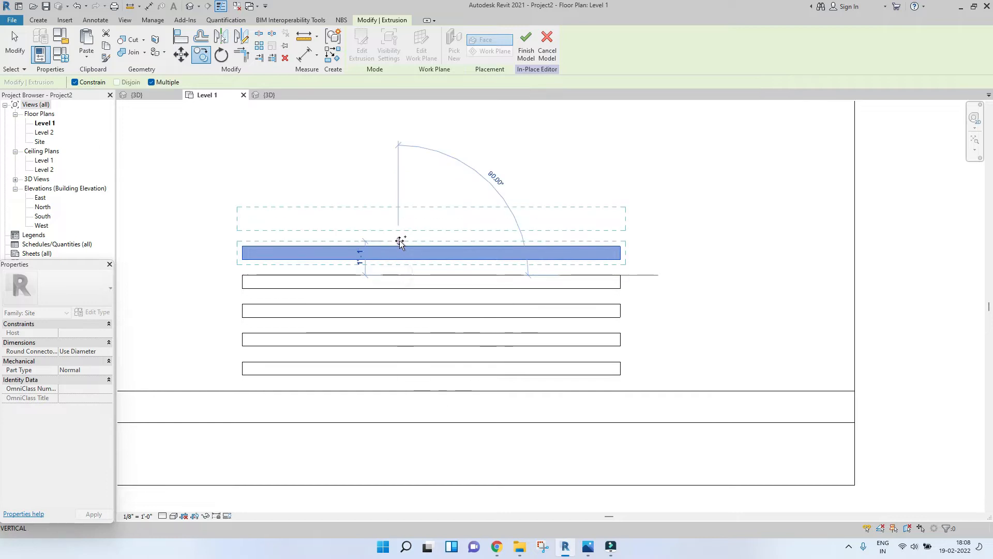
left_click(399, 246)
left_click(402, 219)
Step: Continue making multiple copies of the bar upward to extend the zebra crossing across the road
middle_click_drag(402, 217, 418, 331)
scroll(418, 331, "down", 2)
left_click(417, 309)
left_click(414, 284)
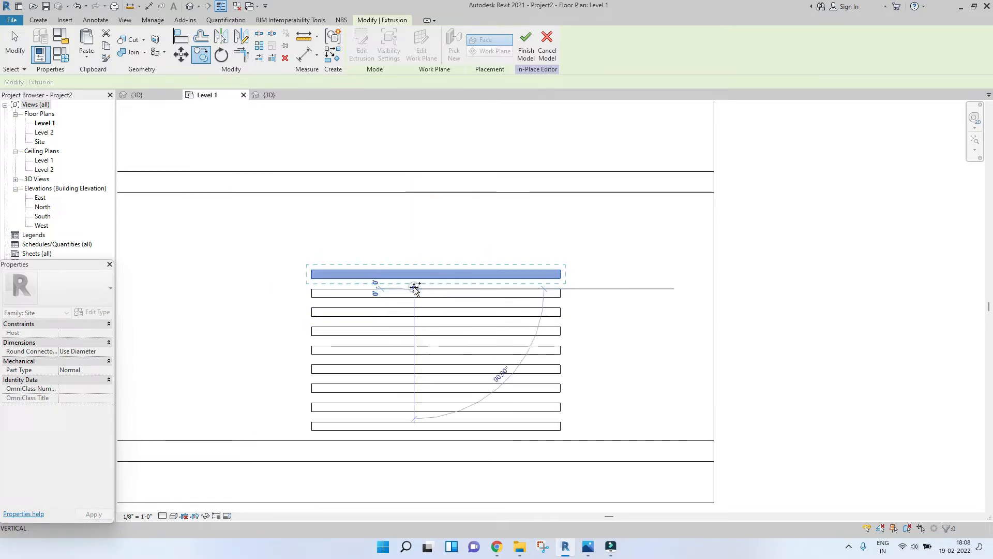
left_click(414, 270)
left_click(415, 252)
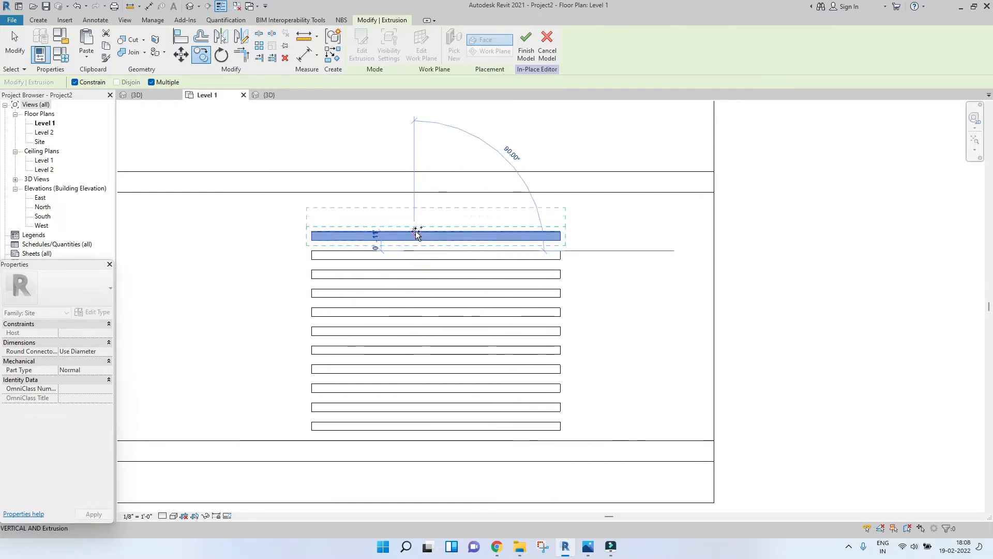
left_click(414, 234)
left_click(412, 212)
scroll(420, 305, "down", 2)
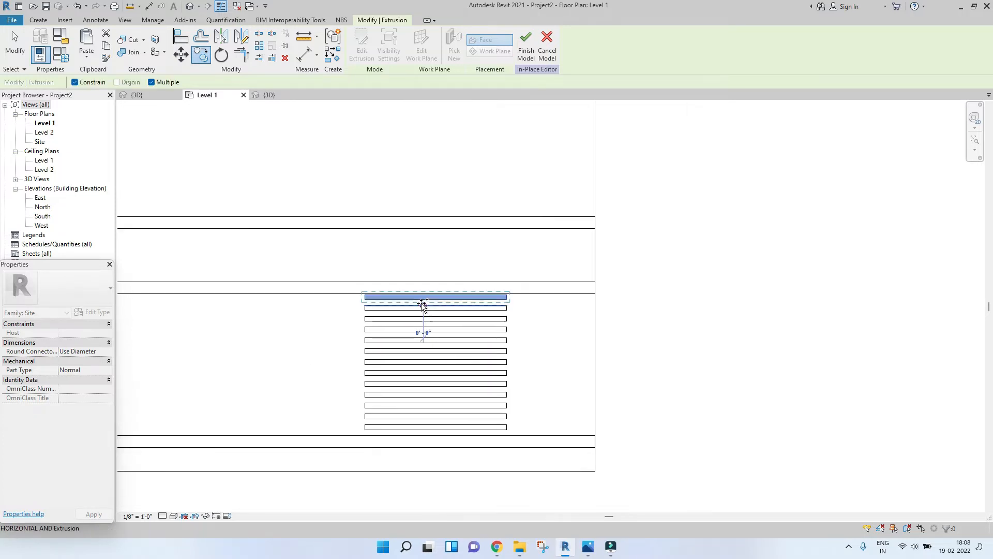
scroll(423, 295, "up", 5)
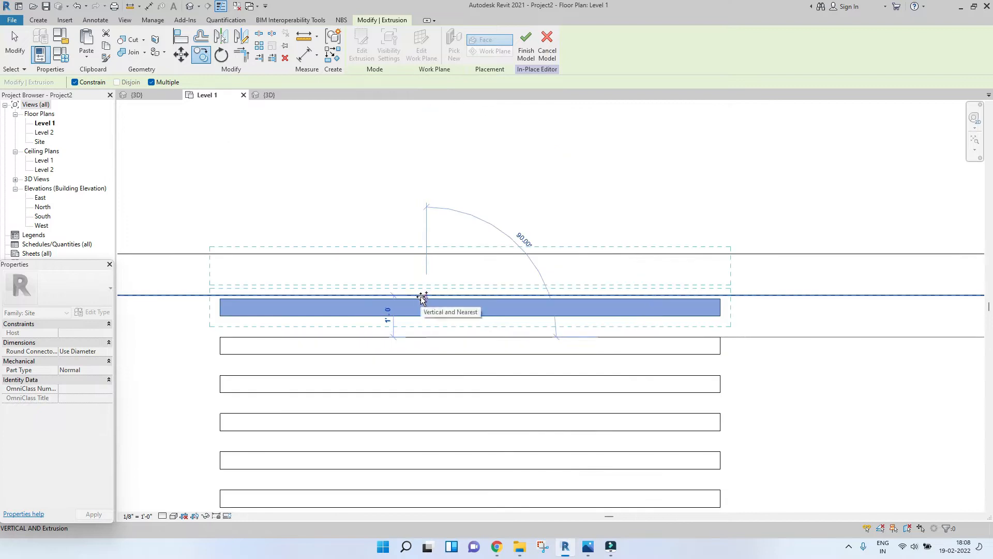
left_click(421, 302)
left_click(423, 259)
middle_click_drag(429, 293, 439, 367)
scroll(439, 366, "down", 2)
left_click(443, 315)
left_click(435, 285)
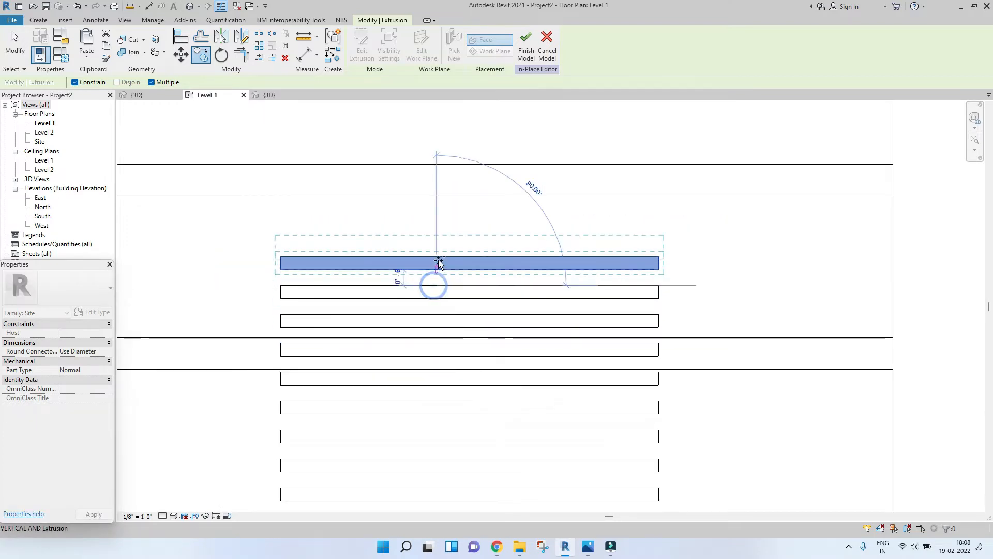
left_click(436, 261)
left_click(439, 230)
scroll(439, 228, "down", 2)
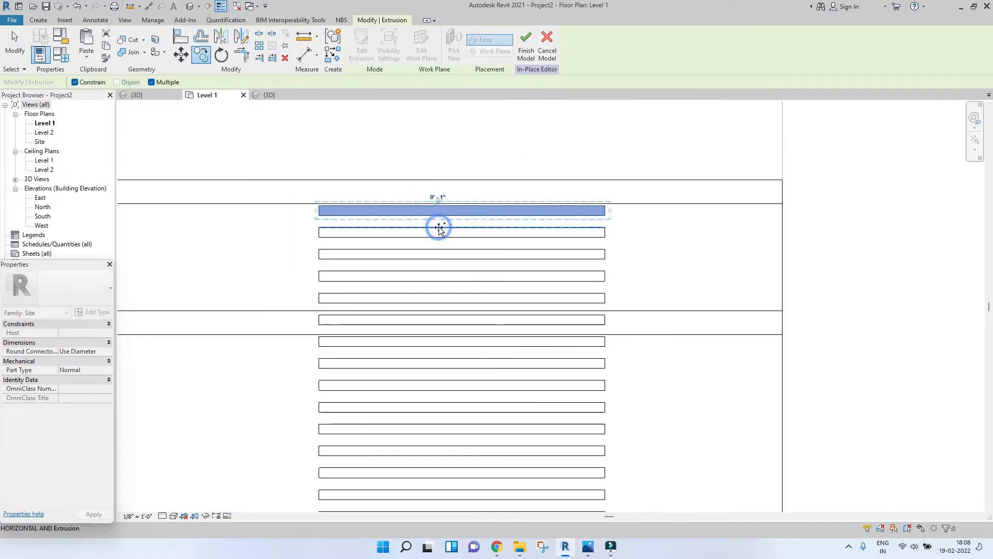
left_click(438, 217)
key("Escape")
Step: Delete one surplus crossing bar
scroll(444, 279, "up", 3)
left_click(299, 307)
key("Delete")
Step: Switch to the 3D view and finish the in-place site model
left_click(272, 94)
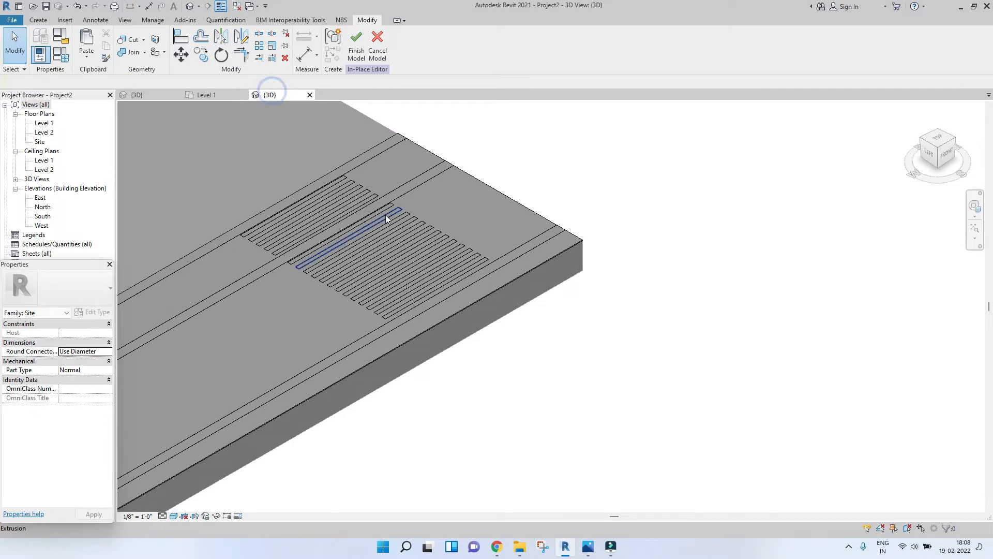
scroll(489, 294, "up", 3)
left_click(359, 65)
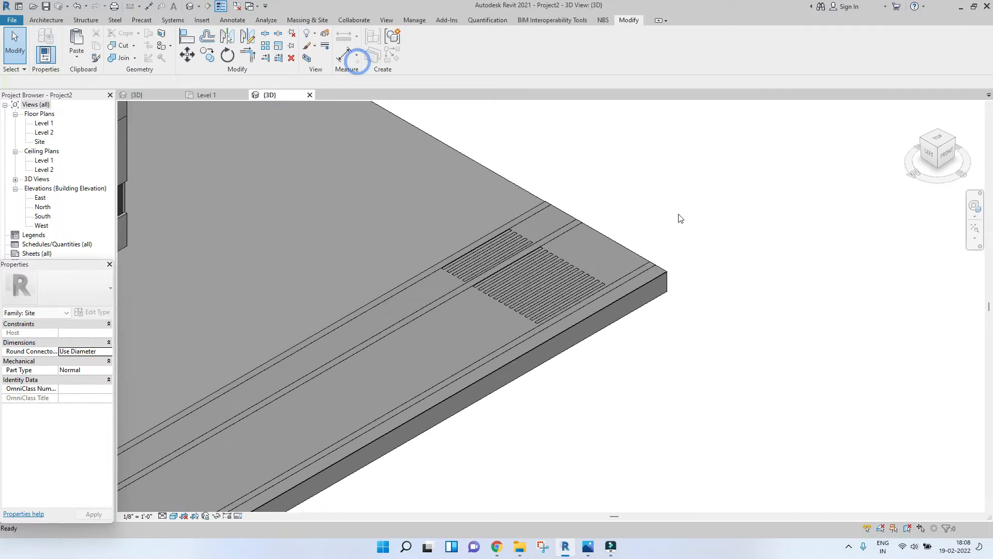
Step: Orbit and zoom around the 3D model to examine the road, kerbs and crossing beside the building
scroll(477, 268, "up", 5)
scroll(740, 192, "down", 8)
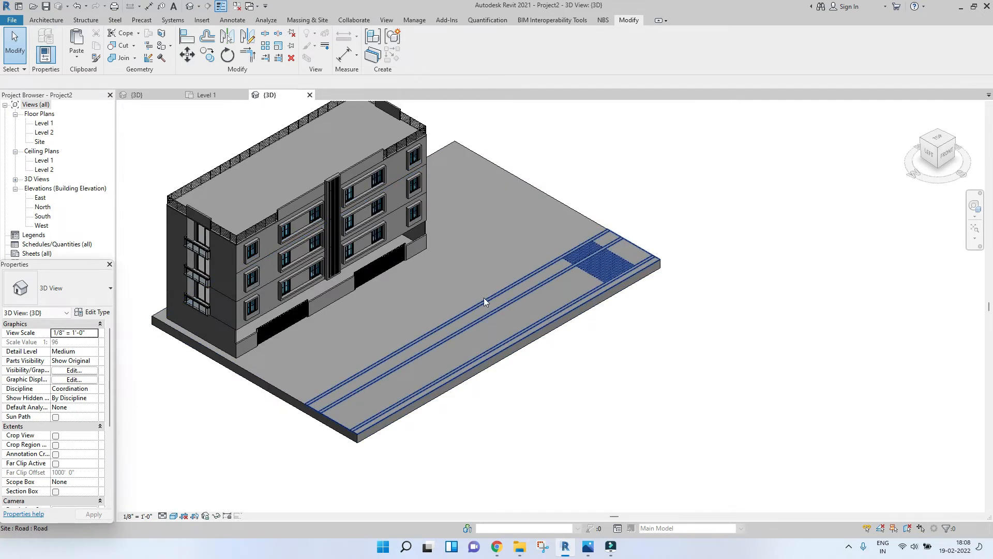
scroll(613, 221, "up", 4)
scroll(532, 305, "down", 3)
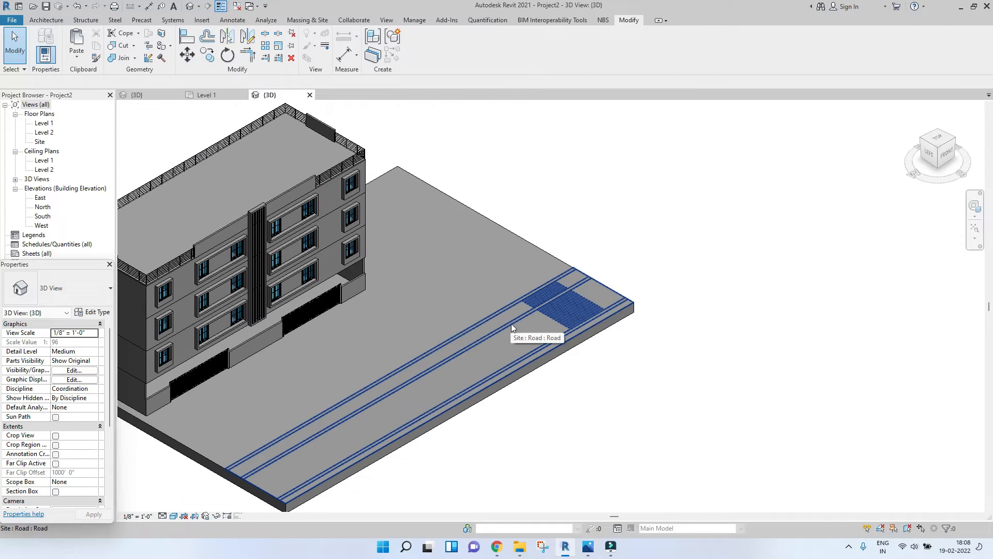
scroll(465, 337, "down", 3)
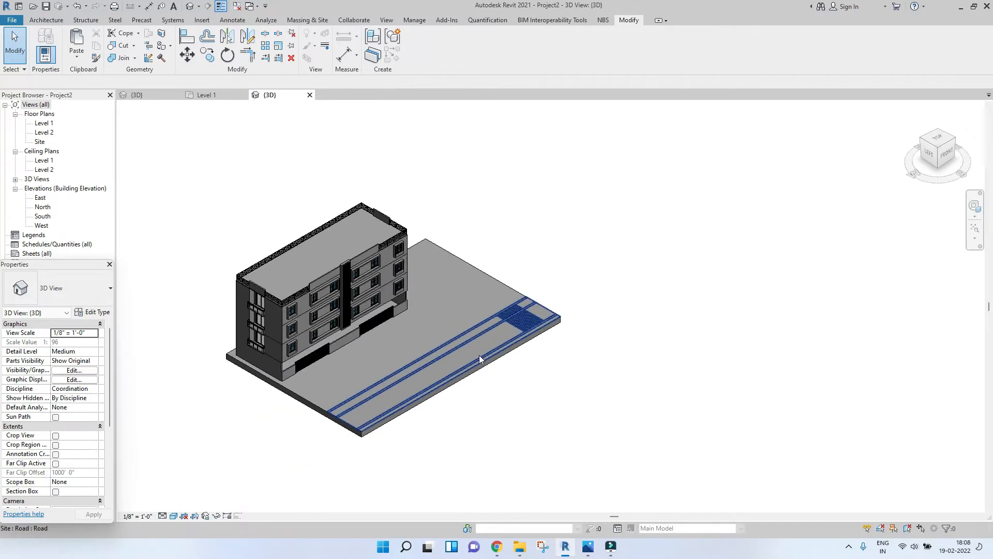
scroll(483, 350, "up", 2)
middle_click_drag(513, 308, 502, 350, "shift")
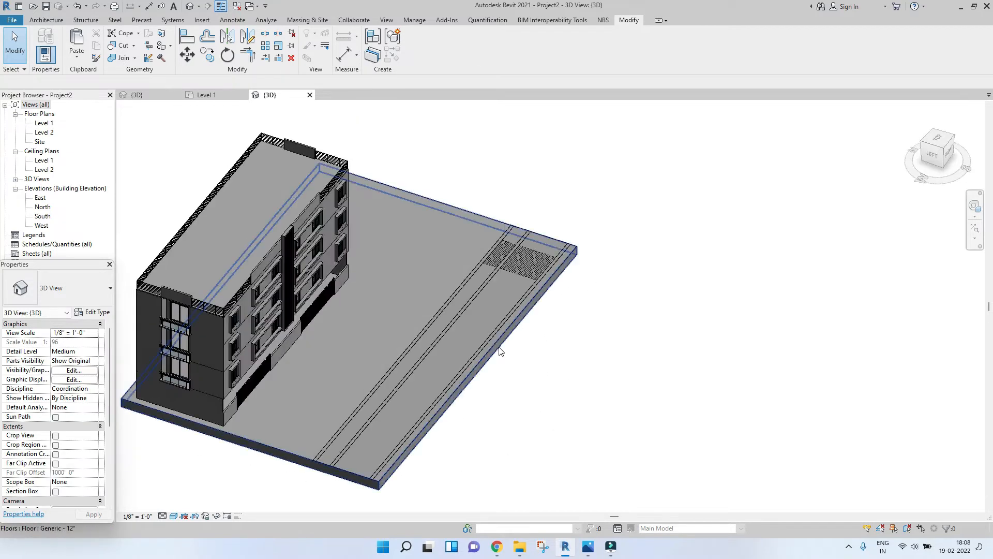
scroll(503, 350, "up", 3)
middle_click_drag(656, 316, 742, 285, "shift")
scroll(741, 285, "down", 2)
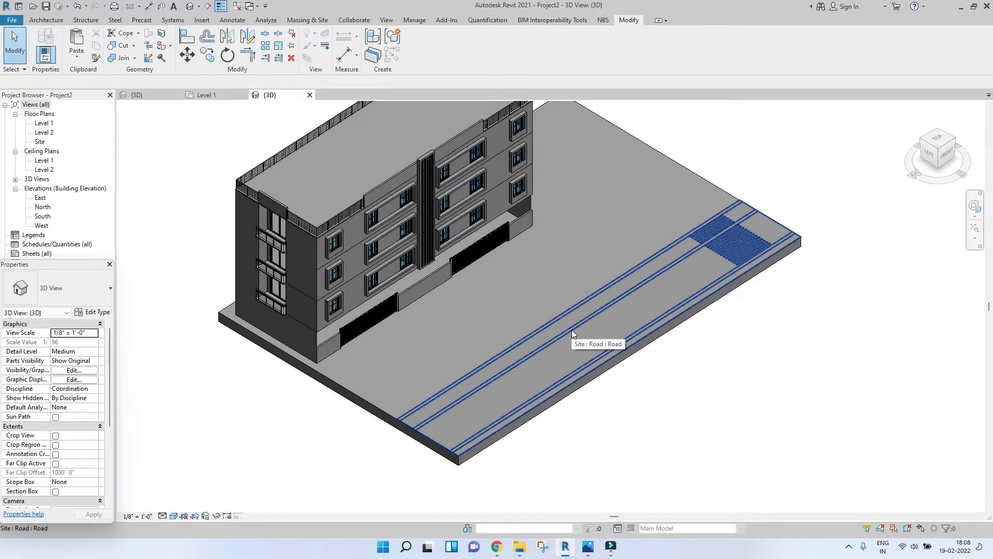
Step: Inspect the road surface, lane strips and zebra crossing up close in the 3D view
left_click(572, 334)
left_click(430, 370)
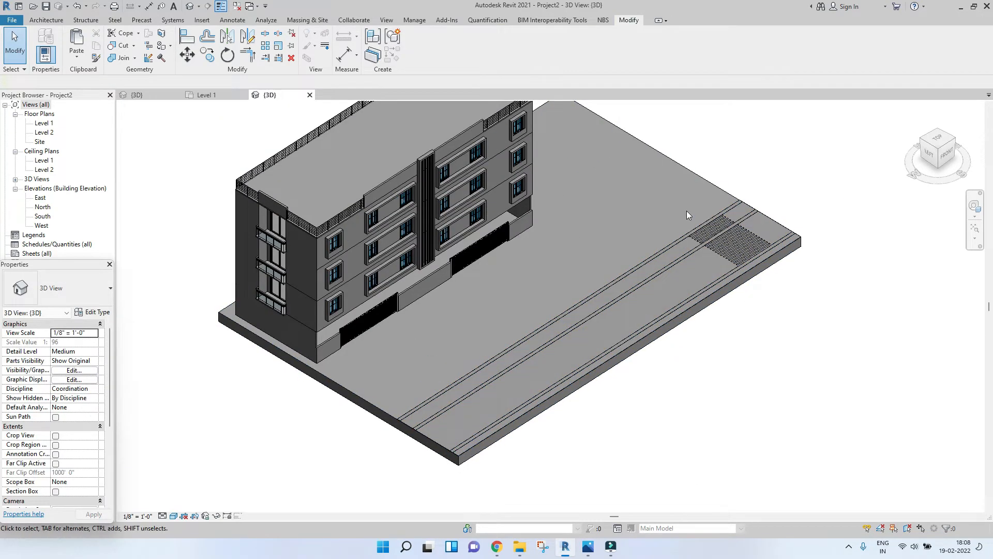
scroll(452, 332, "down", 2)
middle_click_drag(450, 332, 444, 364, "shift")
scroll(444, 365, "up", 2)
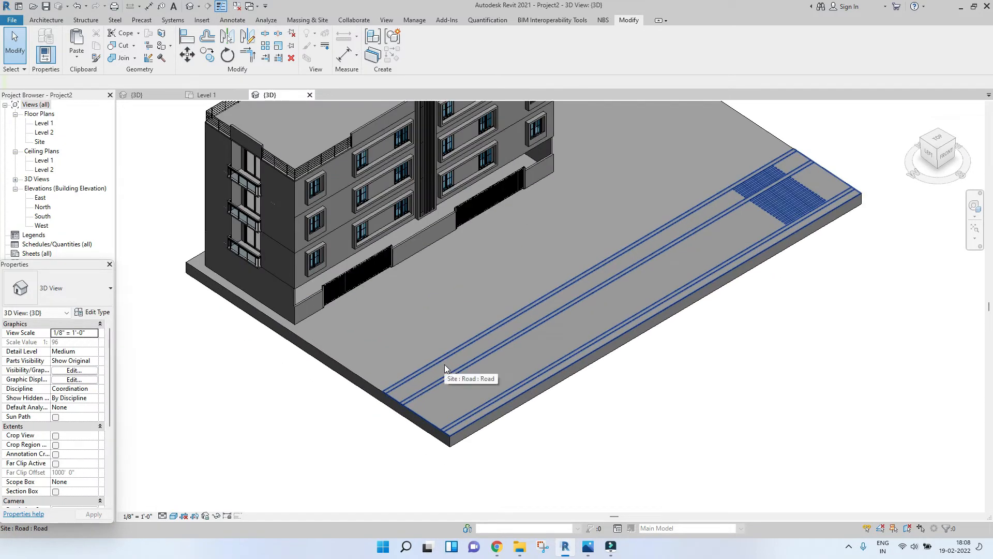
scroll(444, 364, "down", 1)
scroll(445, 365, "up", 4)
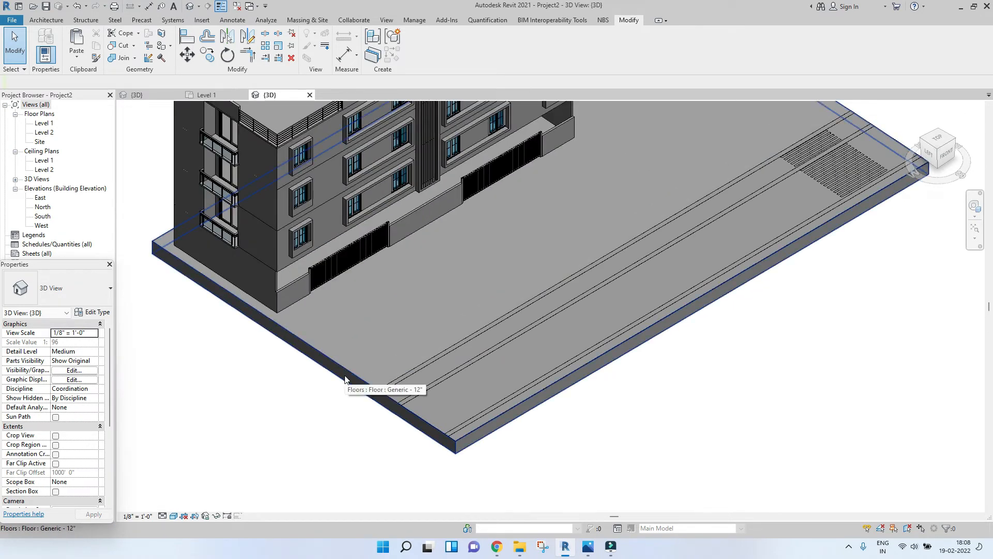
scroll(354, 371, "down", 5)
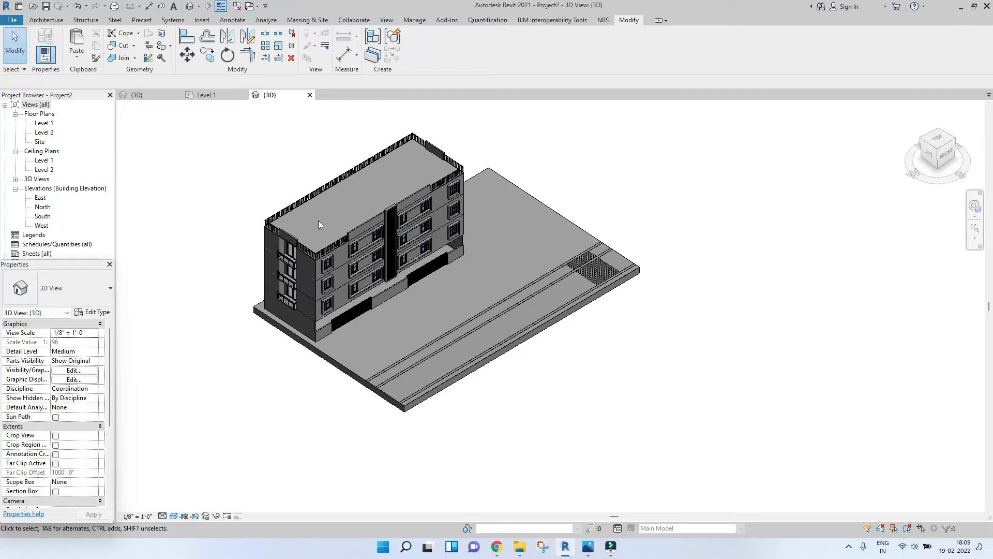
Step: Create a new in-place model in the Casework category named Curbs from the Level 1 floor plan
left_click(209, 96)
scroll(272, 238, "down", 3)
middle_click_drag(272, 238, 528, 239)
scroll(528, 238, "down", 2)
scroll(527, 239, "down", 2)
middle_click_drag(409, 250, 427, 251)
scroll(410, 237, "up", 1)
middle_click_drag(408, 176, 481, 322)
scroll(410, 236, "up", 1)
scroll(402, 355, "up", 1)
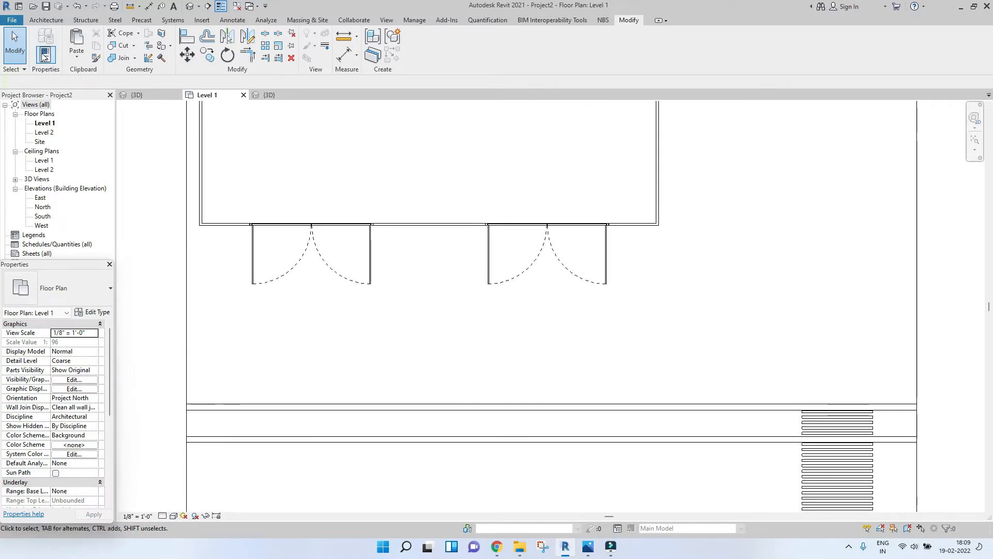
left_click(40, 21)
left_click(108, 58)
left_click(125, 103)
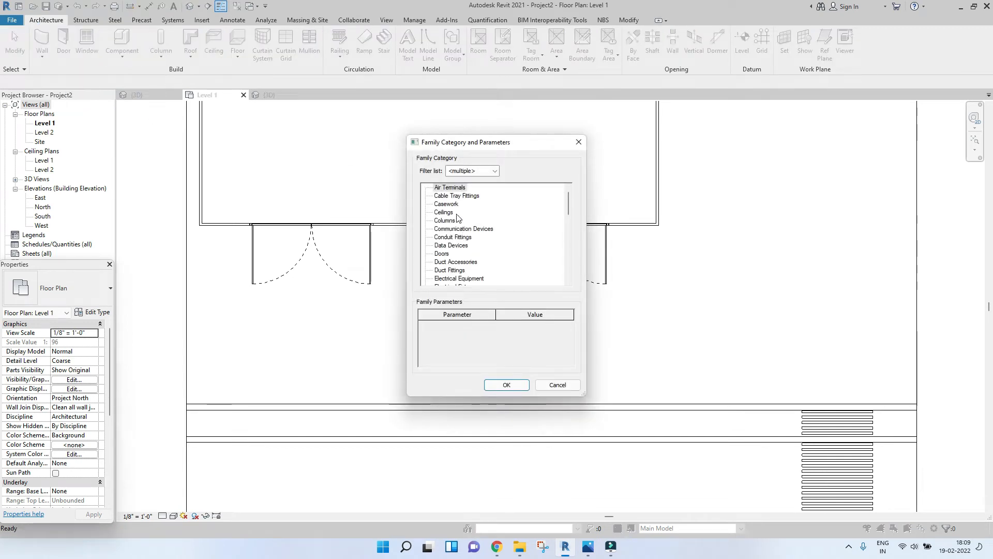
double_click(444, 204)
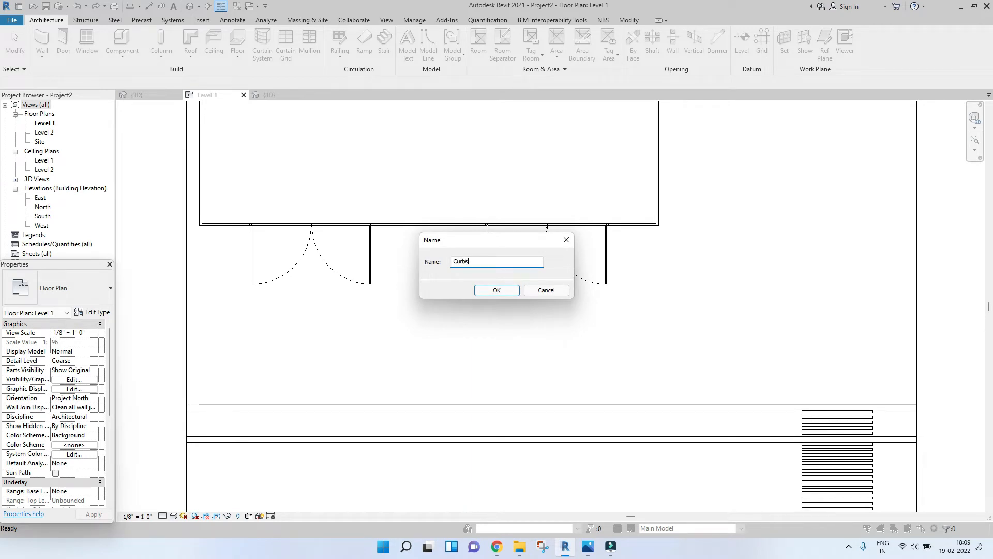
key("Return")
scroll(509, 279, "down", 3)
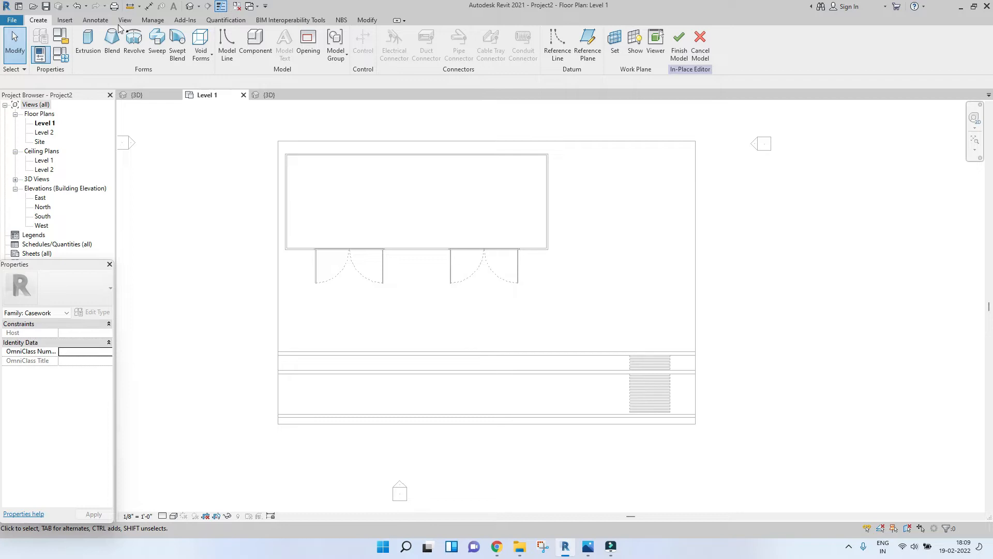
Step: Start an extrusion and set its work plane by picking the floor slab
left_click(88, 42)
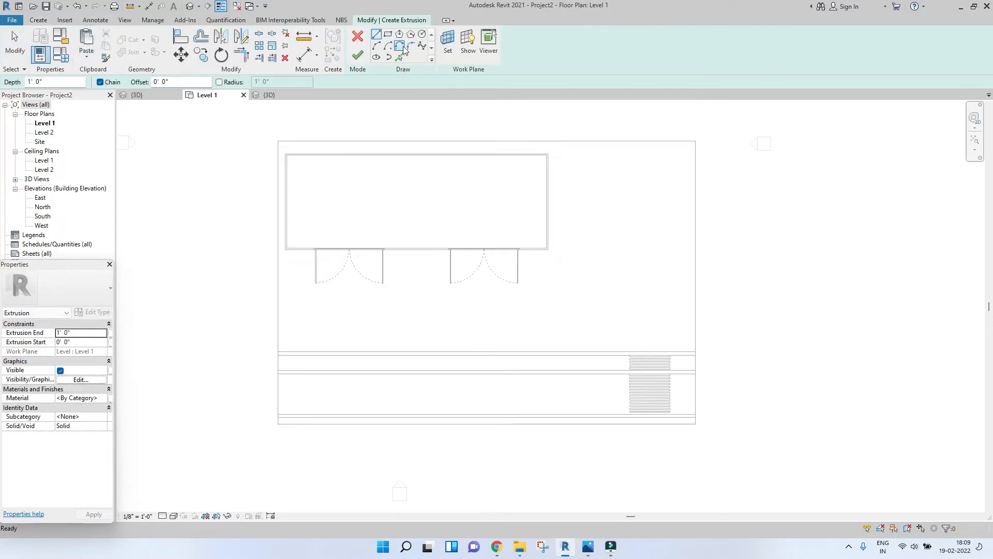
left_click(453, 52)
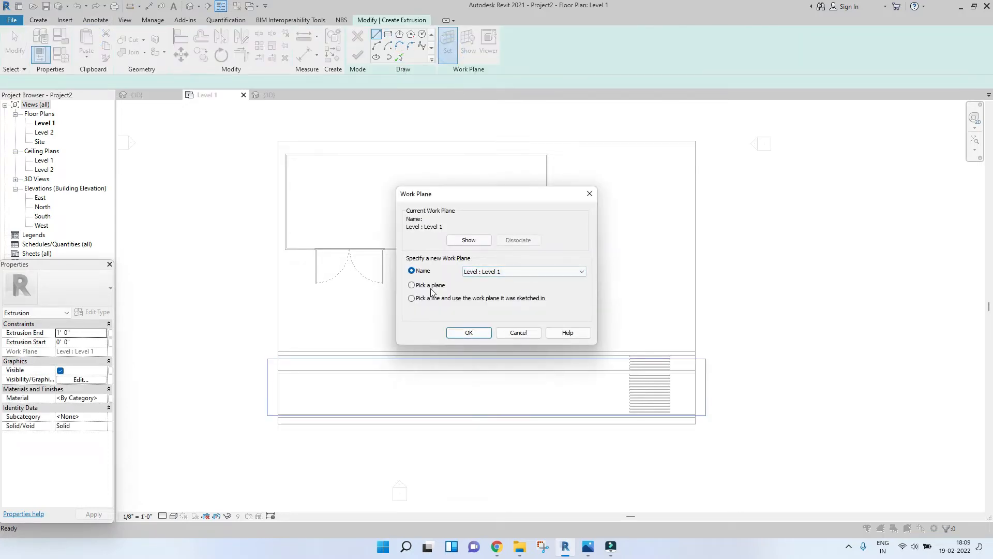
left_click(469, 333)
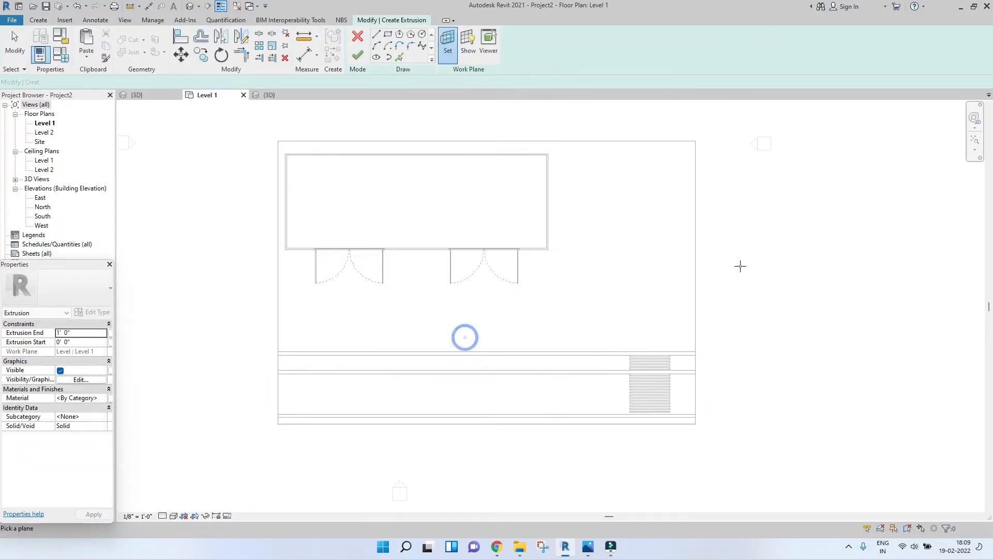
left_click(695, 263)
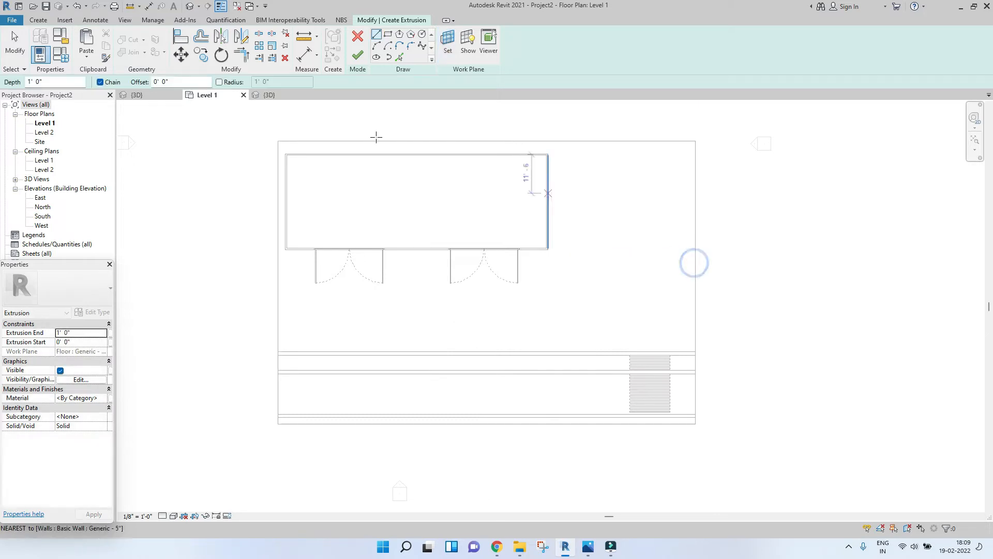
Step: Sketch a rectangle about 15'-6" by 4'-6" just above the road's upper edge
left_click(389, 36)
scroll(417, 350, "up", 3)
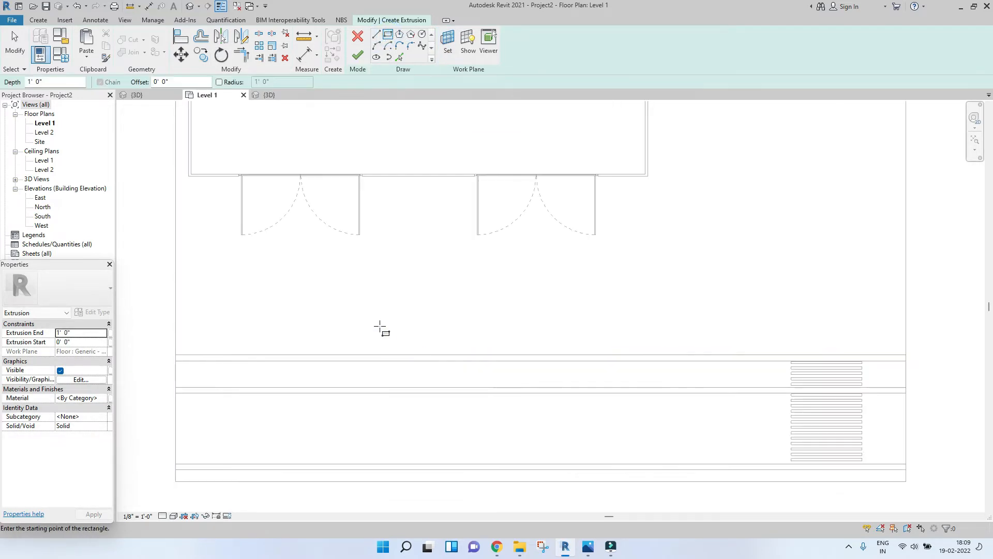
left_click(394, 333)
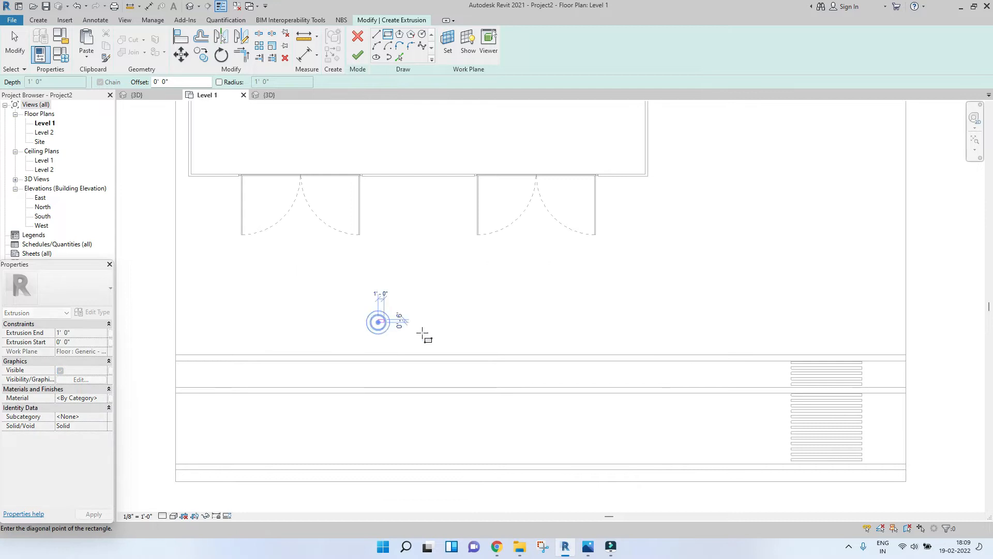
left_click(469, 350)
scroll(455, 343, "up", 2)
key("Escape")
key("Escape")
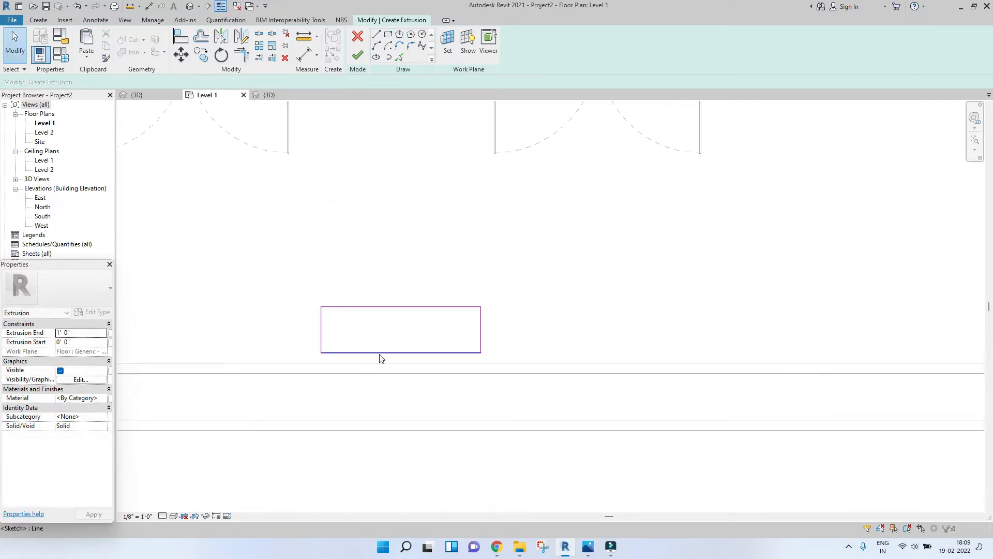
Step: Align the rectangle's lower edge with the road's edge line
key("a")
key("l")
left_click(380, 363)
left_click(385, 353)
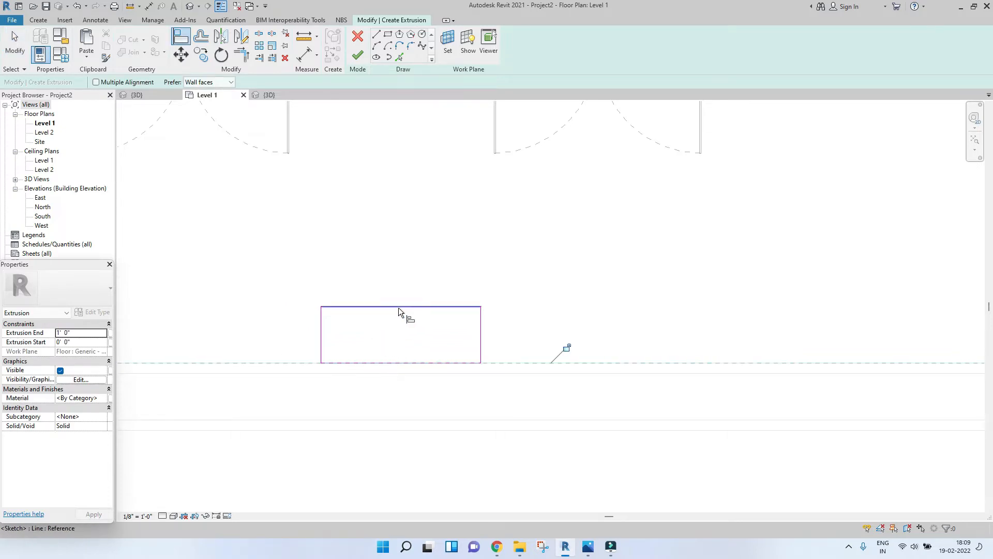
key("Escape")
key("Escape")
Step: Set the rectangle's depth to 6' and its length to 16'
scroll(410, 310, "down", 2)
left_click(428, 306)
scroll(427, 308, "up", 1)
left_click(300, 326)
type("6")
key("Return")
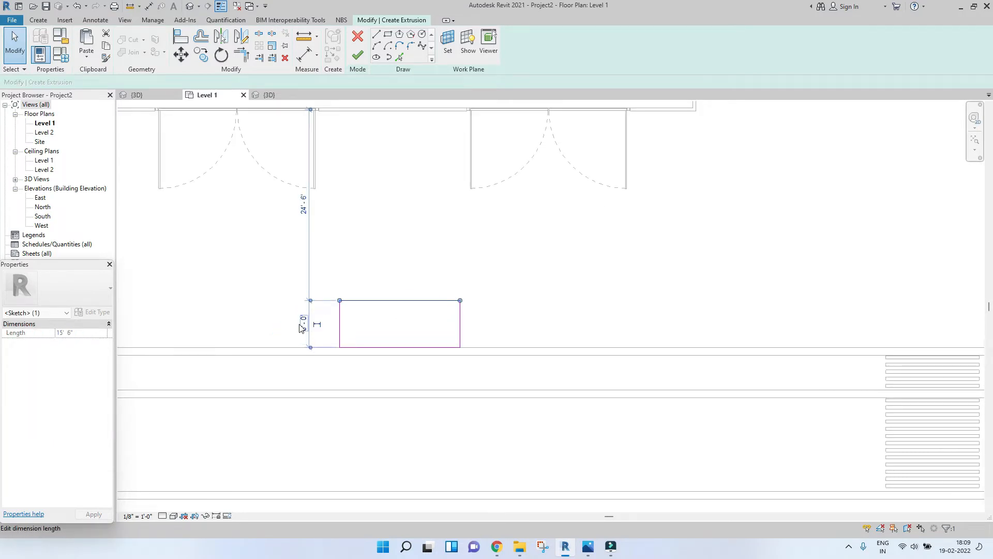
left_click(341, 311)
type("16")
key("Return")
left_click(421, 261)
Step: Fillet the rectangle's upper-left corner with an arc
scroll(422, 262, "up", 4)
middle_click_drag(422, 262, 444, 230)
scroll(443, 230, "down", 3)
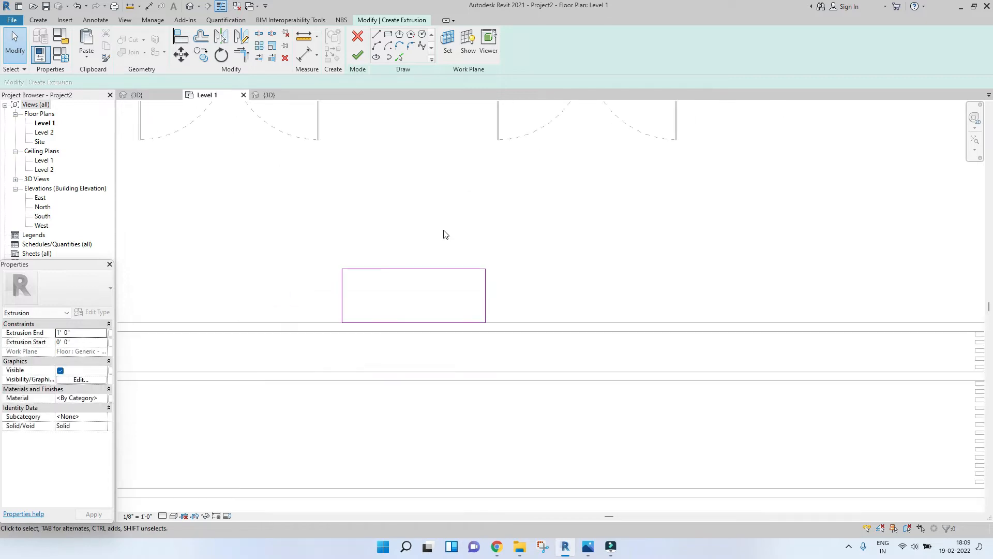
left_click(344, 288)
scroll(346, 288, "up", 3)
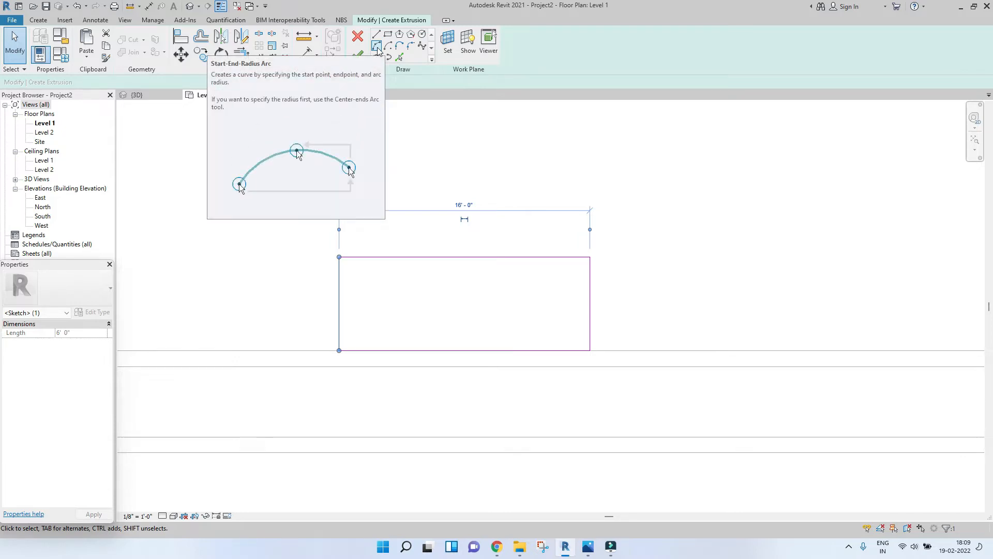
left_click(377, 48)
scroll(339, 269, "up", 3)
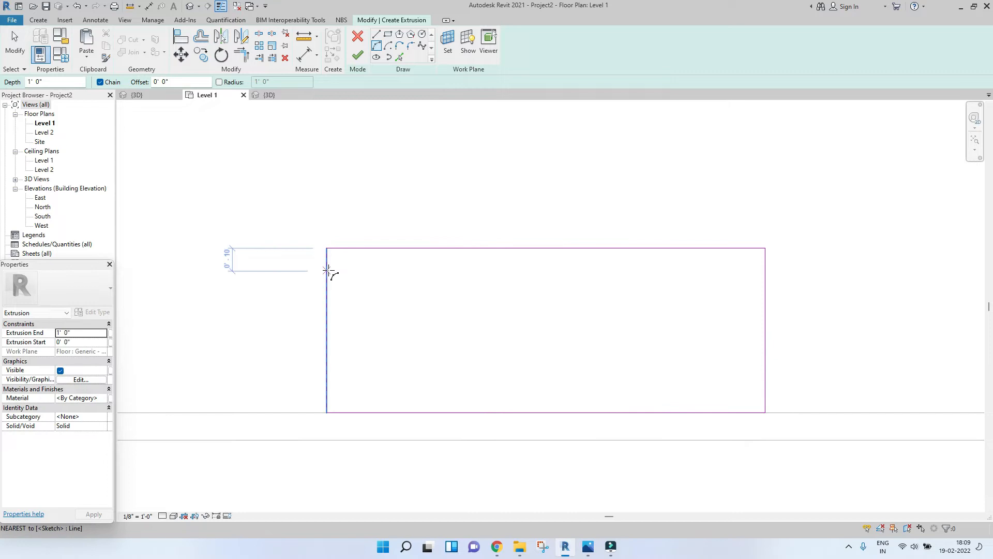
scroll(375, 261, "down", 2)
scroll(377, 257, "up", 3)
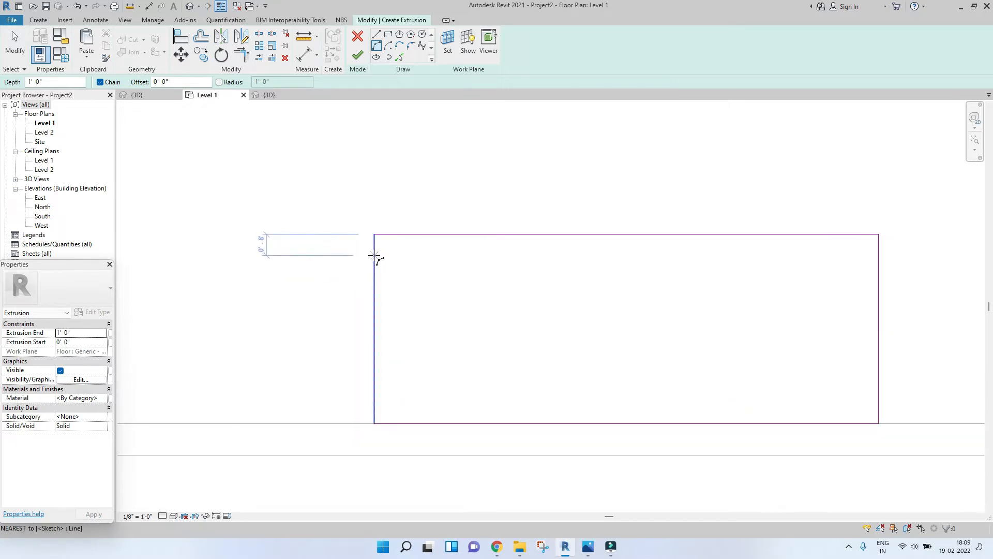
left_click(375, 261)
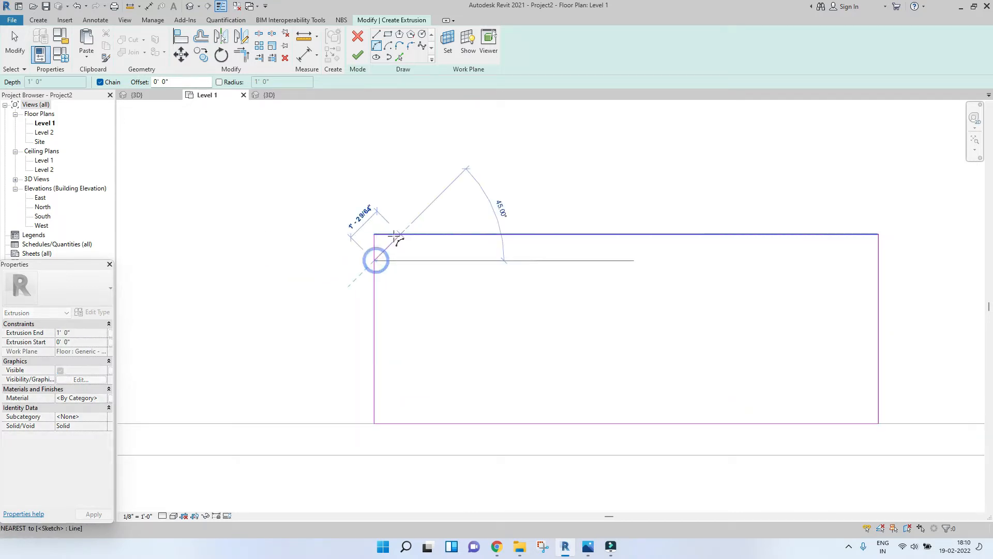
left_click(397, 235)
left_click(388, 249)
Step: Try filleting the rectangle's right-hand corners, then undo the last fillet
middle_click_drag(602, 283, 459, 261)
scroll(459, 262, "down", 1)
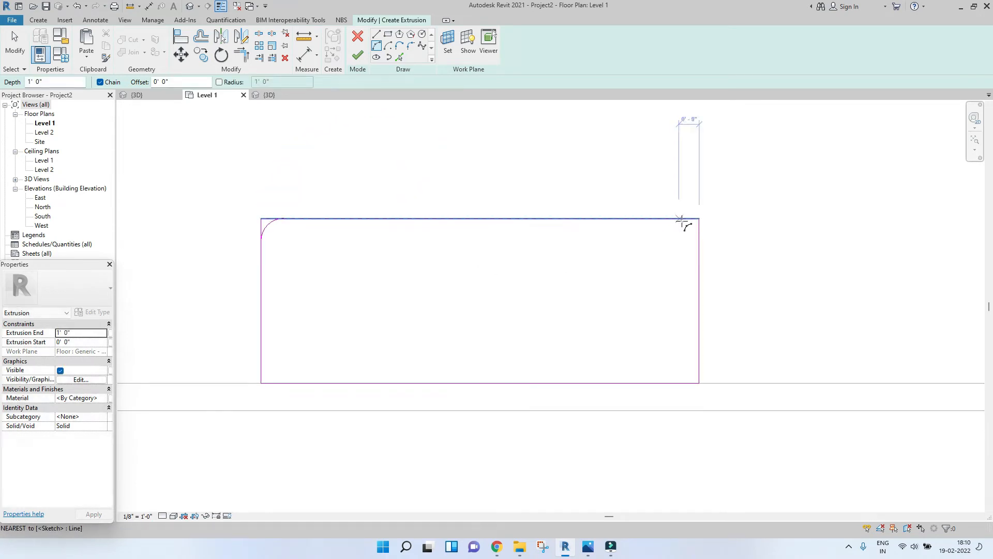
left_click(700, 242)
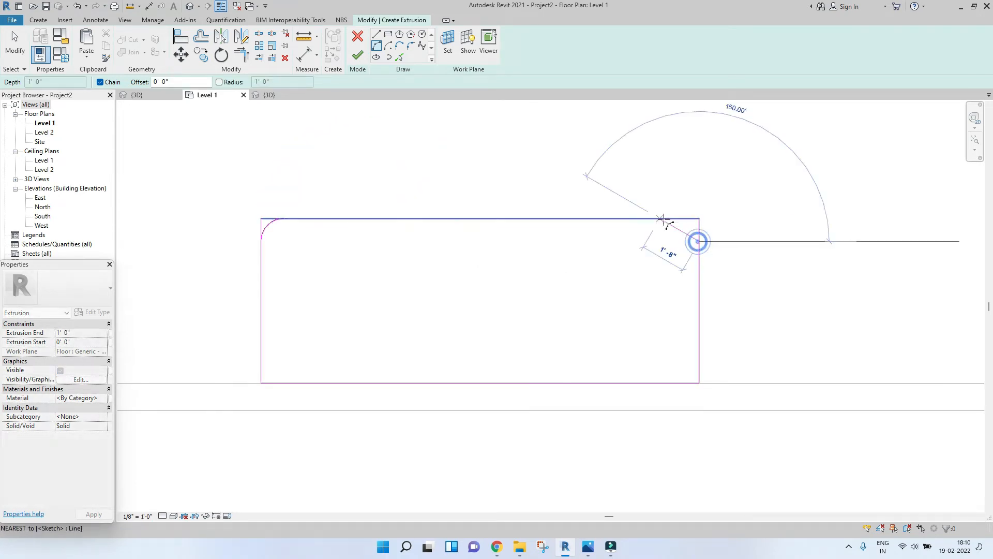
left_click(676, 220)
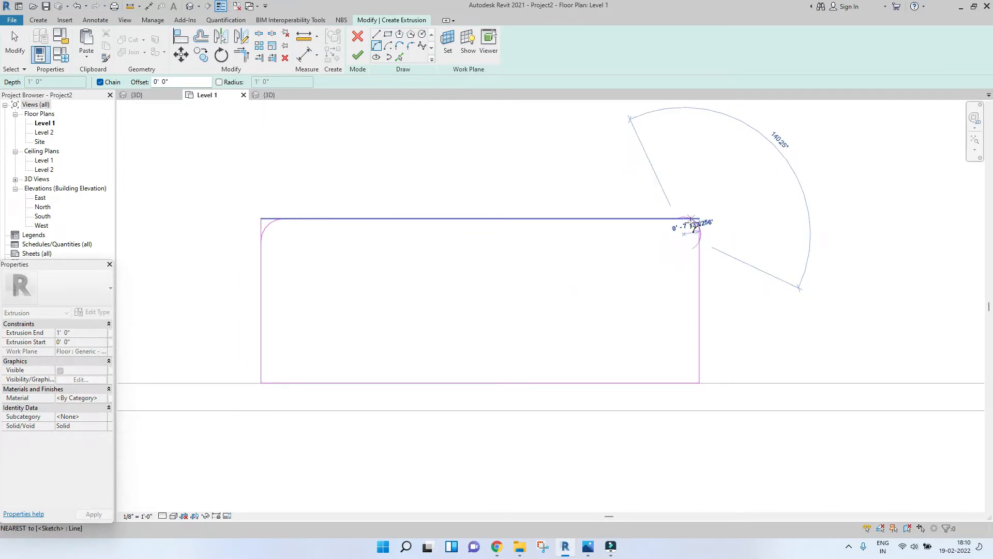
left_click(691, 226)
scroll(638, 259, "up", 2)
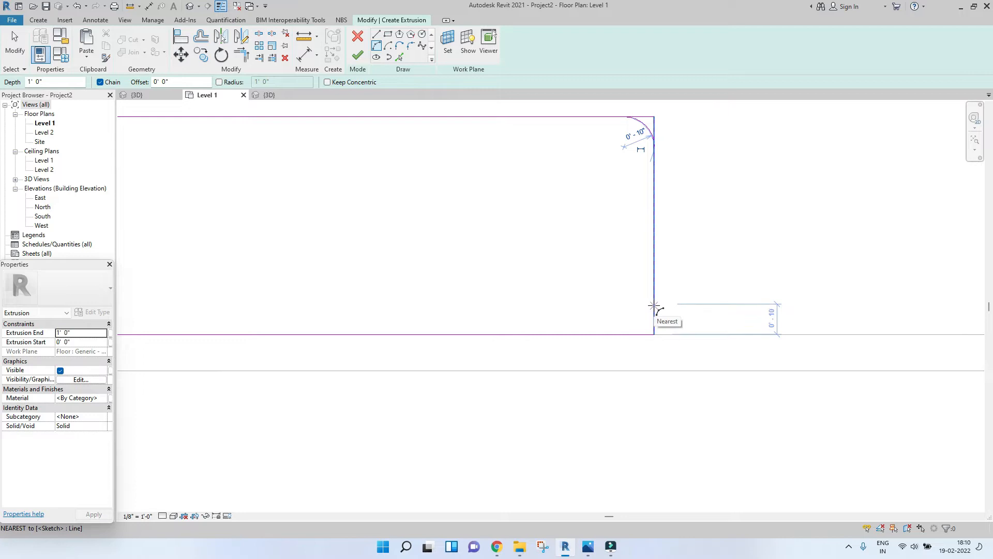
left_click(654, 306)
left_click(628, 333)
left_click(643, 327)
key("Escape")
key("Escape")
scroll(600, 287, "down", 3)
middle_click_drag(449, 262, 568, 265)
left_click(730, 208)
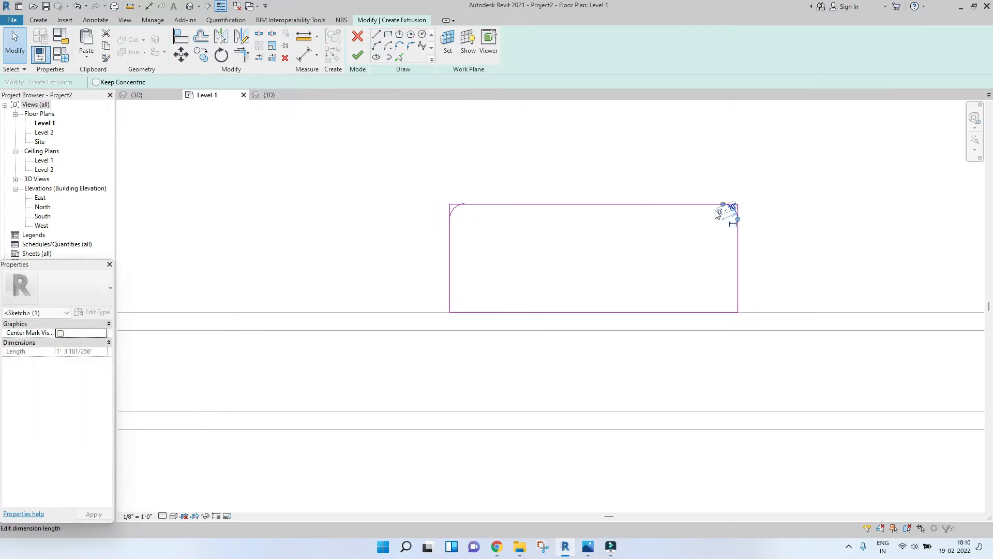
key("ctrl+z")
Step: Draw vertical and horizontal model lines through the rectangle's centre as mirror axes
scroll(453, 211, "up", 3)
scroll(458, 210, "down", 2)
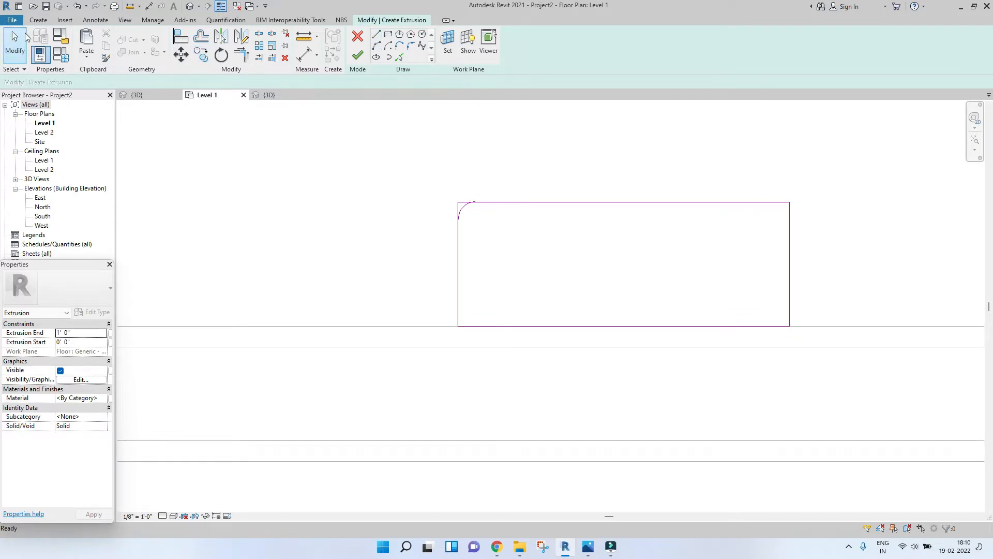
left_click(34, 21)
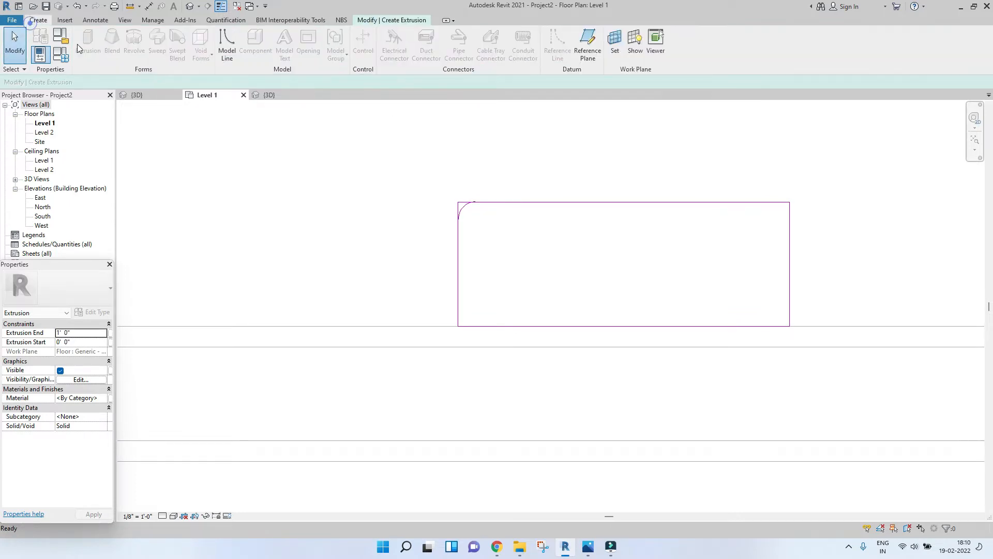
left_click(231, 41)
left_click(623, 202)
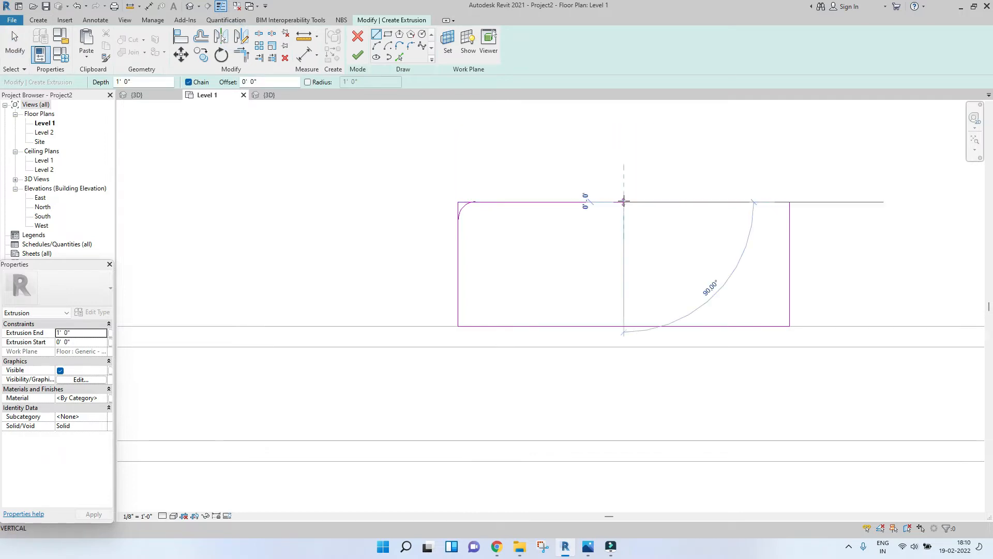
left_click(624, 394)
key("Escape")
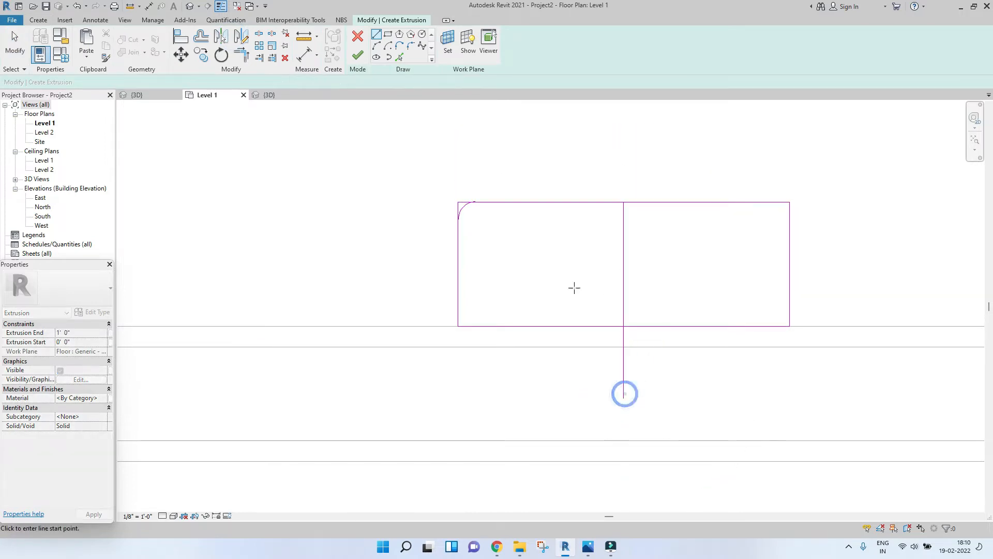
left_click(458, 264)
left_click(850, 262)
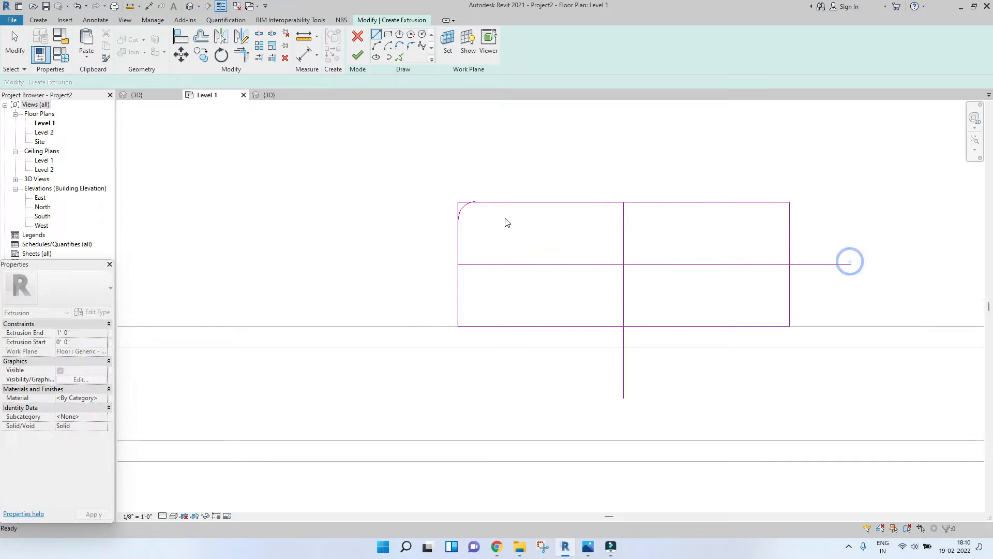
key("Escape")
key("Escape")
Step: Mirror the upper-left fillet arc about the vertical centre line to the upper-right corner
left_click(466, 206)
scroll(465, 206, "up", 2)
middle_click_drag(509, 242, 455, 242)
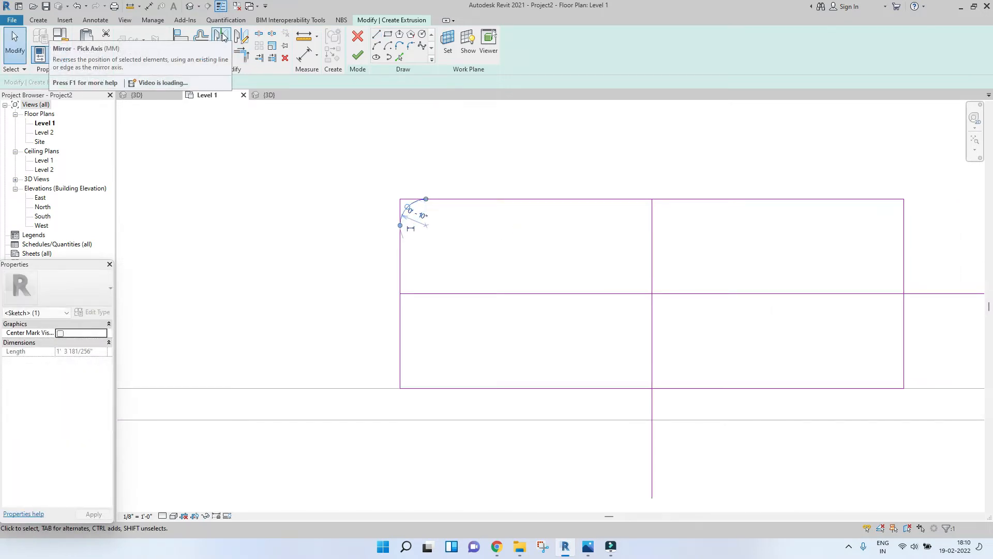
left_click(222, 35)
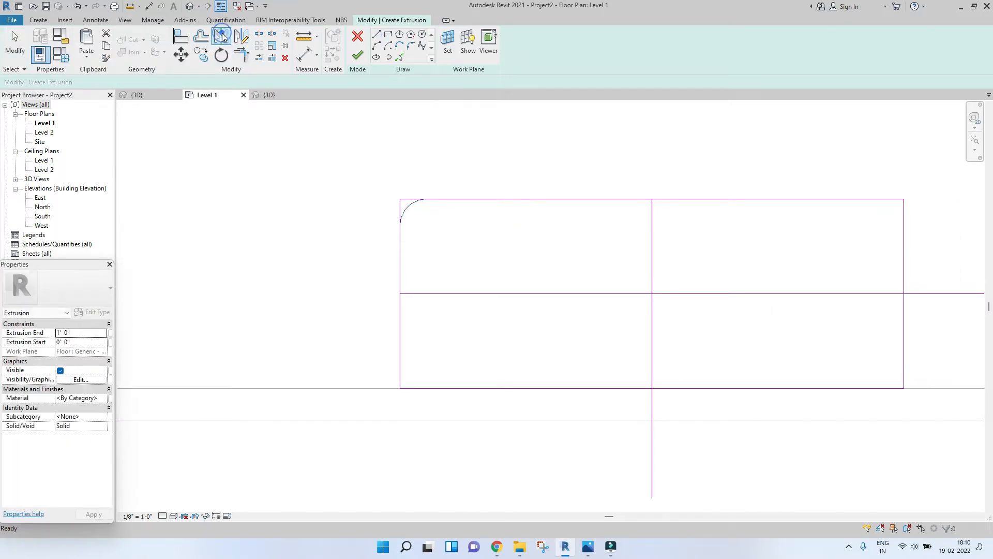
left_click(652, 222)
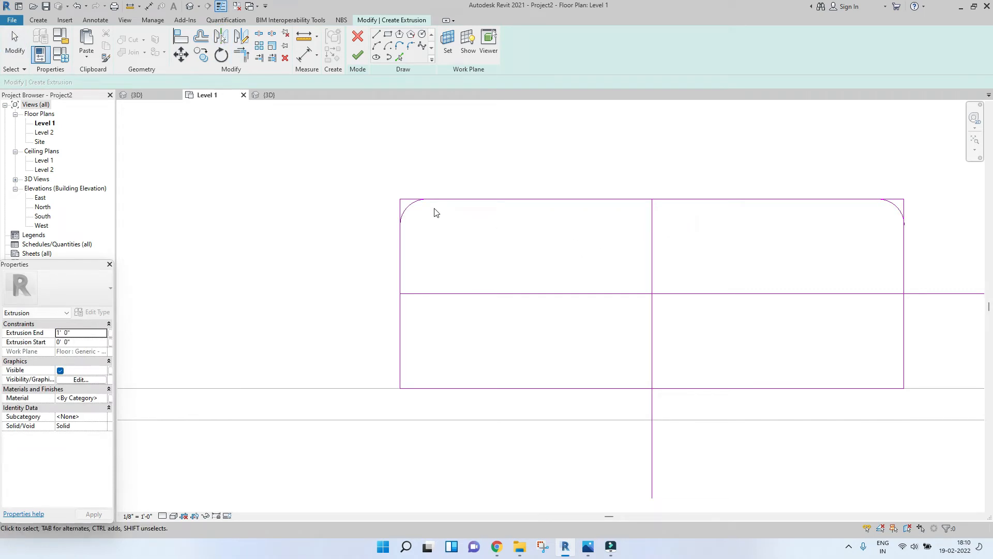
Step: Mirror both upper fillet arcs about the horizontal centre line to the rectangle's lower corners
left_click(412, 210)
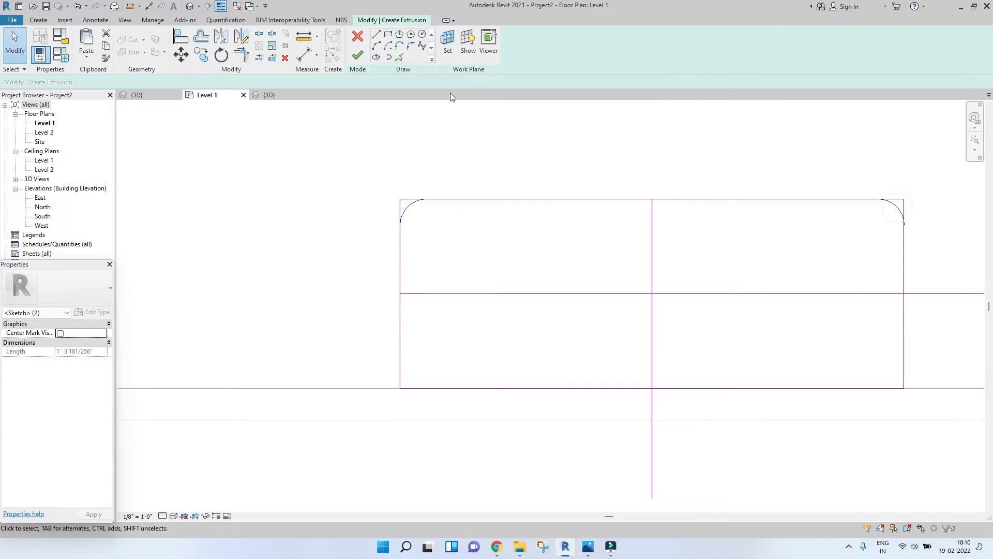
left_click(231, 35)
left_click(533, 291)
middle_click_drag(789, 417, 634, 381)
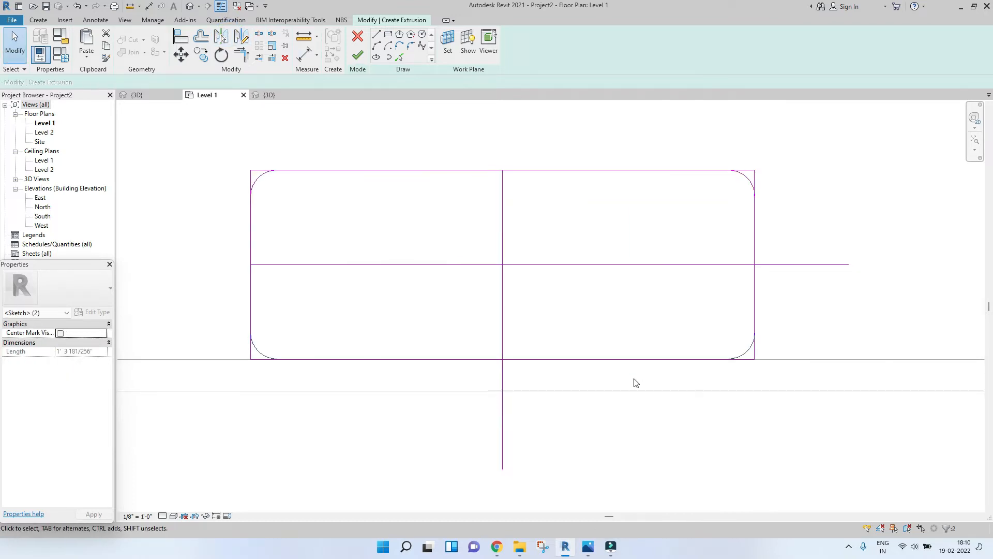
key("Escape")
scroll(499, 340, "down", 2)
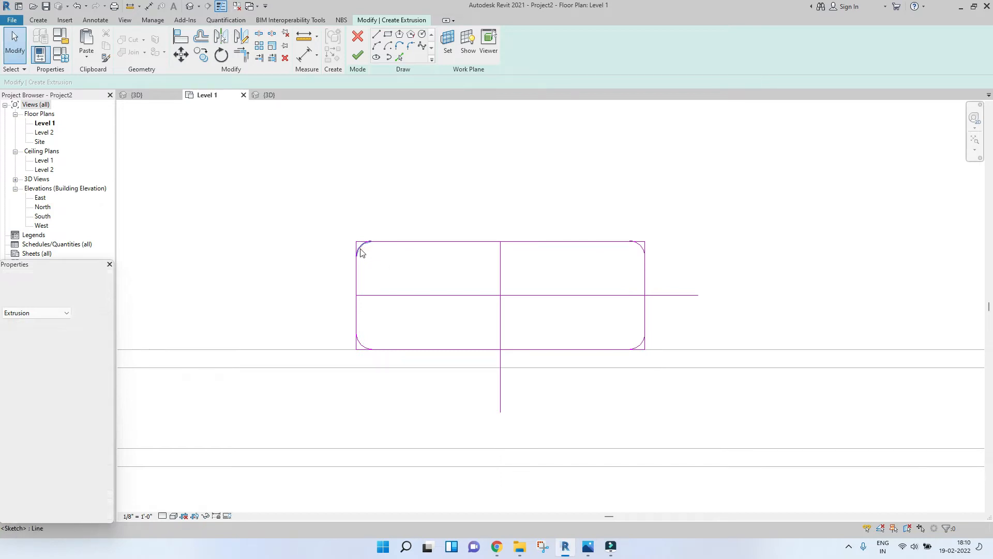
scroll(369, 248, "up", 3)
scroll(369, 248, "down", 2)
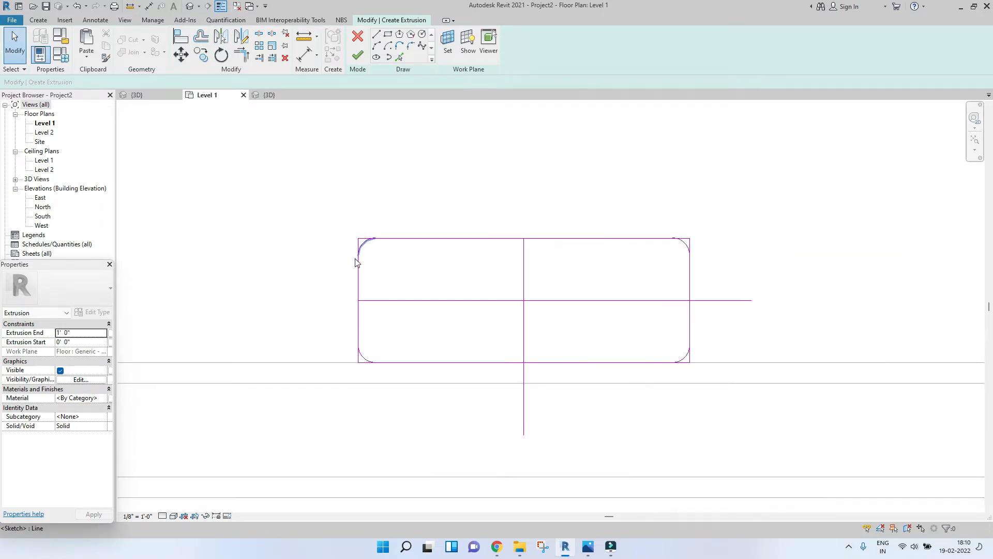
scroll(356, 276, "up", 3)
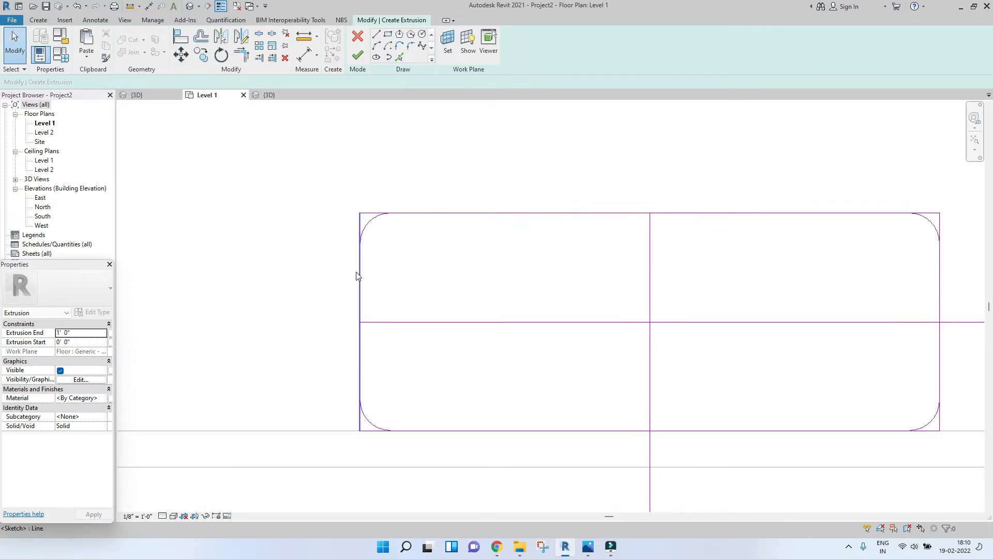
Step: Trim the rectangle's straight edges back to the four corner fillet arcs
key("t")
key("r")
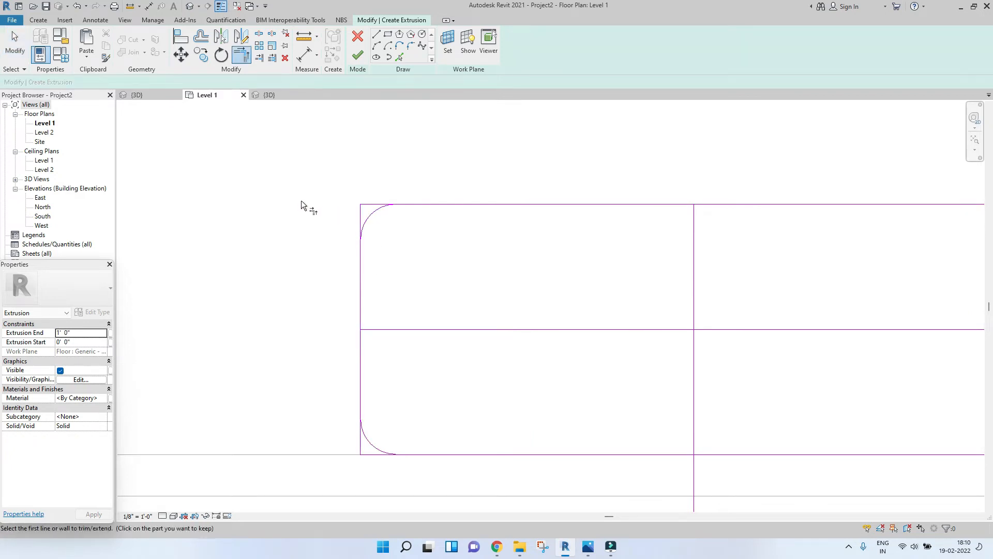
left_click(357, 255)
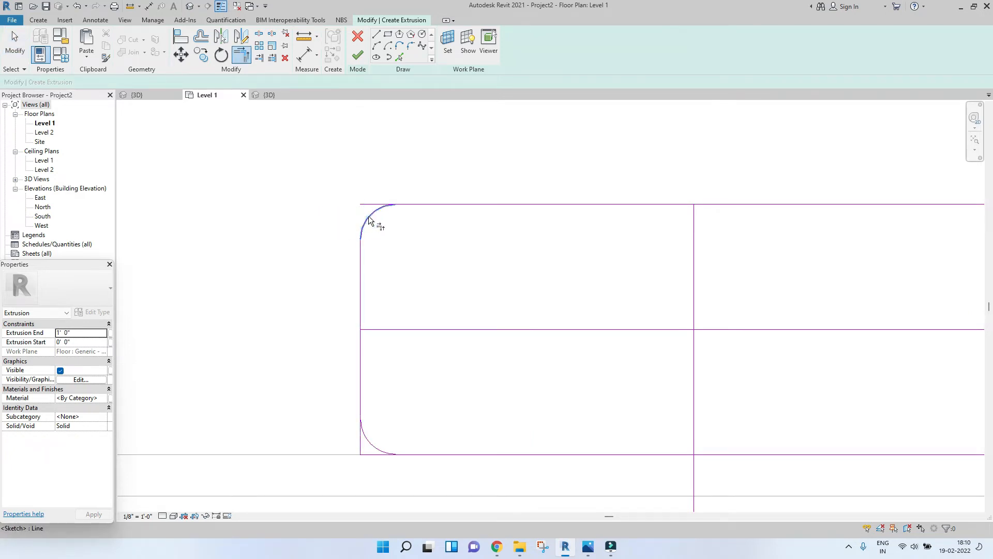
scroll(432, 209, "down", 3)
left_click(407, 213)
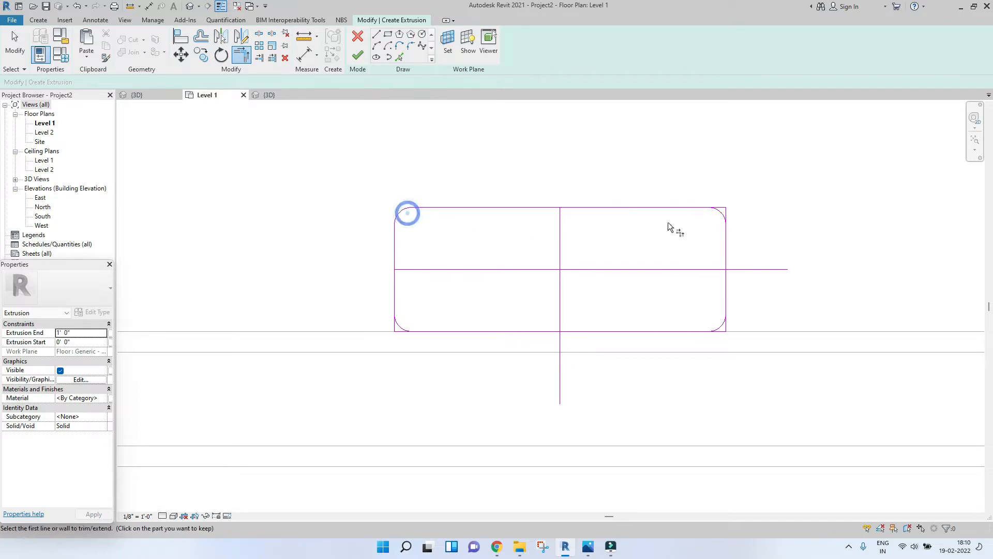
scroll(726, 221, "up", 3)
left_click(707, 197)
left_click(722, 241)
scroll(723, 299, "up", 5)
scroll(707, 403, "down", 4)
left_click(826, 291)
left_click(760, 304)
middle_click_drag(389, 294, 492, 300)
left_click(484, 303)
left_click(295, 296)
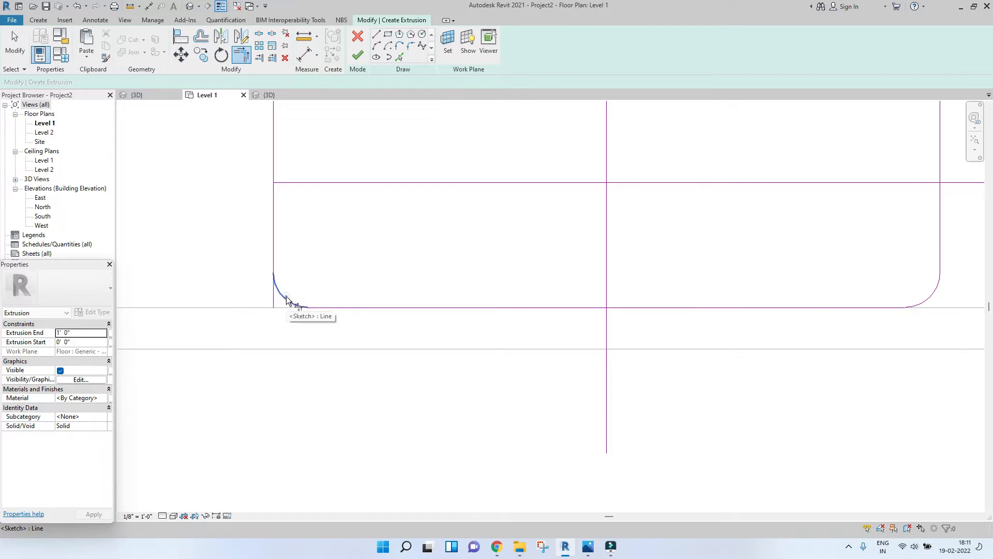
scroll(272, 259, "down", 5)
key("Escape")
Step: Delete the vertical and horizontal mirror axis lines from the sketch
left_click(352, 235)
key("Delete")
left_click(336, 237)
key("Delete")
scroll(335, 235, "down", 3)
middle_click_drag(335, 235, 507, 277)
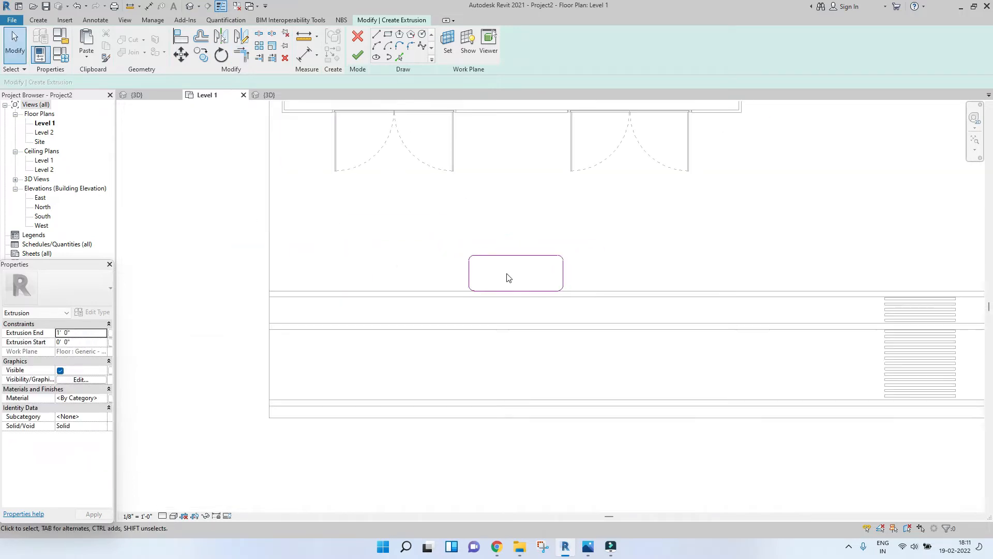
scroll(605, 286, "up", 3)
scroll(357, 226, "up", 3)
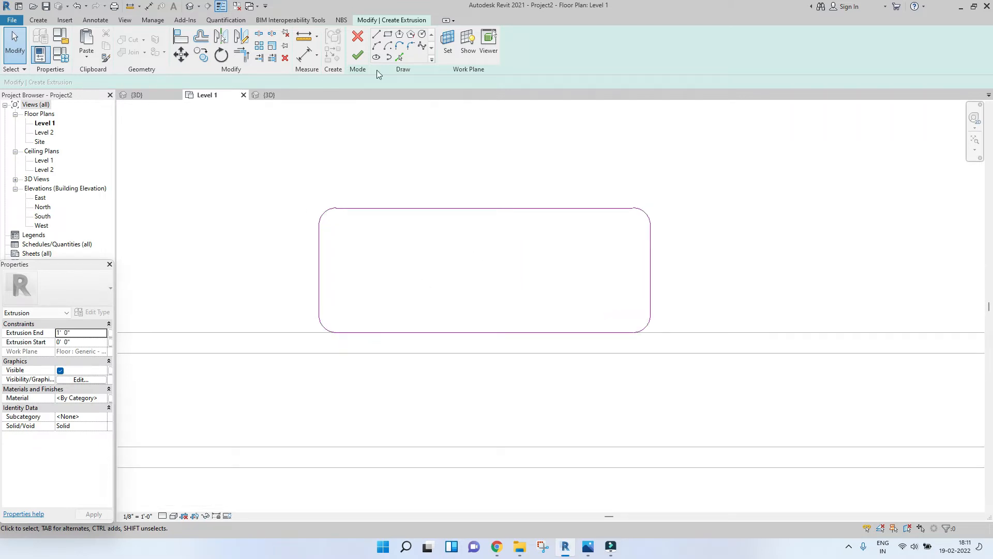
Step: Pick the rounded outline's edges with a 0' 6" offset to create an inner outline
left_click(399, 57)
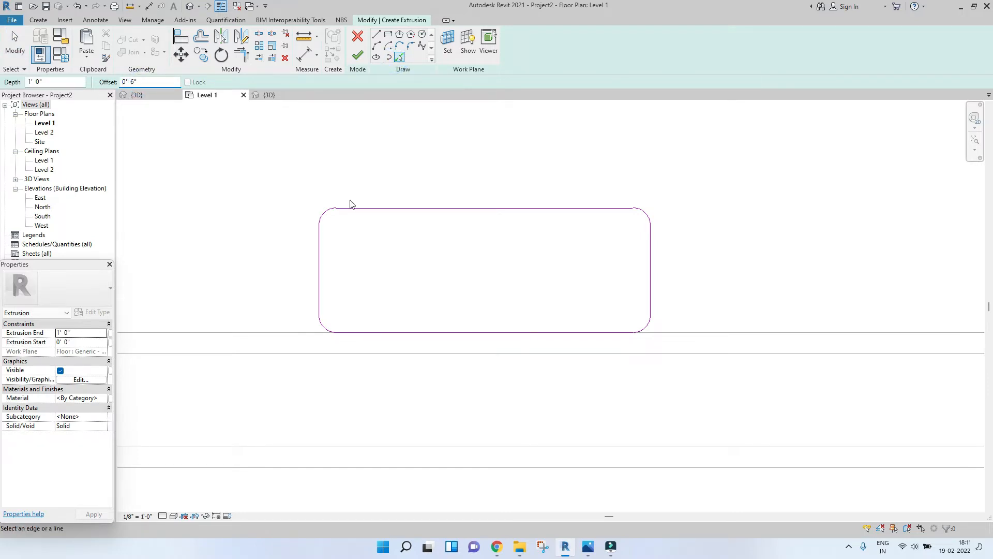
left_click(368, 212)
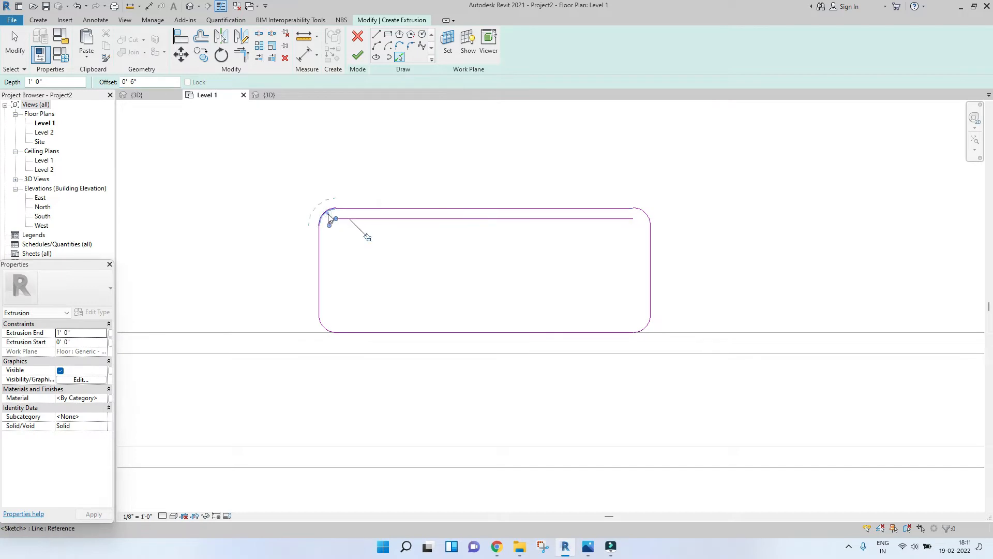
scroll(329, 218, "up", 2)
left_click(316, 259)
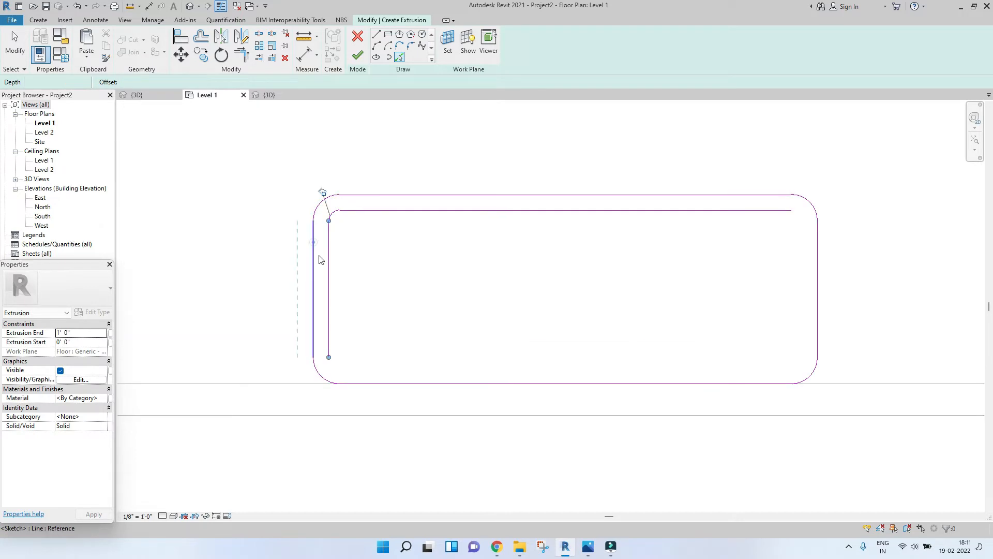
left_click(322, 378)
left_click(394, 385)
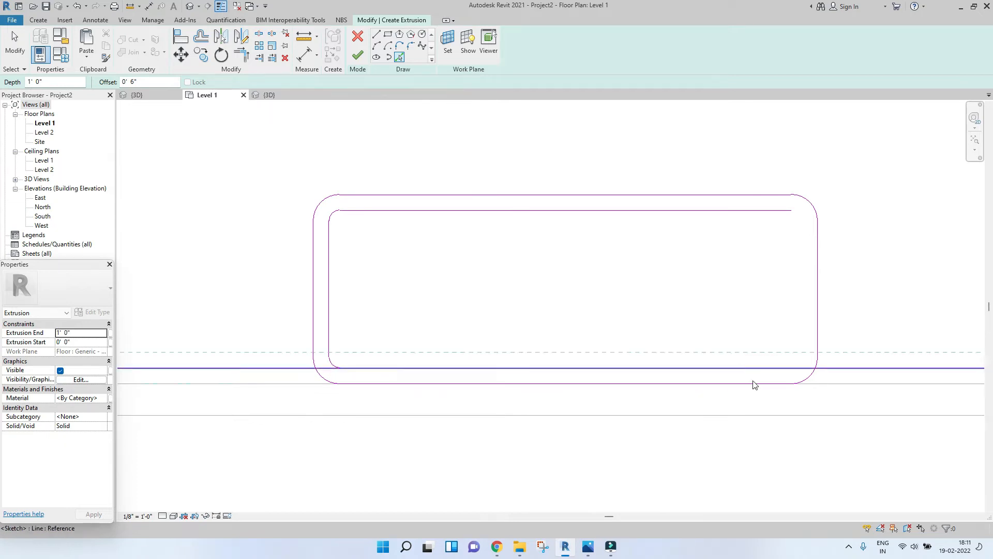
left_click(810, 381)
key("Escape")
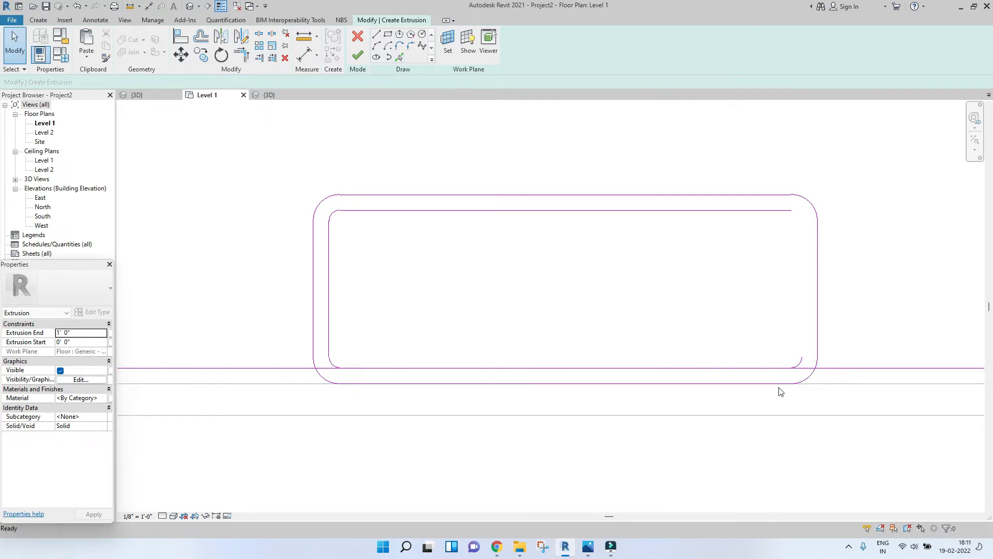
Step: Trim the inner outline's lines where they overlap at the lower corners
key("t")
key("r")
left_click(333, 364)
left_click(398, 369)
left_click(799, 362)
key("Escape")
key("Escape")
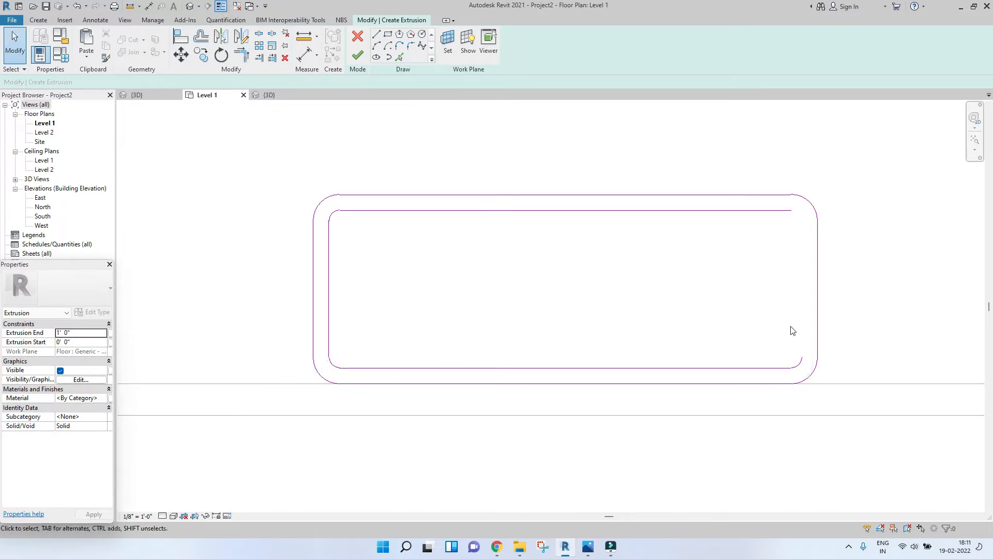
Step: Pick the right-hand edge with the 0' 6" offset to close the inner outline
left_click(399, 58)
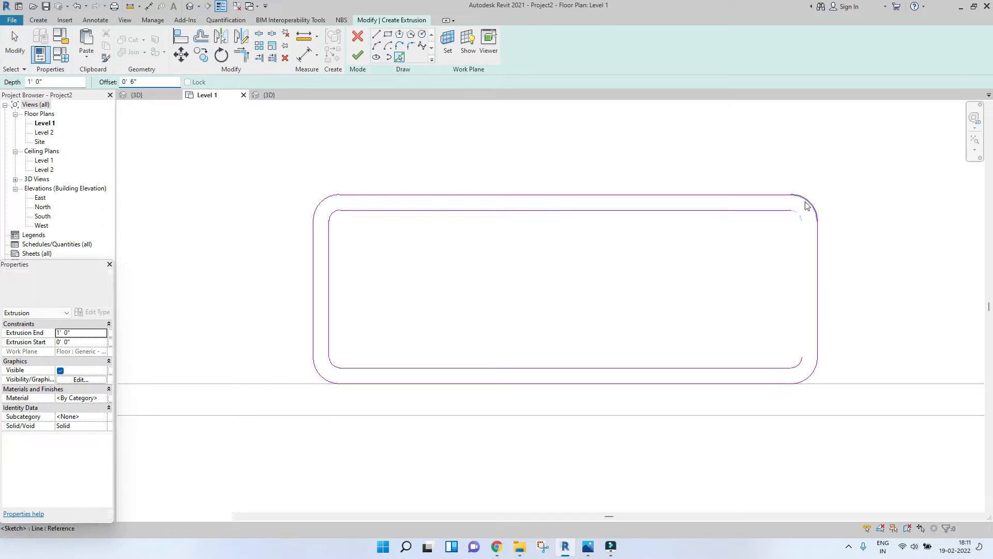
left_click(818, 239)
key("Escape")
key("Escape")
scroll(483, 243, "down", 3)
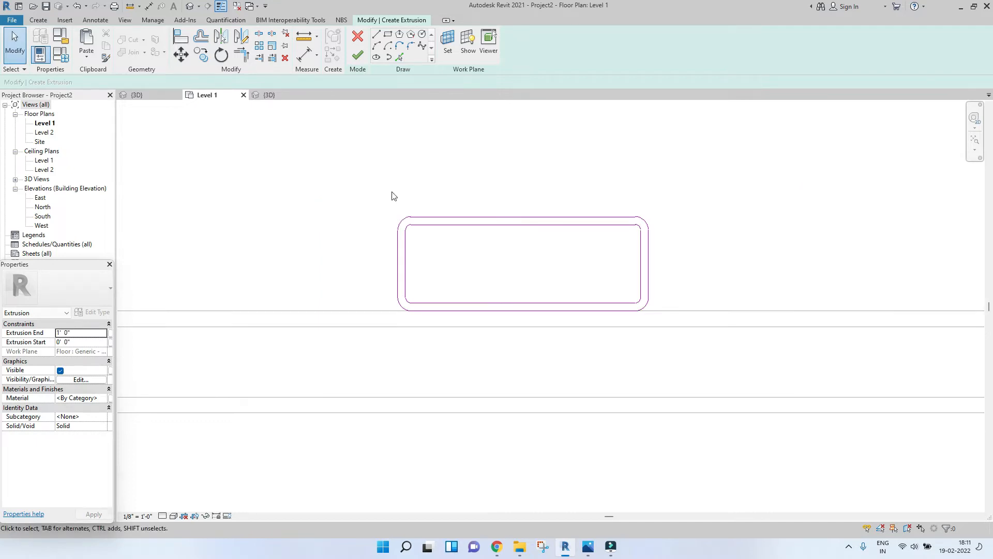
Step: Finish the kerb extrusion sketch and switch to the 3D view
left_click(358, 61)
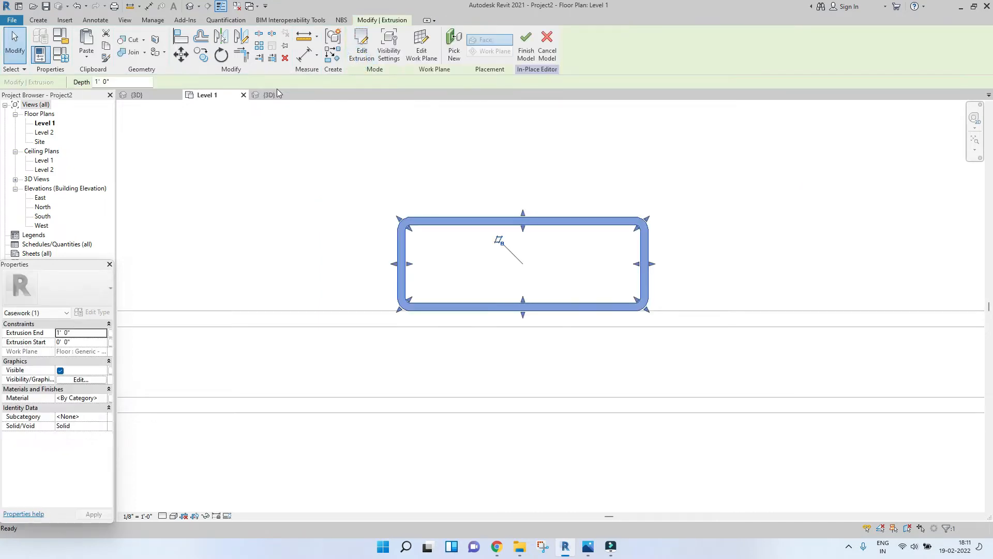
left_click(269, 95)
Step: Zoom and pan around the kerb in 3D to inspect its rounded corners
scroll(465, 380, "up", 6)
left_click(752, 394)
middle_click_drag(544, 326, 638, 353)
scroll(639, 353, "down", 2)
scroll(414, 347, "down", 2)
scroll(420, 308, "up", 7)
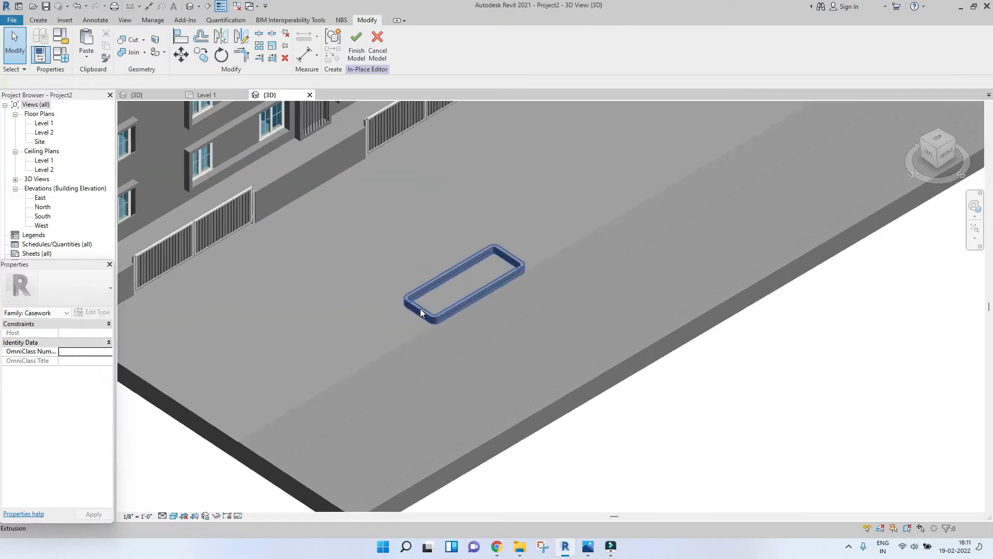
scroll(488, 272, "up", 4)
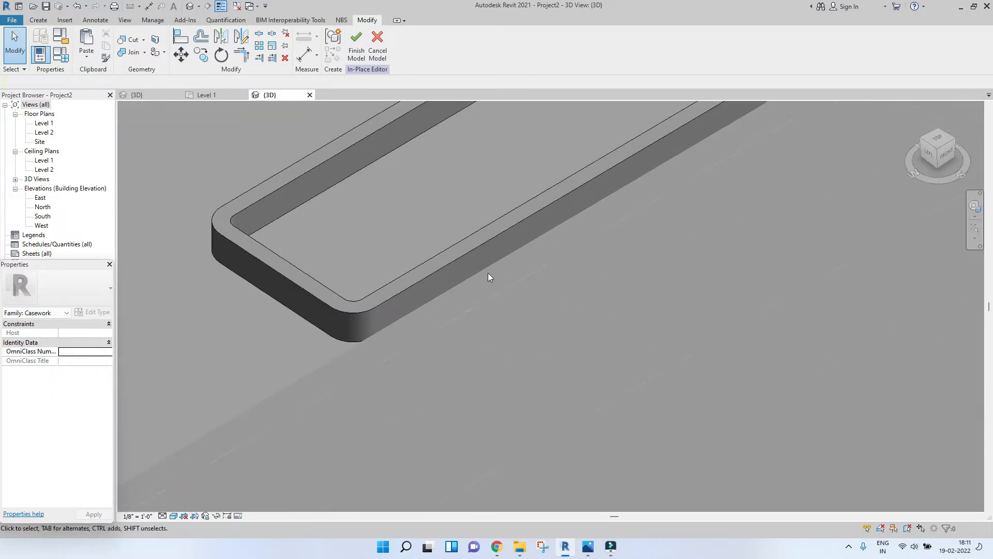
scroll(685, 255, "down", 2)
scroll(744, 195, "up", 5)
scroll(744, 195, "down", 5)
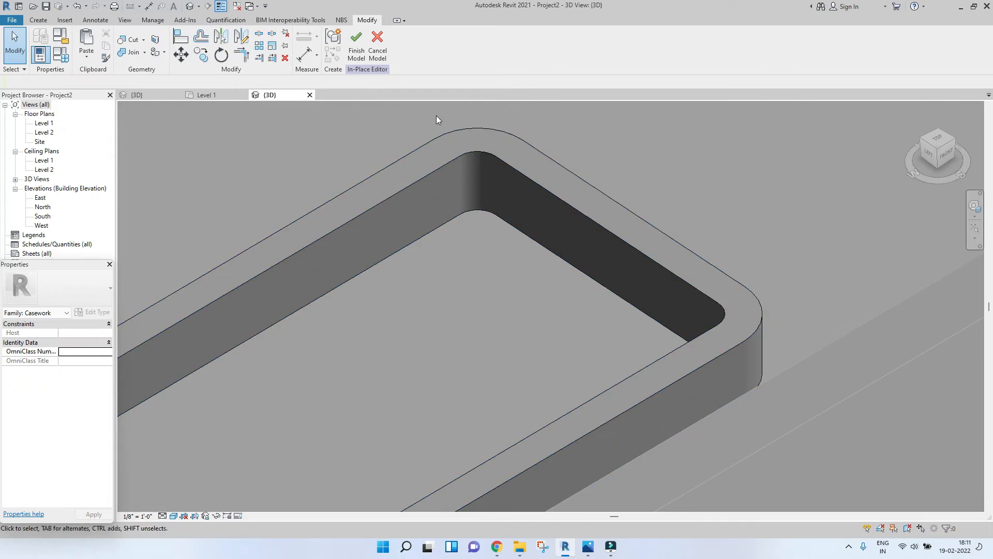
scroll(491, 184, "up", 5)
scroll(502, 173, "down", 5)
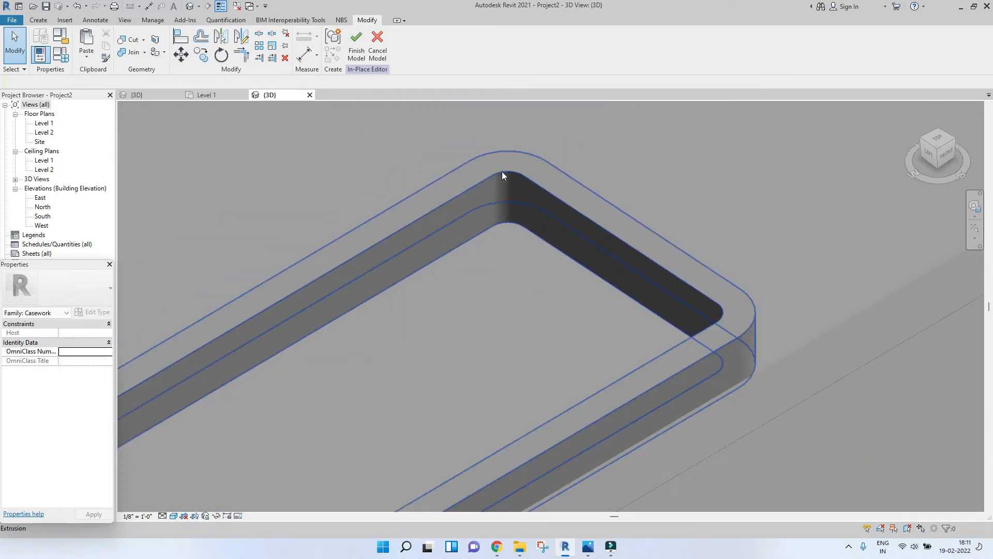
scroll(420, 250, "down", 5)
middle_click_drag(420, 250, 764, 248, "shift")
scroll(483, 257, "up", 5)
middle_click_drag(367, 217, 490, 293)
scroll(482, 278, "up", 3)
Step: Finish the in-place kerb model
left_click(356, 44)
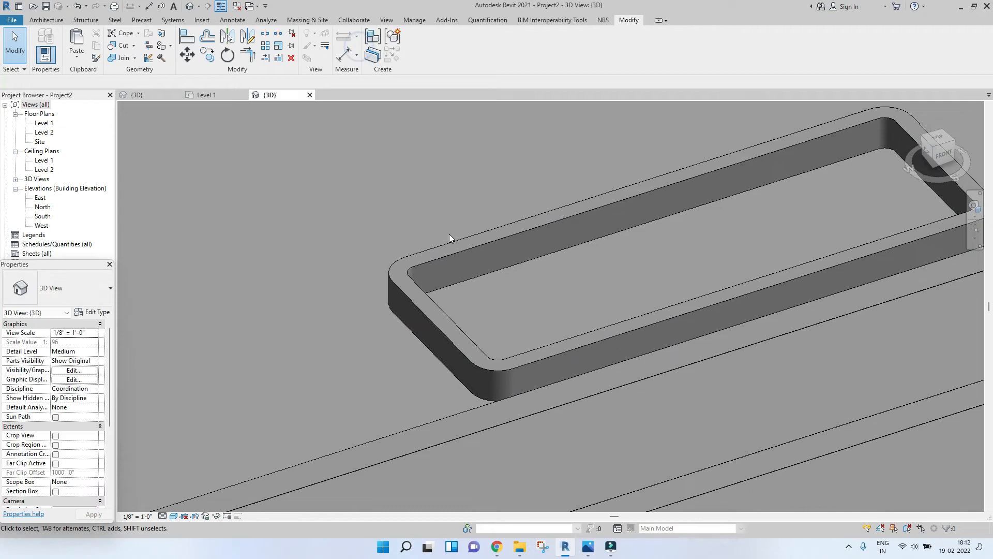
scroll(449, 234, "down", 5)
middle_click_drag(448, 237, 550, 298)
scroll(549, 298, "down", 3)
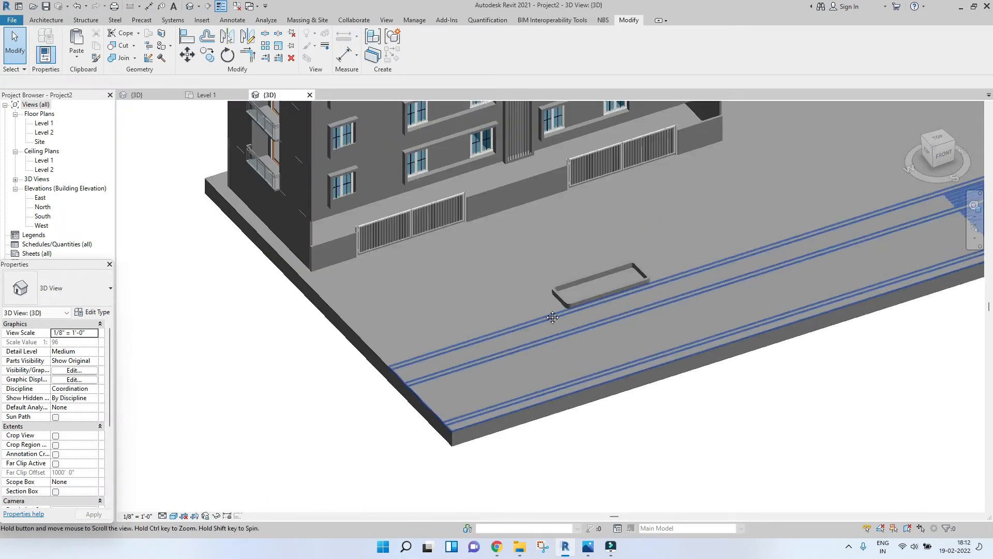
Step: Select the in-place kerb in the 3D view and delete it
scroll(545, 304, "up", 3)
left_click(544, 305)
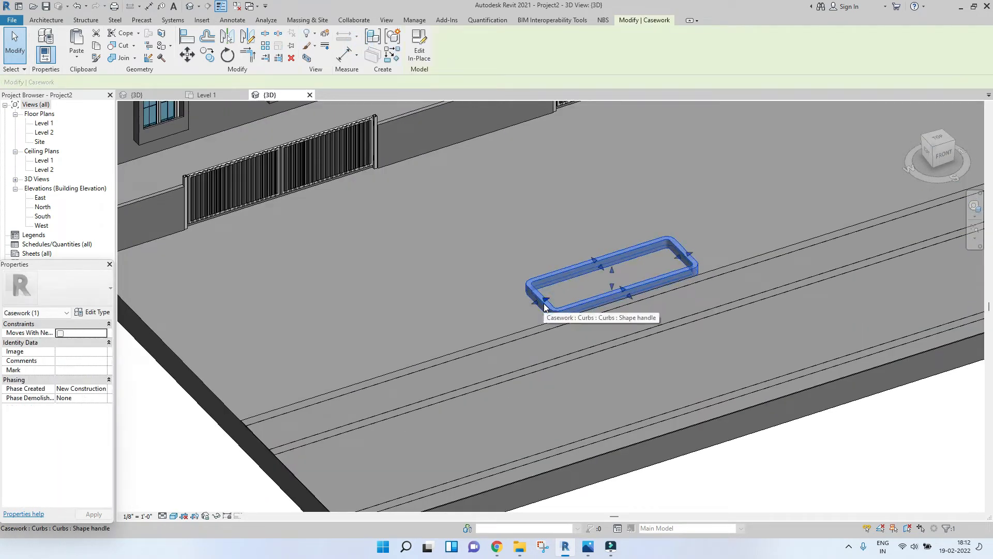
key("Delete")
scroll(244, 299, "down", 3)
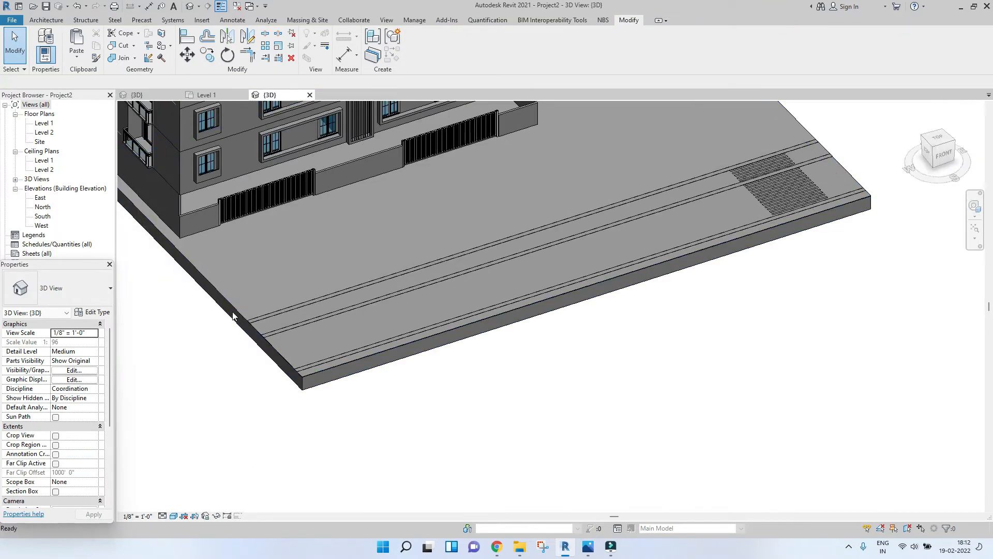
Step: Edit the floor slab's boundary and sketch a rectangle about 21'-6" by 8'-0" in front of the building
left_click(231, 308)
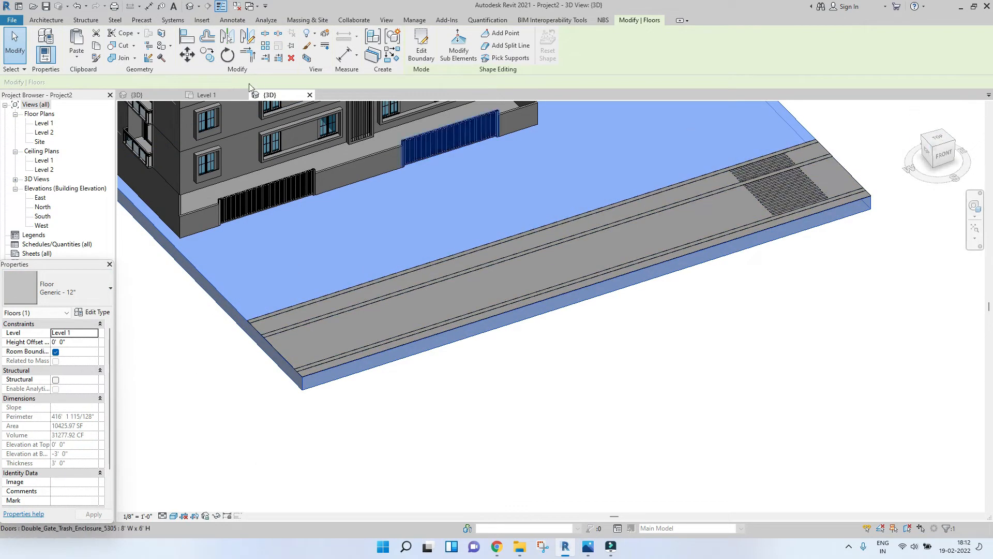
left_click(216, 96)
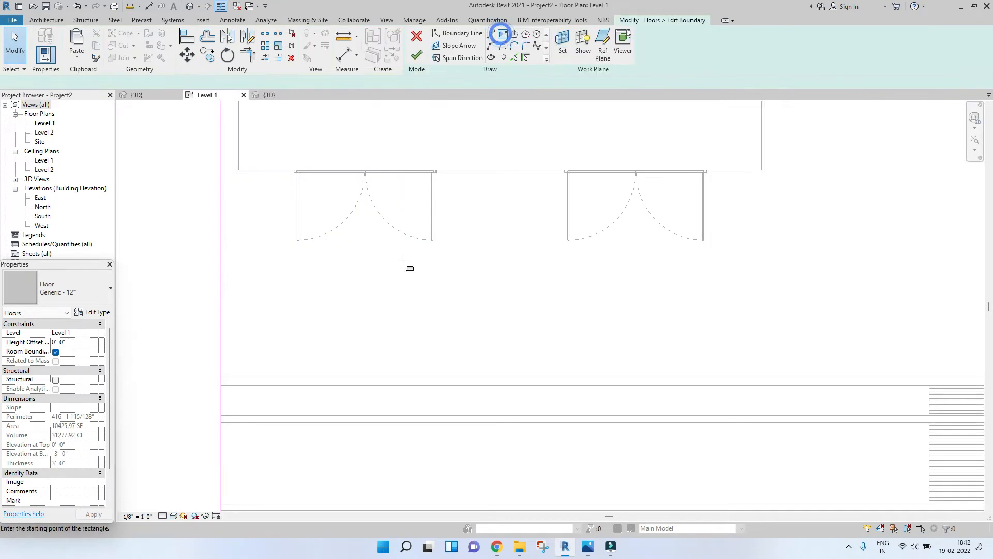
left_click(270, 312)
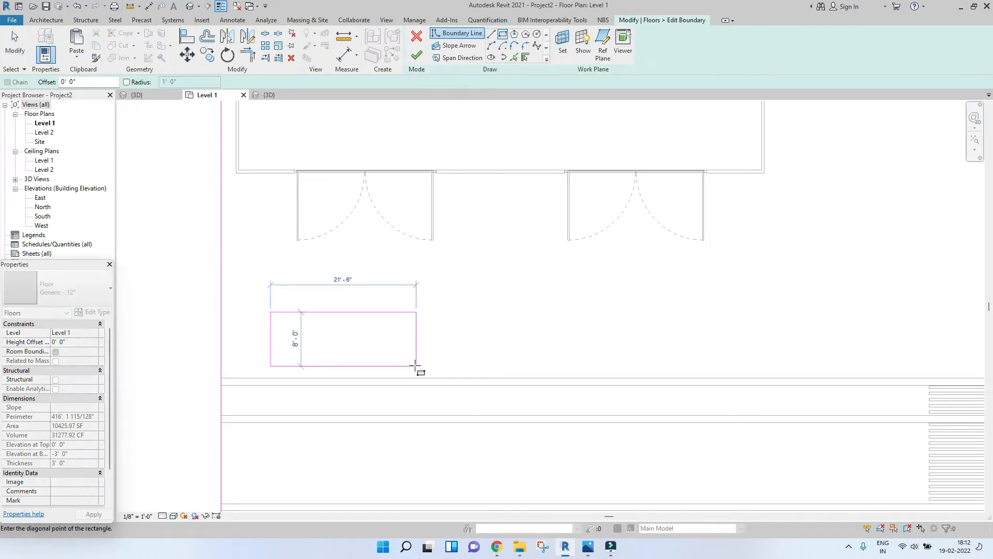
left_click(404, 360)
key("Escape")
left_click(269, 325)
key("Escape")
Step: Align the rectangle's bottom edge to the road's edge
key("a")
key("l")
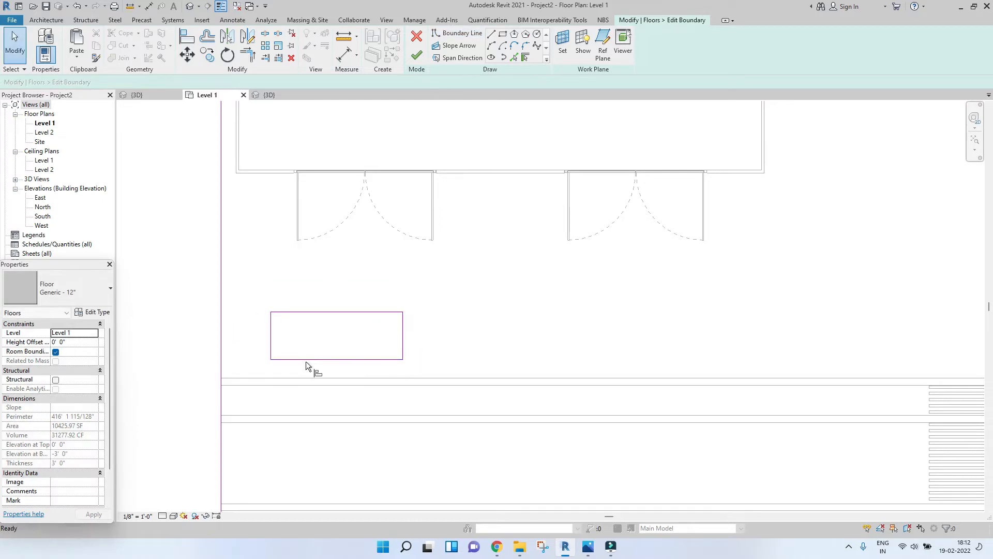
left_click(306, 378)
left_click(311, 360)
key("Escape")
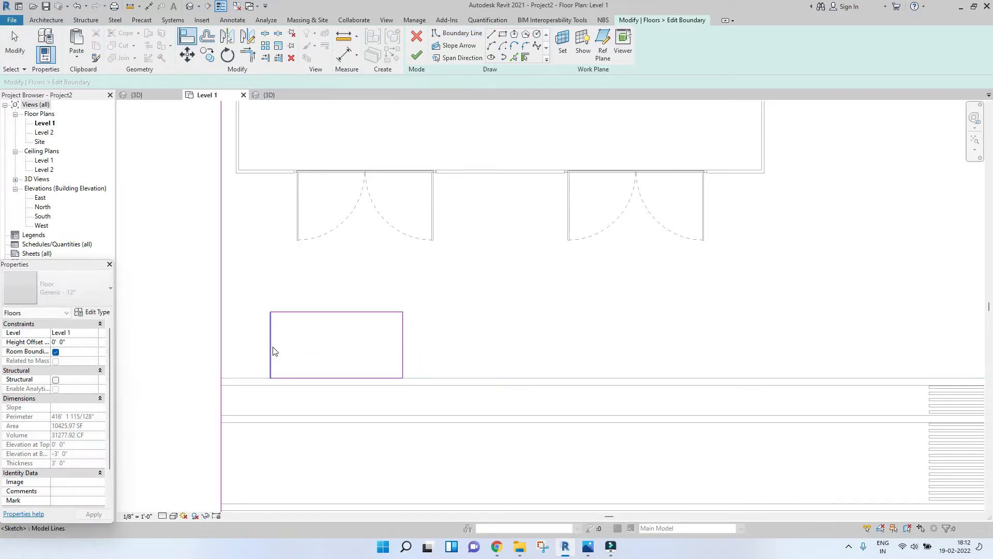
Step: Set the rectangle's height to 6' by moving its top edge
left_click(308, 313)
left_click(234, 341)
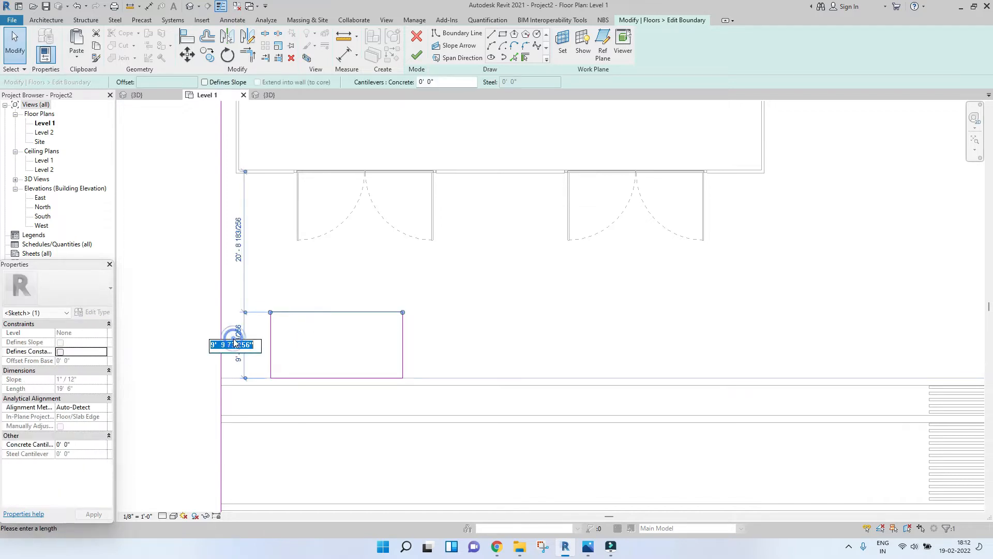
type("6")
key("Return")
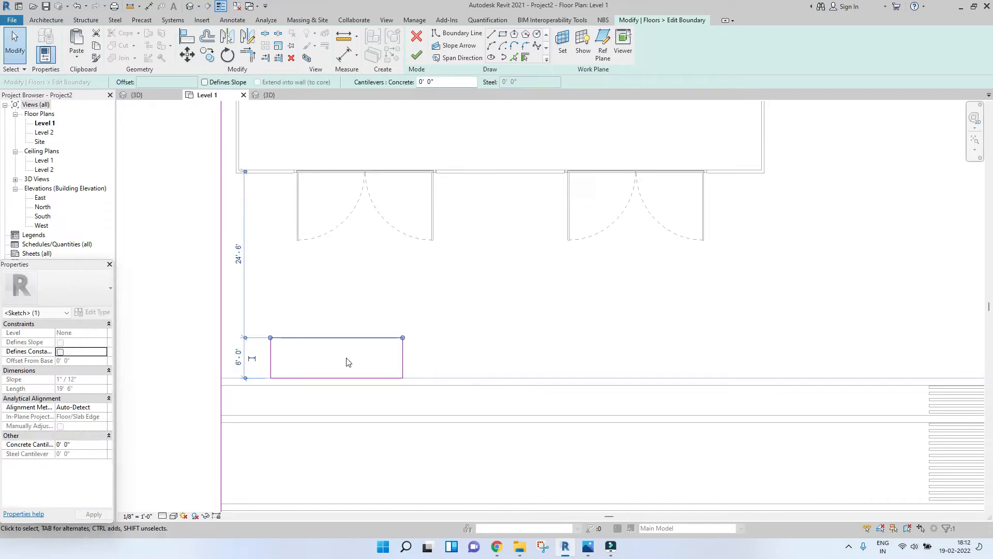
Step: Set the rectangle's width to 12'
left_click(396, 358)
left_click(341, 306)
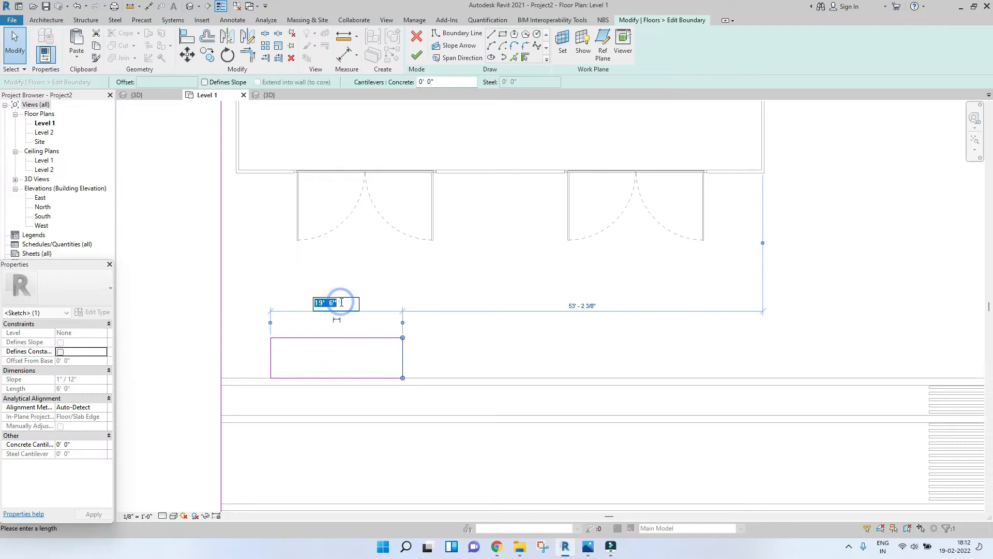
type("12")
key("Return")
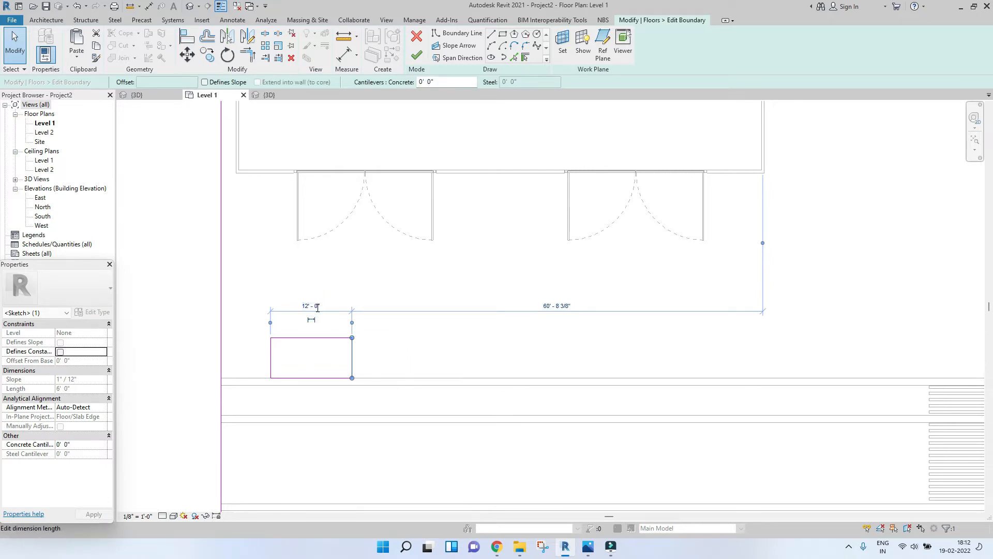
left_click(324, 306)
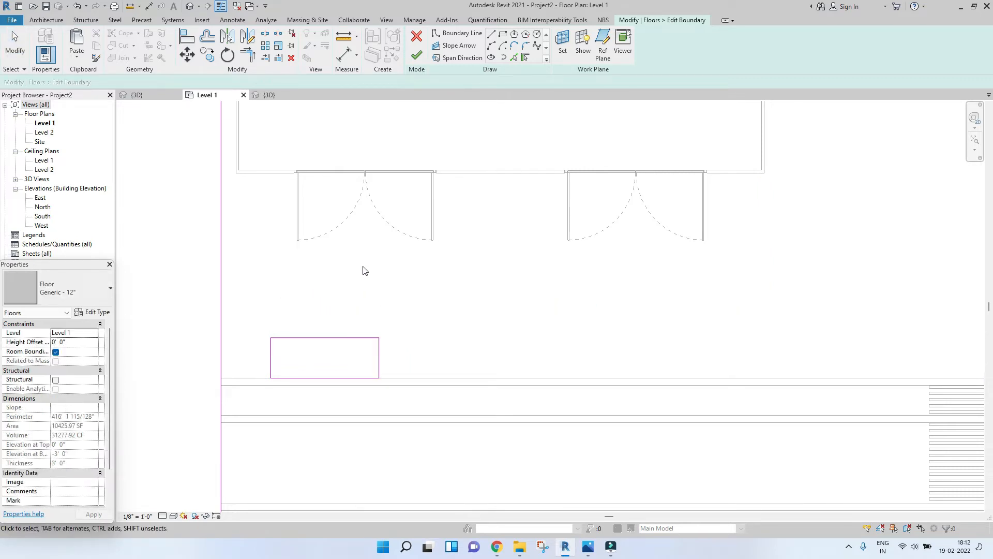
Step: Round the rectangle's top-left corner with a fillet arc
left_click(495, 46)
scroll(255, 347, "up", 2)
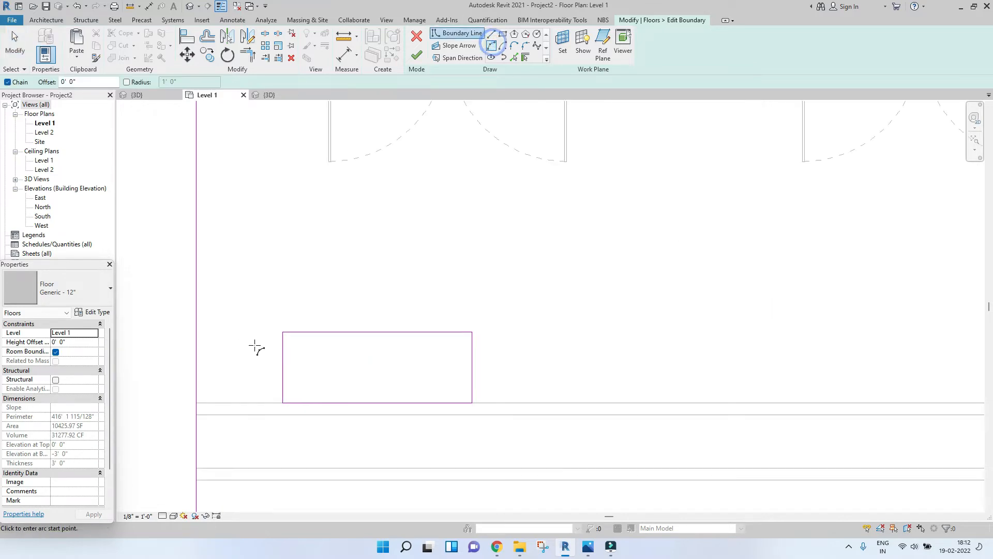
left_click(283, 345)
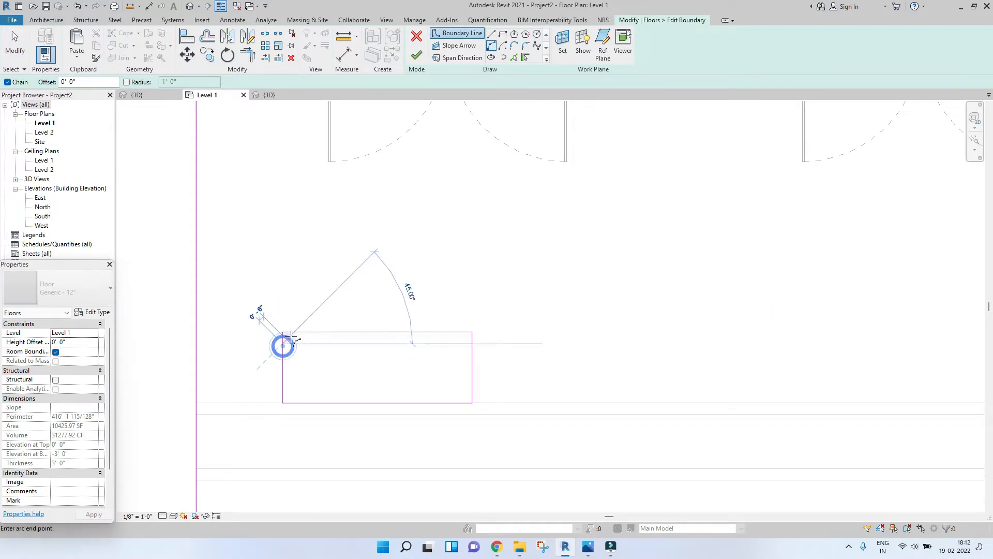
left_click(294, 332)
scroll(293, 334, "up", 2)
left_click(282, 341)
key("Escape")
key("Escape")
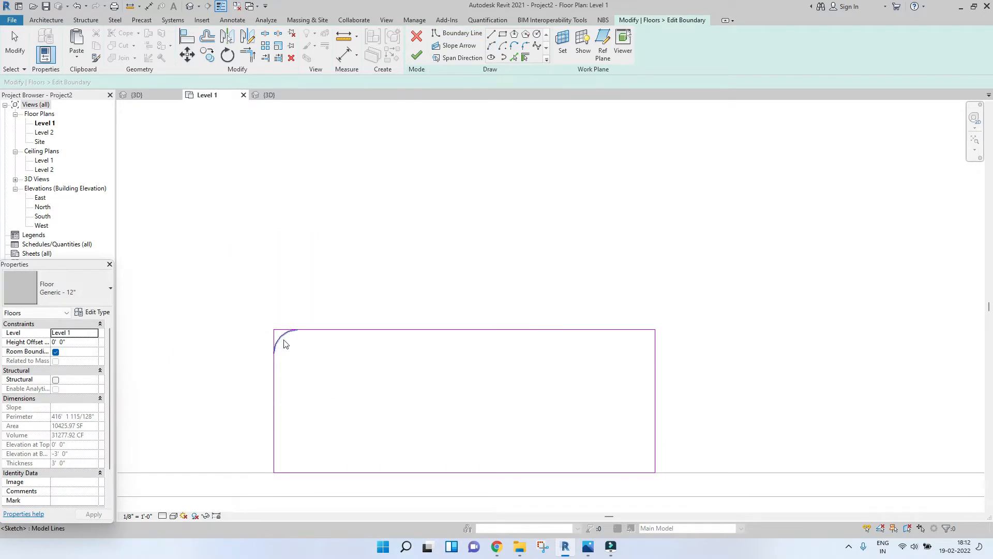
Step: Place a vertical and a horizontal reference plane through the middle of the rectangle
left_click(283, 344)
scroll(284, 342, "down", 2)
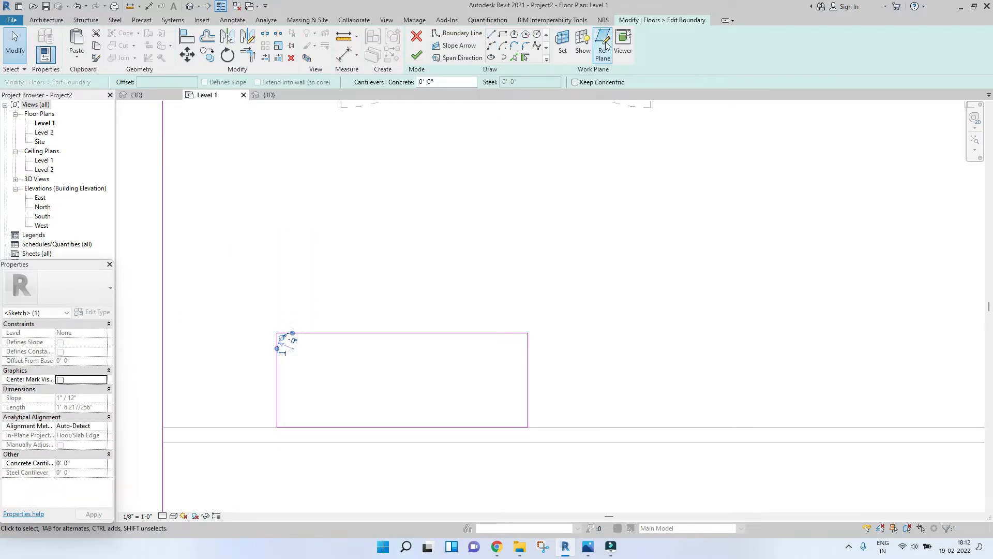
left_click(606, 44)
mouse_move(398, 331)
middle_mouse_down()
mouse_move(403, 368)
mouse_move(399, 331)
middle_mouse_up()
left_click(409, 392)
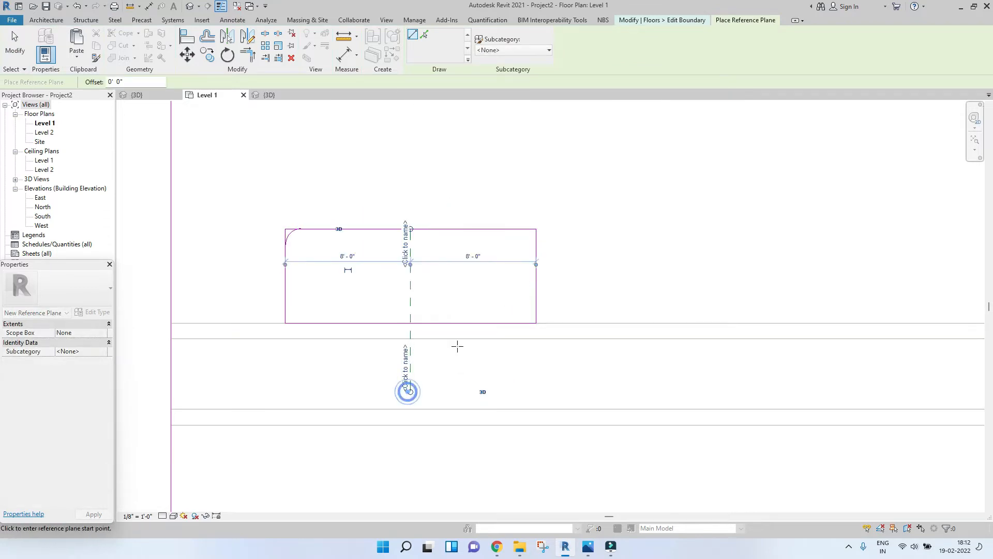
left_click(286, 276)
left_click(565, 275)
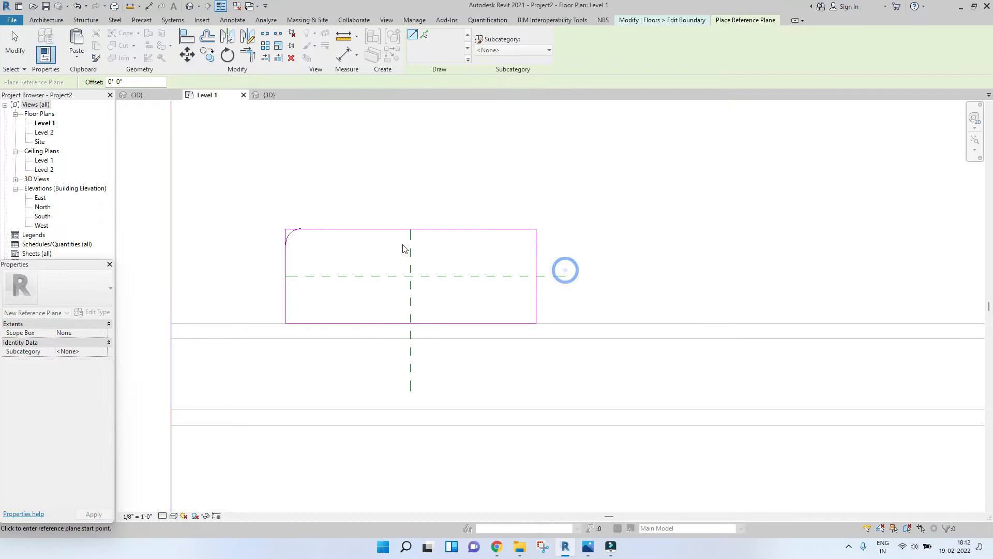
key("Escape")
Step: Mirror the corner arc across the vertical reference plane to the top-right corner
left_click(298, 232)
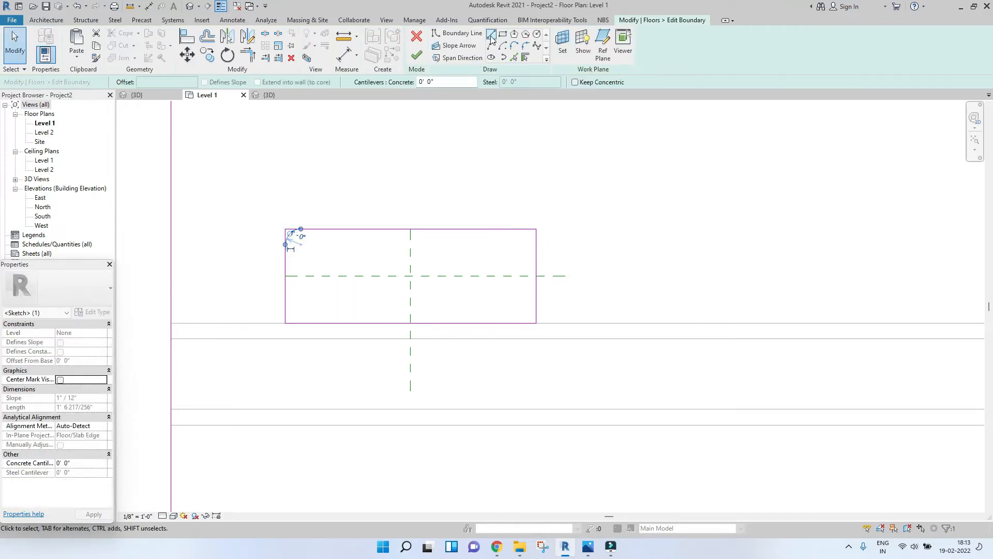
left_click(228, 37)
left_click(408, 253)
Step: Mirror both top corner arcs across the horizontal reference plane to the bottom corners
mouse_move(244, 191)
left_mouse_down()
mouse_move(470, 254)
mouse_move(603, 261)
left_mouse_up()
left_click(234, 184)
left_click_drag(229, 167, 309, 282)
mouse_move(479, 171)
left_mouse_down("ctrl")
mouse_move(559, 277)
mouse_move(551, 269)
left_mouse_up("ctrl")
left_click(226, 38)
left_click(366, 275)
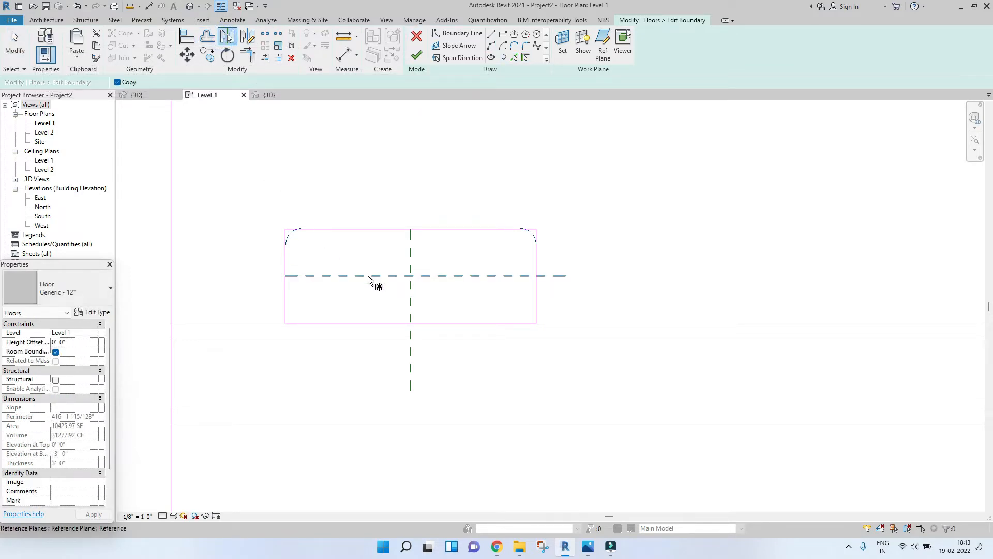
Step: Delete the two reference planes
left_click(408, 275)
key("Delete")
left_click(407, 267)
key("Delete")
scroll(284, 232, "up", 3)
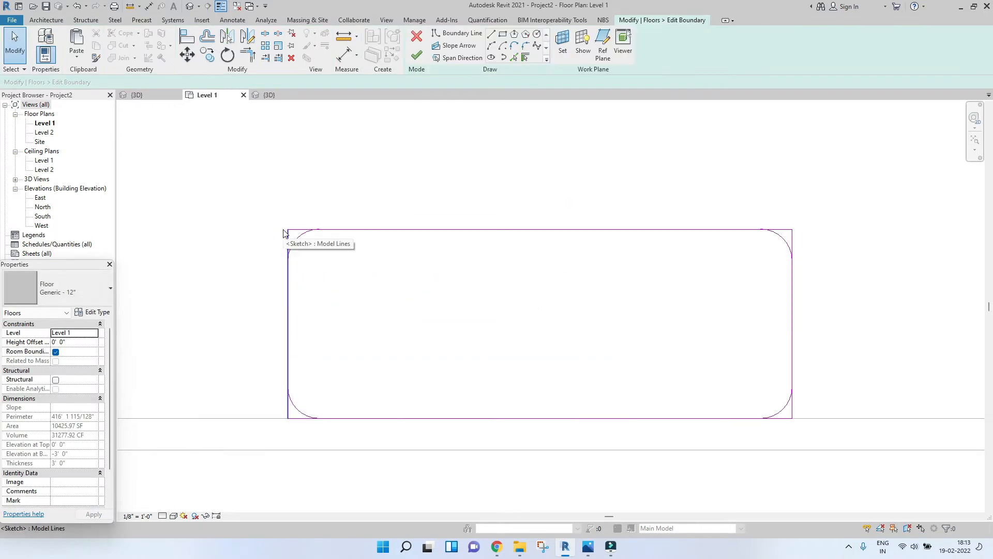
Step: Trim the rectangle's edges to the four corner arcs and finish the boundary edit without attaching walls
key("t")
key("r")
left_click(287, 274)
left_click(294, 244)
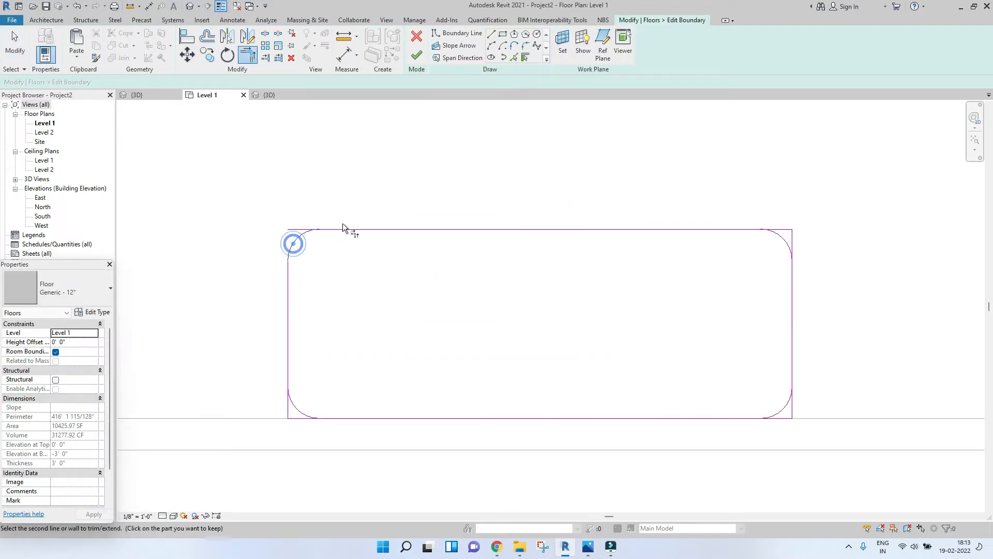
left_click(343, 226)
left_click(305, 237)
scroll(305, 238, "down", 2)
left_click(567, 232)
left_click(622, 241)
left_click(628, 313)
left_click(615, 346)
left_click(625, 320)
left_click(619, 342)
left_click(423, 357)
left_click(299, 350)
left_click(416, 55)
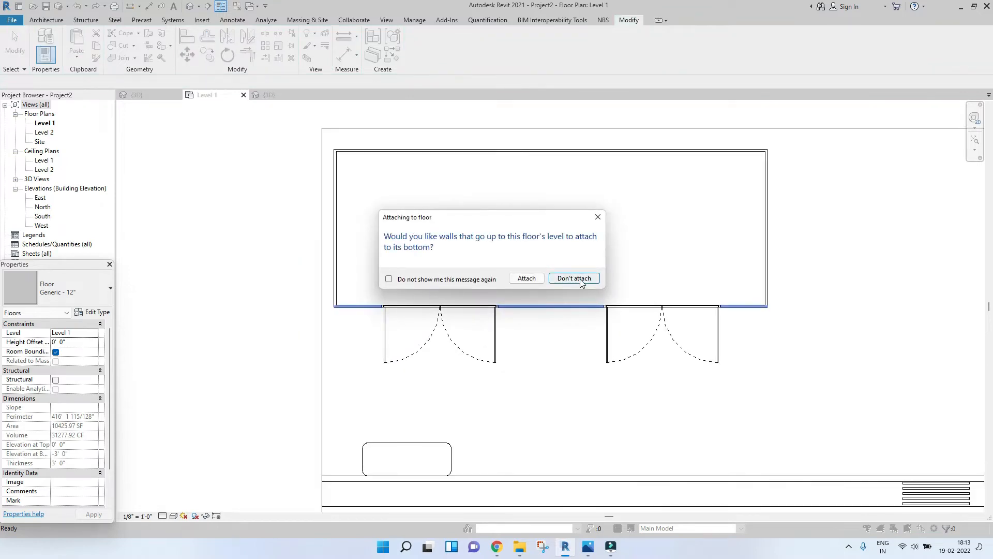
left_click(580, 280)
Step: Inspect the rounded cut-out in the floor slab in the 3D view
scroll(401, 241, "down", 2)
left_click(263, 95)
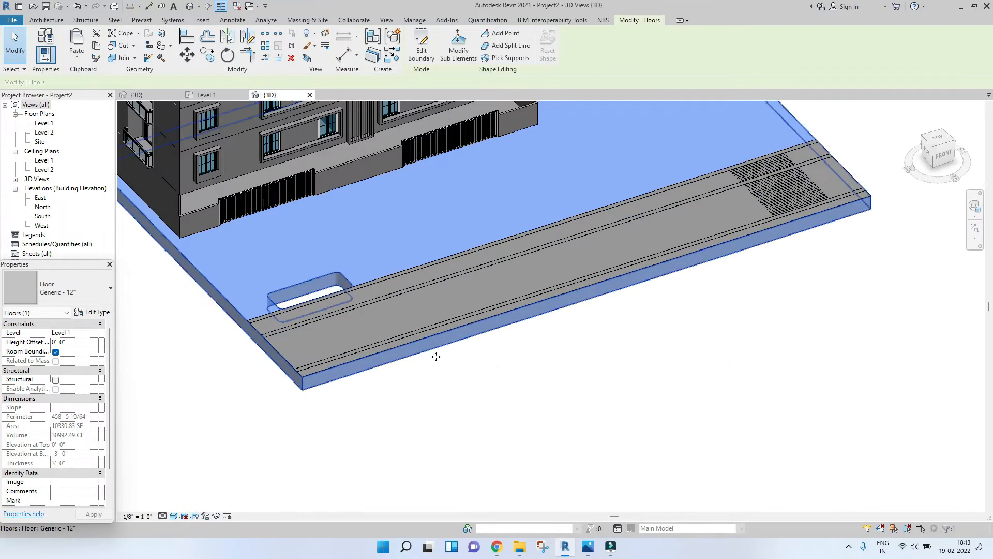
left_click(492, 464)
scroll(271, 294, "up", 5)
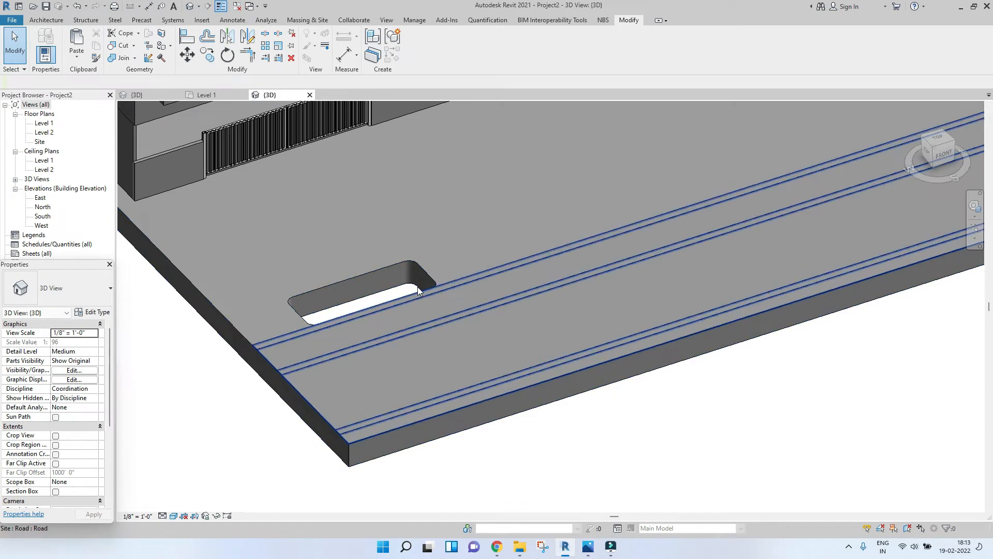
scroll(418, 290, "down", 3)
scroll(401, 317, "up", 4)
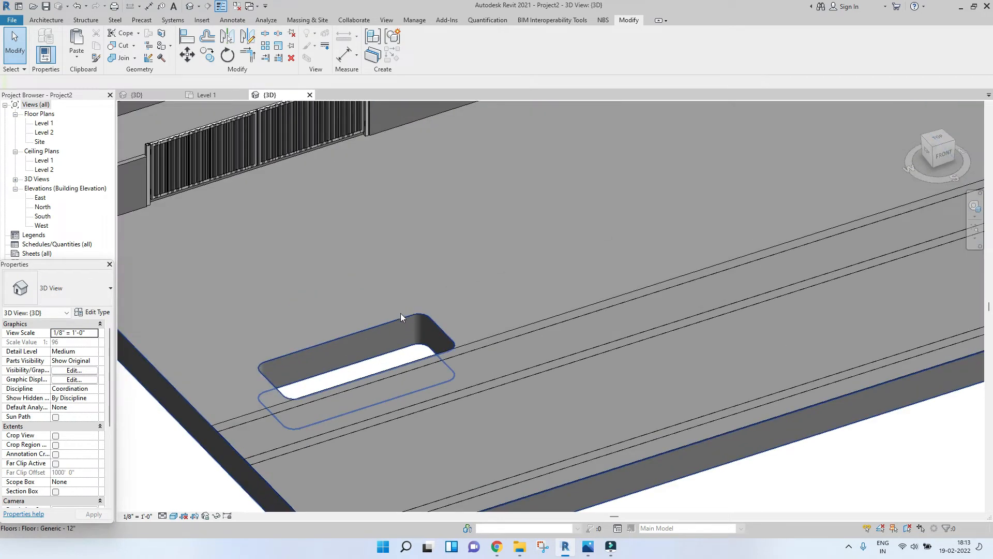
scroll(402, 317, "down", 5)
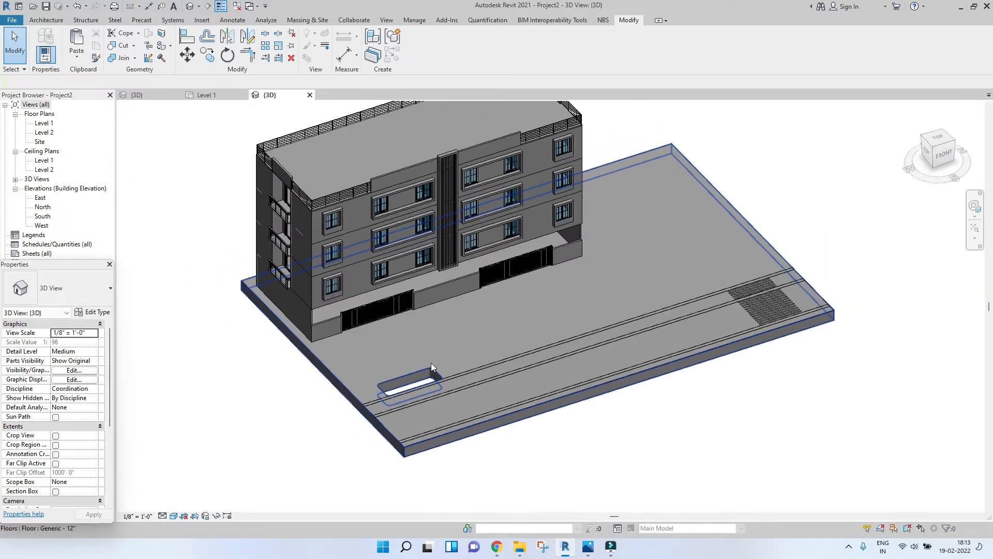
scroll(430, 362, "up", 1)
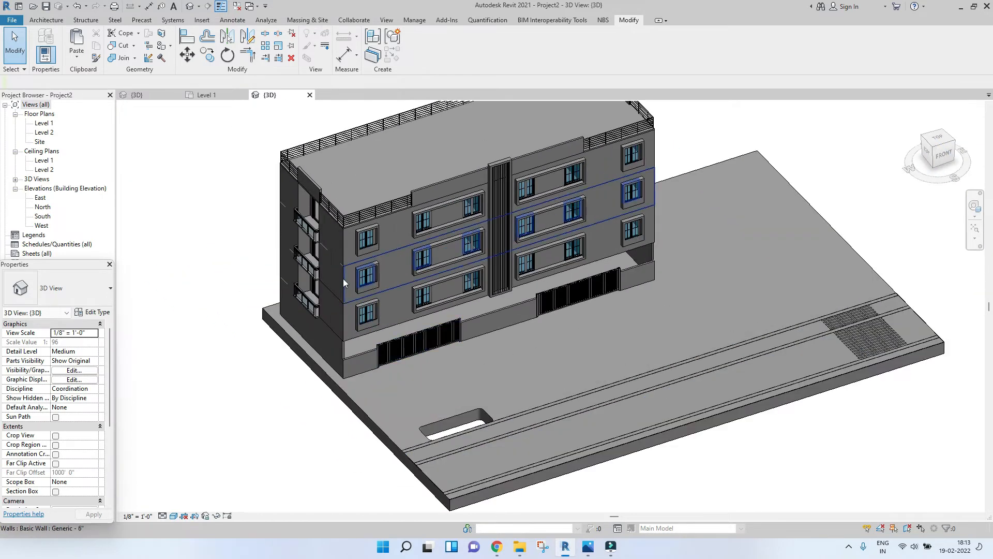
Step: Create a new family from the English-Imperial Profile template
left_click(13, 20)
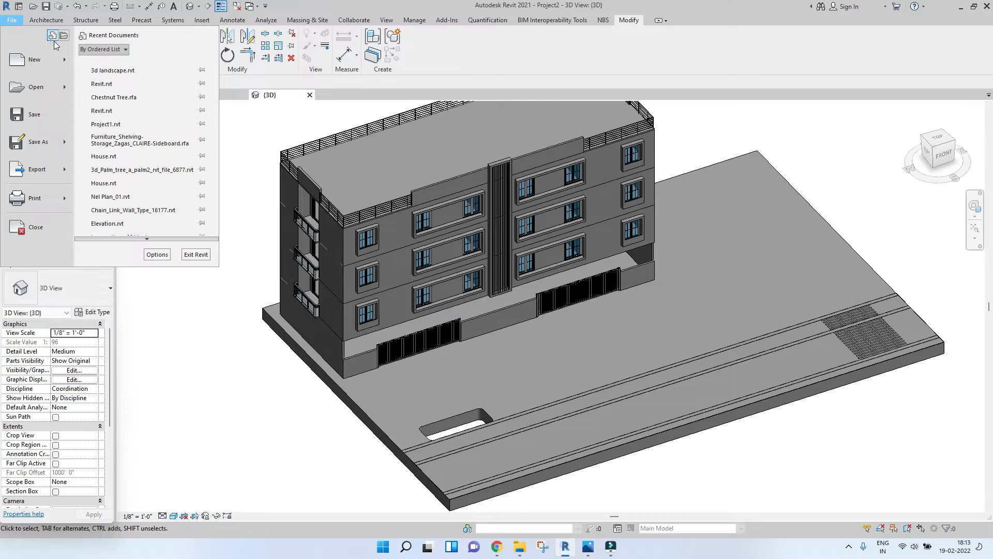
mouse_move(70, 61)
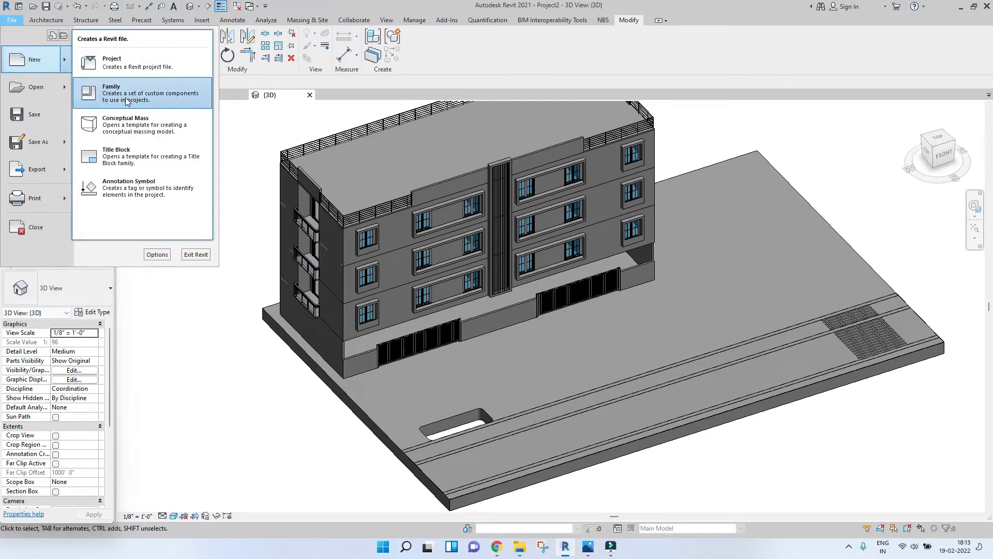
left_click(107, 94)
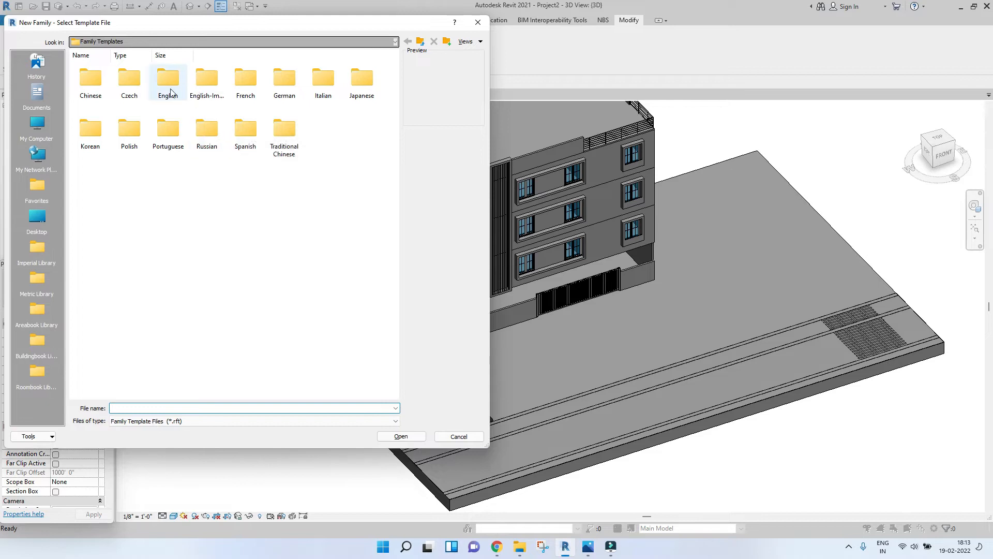
double_click(204, 84)
scroll(202, 233, "down", 5)
scroll(203, 232, "up", 5)
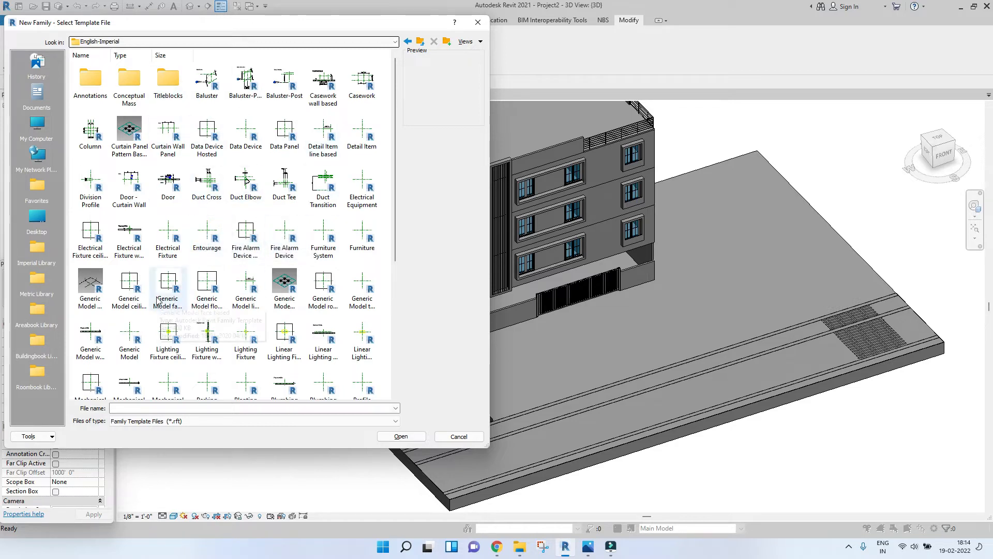
scroll(176, 290, "down", 5)
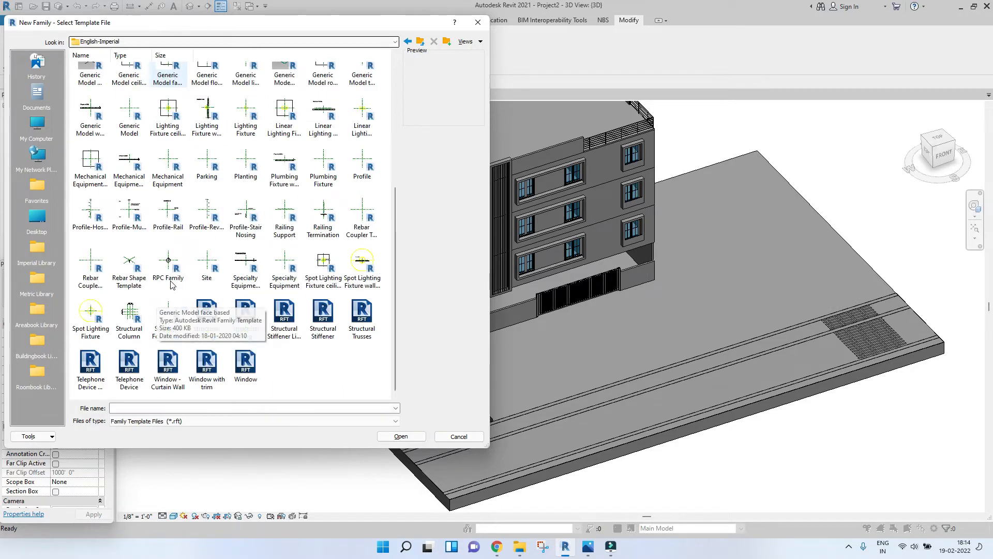
double_click(362, 163)
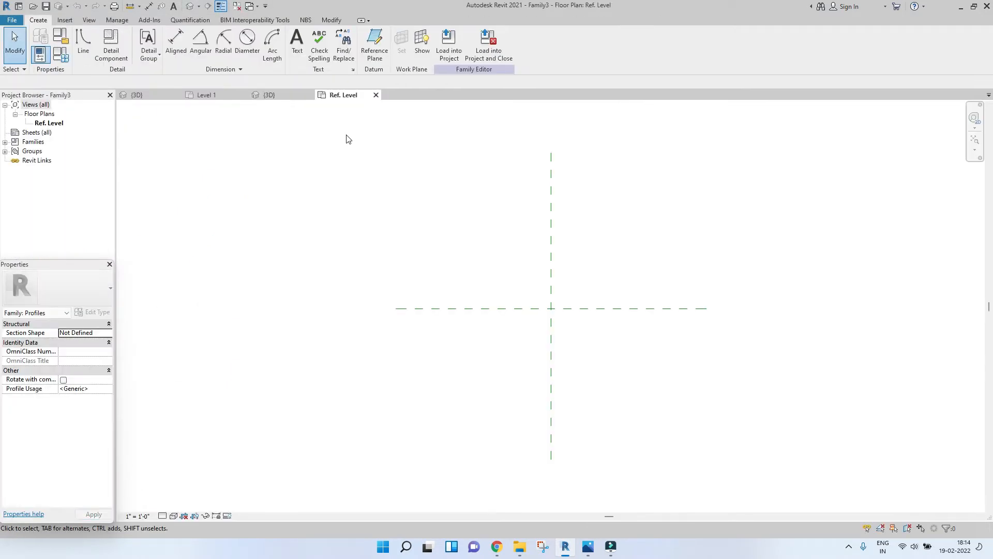
Step: Draw a closed rectangular profile about 6" wide and 8" tall from the reference planes' intersection
middle_click_drag(649, 273, 512, 293)
middle_click_drag(464, 261, 413, 268)
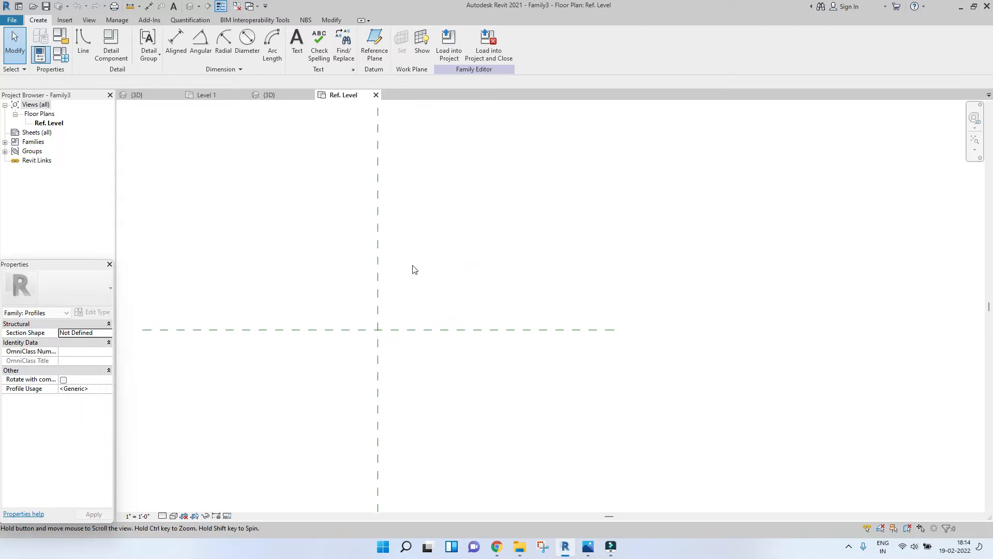
left_click(84, 47)
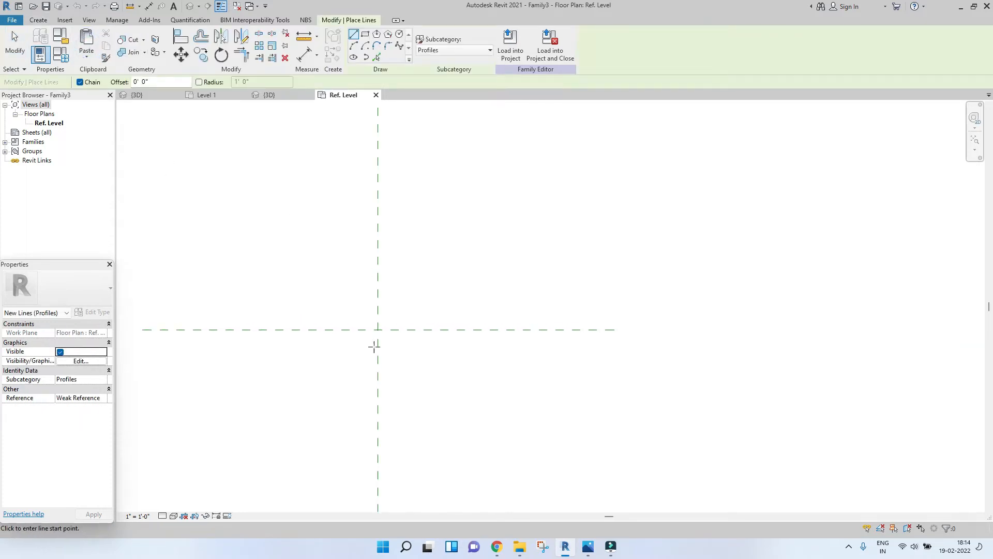
left_click(379, 329)
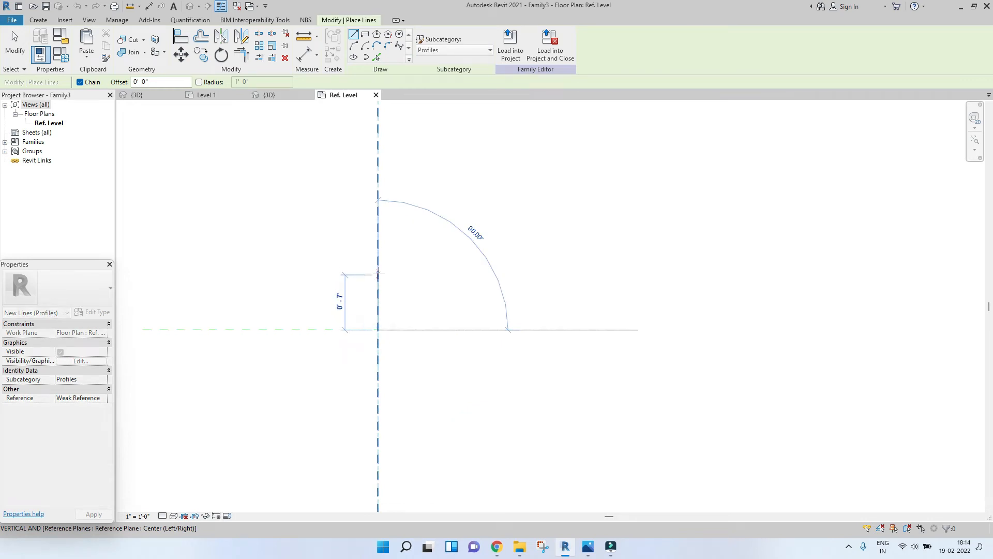
left_click(378, 266)
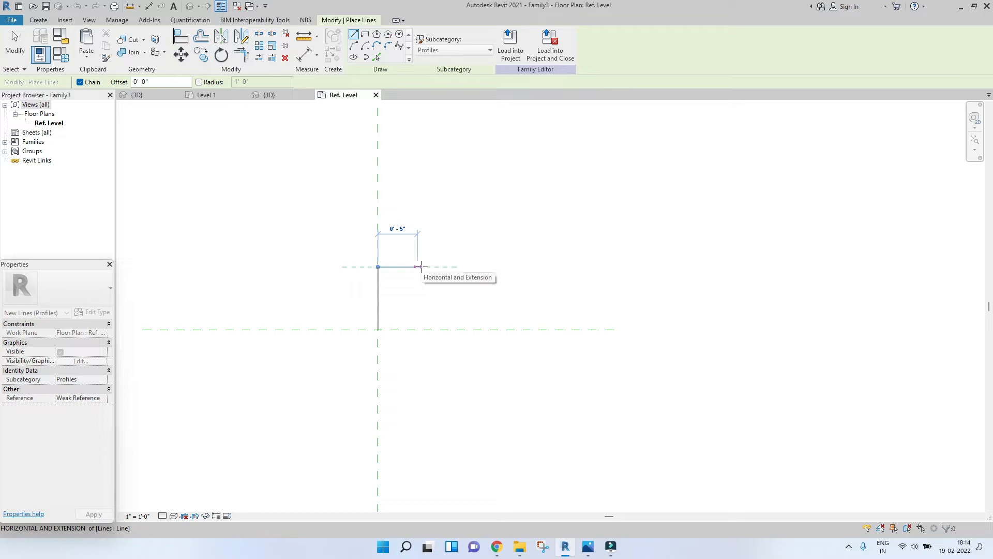
left_click(425, 267)
left_click(426, 330)
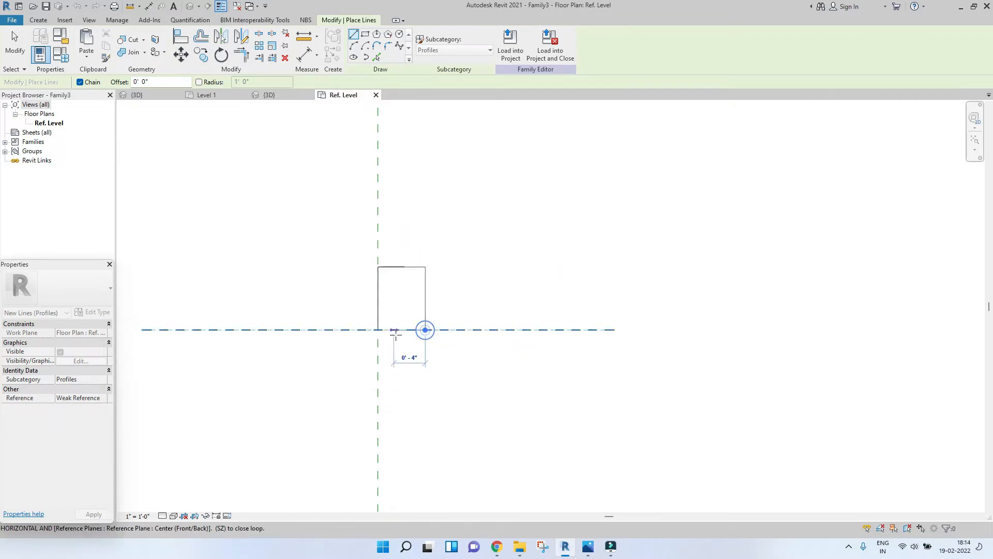
left_click(378, 330)
key("Escape")
key("Escape")
scroll(439, 317, "up", 2)
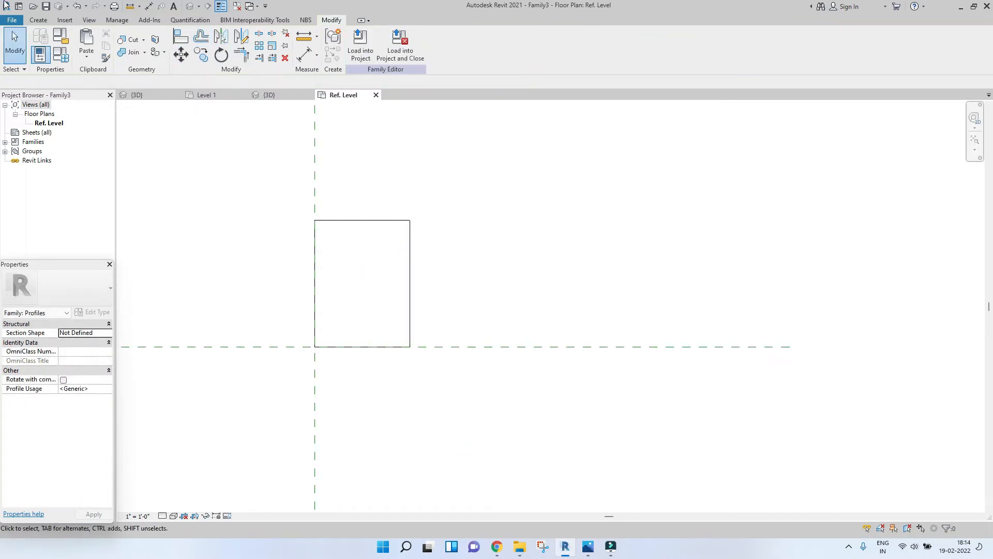
left_click(36, 20)
left_click(76, 56)
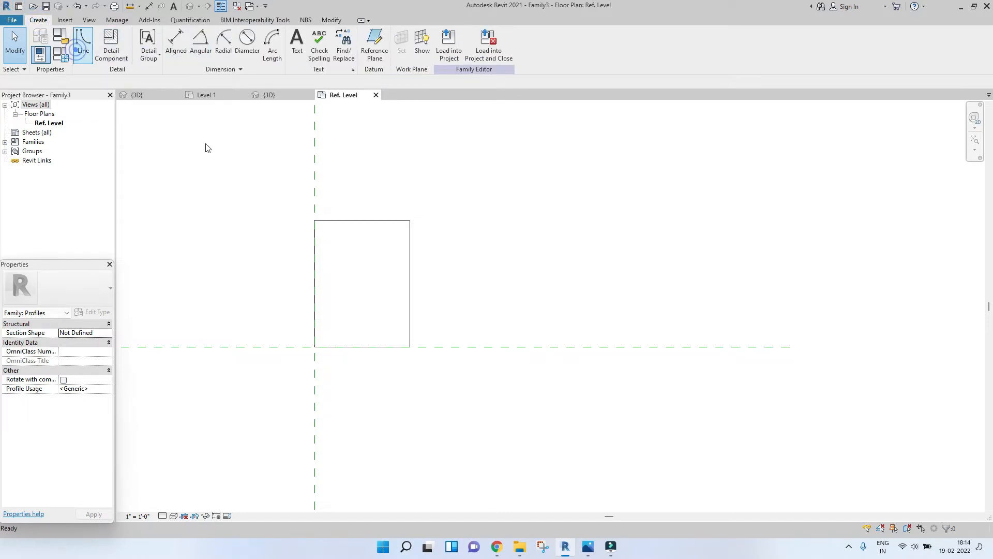
left_click(410, 247)
left_click(383, 221)
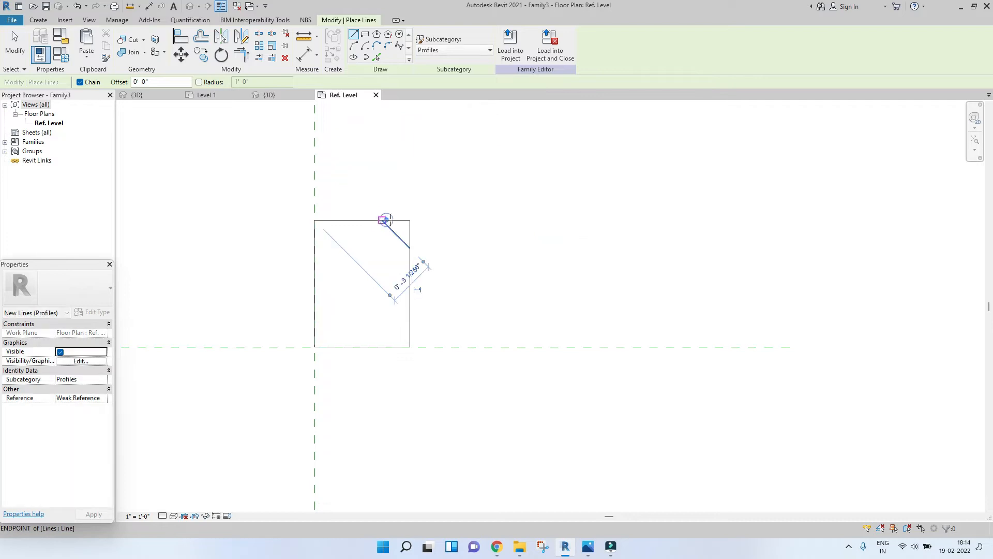
key("Escape")
key("Escape")
left_click(397, 234)
key("Delete")
Step: Round the profile's top-right corner with a fillet arc
left_click(44, 21)
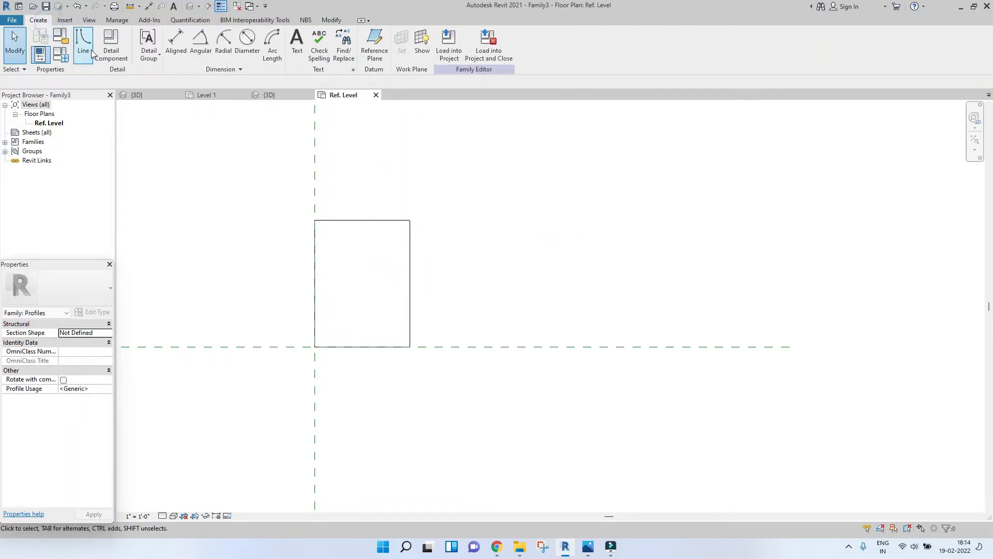
left_click(78, 55)
left_click(355, 46)
left_click(412, 247)
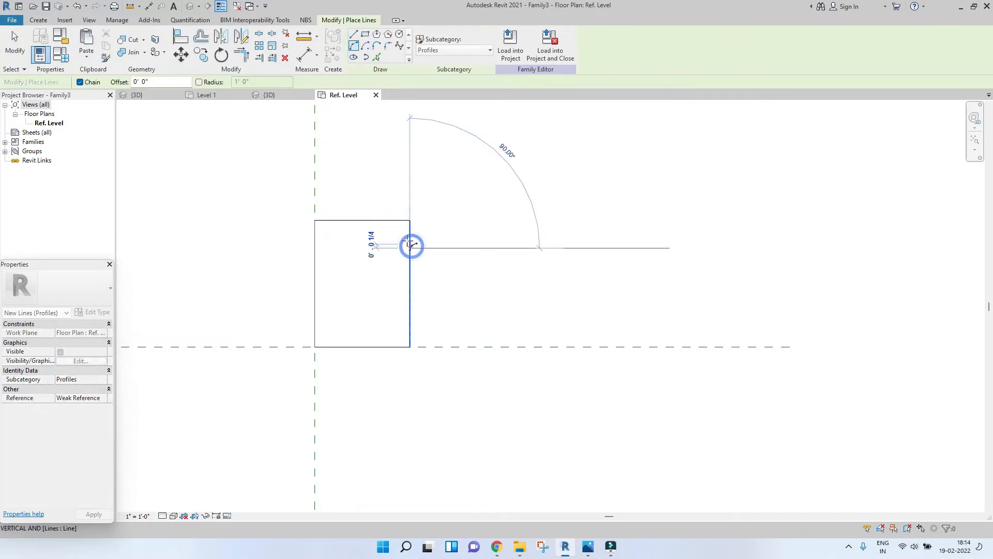
left_click(383, 220)
scroll(402, 230, "up", 5)
left_click(392, 220)
scroll(392, 220, "down", 5)
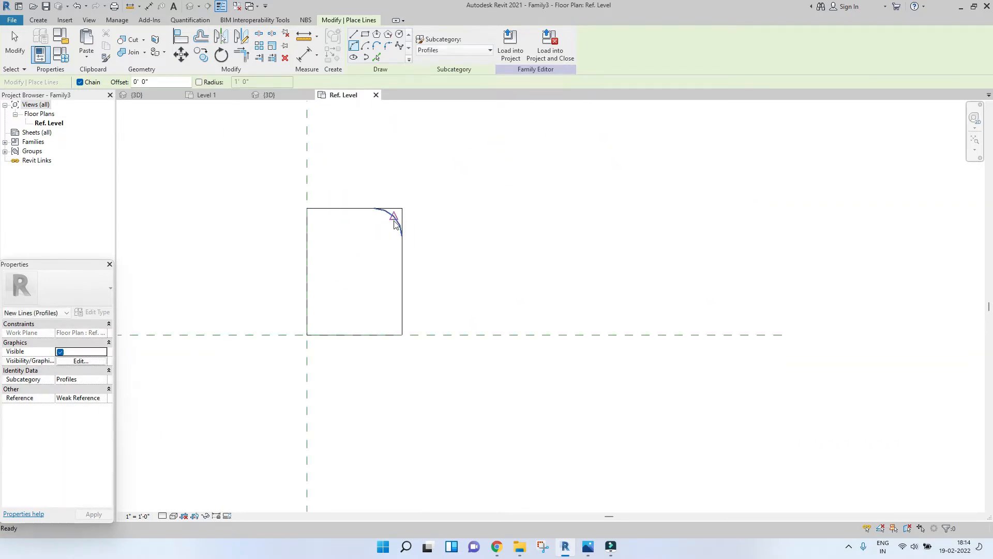
key("Escape")
key("Escape")
Step: Trim the profile's top and right edges to the corner arc
left_click(345, 204)
left_click(386, 211)
left_click(385, 210)
left_click(404, 255)
scroll(402, 230, "down", 3)
key("Escape")
left_click_drag(305, 194, 526, 374)
left_click_drag(304, 205, 429, 338)
key("Escape")
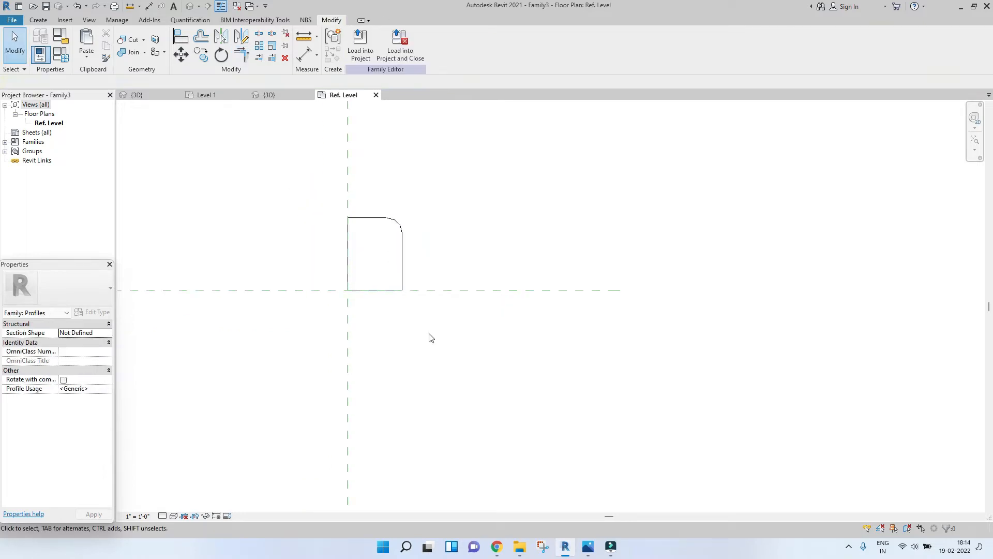
scroll(341, 226, "up", 2)
left_click_drag(334, 187, 548, 443)
left_click(546, 441)
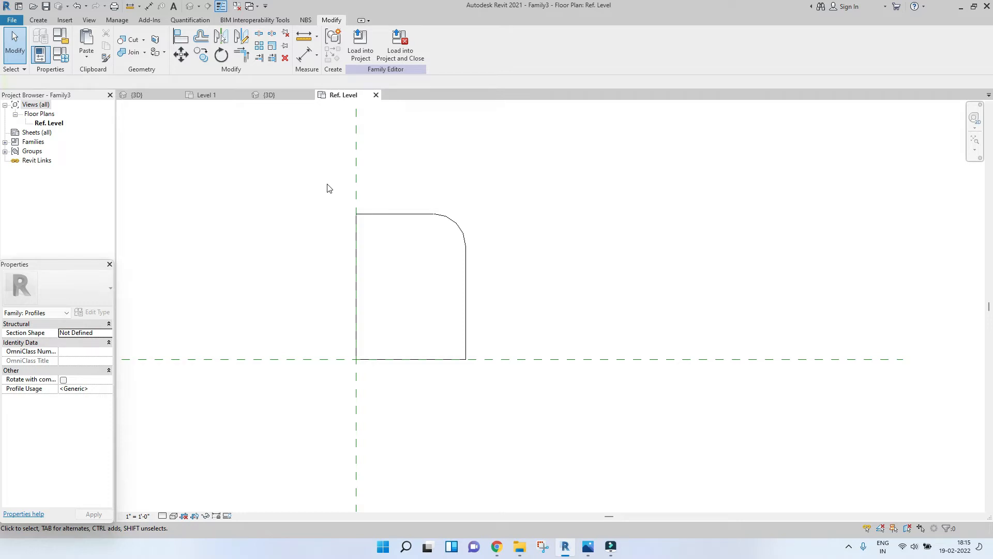
left_click_drag(339, 206, 515, 396)
left_click(515, 395)
scroll(417, 273, "down", 3)
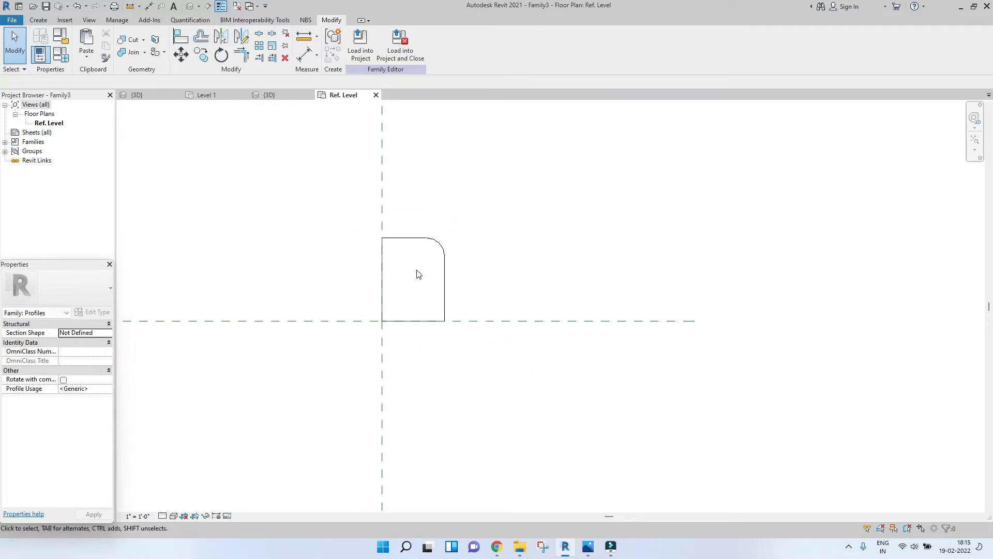
scroll(417, 276, "down", 2)
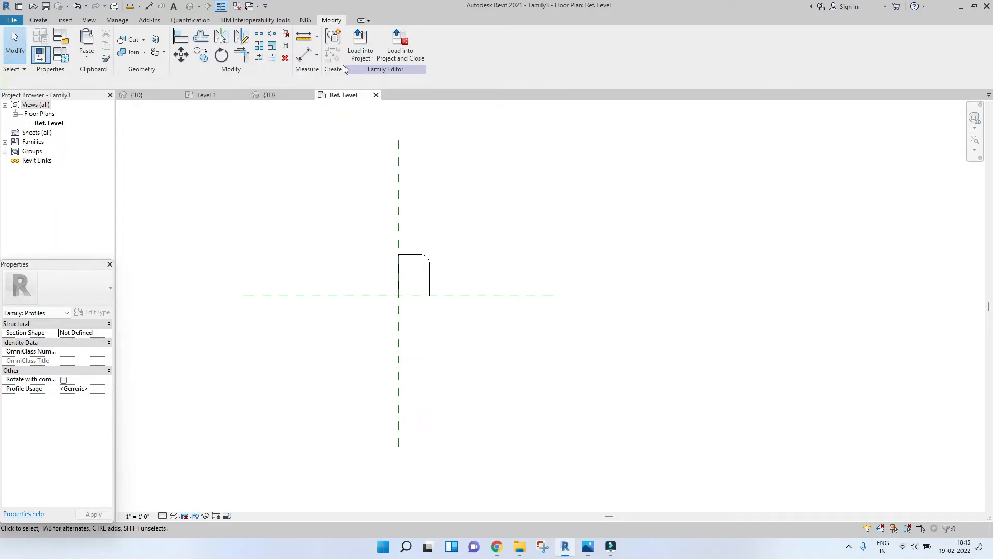
left_click(15, 19)
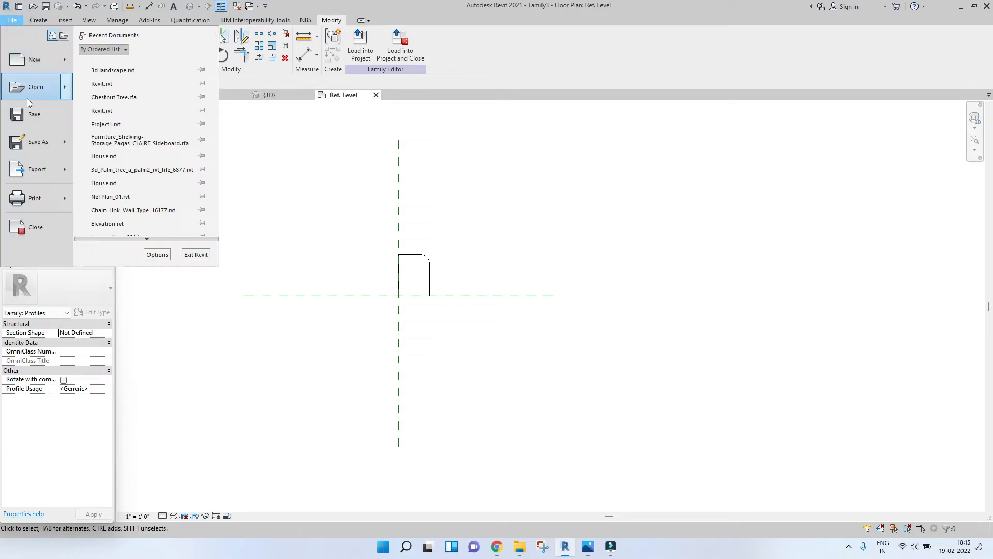
left_click(33, 143)
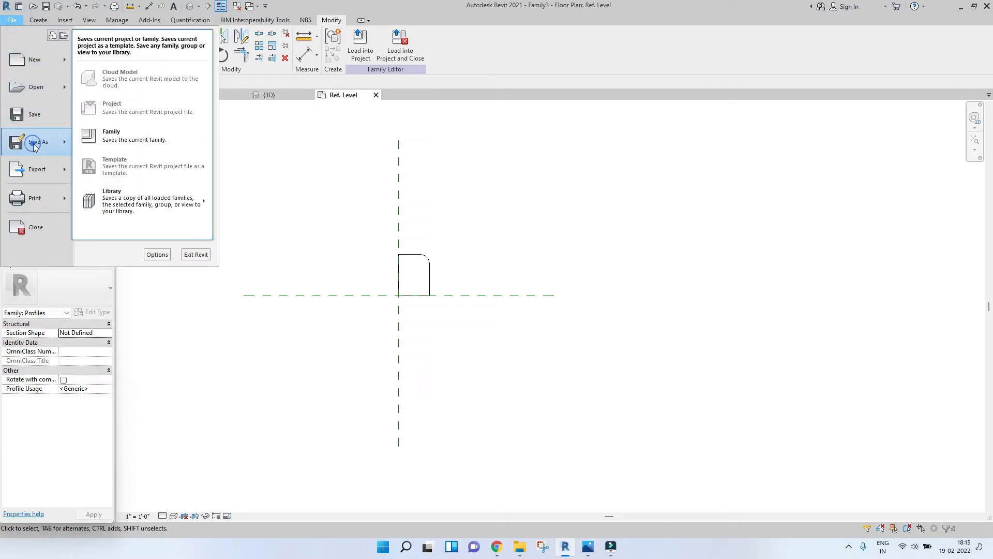
left_click(124, 137)
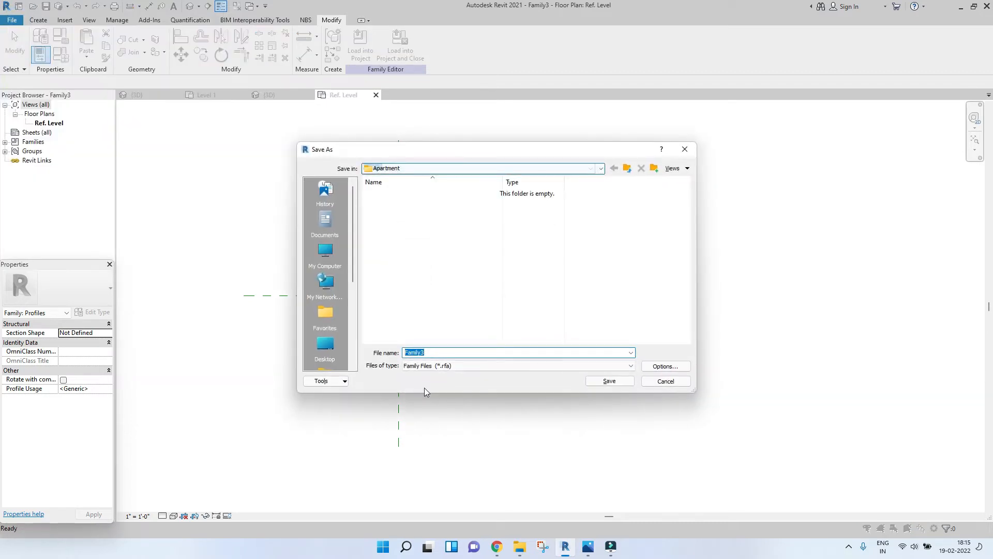
left_click(656, 385)
Step: Load the rounded profile family into Project2
left_click_drag(377, 238, 480, 346)
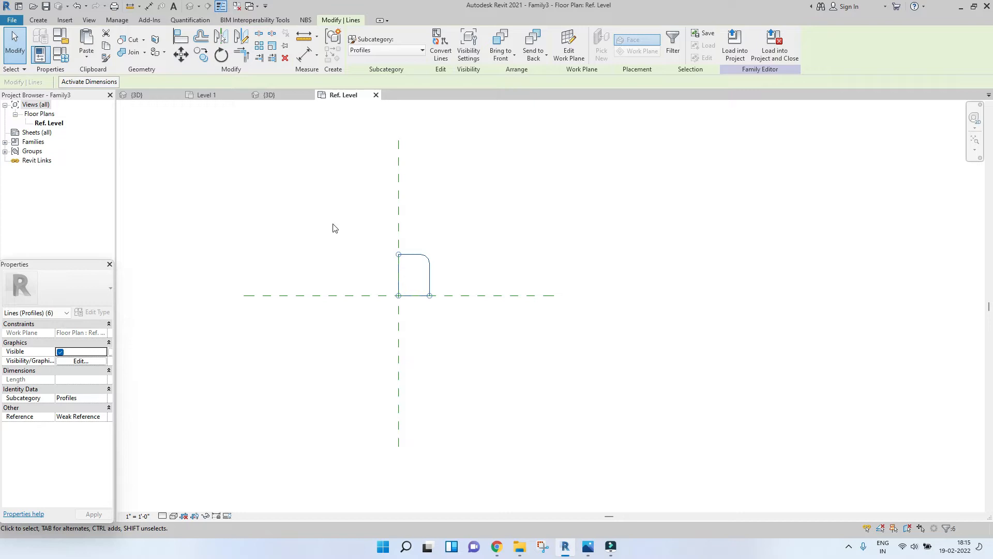
left_click(550, 215)
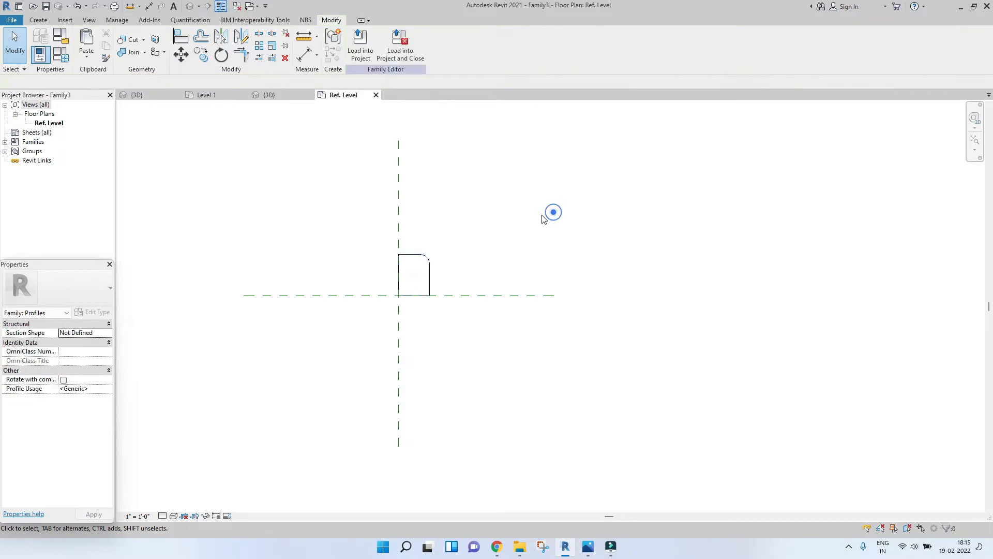
left_click(366, 50)
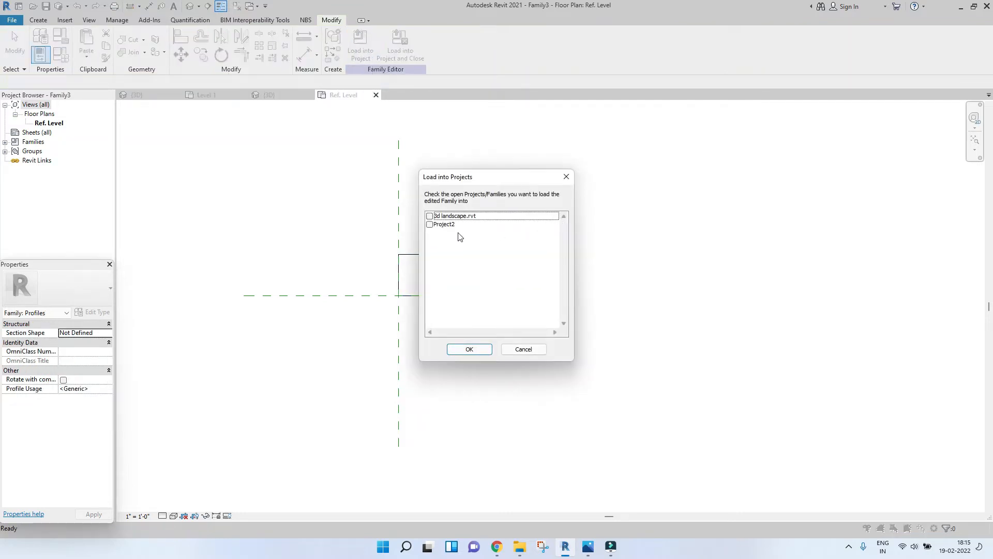
left_click(429, 225)
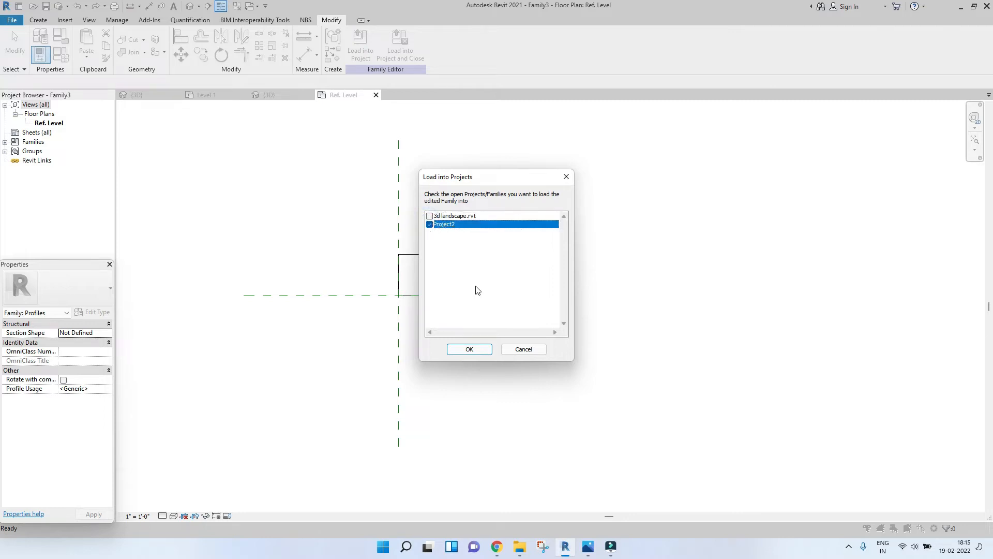
left_click(469, 349)
scroll(423, 269, "down", 5)
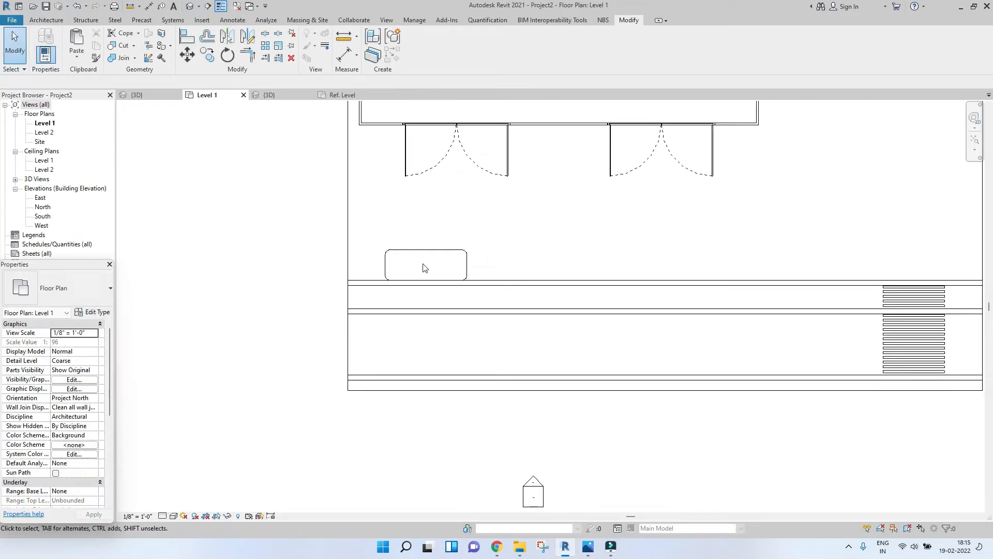
Step: Start the Slab Edge tool in the 3D view using the Thickened 24" x 12" type
left_click(266, 95)
scroll(456, 439, "up", 3)
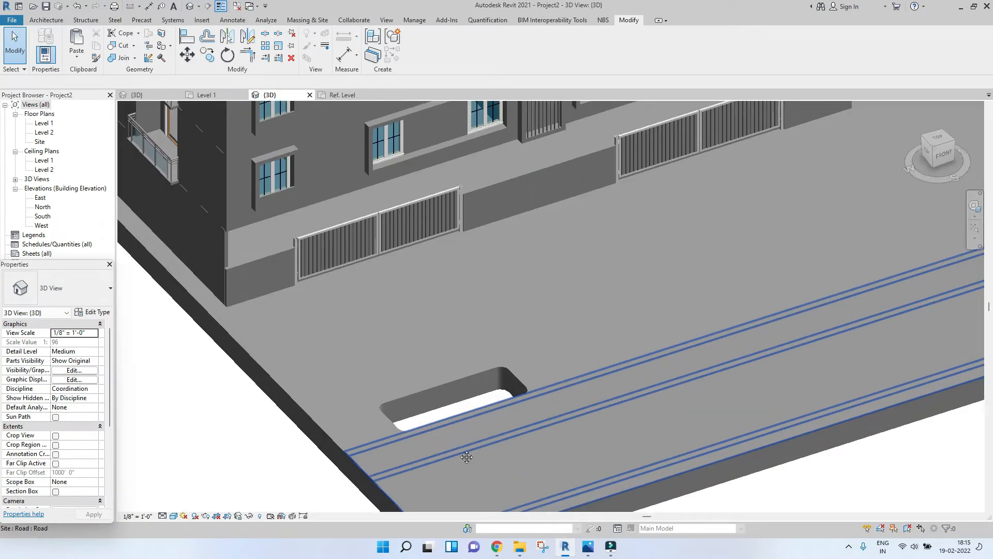
scroll(438, 424, "up", 2)
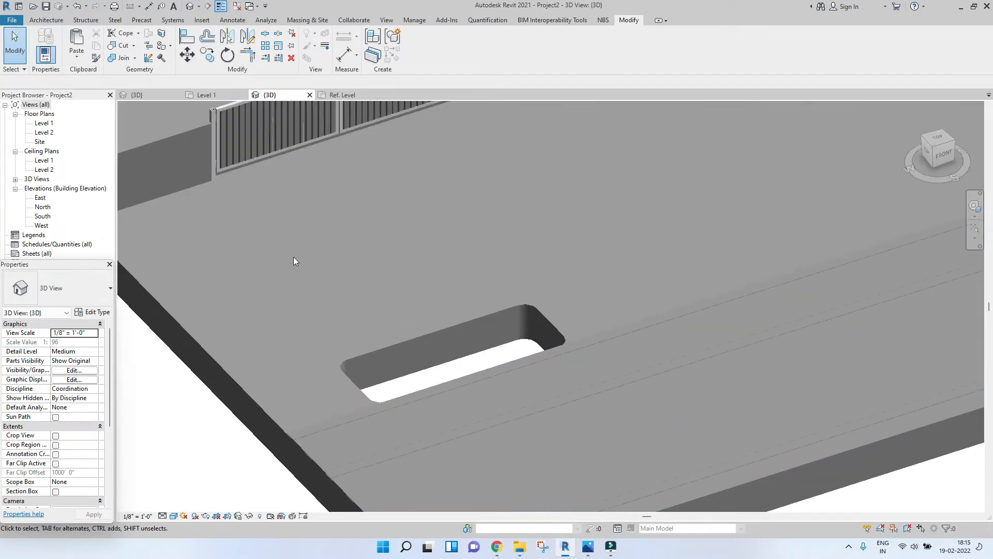
left_click(46, 20)
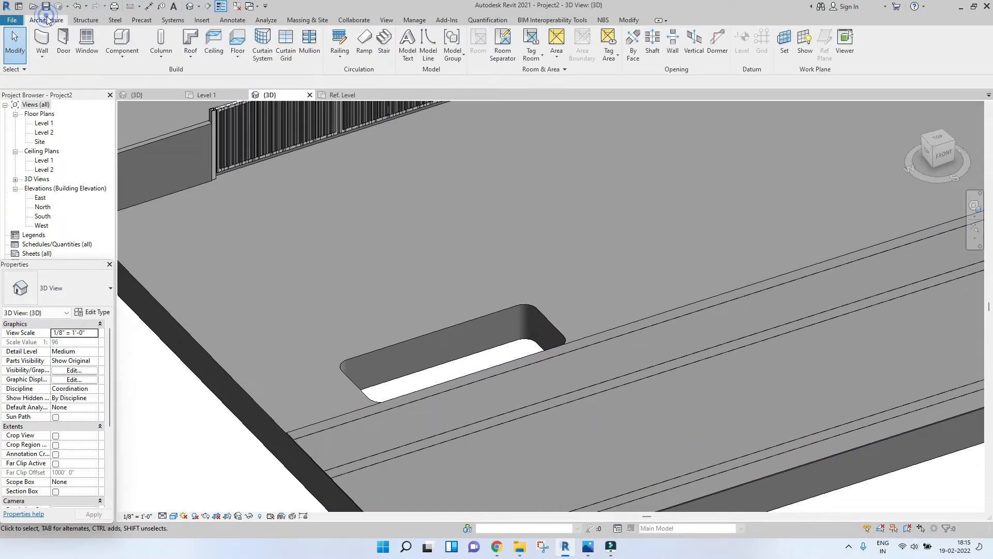
left_click(238, 58)
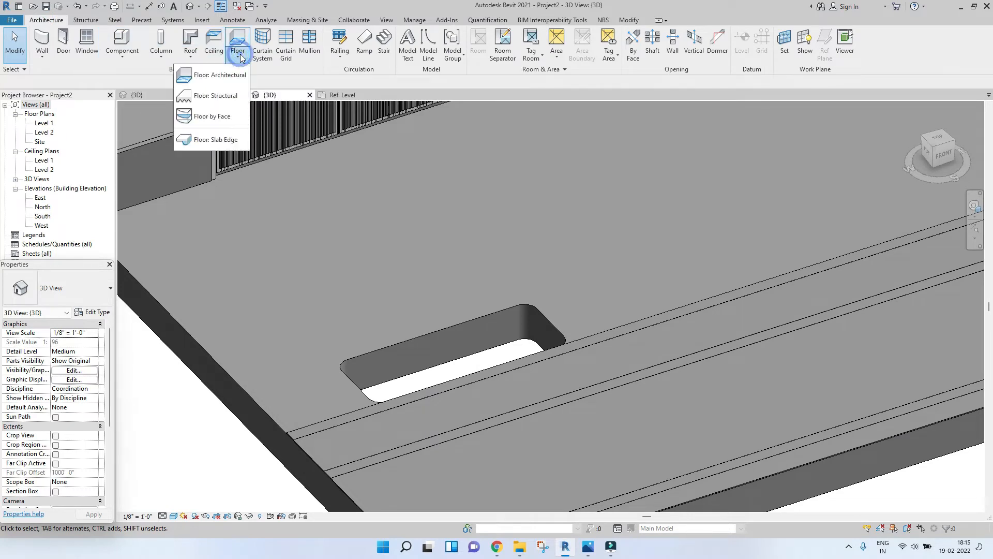
left_click(232, 140)
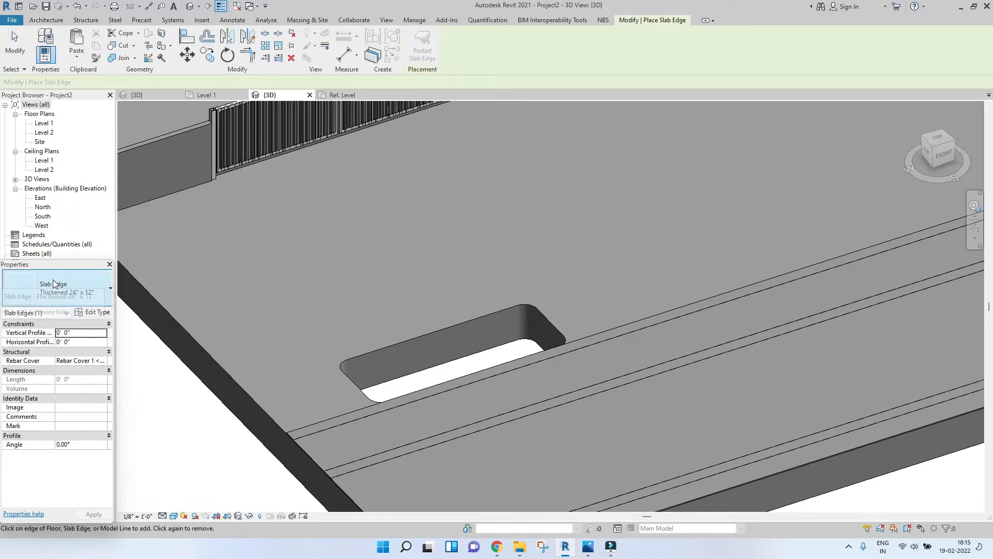
left_click(54, 285)
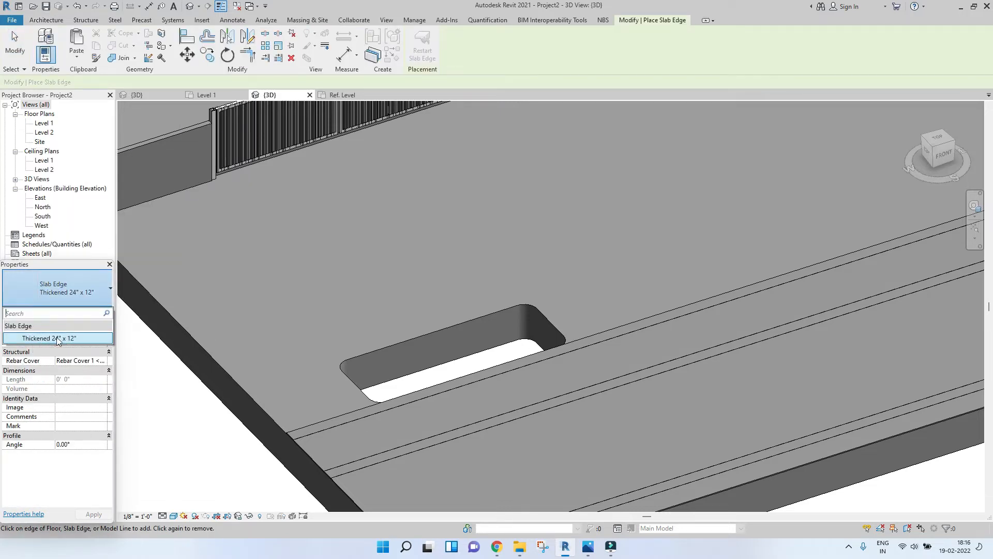
left_click(38, 338)
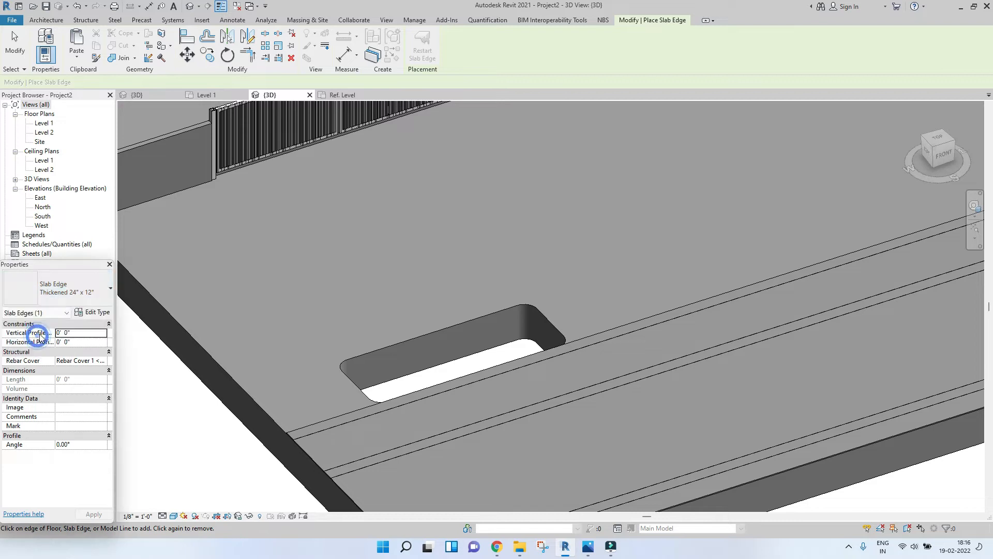
Step: Duplicate the slab edge type and name the new type Curb
left_click(64, 291)
left_click(64, 291)
left_click(88, 313)
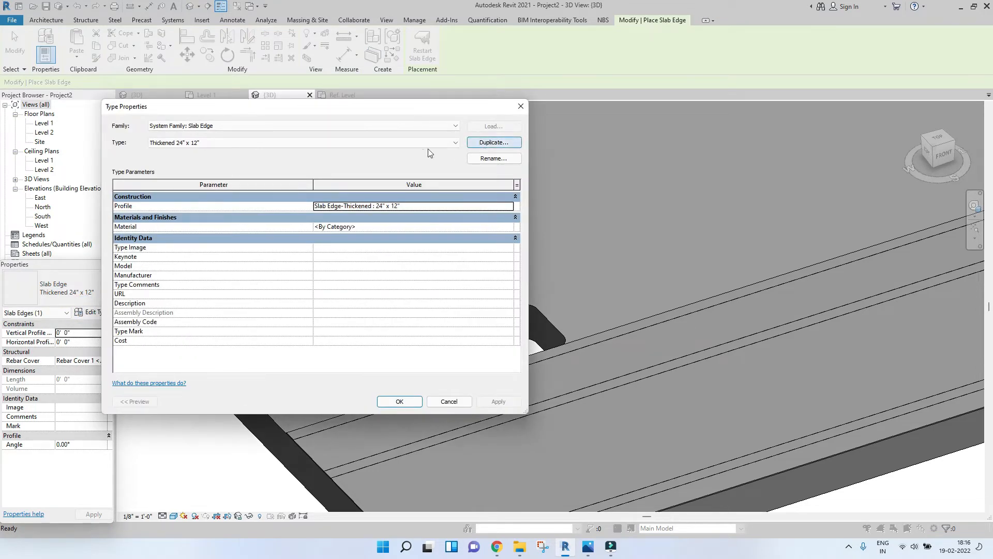
left_click(487, 145)
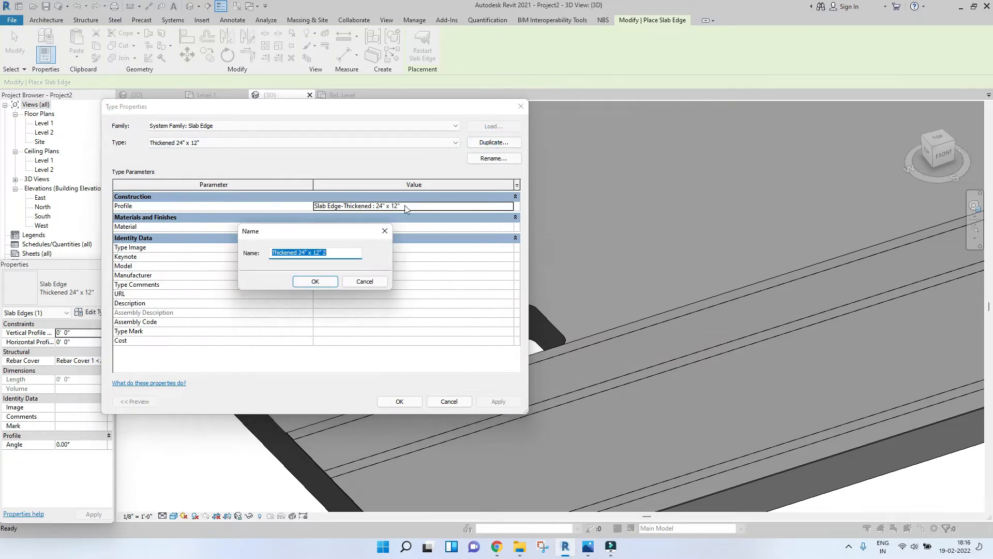
key("Return")
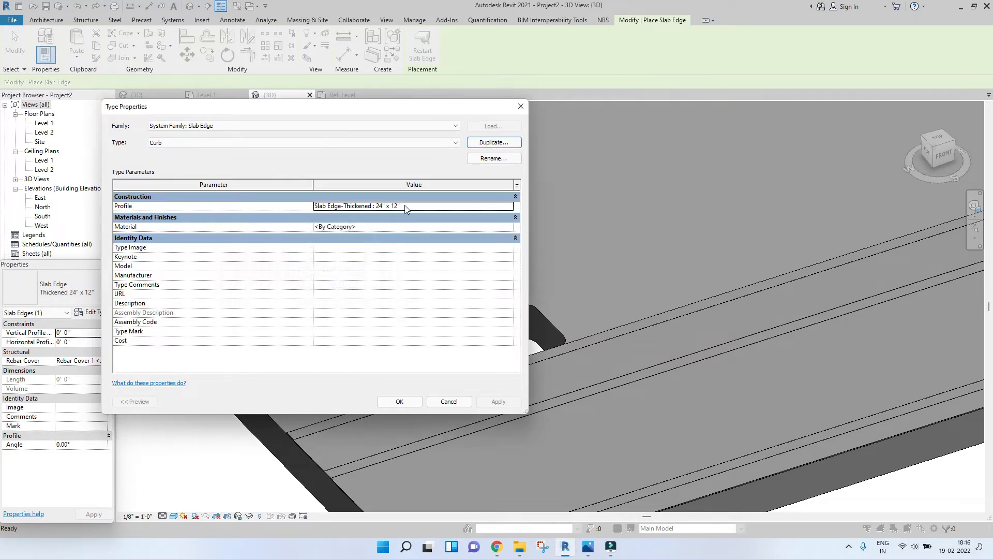
Step: Set the Curb type's profile to Family3 : Family3 and accept the type properties
left_click(510, 206)
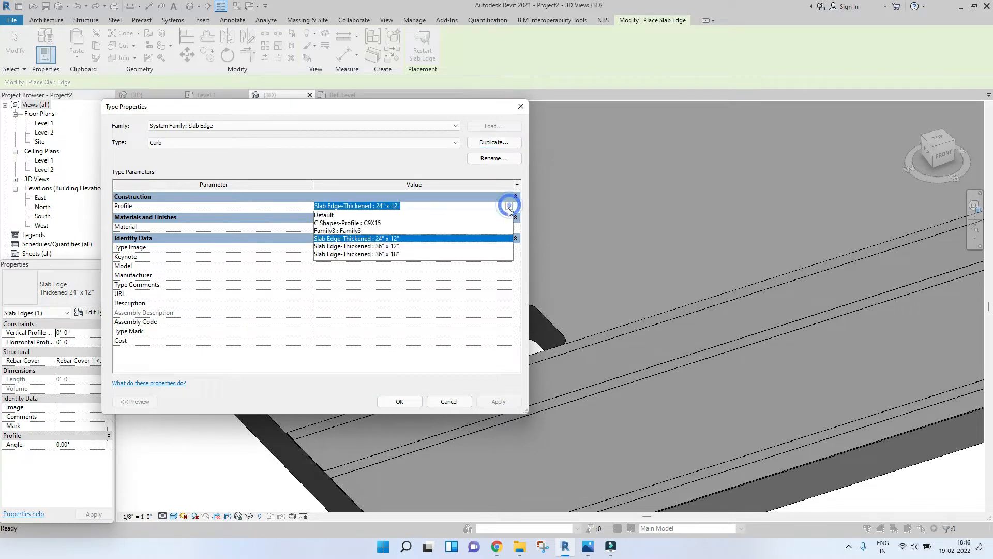
left_click(332, 231)
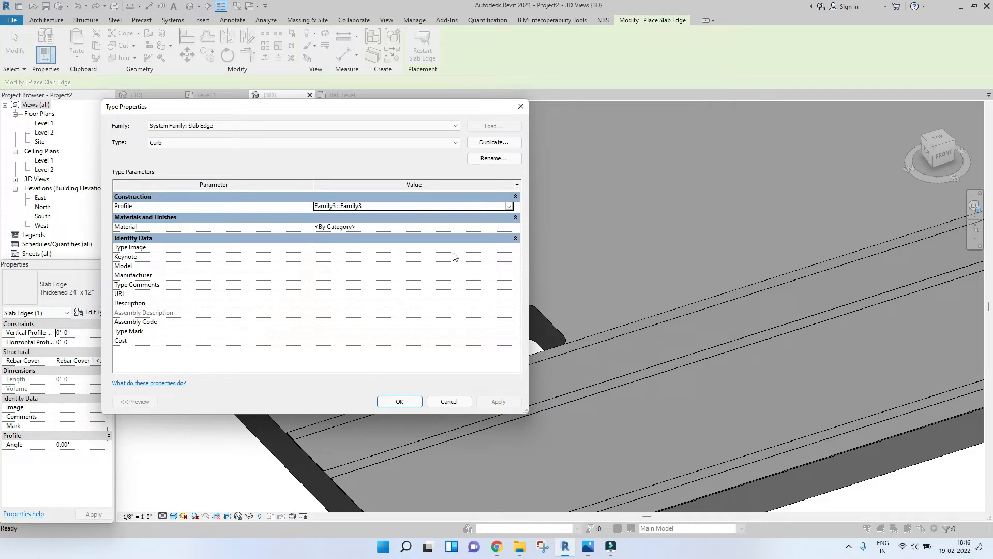
left_click(411, 403)
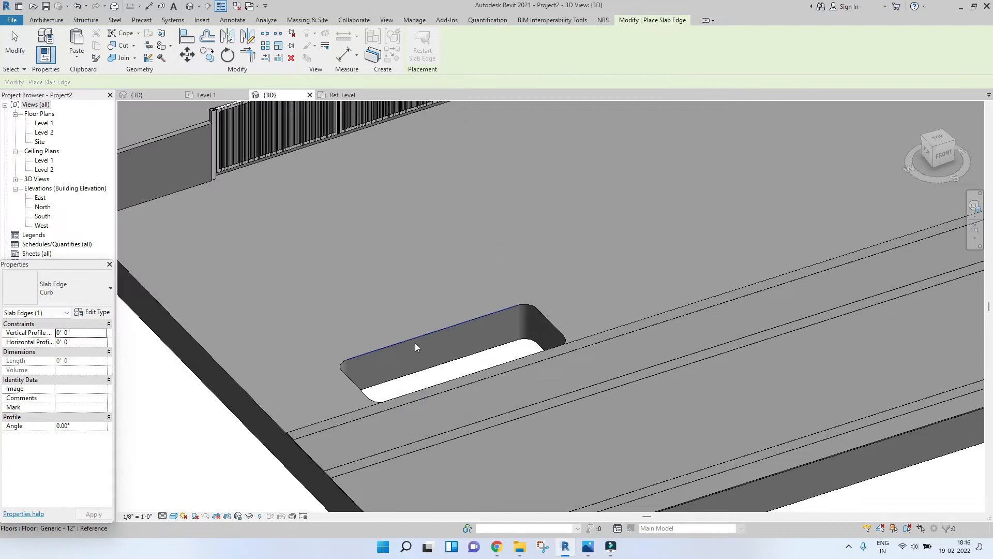
Step: Place the Curb slab edge along the top edges of the cut-out in the slab
scroll(354, 346, "up", 3)
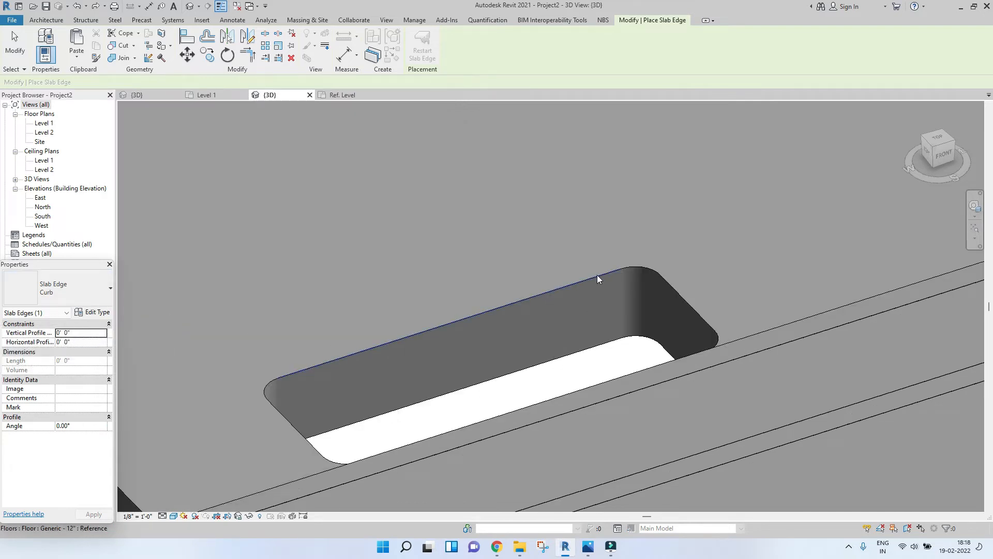
left_click(550, 291)
scroll(569, 282, "up", 2)
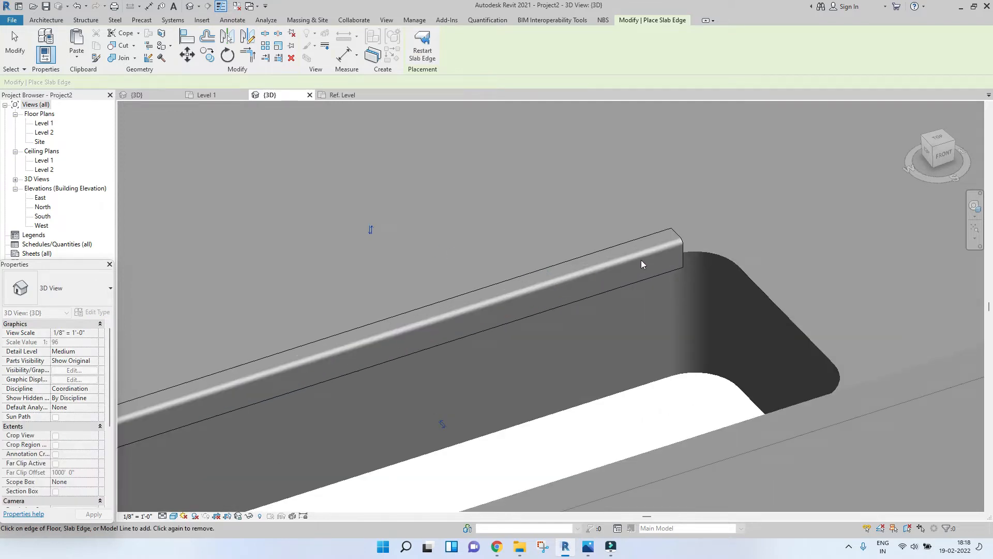
left_click(759, 292)
scroll(758, 279, "down", 3)
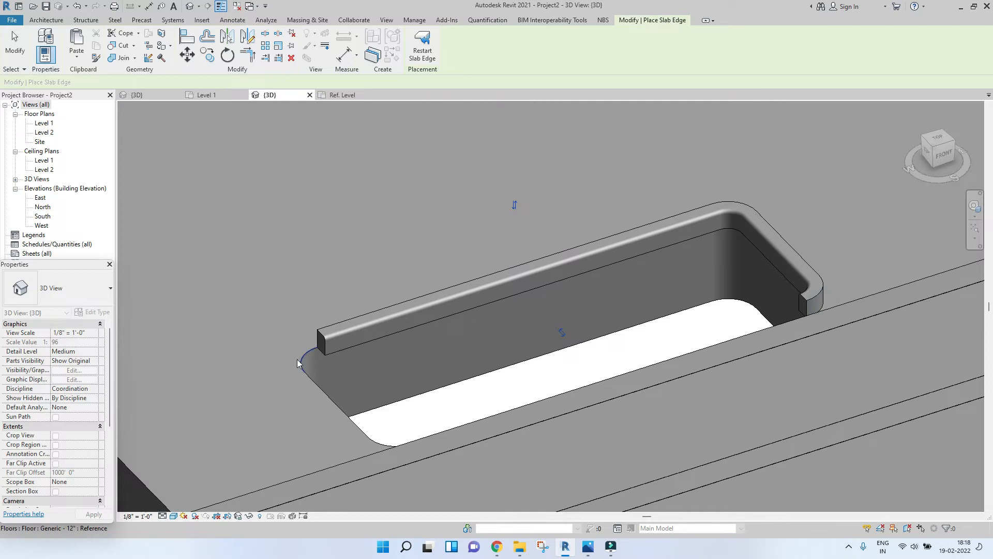
left_click(314, 380)
Step: Add the curb along the remaining end edge of the cut-out and finish the Slab Edge tool
scroll(519, 364, "down", 2)
middle_click_drag(585, 377, 397, 289, "shift")
scroll(526, 248, "up", 1)
scroll(527, 250, "up", 5)
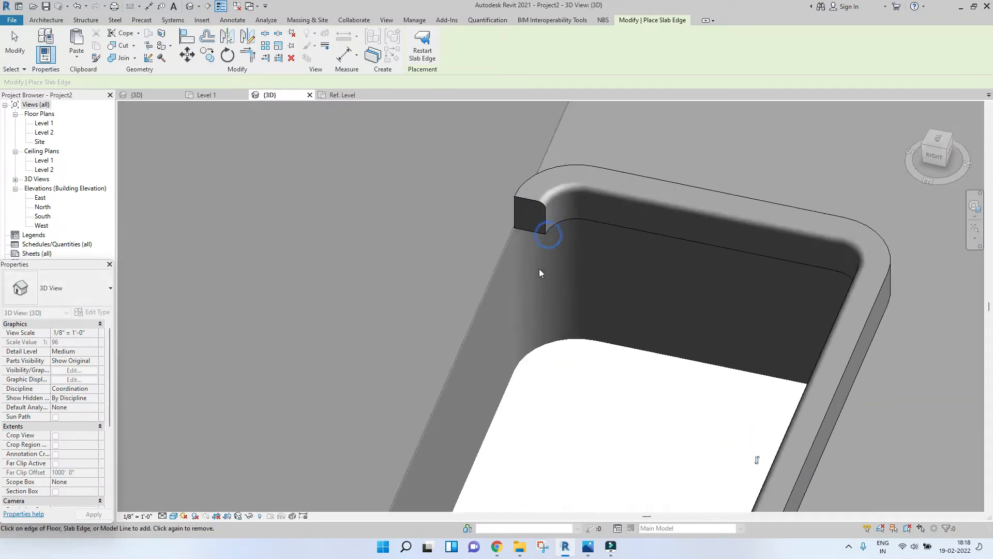
left_click(505, 221)
scroll(542, 218, "down", 5)
middle_click_drag(585, 363, 683, 398, "shift")
scroll(637, 367, "down", 3)
middle_click_drag(541, 399, 869, 405, "shift")
key("Escape")
key("Escape")
Step: Inspect the curb around the cut-out from several angles
scroll(702, 360, "down", 2)
middle_click_drag(703, 361, 622, 311, "shift")
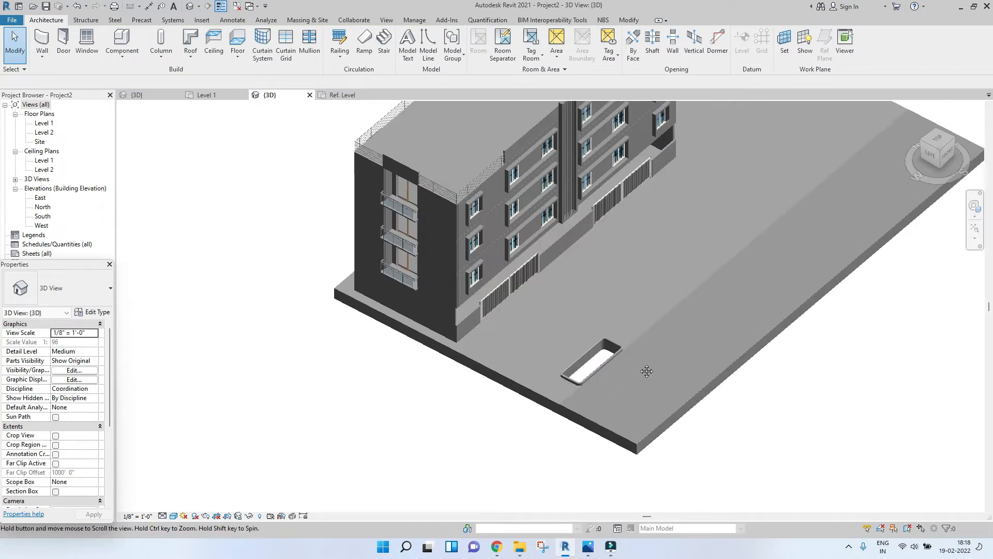
scroll(622, 311, "up", 8)
scroll(595, 298, "up", 5)
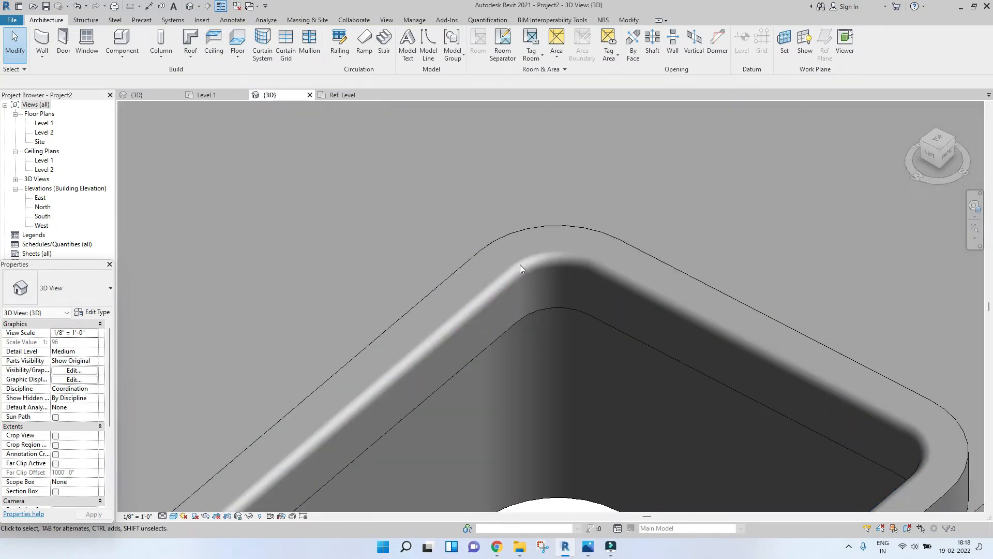
scroll(550, 259, "down", 5)
middle_click_drag(584, 367, 360, 388, "shift")
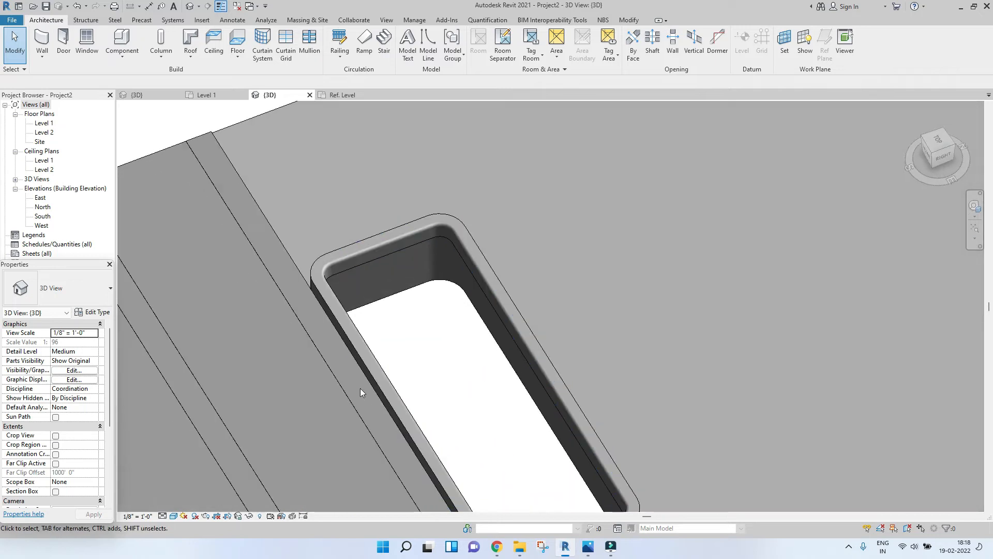
scroll(355, 326, "down", 2)
middle_click_drag(321, 325, 455, 329, "shift")
middle_click_drag(458, 288, 439, 310)
scroll(440, 309, "up", 3)
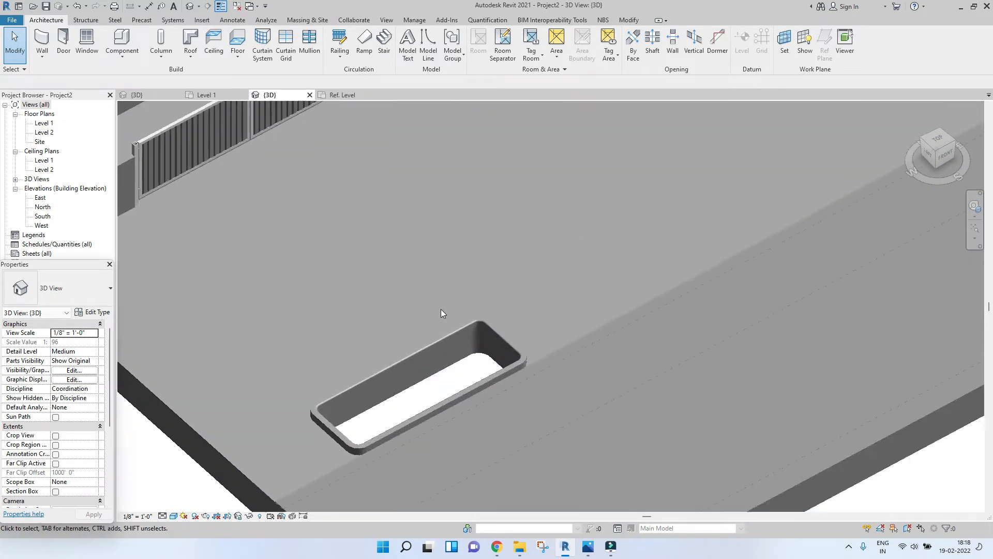
scroll(415, 327, "down", 3)
scroll(424, 343, "down", 4)
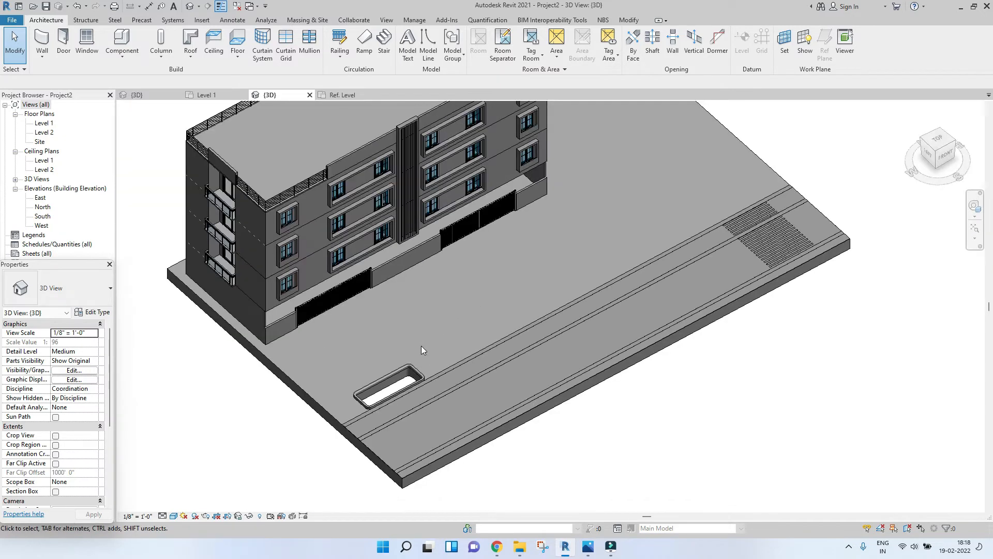
scroll(453, 353, "up", 4)
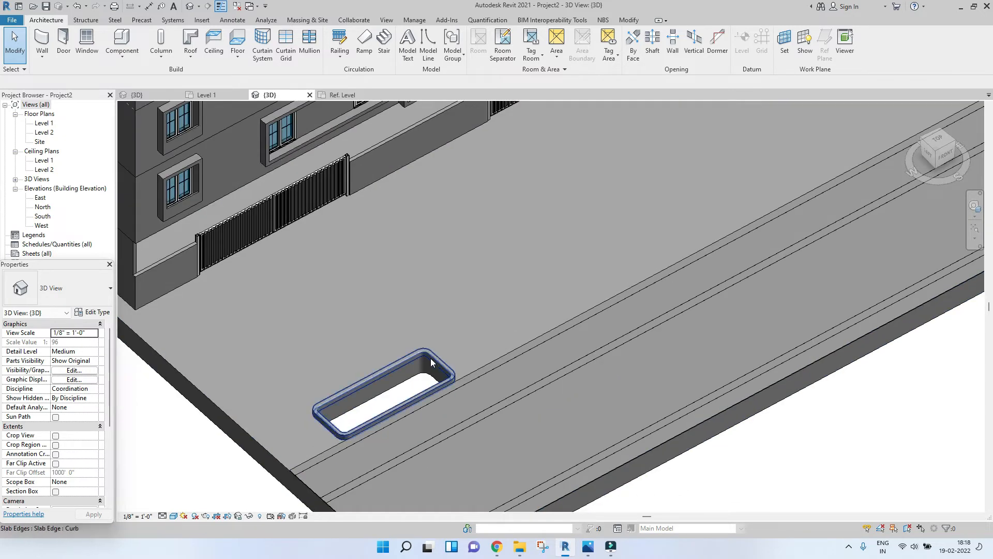
scroll(431, 360, "down", 3)
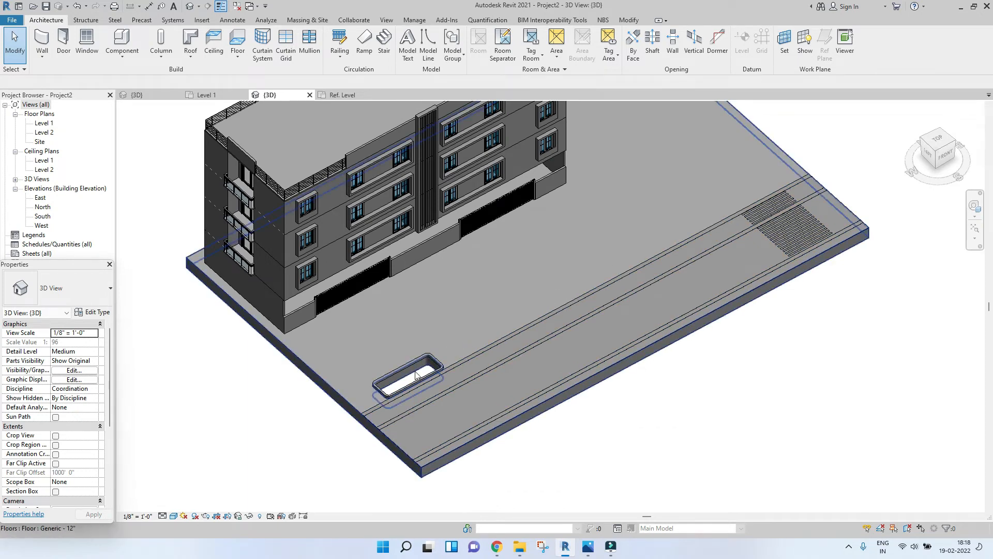
scroll(416, 375, "up", 5)
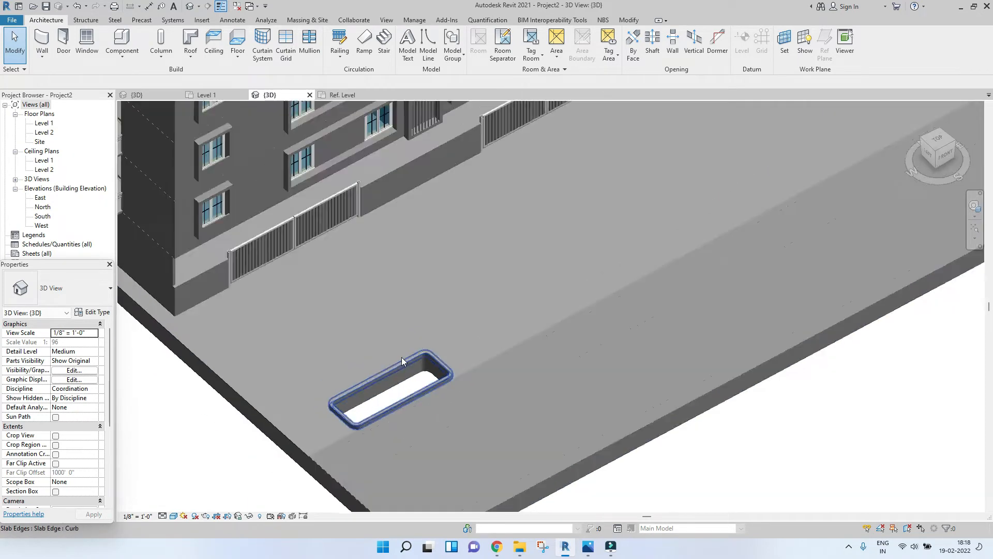
Step: Open the site floor's boundary sketch for editing in a top view
scroll(403, 361, "down", 6)
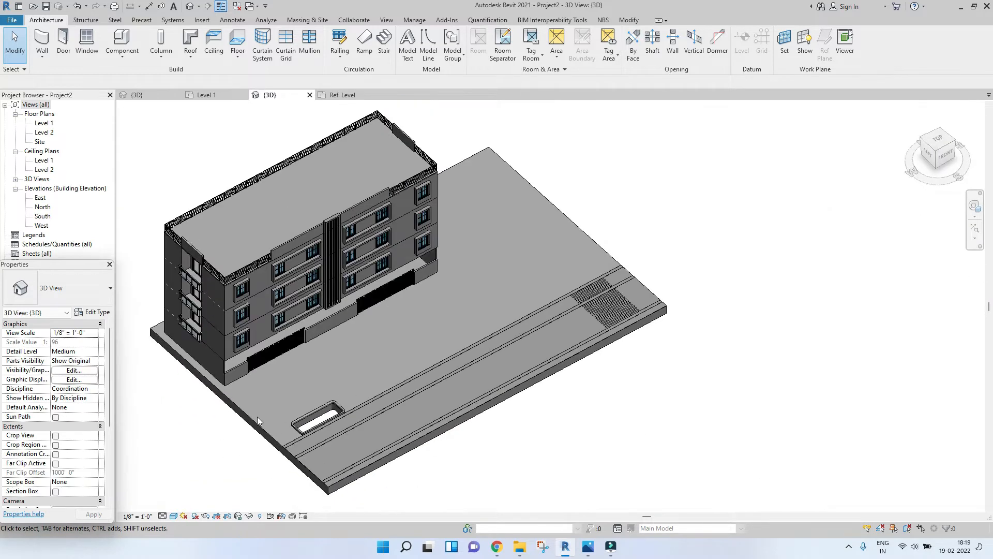
left_click(258, 420)
left_click_drag(935, 143, 839, 172)
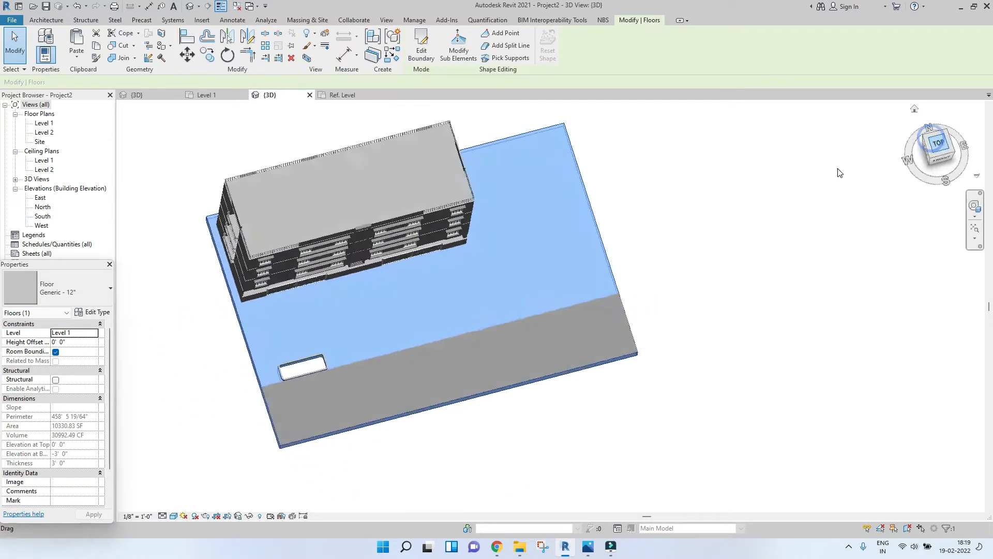
left_click(422, 50)
middle_click_drag(492, 224, 410, 206)
scroll(410, 195, "down", 2)
scroll(437, 222, "up", 2)
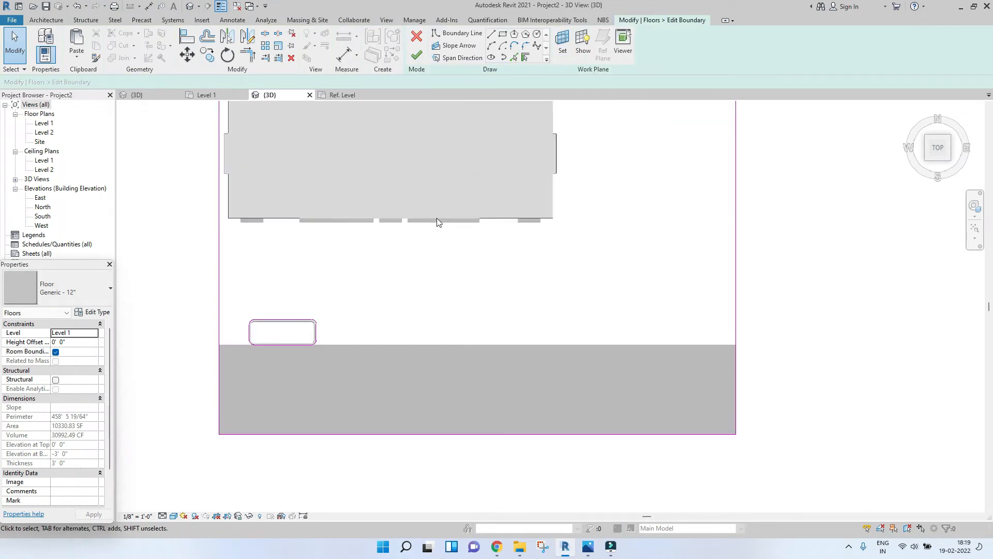
scroll(309, 339, "up", 2)
middle_click_drag(290, 320, 285, 309)
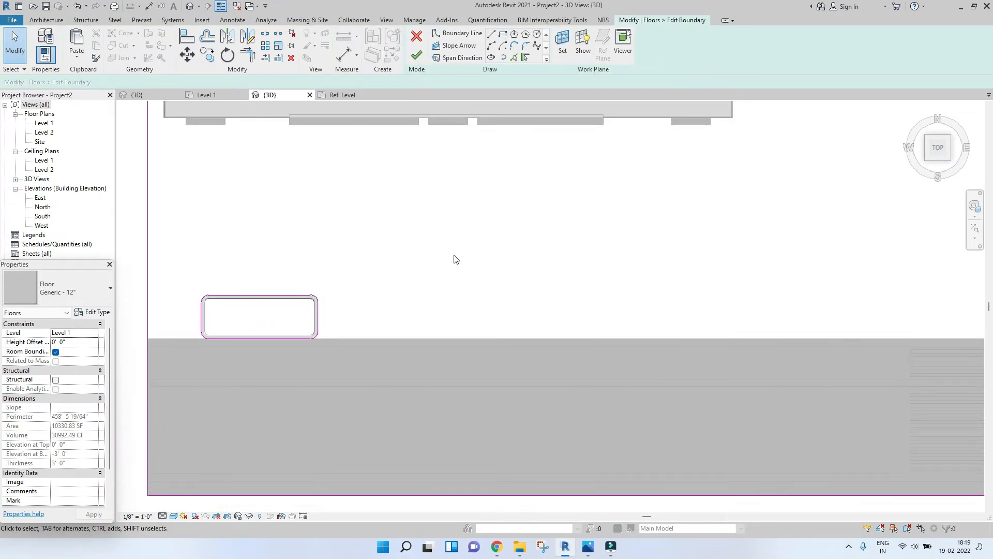
Step: Copy the cut-out's sketch lines twice to add two more cut-outs along the road edge
mouse_move(175, 264)
left_mouse_down()
mouse_move(366, 381)
mouse_move(388, 369)
left_mouse_up()
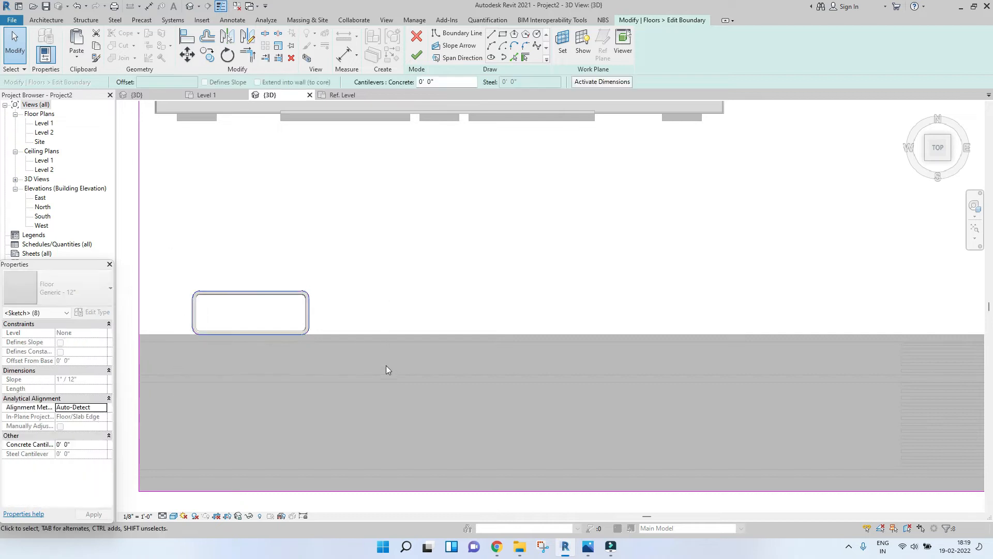
left_click(207, 54)
left_click(242, 337)
left_click(552, 337)
middle_click_drag(552, 337, 348, 332)
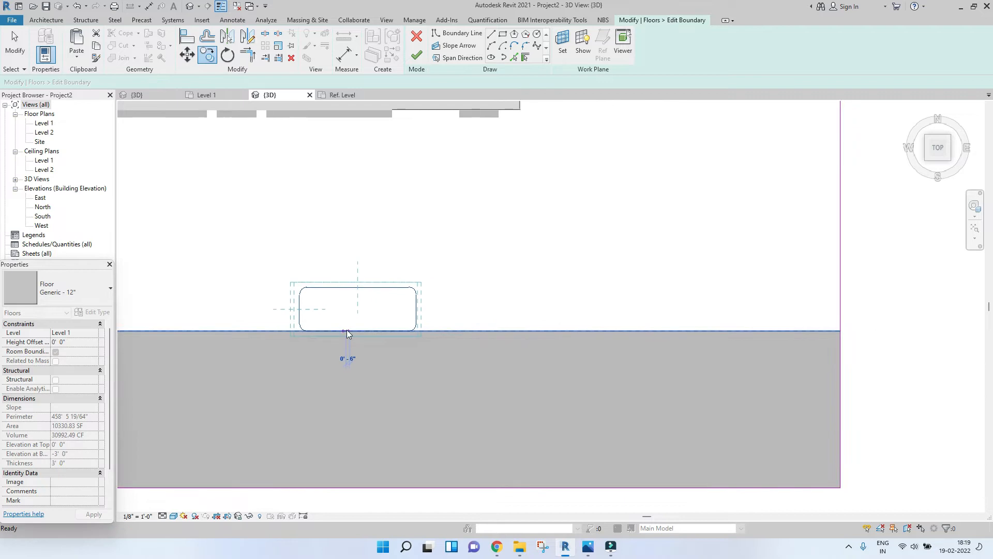
scroll(348, 333, "down", 2)
key("Escape")
key("Escape")
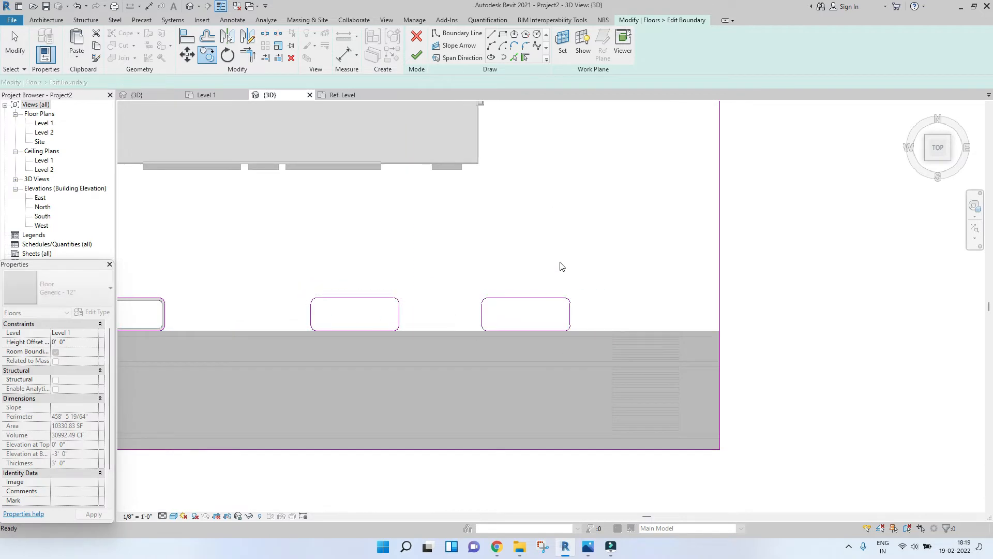
Step: Finish the floor boundary edit without attaching walls to the floor
left_click(417, 53)
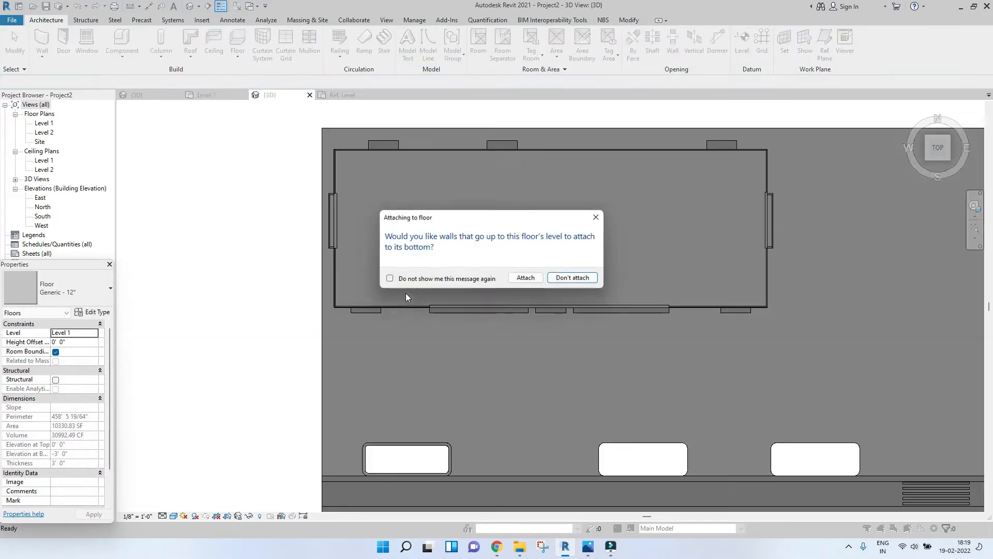
left_click(572, 277)
middle_click_drag(295, 317, 463, 203, "shift")
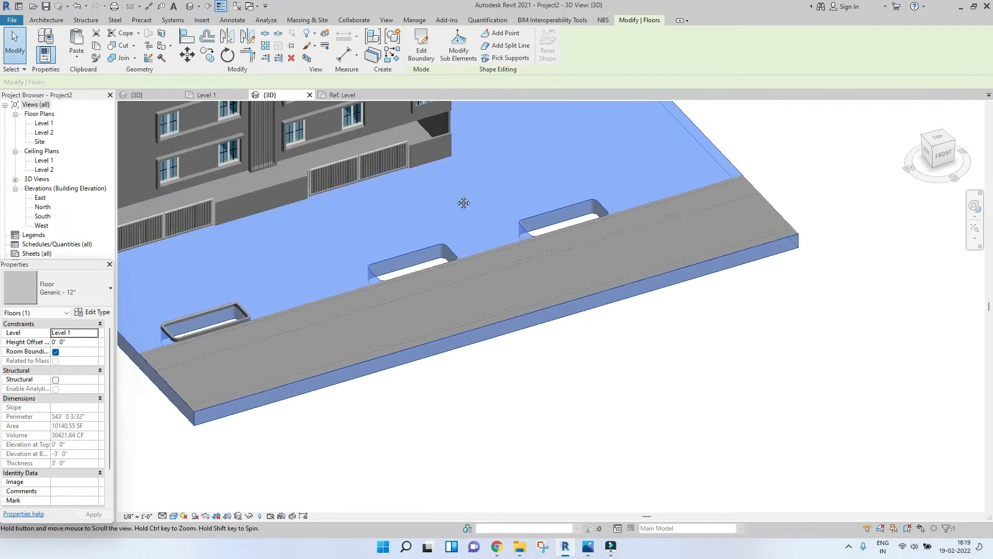
Step: Start the Curb slab edge and place it along the top and end edges of the second cut-out
scroll(312, 269, "up", 4)
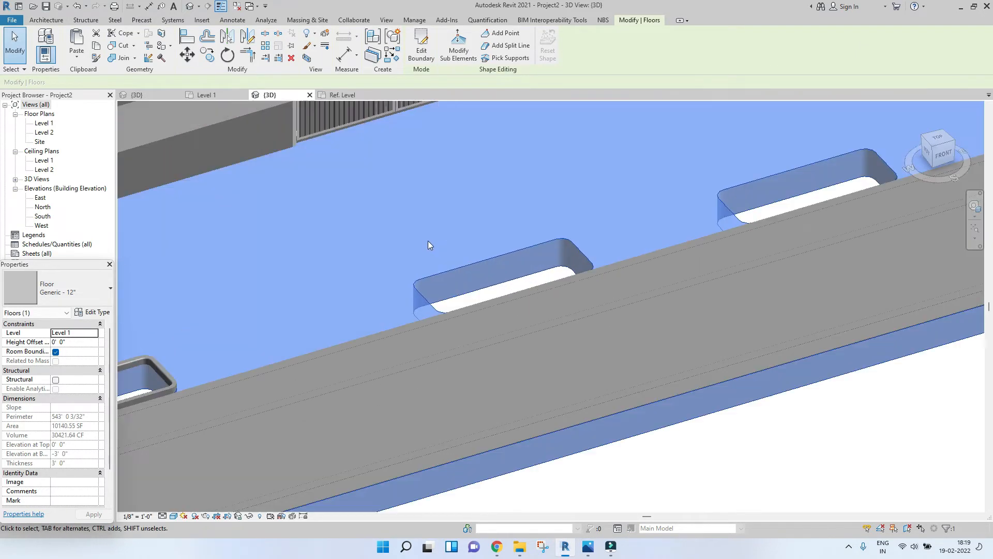
left_click(49, 21)
left_click(121, 54)
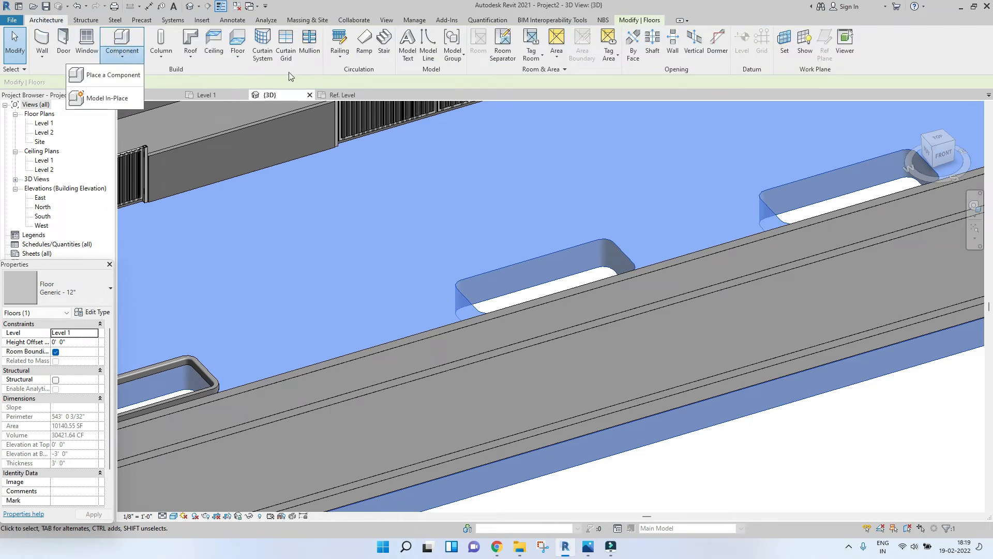
left_click(237, 56)
left_click(215, 137)
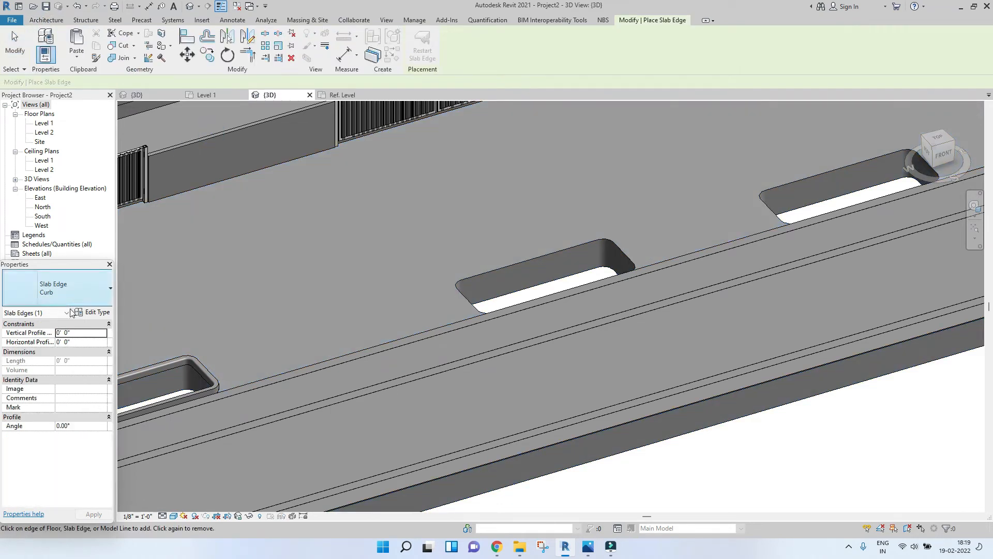
left_click(532, 260)
scroll(461, 283, "up", 4)
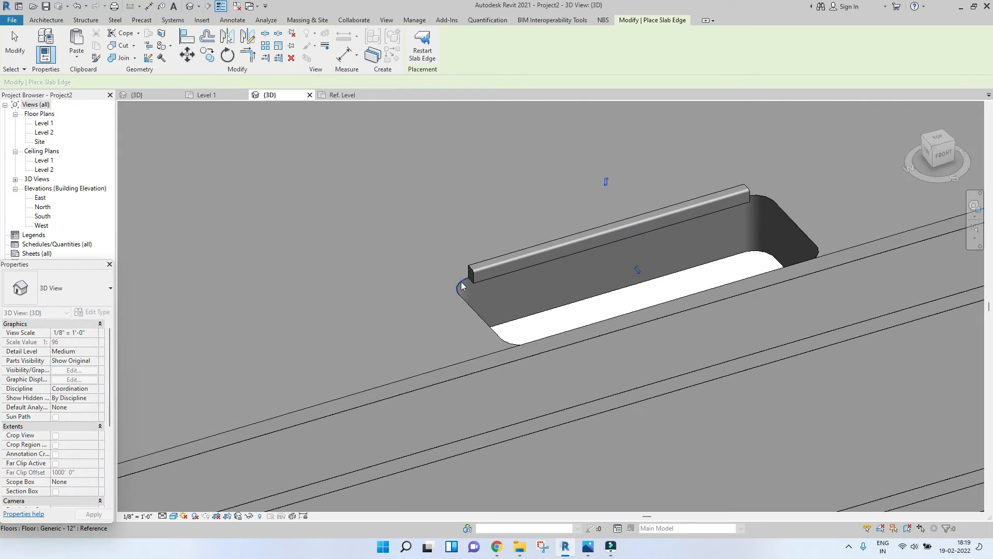
left_click(469, 305)
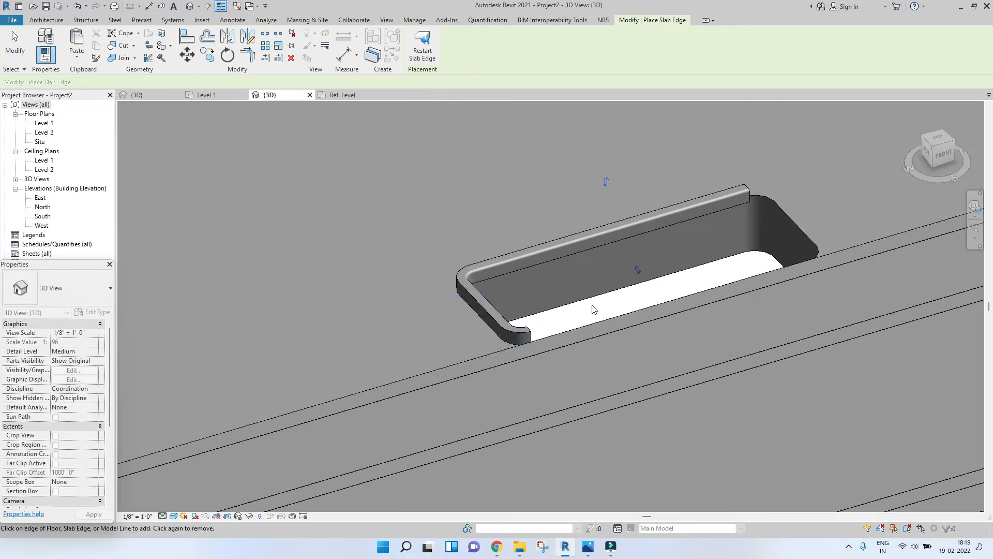
left_click(790, 216)
Step: Extend the curb along further side edges of the new cut-outs
middle_click_drag(632, 243, 536, 295, "shift")
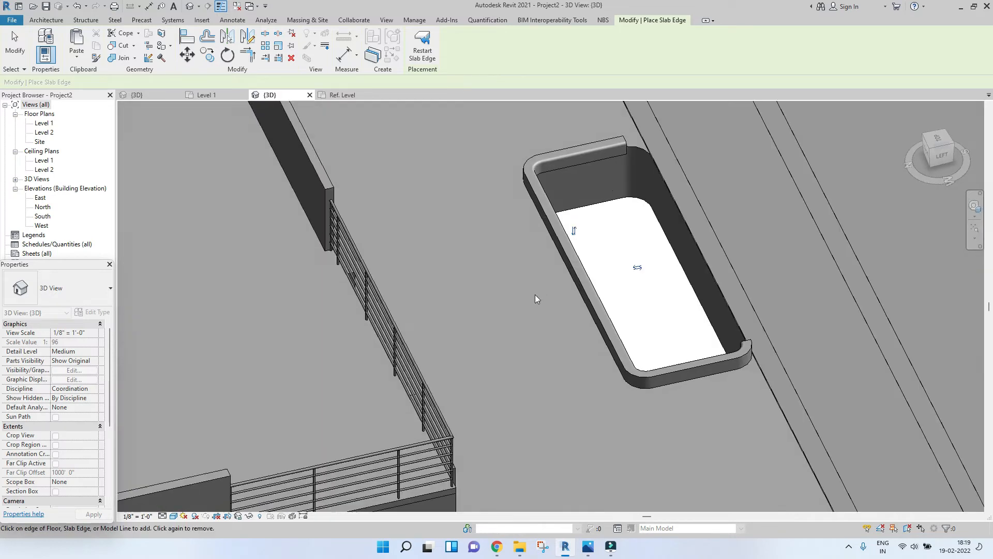
scroll(641, 146, "up", 5)
left_click(641, 145)
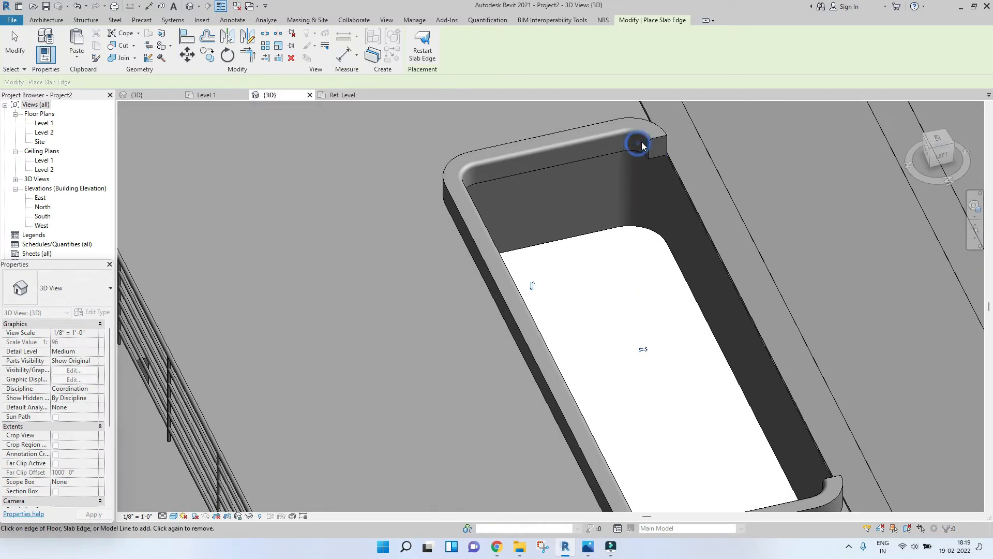
left_click(676, 183)
middle_click_drag(676, 183, 667, 259, "shift")
scroll(667, 259, "down", 4)
middle_click_drag(725, 286, 503, 200, "shift")
scroll(653, 365, "up", 3)
scroll(503, 200, "up", 3)
scroll(550, 177, "up", 2)
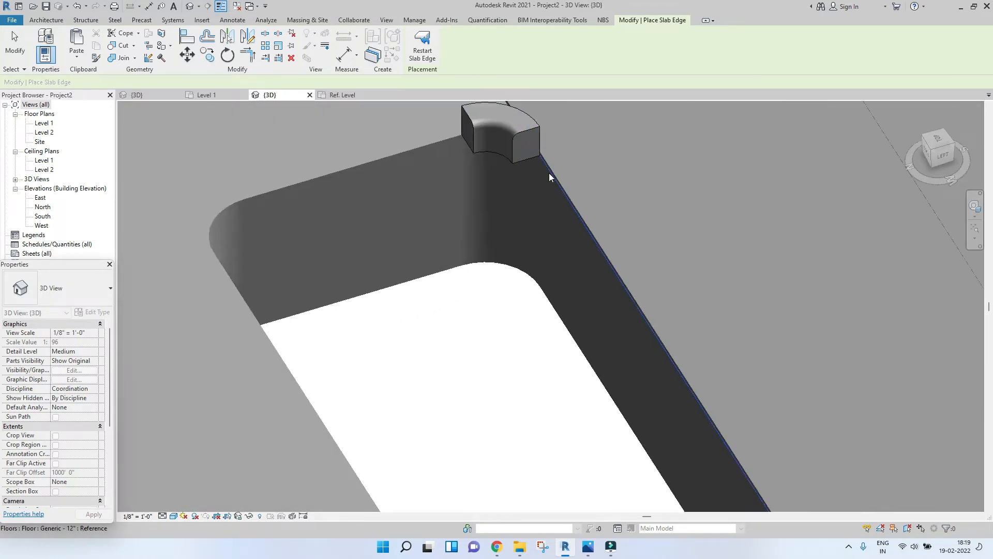
scroll(549, 178, "up", 1)
left_click(550, 177)
Step: Add the curb to the remaining open edges of the cut-outs and finish the Slab Edge tool
scroll(550, 178, "down", 5)
left_click(499, 163)
left_click(408, 223)
scroll(517, 243, "down", 4)
middle_click_drag(574, 287, 404, 336, "shift")
middle_click_drag(765, 385, 526, 348)
scroll(525, 339, "up", 5)
left_click(524, 297)
left_click(493, 335)
scroll(457, 337, "down", 5)
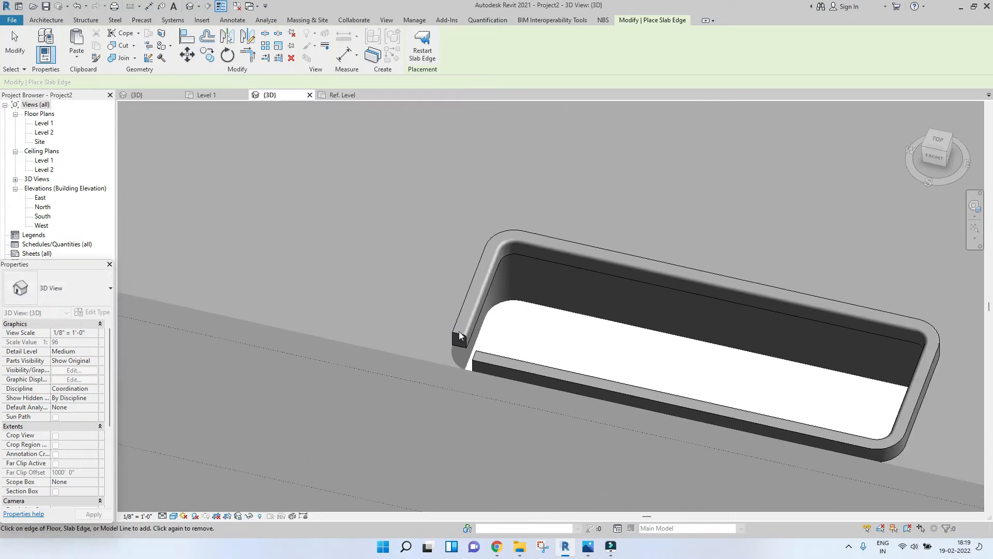
scroll(453, 313, "down", 2)
key("Escape")
key("Escape")
Step: Inspect the curbs around all three cut-outs from several angles
scroll(312, 286, "down", 5)
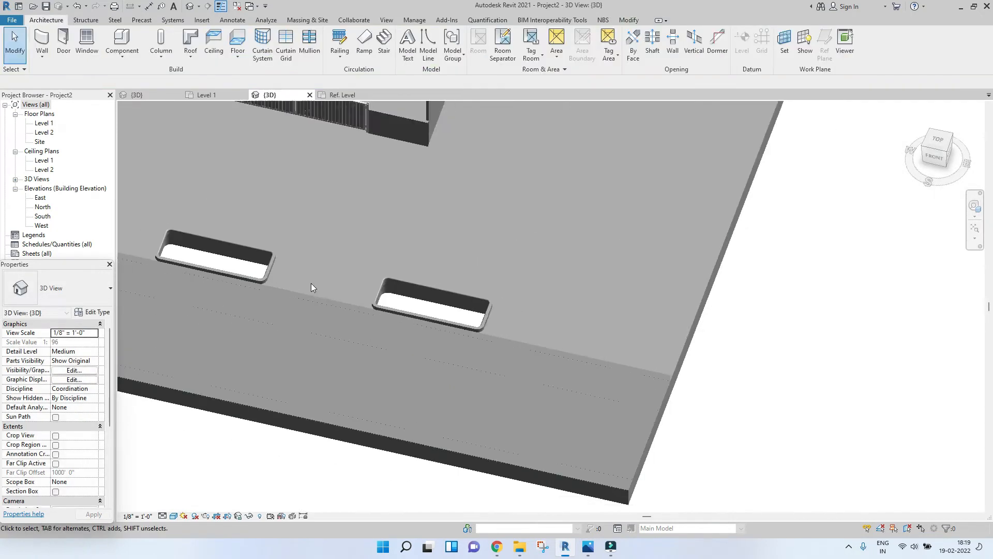
middle_click_drag(197, 356, 344, 343, "shift")
scroll(512, 356, "down", 5)
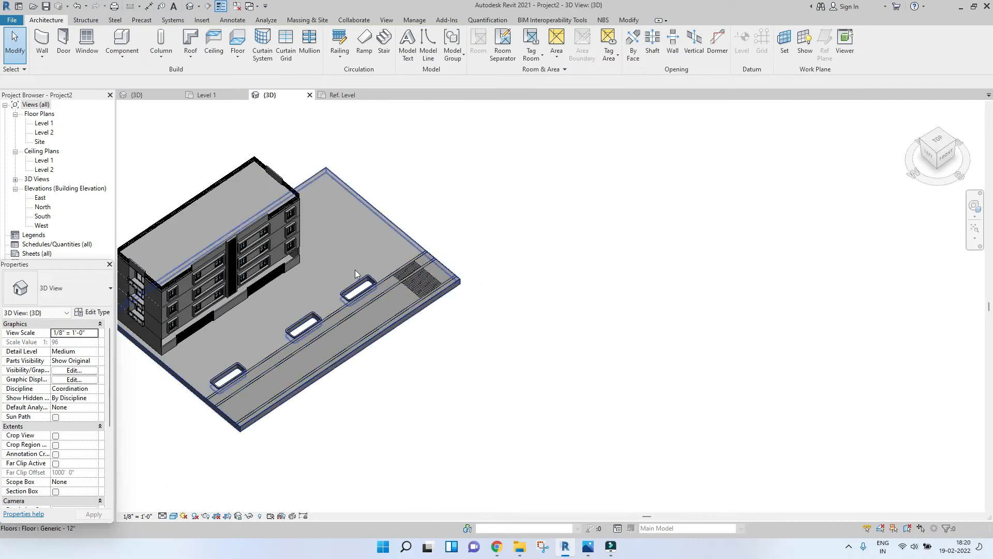
scroll(357, 271, "up", 5)
scroll(511, 206, "down", 4)
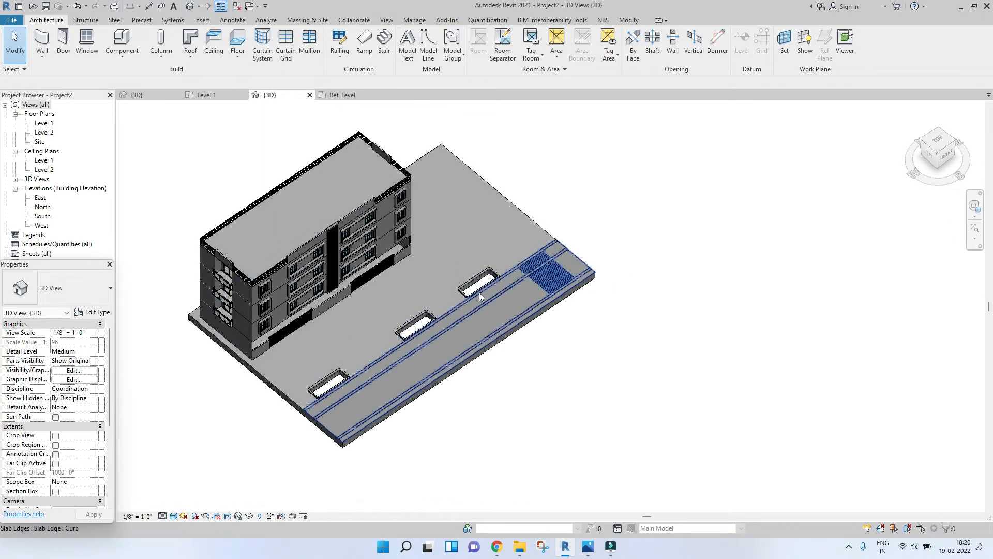
scroll(317, 361, "up", 5)
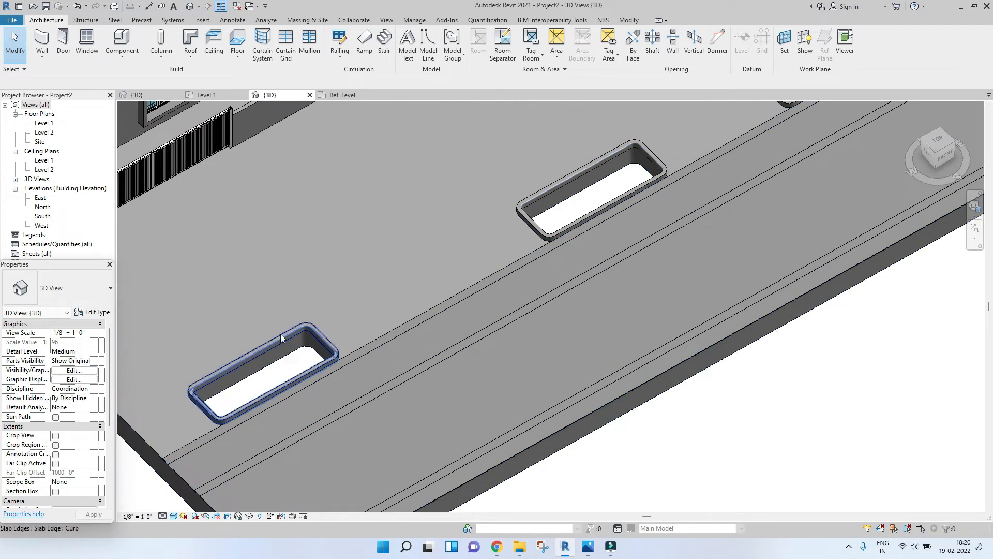
scroll(522, 224, "down", 3)
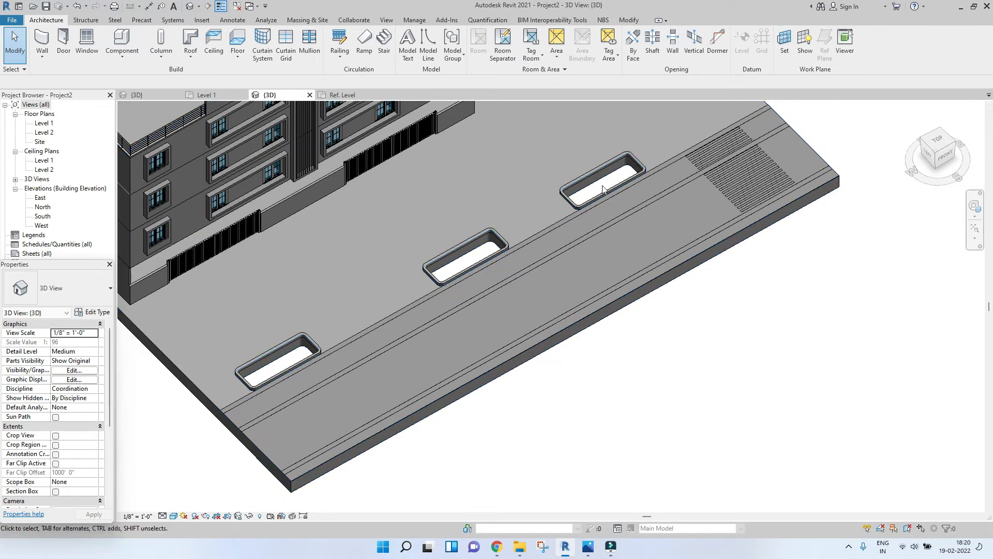
scroll(613, 183, "down", 2)
Step: Start a 4" floor in top view and pick the outer curb edges along the first cut-out's top, left and bottom sides
left_click(937, 140)
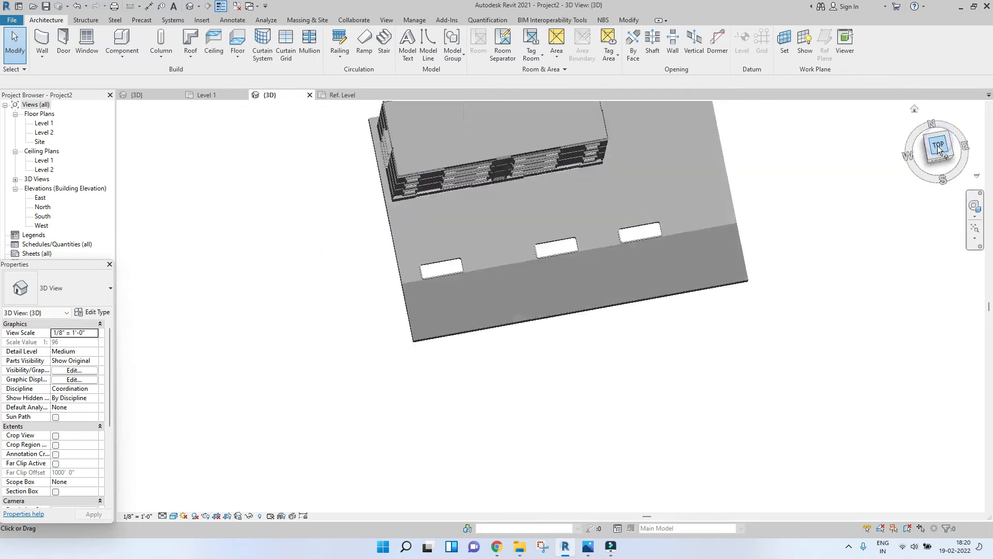
scroll(429, 318, "up", 3)
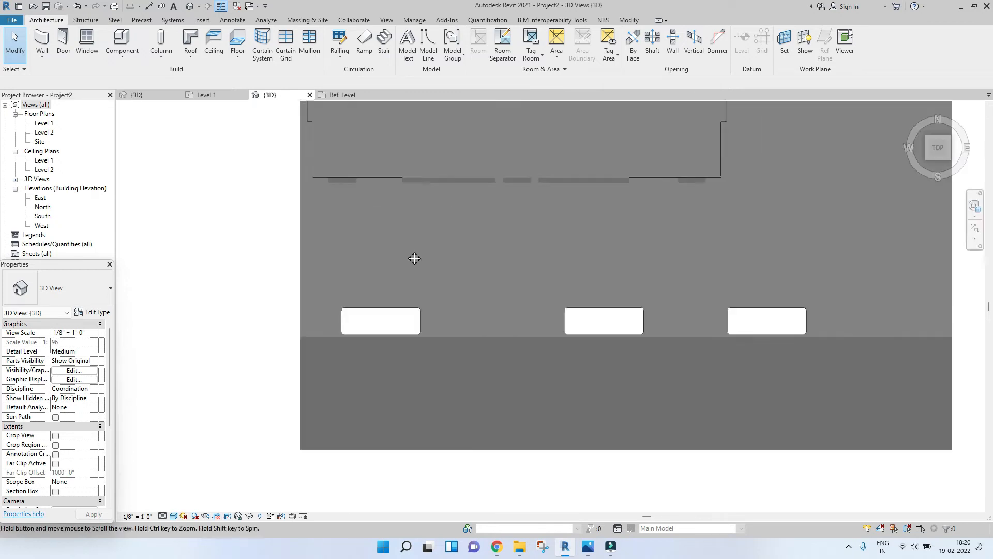
left_click(230, 35)
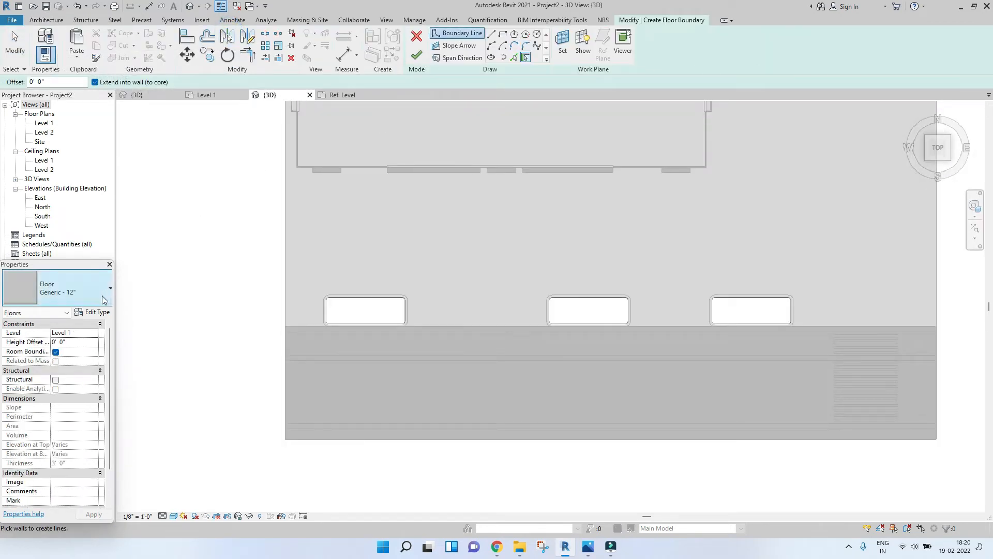
left_click(95, 301)
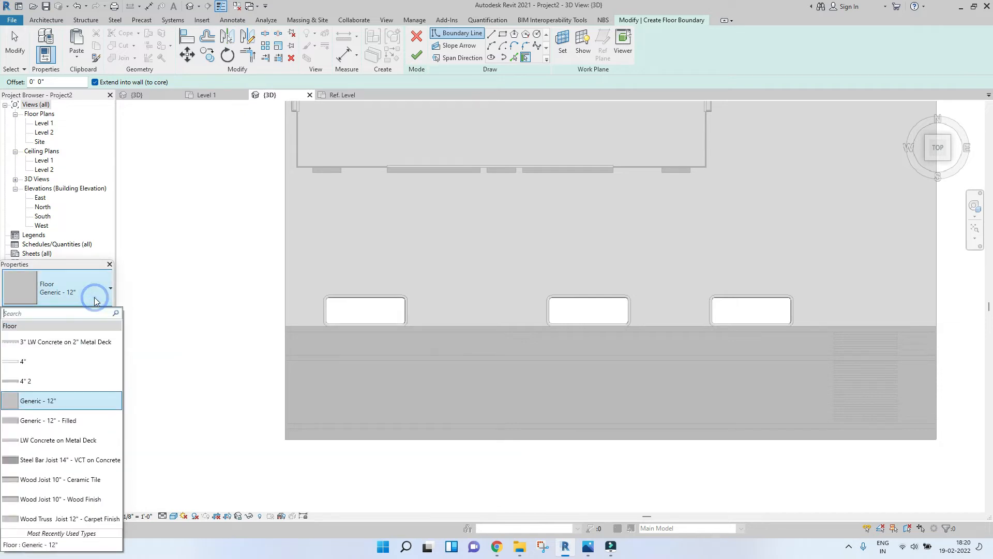
left_click(61, 363)
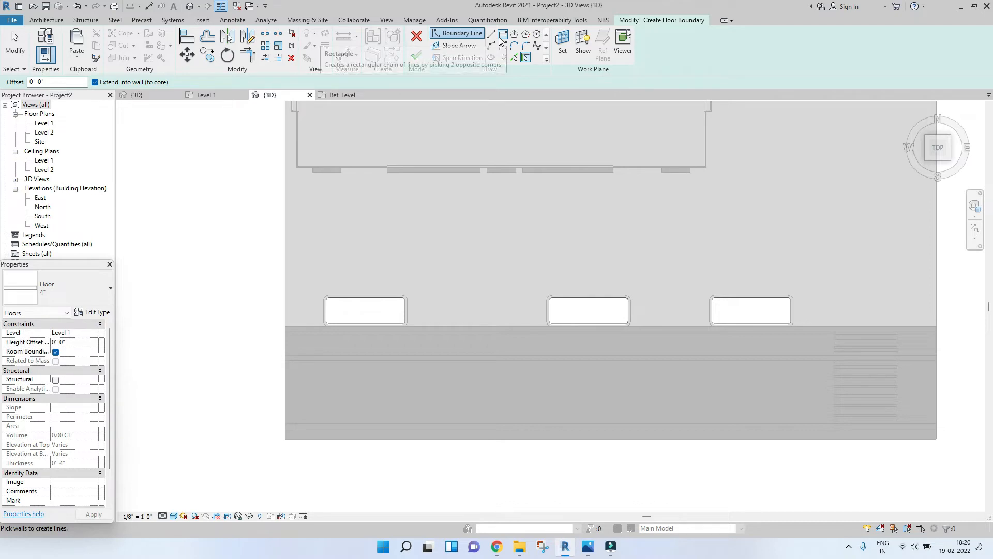
left_click(513, 57)
scroll(303, 386, "up", 3)
scroll(368, 259, "up", 5)
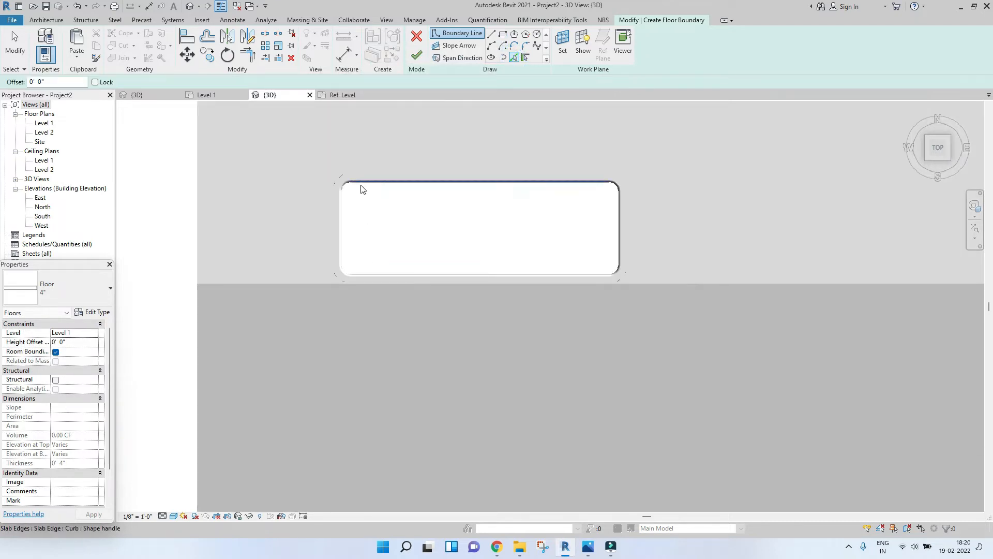
scroll(367, 175, "down", 5)
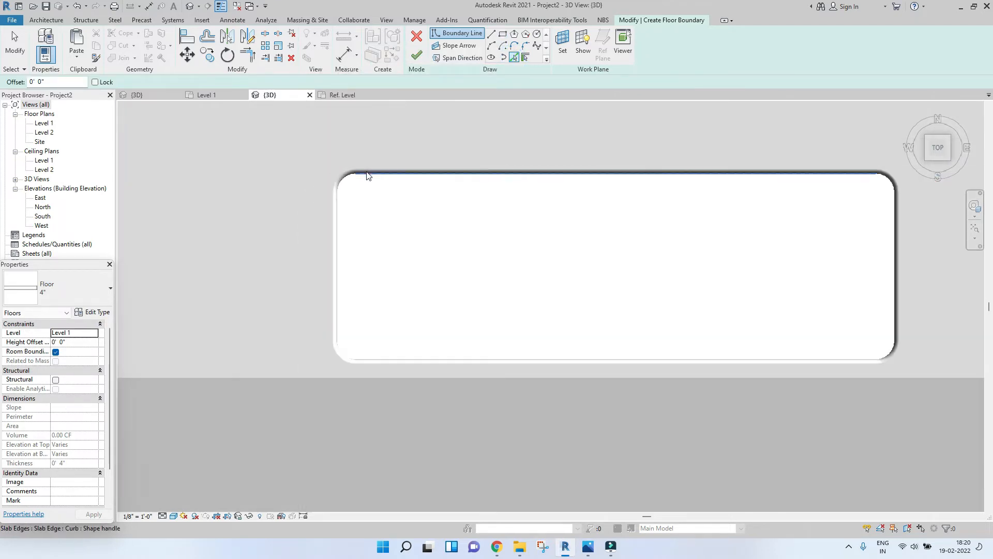
left_click(389, 155)
left_click(334, 160)
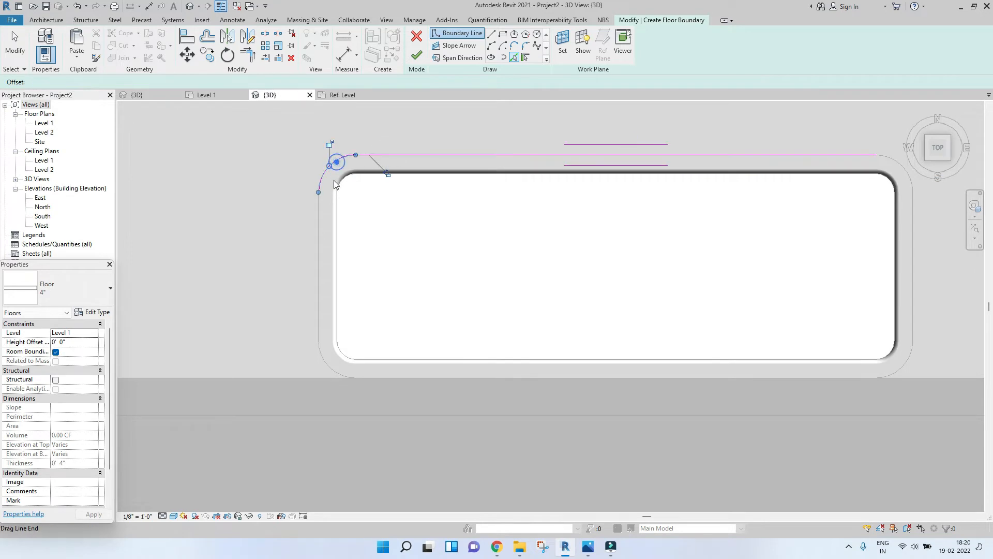
left_click(318, 224)
left_click(325, 363)
left_click(402, 378)
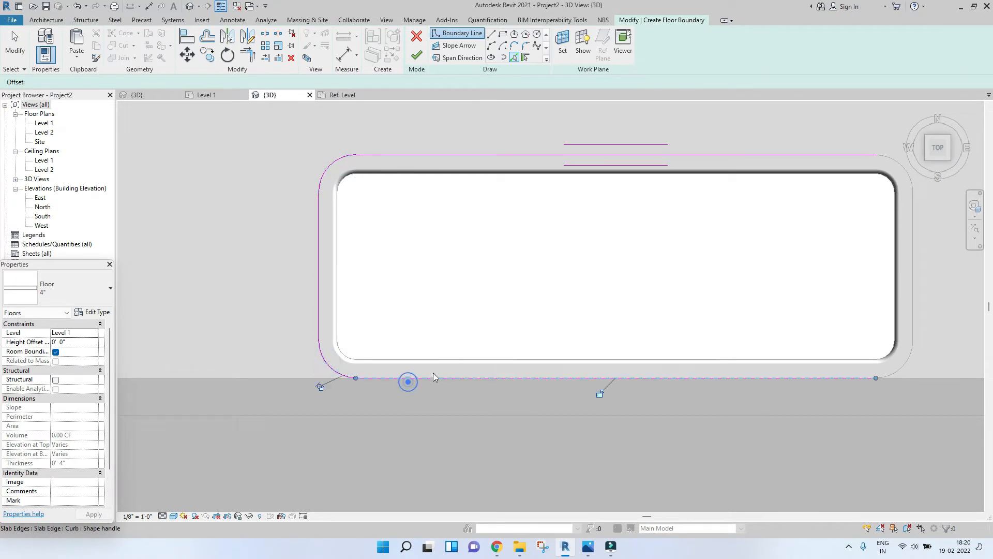
Step: Pick the remaining outer curb edges on the first cut-out's right side as floor boundary lines
scroll(433, 372, "down", 3)
scroll(768, 373, "up", 3)
left_click(663, 360)
left_click(666, 293)
left_click(650, 163)
Step: Pick the outer curb edges along the second cut-out's top, left and bottom sides as floor boundary lines
scroll(650, 162, "down", 4)
middle_click_drag(661, 252, 581, 269)
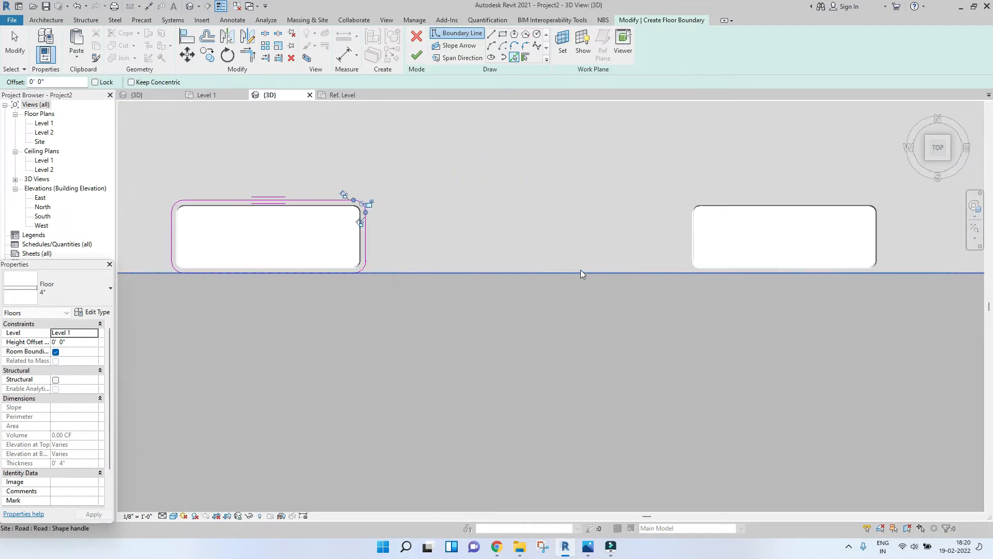
left_click(740, 201)
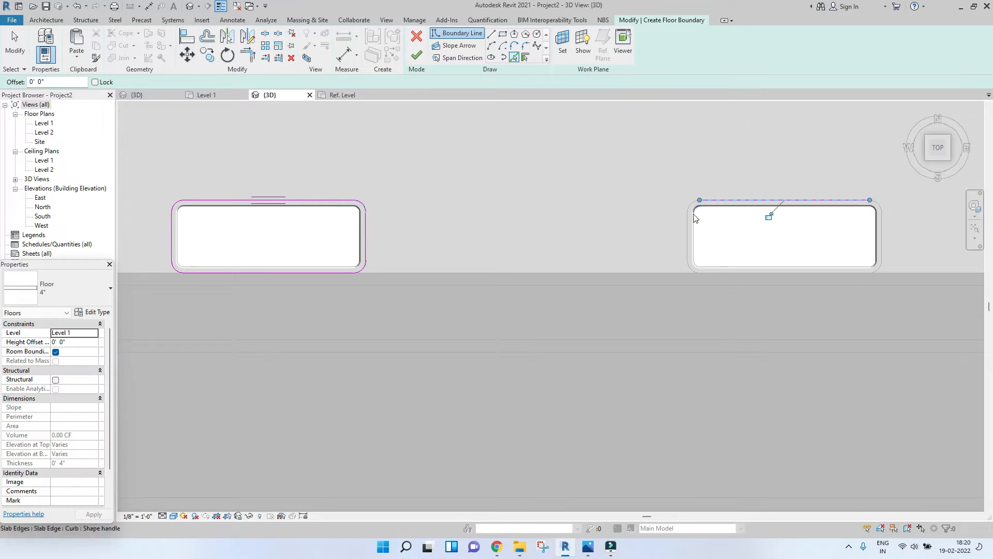
scroll(693, 213, "up", 2)
left_click(692, 195)
left_click(682, 246)
left_click(687, 311)
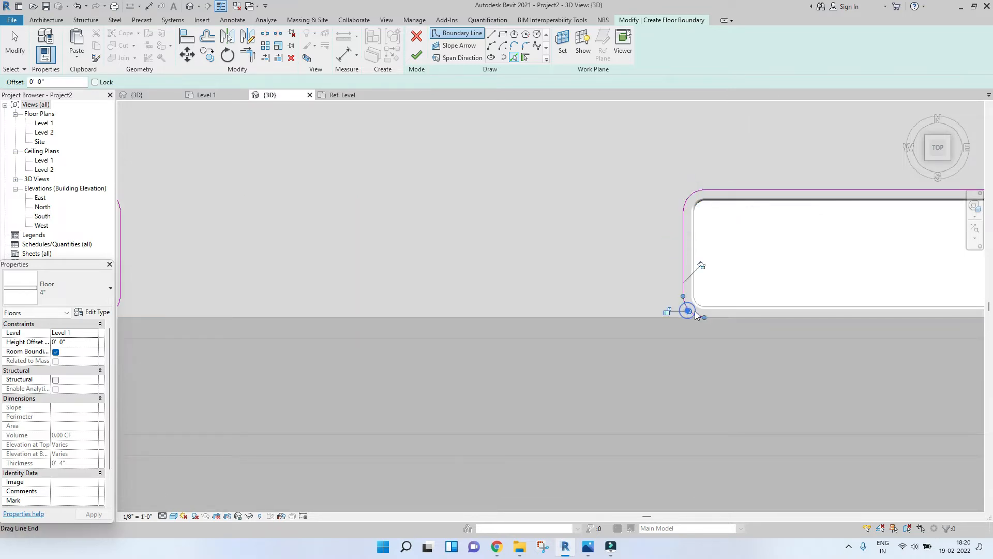
left_click(722, 316)
Step: Pick the remaining outer curb edges on the second cut-out's right side as boundary lines
scroll(807, 326, "down", 1)
middle_click_drag(957, 331, 600, 332)
scroll(597, 314, "up", 2)
left_click(604, 309)
left_click(612, 270)
scroll(598, 163, "down", 2)
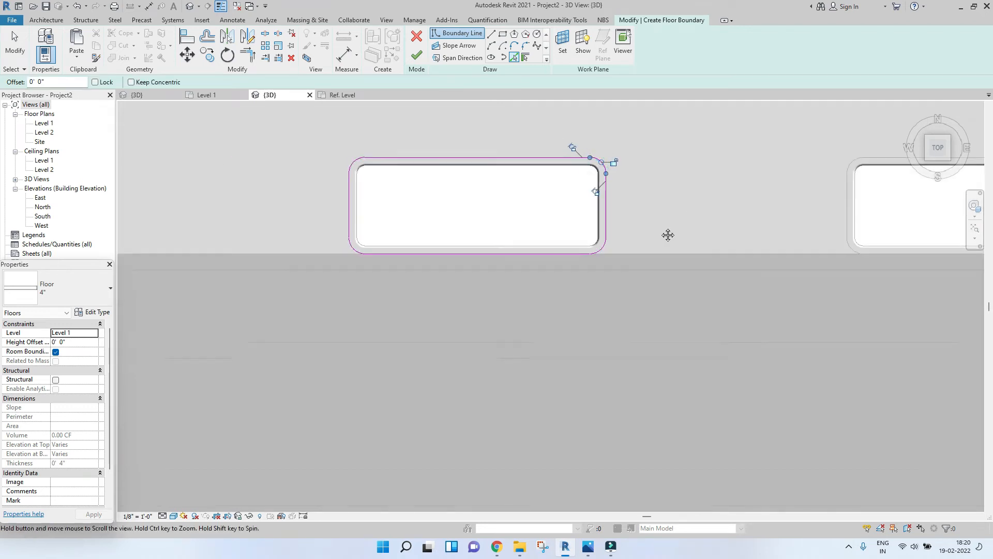
Step: Pick the outer curb edges around the third cut-out's left, bottom, right and top sides as boundary lines
middle_click_drag(839, 228, 639, 229)
scroll(639, 229, "up", 2)
left_click(660, 192)
left_click(653, 240)
left_click(653, 239)
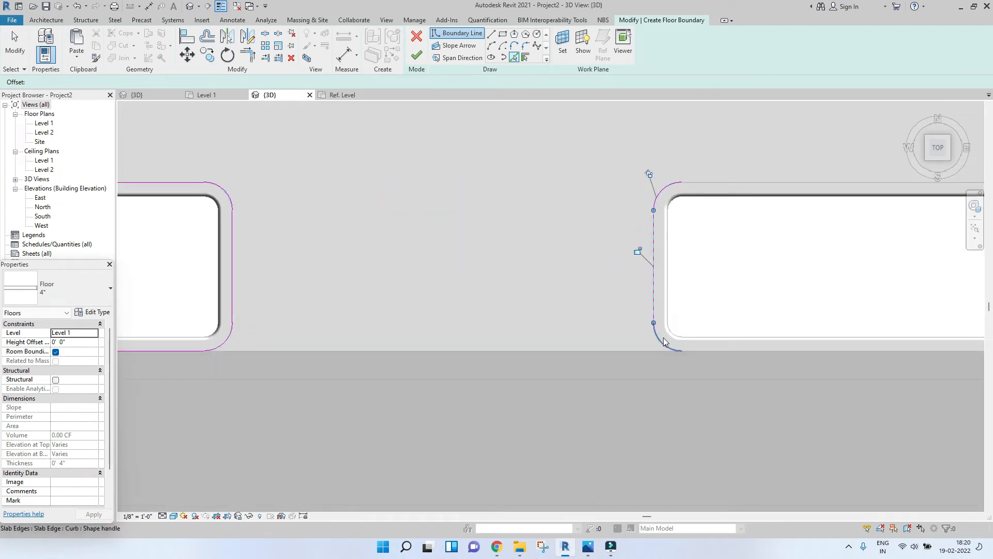
left_click(718, 349)
middle_click_drag(719, 342, 241, 340)
left_click(624, 294)
left_click(570, 180)
scroll(563, 180, "down", 2)
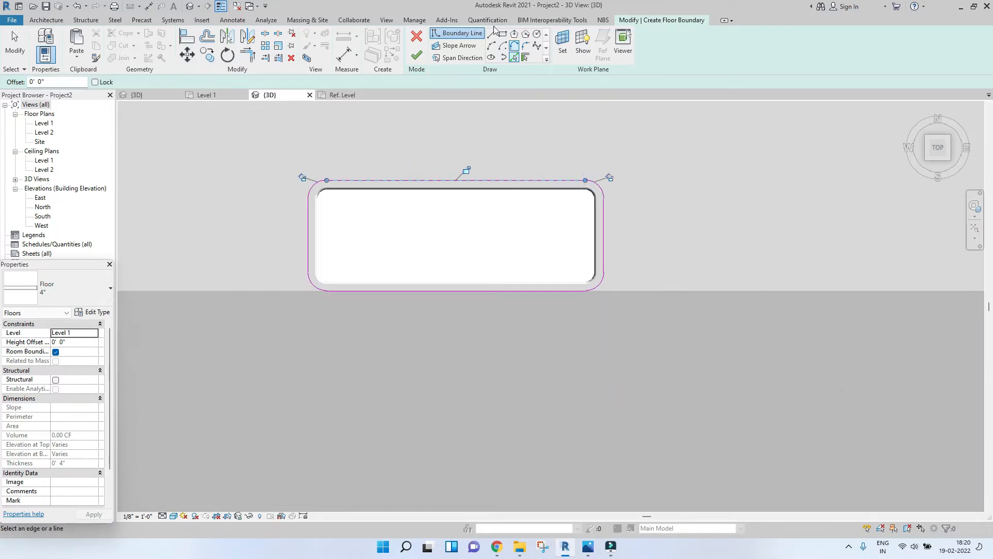
Step: Finish the floor sketch to create the 4" floors around the three cut-outs
left_click(414, 56)
middle_click_drag(300, 98, 507, 411, "shift")
Step: Inspect the new floors around the cut-outs and the whole site from several angles
left_click(665, 370)
middle_click_drag(492, 336, 432, 339, "shift")
scroll(432, 339, "up", 3)
middle_click_drag(519, 267, 493, 239)
scroll(470, 257, "up", 3)
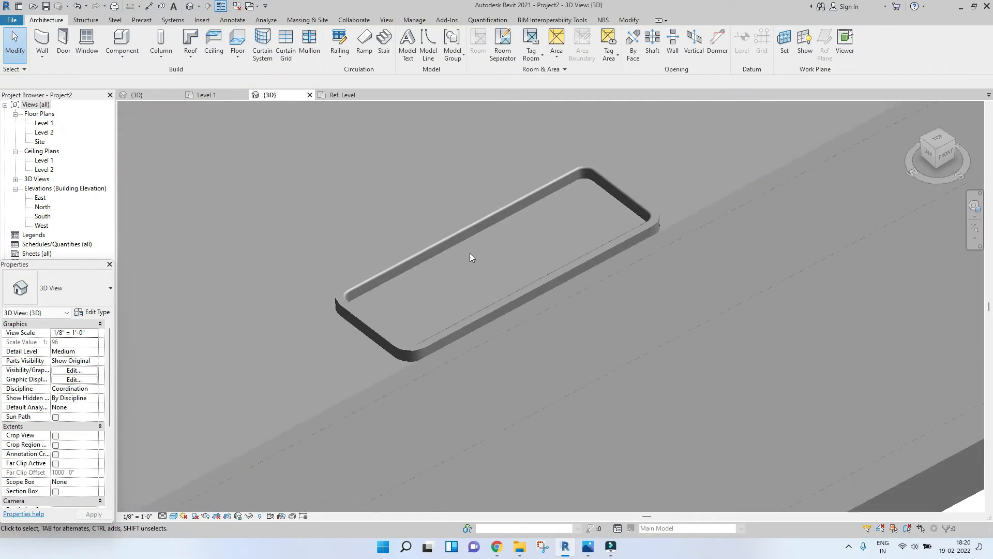
left_click(477, 237)
left_click(479, 248)
scroll(538, 218, "down", 5)
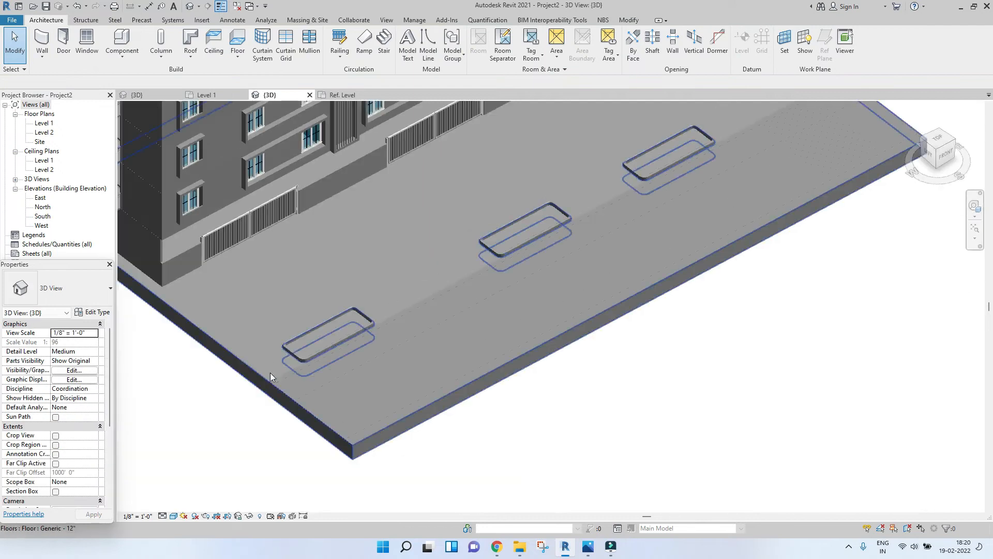
scroll(421, 273, "down", 8)
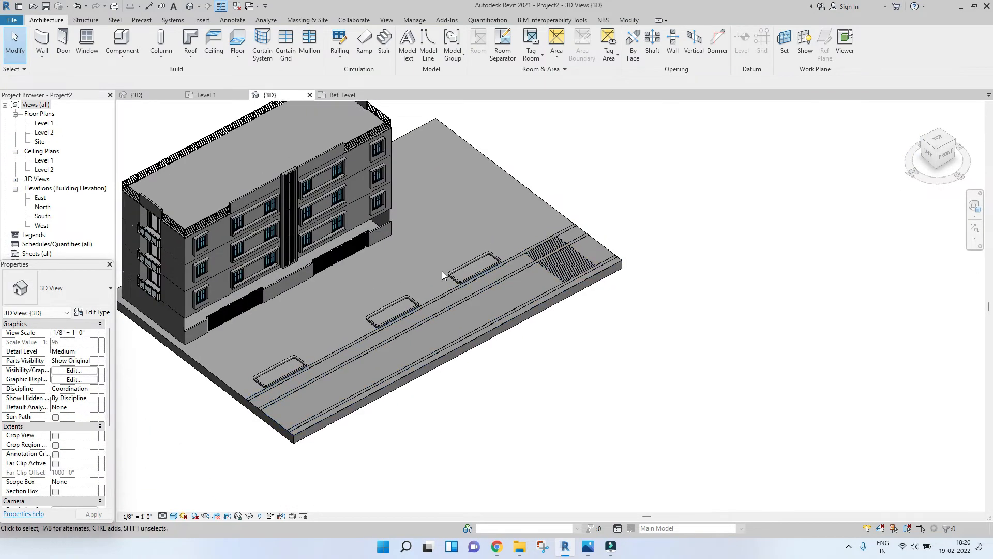
scroll(442, 272, "up", 4)
scroll(449, 269, "down", 3)
middle_click_drag(512, 239, 474, 325)
middle_click_drag(396, 333, 533, 302)
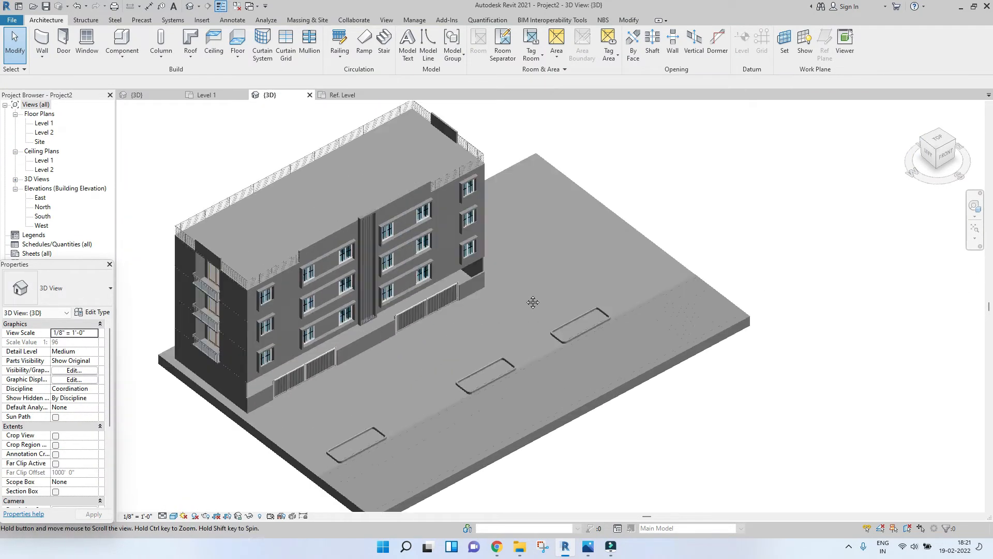
scroll(533, 302, "down", 3)
middle_click_drag(594, 293, 576, 316)
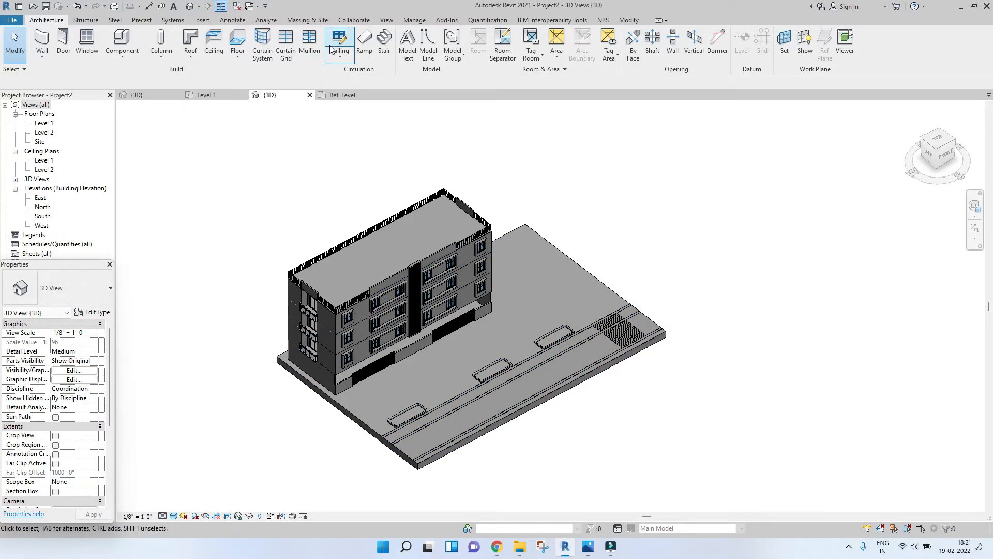
Step: Open the Level 1 floor plan
left_click(303, 21)
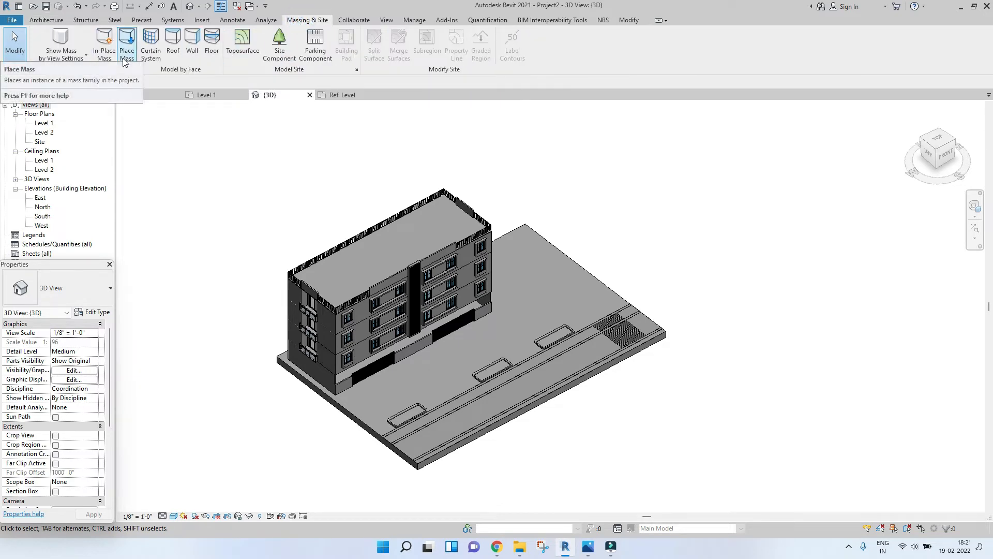
left_click(206, 95)
middle_click_drag(637, 201, 489, 244)
left_click(46, 20)
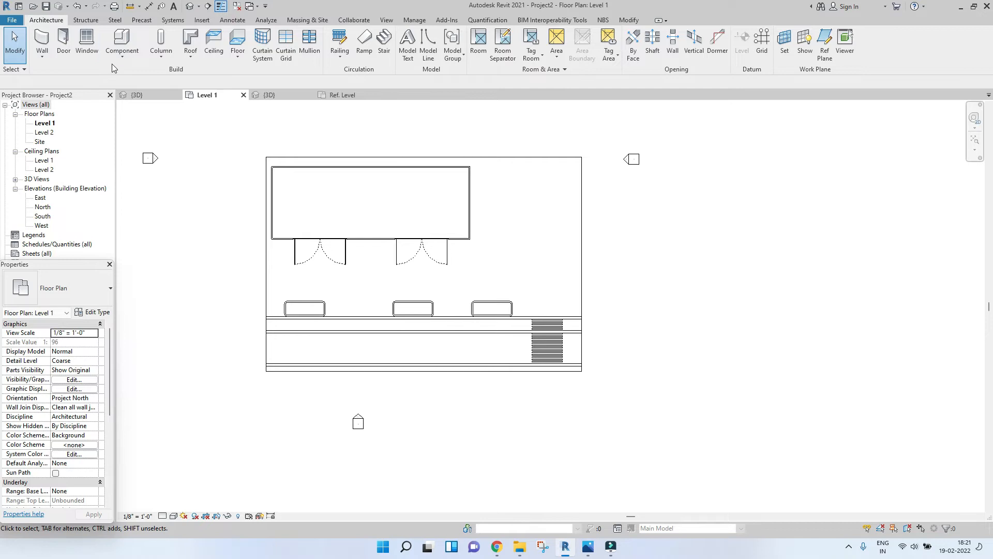
Step: Start an in-place model in the Site category named Block
left_click(122, 52)
left_click(113, 97)
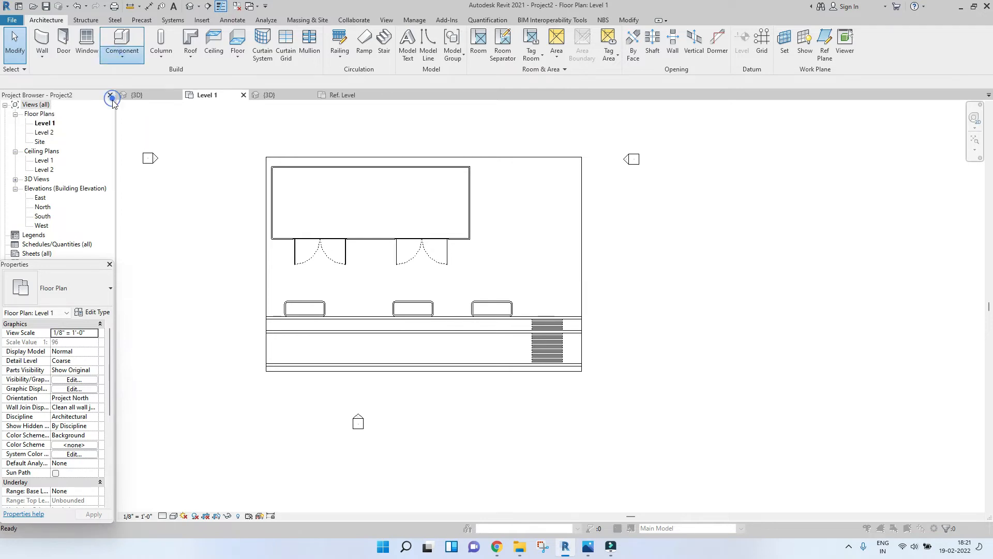
scroll(452, 210, "down", 7)
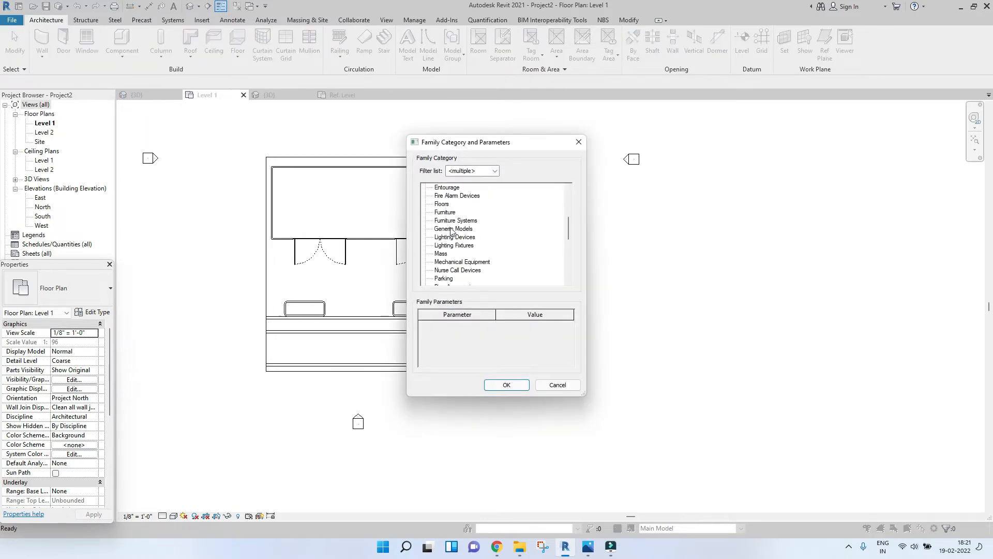
scroll(444, 266, "down", 1)
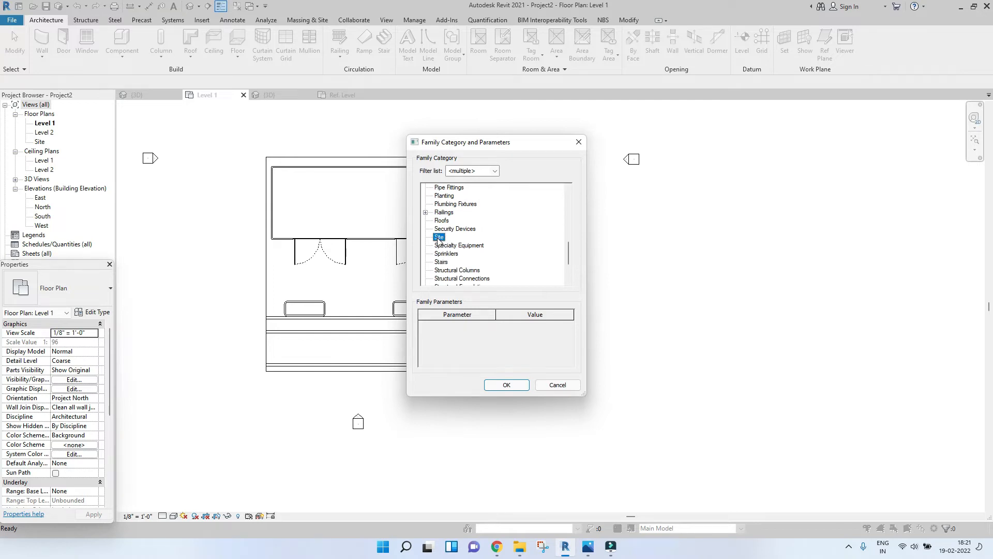
double_click(439, 238)
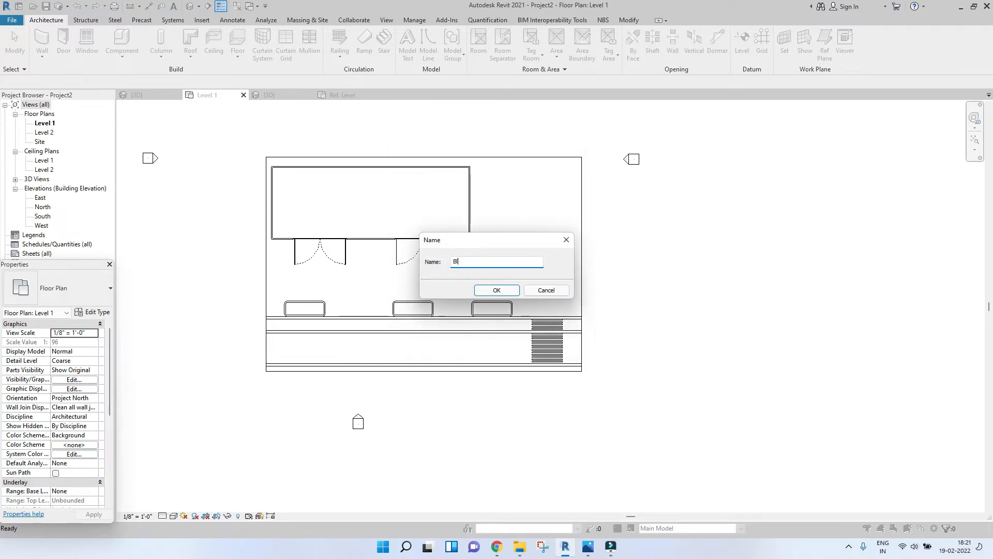
type("Block")
key("Return")
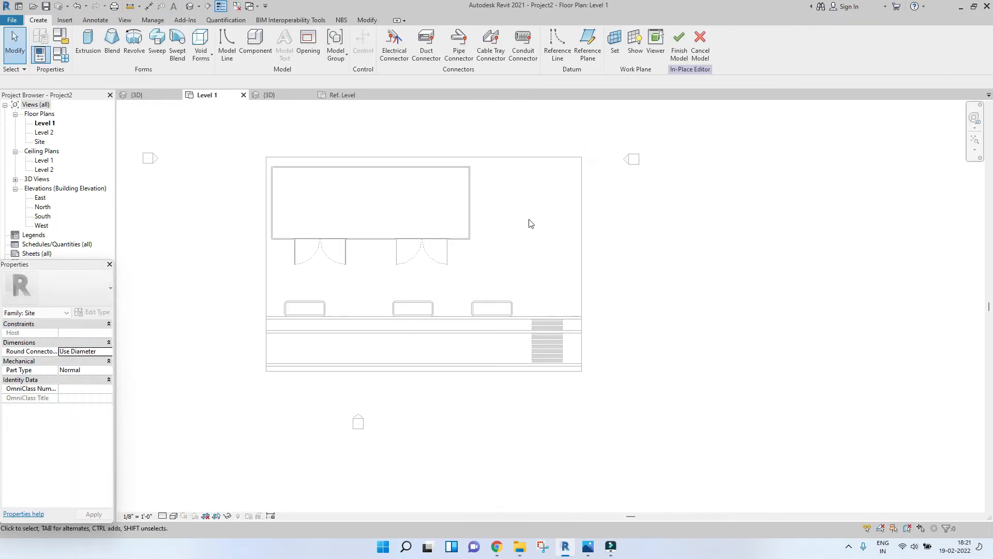
Step: Start an extrusion and set its work plane on the site floor's top face
middle_click_drag(528, 219, 471, 216)
left_click(88, 41)
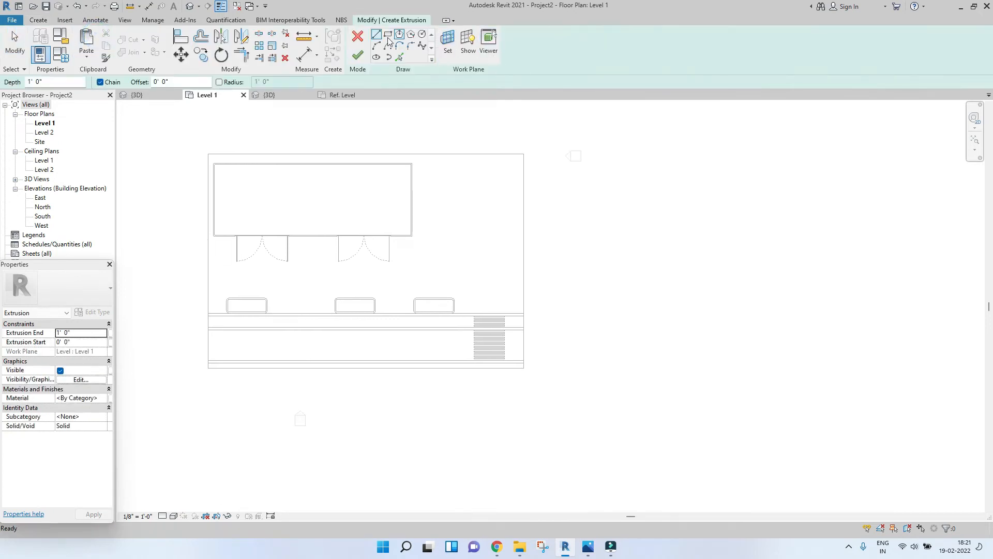
left_click(447, 42)
left_click(431, 285)
left_click(468, 332)
left_click(524, 209)
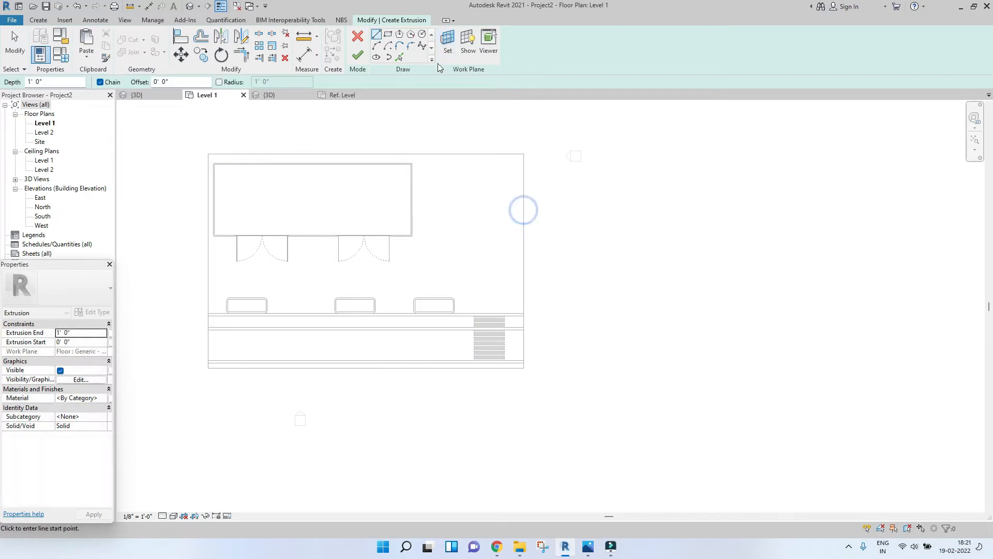
Step: Sketch a rectangle in the site's right part, from the site's top edge down to the road edge
left_click(388, 34)
left_click(524, 154)
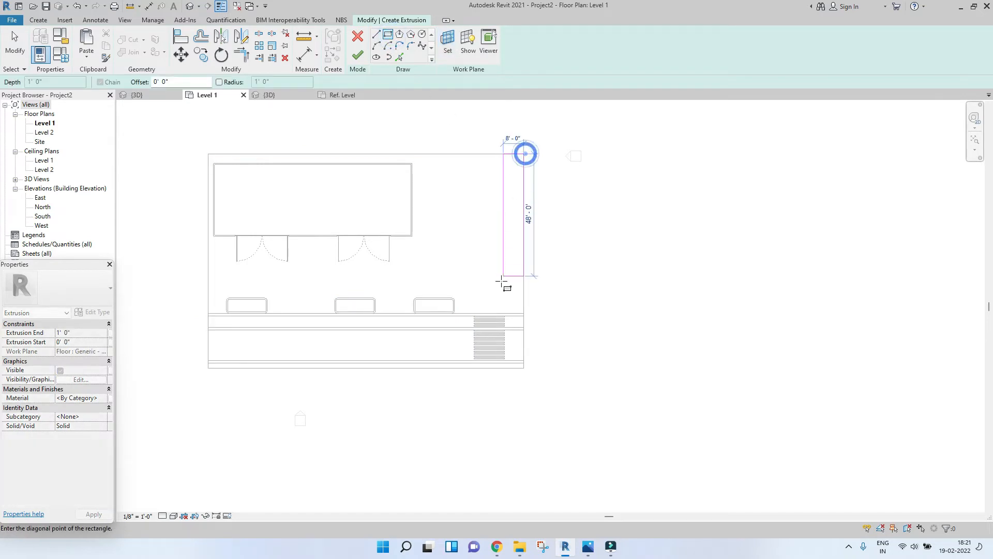
scroll(497, 297, "up", 4)
left_click(437, 342)
key("Escape")
key("Escape")
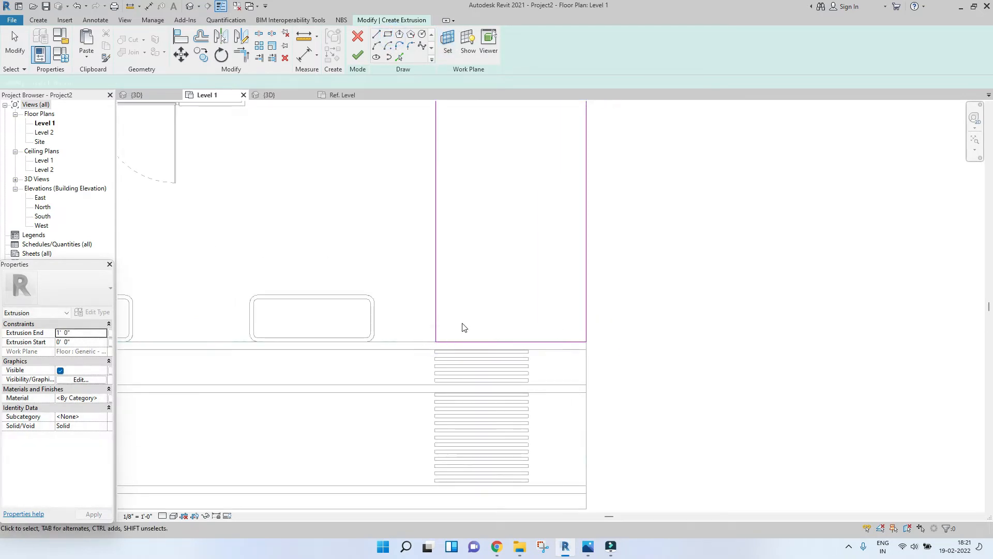
Step: Align the rectangle's left edge with the zebra crossing's left edge and finish the extrusion sketch
key("l")
scroll(462, 356, "up", 4)
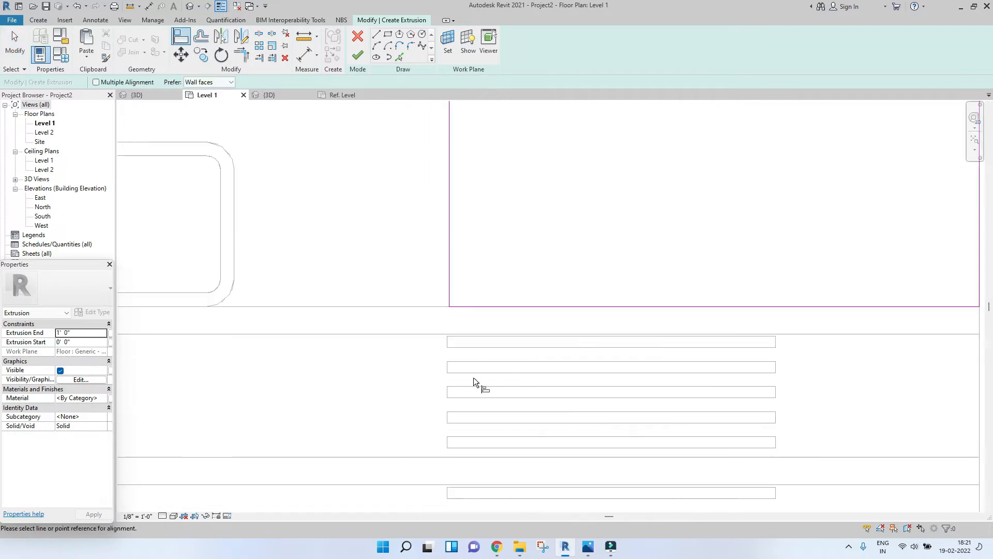
left_click(448, 366)
left_click(449, 270)
scroll(449, 265, "down", 7)
key("Escape")
key("Escape")
middle_click_drag(487, 225, 468, 375)
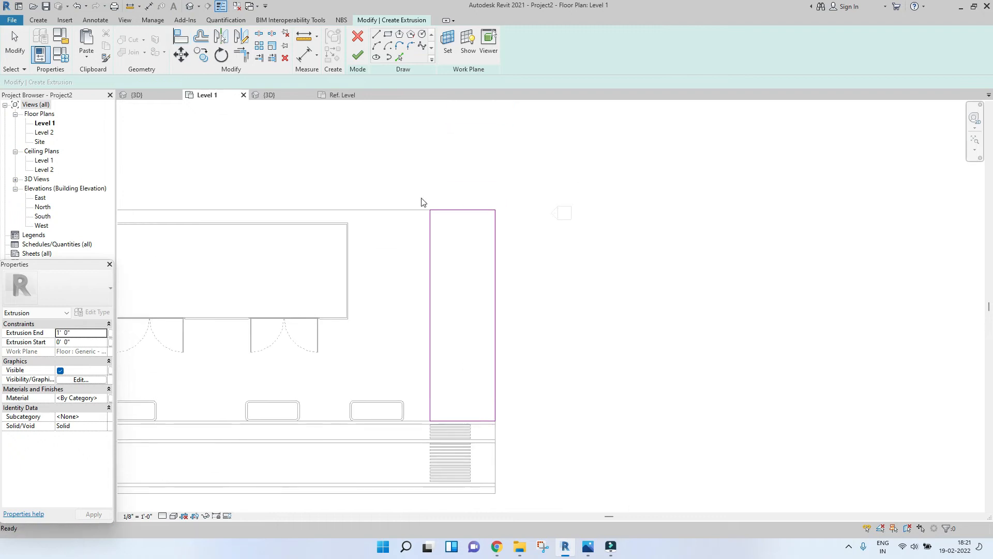
left_click(357, 56)
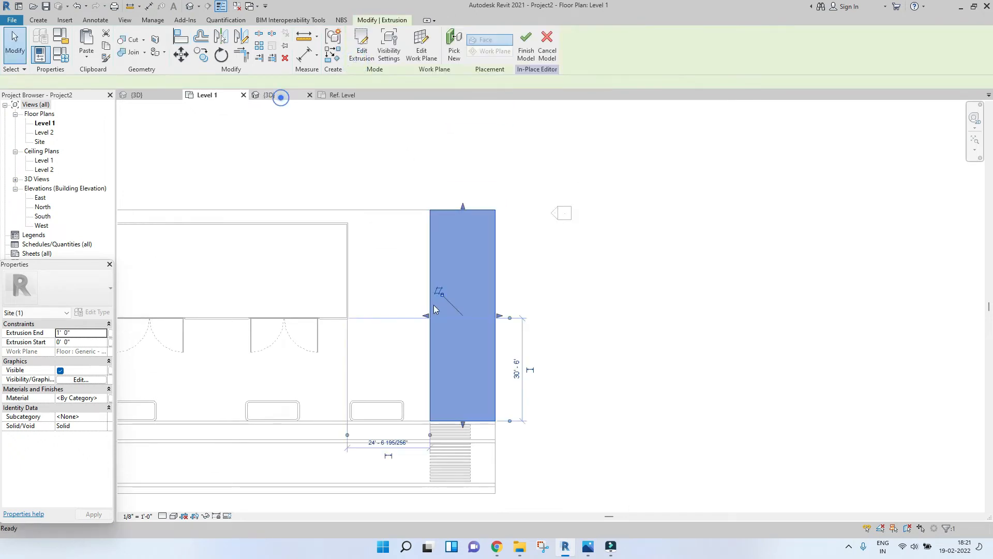
Step: Switch to the 3D view and set the extrusion's depth to 4'
left_click(278, 97)
scroll(466, 289, "up", 4)
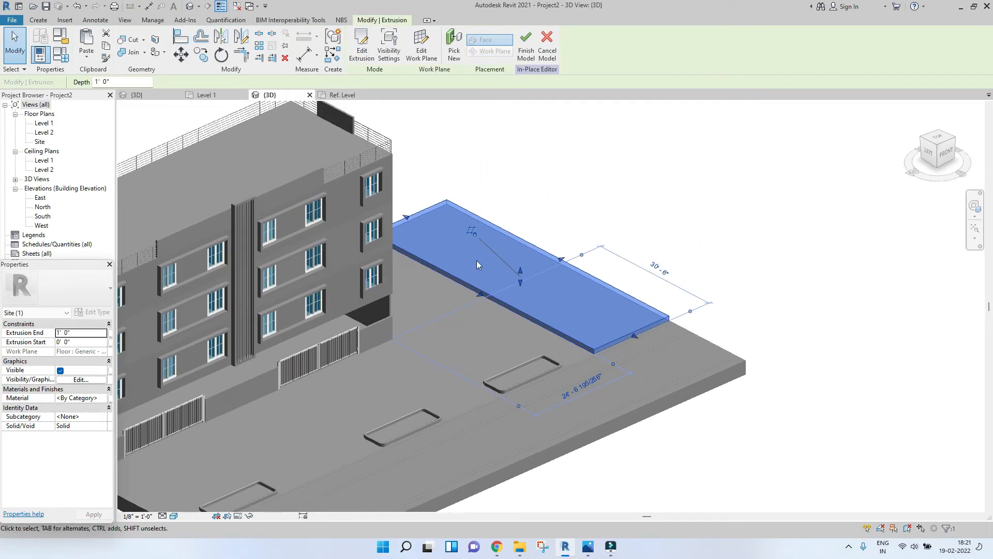
left_click(85, 325)
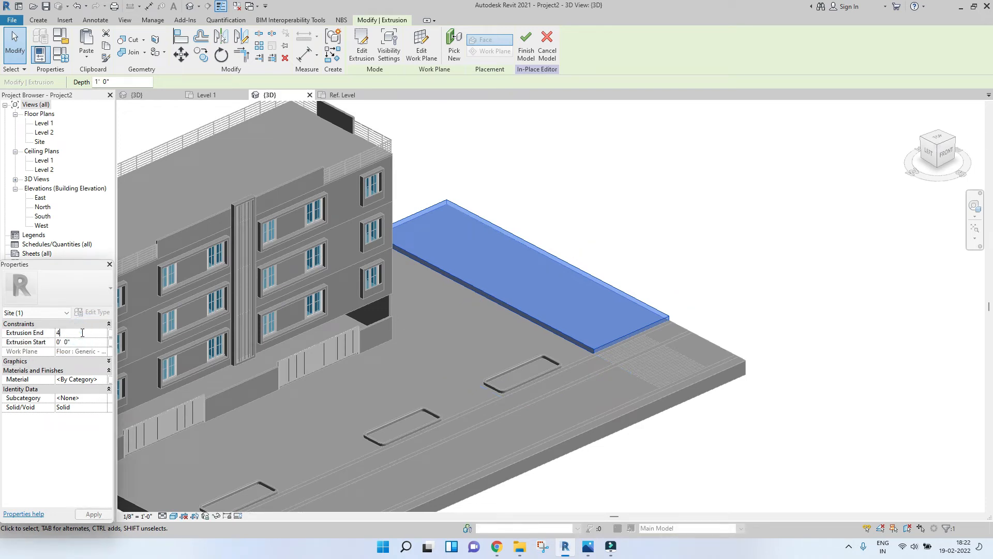
key("Return")
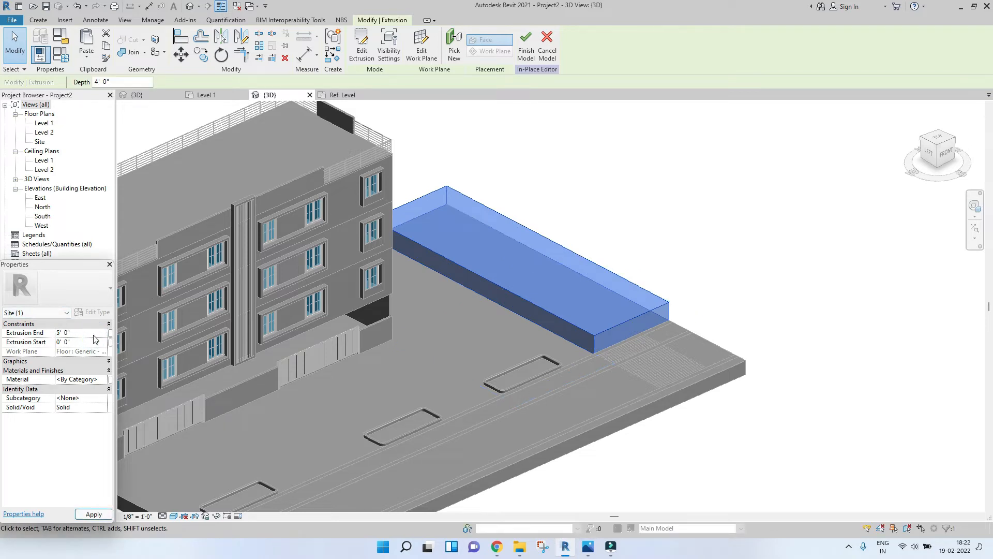
left_click(687, 217)
Step: Inspect the new block on the site from several angles, including the front view
scroll(689, 231, "down", 4)
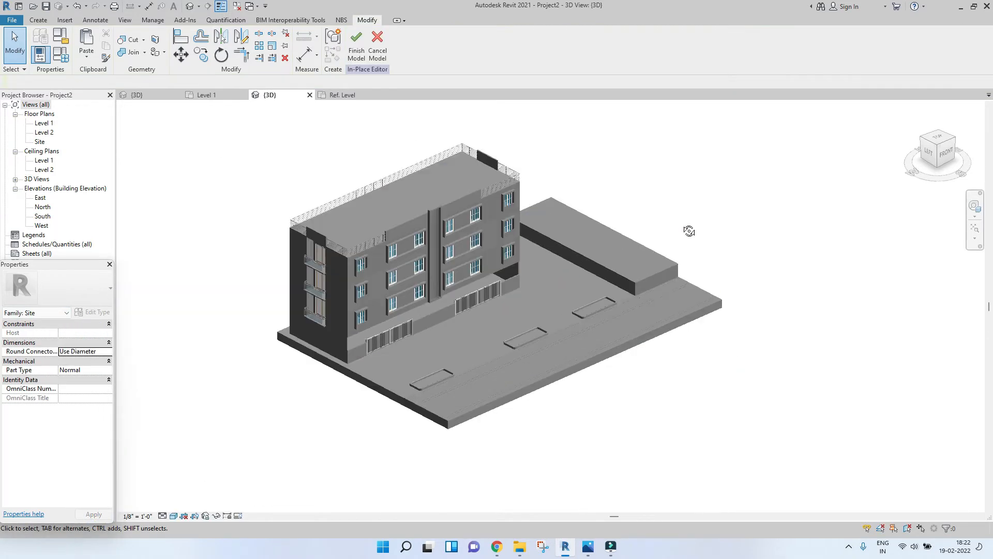
middle_click_drag(689, 231, 424, 152, "shift")
middle_click_drag(679, 209, 596, 218)
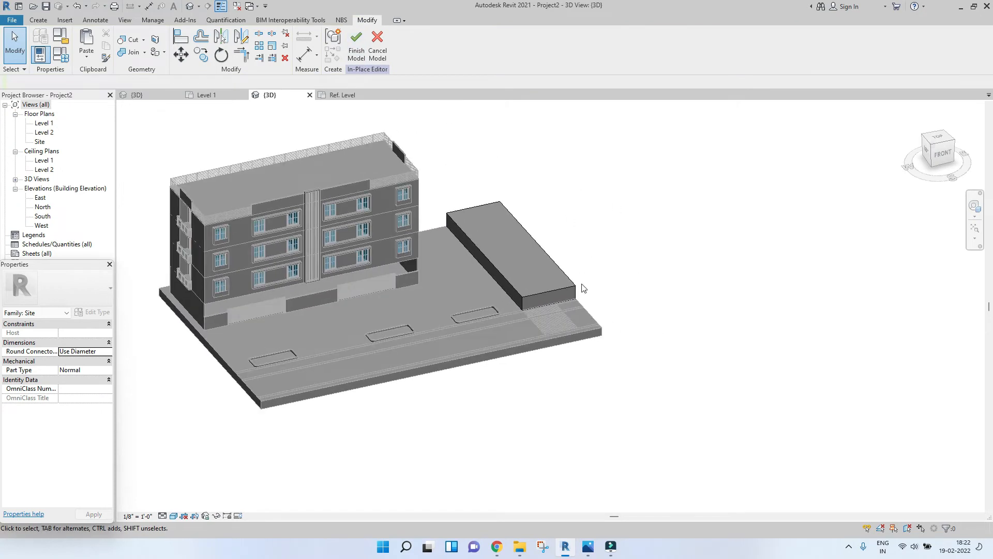
scroll(579, 283, "up", 3)
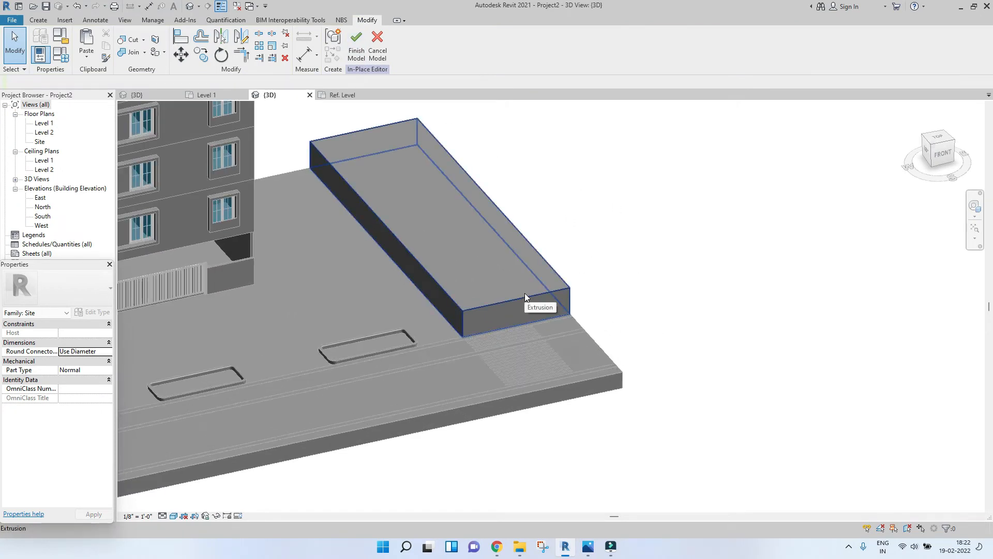
left_click(949, 156)
scroll(705, 368, "up", 5)
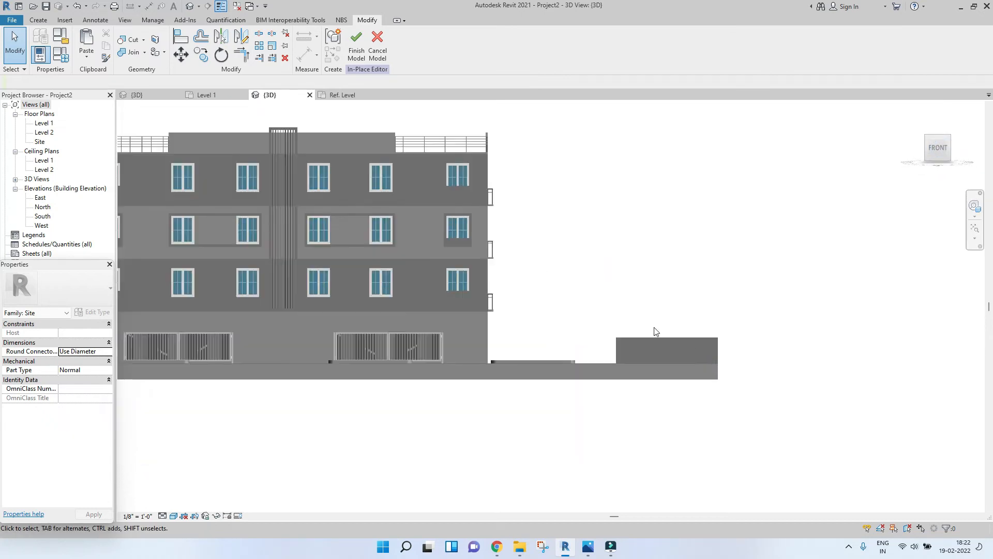
middle_click_drag(769, 349, 471, 362)
scroll(672, 345, "up", 3)
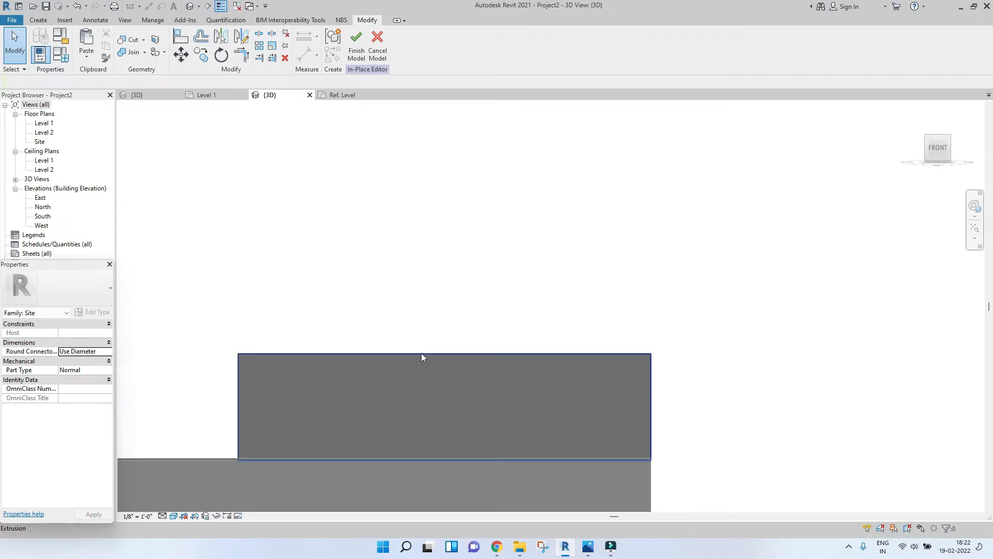
middle_click_drag(435, 349, 379, 337)
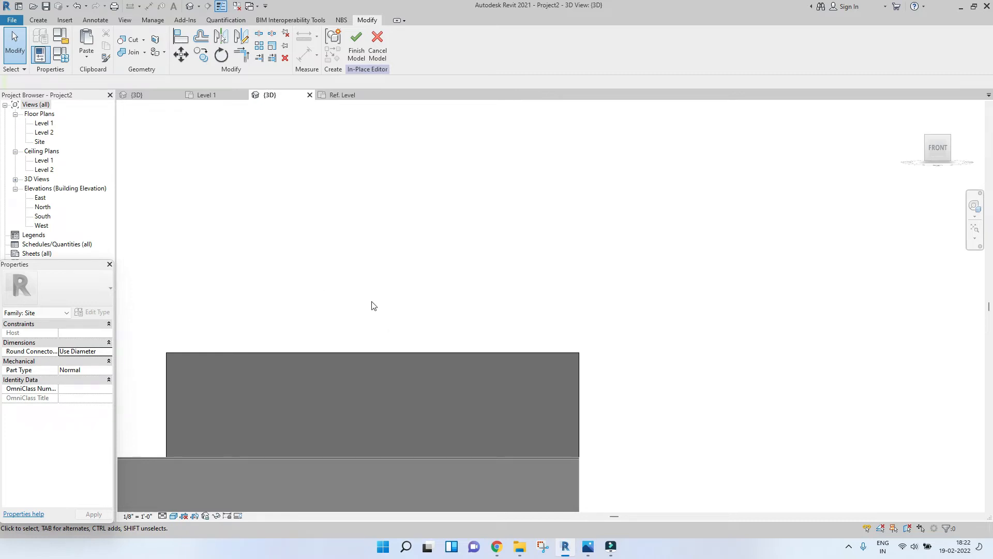
scroll(444, 315, "down", 2)
middle_click_drag(364, 325, 494, 470, "shift")
scroll(494, 470, "down", 2)
scroll(494, 469, "down", 2)
middle_click_drag(220, 324, 381, 296)
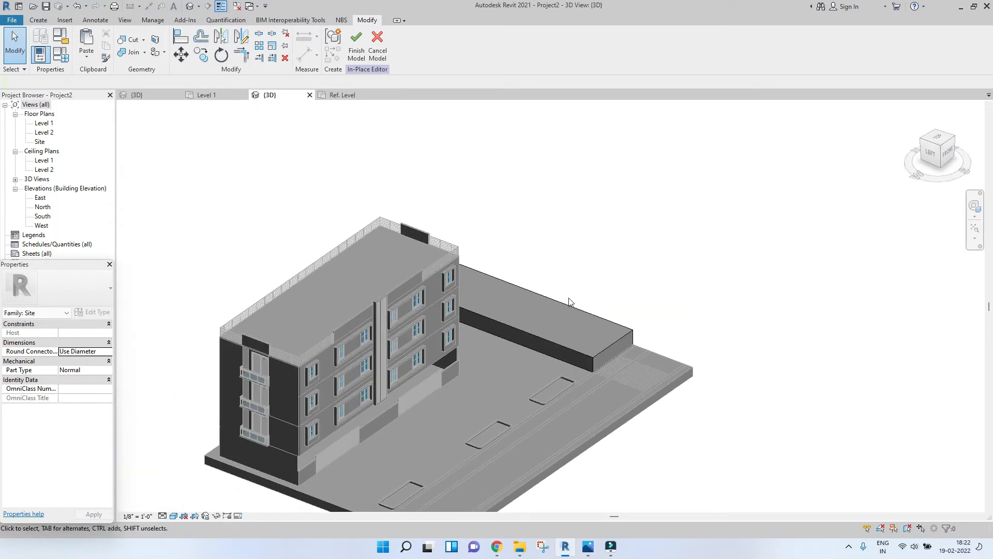
Step: Examine the new site block in 3D, in the Level 1 plan and from the front view
scroll(399, 185, "down", 2)
middle_click_drag(400, 185, 387, 271, "shift")
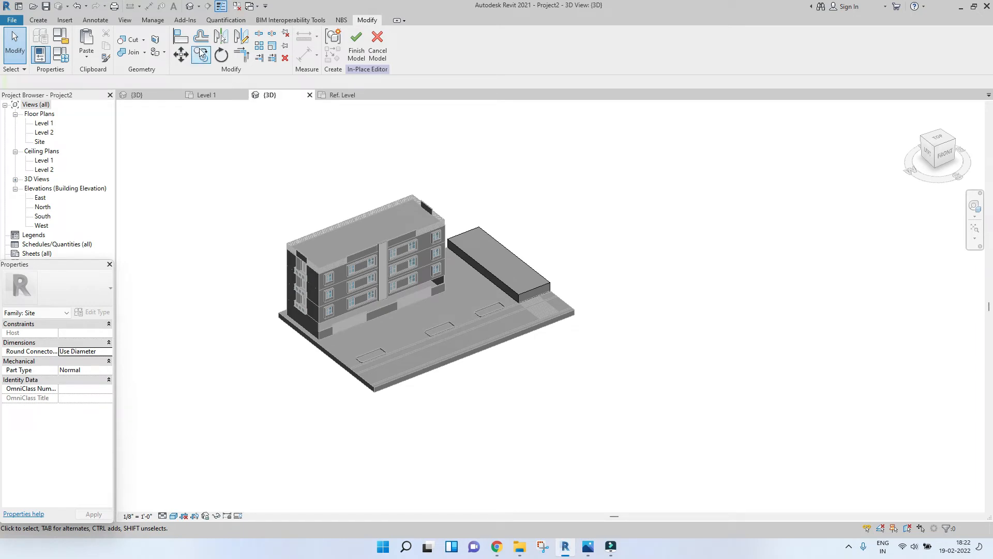
left_click(205, 95)
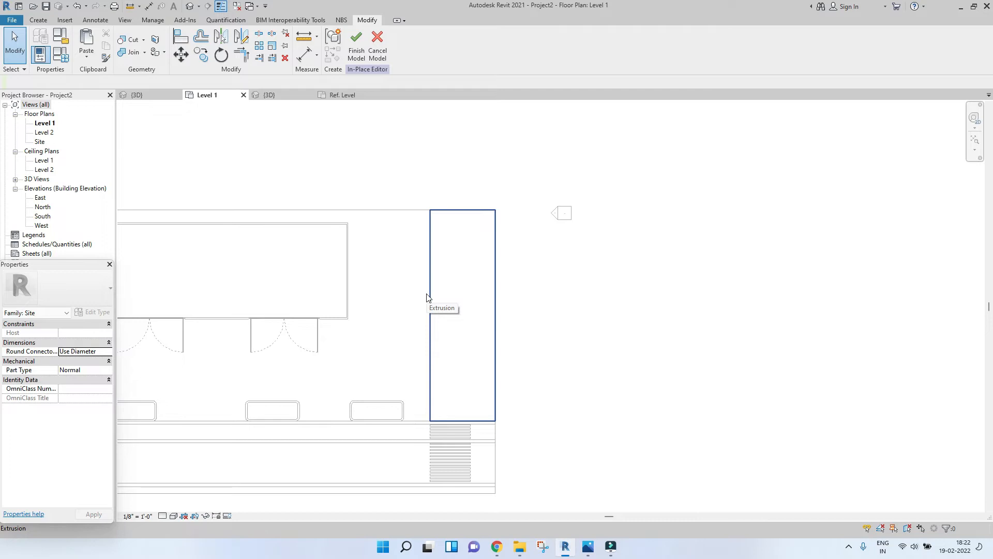
scroll(375, 347, "down", 2)
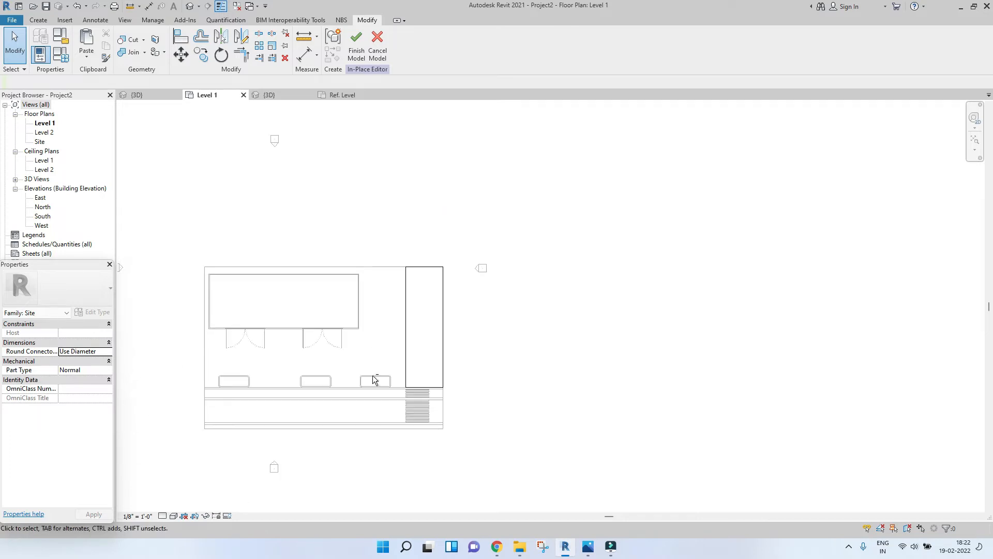
middle_click_drag(377, 381, 434, 286)
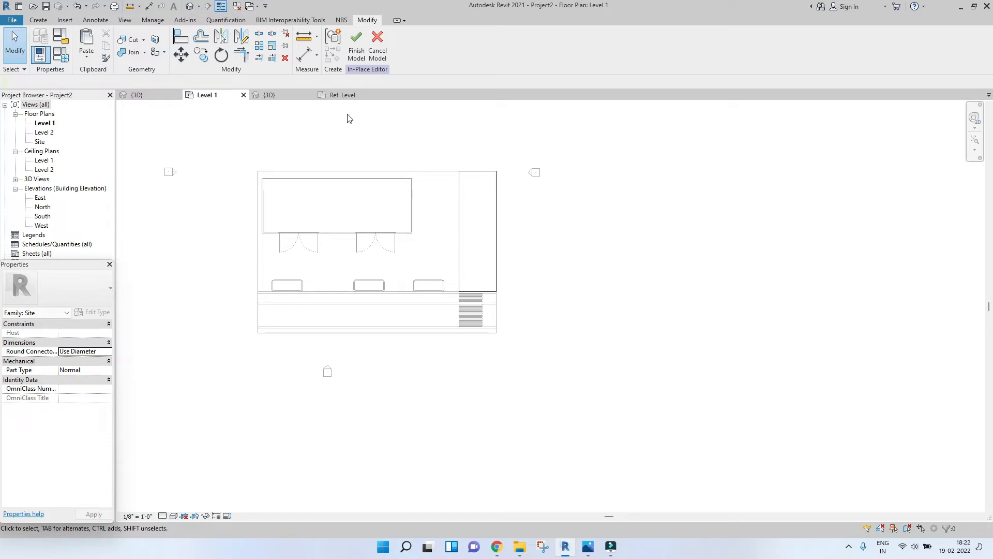
left_click(269, 96)
scroll(530, 281, "up", 4)
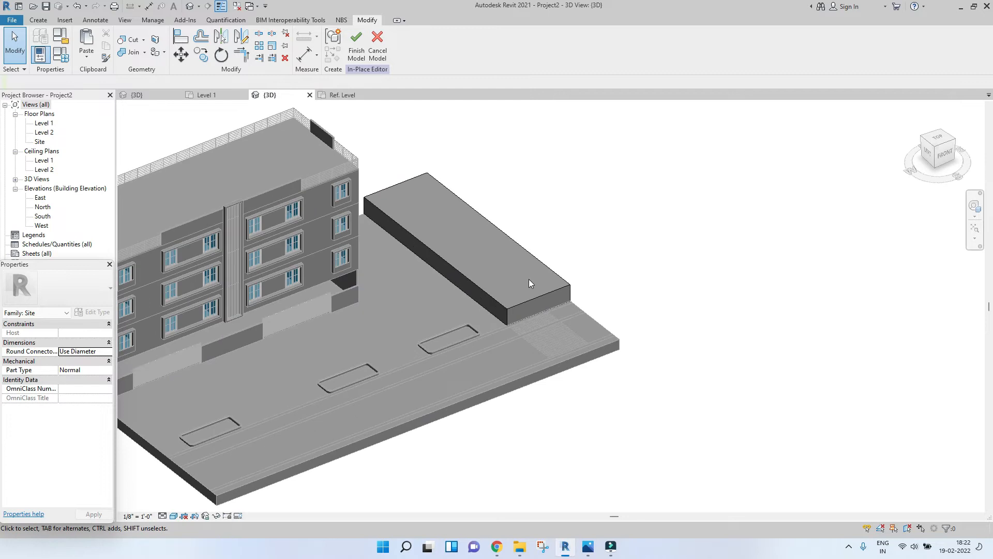
left_click(343, 97)
left_click(299, 96)
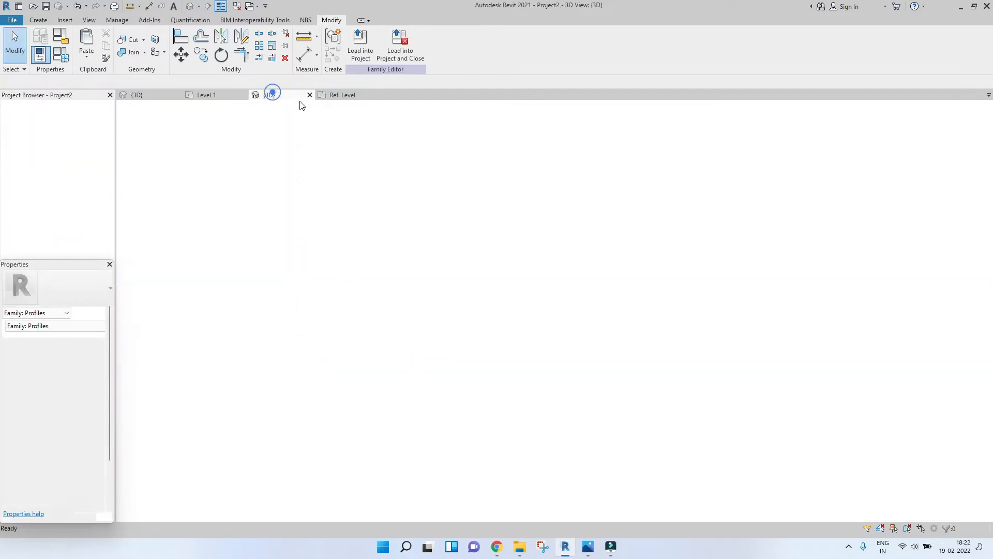
middle_click_drag(557, 291, 620, 331, "shift")
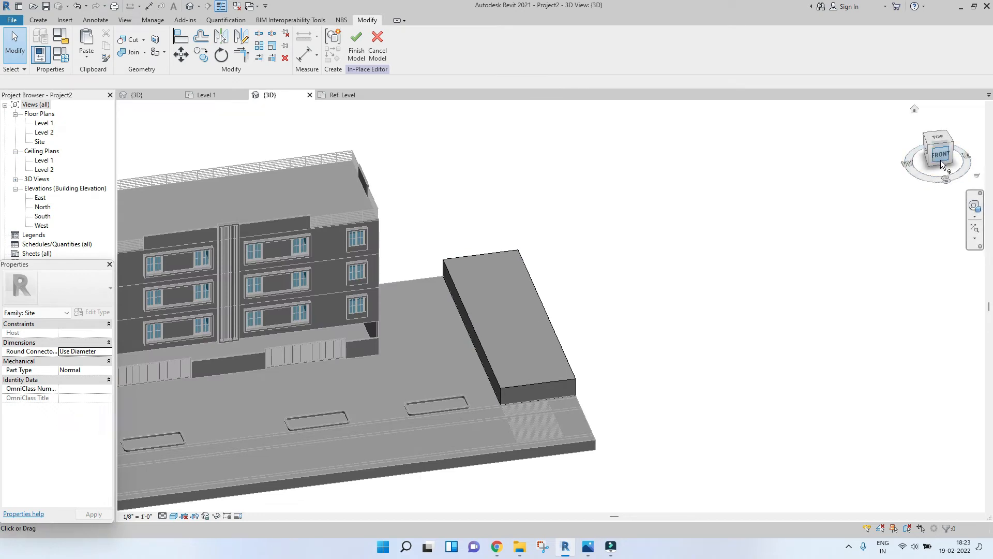
left_click(941, 160)
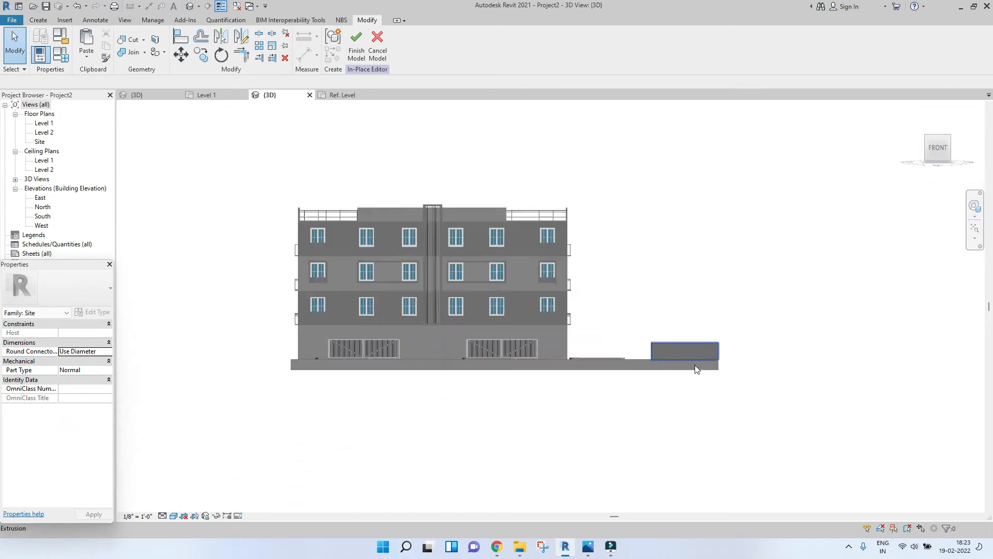
scroll(696, 369, "up", 8)
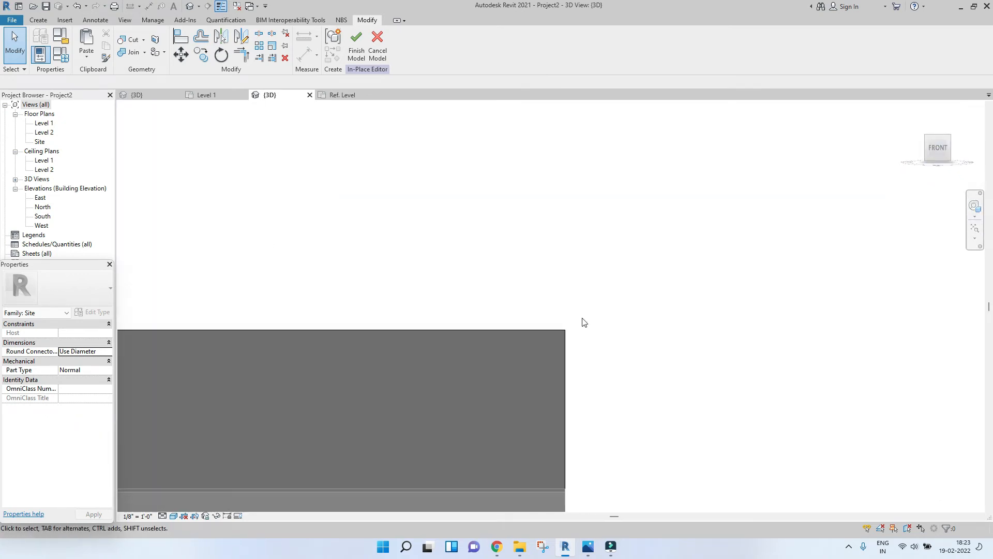
scroll(584, 322, "up", 3)
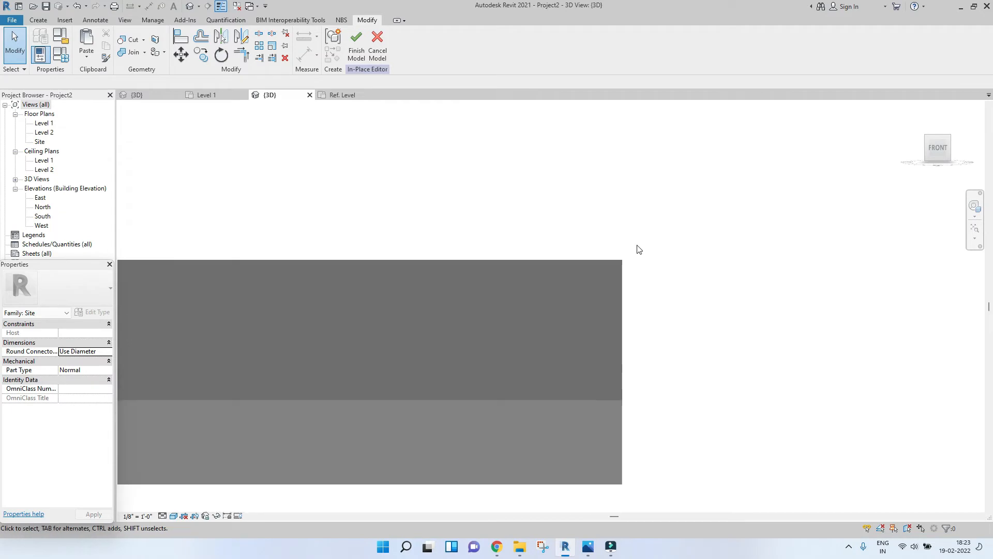
Step: Start a new extrusion and set its work plane by picking the front face of the site block
left_click(38, 21)
left_click(88, 44)
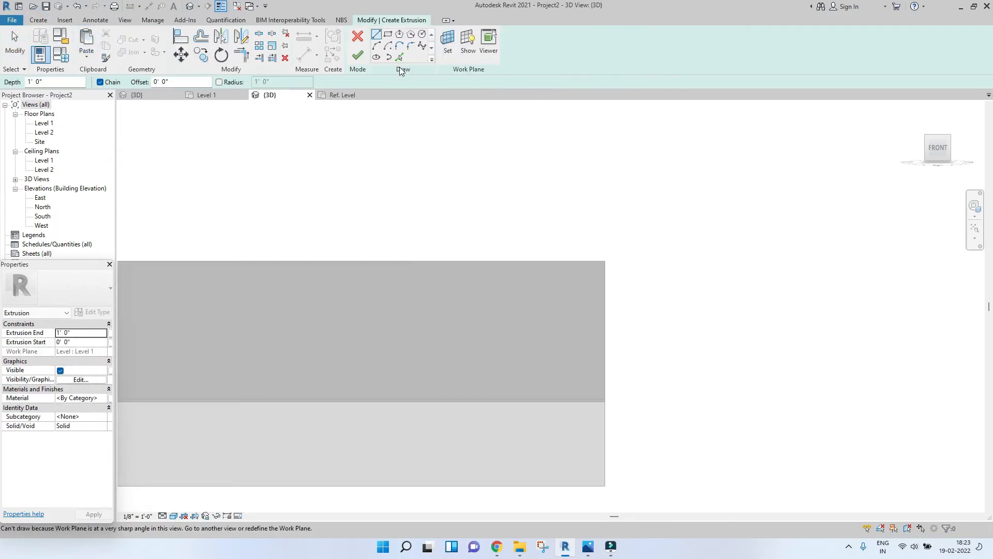
left_click(446, 44)
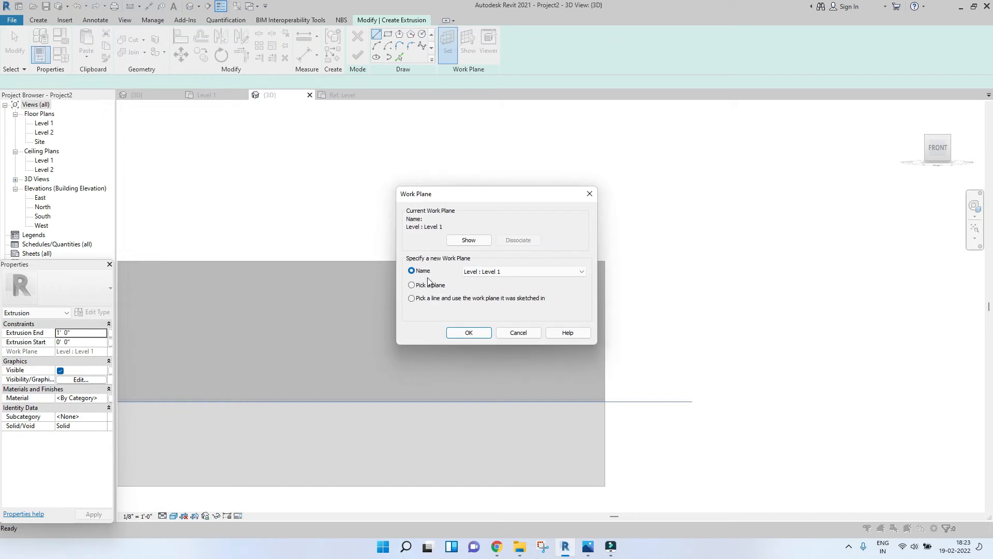
left_click(466, 334)
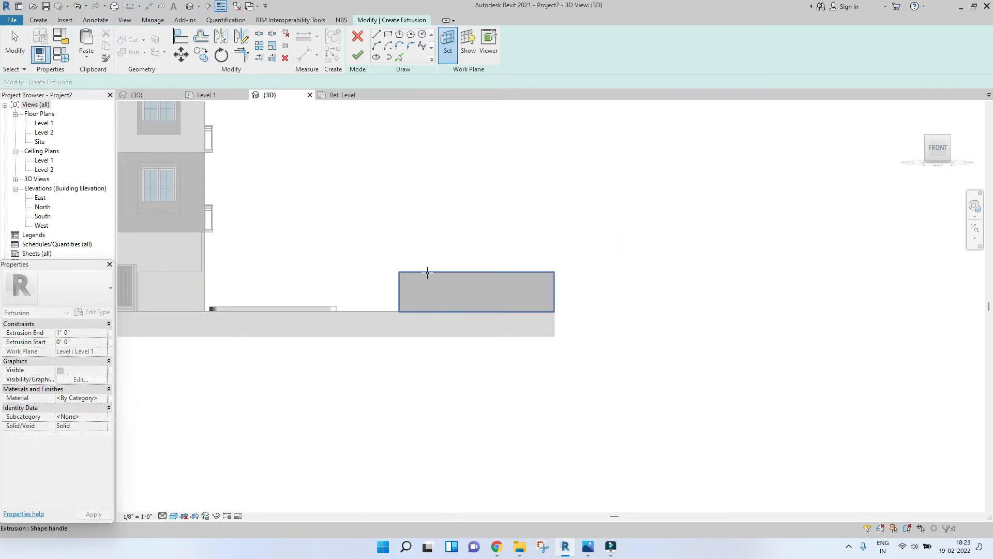
left_click(448, 280)
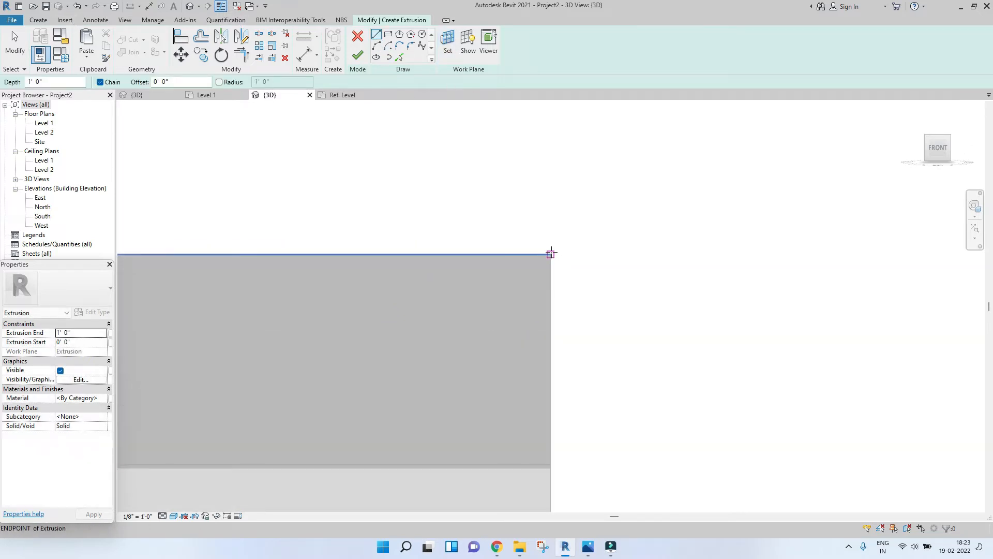
Step: Sketch a chain of lines from the block's upper right corner along its top edge
left_click(550, 251)
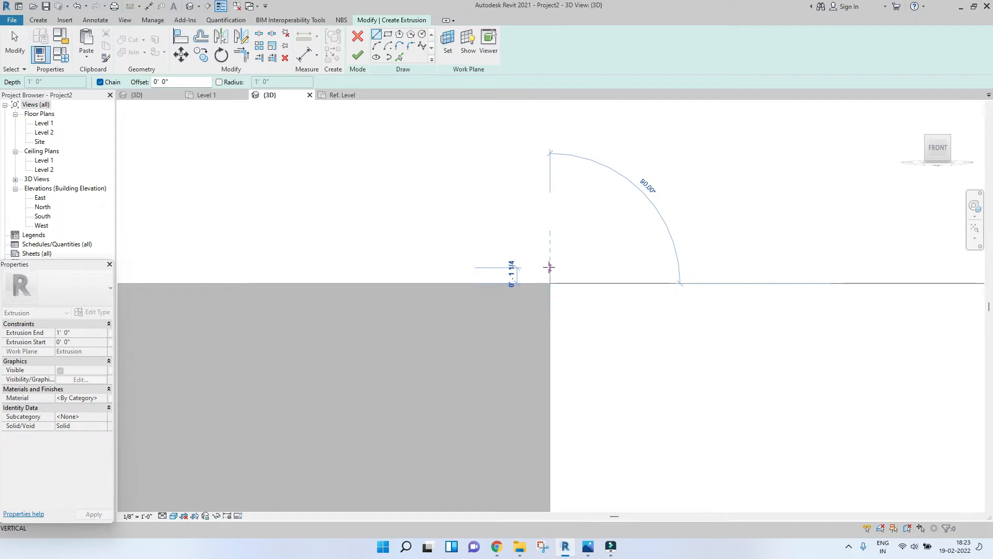
scroll(549, 267, "up", 2)
left_click(549, 272)
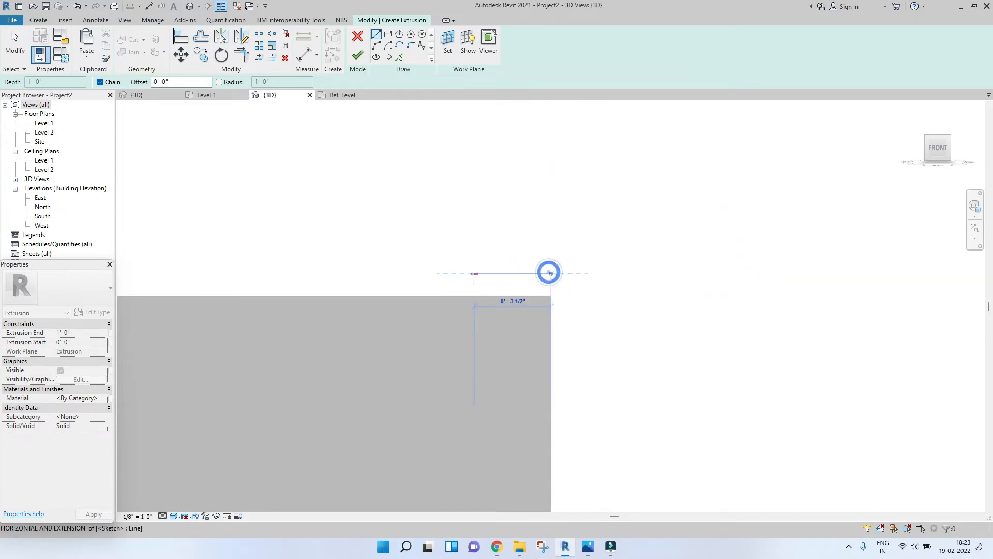
middle_click_drag(505, 284, 544, 282)
left_click(592, 295)
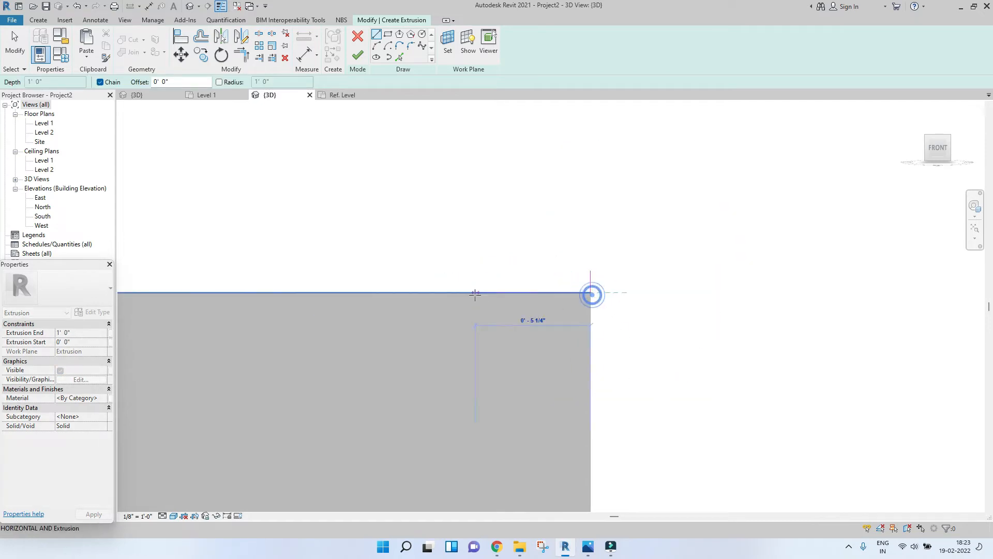
middle_click_drag(474, 294, 844, 296)
scroll(845, 295, "down", 3)
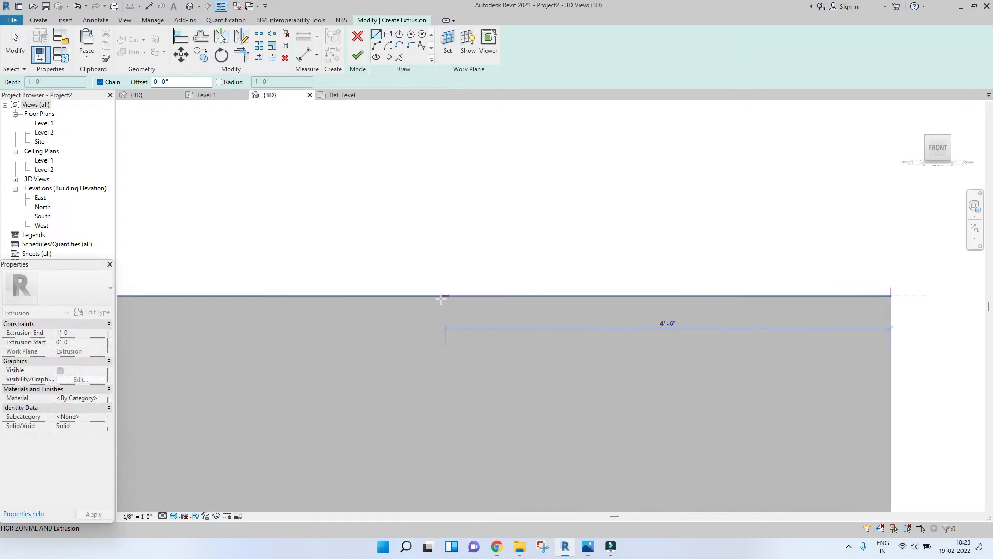
scroll(408, 298, "down", 3)
scroll(419, 308, "down", 2)
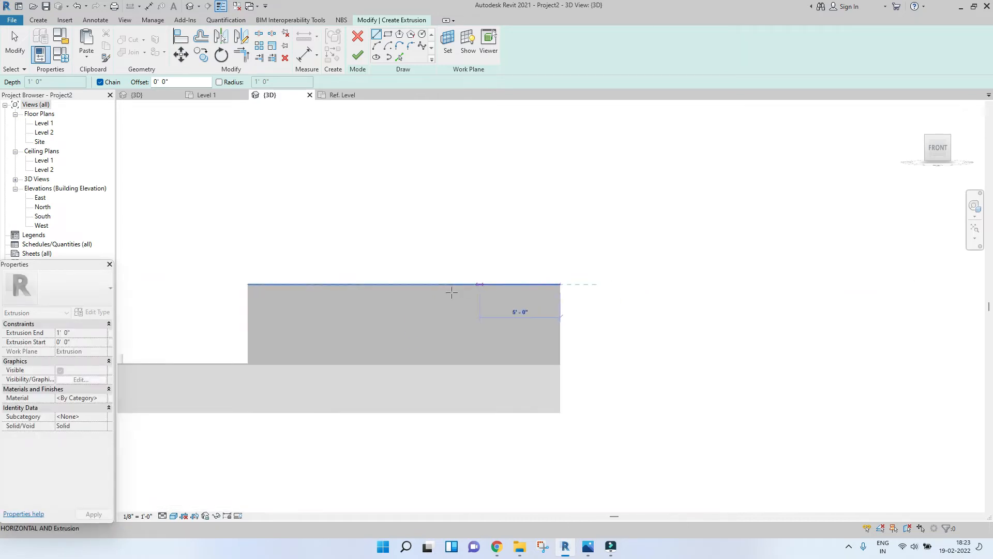
left_click(404, 284)
scroll(408, 283, "up", 3)
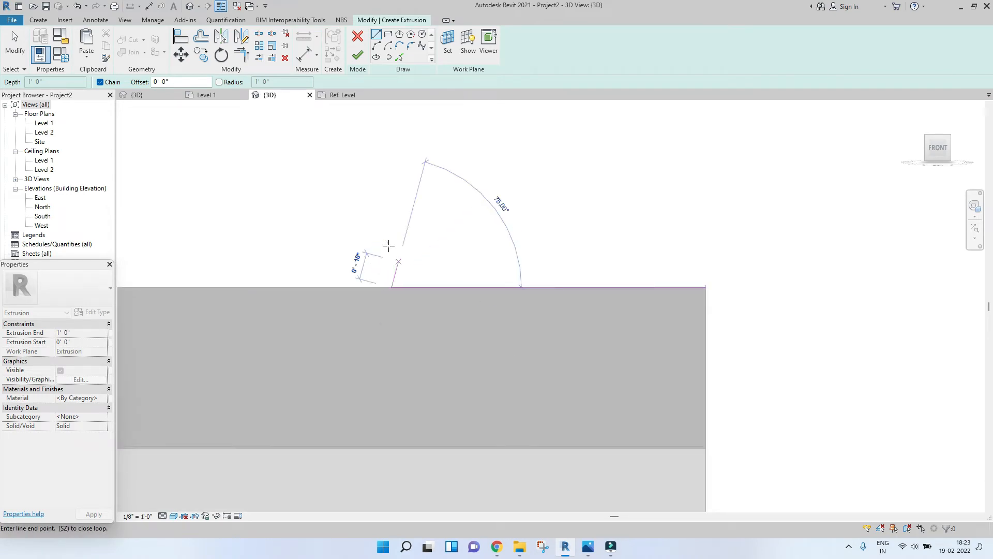
scroll(713, 288, "up", 2)
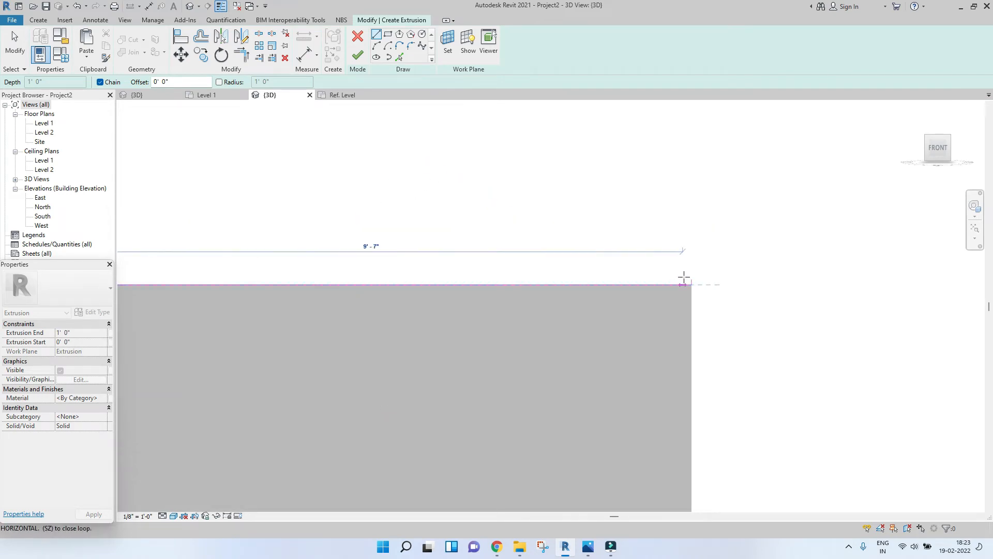
left_click(689, 276)
scroll(698, 269, "up", 5)
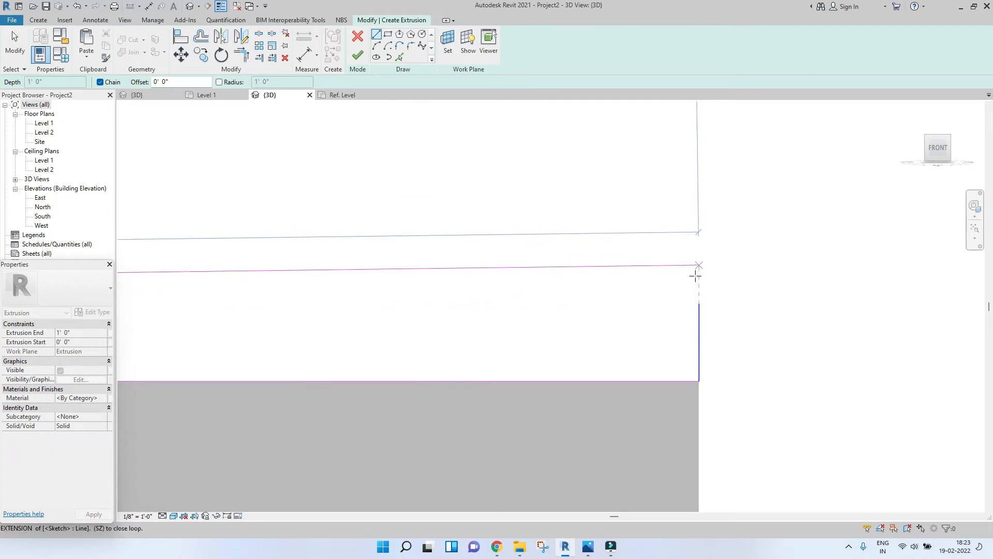
scroll(699, 303, "down", 5)
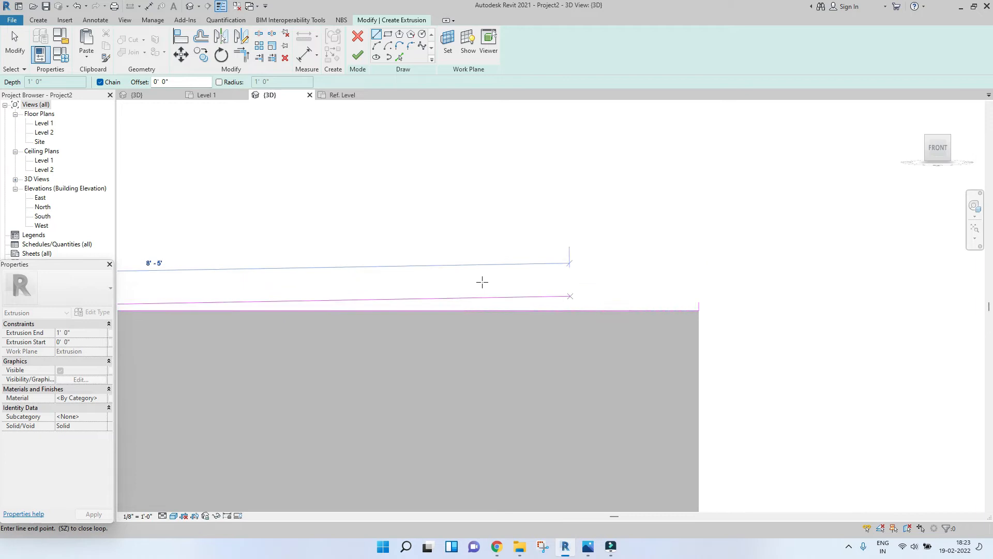
scroll(474, 281, "down", 2)
key("Escape")
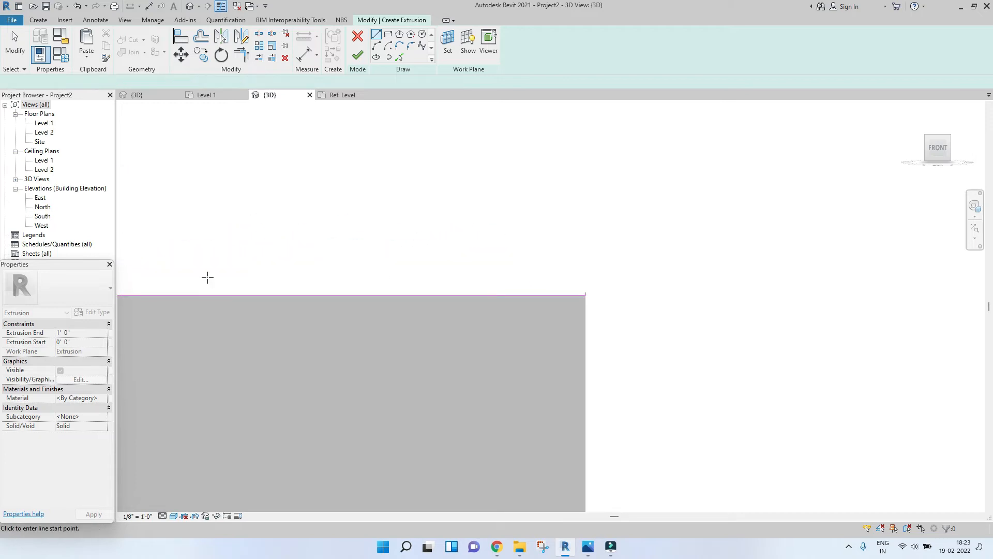
Step: Switch to the Spline tool and start a spline with control points just above the block's top edge
middle_click_drag(207, 277, 473, 253)
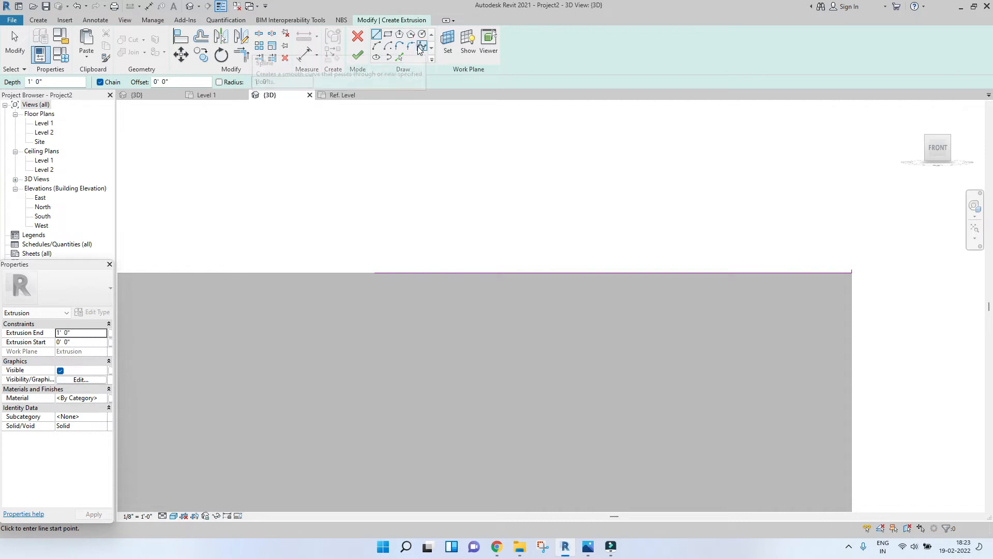
left_click(419, 48)
middle_click_drag(329, 224, 546, 249)
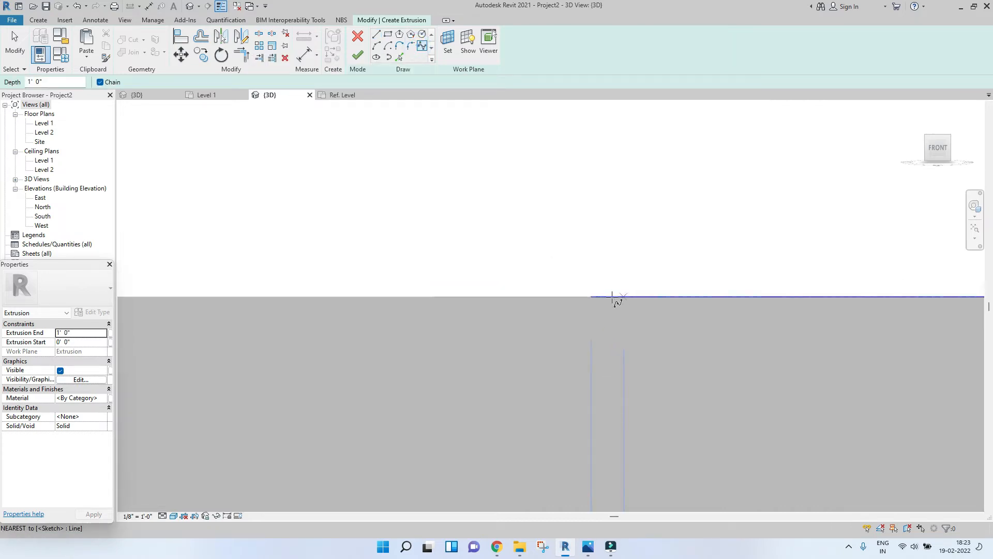
left_click(579, 296)
middle_click_drag(676, 269, 514, 262)
scroll(514, 263, "down", 3)
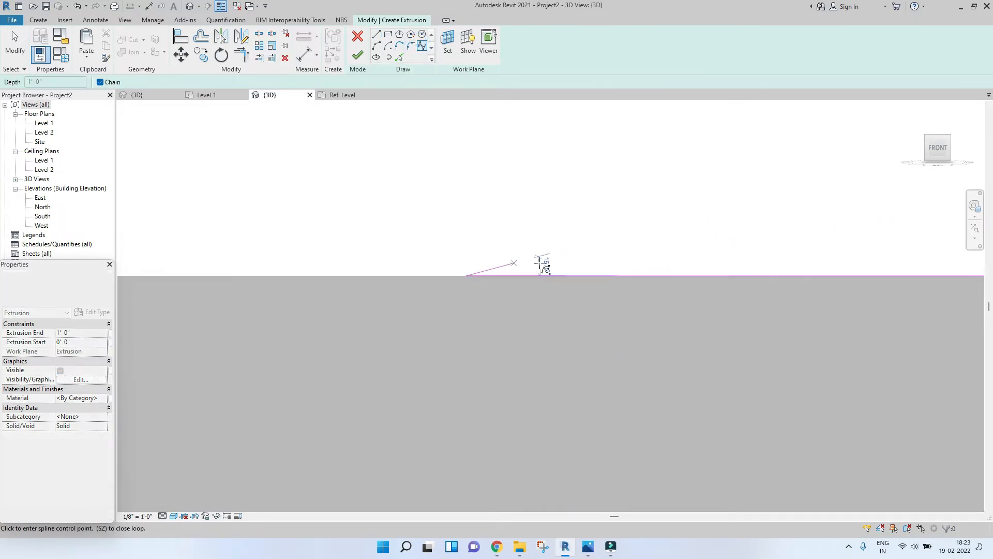
scroll(597, 270, "up", 5)
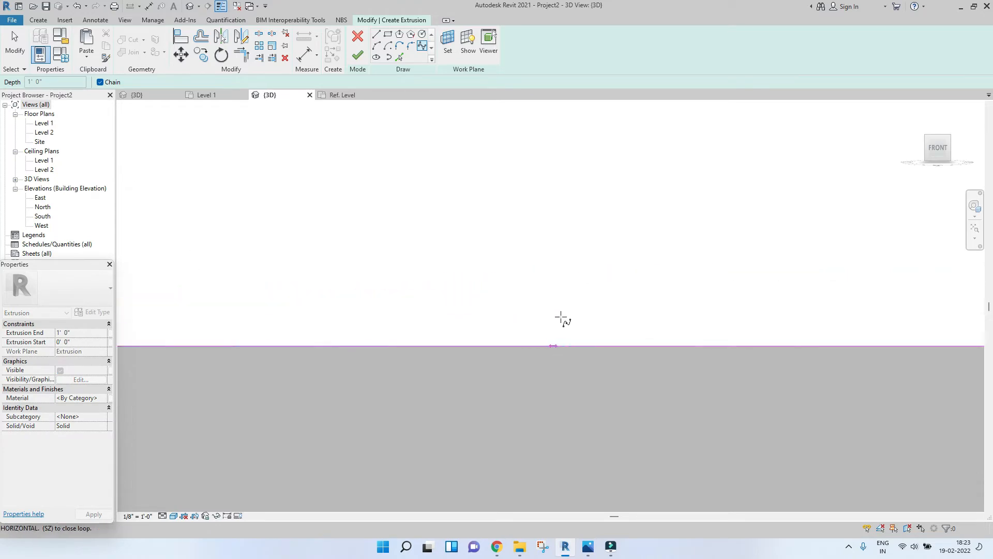
left_click(563, 316)
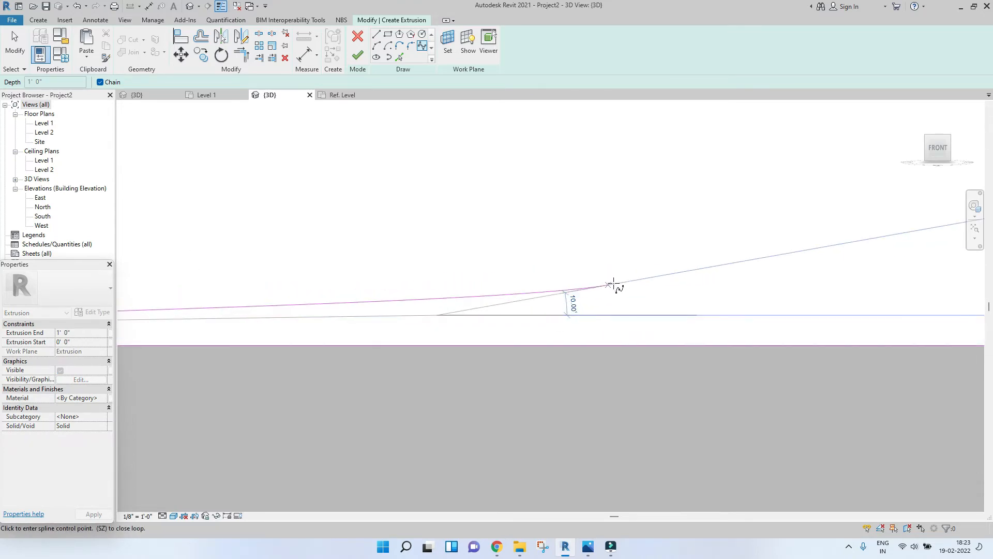
left_click(640, 290)
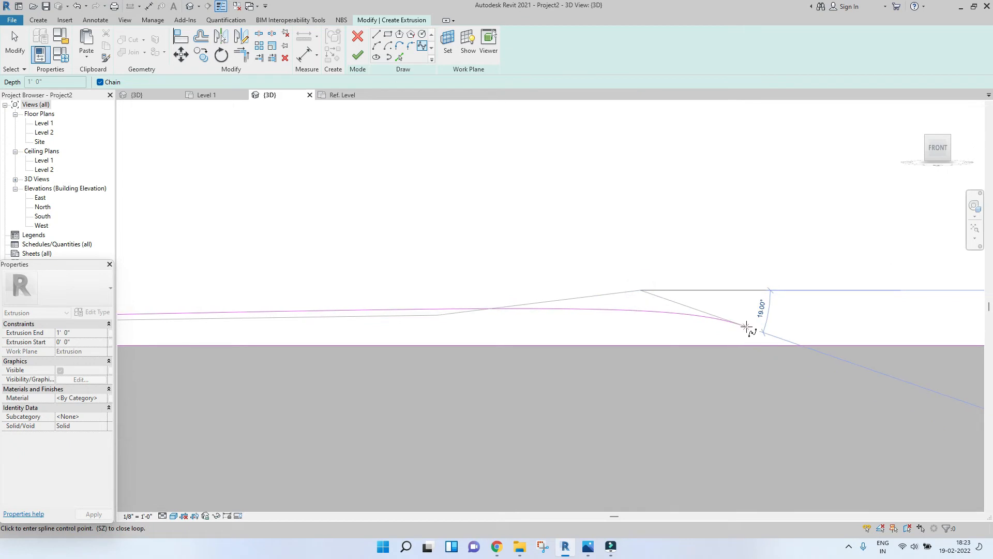
left_click(834, 327)
Step: Continue the spline with control points just above the block's top edge up to its right end
middle_click_drag(845, 325, 509, 319)
scroll(509, 319, "down", 2)
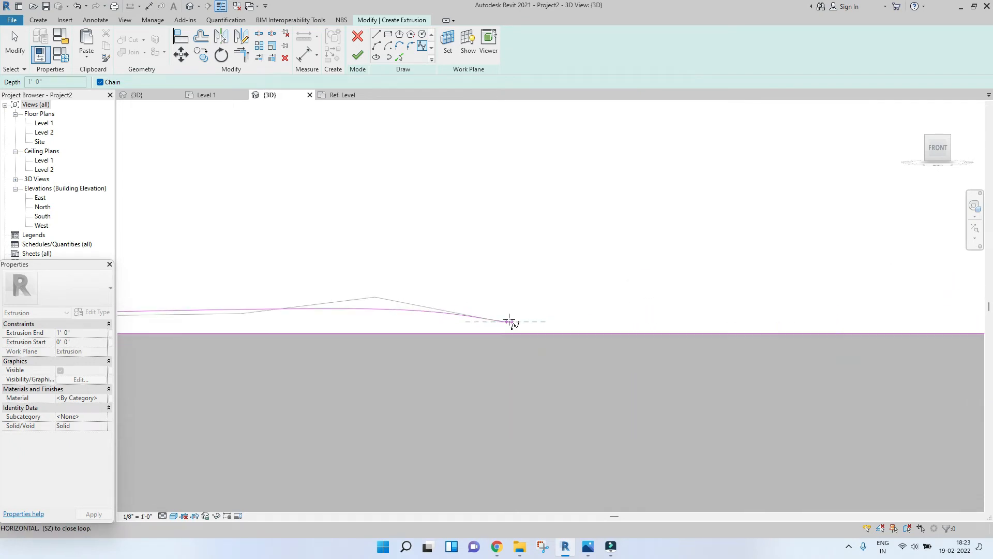
scroll(799, 305, "up", 2)
middle_click_drag(799, 306, 499, 305)
scroll(519, 305, "up", 2)
left_click(540, 300)
scroll(584, 306, "down", 2)
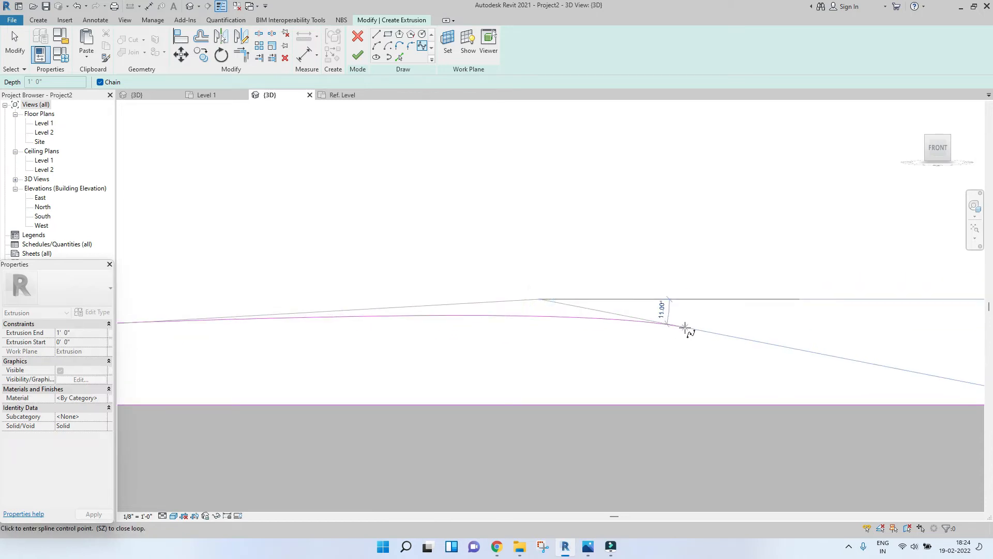
middle_click_drag(705, 348, 349, 324)
scroll(348, 321, "up", 2)
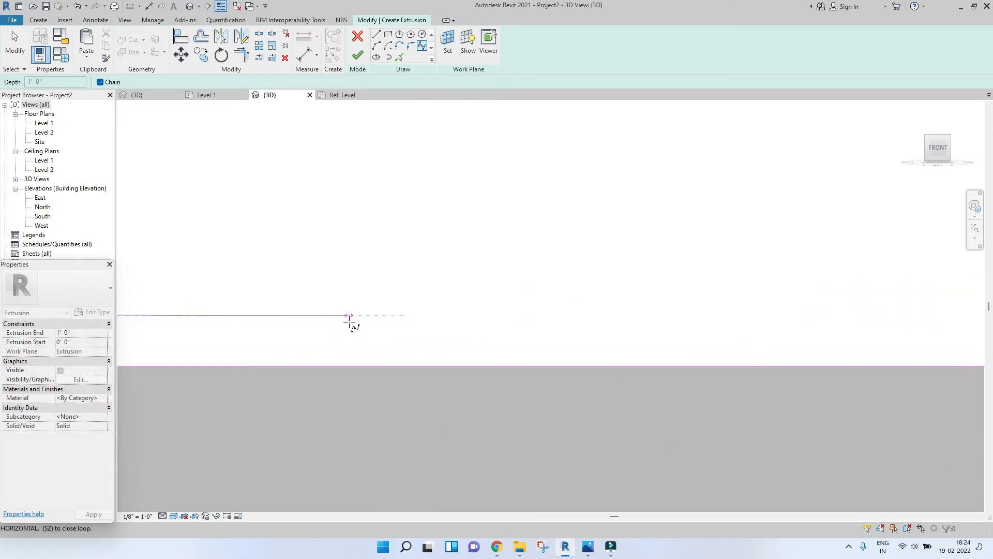
left_click(505, 329)
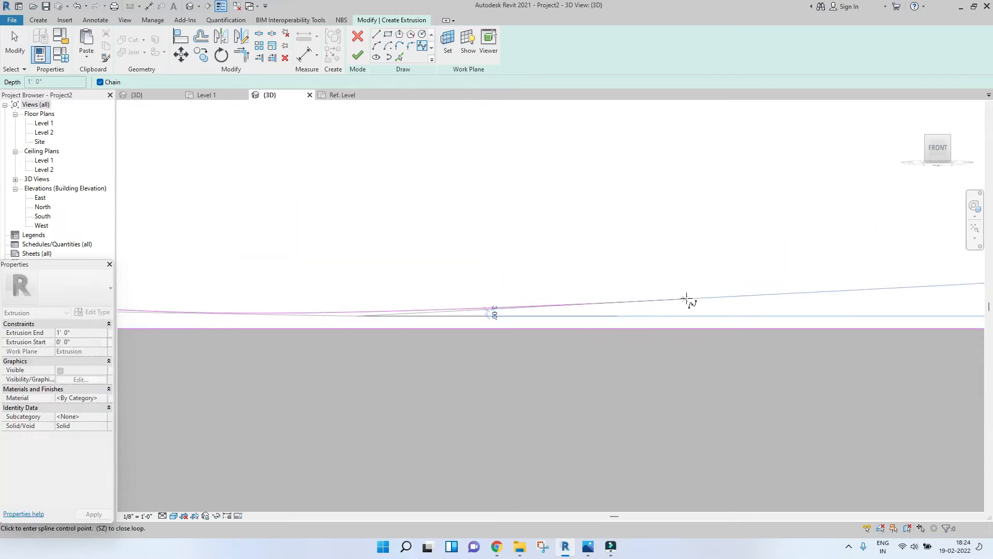
middle_click_drag(686, 298, 659, 304)
middle_click_drag(737, 293, 436, 339)
scroll(436, 339, "down", 4)
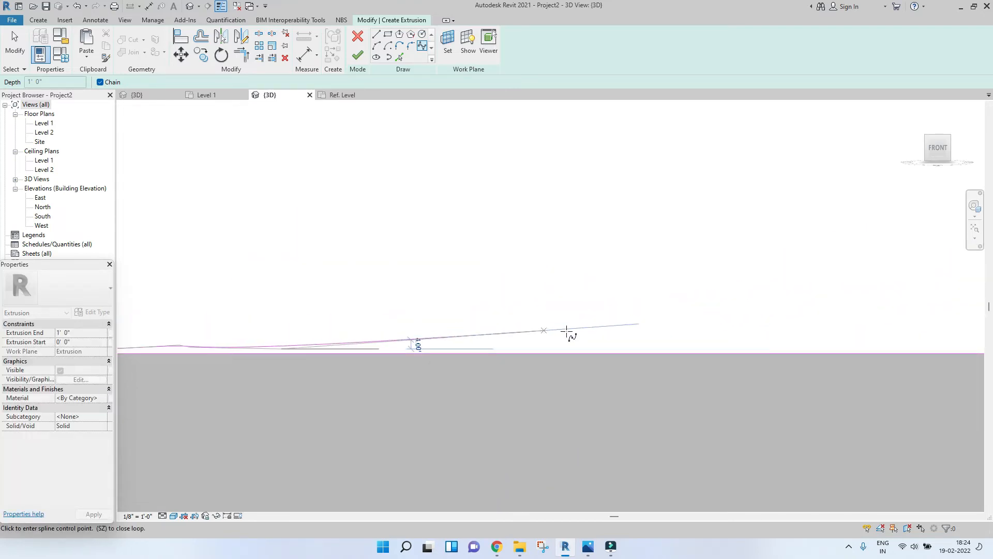
scroll(670, 330, "up", 5)
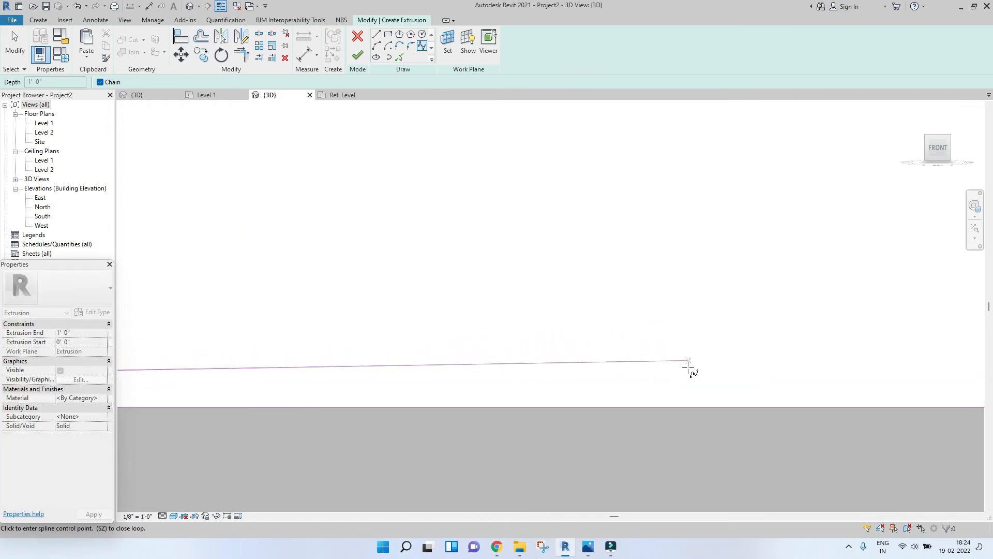
middle_click_drag(702, 368, 360, 354)
scroll(360, 355, "down", 4)
middle_click_drag(592, 356, 372, 354)
scroll(372, 352, "down", 4)
scroll(460, 350, "up", 3)
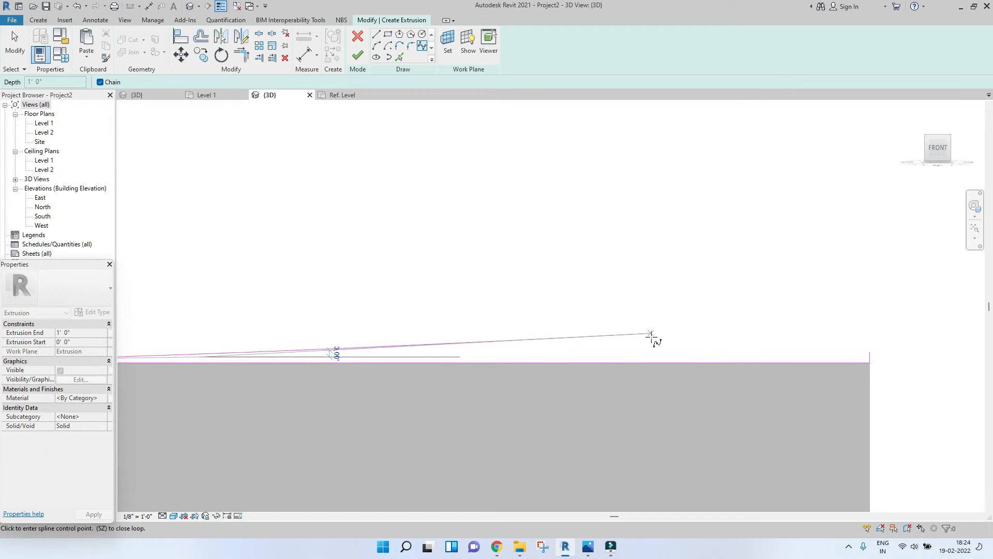
scroll(668, 342, "up", 3)
scroll(627, 349, "down", 3)
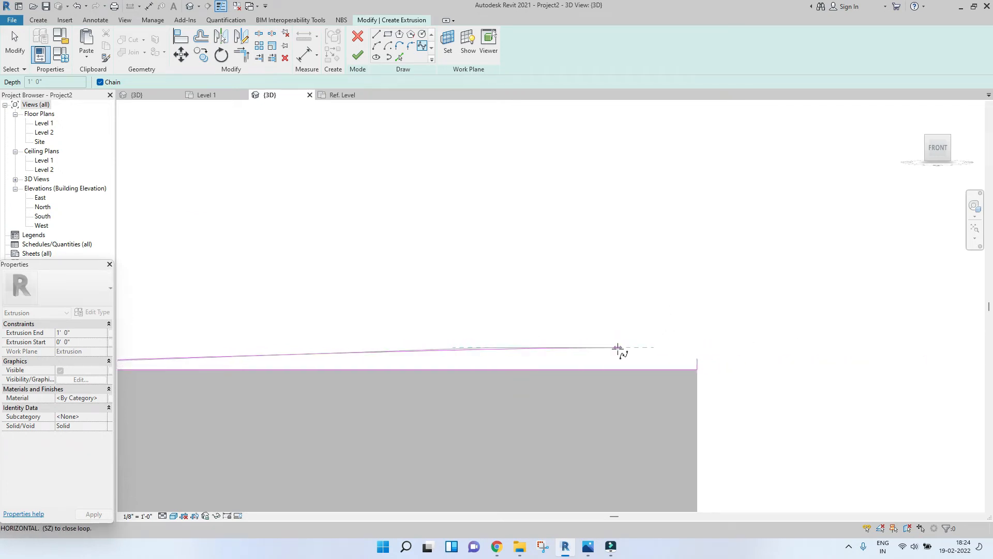
scroll(645, 358, "up", 3)
left_click(646, 347)
scroll(737, 336, "up", 4)
left_click(735, 346)
Step: Leave the spline and join the vertical edge line's upper end to the spline's end to close the profile
key("Escape")
key("Escape")
key("t")
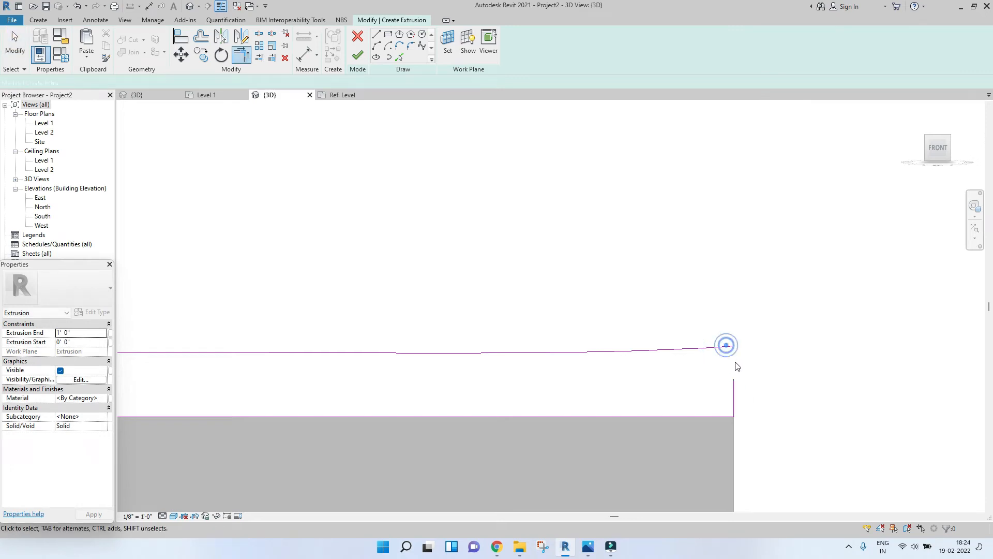
left_click(734, 382)
left_click_drag(734, 376, 734, 346)
key("Escape")
Step: Finish the extrusion sketch
scroll(733, 348, "down", 4)
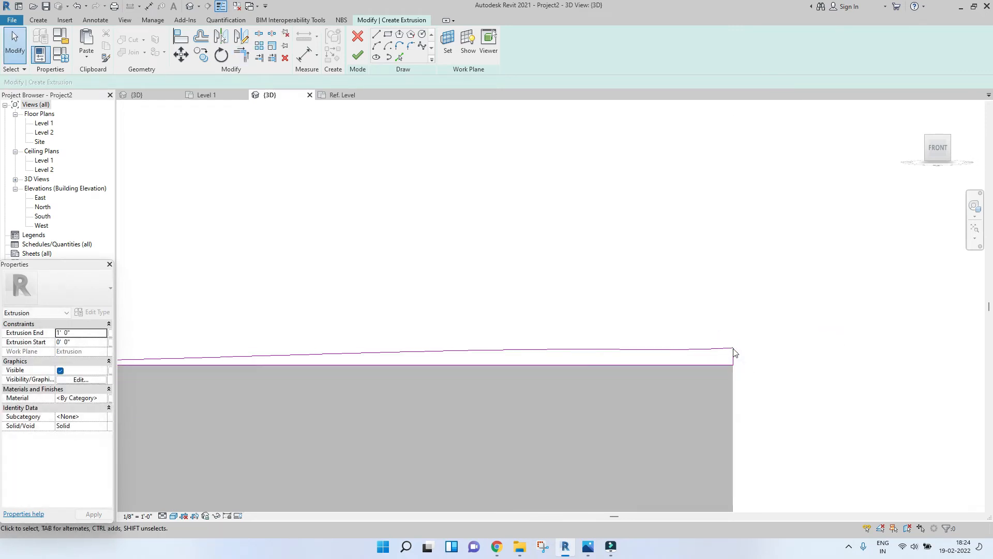
scroll(733, 348, "down", 6)
scroll(598, 357, "up", 3)
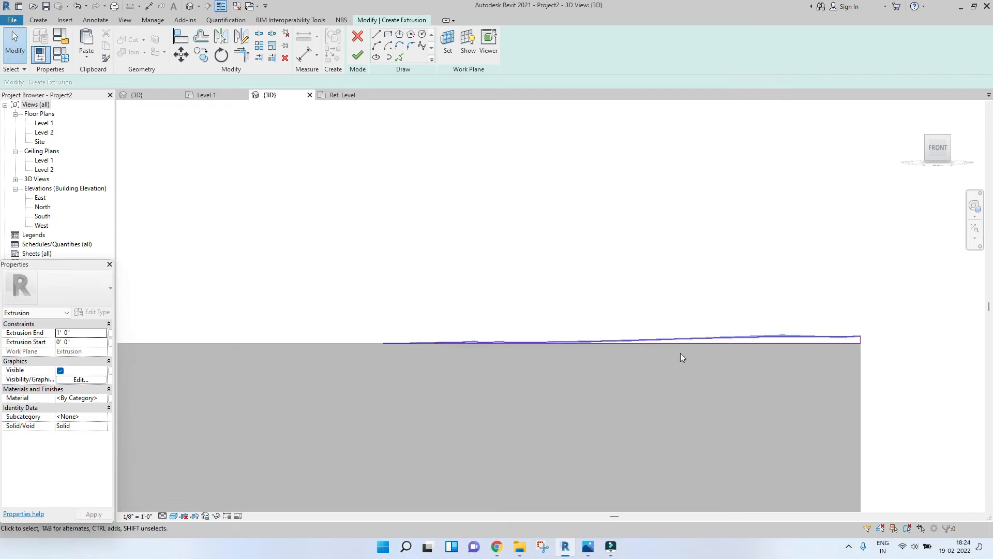
scroll(735, 356, "up", 3)
scroll(485, 312, "down", 4)
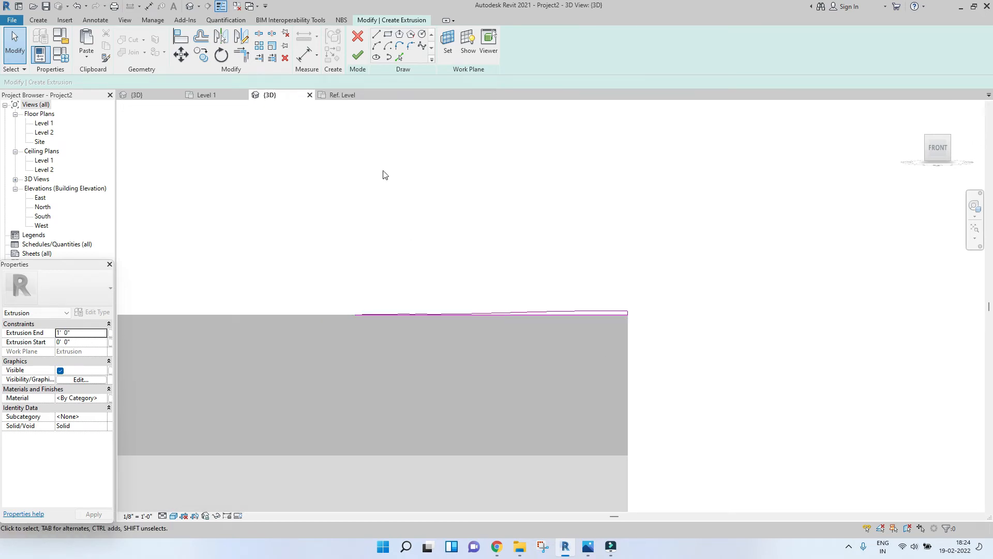
left_click(350, 57)
Step: Select the new extrusion in 3D and drag its depth handle across the site block to 63' 7"
mouse_move(395, 278)
middle_mouse_down("shift")
mouse_move(520, 289)
mouse_move(533, 303)
middle_mouse_up("shift")
scroll(521, 284, "down", 3)
left_click(526, 284)
scroll(525, 283, "down", 2)
left_click(937, 138)
scroll(402, 203, "down", 5)
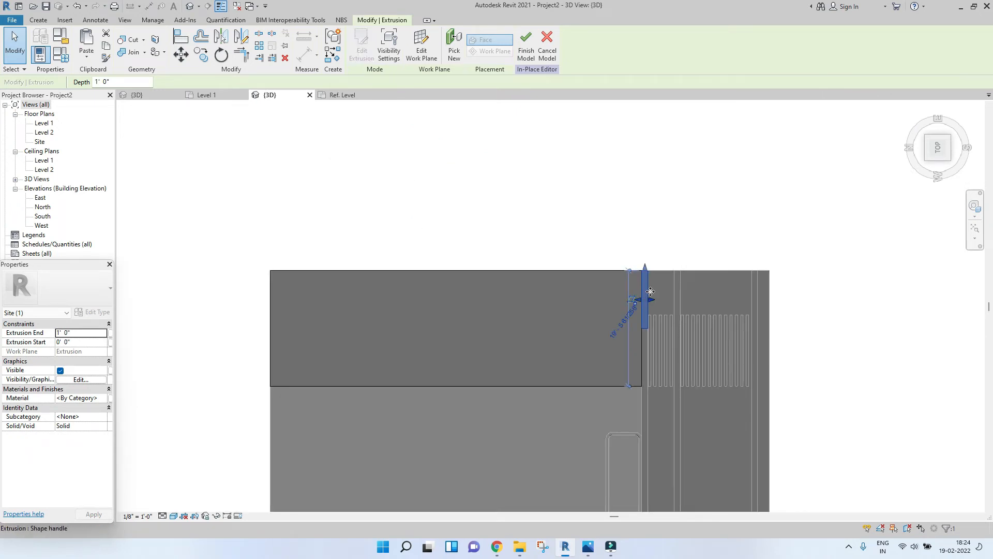
scroll(651, 291, "up", 2)
left_click(667, 286)
left_click(635, 298)
left_click_drag(636, 314, 197, 322)
Step: Inspect the extruded top profile on the site block in 3D and finish the in-place model
scroll(323, 261, "down", 2)
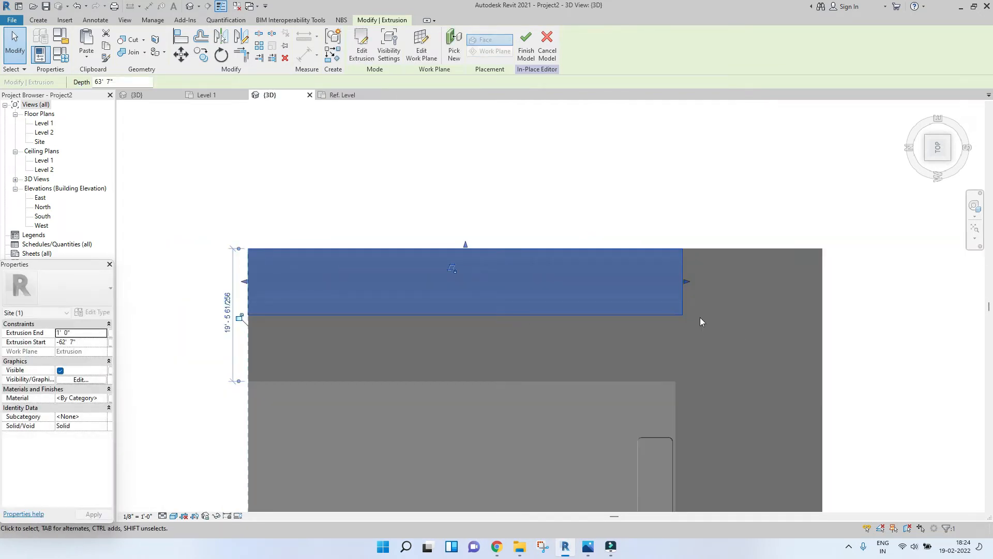
scroll(696, 309, "up", 2)
left_click_drag(676, 261, 663, 261)
left_click(701, 180)
scroll(700, 180, "down", 2)
middle_click_drag(673, 254, 614, 291, "shift")
scroll(636, 194, "down", 2)
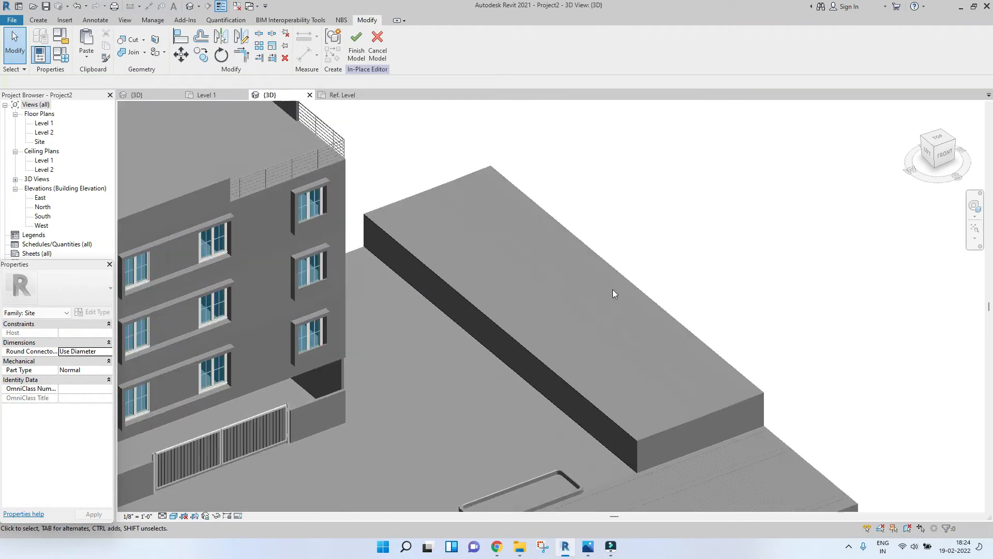
scroll(616, 370, "up", 4)
scroll(532, 269, "down", 5)
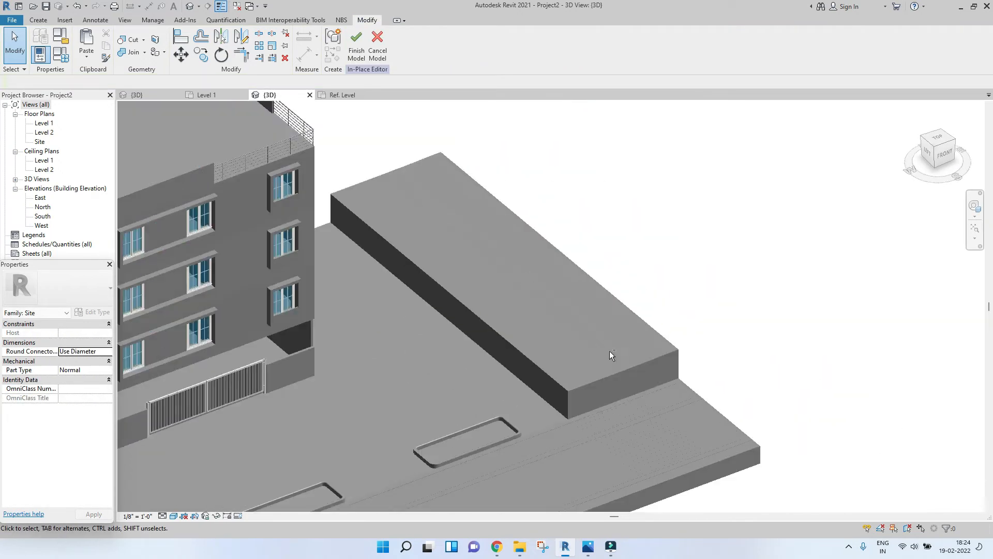
scroll(625, 346, "up", 5)
scroll(656, 380, "up", 1)
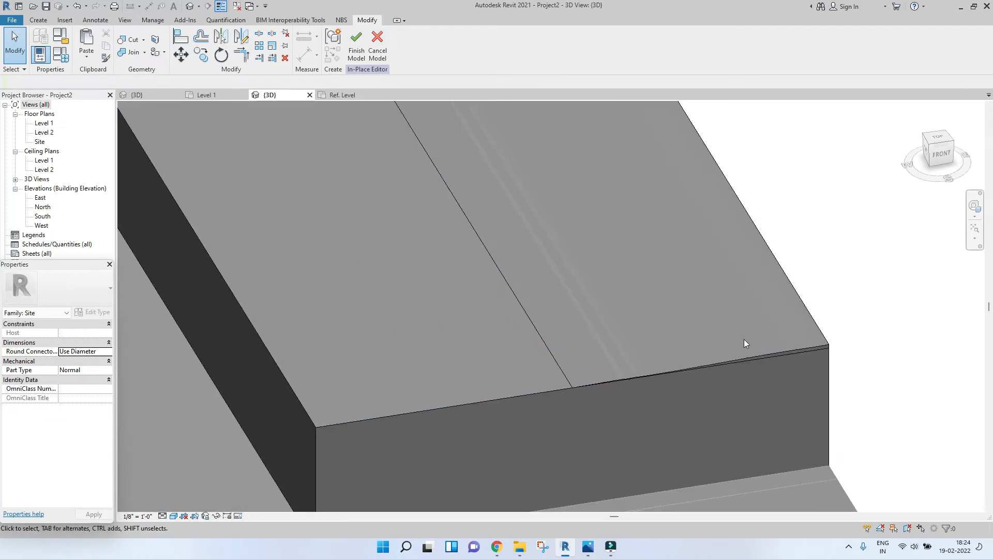
scroll(775, 331, "up", 3)
scroll(724, 355, "down", 5)
middle_click_drag(667, 337, 697, 502)
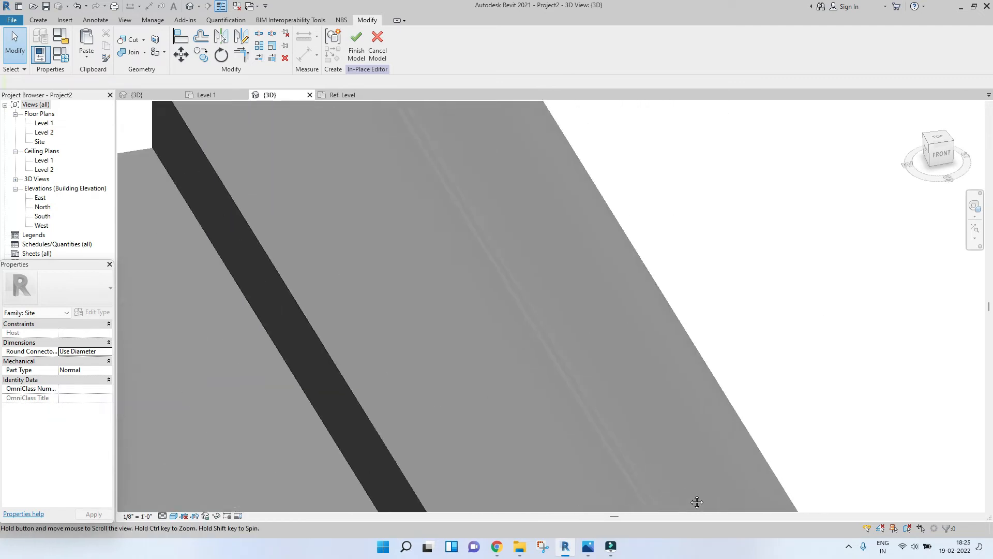
middle_click_drag(684, 451, 663, 306, "shift")
scroll(557, 388, "down", 3)
middle_click_drag(557, 388, 663, 448, "shift")
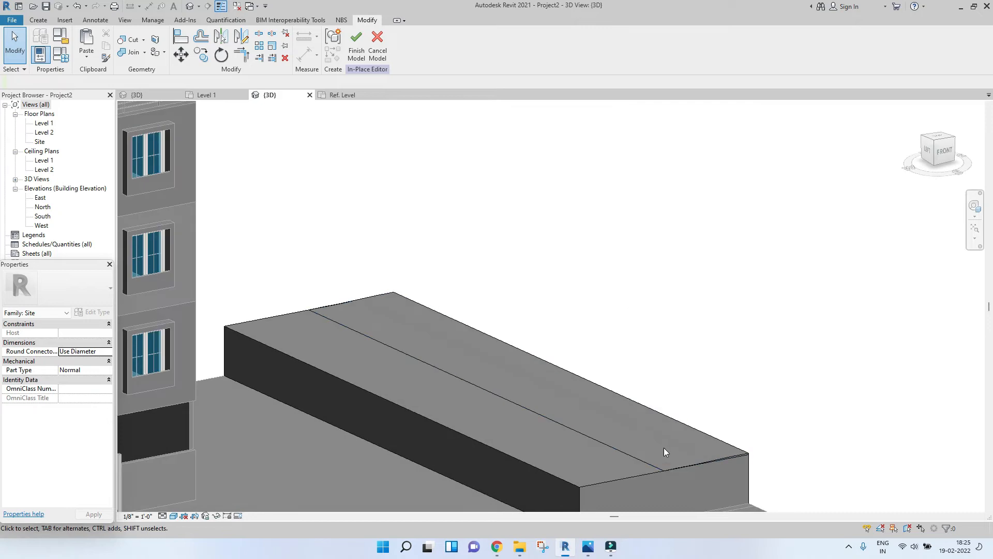
scroll(665, 451, "up", 3)
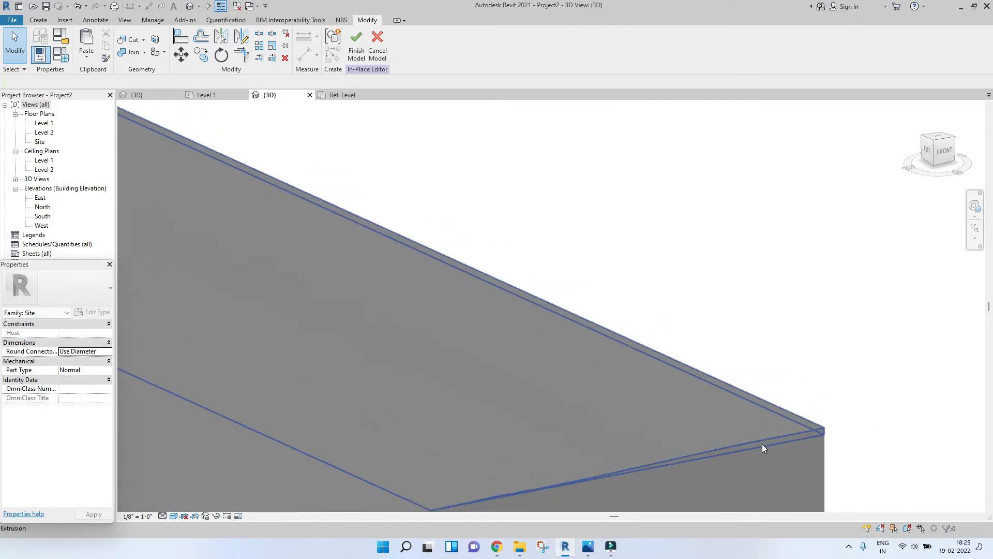
scroll(762, 444, "down", 5)
mouse_move(532, 361)
middle_mouse_down("shift")
mouse_move(470, 328)
mouse_move(524, 378)
middle_mouse_up("shift")
scroll(501, 322, "up", 5)
scroll(501, 322, "down", 3)
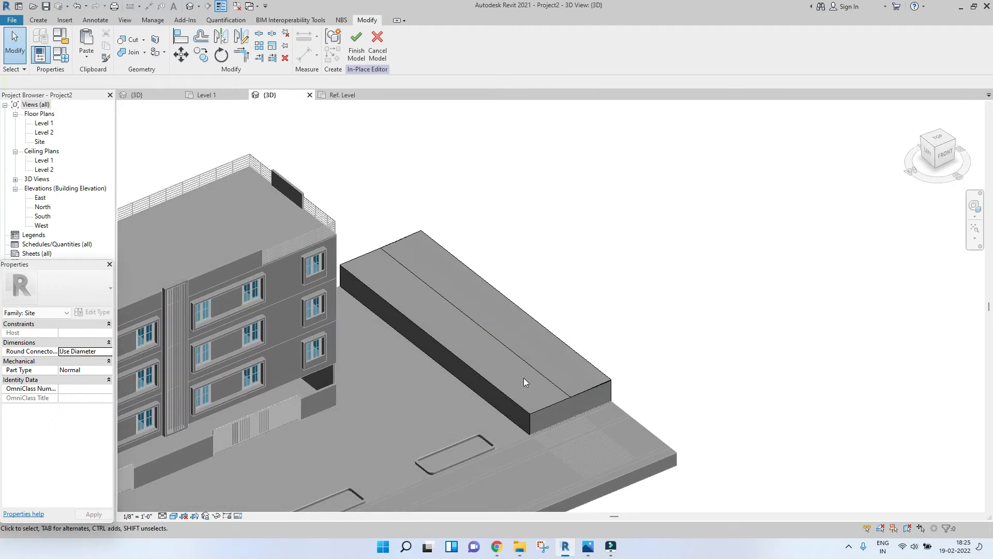
scroll(524, 378, "up", 5)
scroll(587, 339, "down", 3)
middle_click_drag(572, 334, 575, 407)
scroll(366, 223, "up", 4)
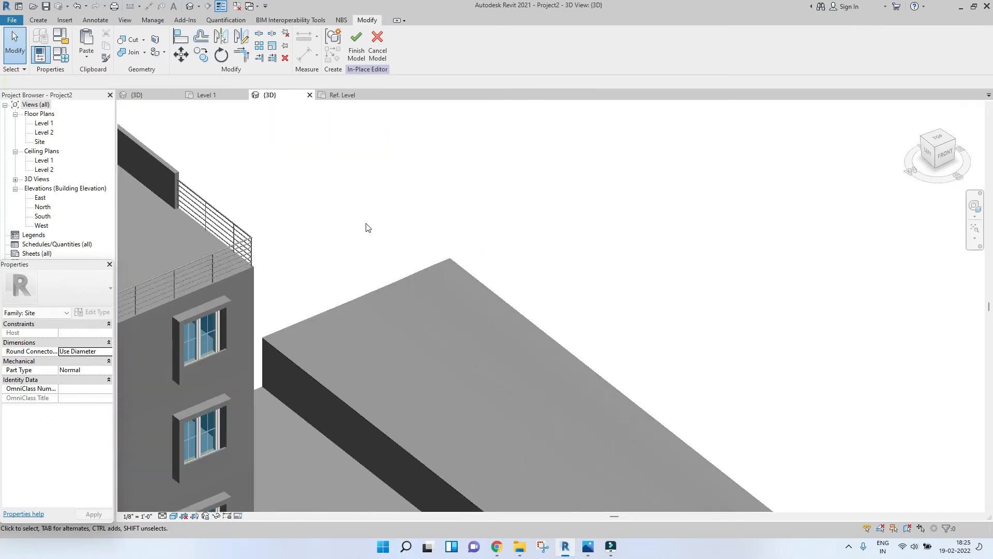
scroll(392, 292, "up", 3)
scroll(392, 290, "down", 3)
middle_click_drag(392, 289, 409, 311, "shift")
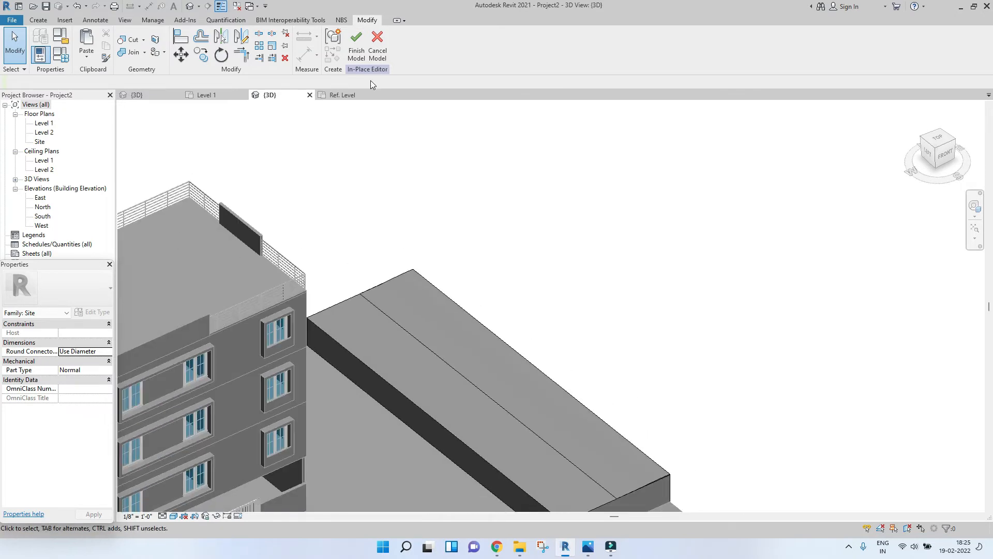
left_click(356, 46)
Step: Examine the finished site block next to the building in the 3D view
scroll(468, 213, "down", 3)
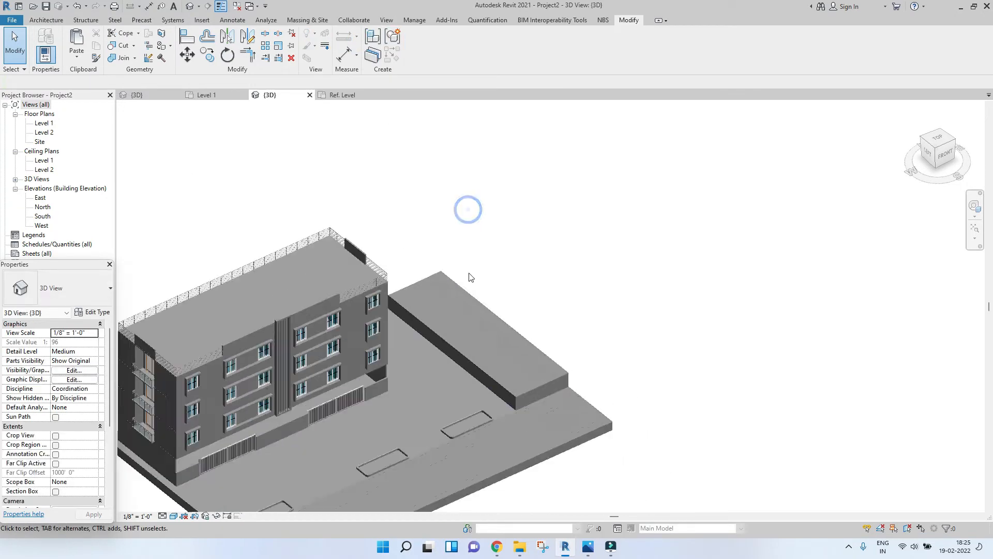
scroll(547, 400, "up", 2)
scroll(483, 370, "up", 3)
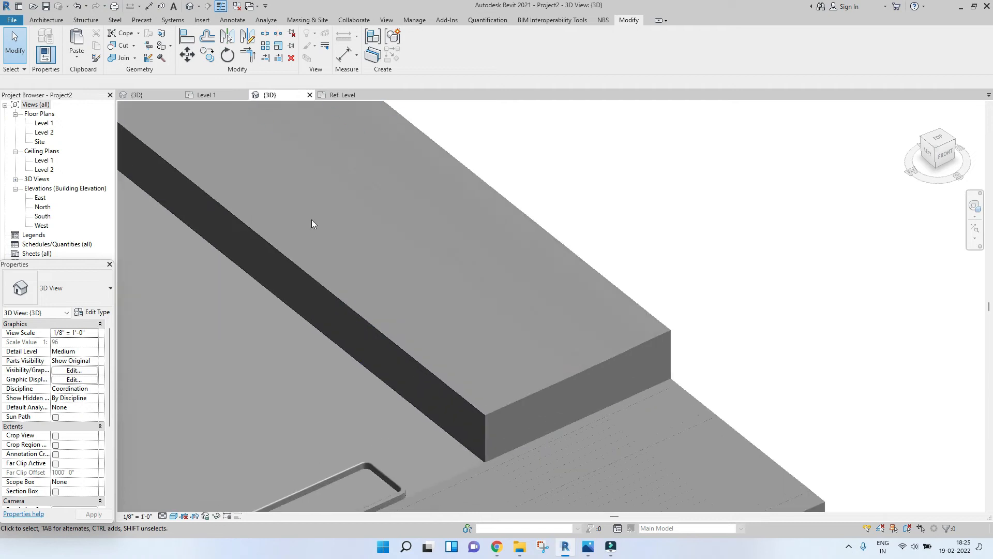
middle_click_drag(314, 224, 456, 387)
scroll(456, 387, "down", 2)
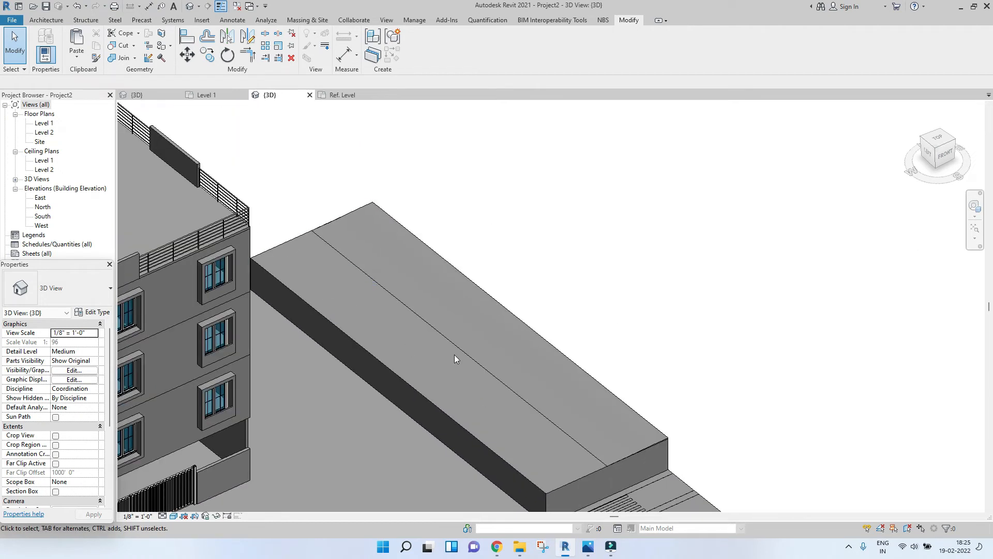
scroll(535, 463, "down", 3)
scroll(535, 370, "up", 5)
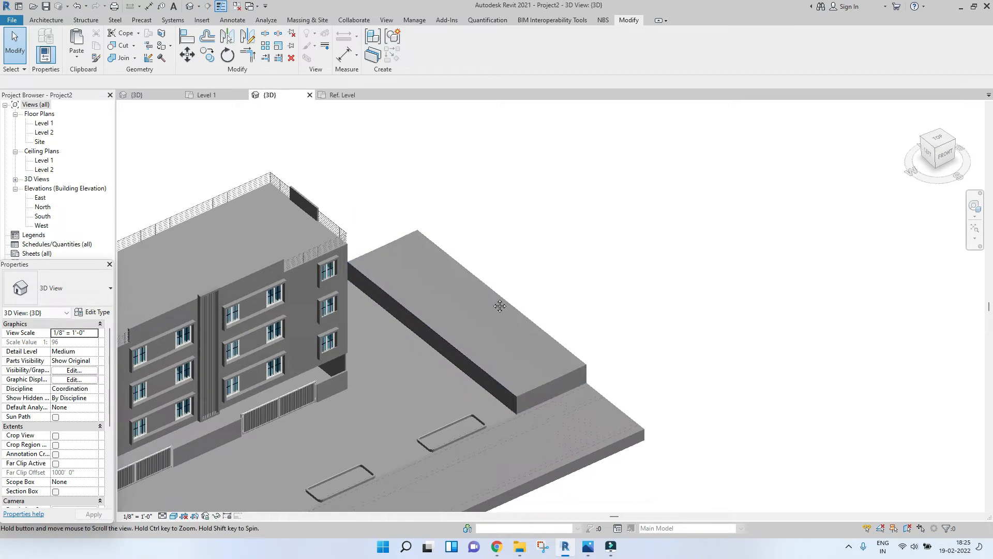
scroll(504, 399, "down", 3)
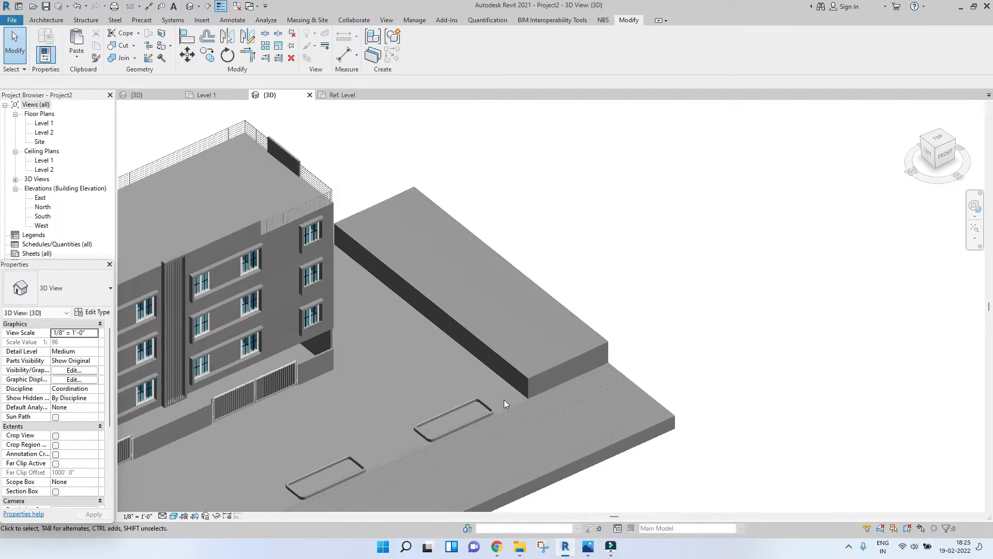
scroll(505, 428, "up", 2)
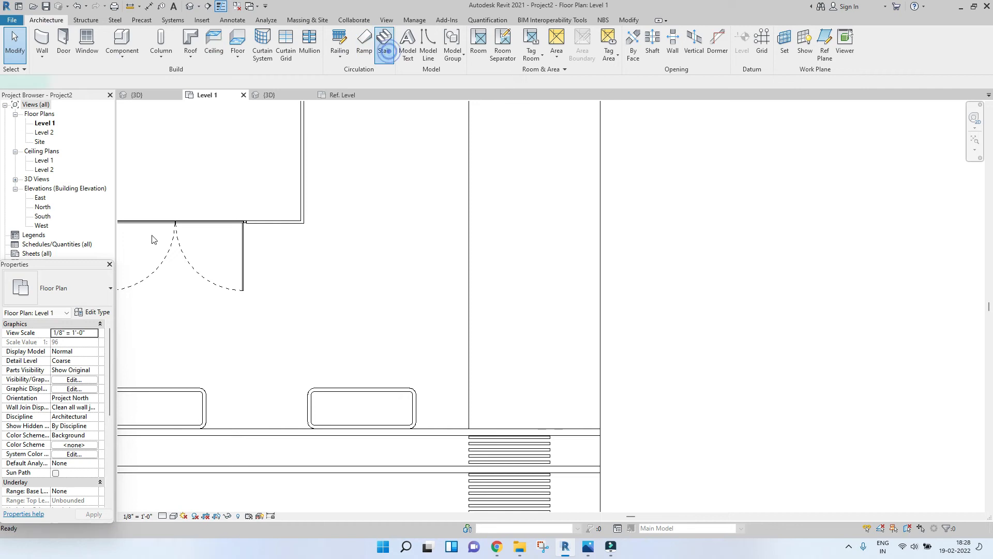
Step: Pick the Precast Stair type and sketch an eight-riser straight stair run in the Level 1 plan
left_click(57, 288)
left_click(39, 387)
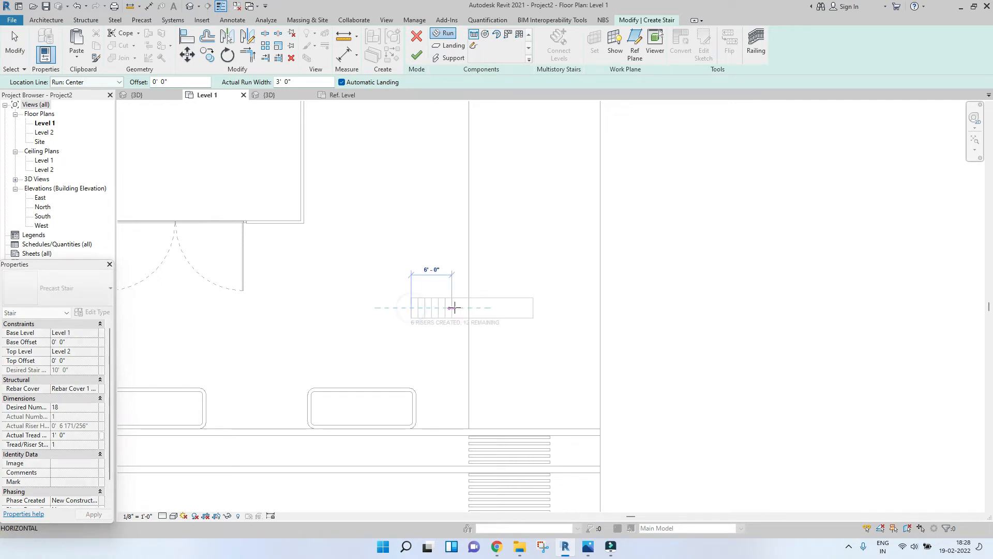
scroll(456, 310, "up", 3)
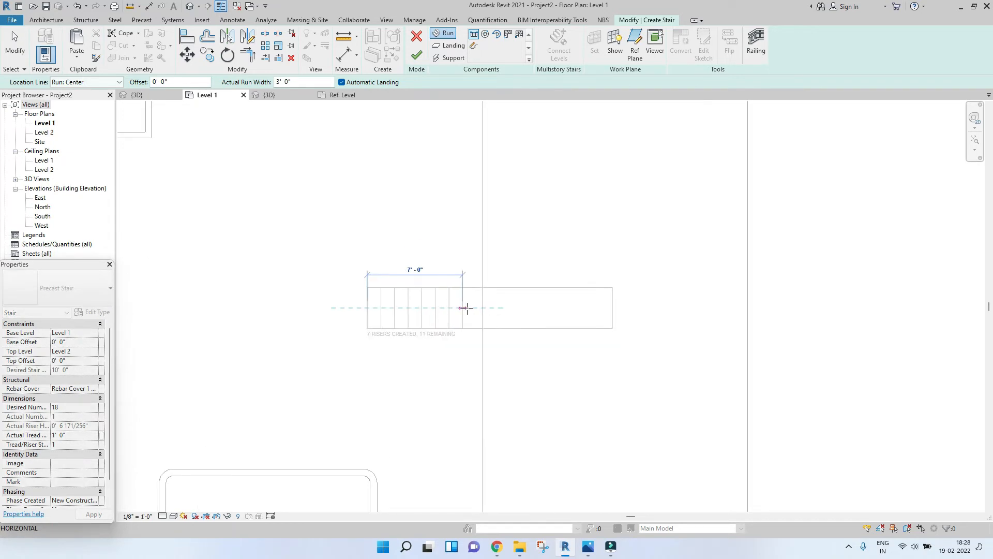
left_click(473, 308)
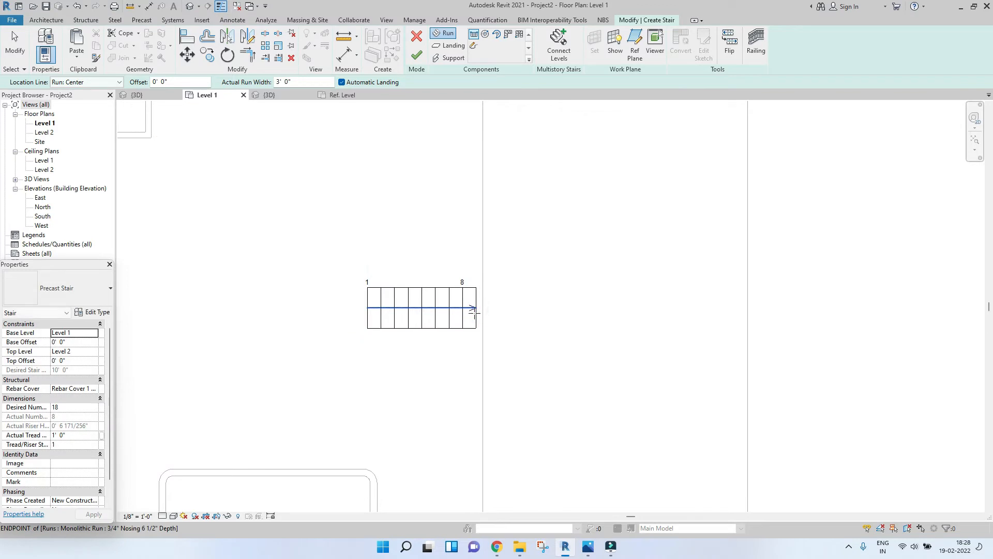
Step: Select the stair run and set its width to 10'
key("Escape")
left_click(451, 312)
scroll(450, 312, "up", 2)
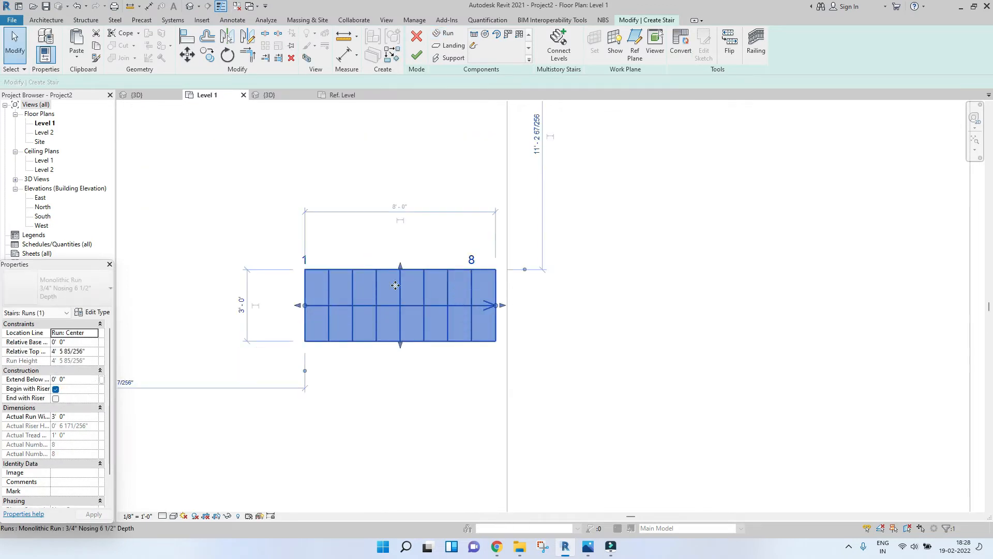
left_click(239, 306)
type("10")
key("Return")
scroll(238, 305, "down", 3)
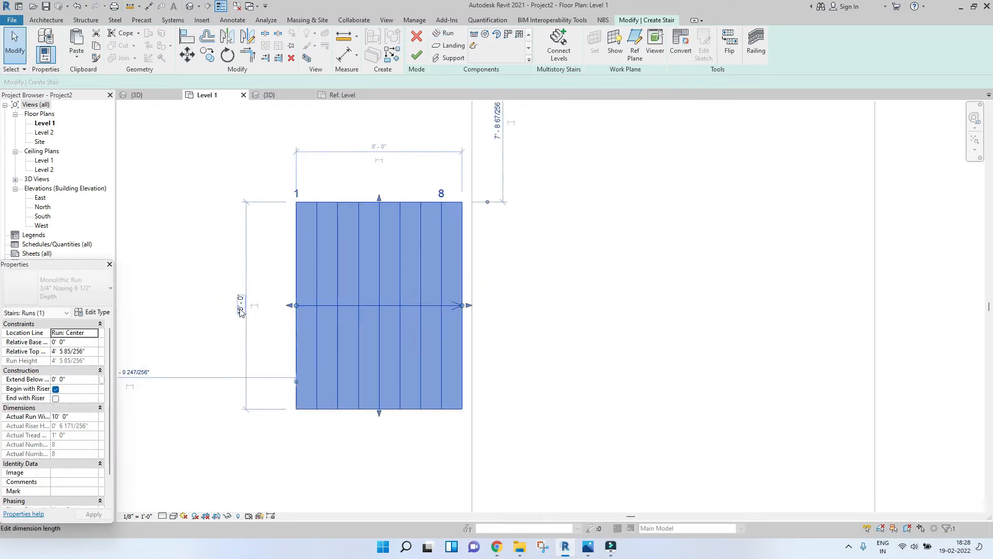
key("Escape")
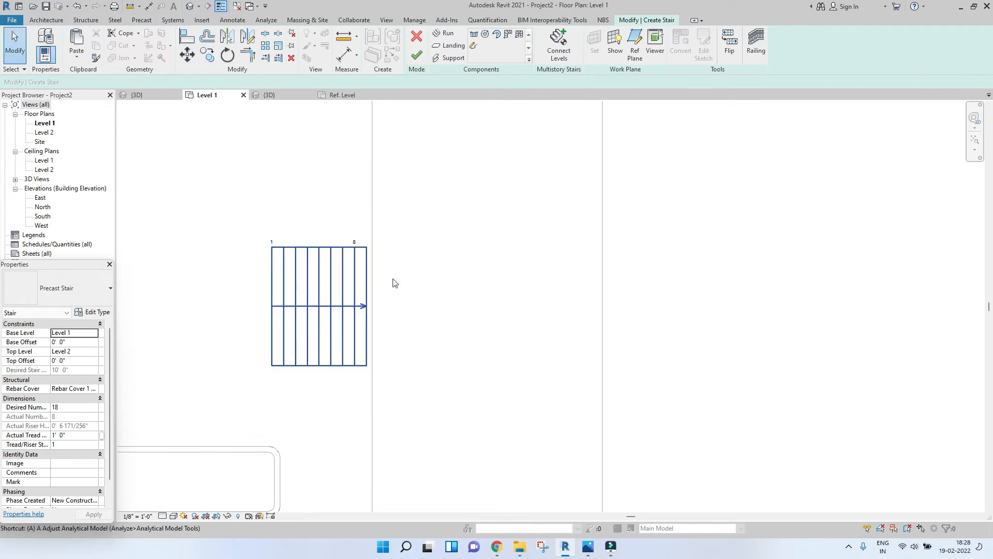
key("l")
scroll(394, 283, "up", 2)
left_click(331, 252)
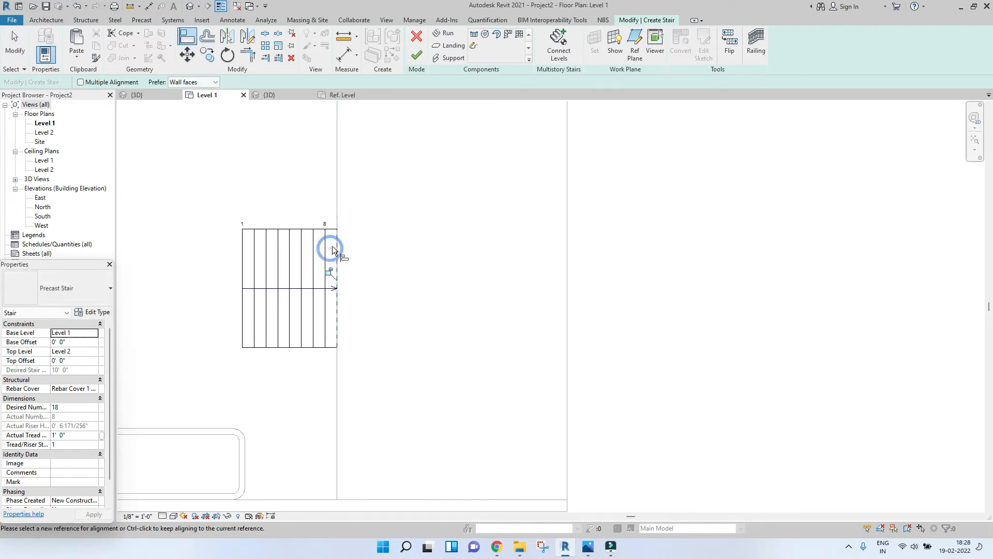
scroll(331, 252, "down", 7)
key("Escape")
scroll(321, 257, "up", 4)
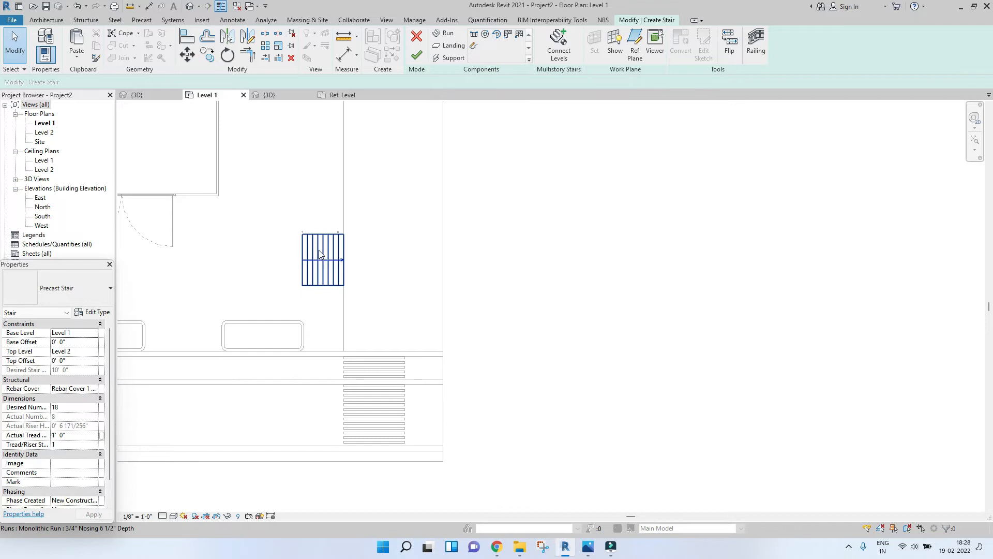
Step: Move the stair run down so its corner snaps to the road edge in the Level 1 plan
left_click(313, 274)
key("m")
key("v")
left_click(344, 290)
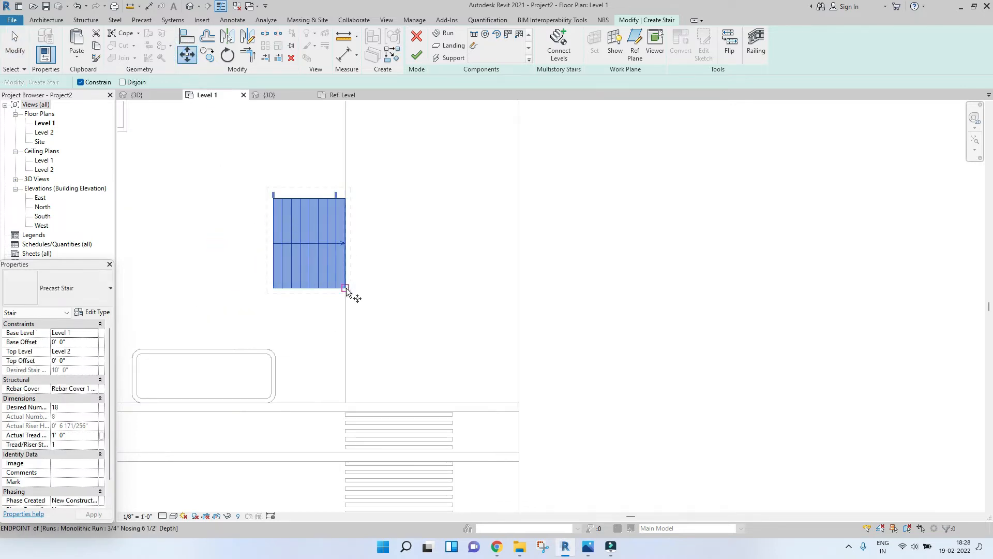
left_click(346, 401)
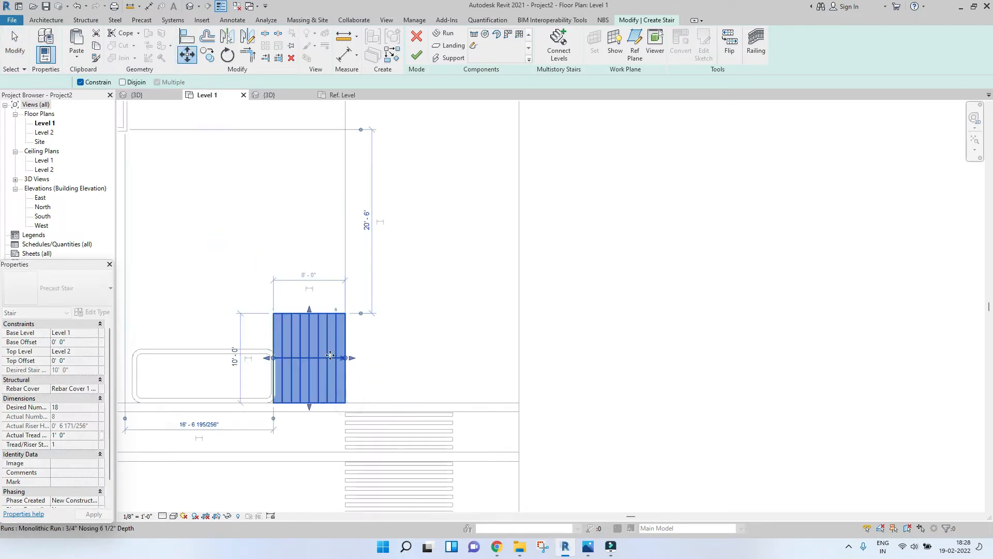
scroll(330, 355, "down", 2)
key("Escape")
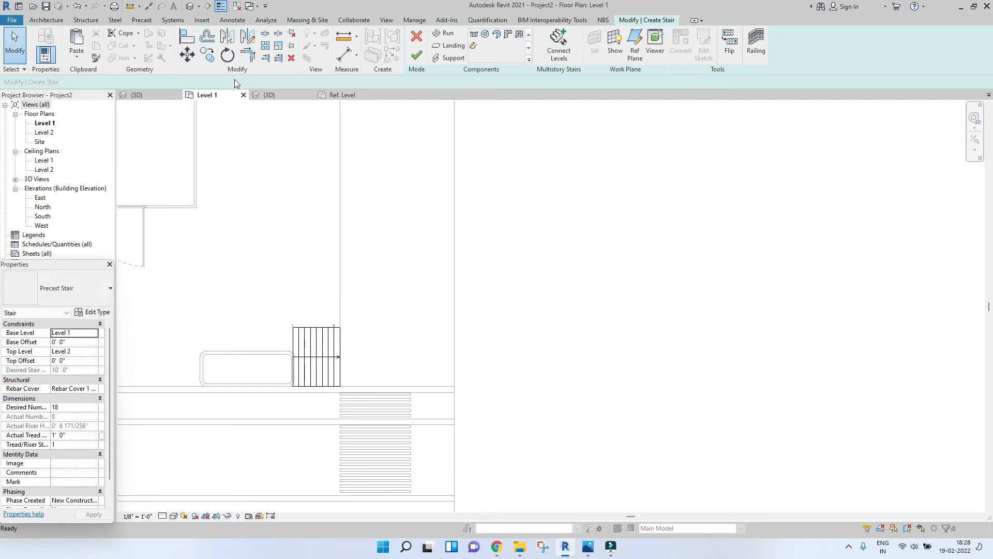
Step: Finish the stair and check it in the 3D view
left_click(417, 53)
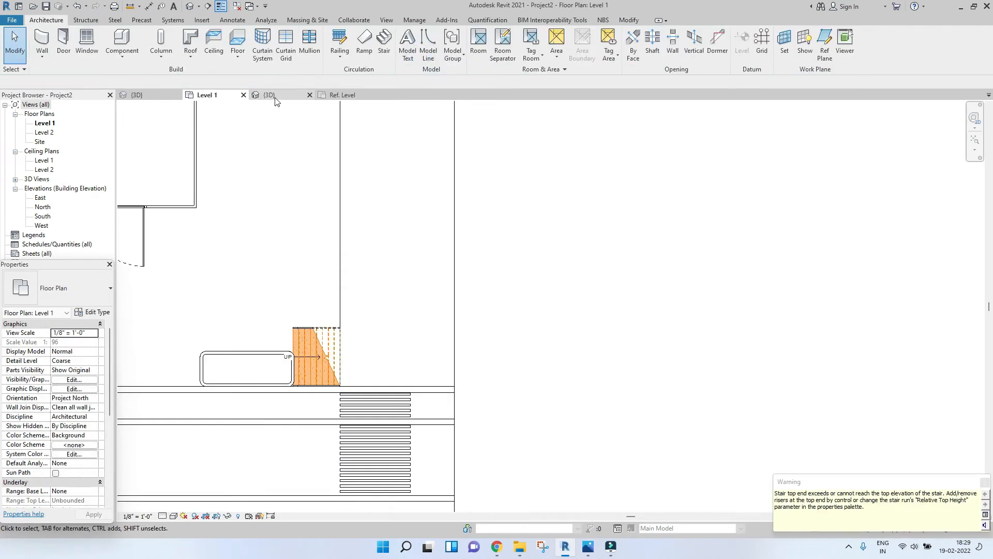
left_click(269, 95)
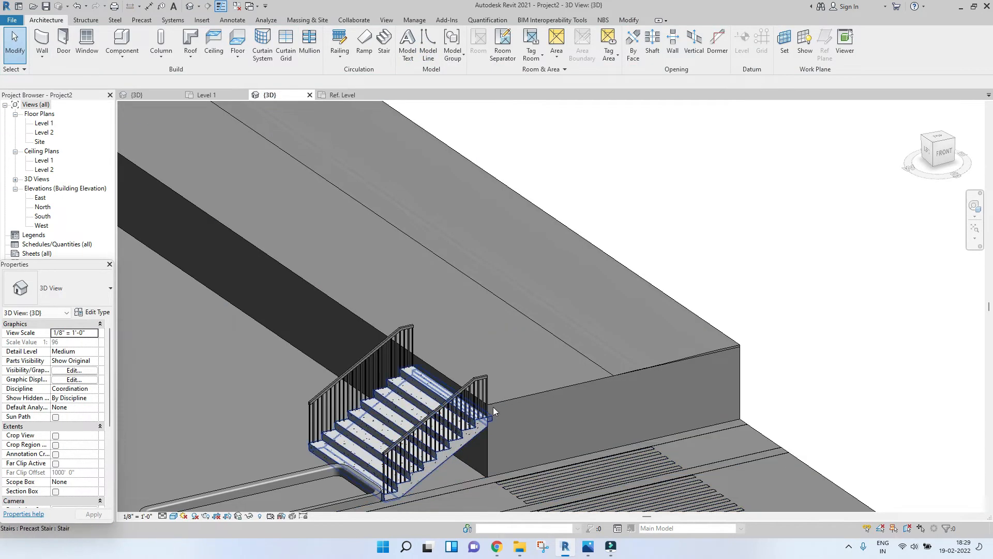
scroll(424, 410, "down", 3)
scroll(425, 410, "up", 3)
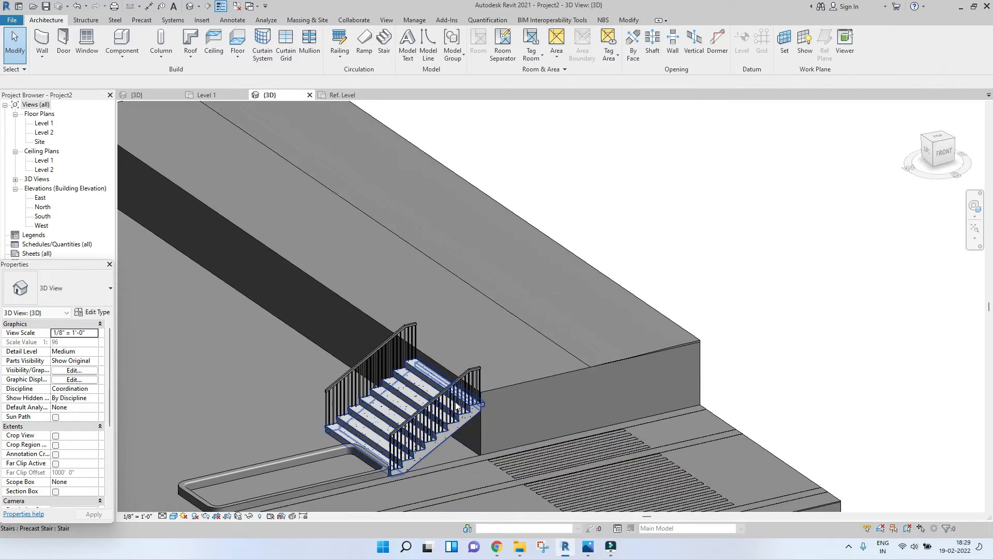
Step: Select both stair railings and change their type to Handrail - Pipe
left_click(424, 411)
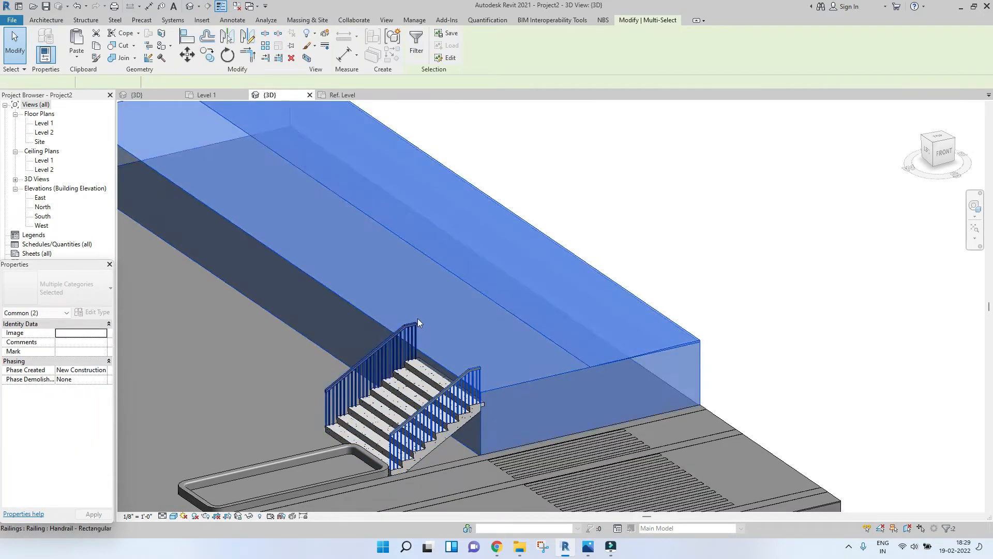
left_click(397, 339)
left_click(467, 371, "ctrl")
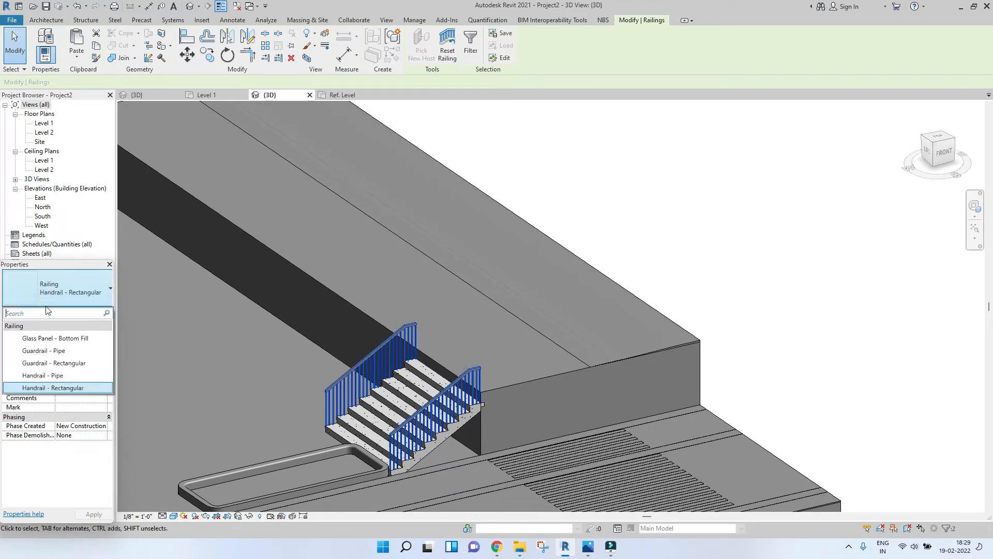
left_click(52, 338)
left_click(67, 287)
left_click(44, 375)
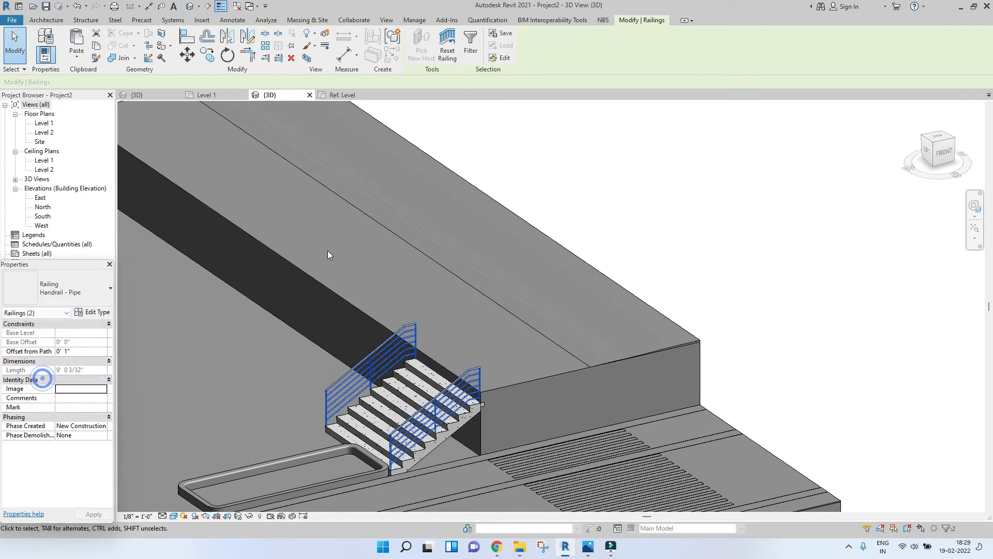
key("Escape")
Step: Orbit and zoom around the stair to examine the pipe handrails in 3D
scroll(596, 326, "down", 3)
middle_click_drag(596, 326, 460, 297, "shift")
scroll(465, 300, "up", 5)
scroll(460, 297, "up", 3)
scroll(406, 331, "down", 5)
scroll(401, 318, "up", 2)
scroll(398, 318, "up", 2)
scroll(393, 321, "down", 3)
scroll(386, 324, "up", 4)
scroll(386, 324, "up", 3)
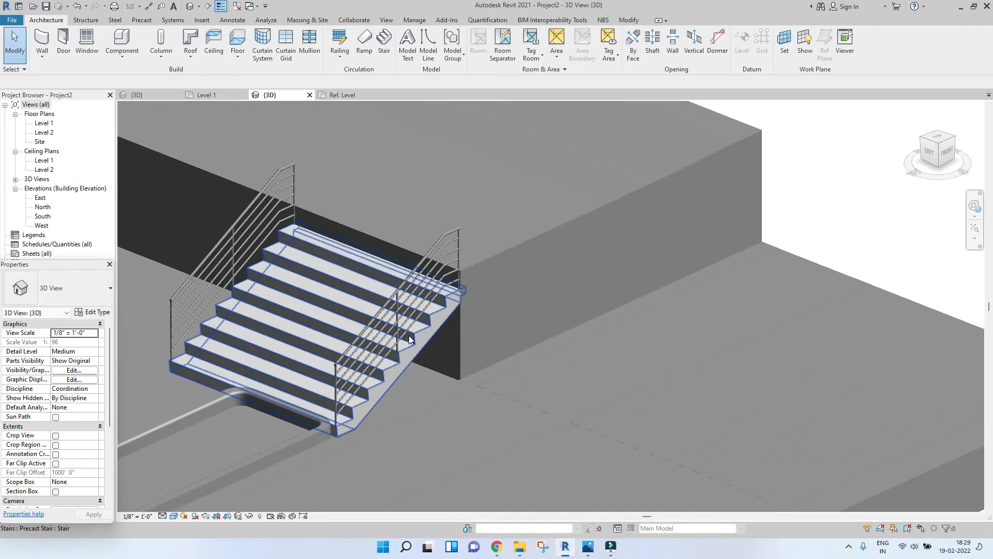
Step: Window-select the stair with its railings in the Level 1 plan and move them right against the site block edge
left_click(420, 343)
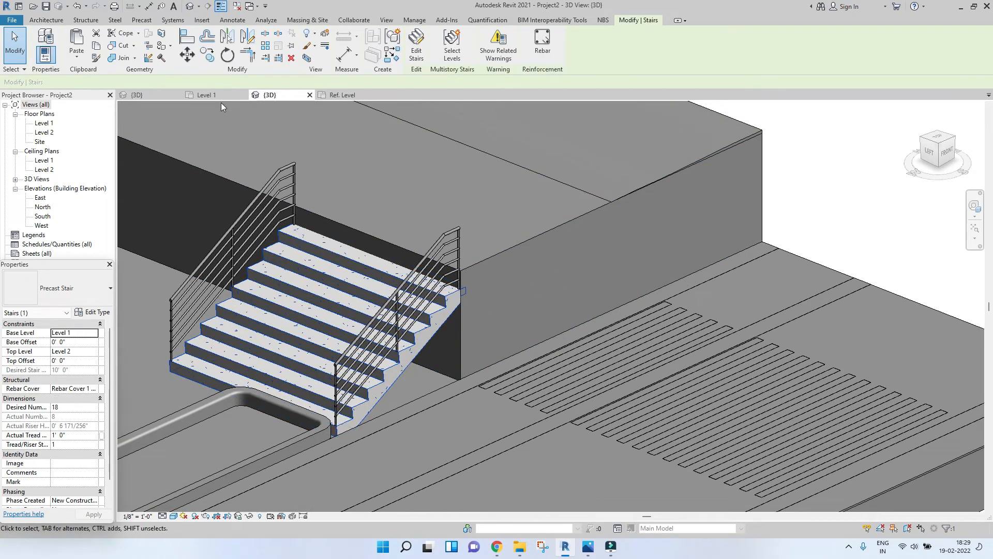
left_click(207, 94)
scroll(299, 342, "up", 3)
left_click(244, 329)
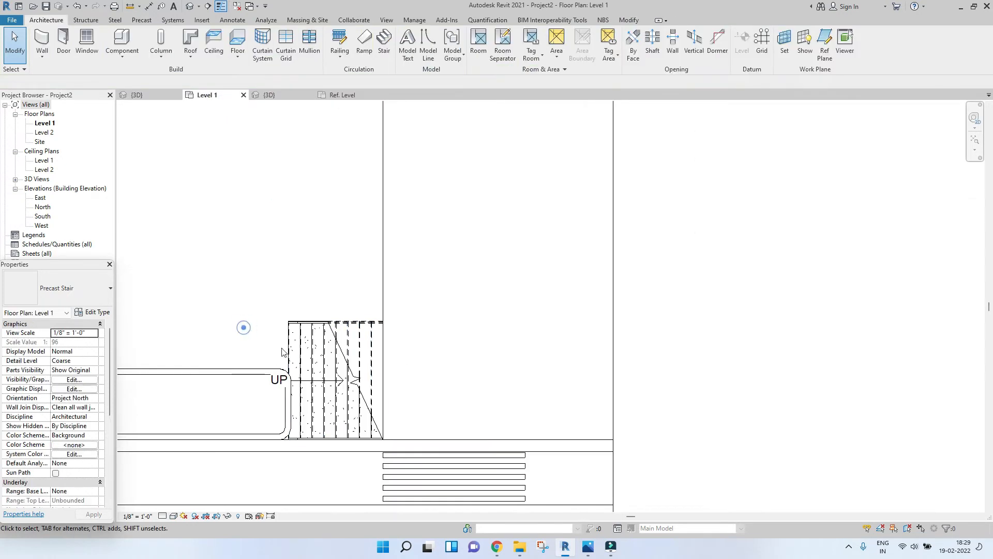
left_click(303, 347)
scroll(328, 338, "up", 3)
scroll(197, 262, "down", 5)
left_click_drag(191, 248, 286, 351)
scroll(274, 321, "up", 2)
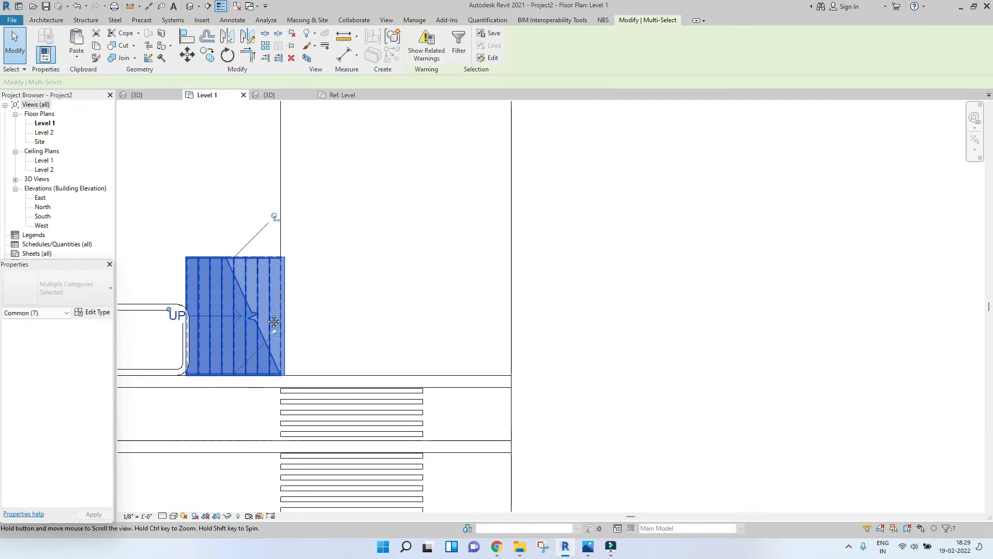
left_click(188, 54)
middle_click_drag(217, 383, 238, 381)
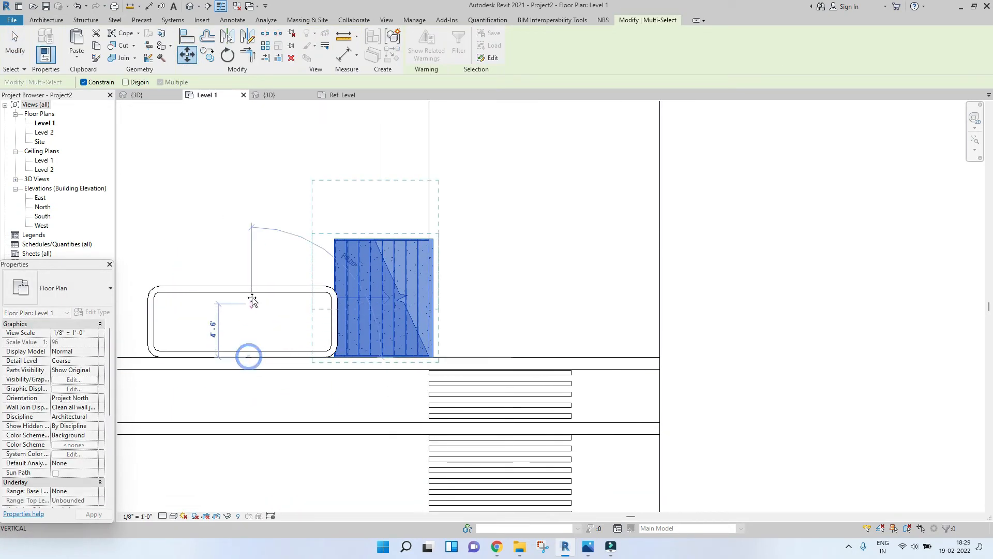
left_click(334, 248)
key("Escape")
scroll(334, 249, "down", 2)
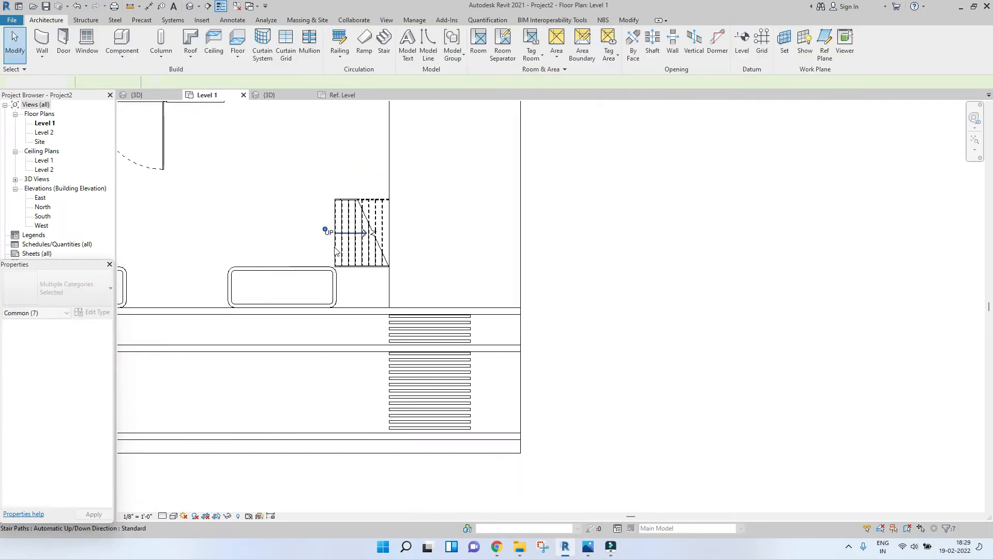
Step: Edit the 12" floor's boundary around the stair and curb, finishing without attaching walls
left_click(335, 296)
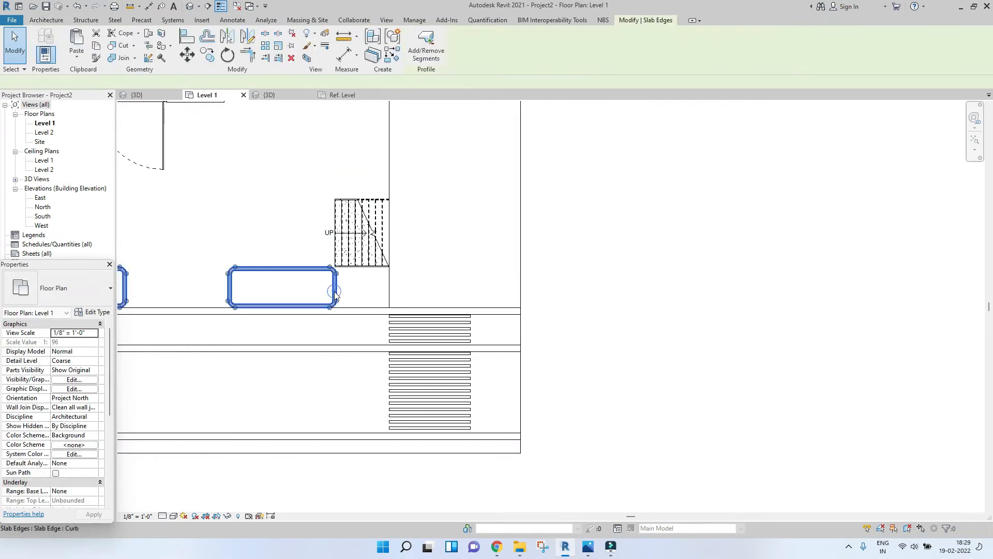
middle_click_drag(335, 295, 427, 301)
key("Escape")
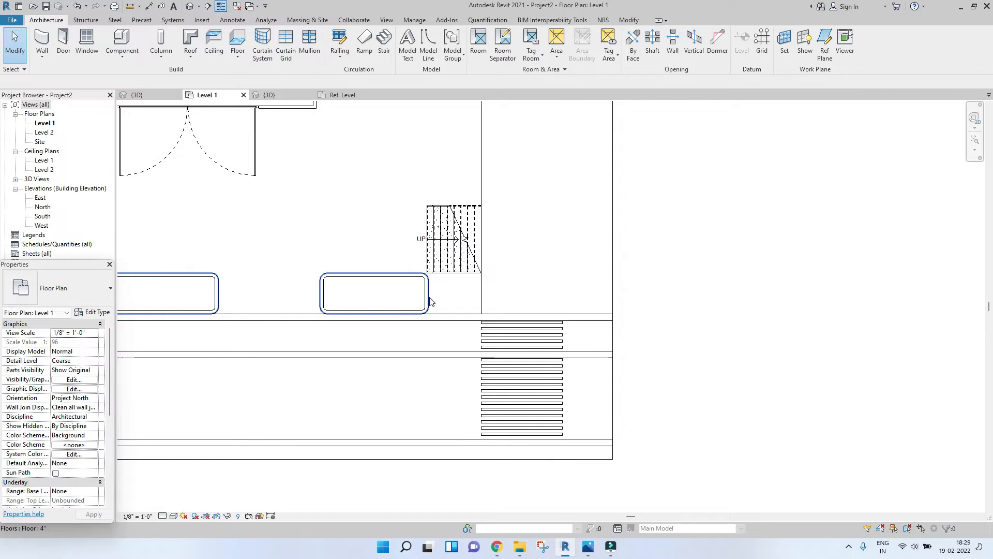
left_click(430, 302)
scroll(430, 302, "down", 3)
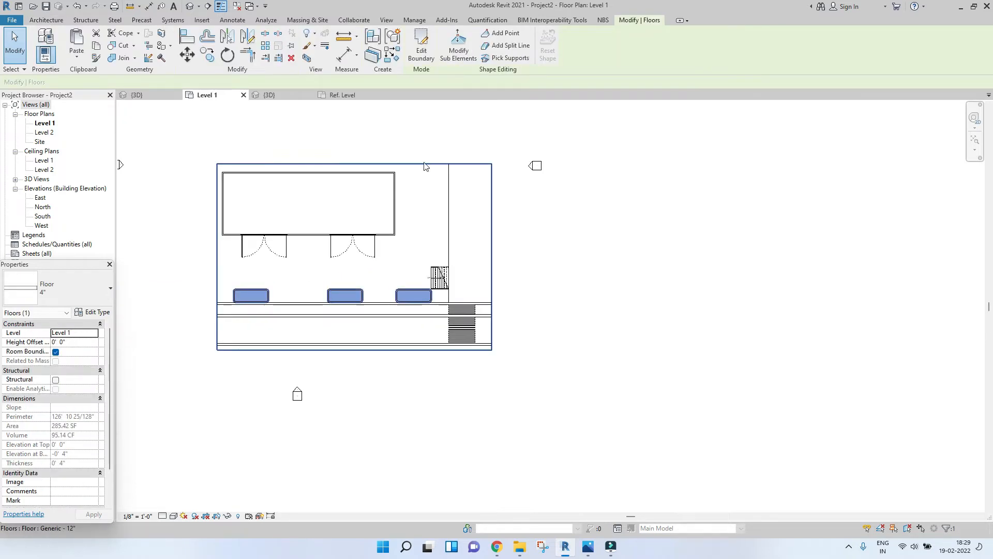
left_click(424, 167)
double_click(433, 276)
scroll(444, 259, "up", 5)
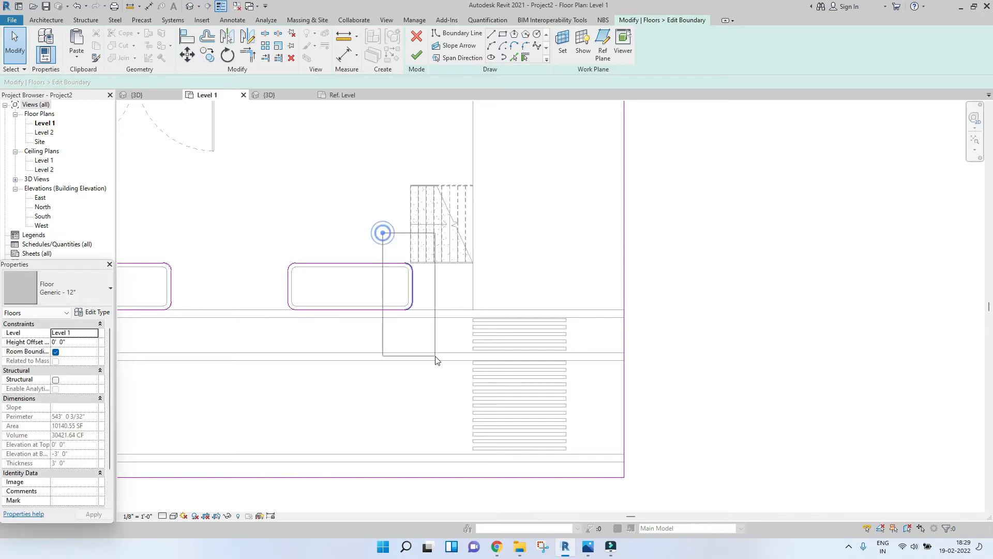
left_click_drag(381, 231, 436, 361)
left_click(438, 305)
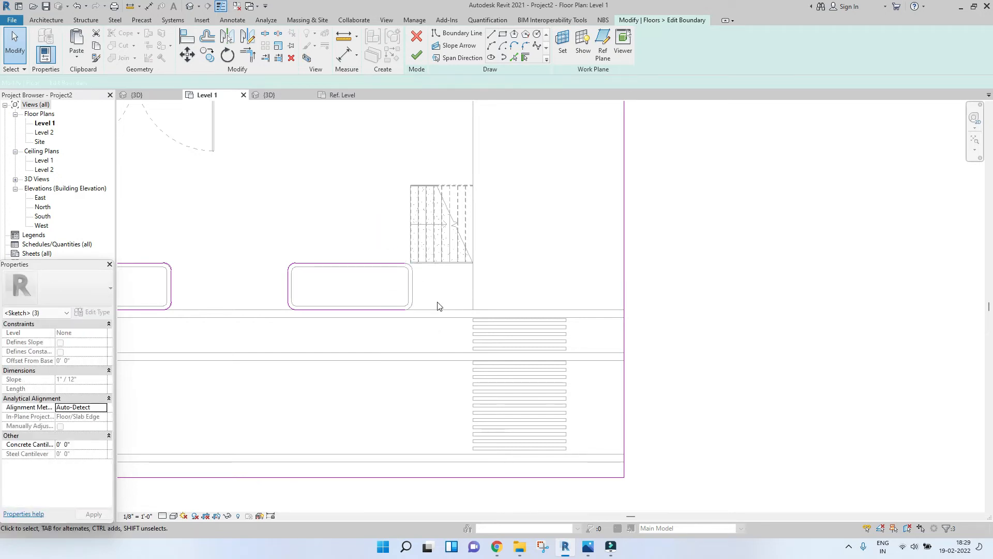
left_click(514, 58)
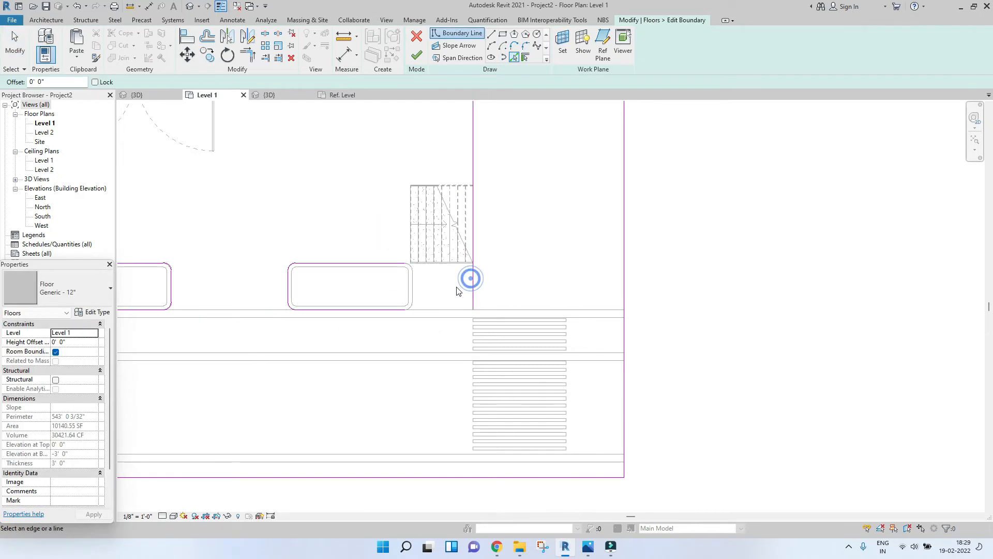
key("Escape")
key("Escape")
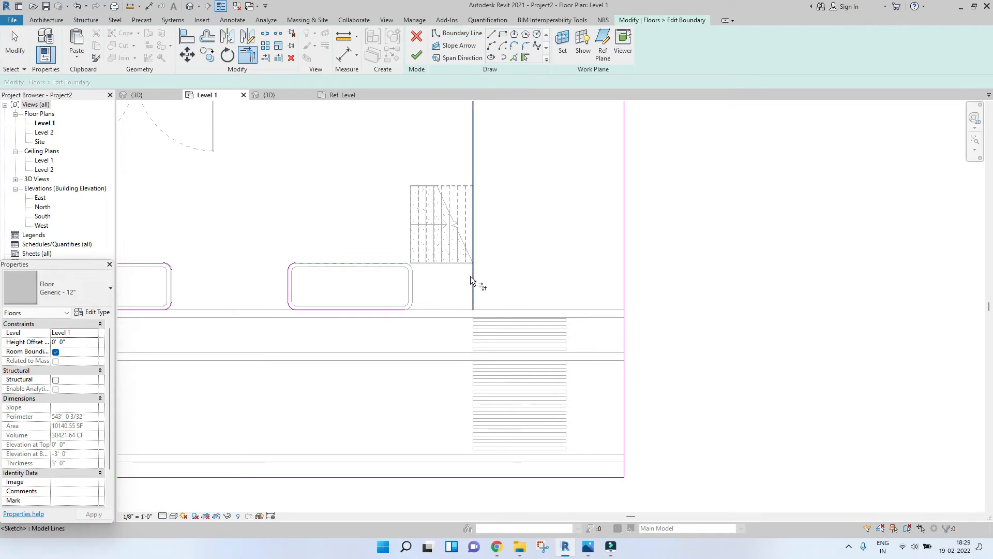
key("Escape")
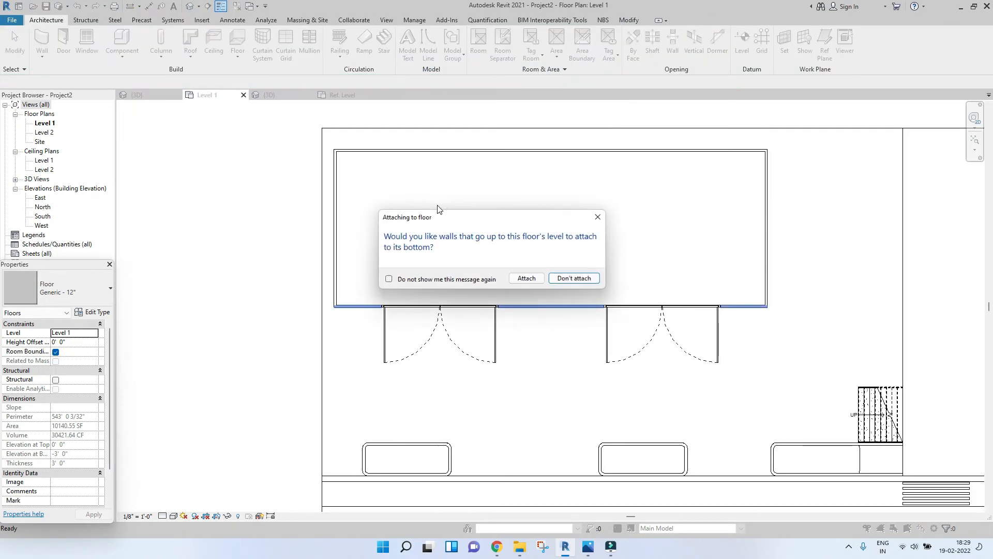
left_click(583, 280)
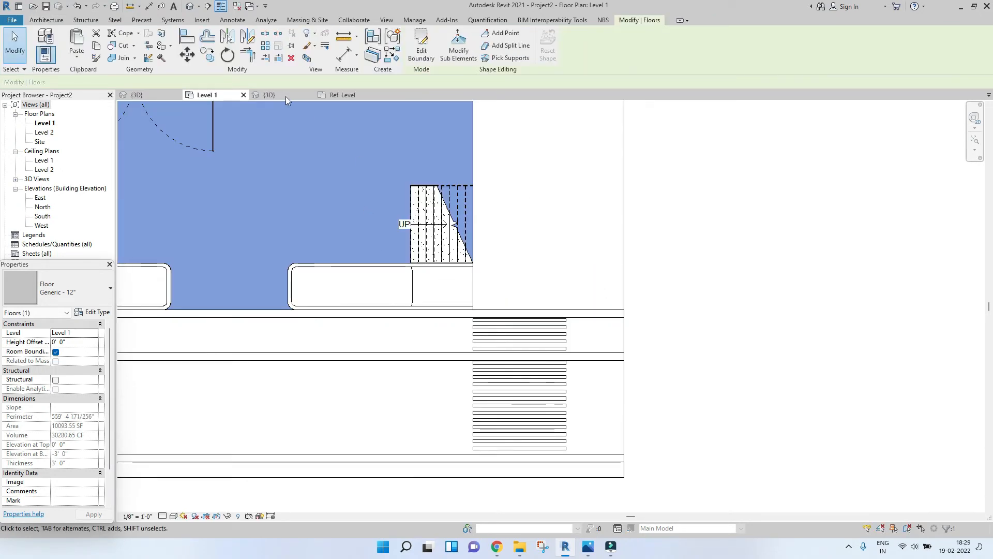
Step: Select the 4" floor inside the curb, edit its boundary in Level 1, and delete its sketch lines beside the stair
left_click(286, 97)
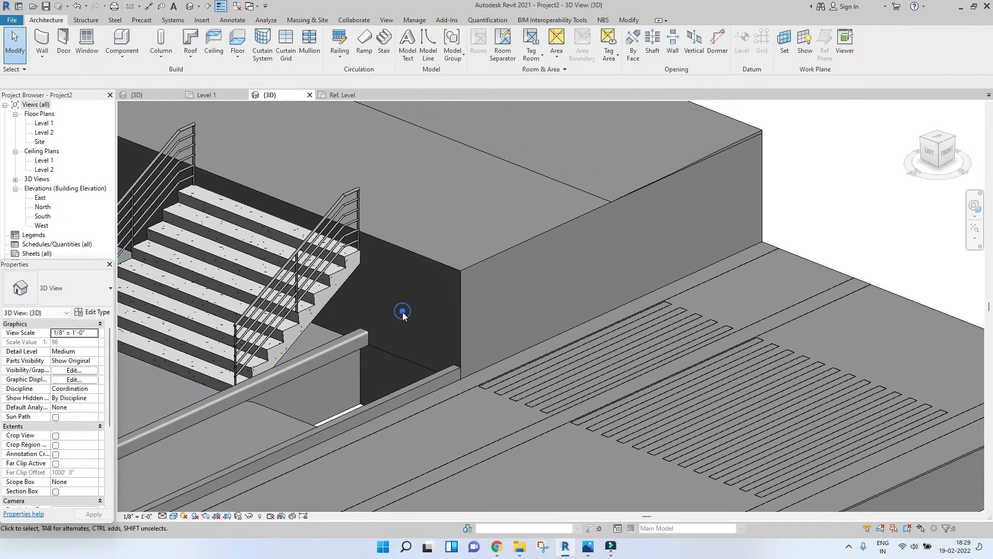
scroll(402, 312, "down", 3)
left_click(475, 289)
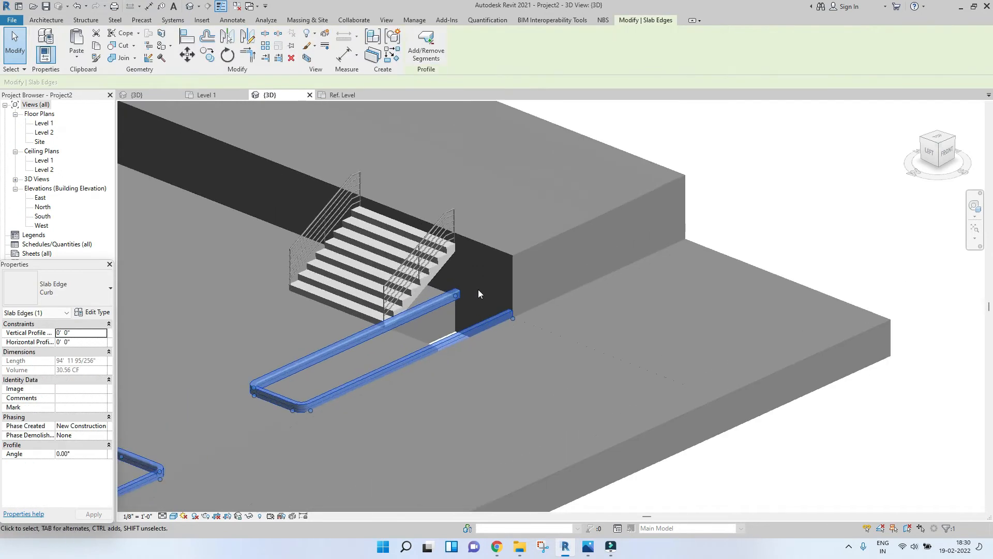
scroll(479, 294, "up", 1)
key("Escape")
left_click(400, 353)
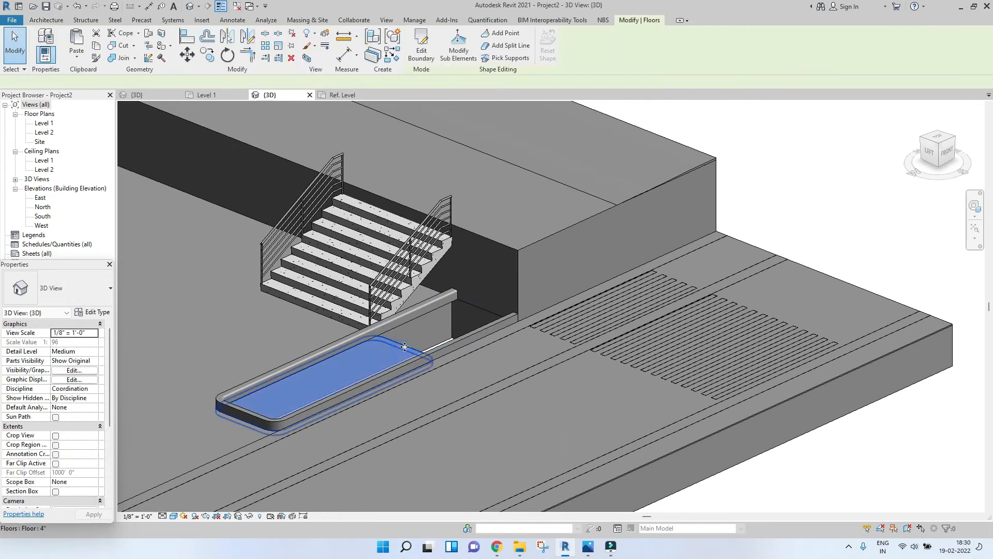
left_click(201, 97)
left_click(421, 47)
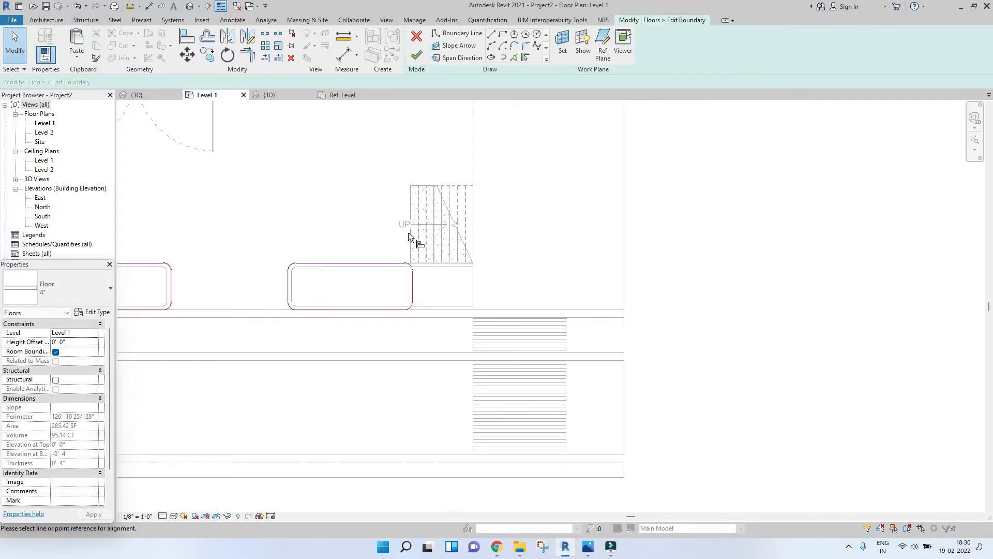
left_click(394, 232)
left_click_drag(410, 287, 470, 409)
key("Delete")
left_click(472, 284)
key("Escape")
key("Escape")
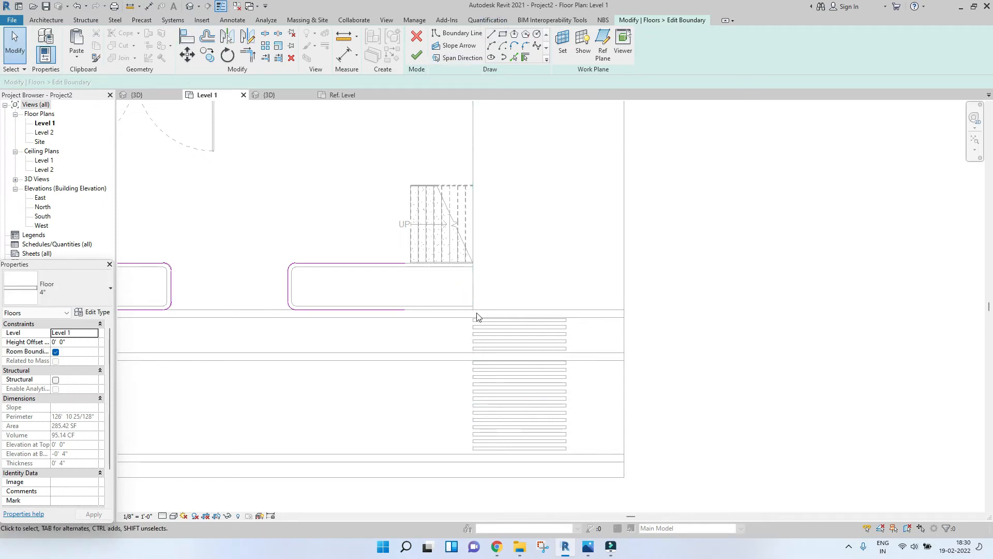
Step: Draw a boundary line along the stair's edge and trim it into a corner with the lower boundary line
scroll(481, 234, "up", 2)
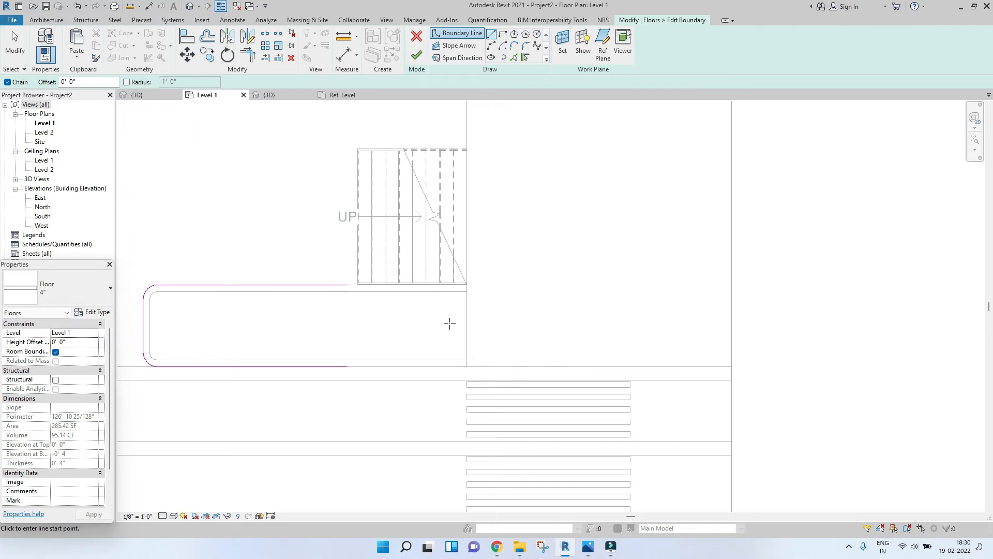
left_click(465, 366)
key("t")
key("r")
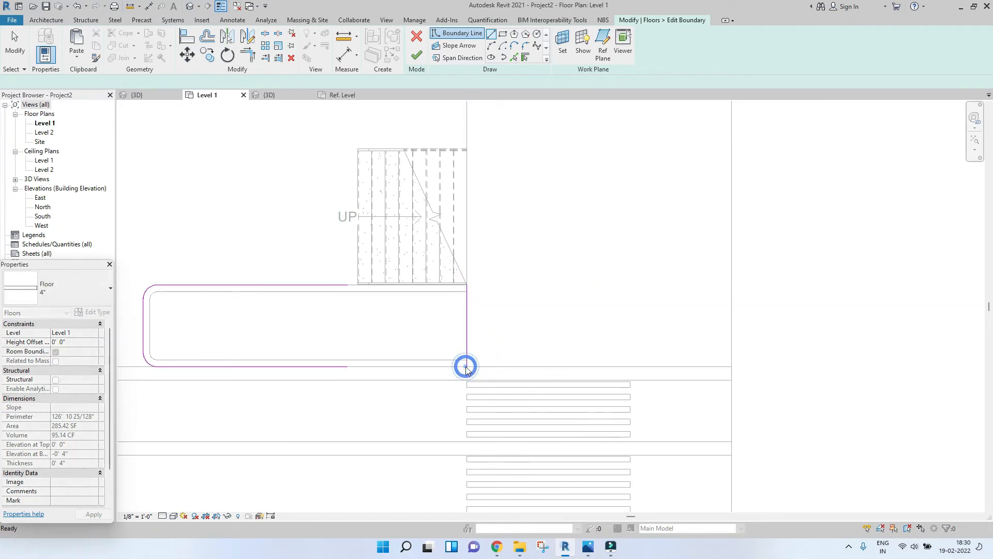
left_click(463, 332)
left_click(332, 367)
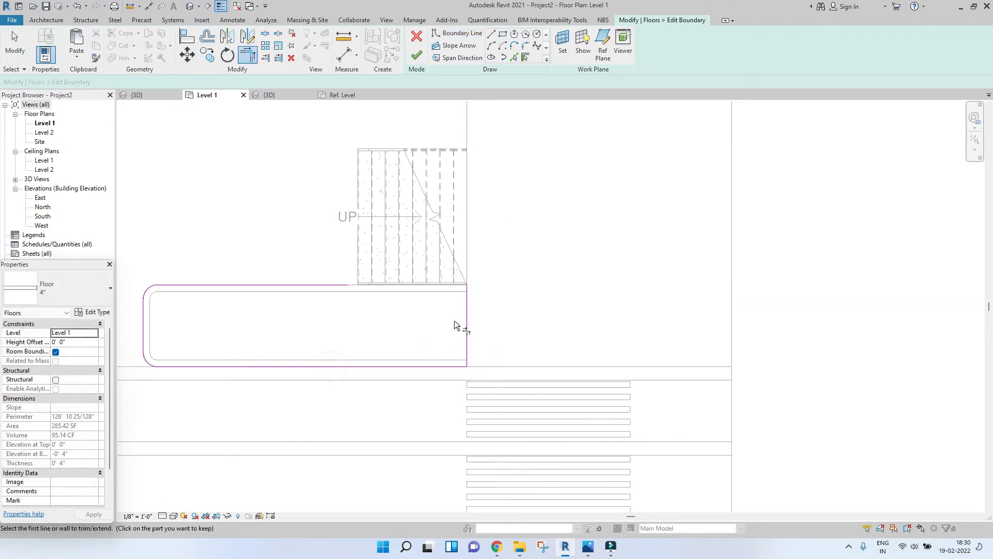
scroll(336, 286, "down", 2)
key("Escape")
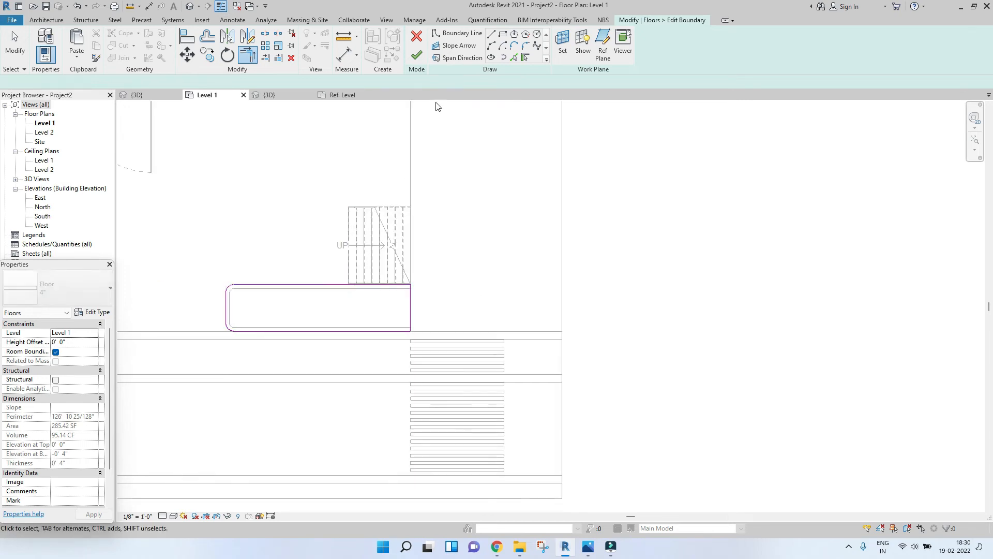
Step: Finish the 4" floor's boundary edit and view the resulting curb floor in the 3D view
left_click(421, 55)
left_click(269, 94)
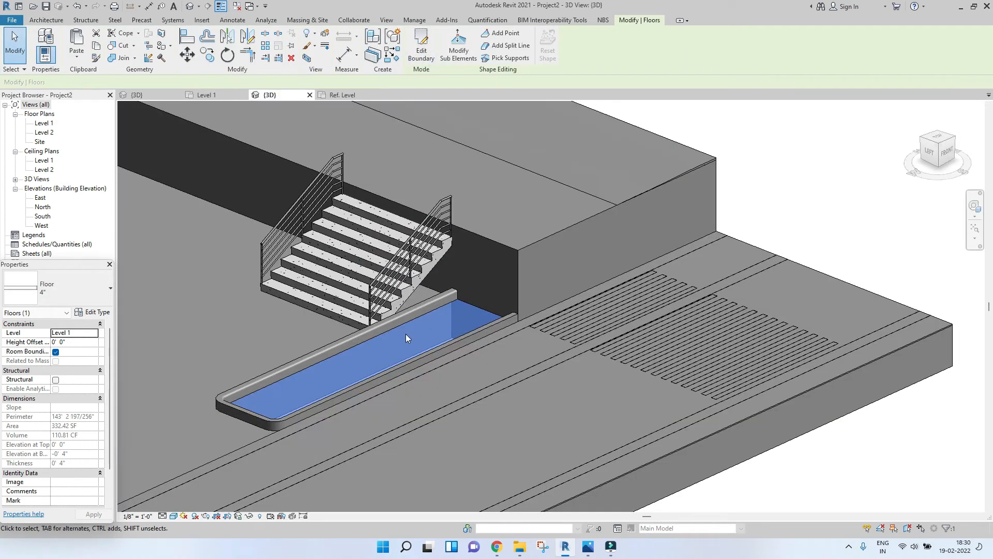
left_click(615, 337)
scroll(612, 348, "down", 4)
middle_click_drag(610, 406, 547, 429, "shift")
scroll(547, 430, "down", 3)
scroll(568, 390, "up", 1)
scroll(569, 331, "up", 6)
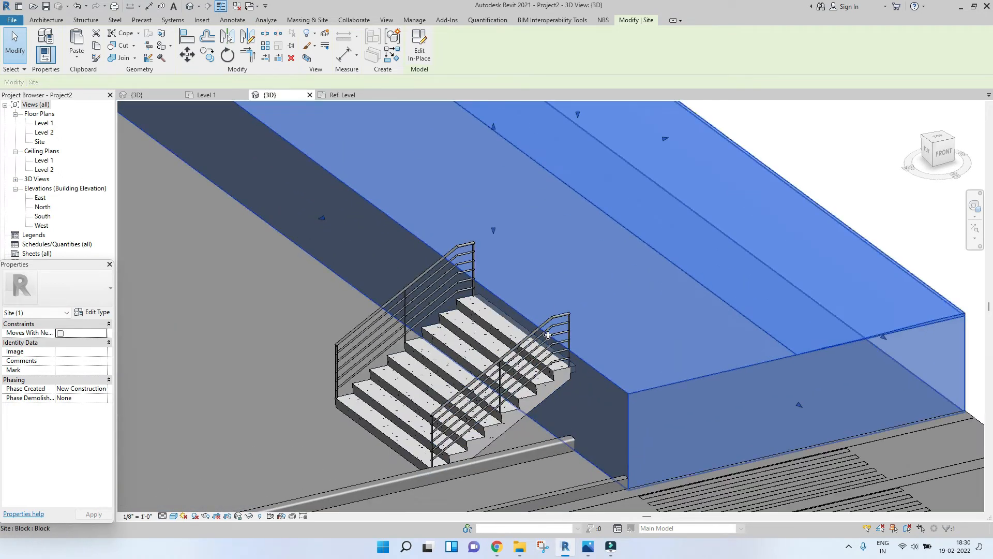
Step: Orbit and zoom around the stair and site block in 3D to check how they meet
scroll(462, 281, "down", 5)
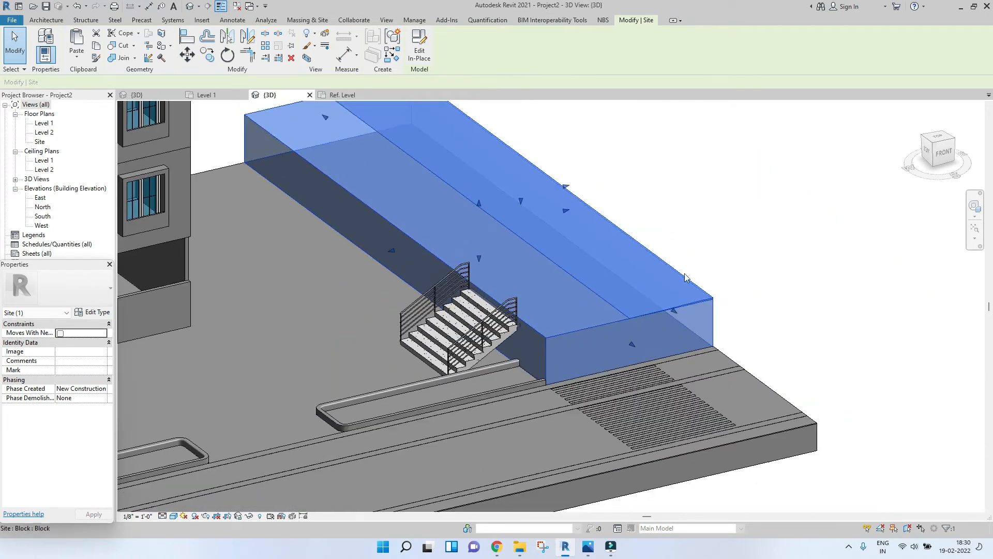
left_click(782, 264)
scroll(448, 323, "down", 8)
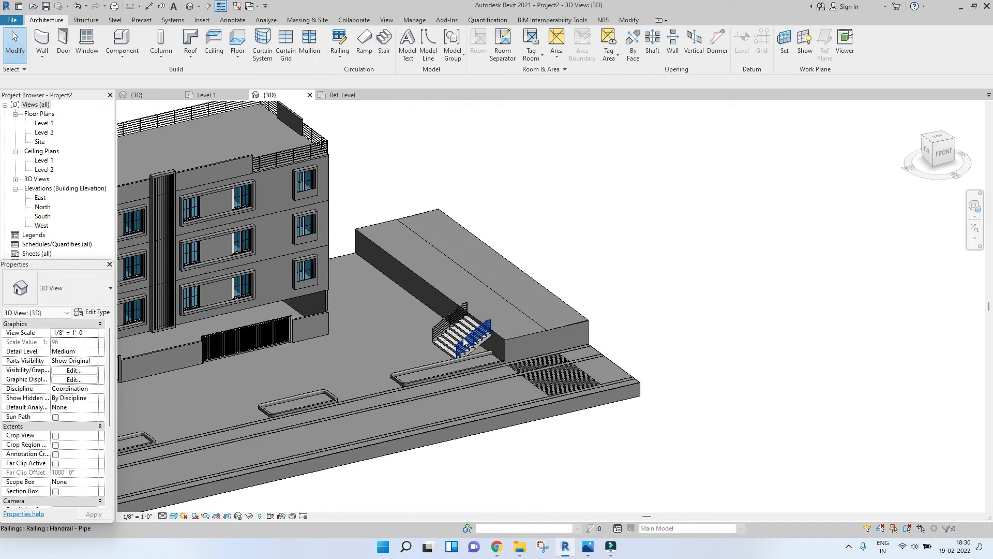
middle_click_drag(448, 323, 548, 395, "shift")
scroll(430, 308, "up", 8)
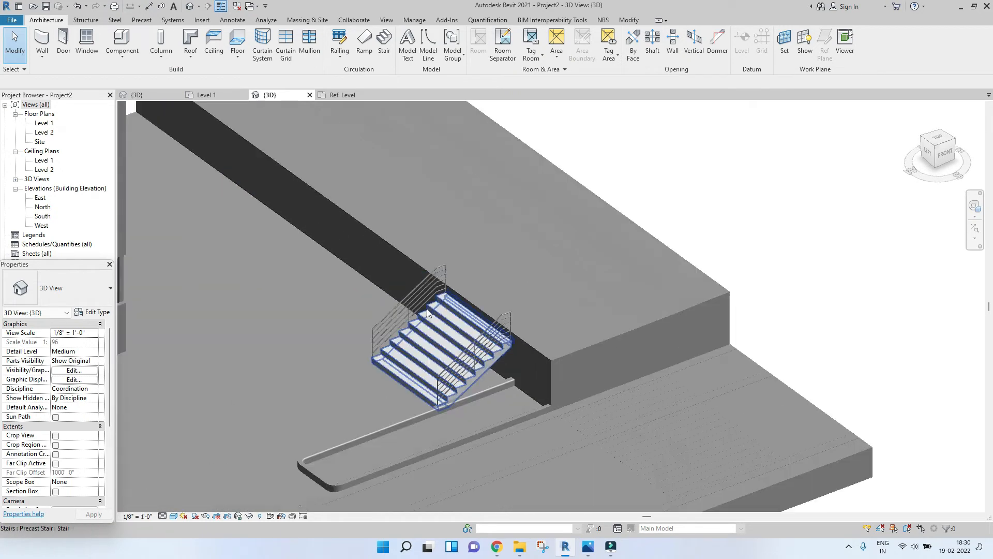
scroll(409, 301, "down", 3)
scroll(546, 394, "down", 5)
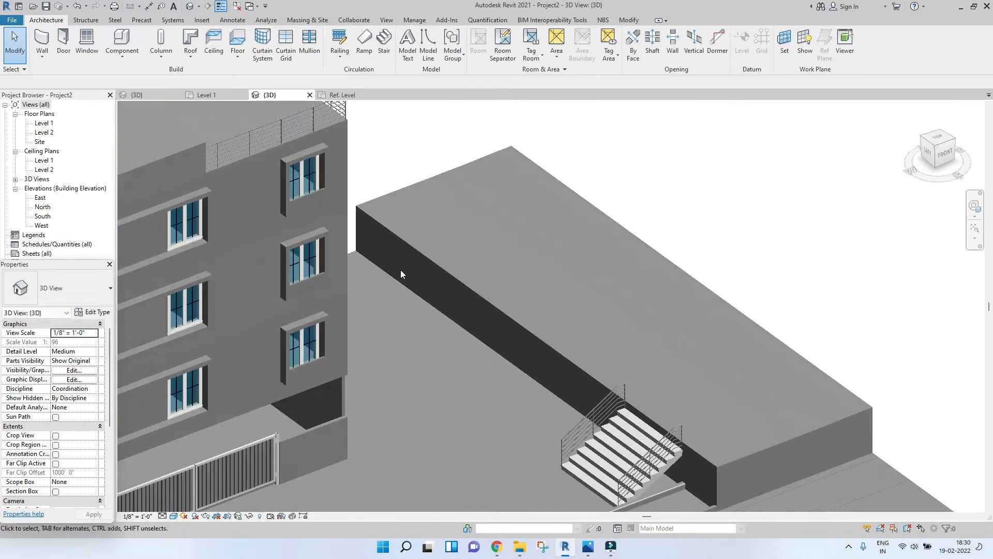
scroll(545, 394, "up", 4)
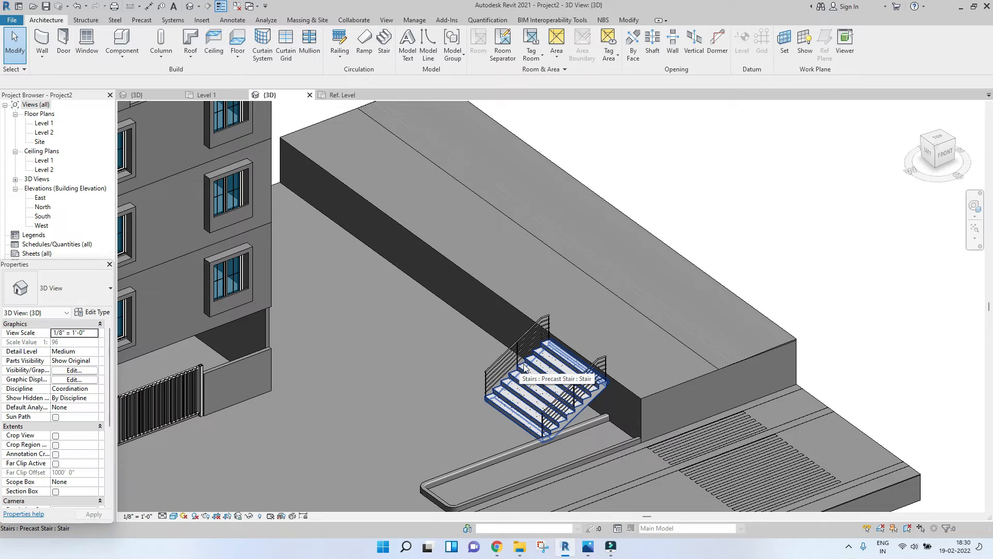
scroll(542, 381, "up", 2)
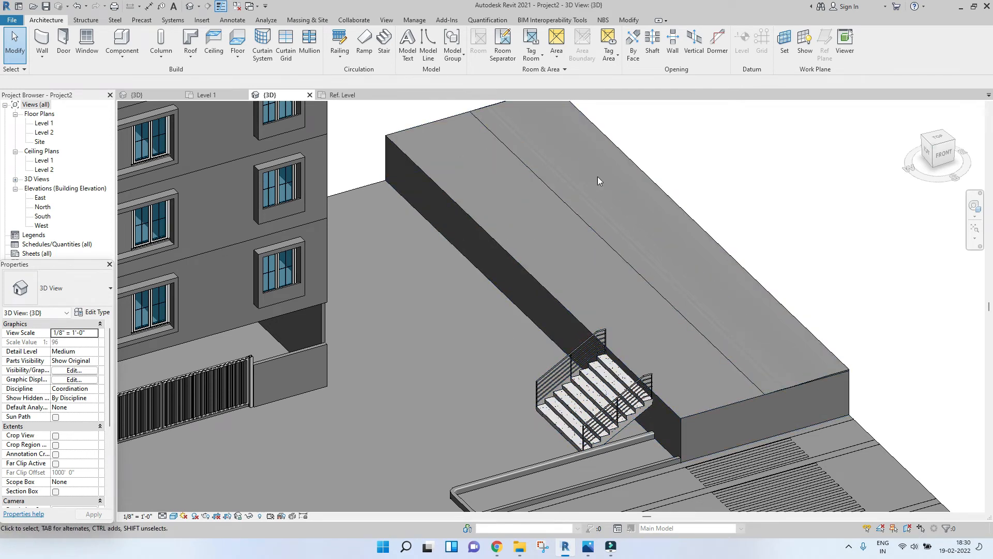
scroll(598, 176, "down", 5)
scroll(684, 204, "up", 5)
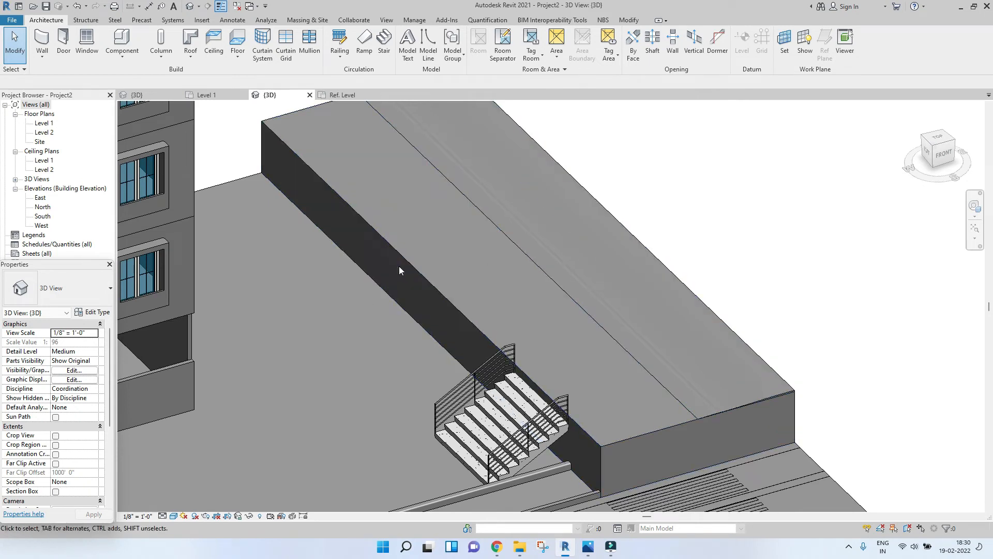
scroll(821, 238, "down", 6)
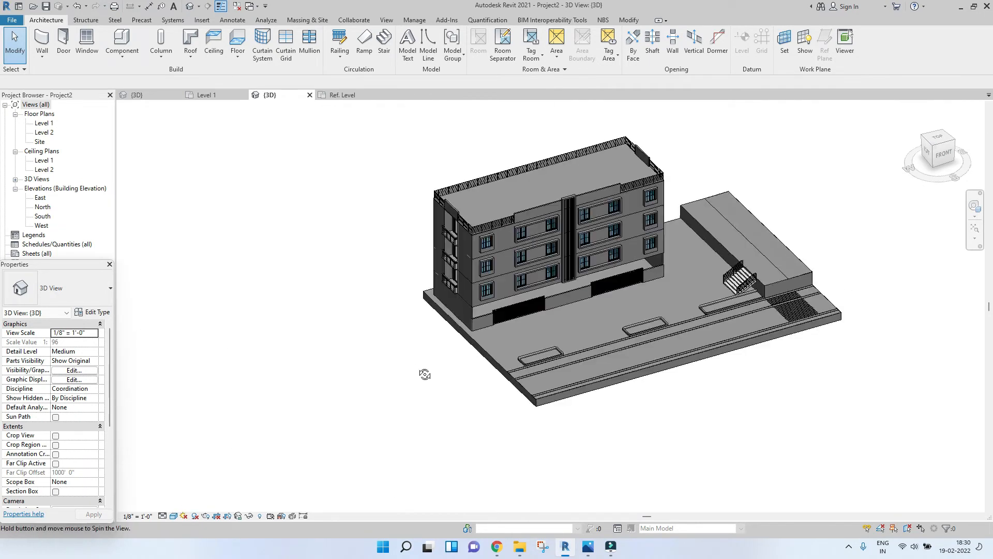
middle_click_drag(425, 373, 798, 290, "shift")
left_click(930, 163)
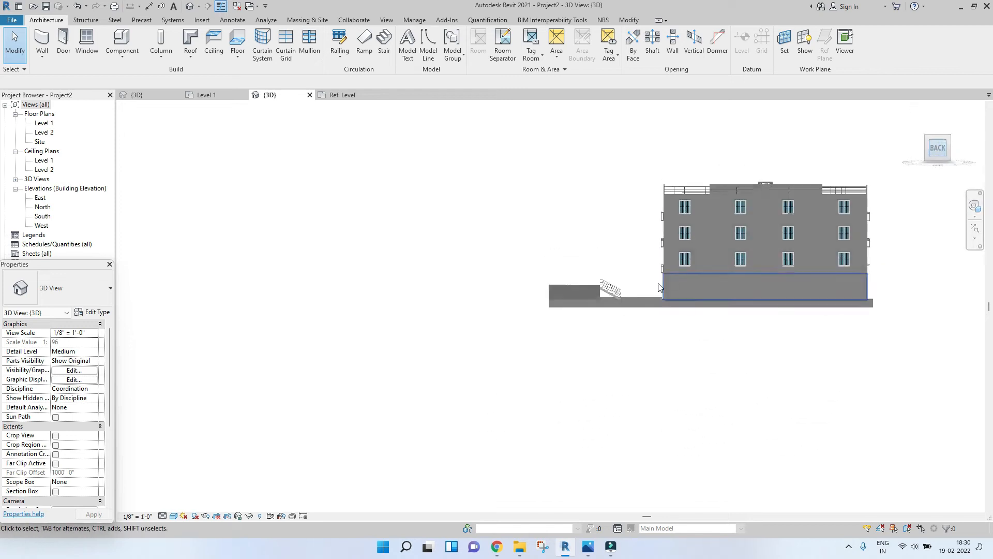
Step: Cut a building section through the stair in the Level 1 plan and open Section 1
left_click(231, 96)
scroll(411, 242, "down", 5)
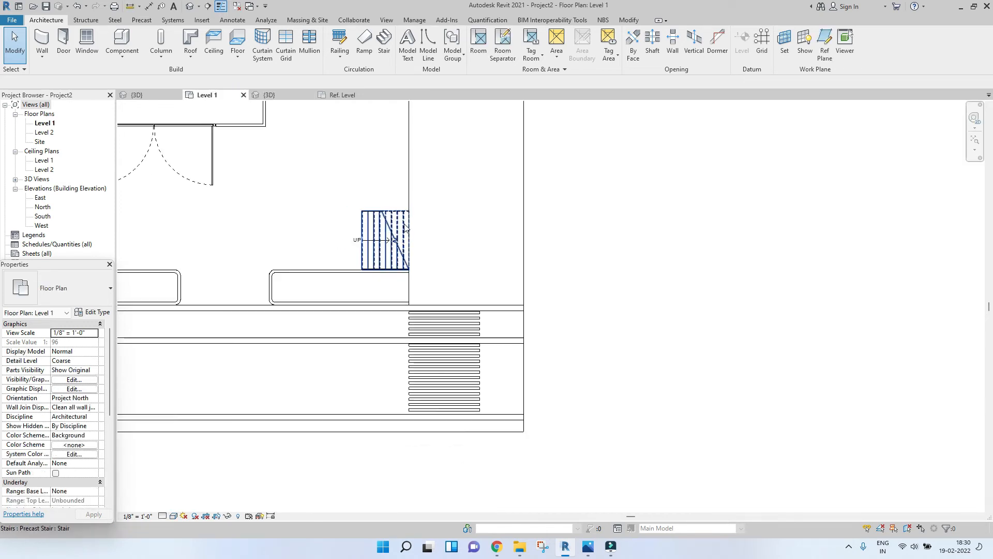
middle_click_drag(410, 238, 388, 259)
scroll(410, 247, "up", 4)
middle_click_drag(298, 134, 304, 164)
scroll(305, 164, "down", 1)
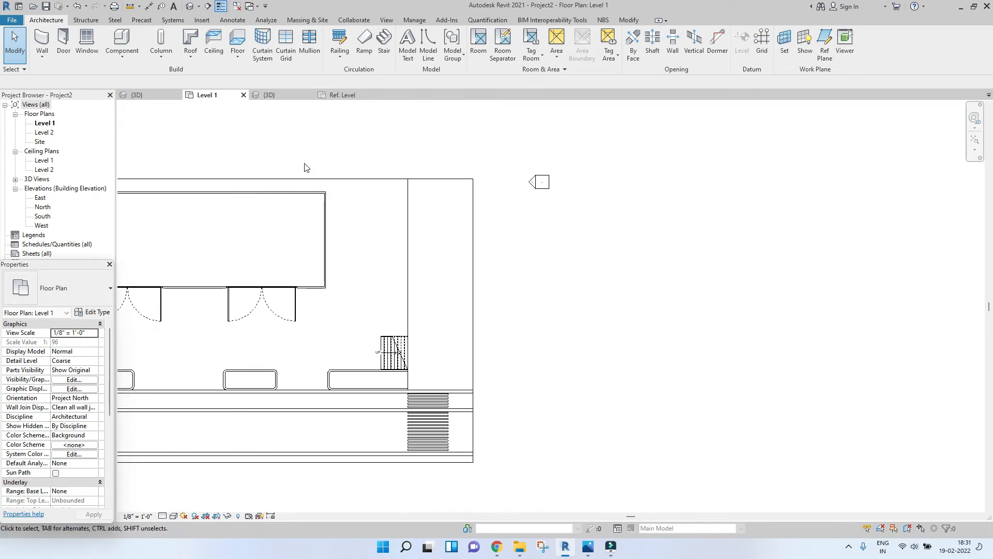
left_click(208, 7)
left_click(304, 160)
left_click(492, 159)
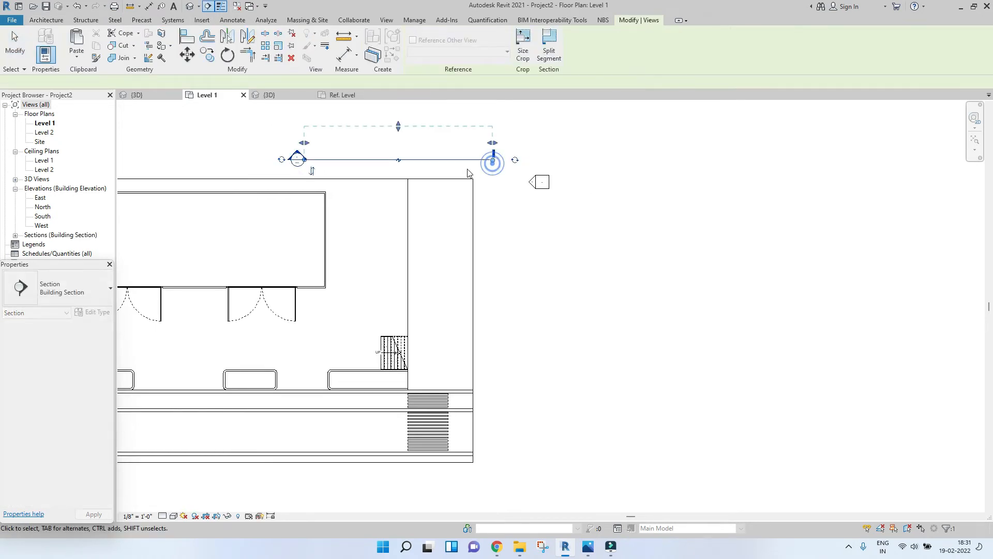
key("Escape")
left_click_drag(396, 197, 416, 374)
scroll(393, 351, "up", 1)
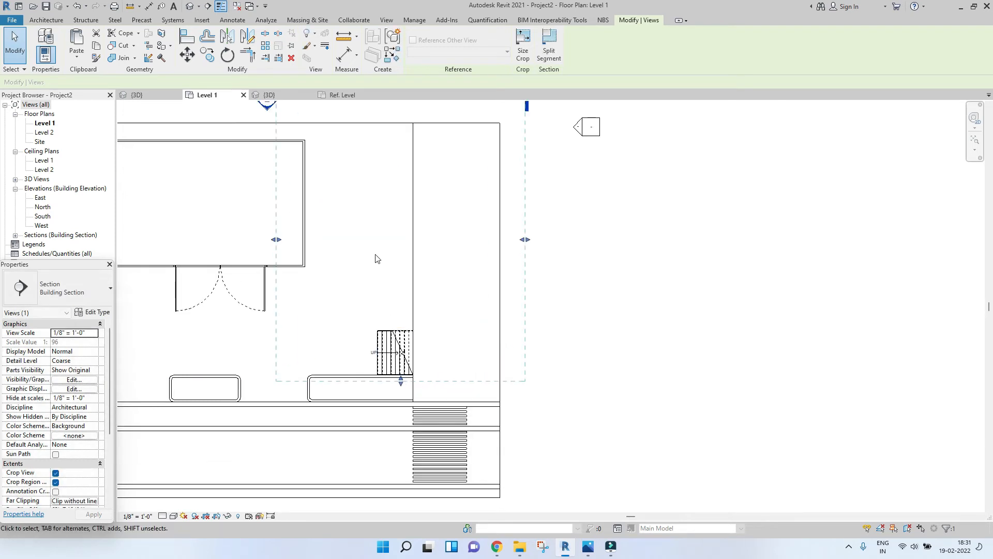
left_click(376, 256)
double_click(268, 110)
scroll(481, 315, "up", 2)
scroll(521, 289, "down", 2)
scroll(454, 267, "up", 2)
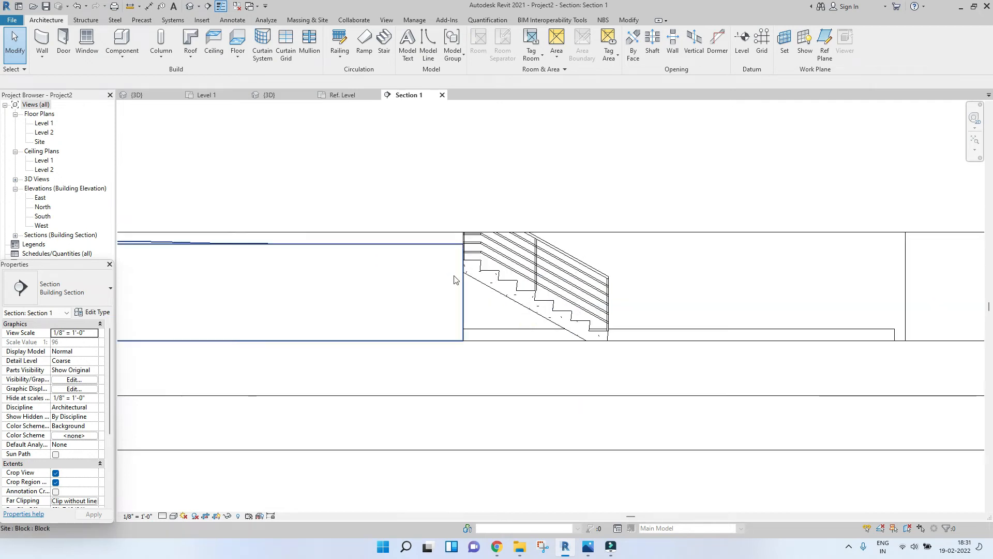
middle_click_drag(487, 266, 438, 277)
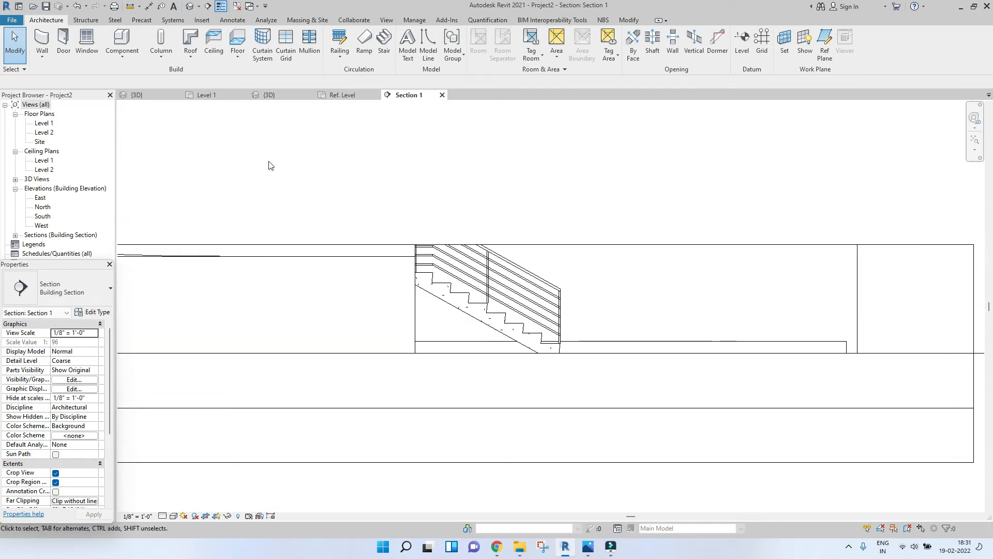
left_click(127, 59)
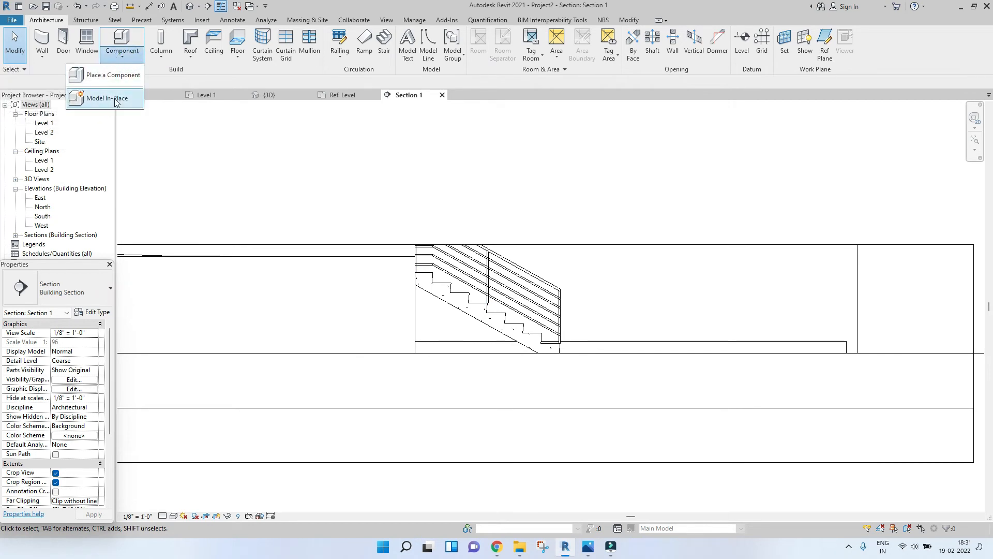
left_click(129, 100)
scroll(457, 218, "down", 5)
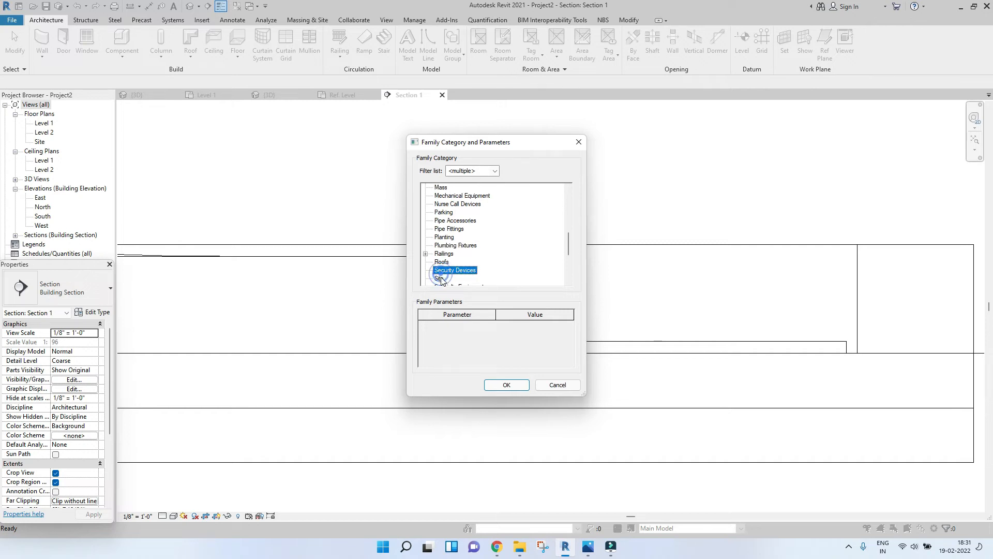
double_click(440, 280)
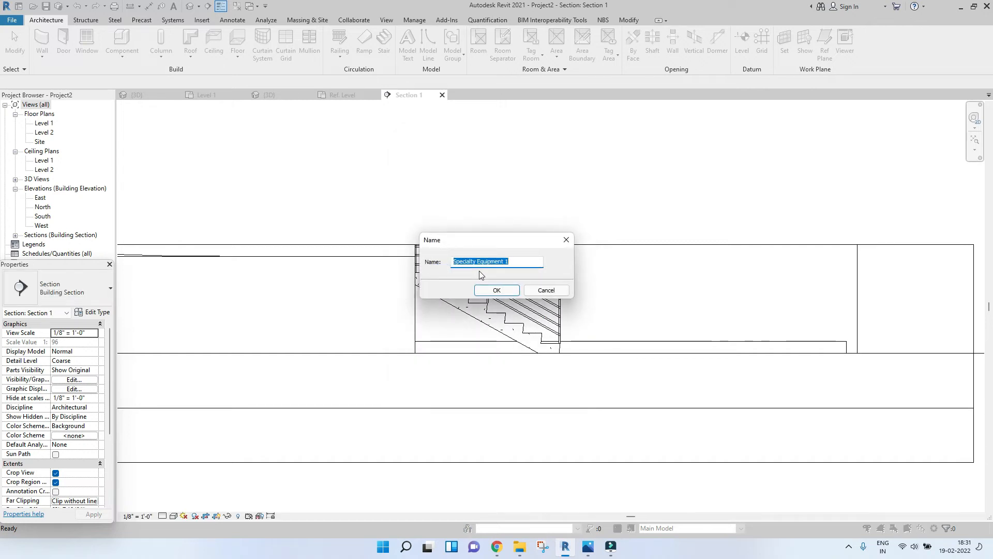
left_click(554, 289)
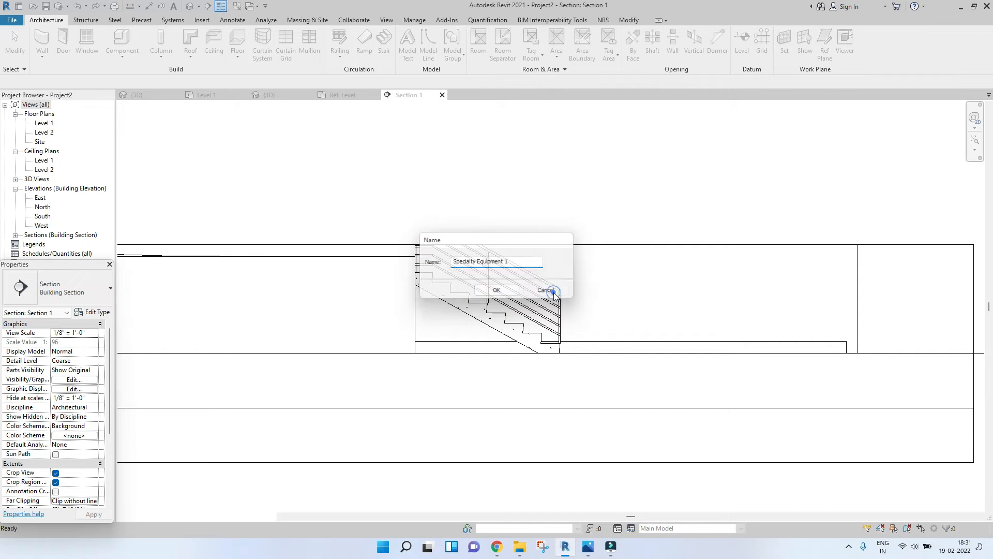
Step: Start an in-place Site component named Slope
left_click(131, 64)
left_click(111, 98)
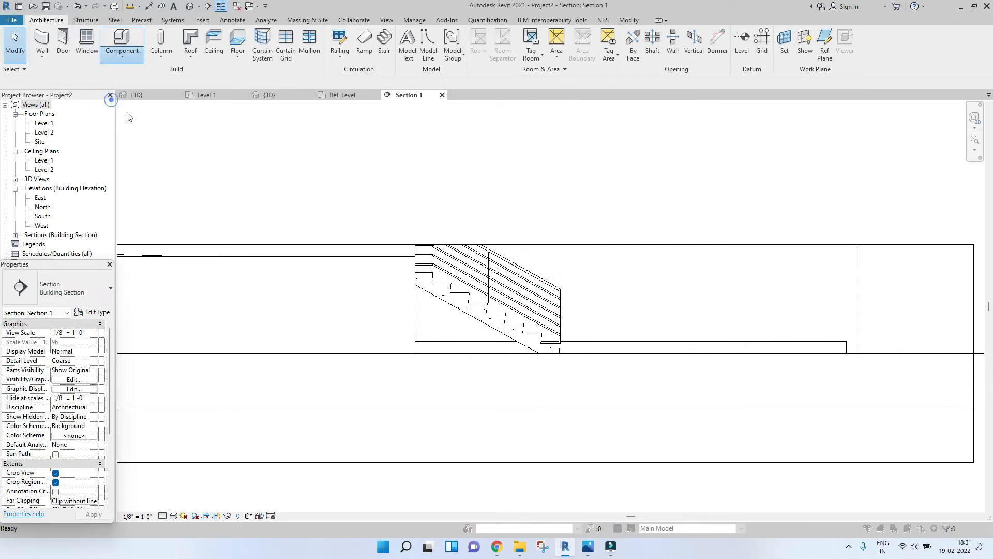
scroll(493, 266, "down", 3)
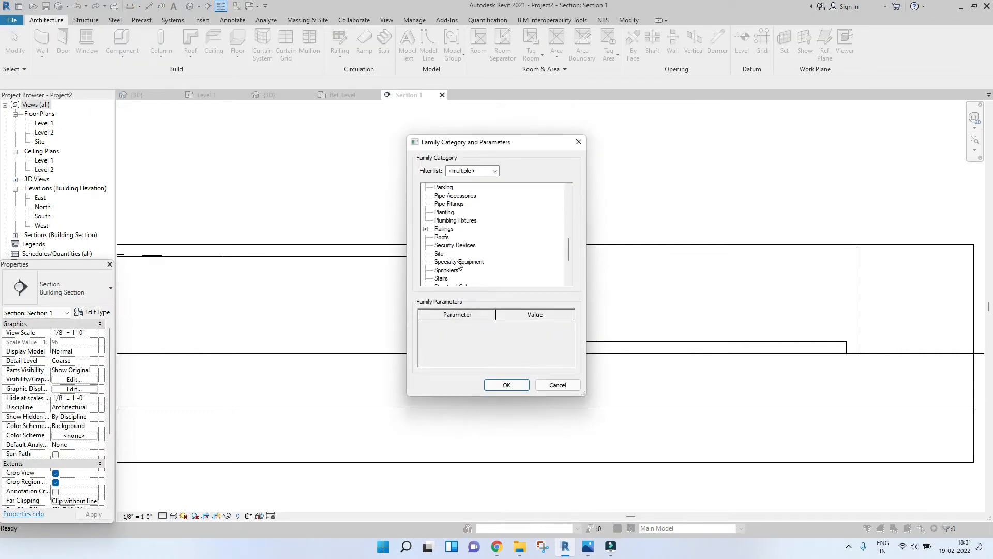
double_click(439, 254)
type("Slope")
key("Return")
Step: Start an Extrusion and pick the stair's side face as its work plane
middle_click_drag(495, 308, 462, 263)
left_click(99, 35)
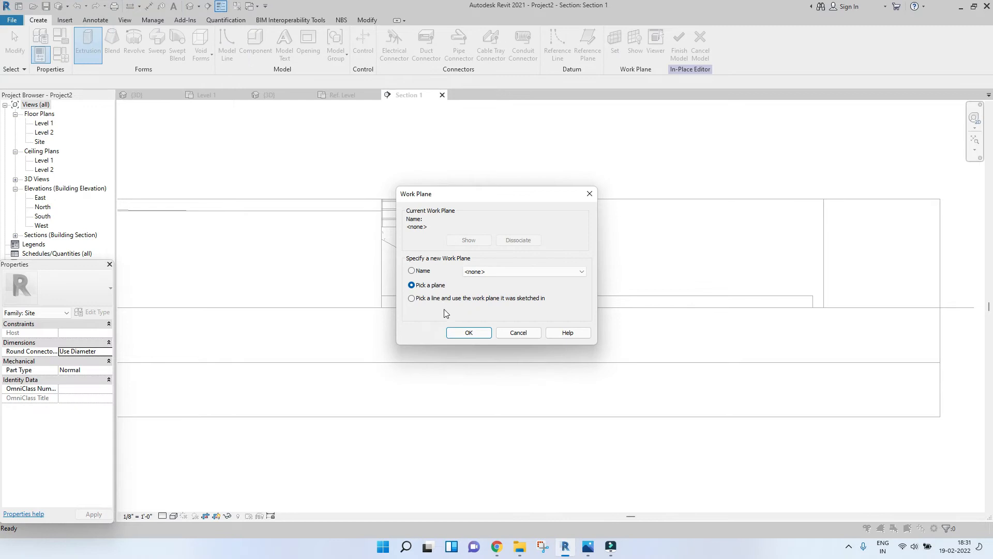
left_click(469, 332)
scroll(394, 225, "down", 2)
scroll(421, 232, "up", 5)
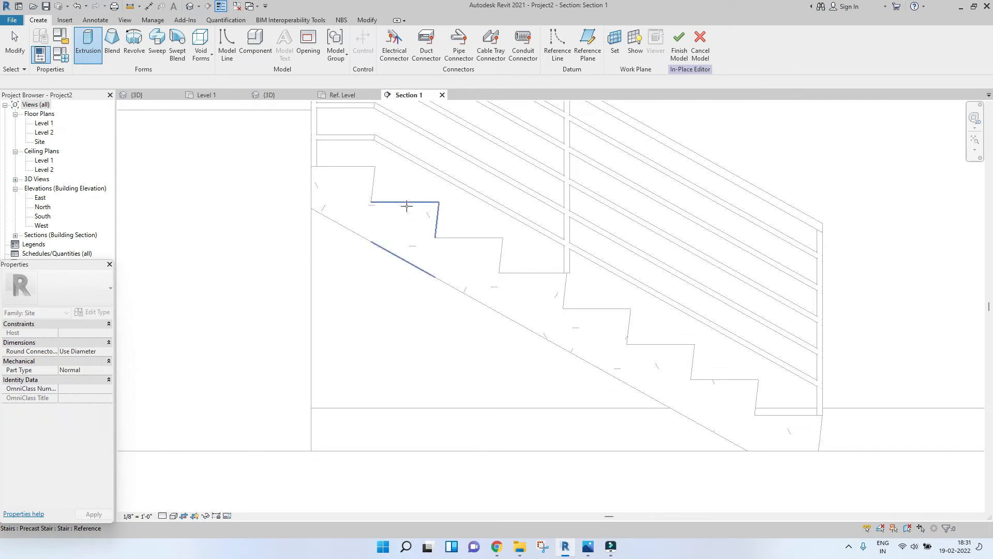
left_click(407, 210)
scroll(399, 326, "down", 3)
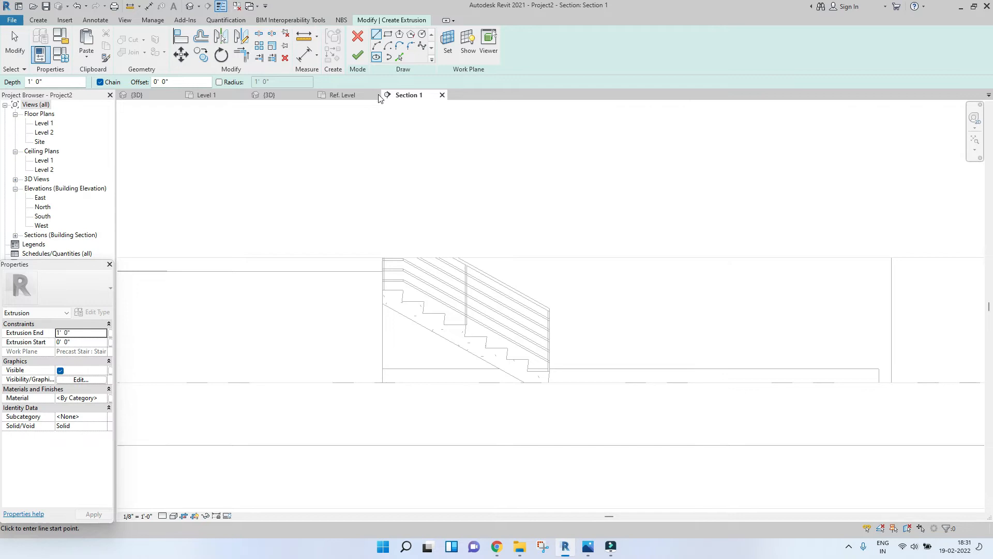
scroll(406, 380, "up", 2)
Step: Draw a horizontal base line under the stair and a vertical line up its back edge
left_click(371, 386)
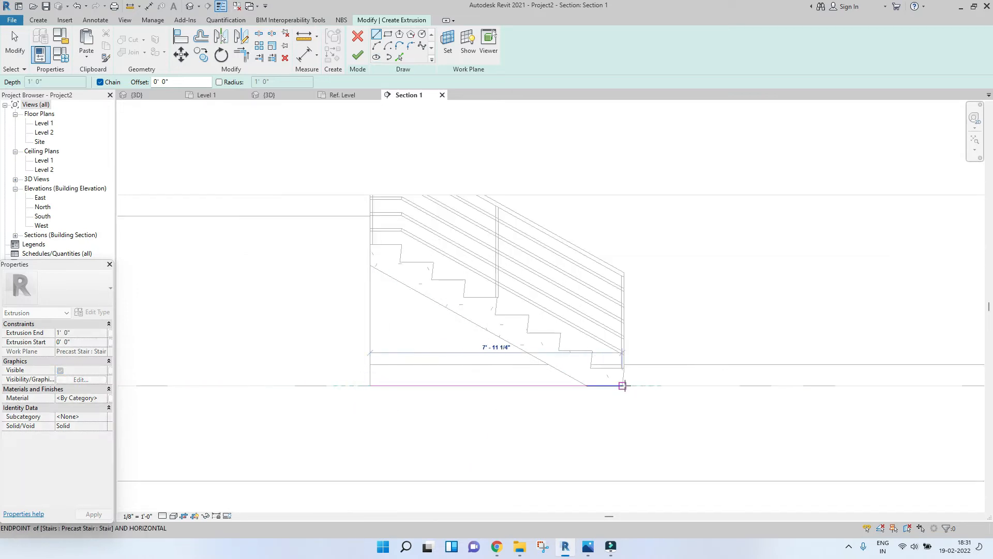
left_click(369, 386)
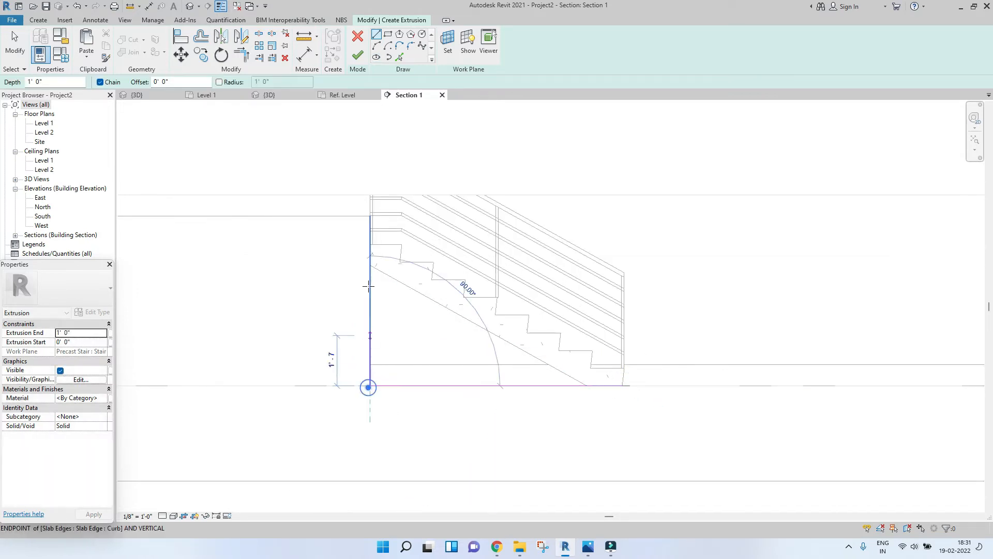
left_click(370, 216)
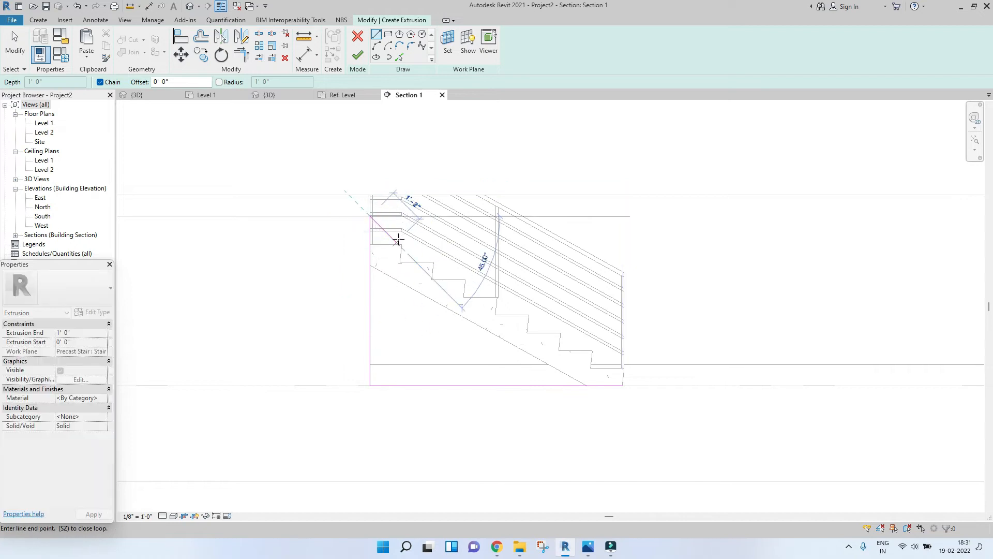
Step: Draw a spline from the top of the vertical line curving down beneath the steps to the base line's end, and finish the extrusion
left_click(422, 48)
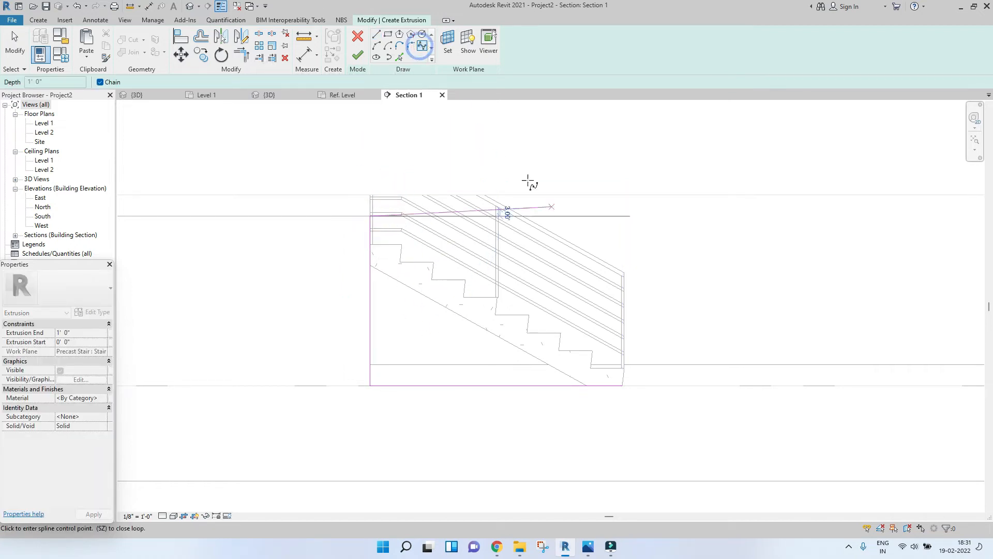
scroll(394, 244, "up", 3)
scroll(390, 211, "up", 2)
left_click(390, 210)
left_click(417, 246)
left_click(562, 364)
scroll(390, 277, "down", 2)
left_click(441, 344)
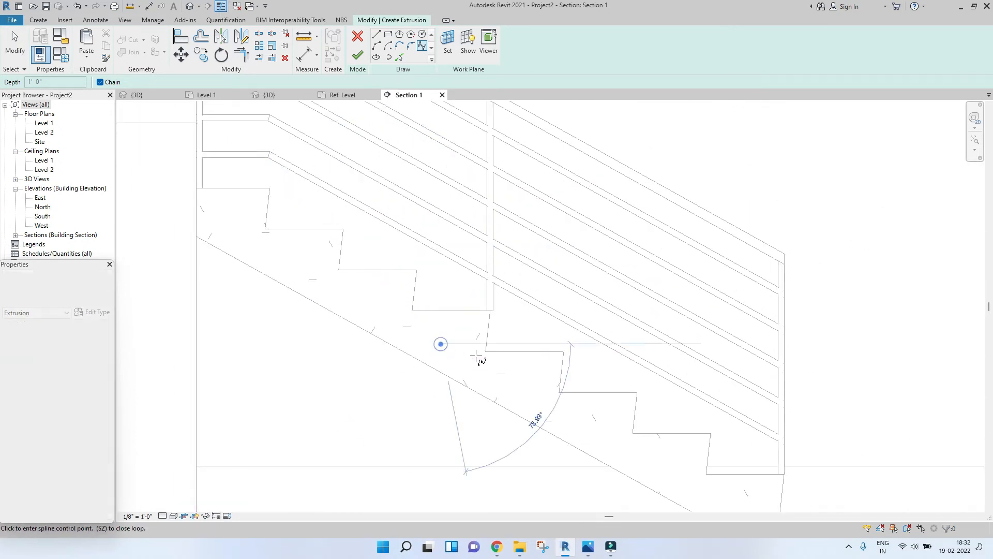
left_click(543, 377)
middle_click_drag(559, 389, 443, 293)
left_click(504, 356)
left_click(650, 418)
key("Escape")
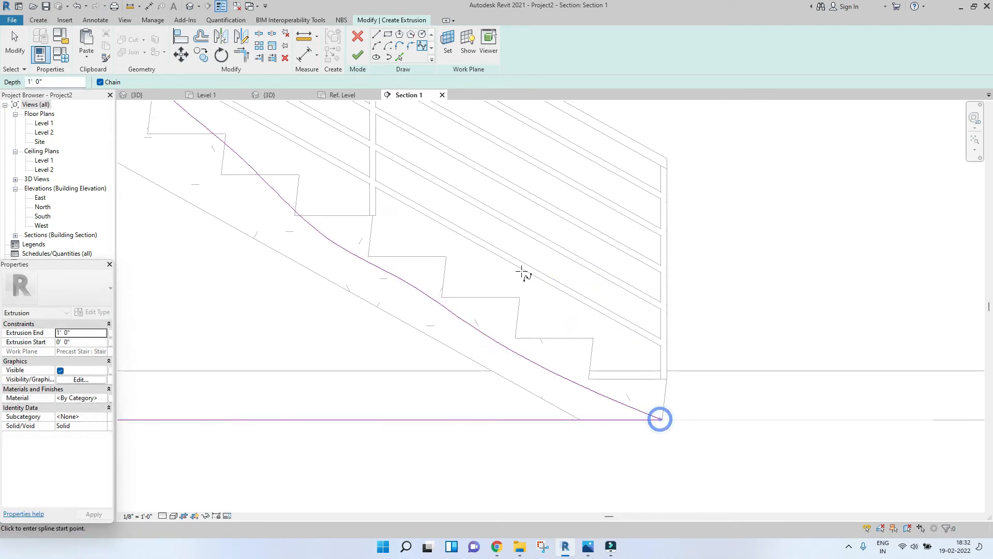
scroll(521, 272, "down", 3)
scroll(465, 243, "up", 2)
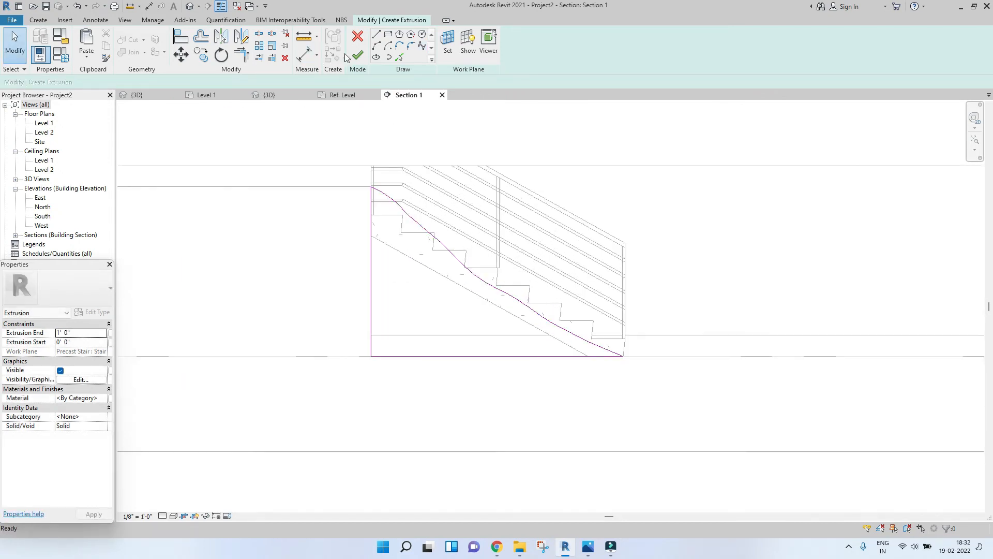
left_click(355, 55)
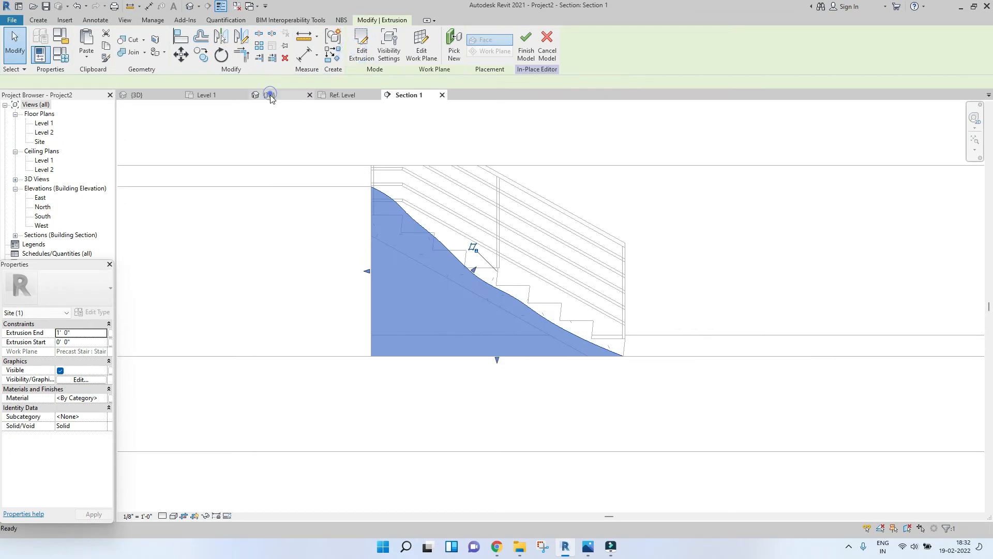
Step: Inspect the slope extrusion beside the stair in the 3D view
left_click(269, 95)
left_click(408, 296)
middle_click_drag(408, 296, 427, 376, "shift")
scroll(471, 342, "up", 6)
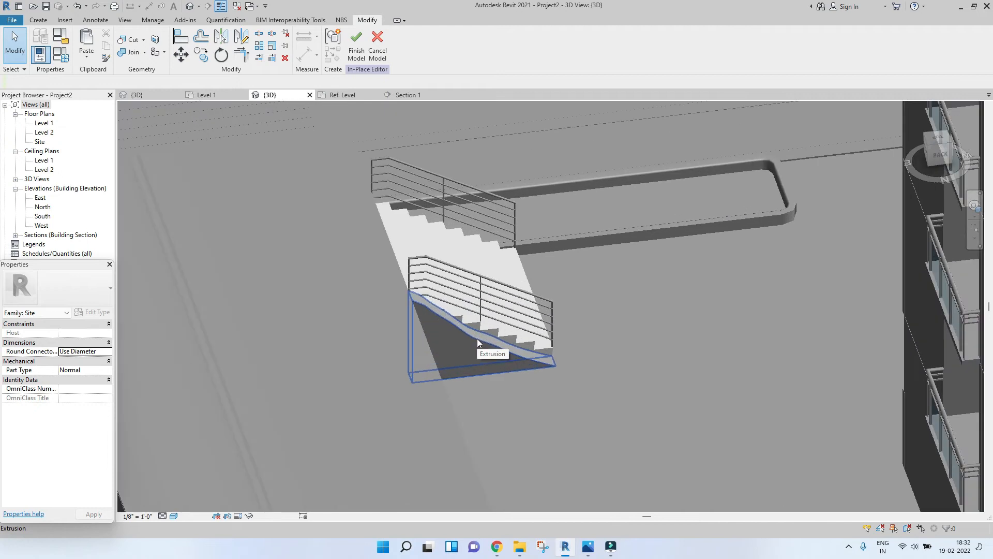
Step: Extend the slope extrusion's depth along the stair to an extrusion end of about 46' 7"
left_click(477, 339)
left_click(936, 141)
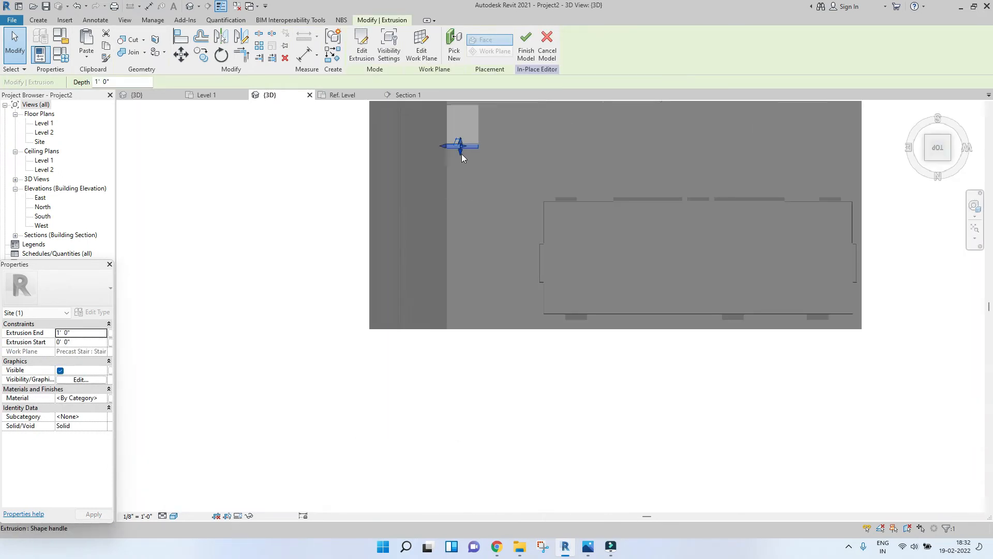
left_click(459, 306)
scroll(466, 170, "up", 3)
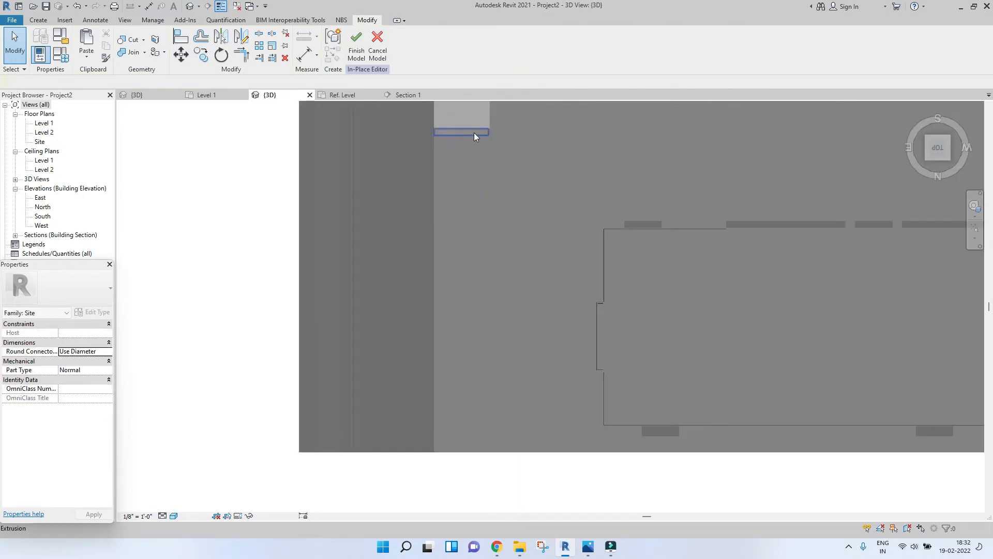
left_click(475, 135)
left_click_drag(464, 361, 468, 451)
left_click(530, 476)
scroll(442, 390, "down", 2)
key("Escape")
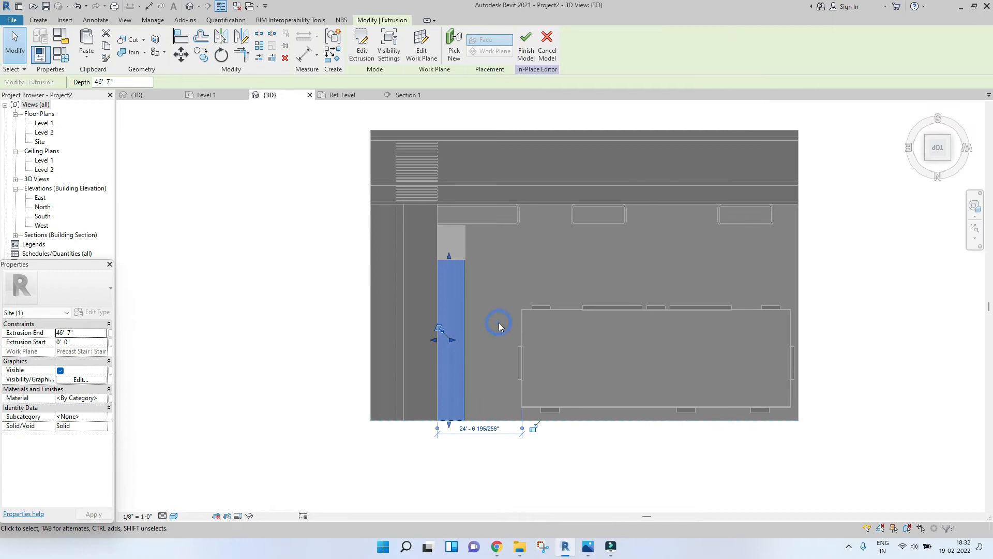
Step: Finish the in-place site model
scroll(500, 327, "down", 2)
key("Escape")
middle_click_drag(672, 437, 456, 233, "shift")
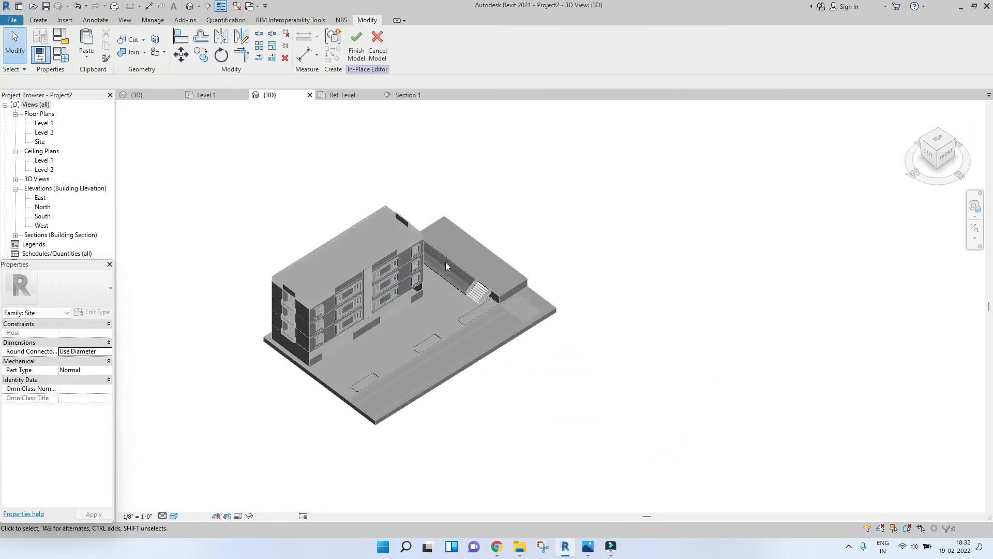
scroll(471, 235, "up", 5)
middle_click_drag(545, 330, 485, 292, "shift")
scroll(485, 293, "up", 3)
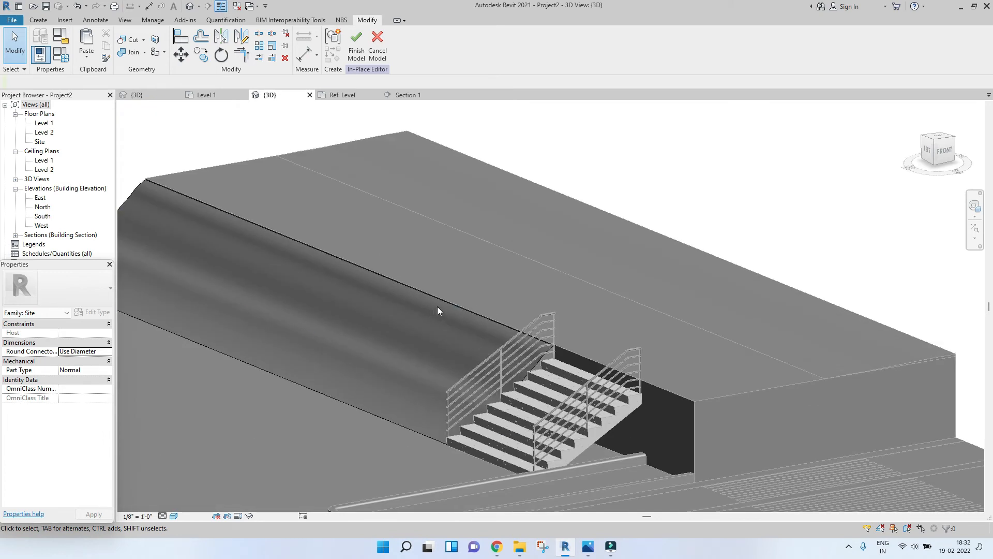
scroll(436, 306, "up", 3)
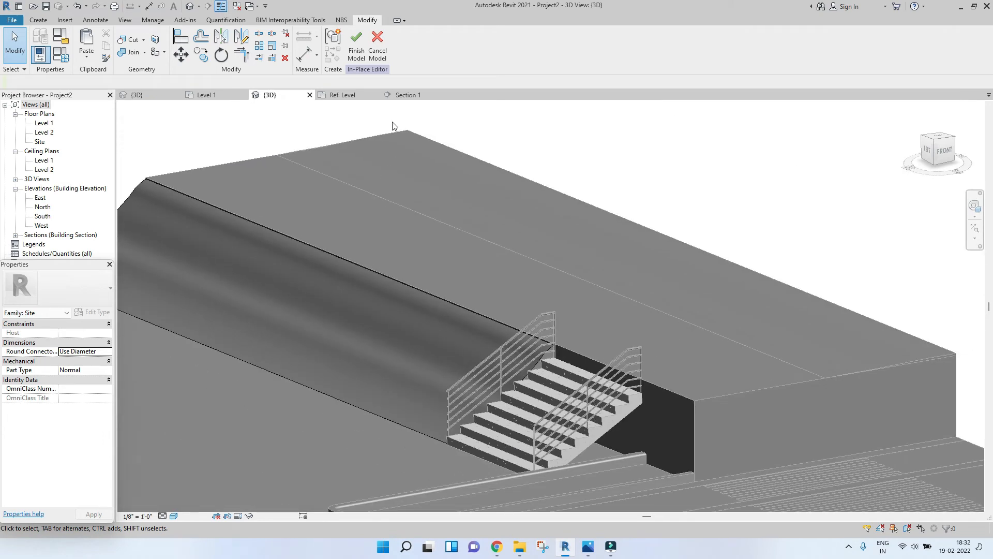
left_click(356, 54)
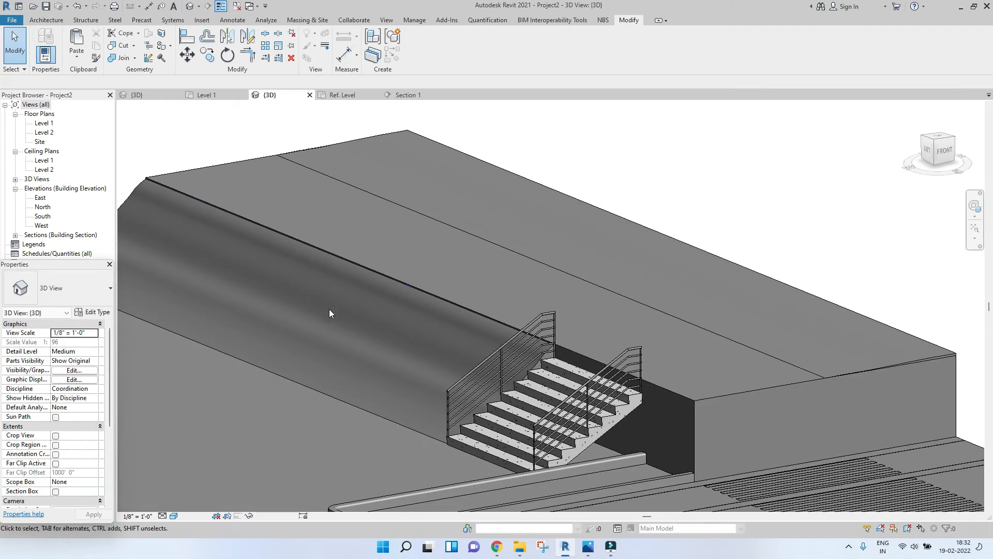
Step: Orbit and zoom around the 3D model to review the whole site with the building and stair
scroll(330, 309, "down", 10)
middle_click_drag(357, 357, 538, 326, "shift")
scroll(538, 326, "up", 5)
scroll(538, 325, "down", 5)
scroll(533, 363, "up", 5)
middle_click_drag(533, 362, 530, 359, "shift")
scroll(541, 312, "down", 3)
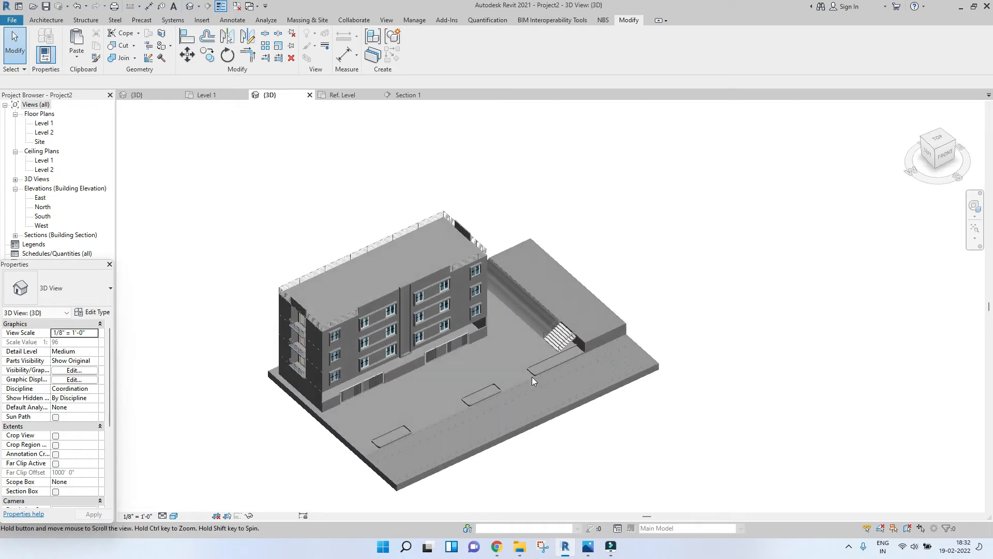
scroll(533, 380, "up", 2)
scroll(553, 340, "down", 2)
middle_click_drag(552, 340, 593, 299, "shift")
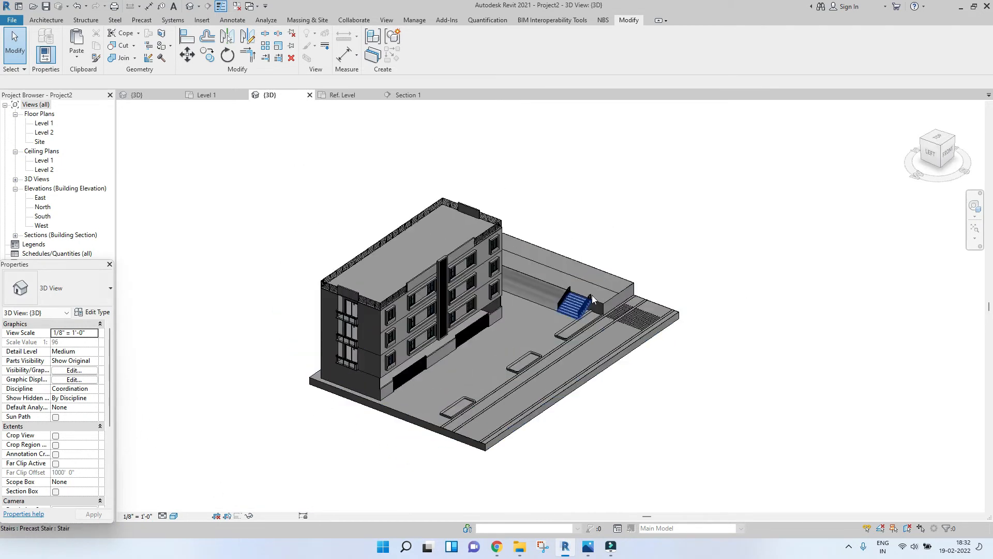
middle_click_drag(701, 321, 648, 322, "shift")
scroll(647, 321, "up", 3)
scroll(467, 372, "up", 2)
scroll(558, 359, "down", 2)
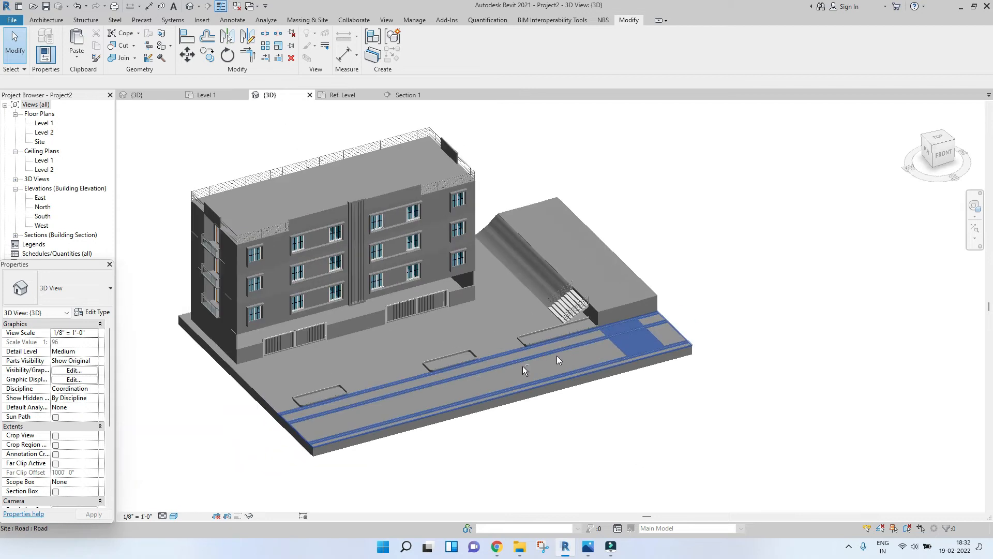
scroll(558, 360, "down", 5)
middle_click_drag(558, 359, 506, 372, "shift")
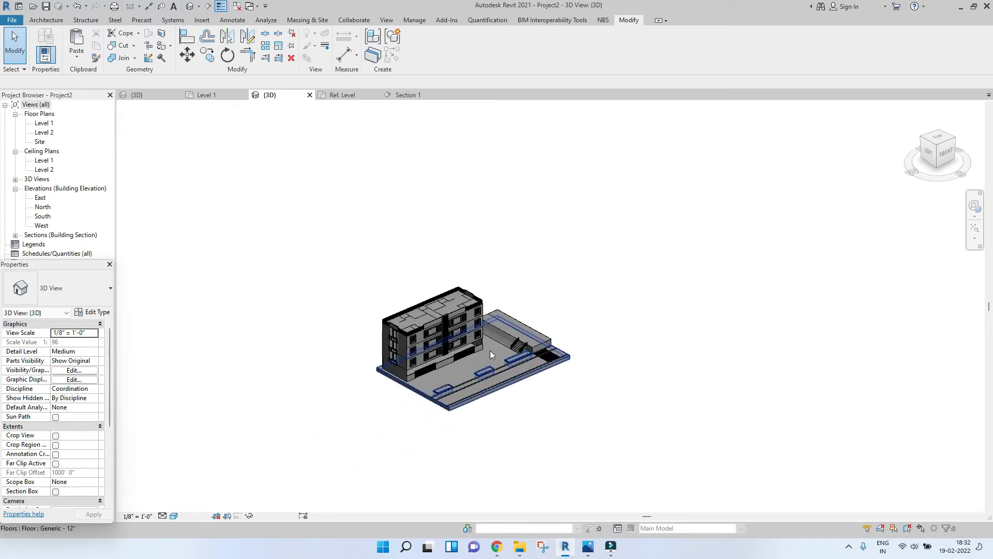
scroll(494, 326, "up", 3)
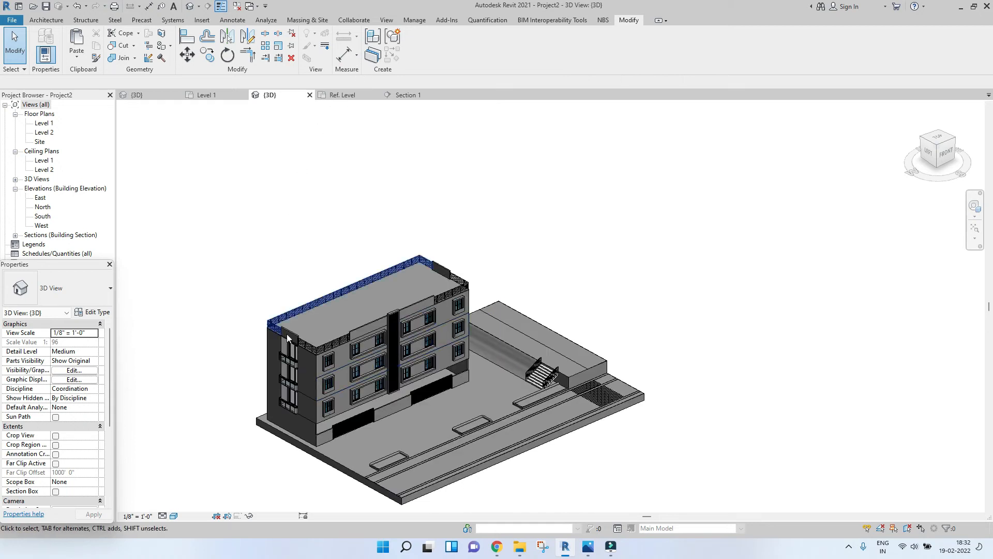
Step: Switch the 3D view's visual style to Realistic
left_click(174, 516)
left_click(207, 484)
left_click(581, 183)
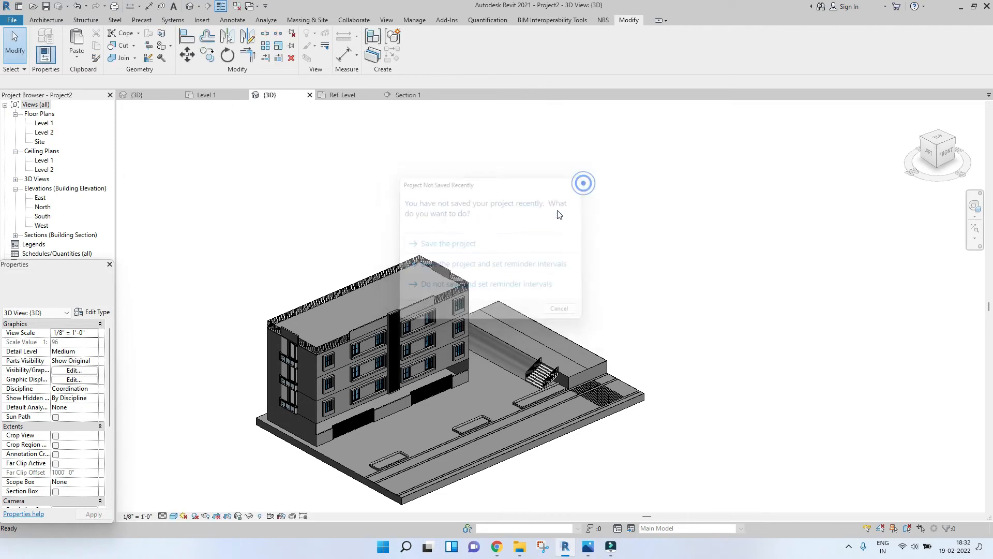
left_click(174, 516)
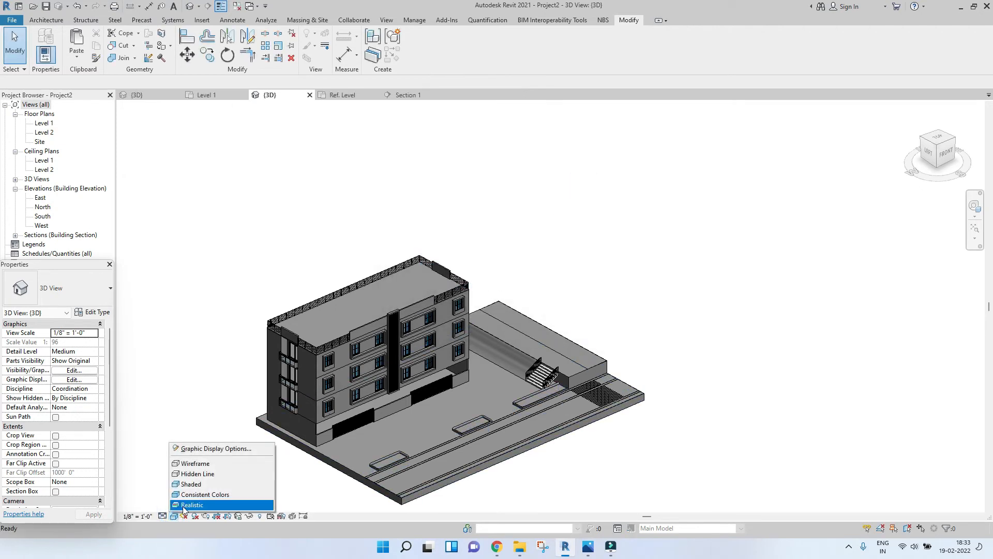
left_click(185, 505)
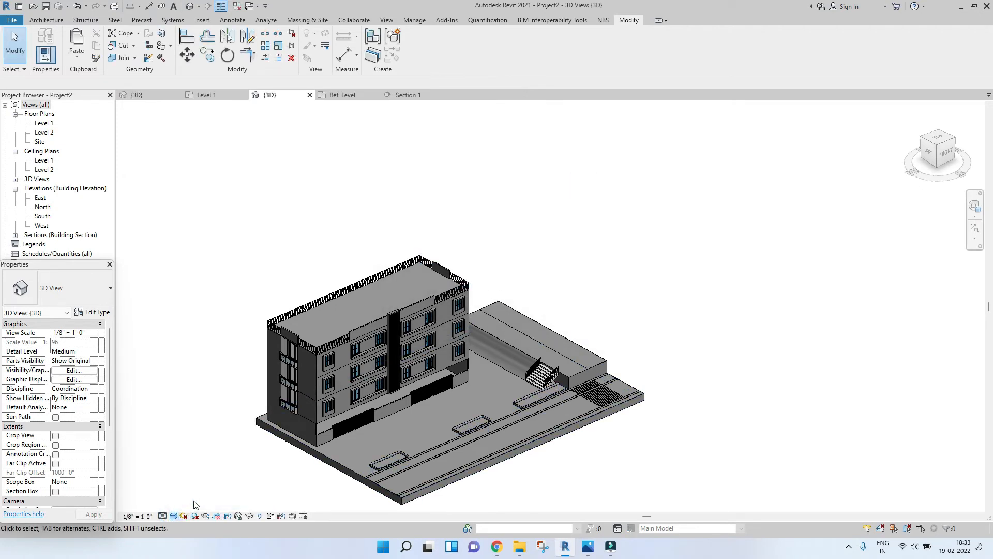
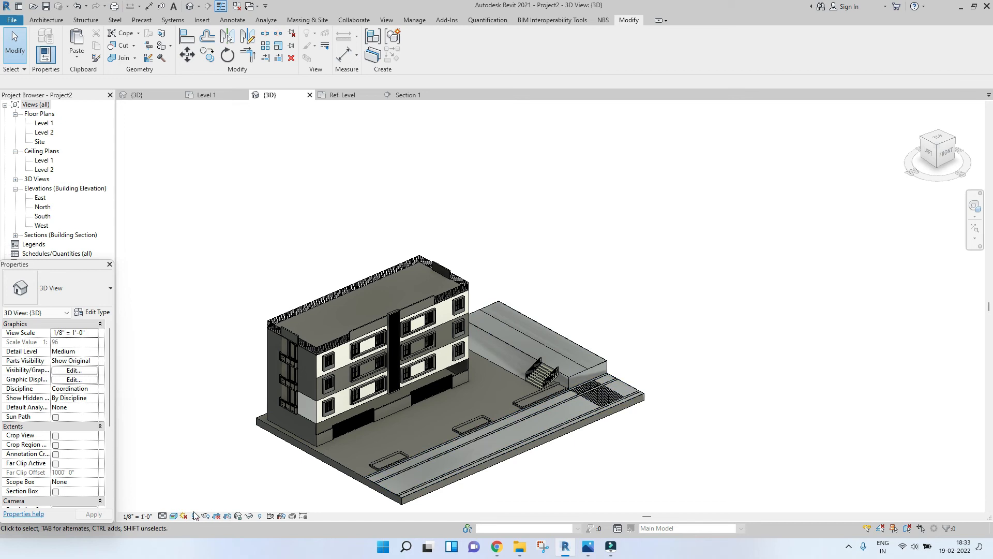
Step: Switch the 3D view's visual style to Shaded
left_click(175, 519)
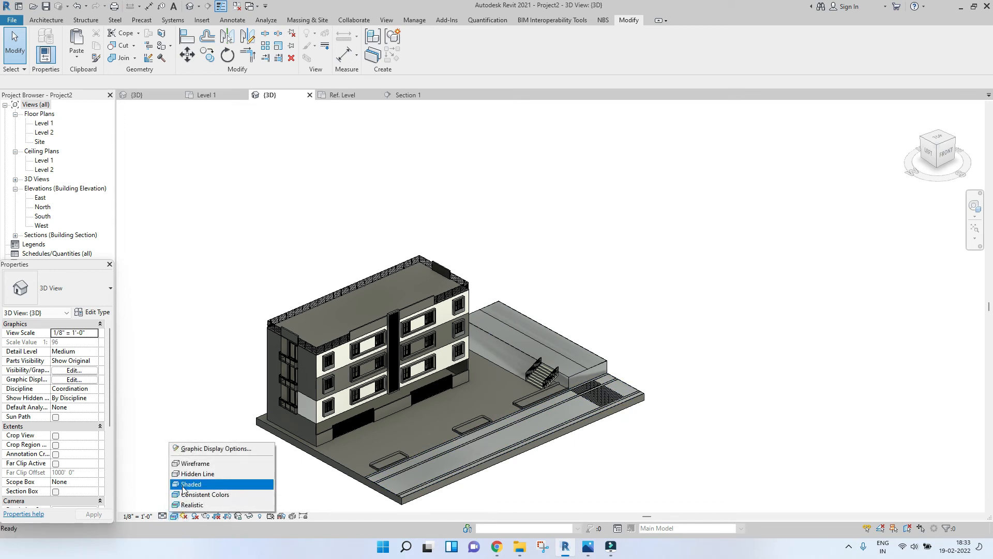
left_click(191, 484)
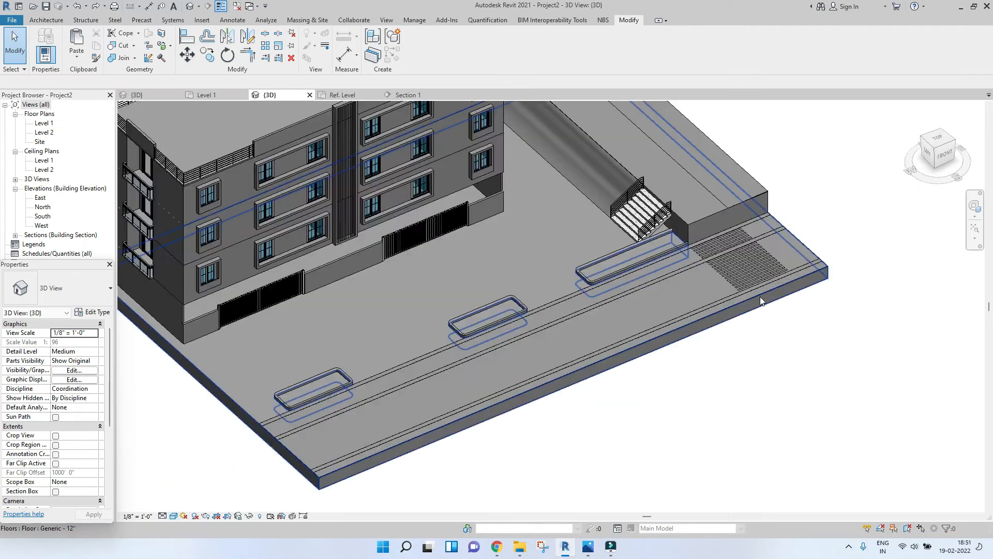
Step: Select the road site model and open it for in-place editing
scroll(759, 289, "up", 3)
scroll(758, 277, "down", 4)
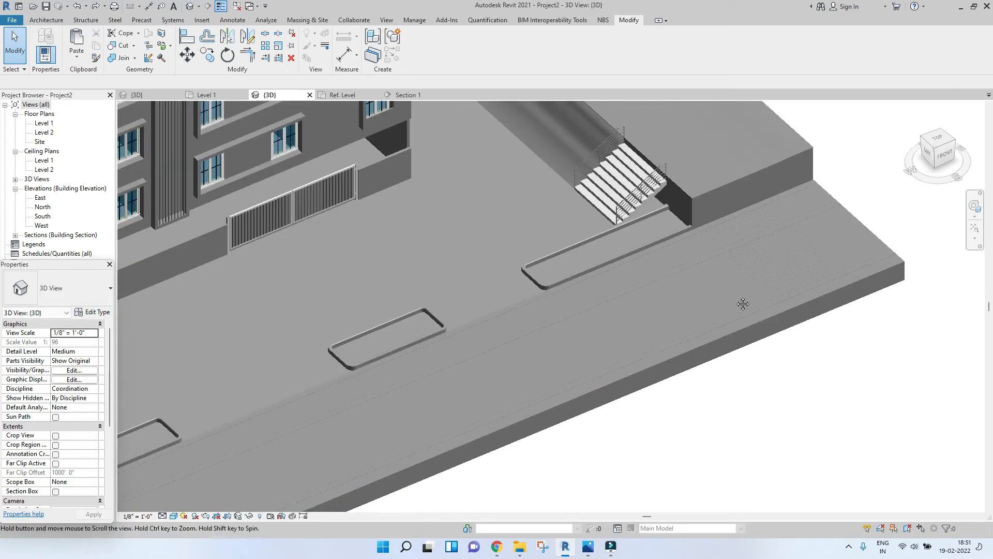
scroll(743, 289, "down", 4)
scroll(732, 279, "up", 4)
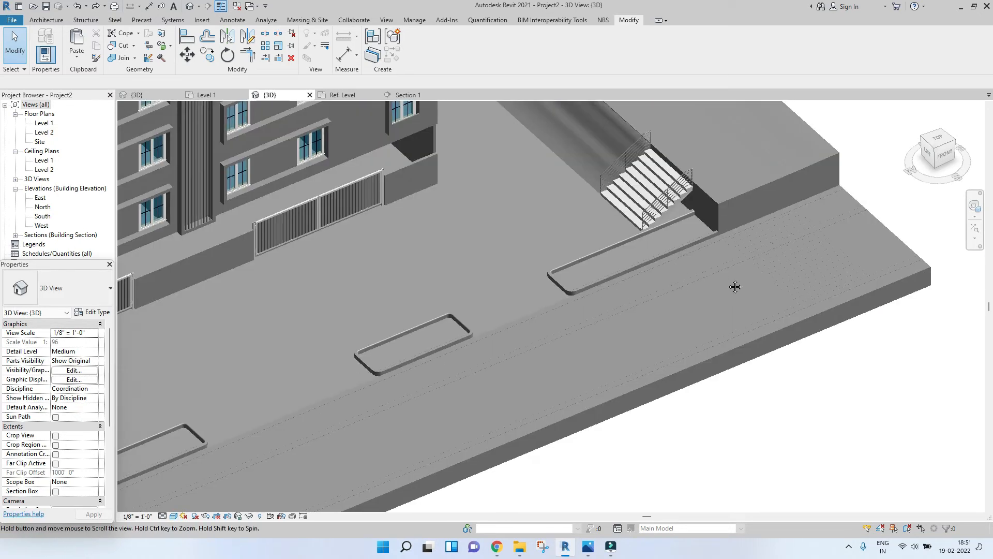
middle_click_drag(734, 286, 716, 302)
scroll(716, 302, "down", 4)
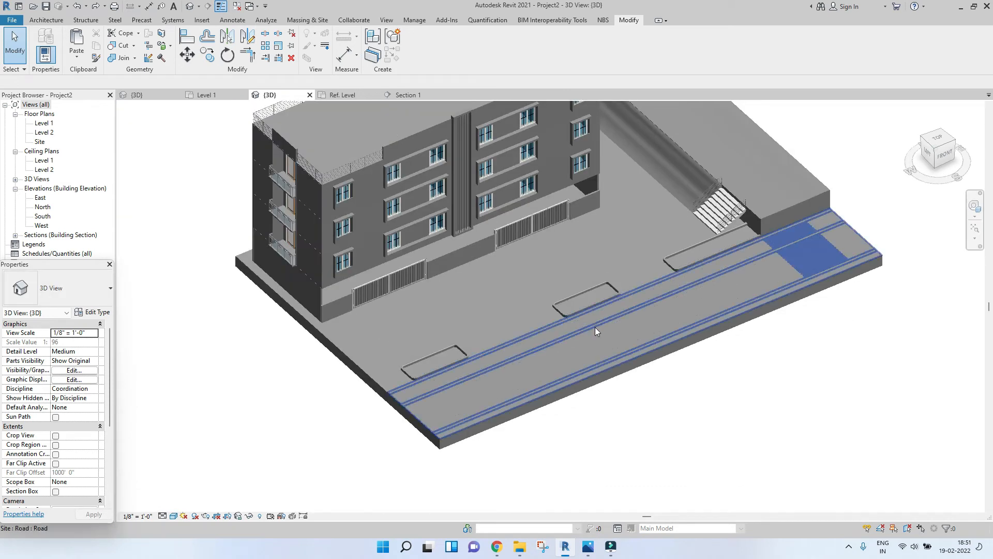
left_click(775, 252)
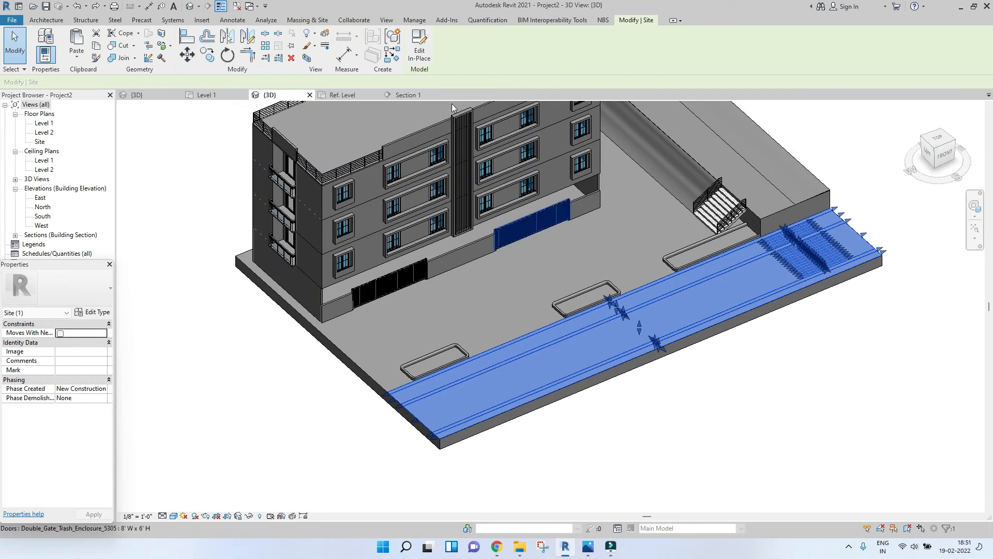
left_click(427, 43)
Step: Select all the road marking extrusions and assign them the Clad - White material
scroll(603, 365, "up", 4)
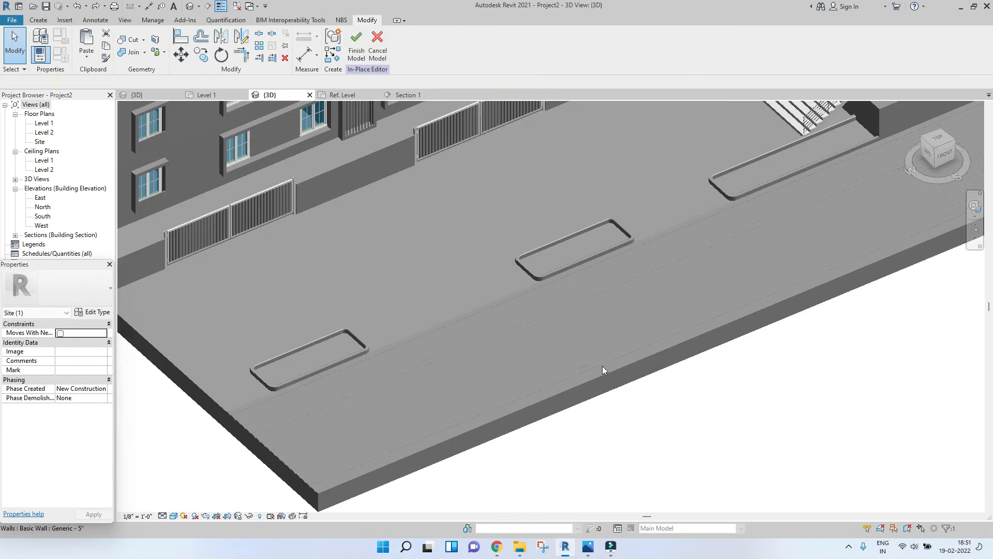
scroll(563, 311, "down", 2)
middle_click_drag(893, 259, 731, 312)
scroll(730, 312, "down", 1)
left_click_drag(760, 328, 631, 275)
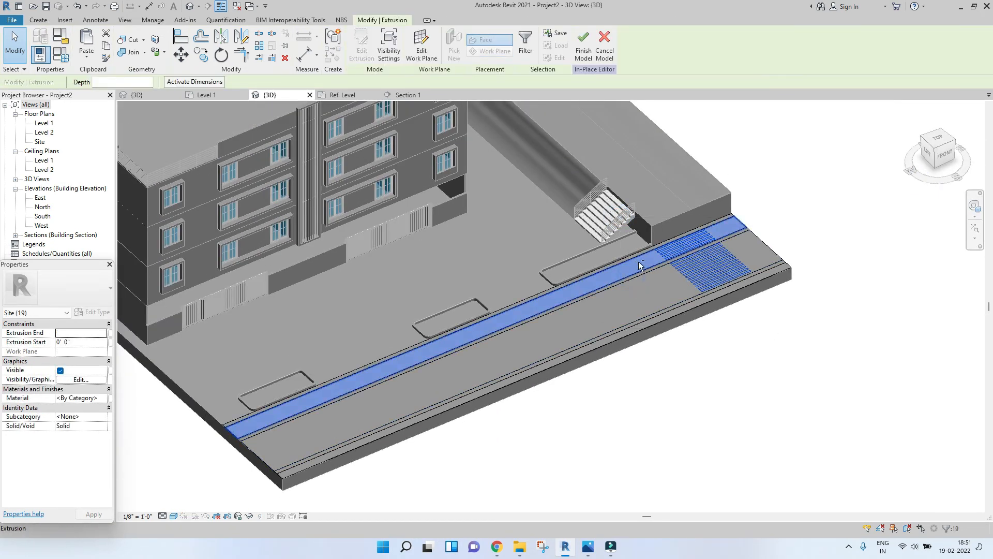
scroll(638, 253, "up", 3)
left_click(662, 274, "ctrl")
left_click(699, 336, "ctrl")
scroll(701, 343, "down", 4)
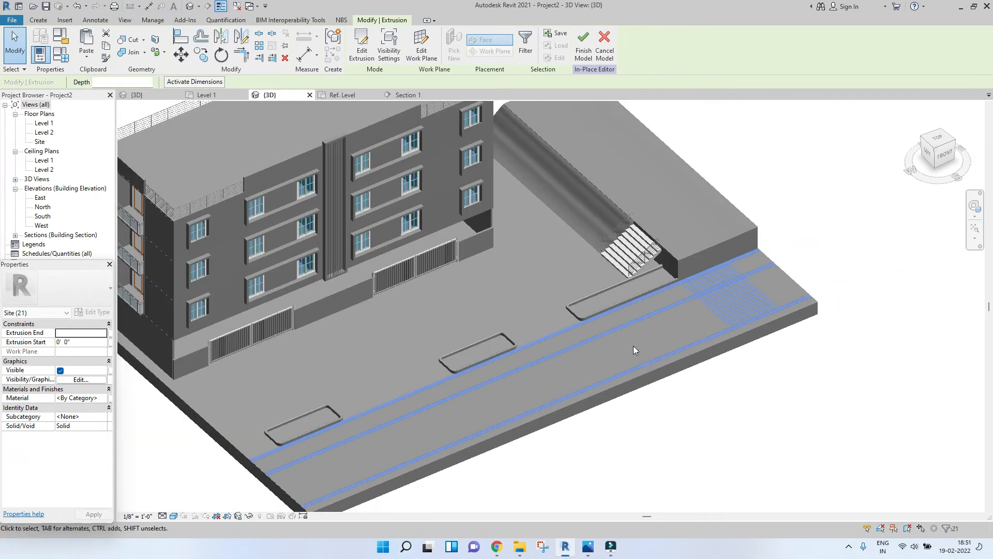
left_click(104, 398)
left_click(104, 398)
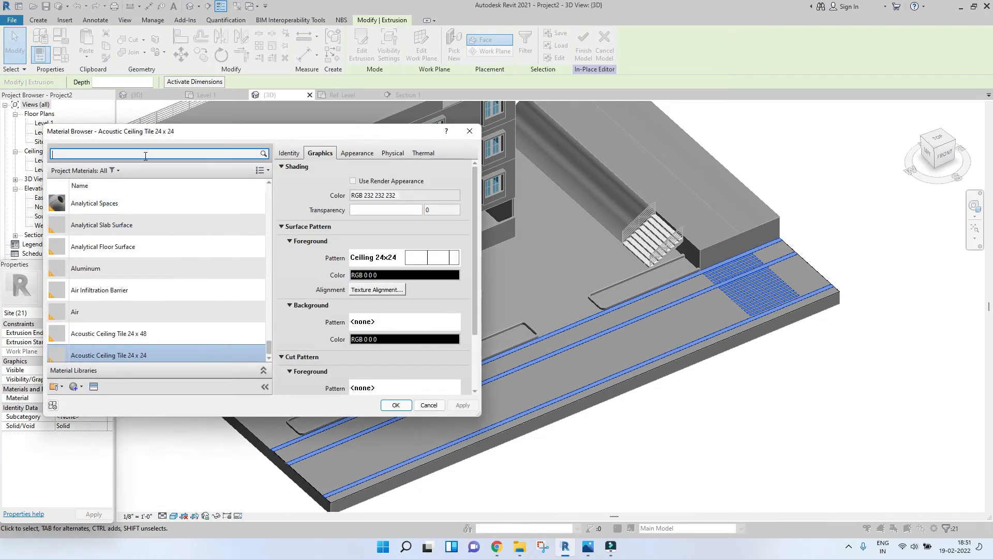
type("WHITE")
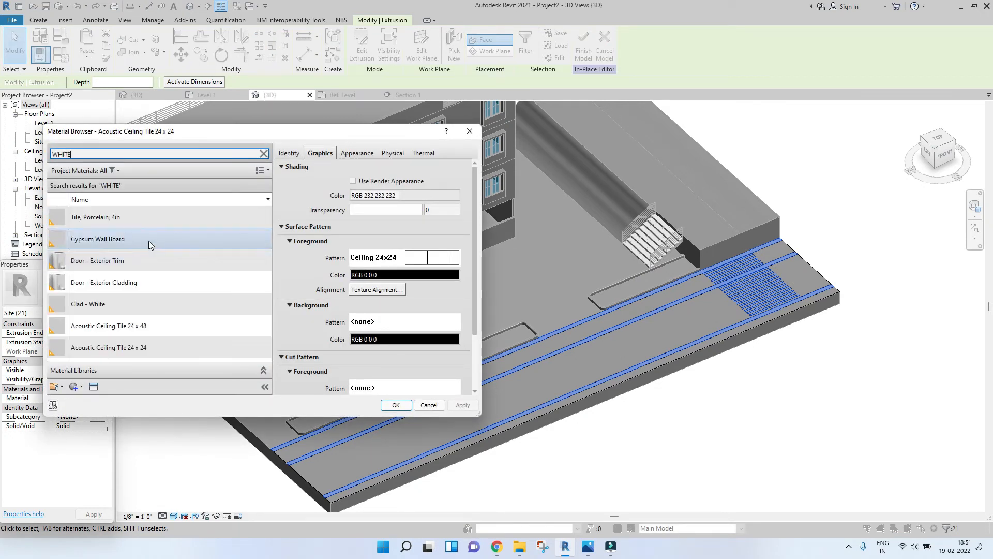
left_click(116, 307)
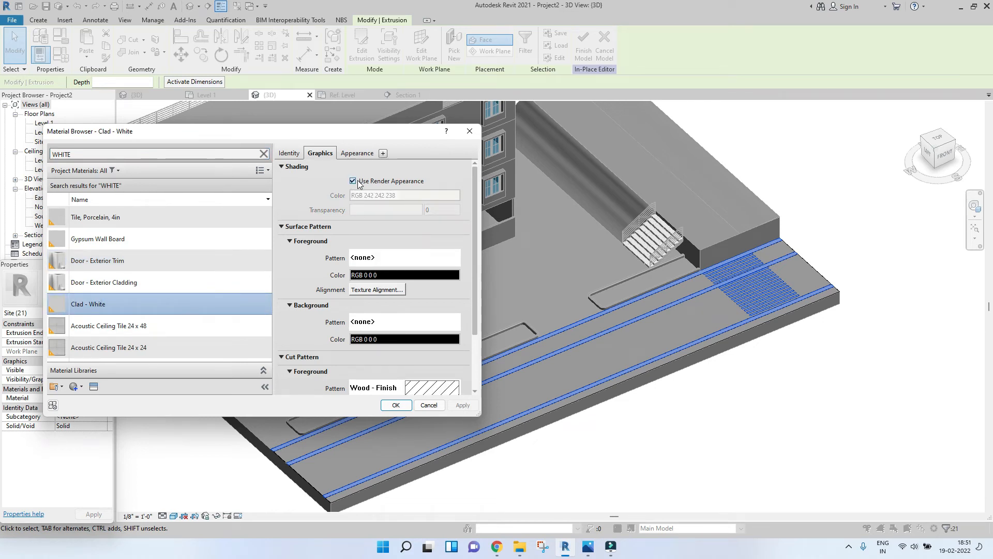
Step: Set the Clad - White material's appearance colour to pure white and confirm the material
left_click(352, 152)
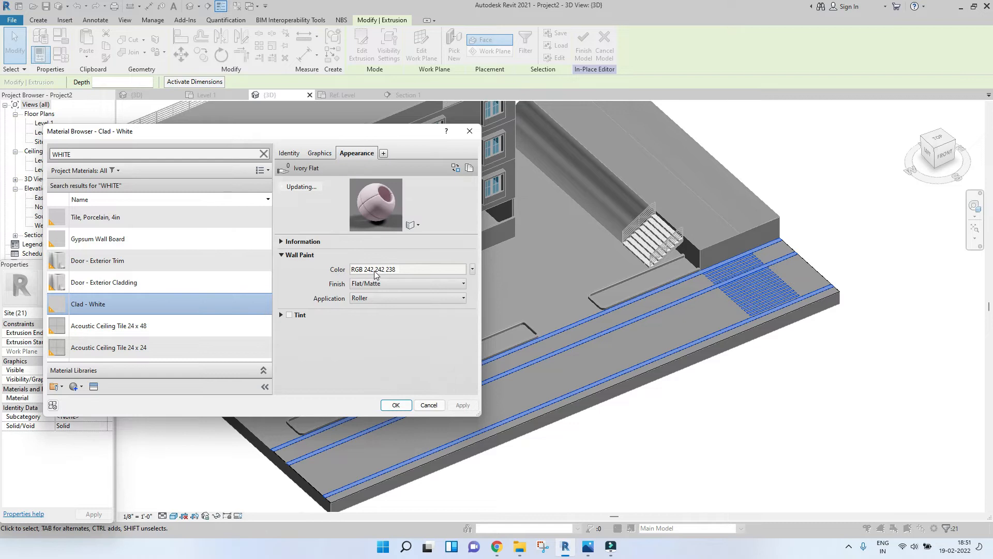
left_click(424, 269)
left_click(248, 258)
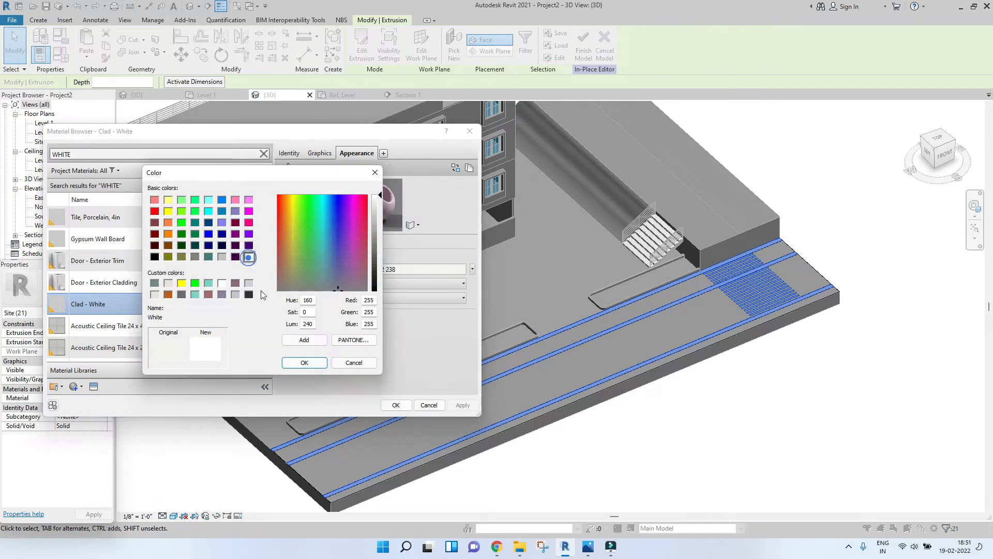
left_click(305, 363)
left_click(469, 404)
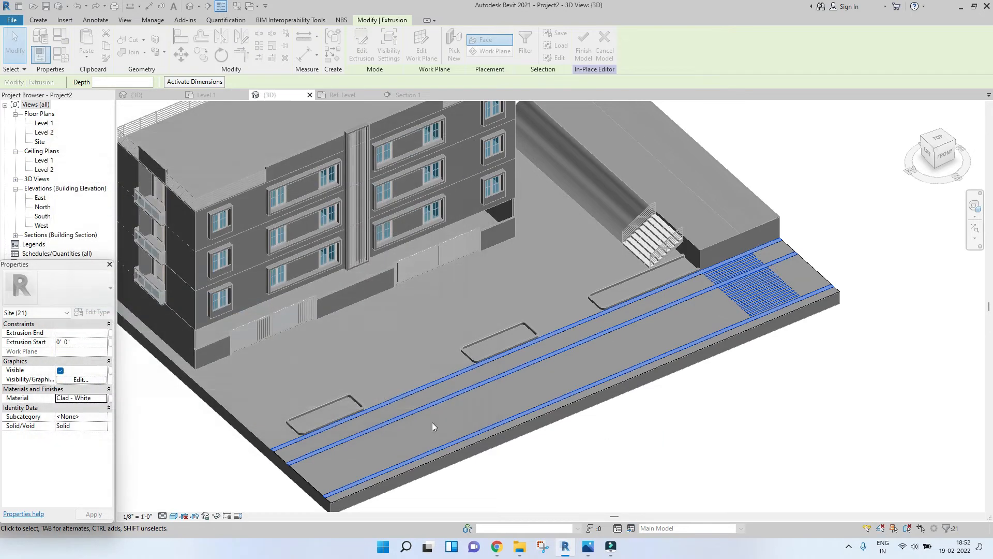
Step: Select the sidewalk strip extrusion along the road and create a new material for it
left_click(816, 403)
middle_click_drag(735, 383, 763, 365)
scroll(763, 365, "down", 2)
scroll(551, 410, "up", 4)
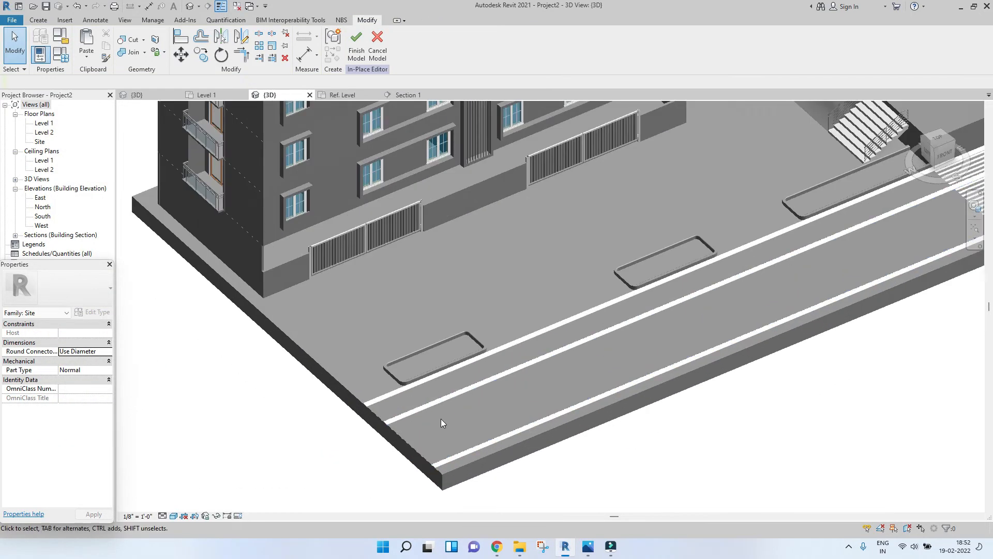
left_click(376, 409)
scroll(379, 409, "up", 2)
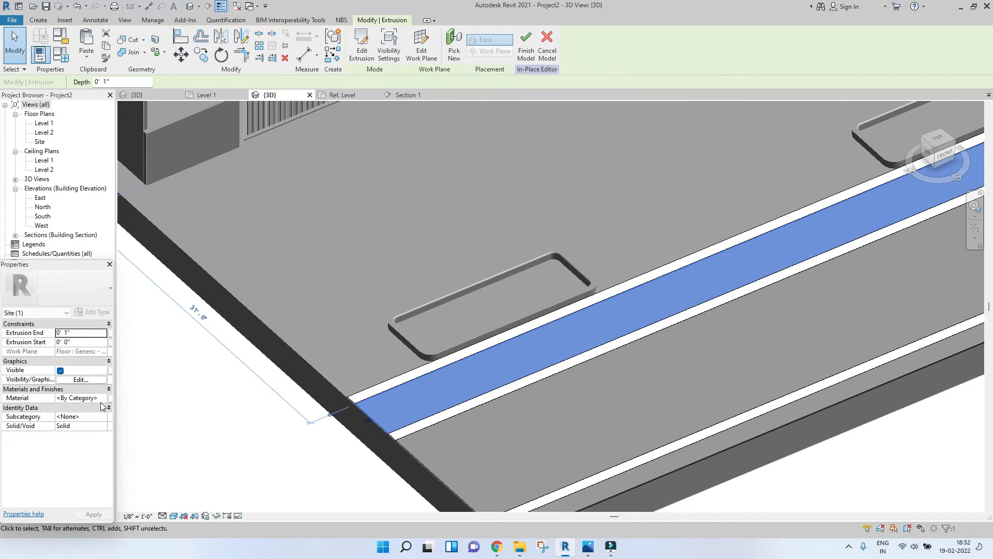
left_click(102, 401)
left_click(104, 398)
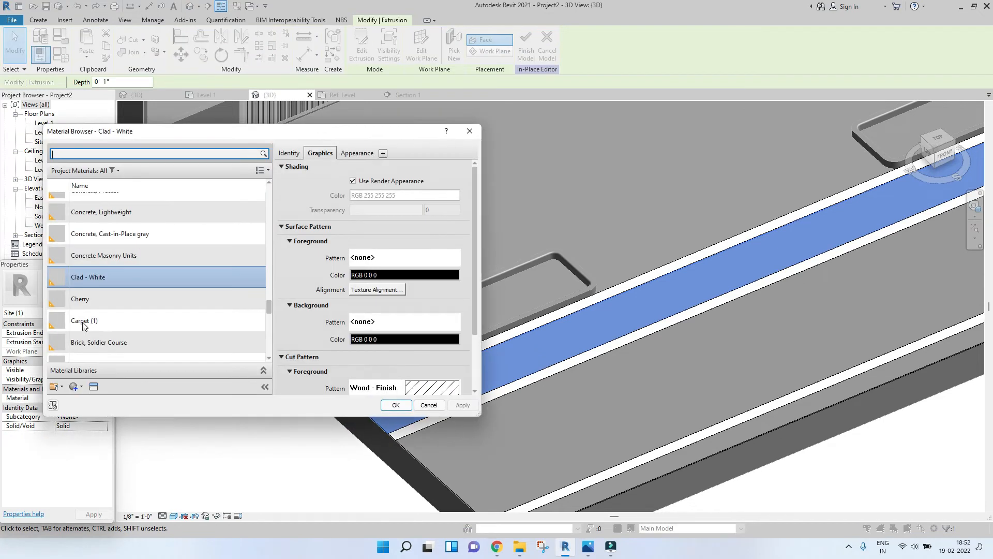
left_click(76, 387)
left_click(98, 399)
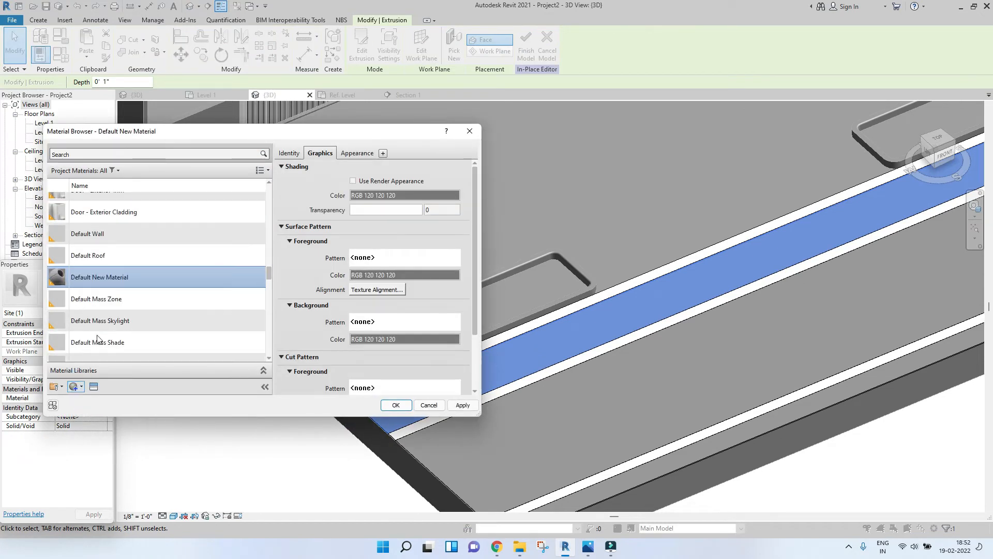
Step: Rename the new material as Sidewalk
right_click(119, 279)
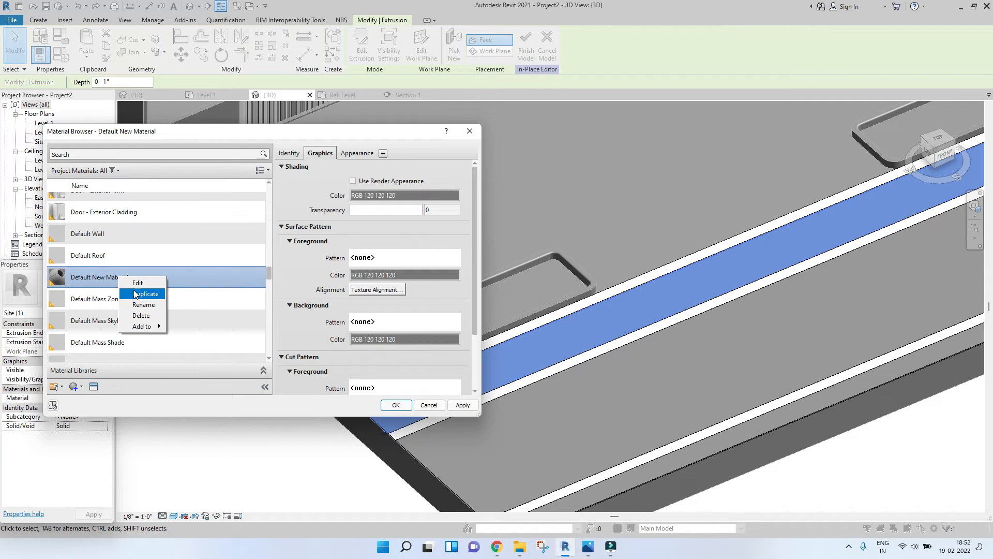
left_click(144, 305)
type("slUDE")
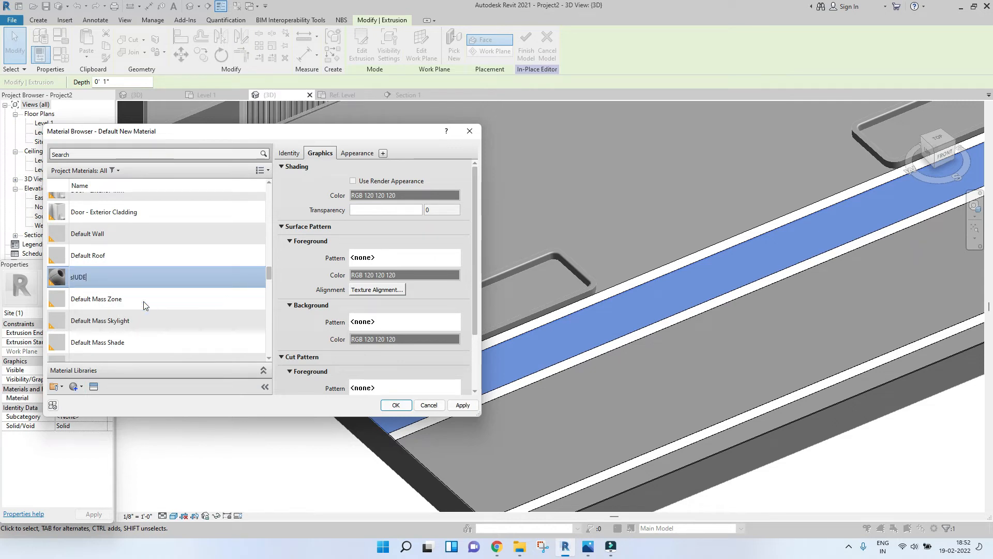
key("BackSpace")
key("BackSpace")
key("BackSpace")
key("BackSpace")
type("dewalk")
Step: Give the Sidewalk material a render-based appearance colour of RGB 177 148 163 and apply it
left_click(352, 181)
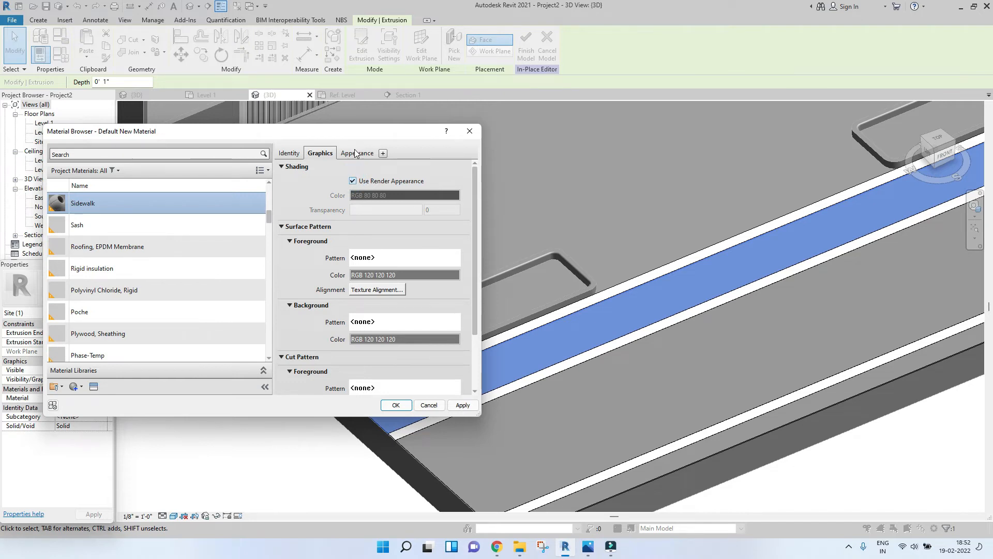
left_click(356, 153)
left_click(391, 268)
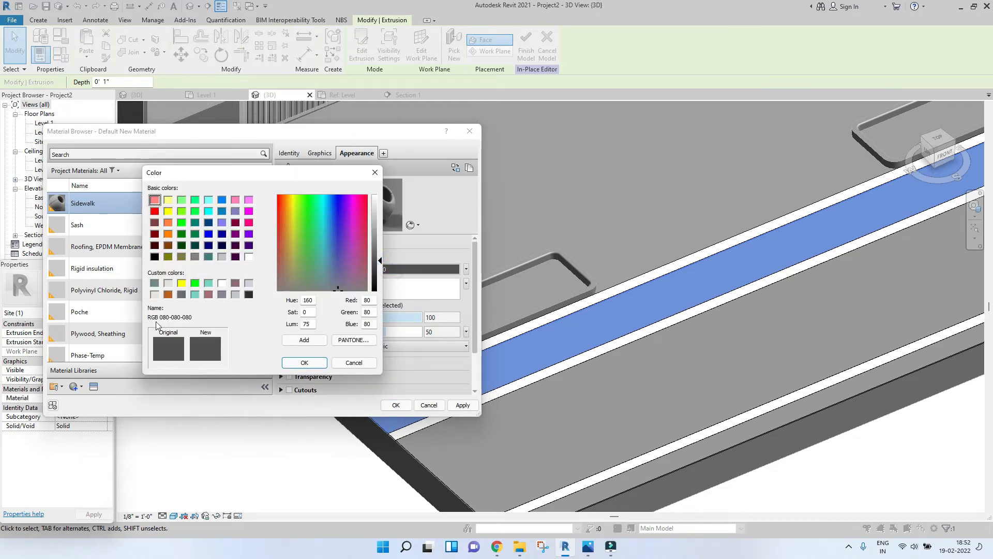
left_click(235, 284)
left_click_drag(373, 235, 380, 229)
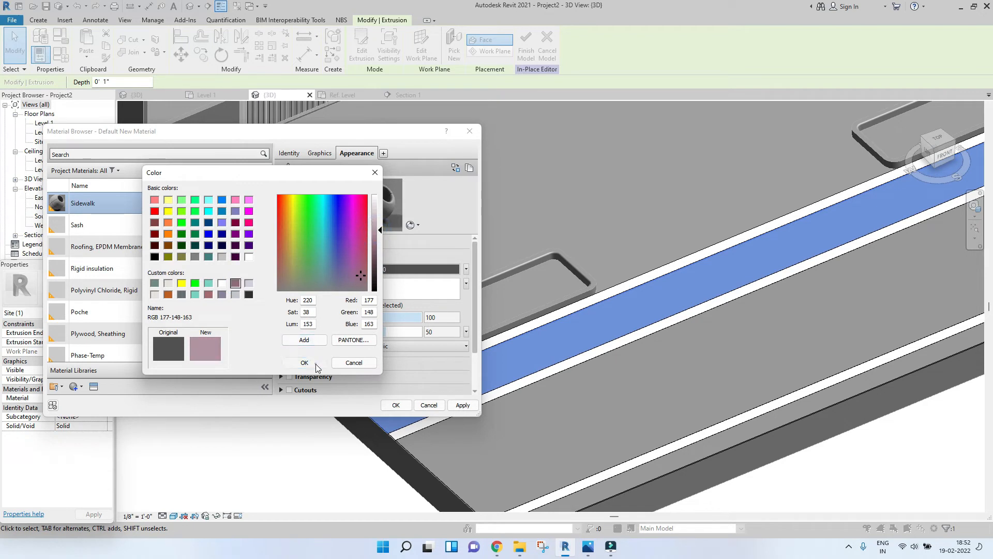
left_click(306, 362)
left_click(467, 404)
left_click(401, 405)
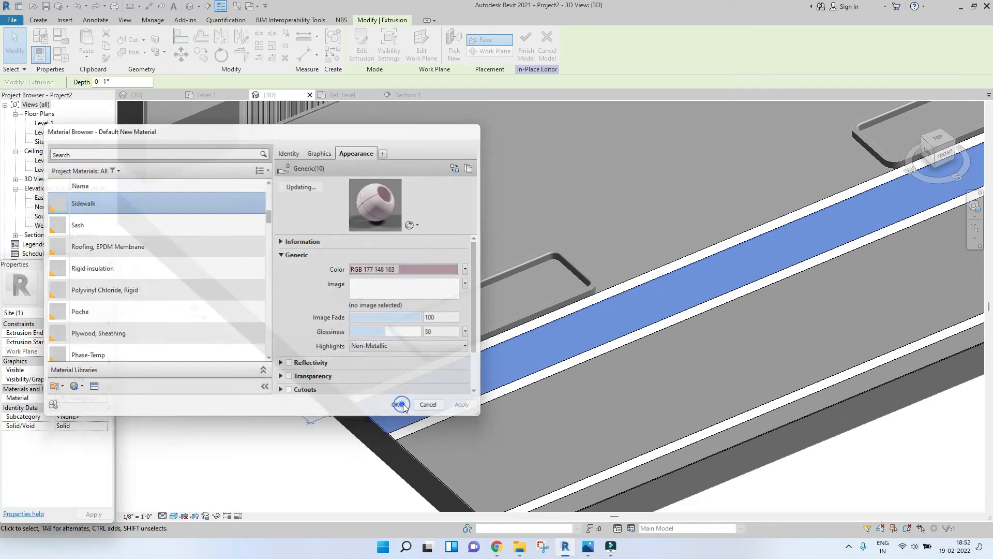
Step: Select both road surface extrusions and search the material browser for asphal
left_click(604, 218)
scroll(604, 219, "down", 3)
scroll(603, 218, "down", 3)
middle_click_drag(727, 220, 618, 277)
scroll(700, 272, "up", 4)
scroll(617, 277, "down", 2)
scroll(287, 433, "up", 2)
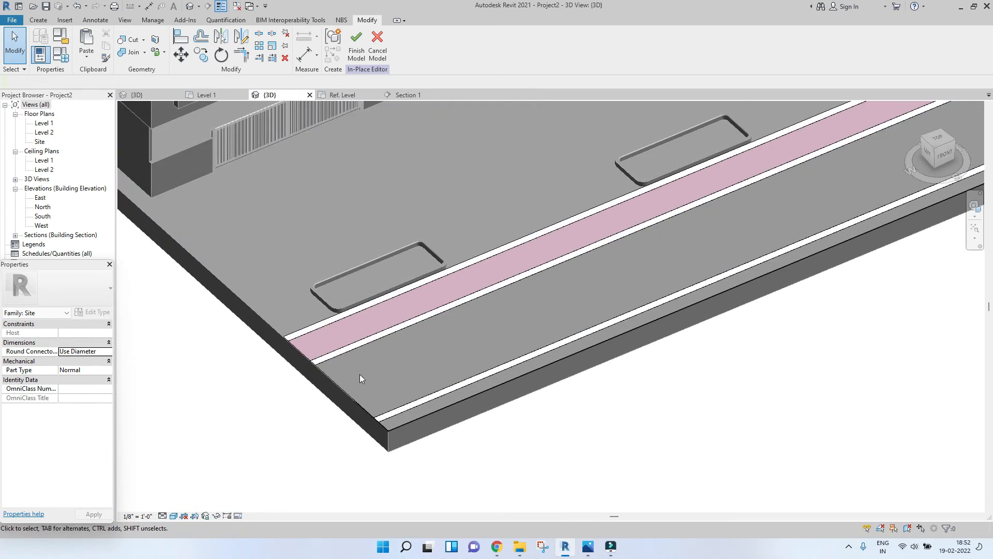
left_click(334, 376)
scroll(377, 432, "up", 3)
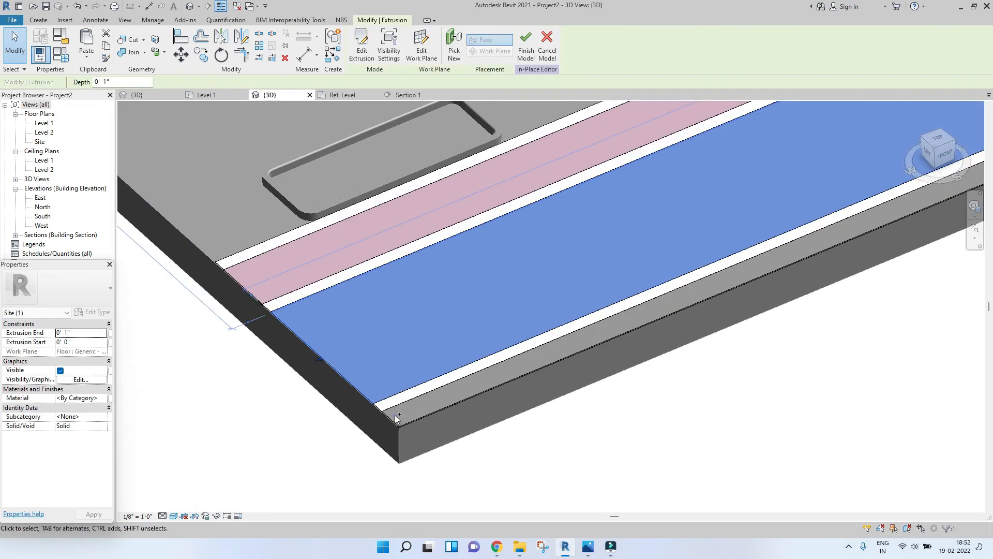
left_click(396, 419, "ctrl")
left_click(103, 399)
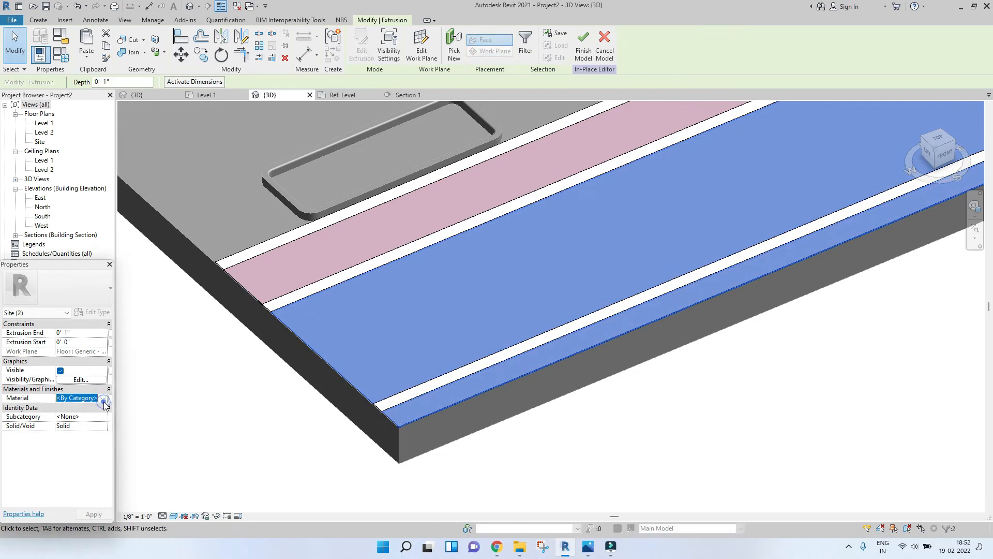
left_click(104, 398)
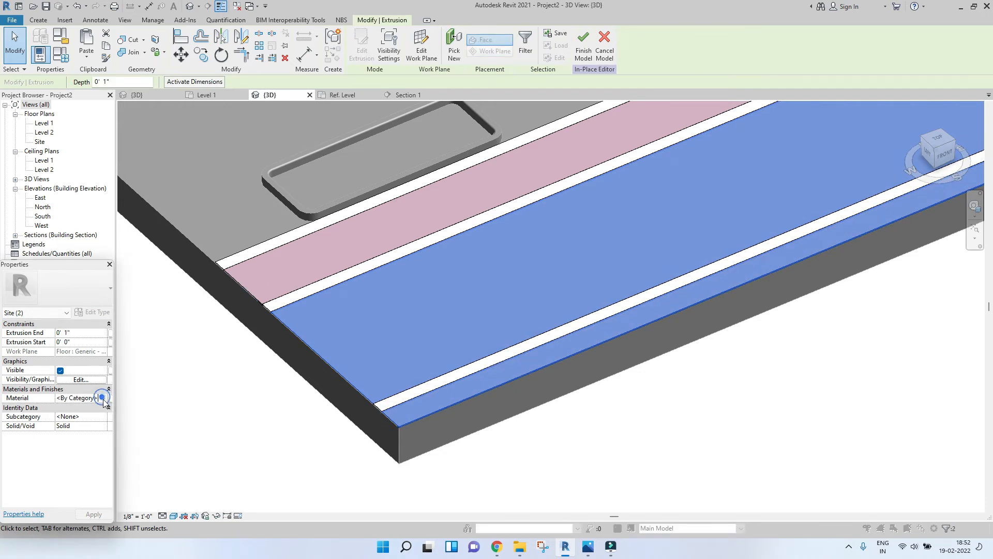
type("asphal")
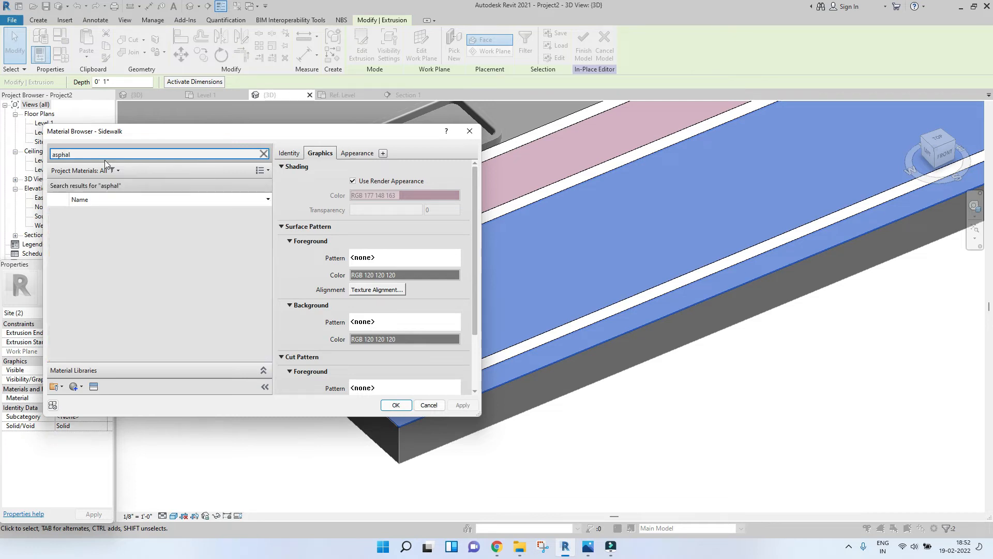
Step: Pick the Asphalt Shingle material, enable its render appearance and view its appearance asset
left_click(97, 239)
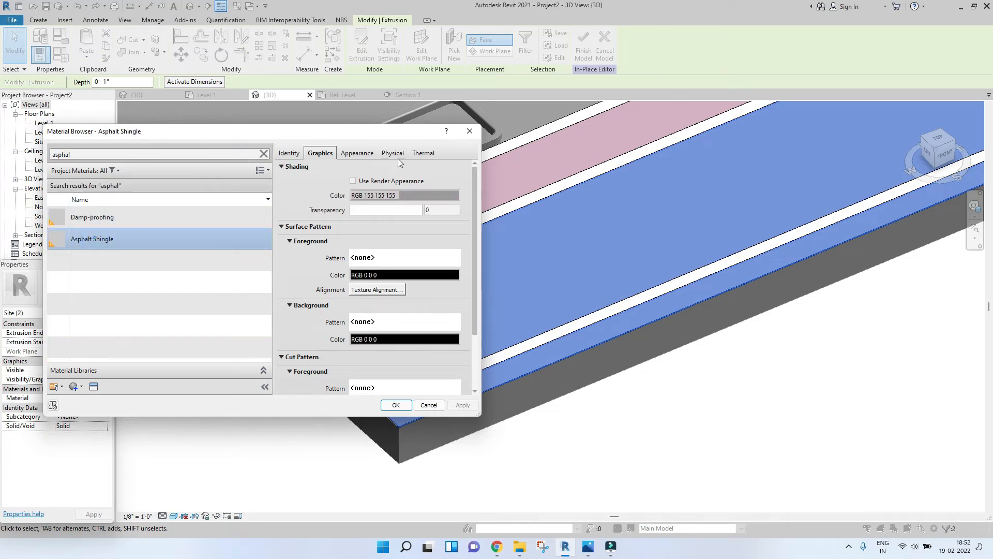
left_click(381, 183)
left_click(348, 153)
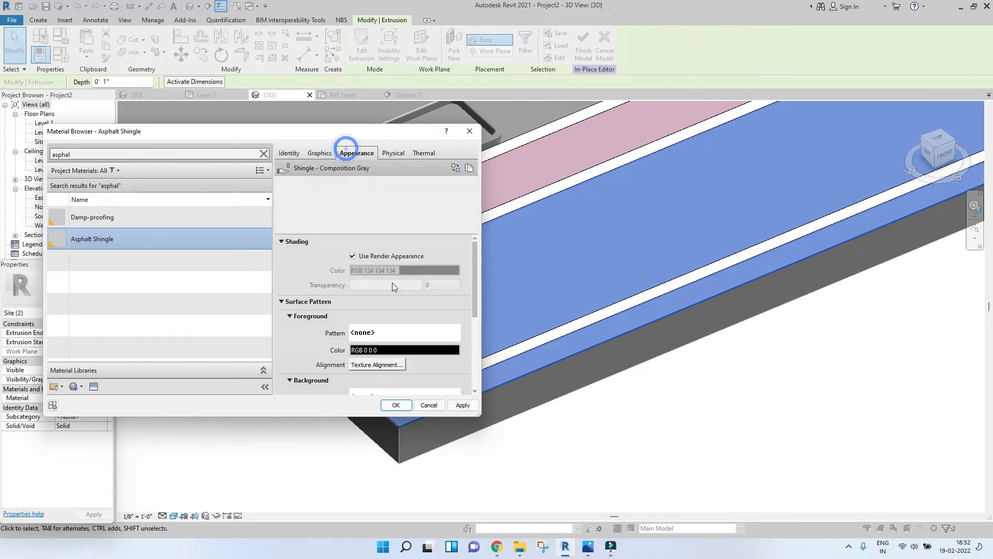
mouse_move(392, 293)
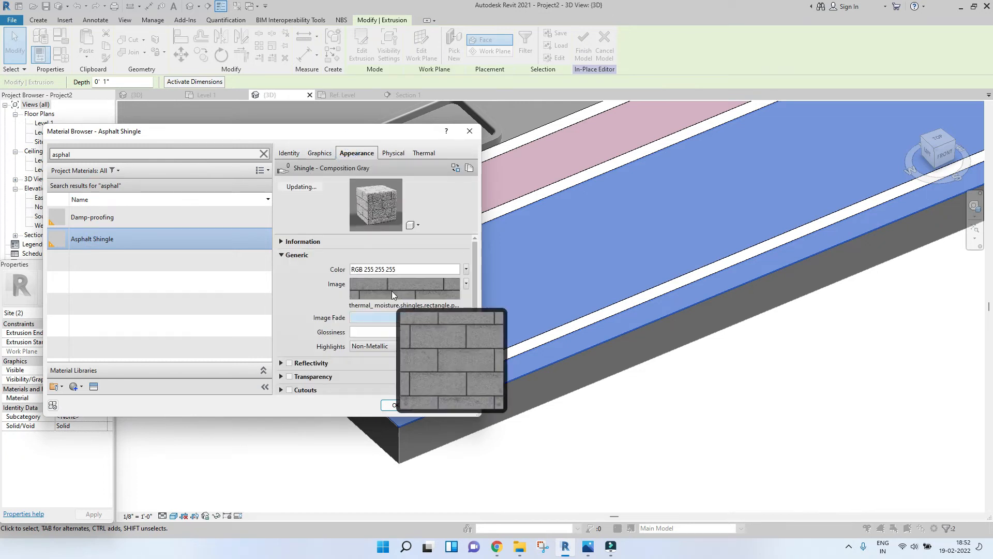
Step: Assign Damp-proofing to the road surfaces and set its wall paint colour to RGB 46 46 46
left_click(137, 217)
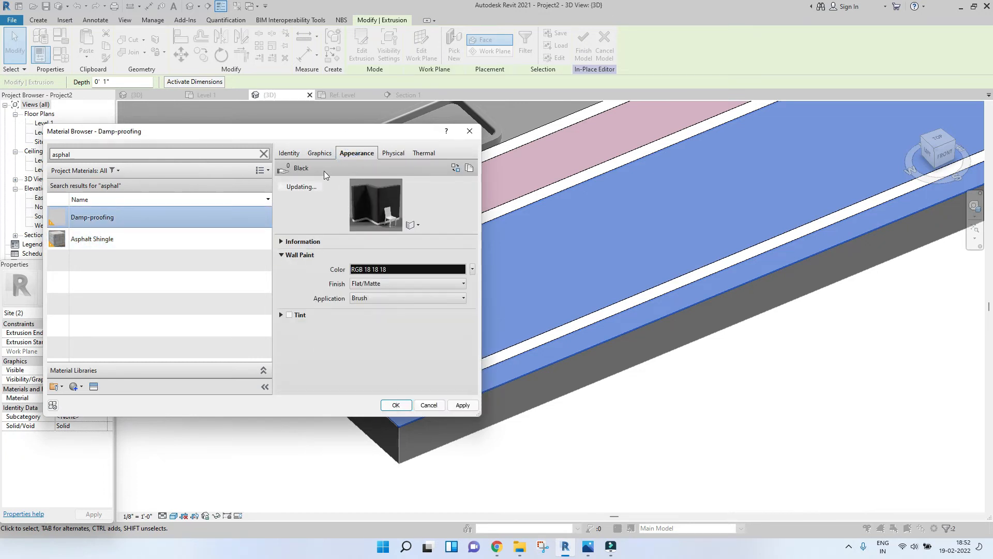
left_click(464, 407)
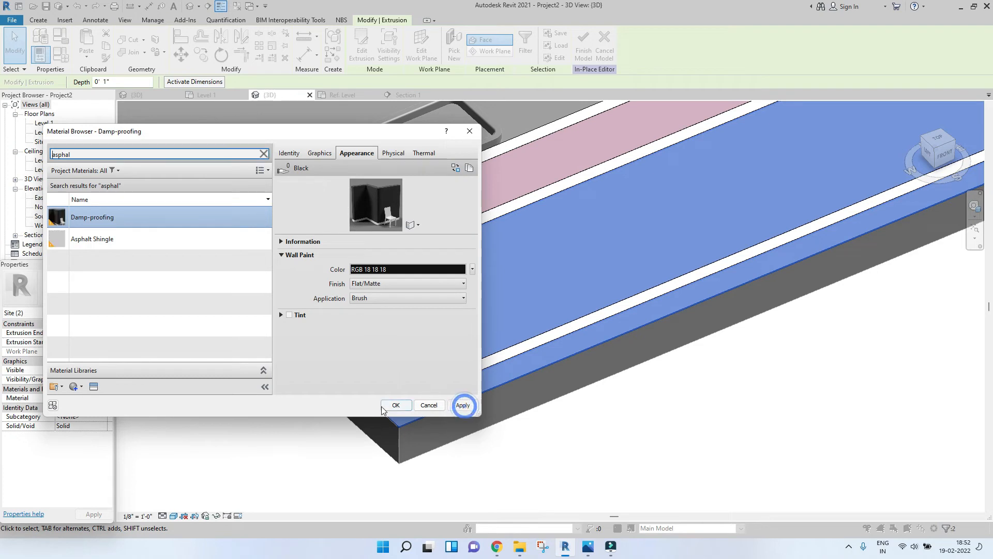
left_click(413, 269)
left_click(248, 294)
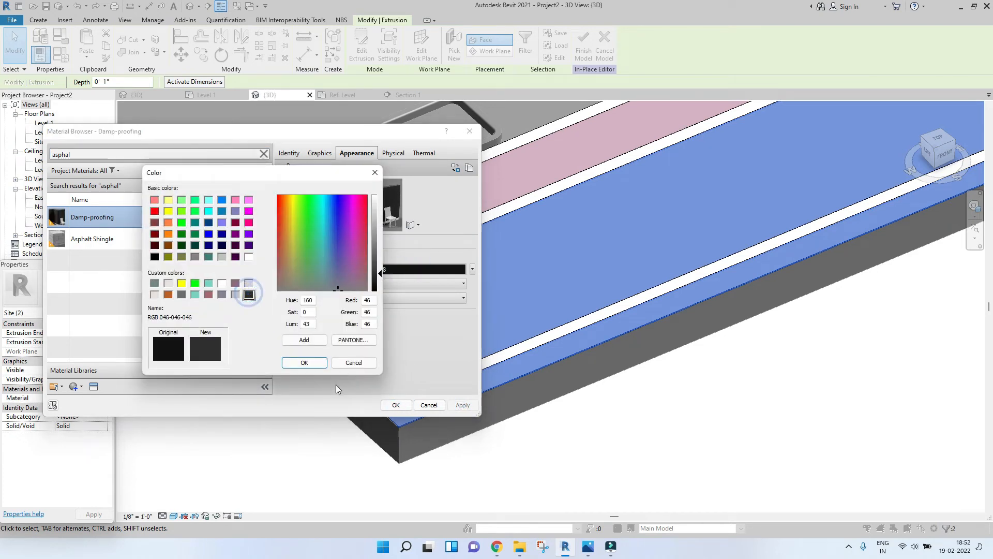
left_click(304, 363)
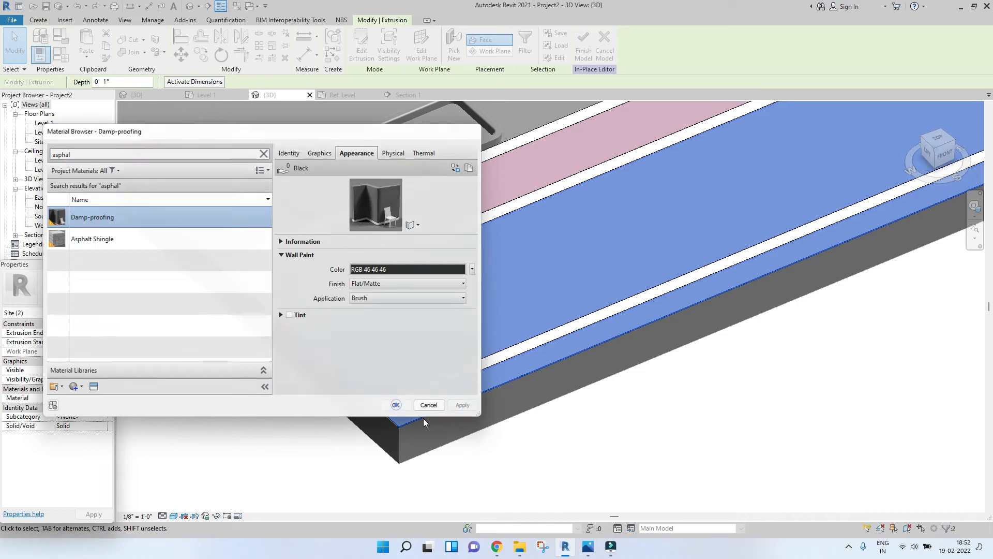
left_click(396, 405)
Step: Select the road surface extrusions and enable render appearance for their Damp-proofing material
scroll(275, 364, "down", 2)
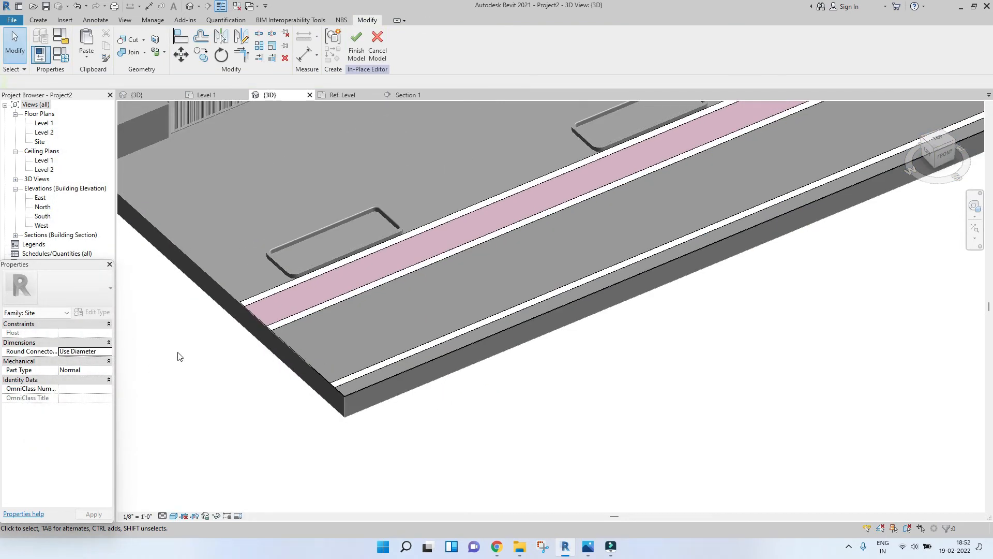
scroll(179, 356, "up", 2)
left_click(362, 352)
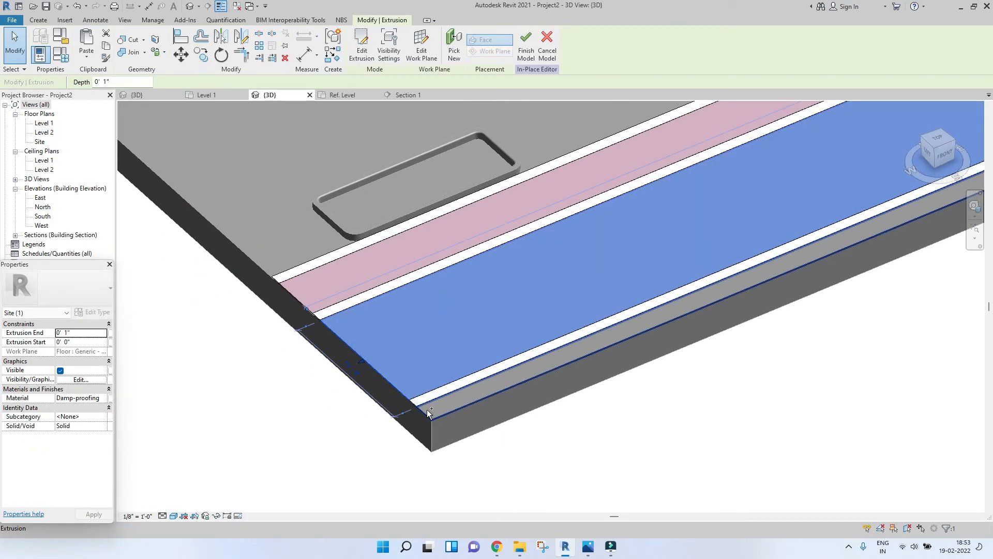
left_click(428, 414, "ctrl")
left_click(104, 398)
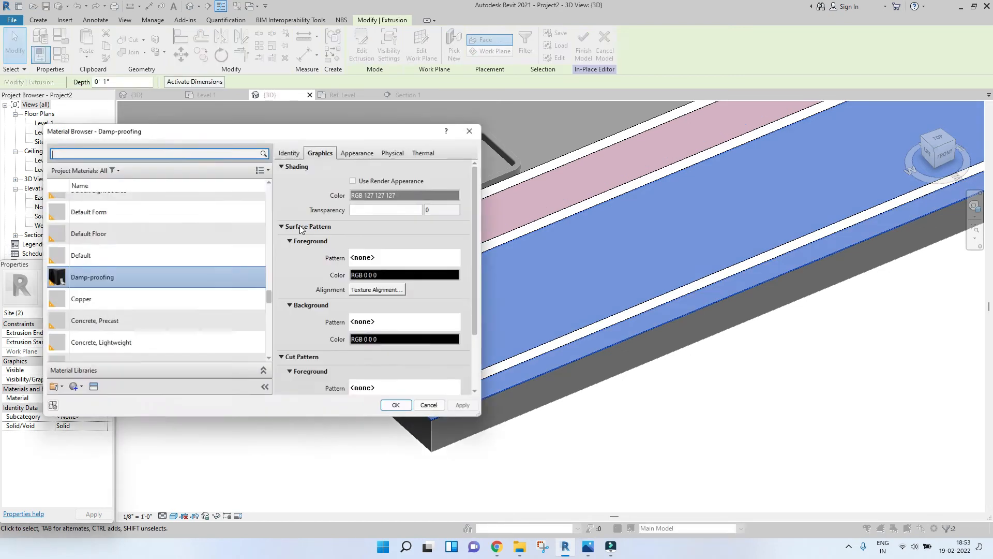
left_click(353, 181)
left_click(471, 405)
left_click(393, 406)
left_click(656, 448)
Step: Finish the in-place site model
scroll(370, 337, "down", 4)
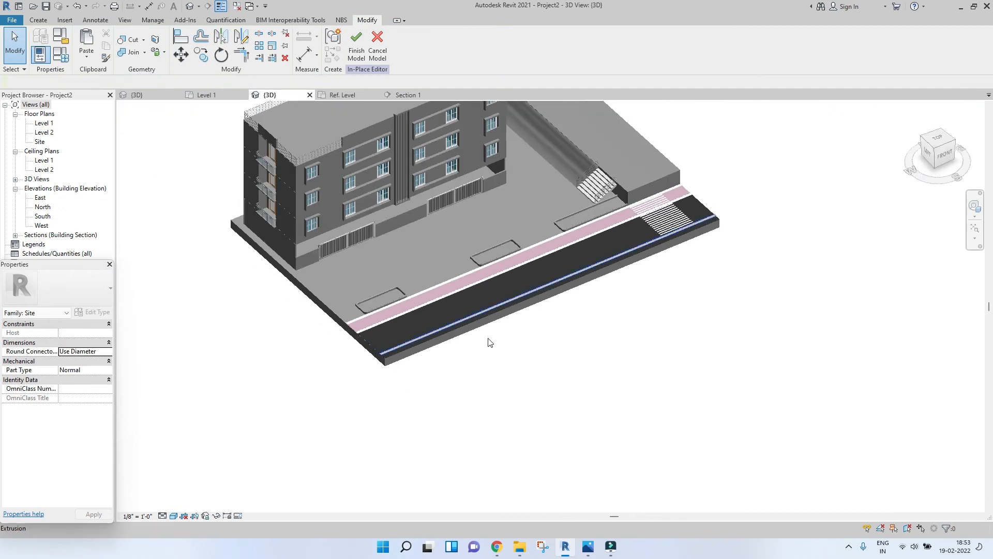
scroll(490, 342, "down", 3)
scroll(507, 386, "up", 7)
scroll(500, 294, "down", 3)
scroll(528, 371, "up", 5)
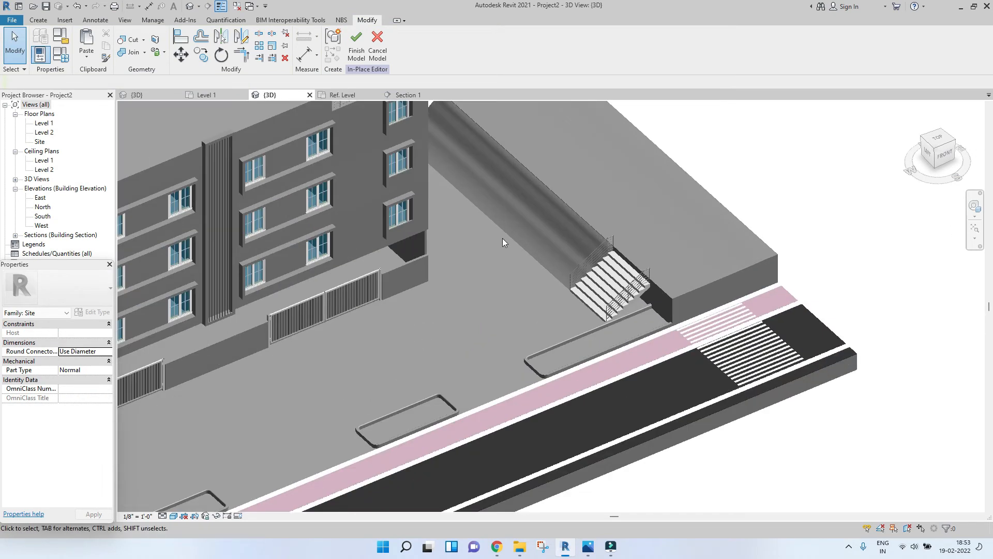
left_click(356, 47)
scroll(672, 287, "down", 4)
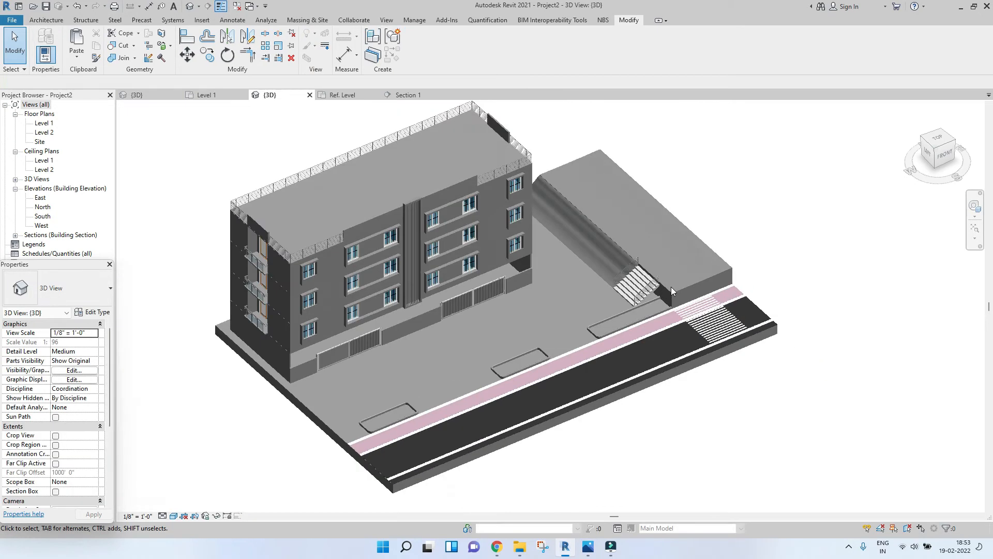
scroll(517, 295, "up", 6)
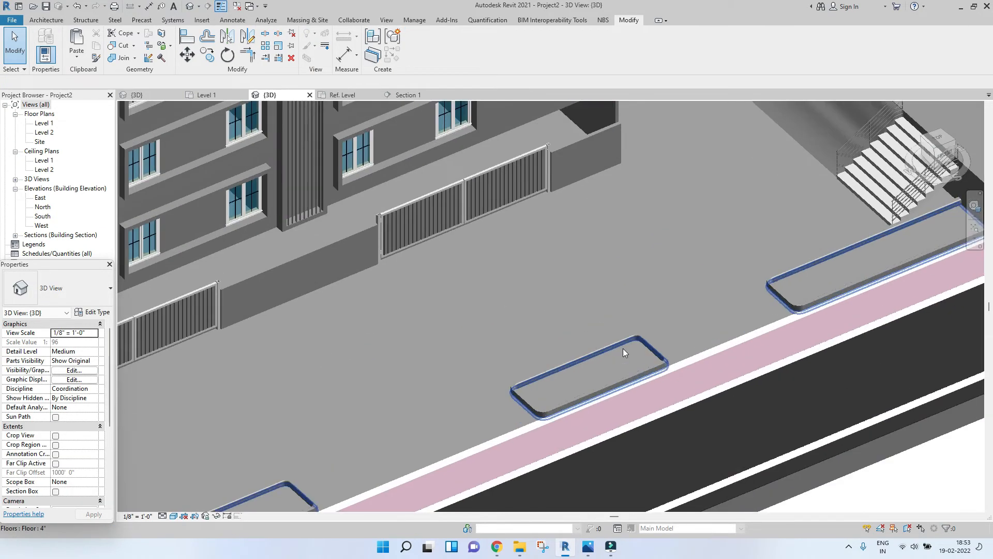
Step: Select the planter floors and duplicate their floor type as Grass
left_click(622, 349)
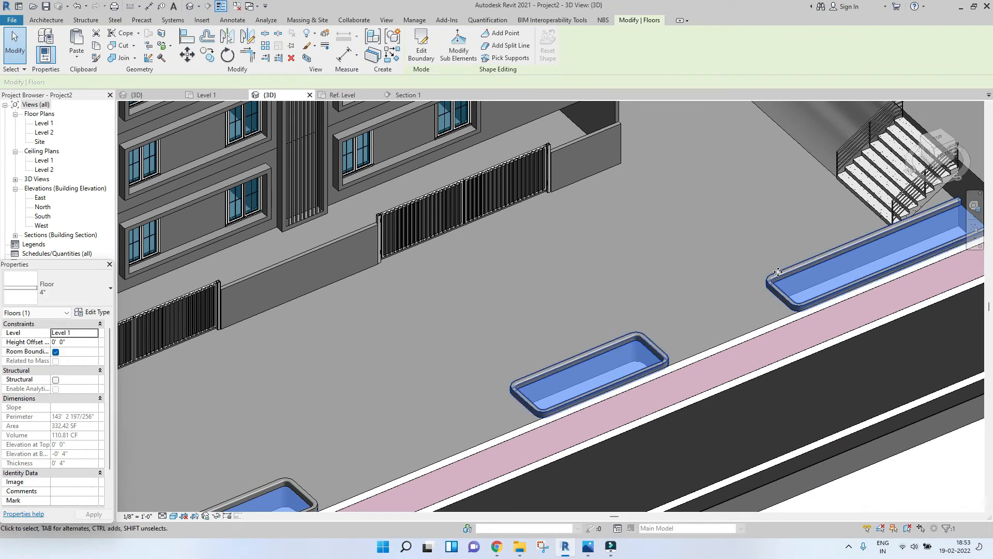
scroll(634, 284, "down", 3)
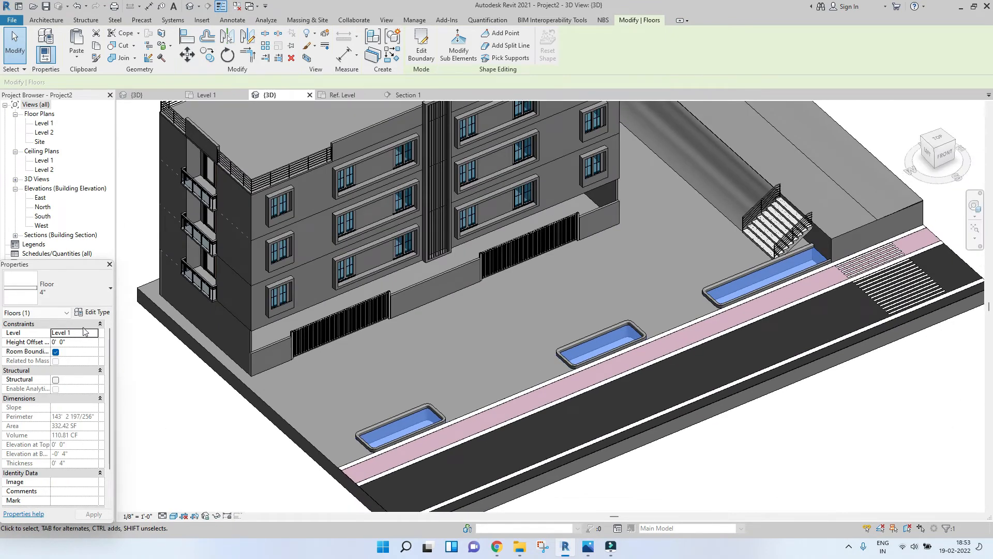
left_click(101, 313)
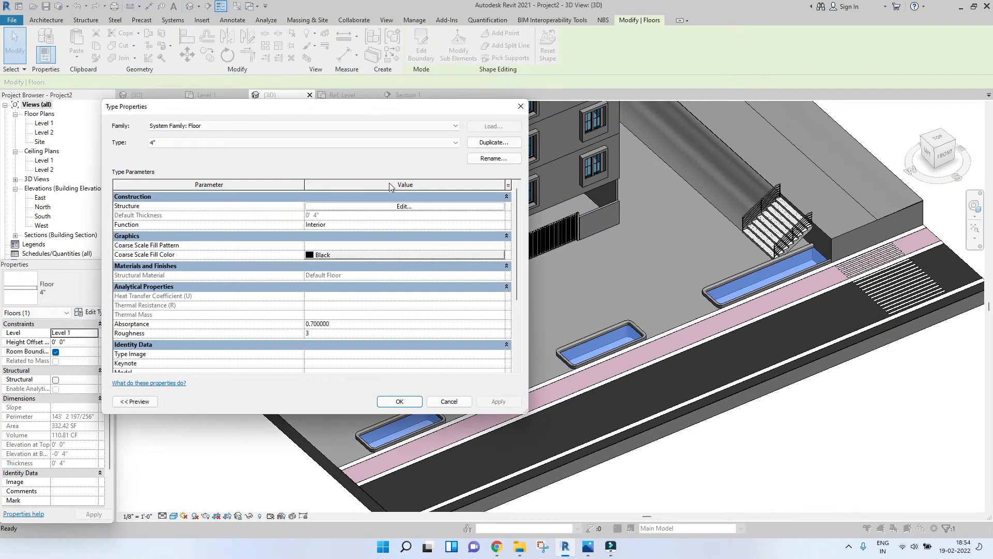
left_click(502, 142)
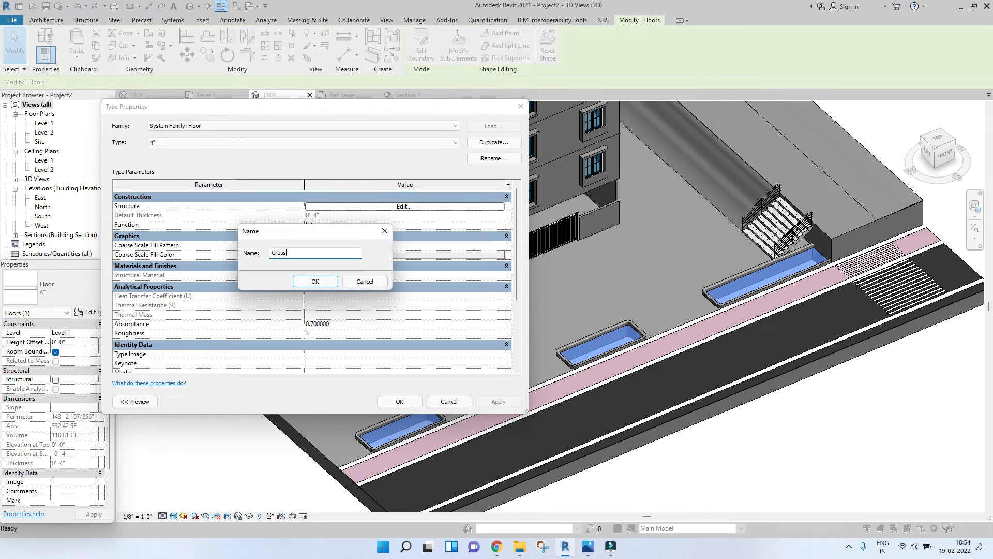
type("Grass")
key("Return")
Step: Create a new material for the Grass floor type's structure layer and rename it Grass
left_click(383, 206)
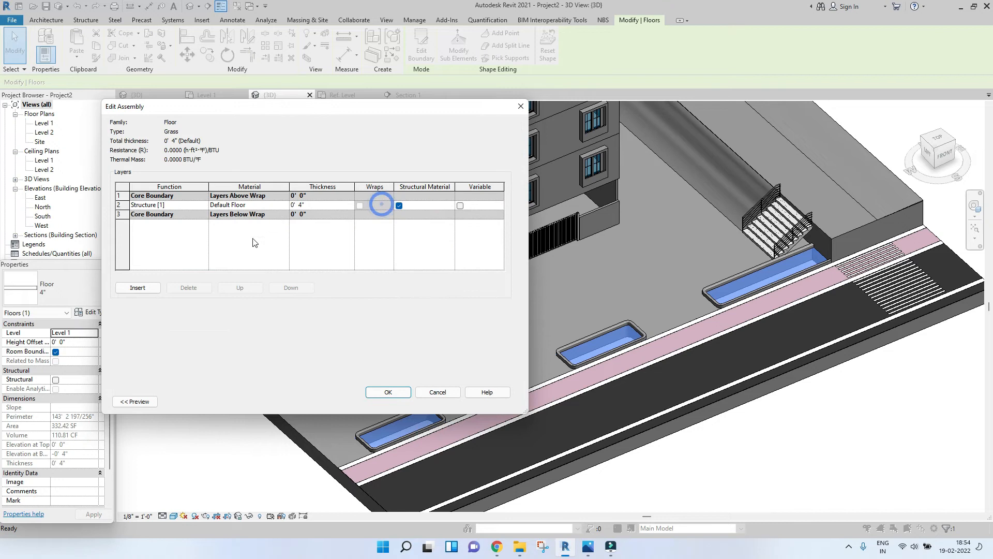
left_click(287, 204)
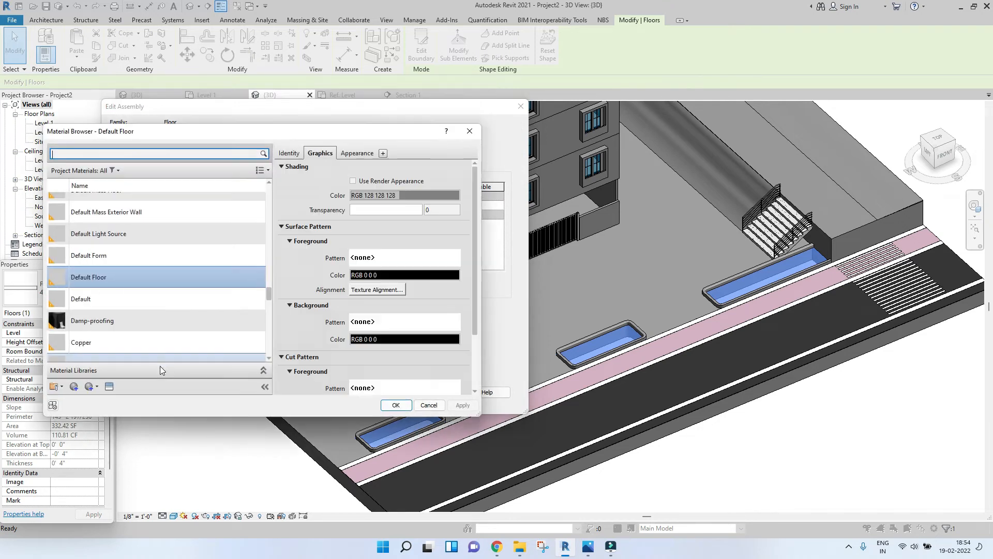
left_click(76, 388)
left_click(96, 400)
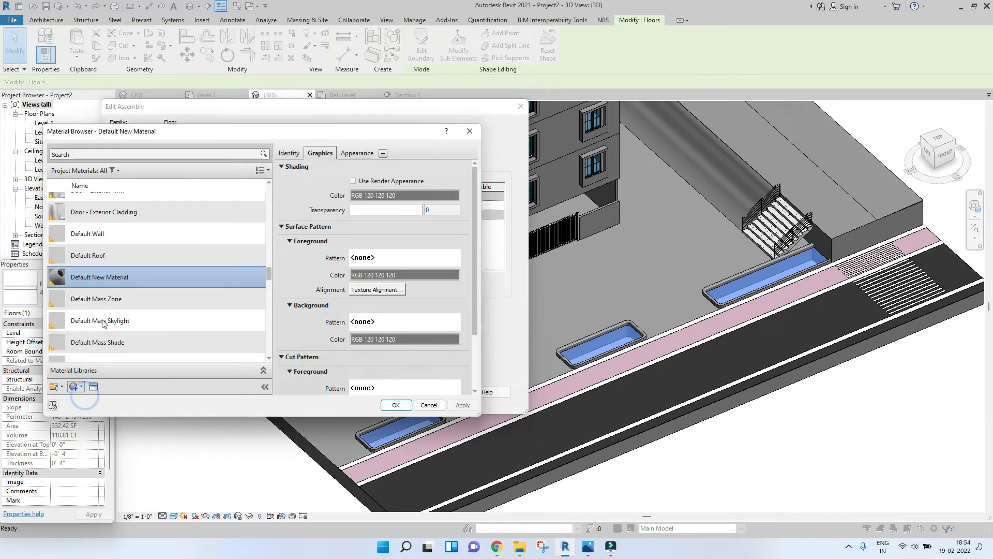
right_click(107, 279)
left_click(114, 303)
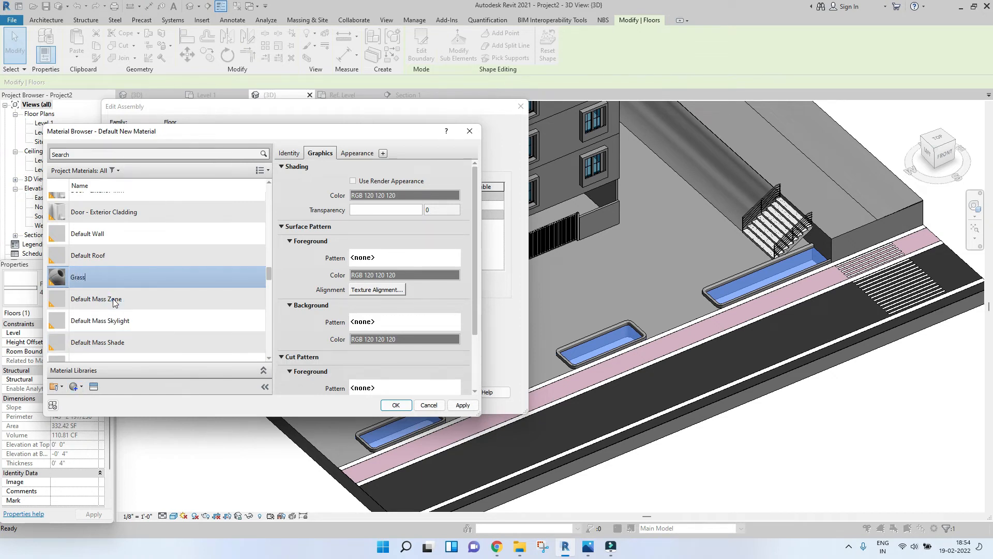
key("Return")
Step: Enable render appearance for Grass and set its appearance to Grass - Raw Field from the Sitework library
left_click(383, 183)
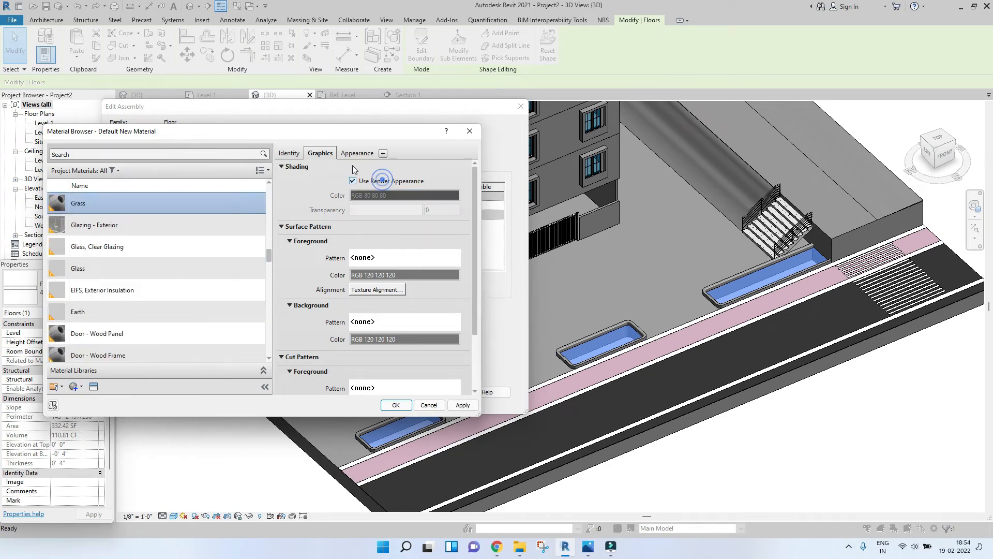
left_click(357, 154)
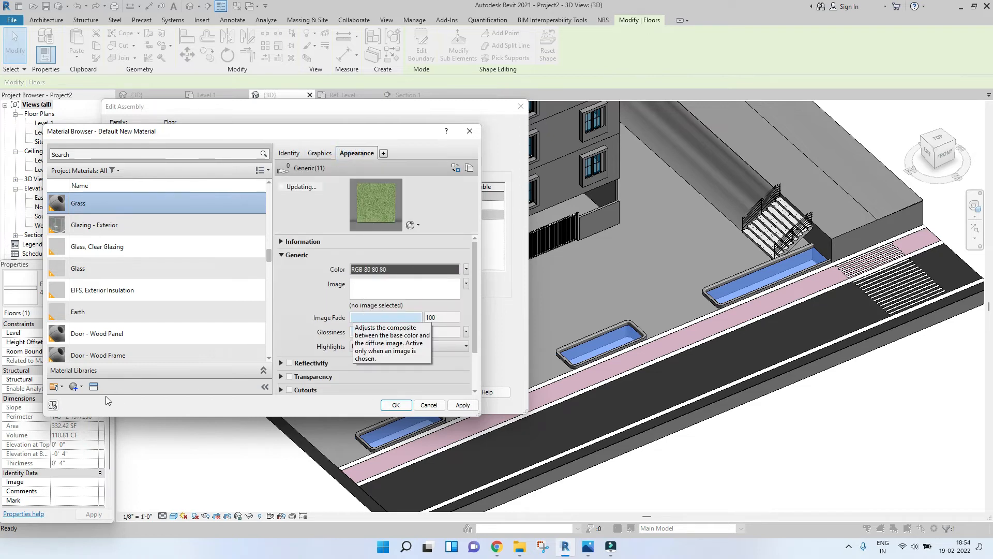
left_click(94, 386)
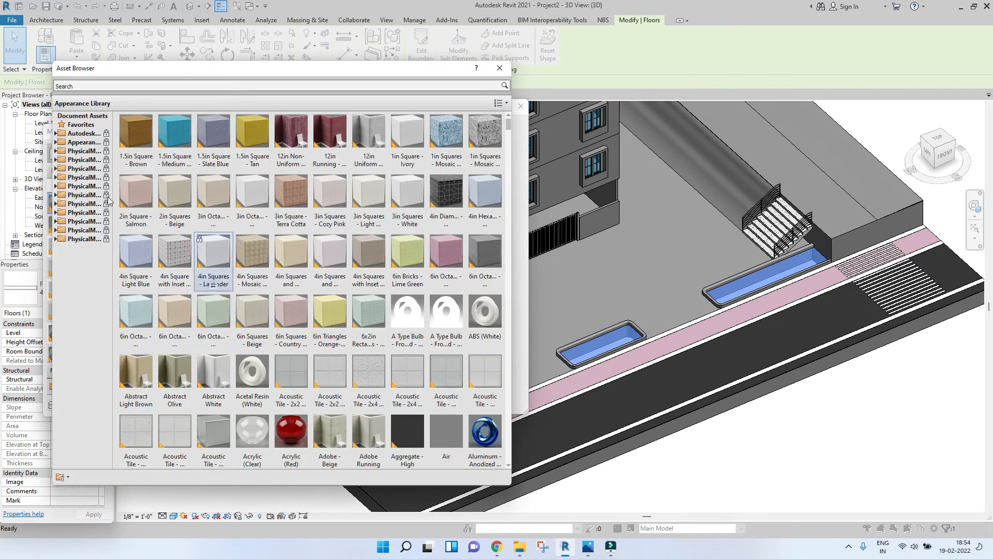
left_click(56, 142)
left_click(80, 309)
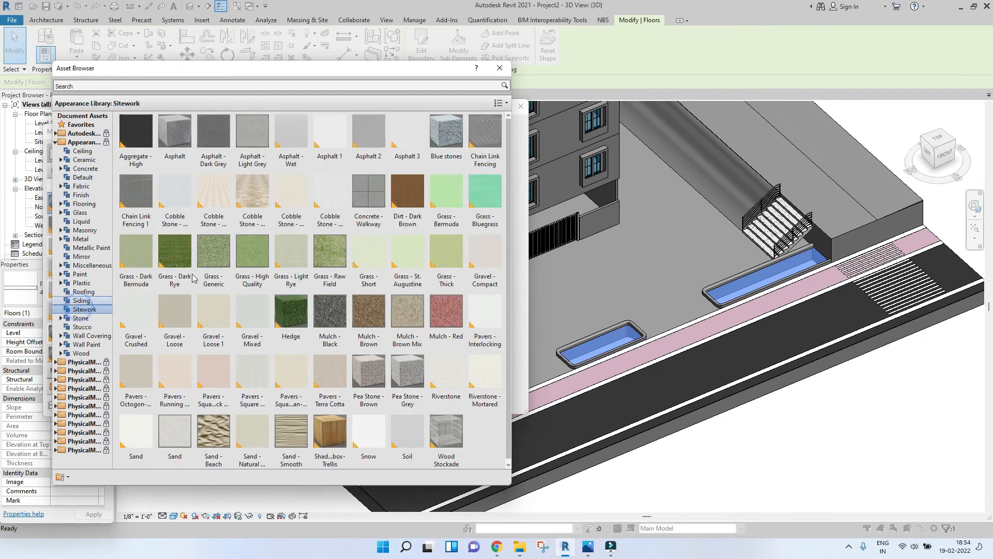
left_click(329, 285)
left_click(499, 69)
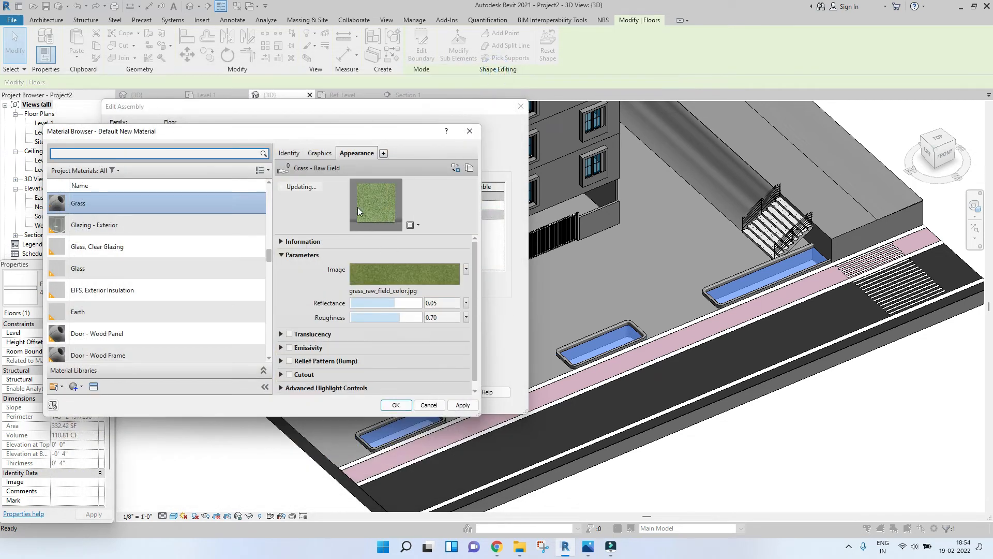
Step: Apply the Grass material to the floor type's structure layer and close the type dialogs
left_click(320, 154)
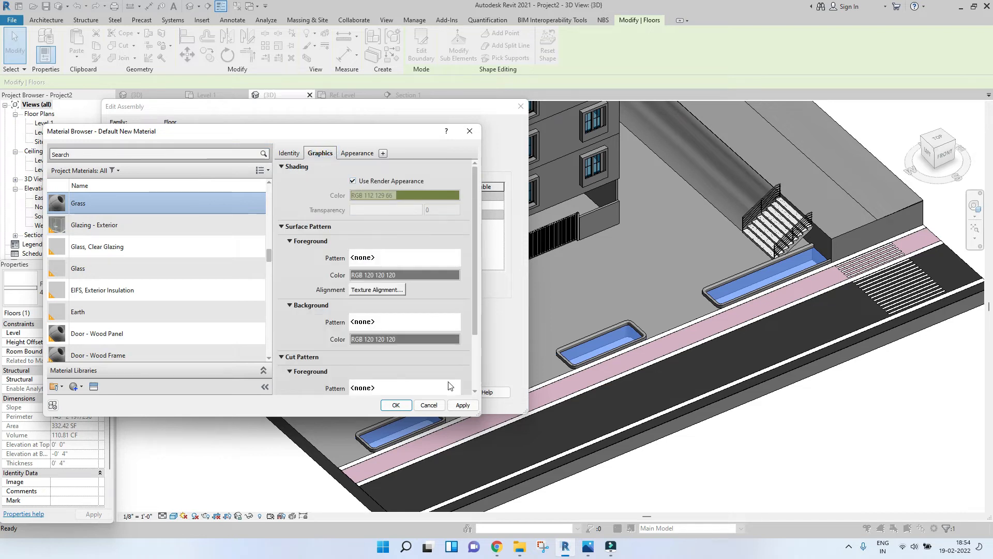
left_click(397, 406)
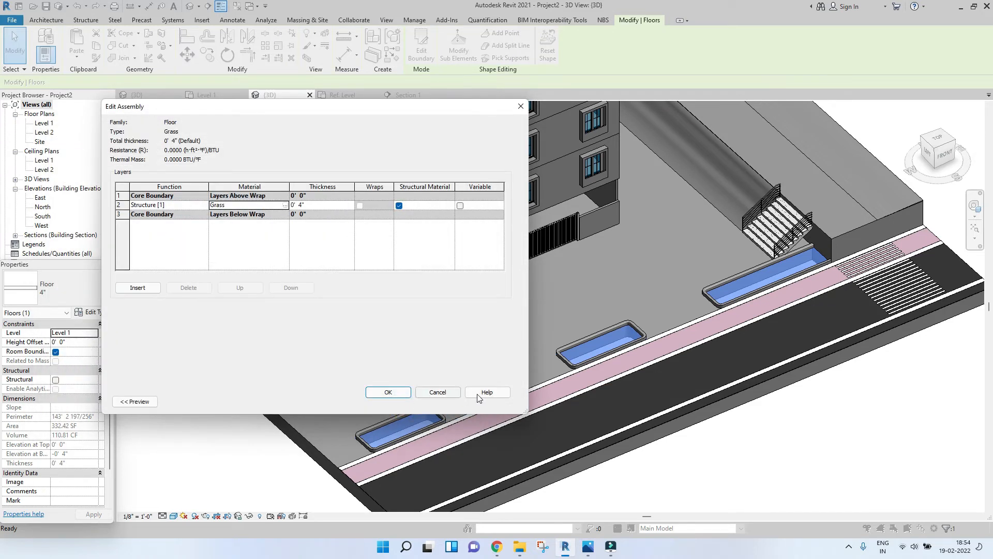
left_click(388, 393)
left_click(398, 401)
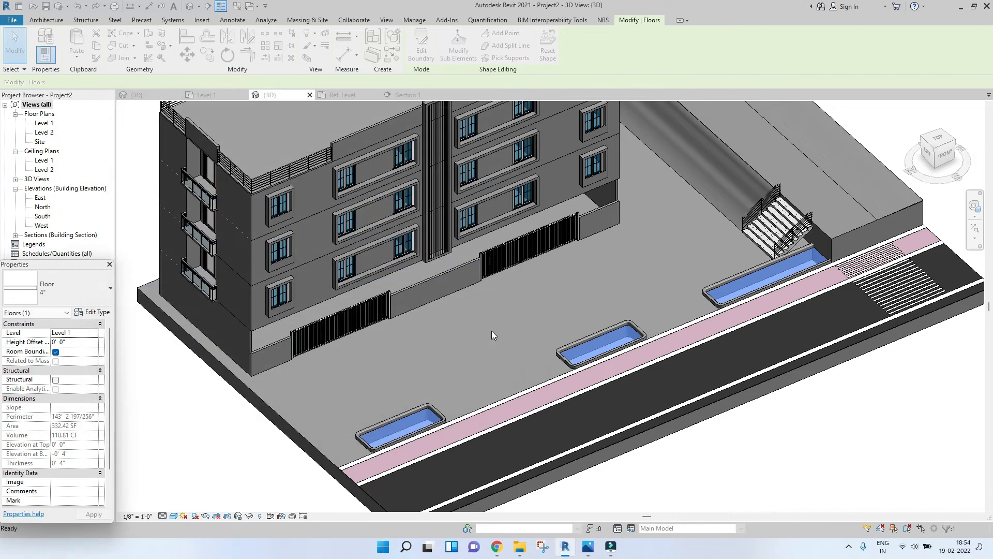
key("Escape")
Step: Edit the site block in place and assign the Grass material to its top extrusion
scroll(582, 315, "down", 5)
scroll(618, 296, "up", 5)
scroll(619, 296, "up", 3)
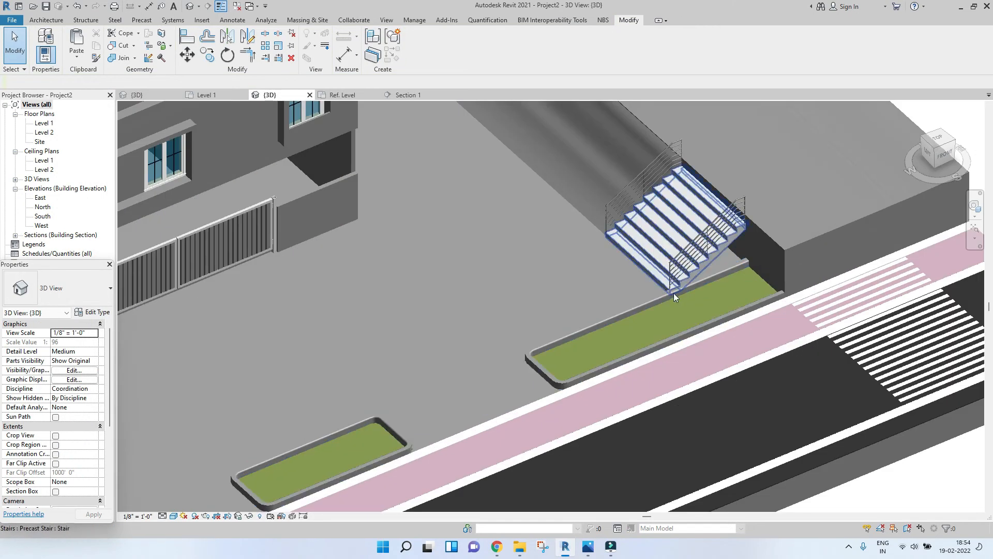
scroll(673, 293, "down", 1)
left_click(714, 207)
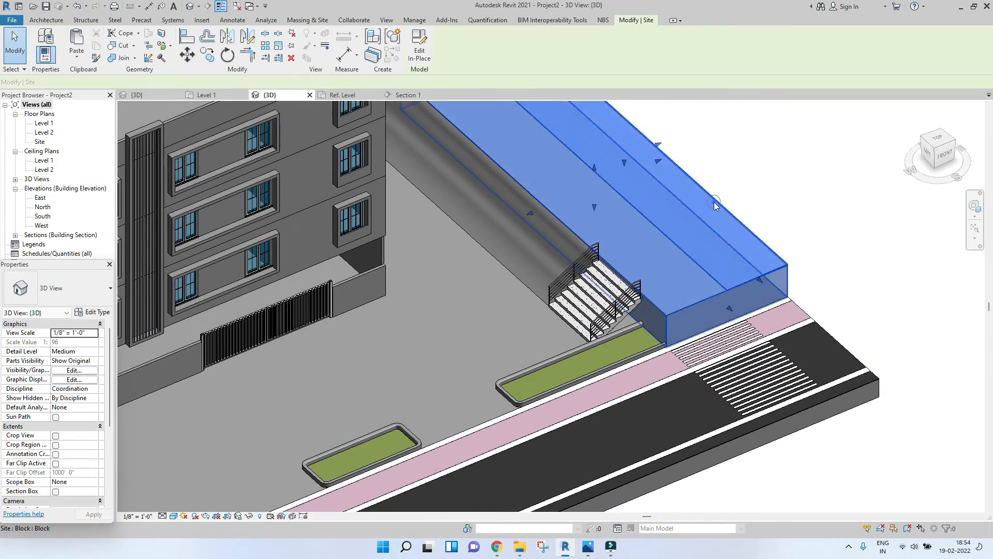
left_click(422, 56)
left_click(648, 145)
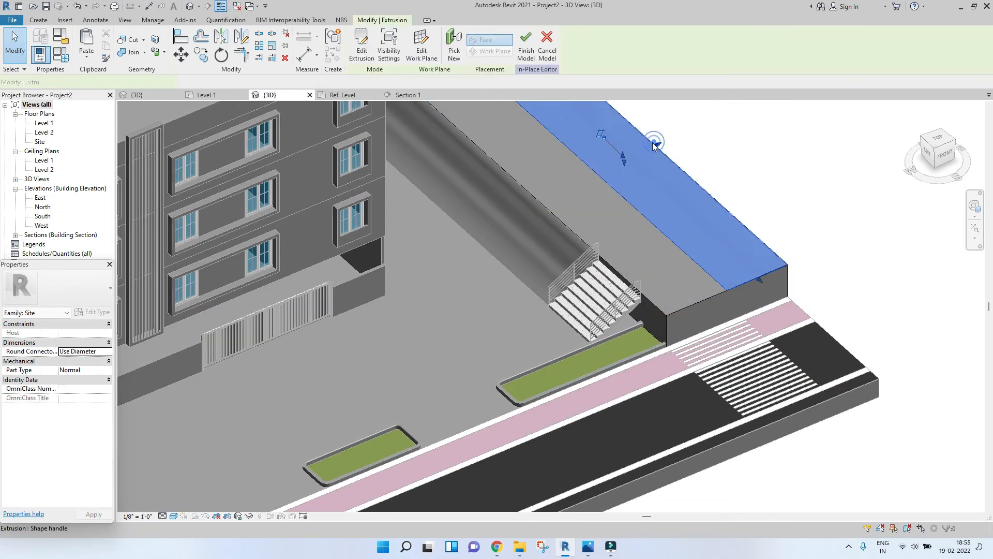
left_click(83, 398)
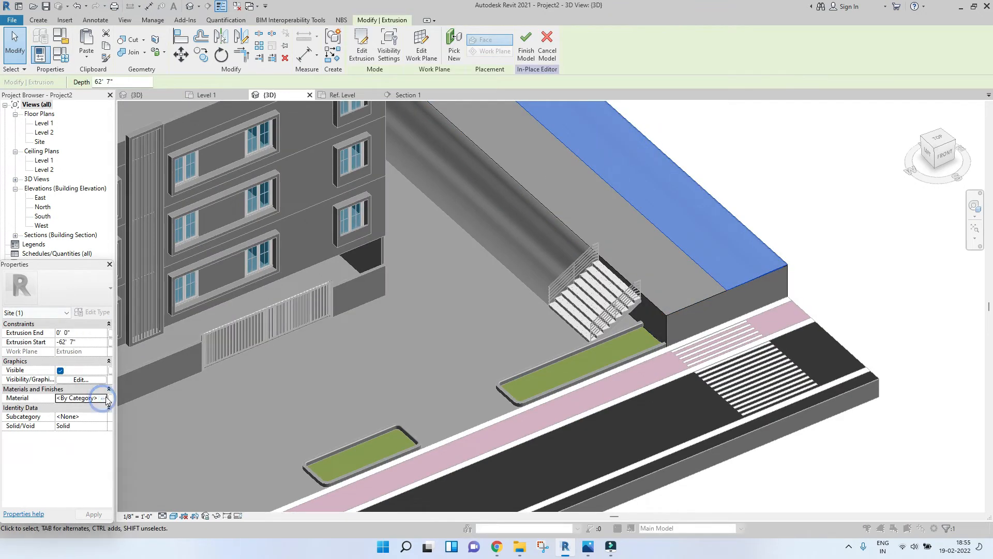
left_click(108, 398)
left_click(123, 274)
left_click(391, 418)
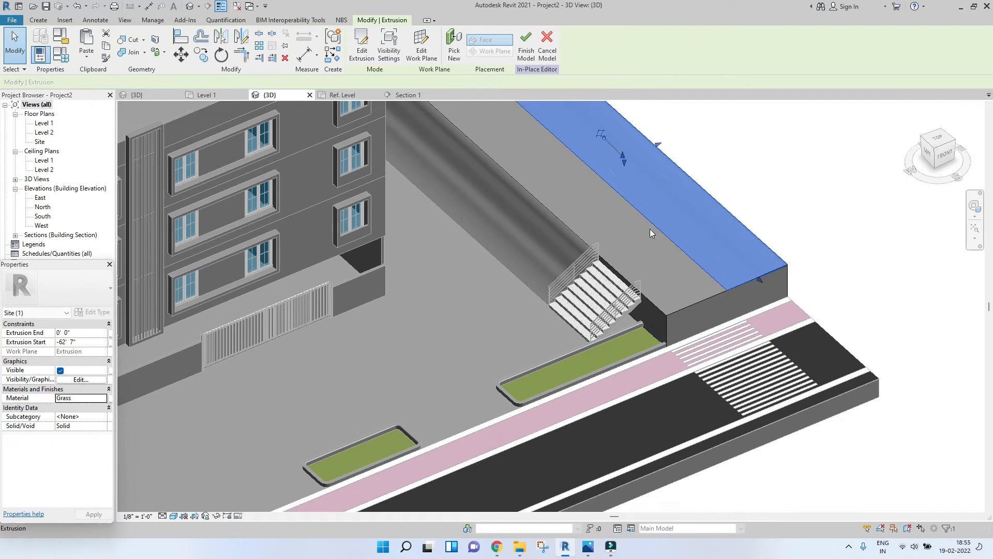
Step: Finish the in-place site model
key("Escape")
scroll(675, 271, "down", 3)
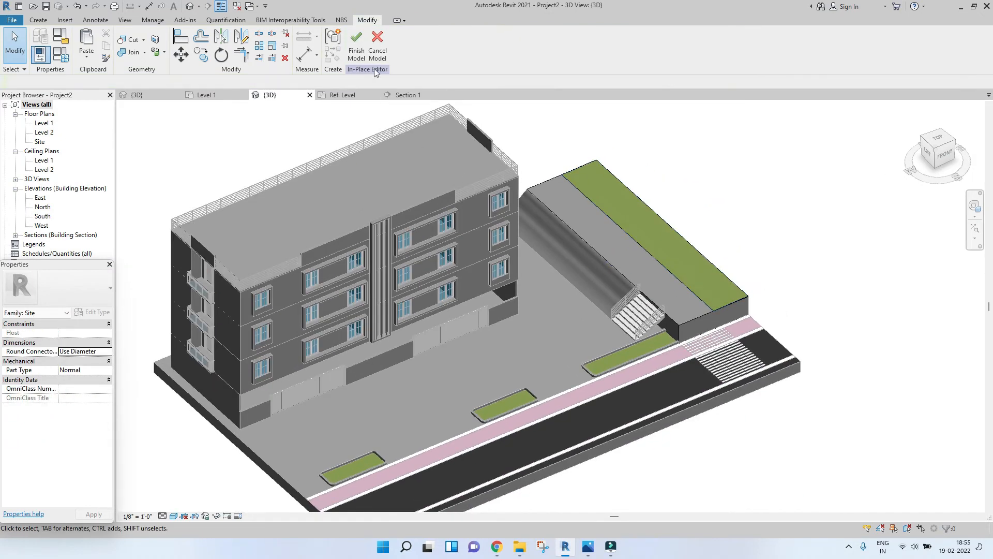
left_click(357, 45)
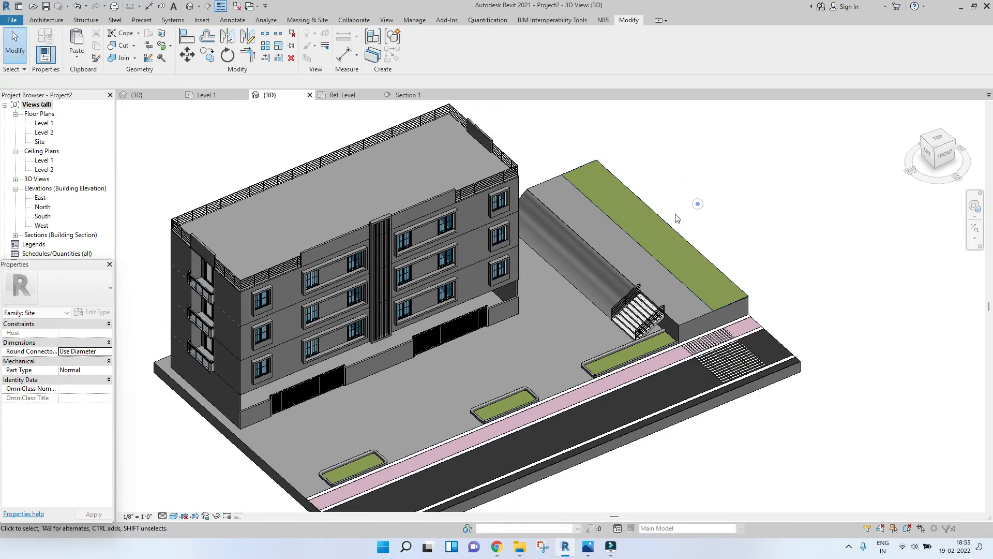
Step: Edit the site in place and open the material of the sloped extrusion beside the building
left_click(619, 282)
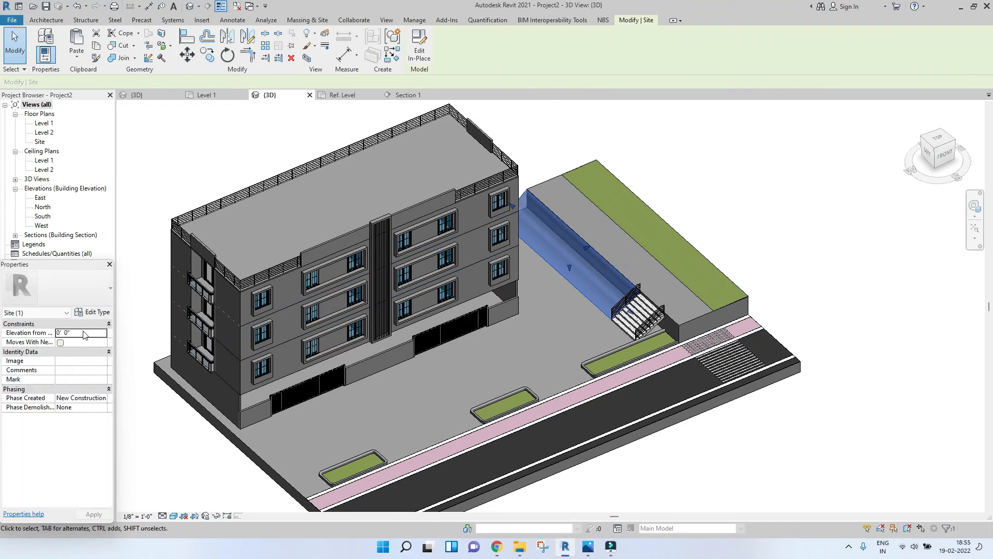
left_click(419, 50)
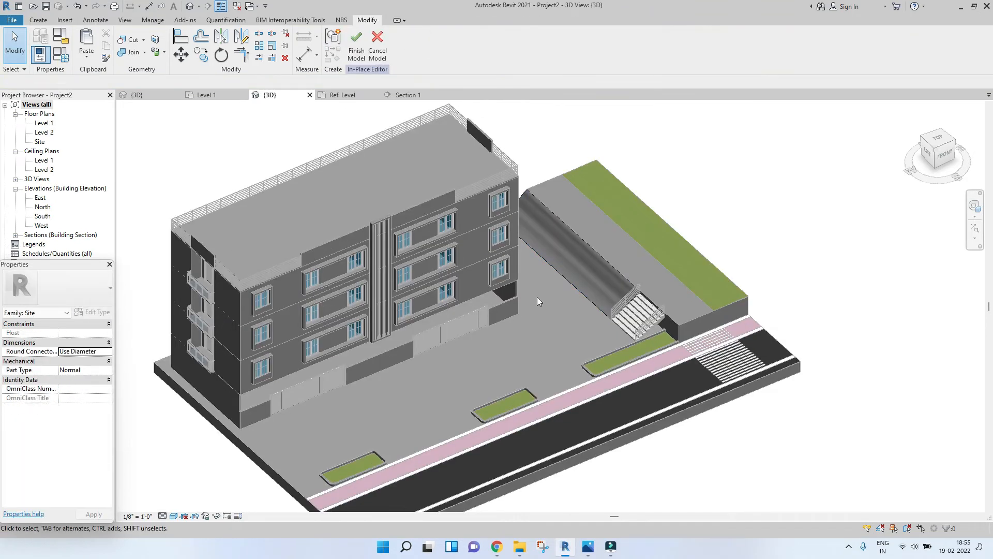
left_click(592, 273)
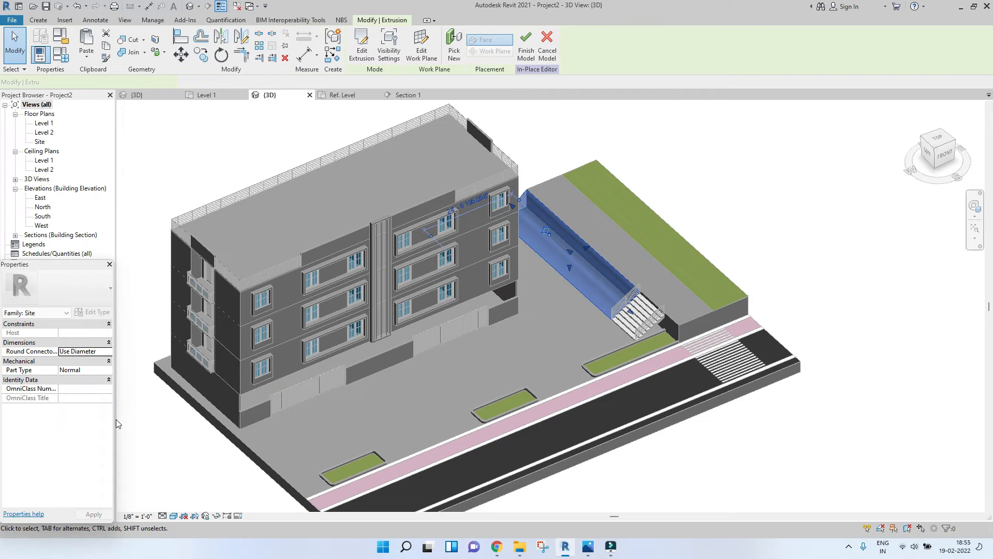
left_click(108, 397)
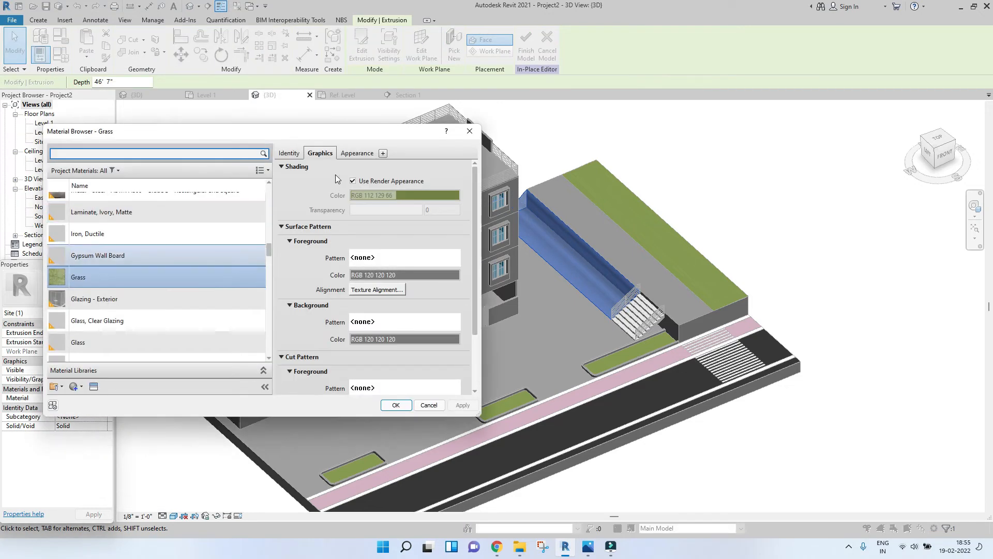
Step: Inspect the Grass material's appearance image file and the Sitework appearance library
left_click(352, 154)
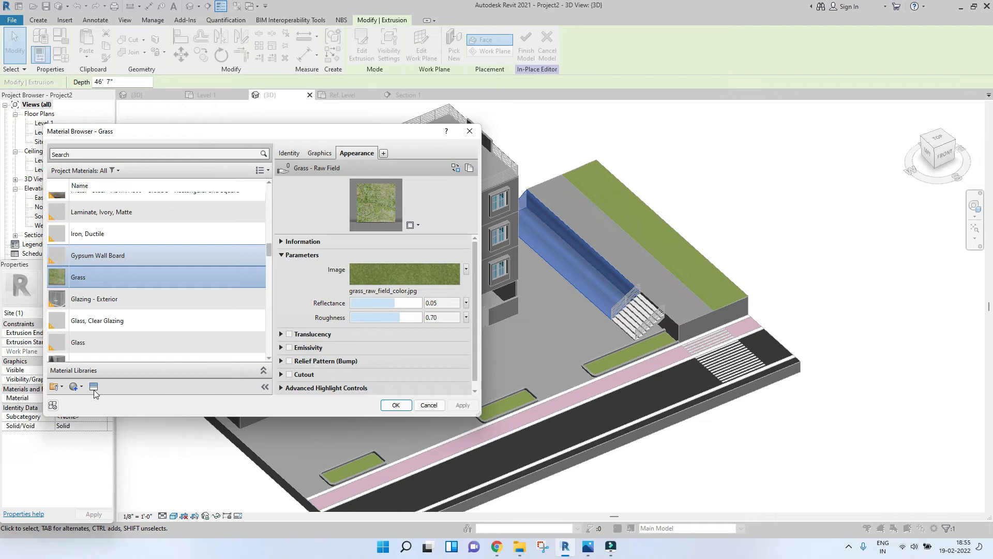
left_click(379, 281)
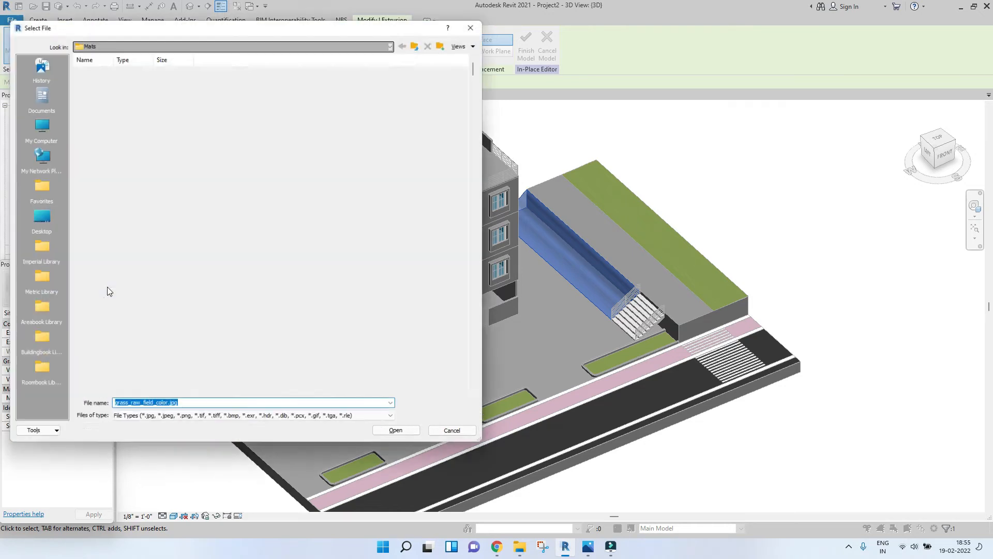
scroll(221, 350, "down", 5)
scroll(362, 155, "up", 5)
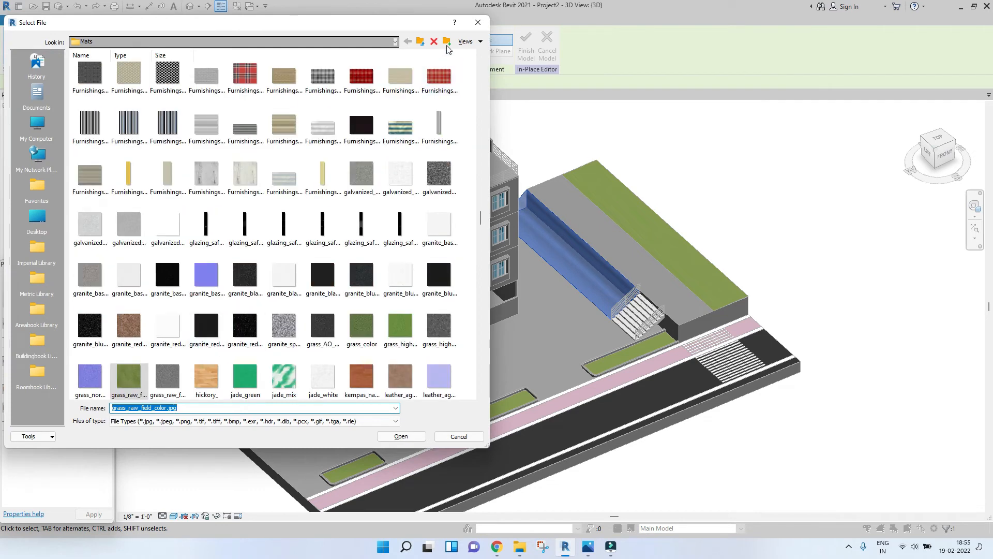
left_click(474, 26)
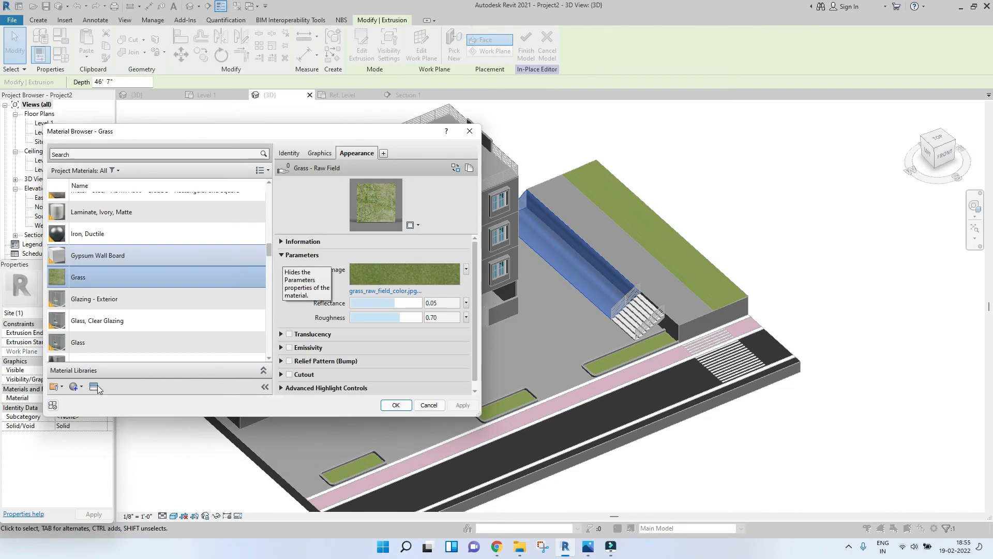
left_click(97, 387)
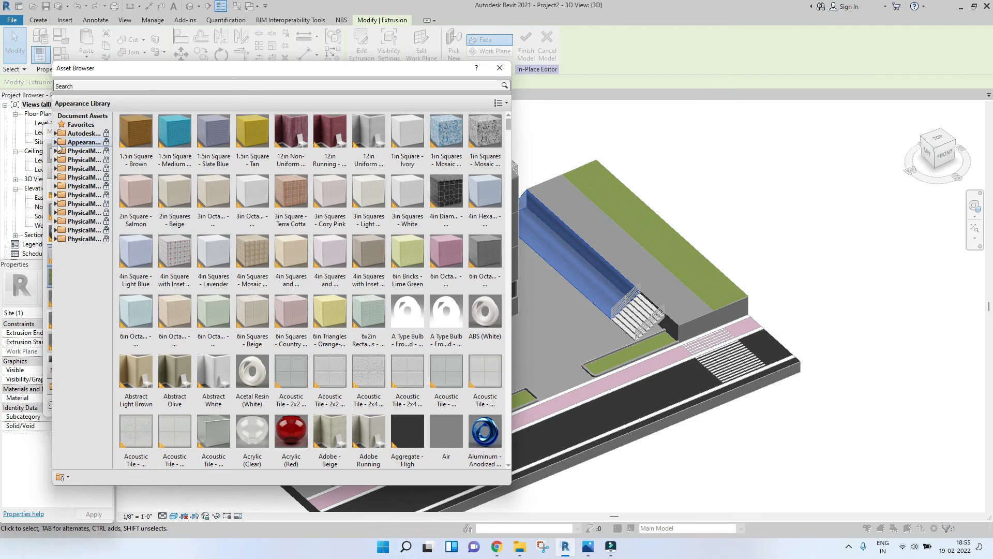
left_click(56, 143)
left_click(83, 309)
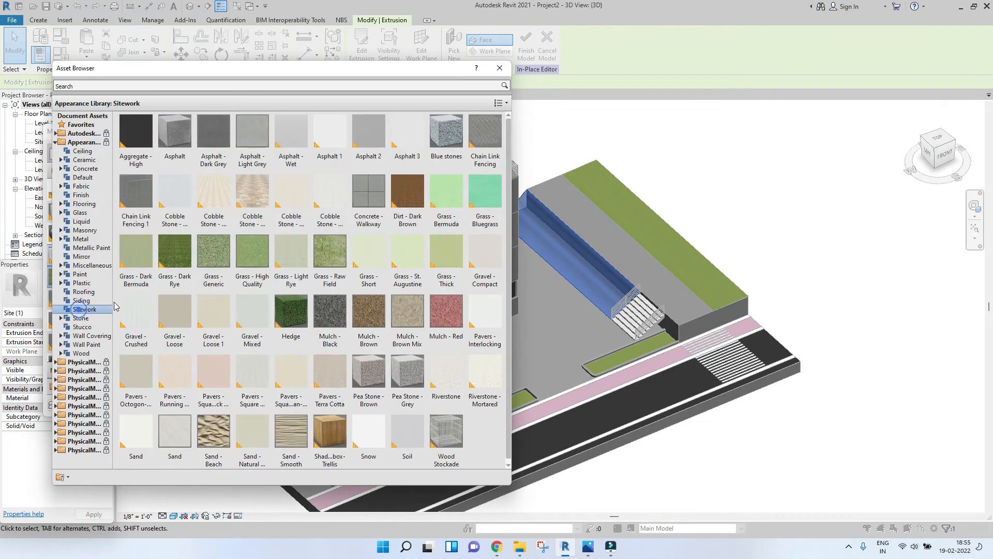
left_click(500, 69)
Step: Apply the Grass material to the sloped extrusion and close the material browser
left_click(320, 153)
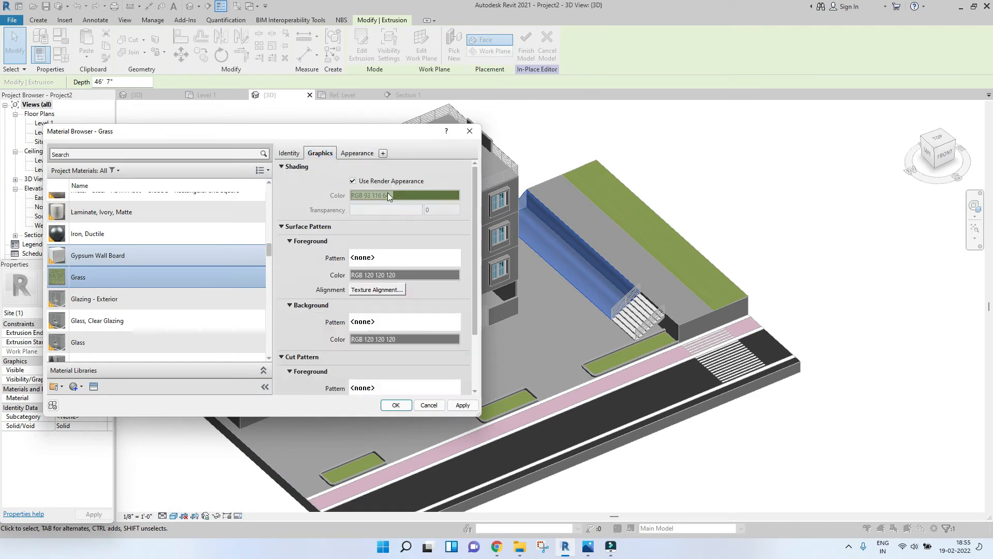
left_click(466, 407)
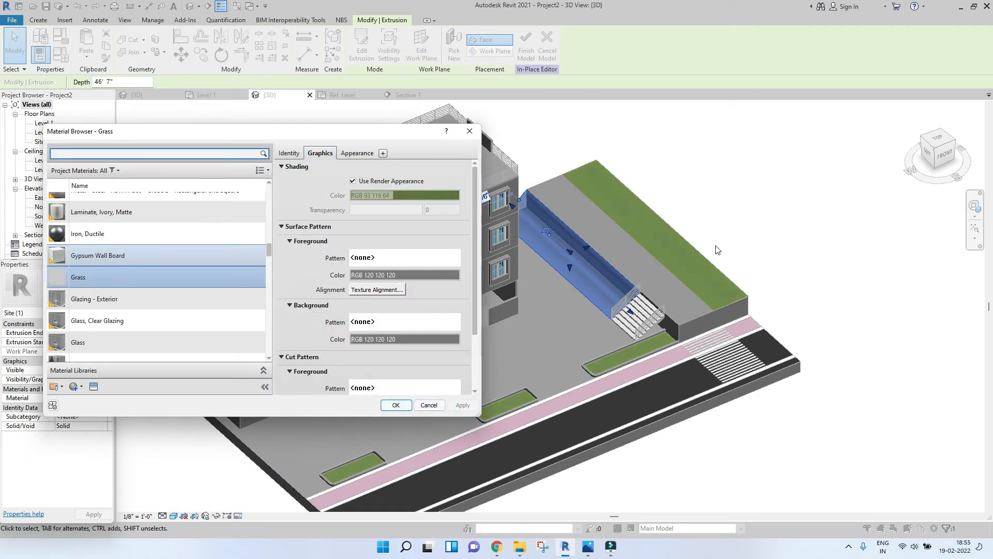
left_click(395, 405)
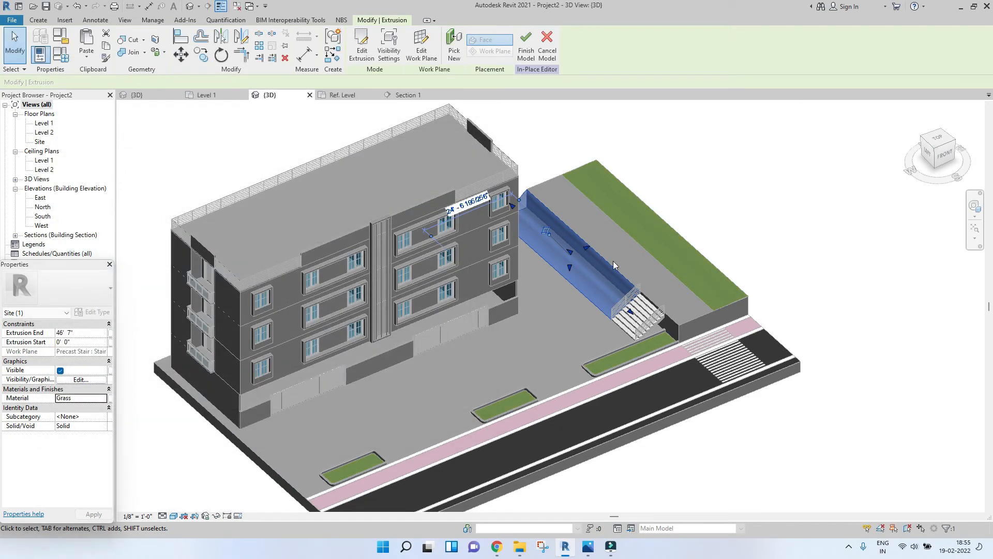
Step: Try a custom RGB 157 183 125 shading colour for the Grass material, then re-enable its render appearance
left_click(676, 194)
scroll(623, 222, "up", 3)
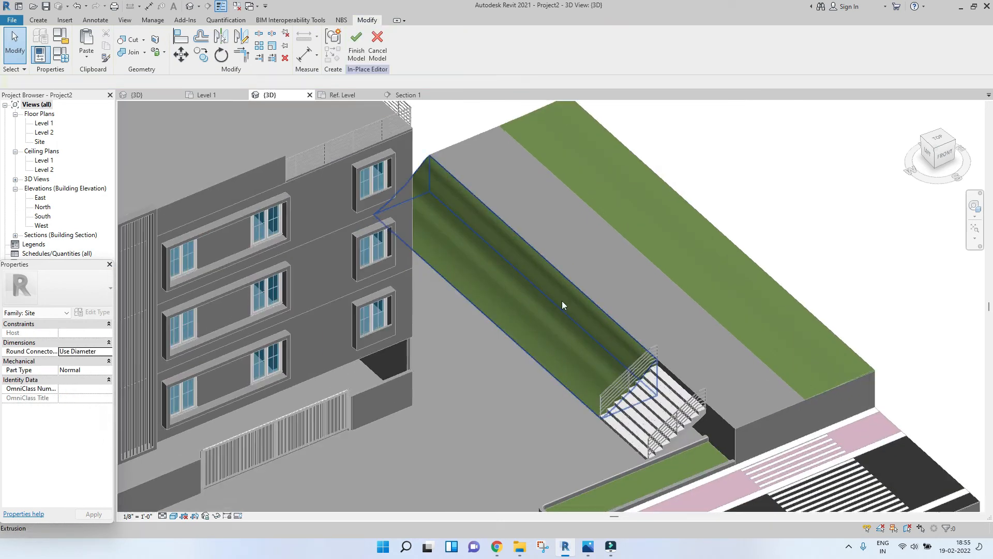
left_click(429, 165)
left_click(105, 399)
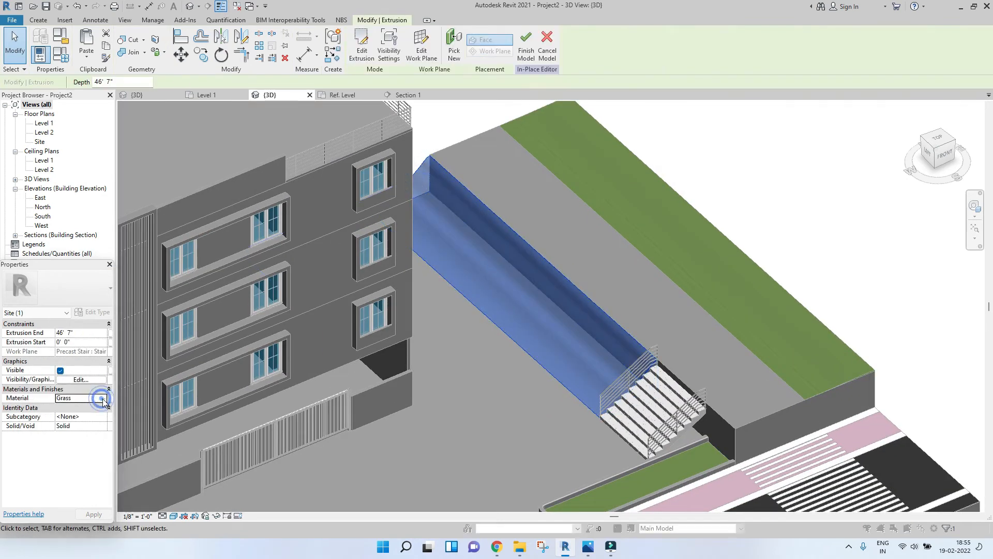
left_click(353, 181)
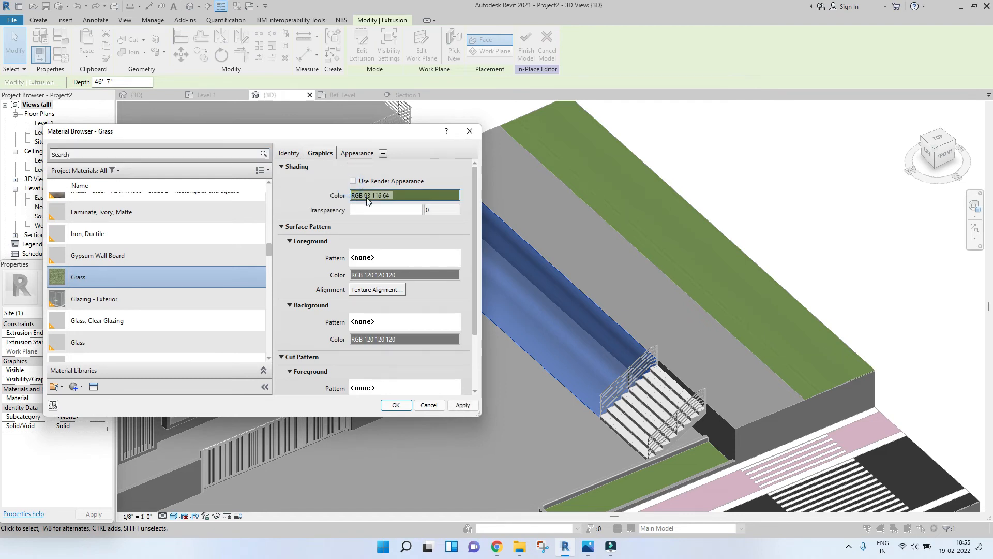
left_click(367, 201)
left_click(377, 233)
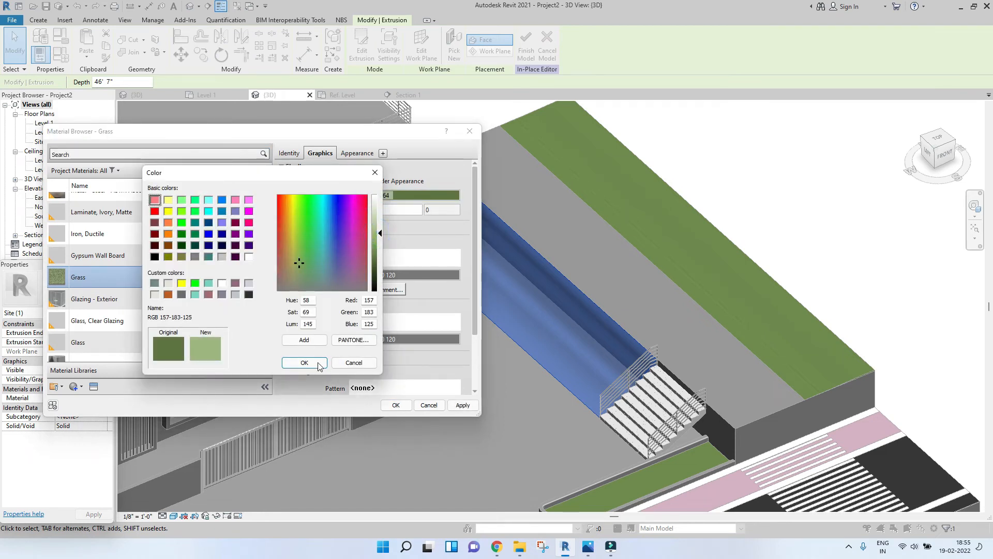
left_click(304, 362)
left_click(463, 406)
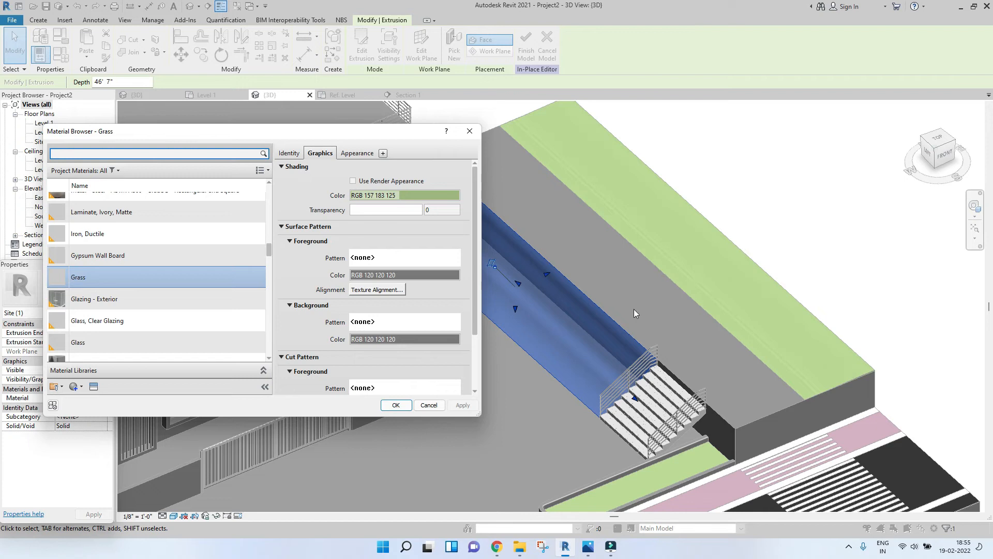
left_click(353, 181)
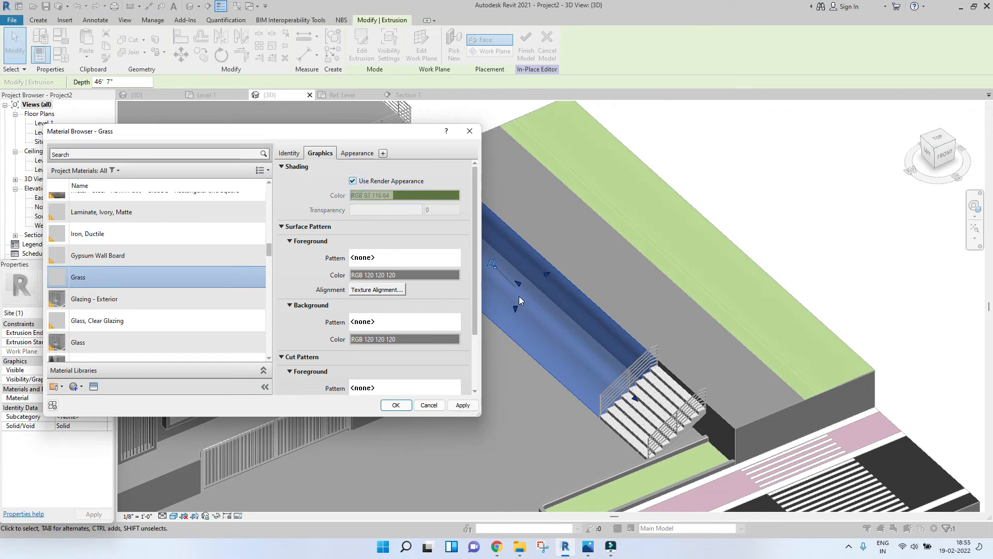
left_click(468, 405)
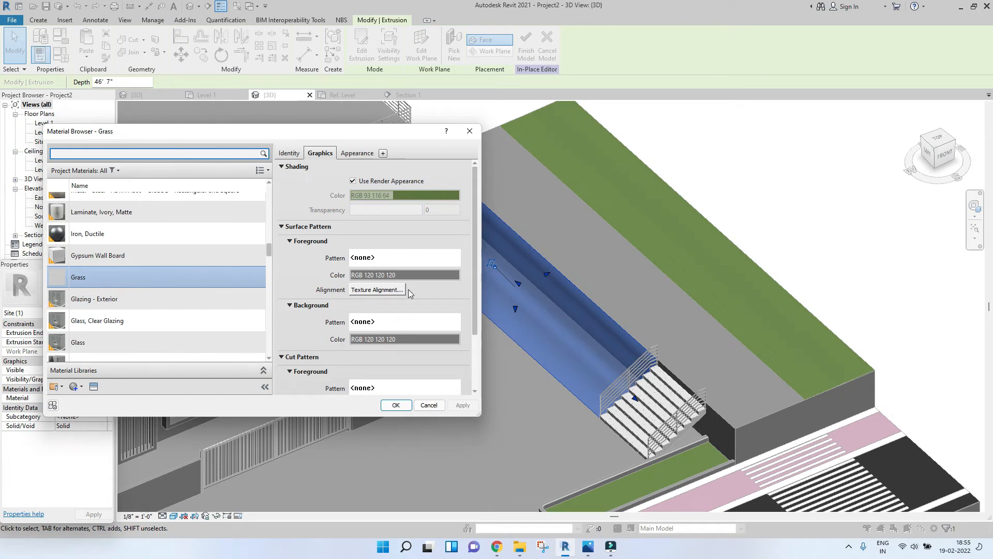
left_click(396, 405)
Step: Finish the in-place site model with the green sloped extrusion
left_click(583, 264)
scroll(582, 264, "down", 6)
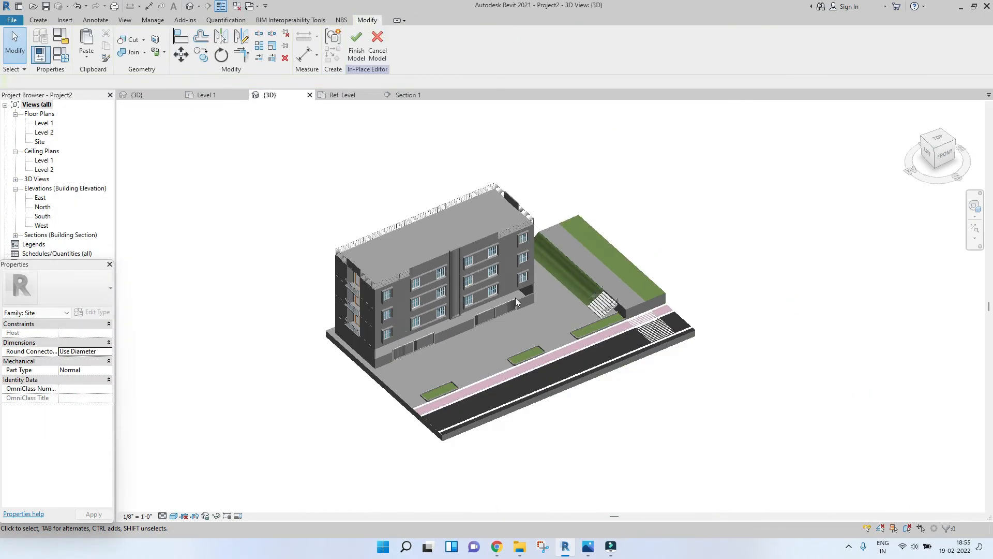
scroll(626, 287, "up", 4)
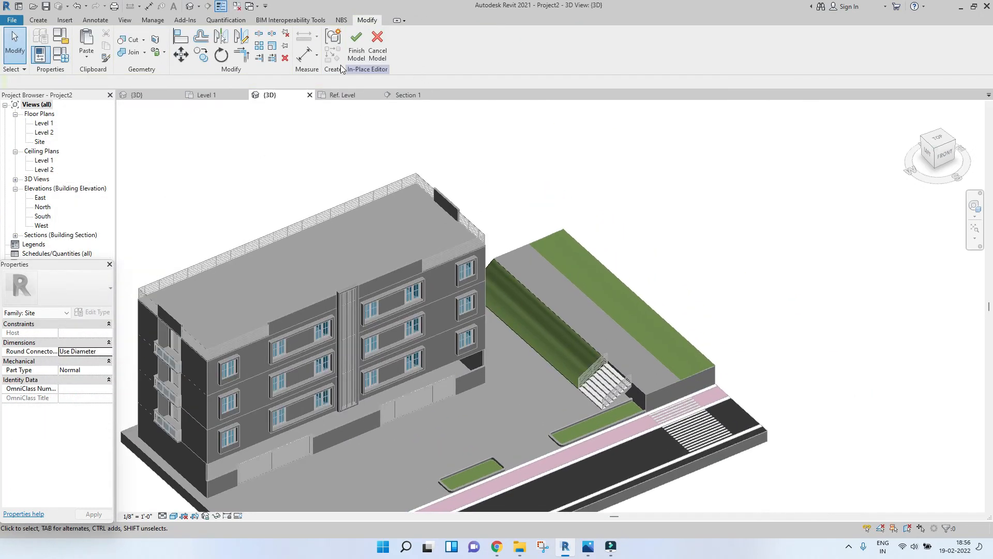
left_click(356, 52)
Step: Select the raised site block and edit it in place
scroll(655, 325, "down", 2)
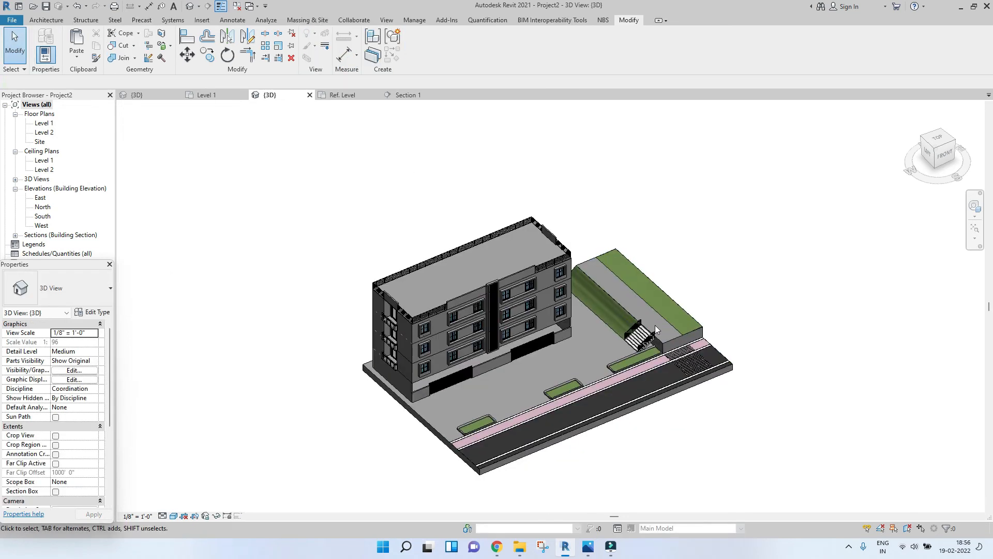
scroll(654, 323, "up", 2)
scroll(654, 323, "down", 1)
scroll(623, 303, "up", 3)
left_click(671, 357)
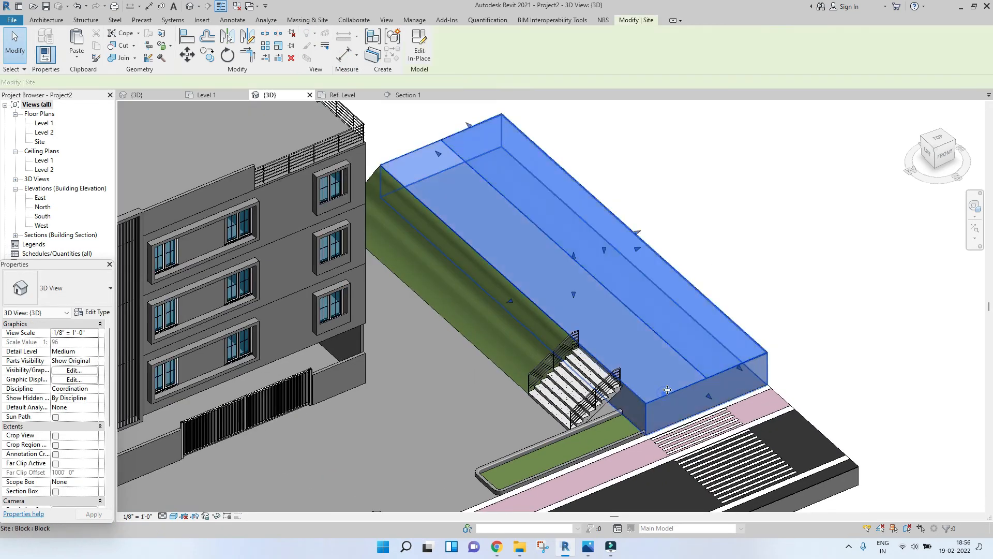
scroll(671, 357, "up", 2)
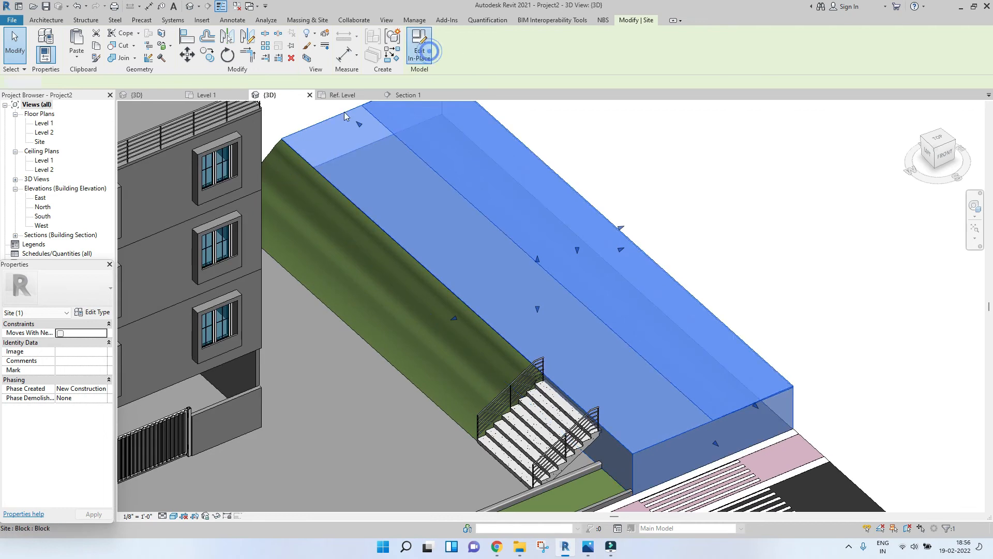
left_click(419, 52)
Step: Assign the Gypsum Wall Board material with render appearance enabled to the block's lower extrusion
left_click(343, 116)
scroll(386, 141, "down", 2)
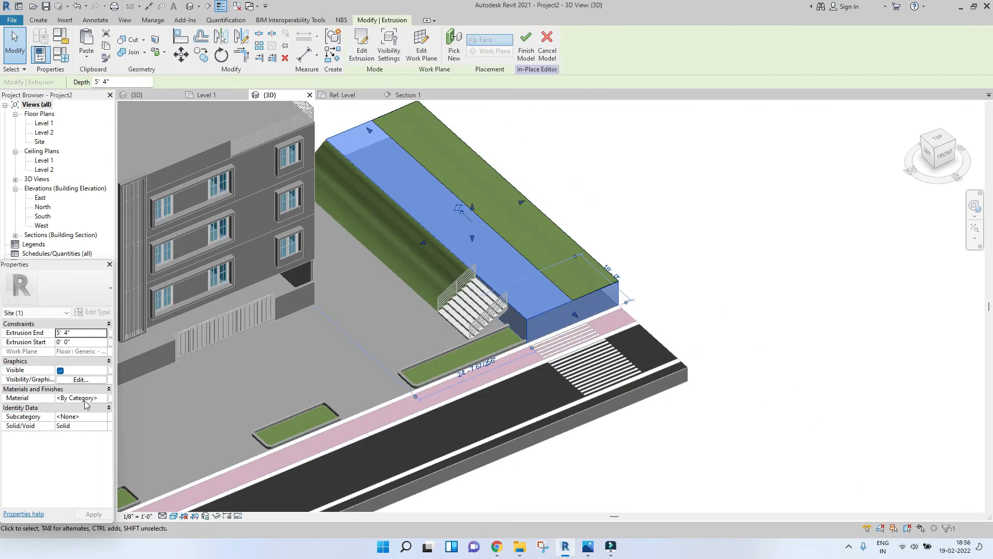
left_click(102, 398)
left_click(103, 397)
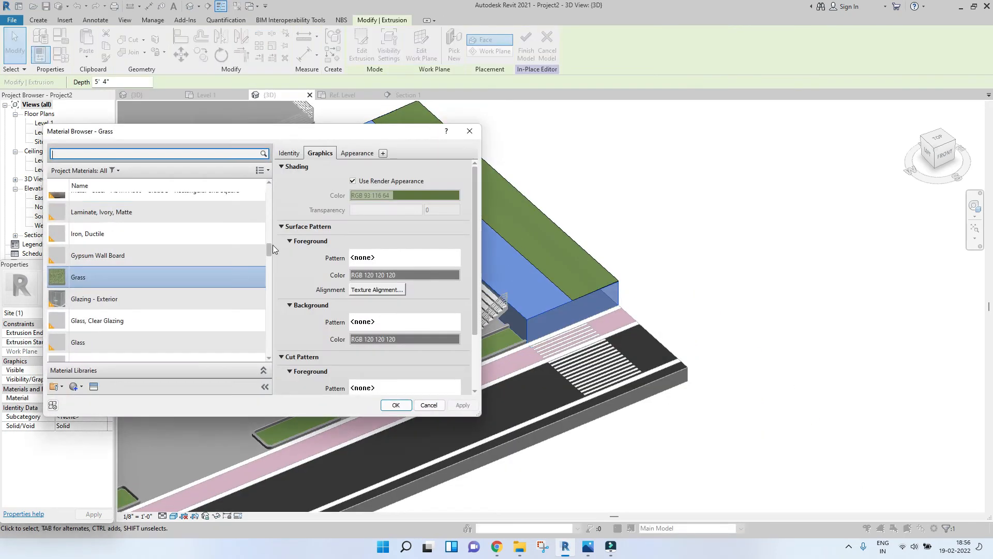
left_click(110, 155)
type("gy")
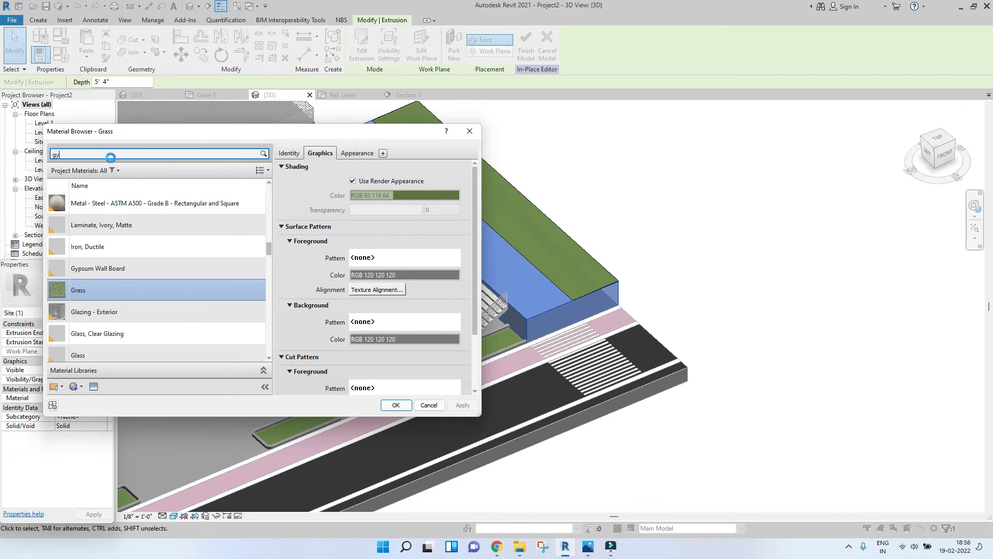
type("p")
left_click(108, 213)
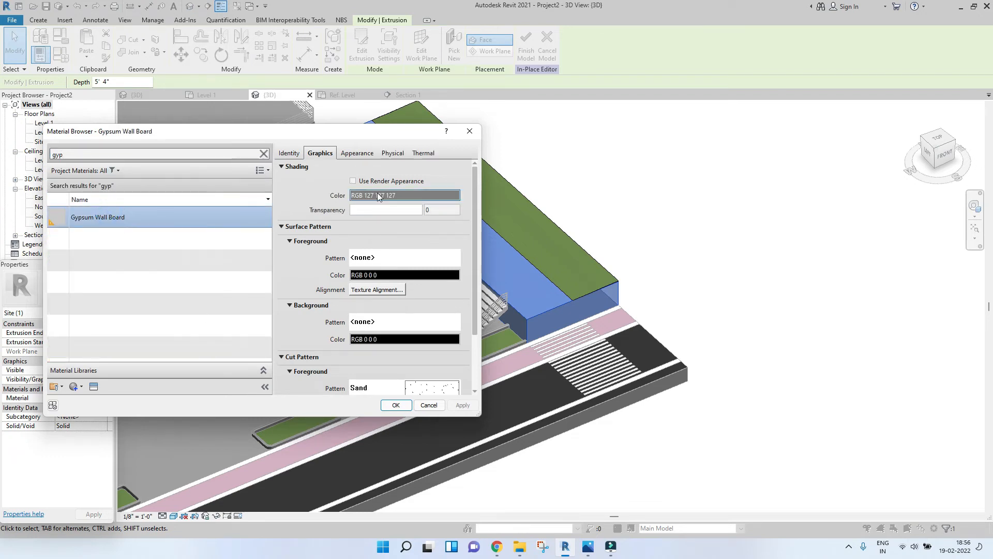
left_click(353, 181)
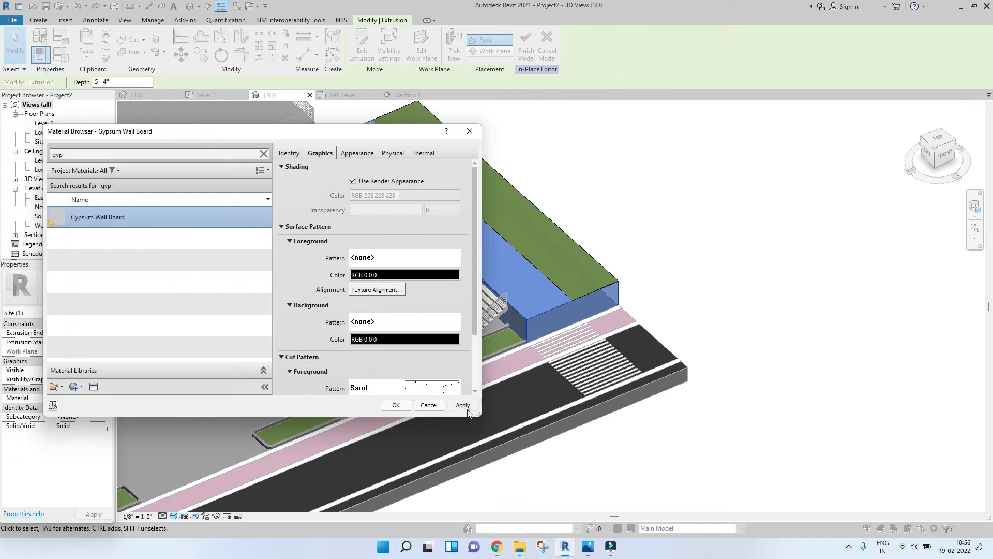
left_click(400, 404)
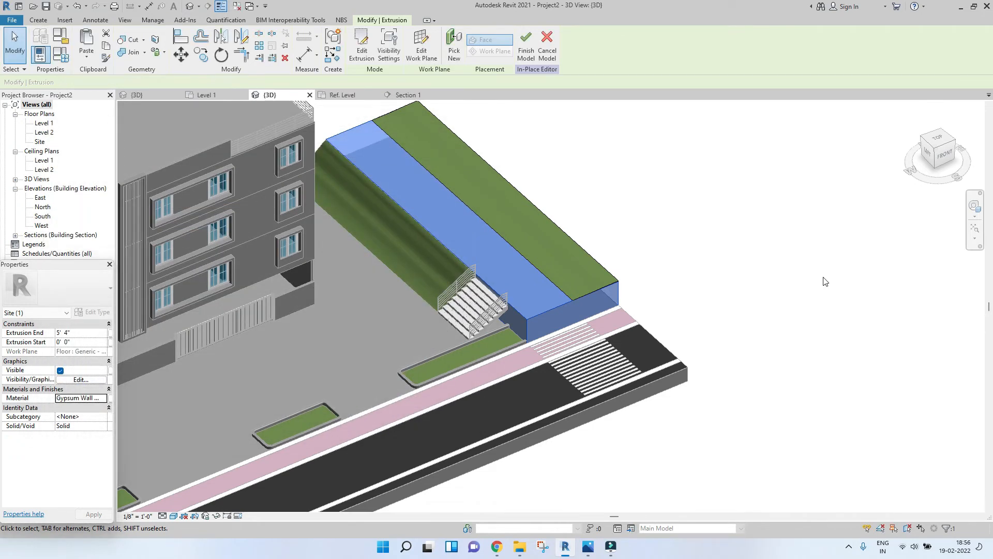
Step: Finish the in-place site block model
left_click(823, 276)
scroll(807, 277, "down", 4)
scroll(592, 371, "up", 4)
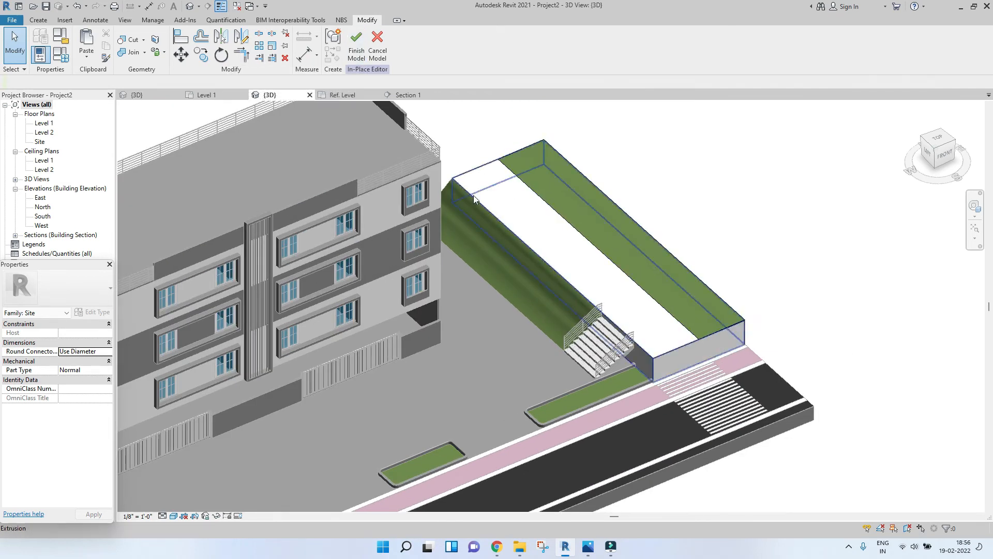
left_click(357, 53)
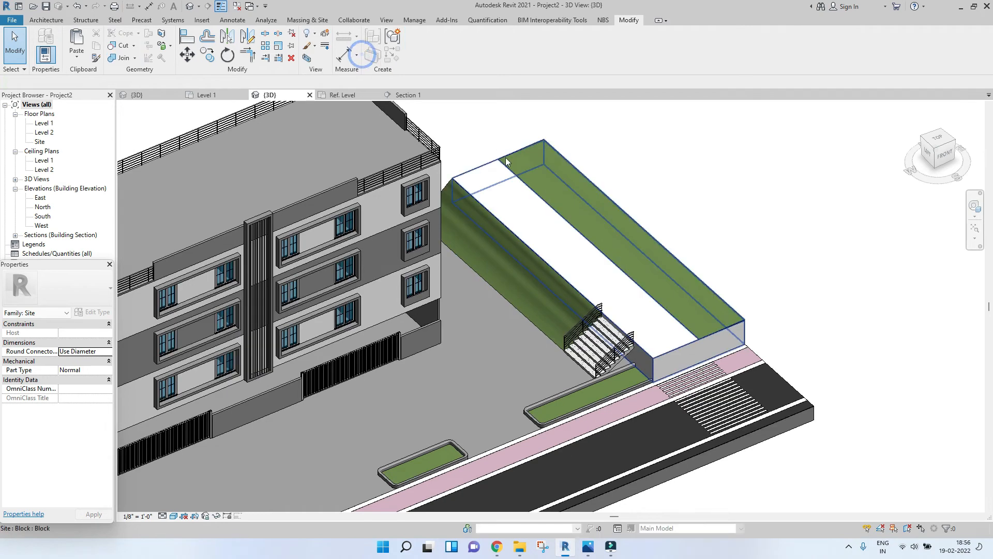
scroll(461, 247, "up", 3)
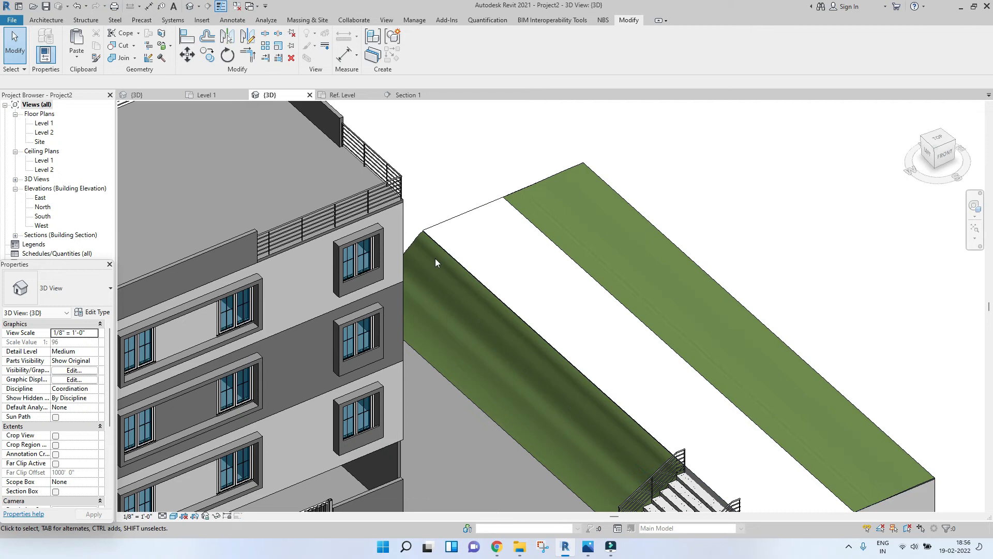
Step: Orbit and zoom around the model to inspect the building, site block, stairs and road
scroll(436, 258, "down", 2)
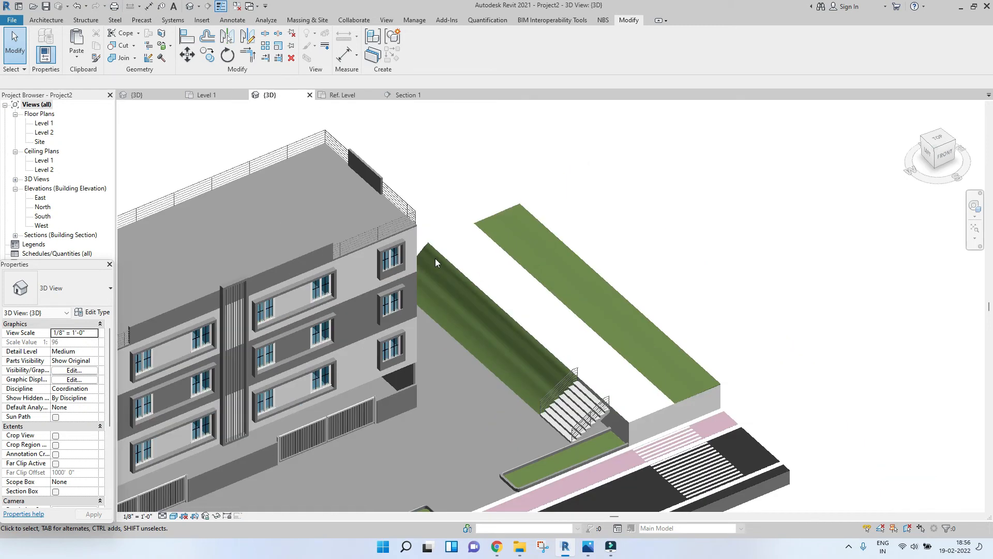
scroll(627, 335, "down", 3)
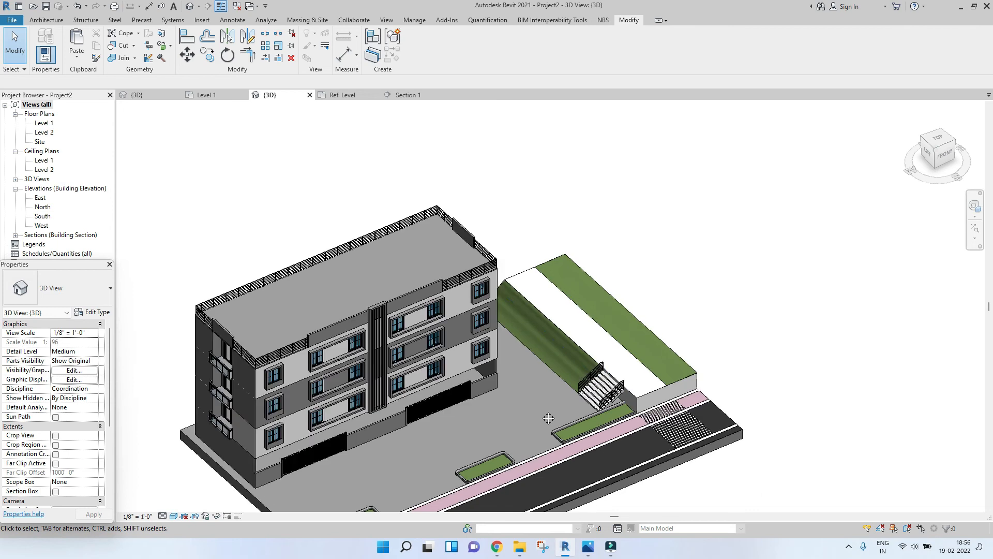
middle_click_drag(549, 418, 691, 348)
scroll(691, 348, "down", 3)
middle_click_drag(640, 370, 590, 386)
scroll(691, 392, "up", 5)
scroll(549, 435, "down", 4)
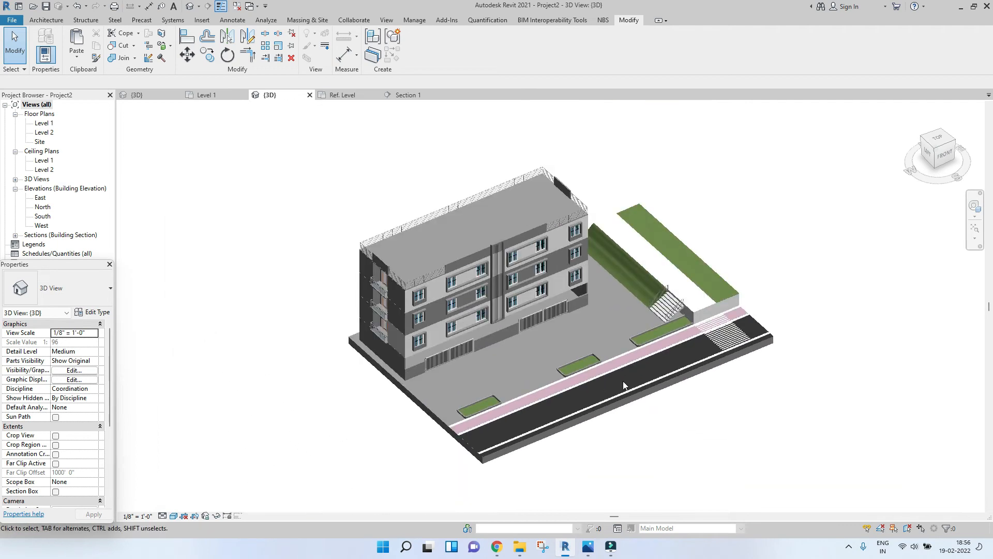
scroll(638, 320, "up", 5)
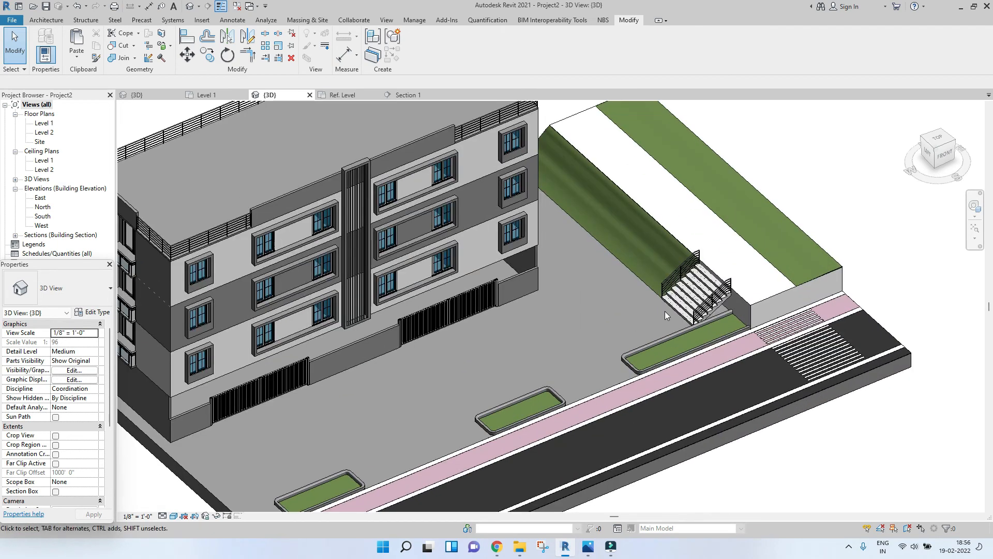
scroll(749, 274, "up", 2)
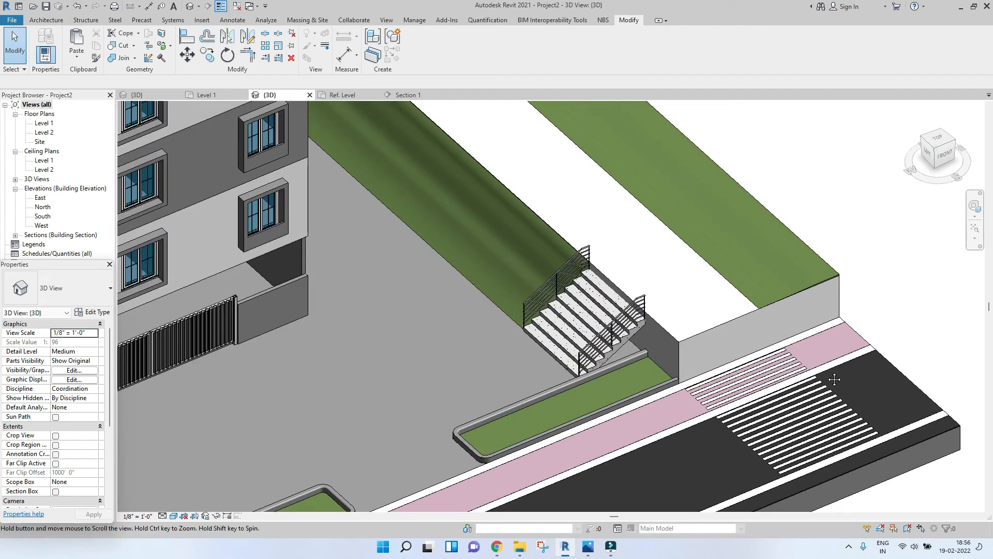
scroll(709, 316, "down", 4)
scroll(650, 375, "down", 3)
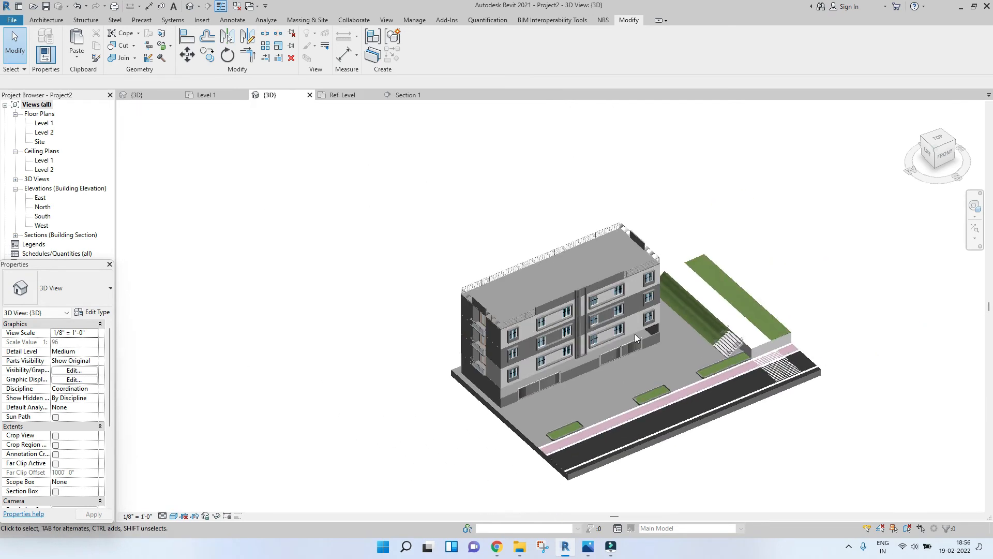
scroll(572, 341, "up", 3)
scroll(381, 243, "down", 1)
scroll(486, 367, "up", 2)
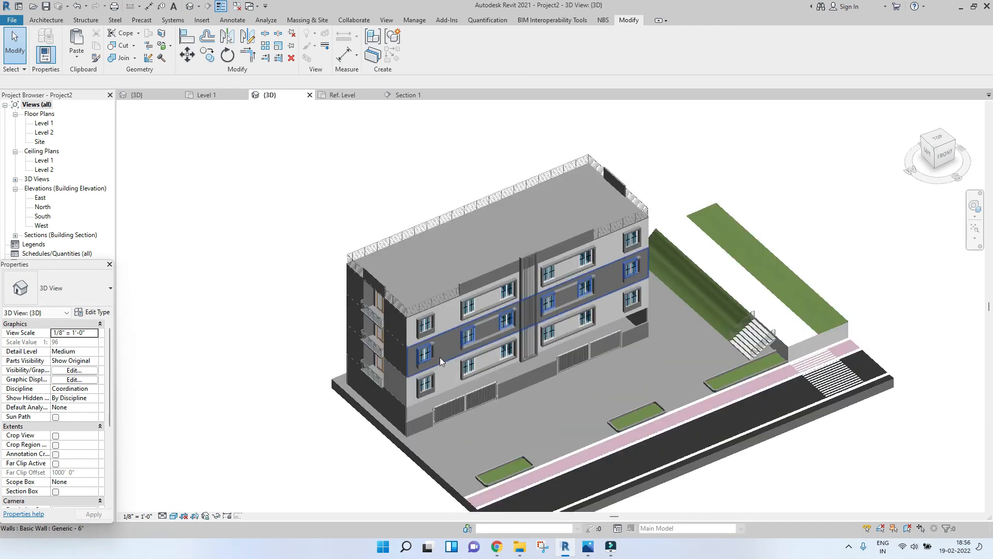
scroll(402, 378, "down", 2)
left_click_drag(264, 210, 386, 309)
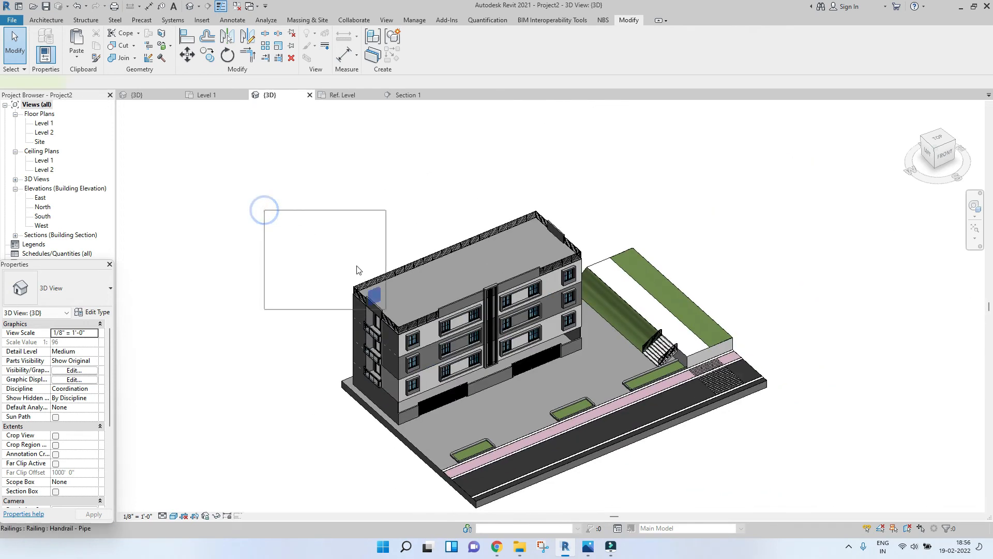
left_click(342, 215)
scroll(383, 323, "up", 2)
scroll(394, 347, "down", 2)
scroll(255, 162, "down", 1)
left_click_drag(210, 111, 533, 352)
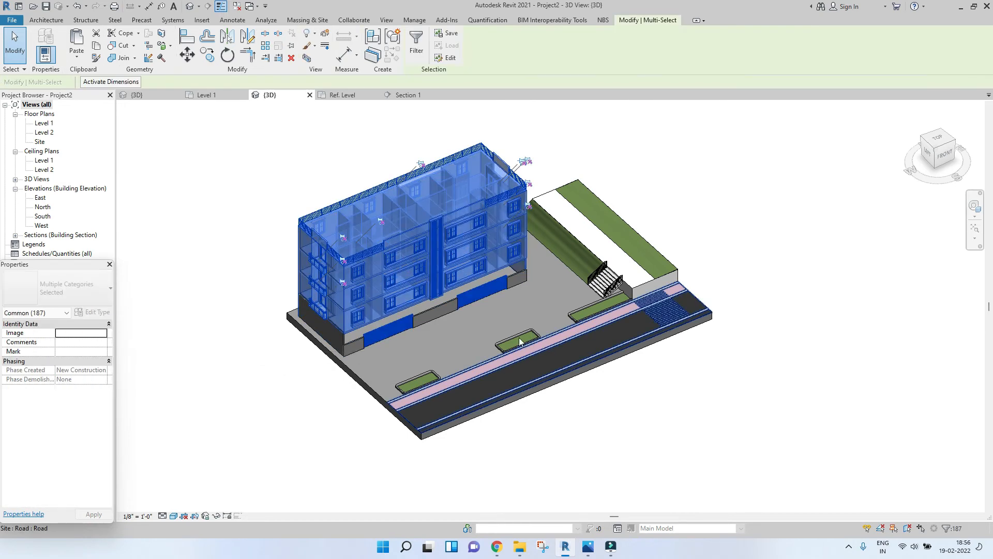
scroll(549, 358, "up", 1)
middle_click_drag(549, 358, 577, 364)
scroll(577, 363, "up", 1)
left_click(504, 348)
scroll(504, 348, "down", 3)
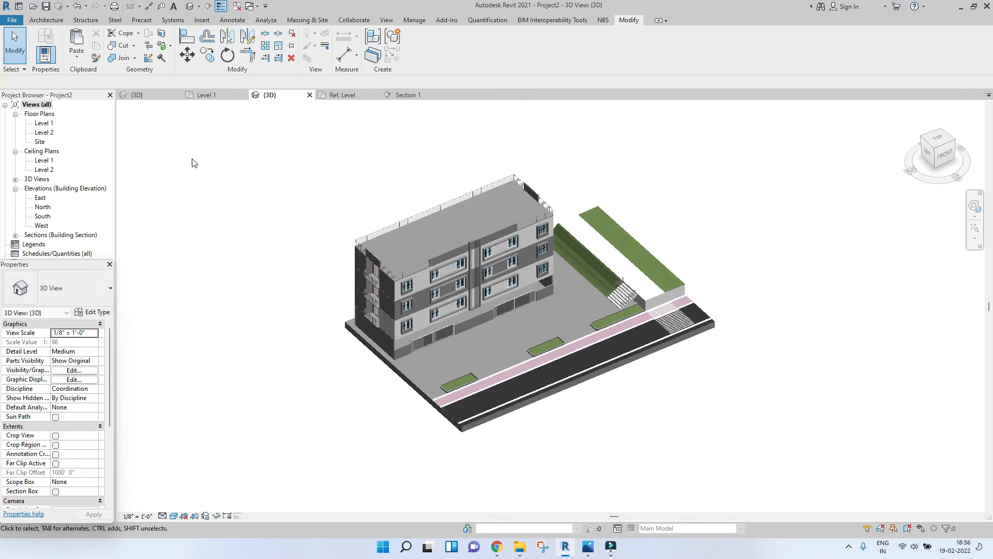
left_click_drag(279, 147, 637, 401)
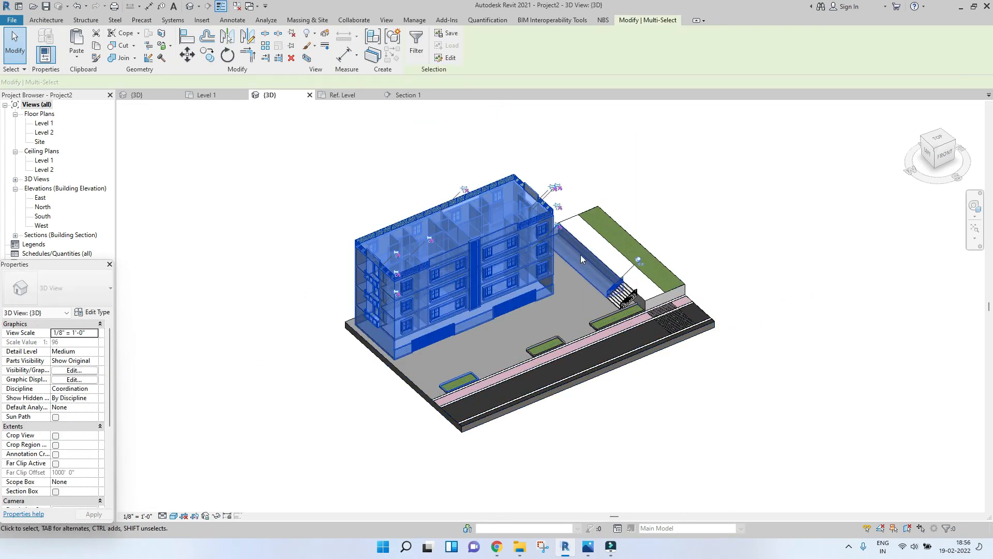
key("Escape")
Step: Select the whole building from the top view and override its graphics with a solid fill colored RGB 207-209-216
left_click(950, 158)
left_click_drag(341, 201, 601, 356)
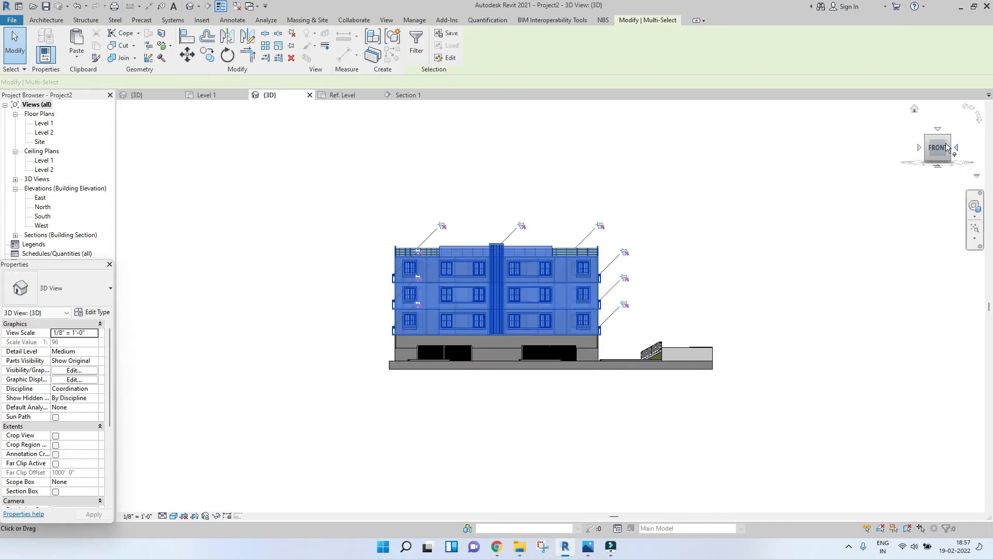
left_click(939, 125)
left_click_drag(279, 164, 758, 413)
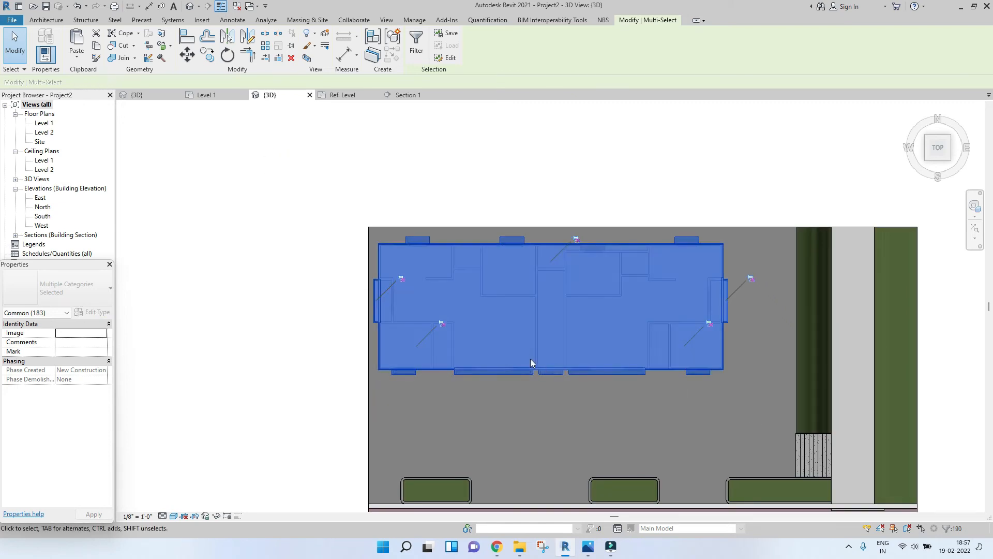
scroll(530, 359, "down", 3)
middle_click_drag(529, 375, 539, 325, "shift")
right_click(539, 324)
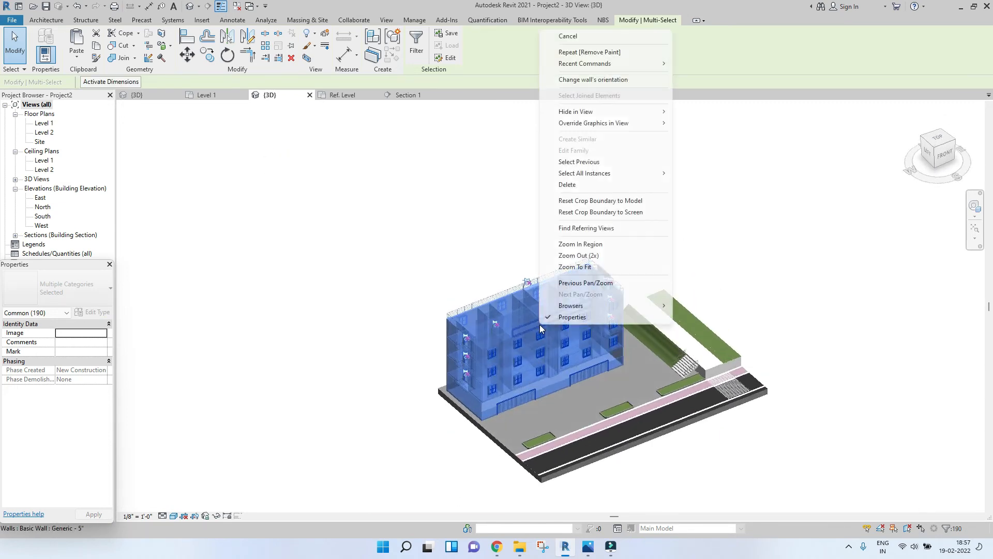
mouse_move(617, 130)
left_click(693, 125)
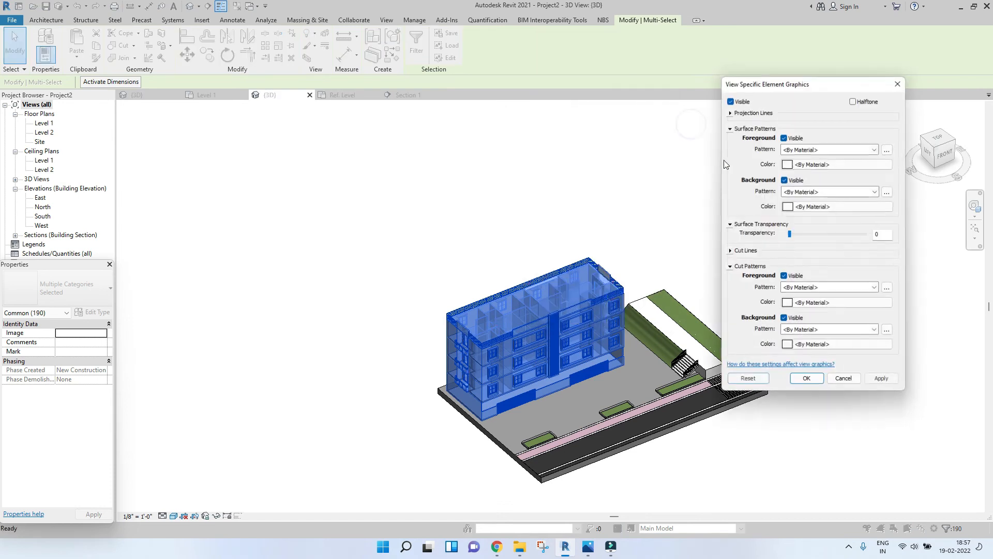
left_click(799, 149)
left_click(799, 167)
left_click(838, 163)
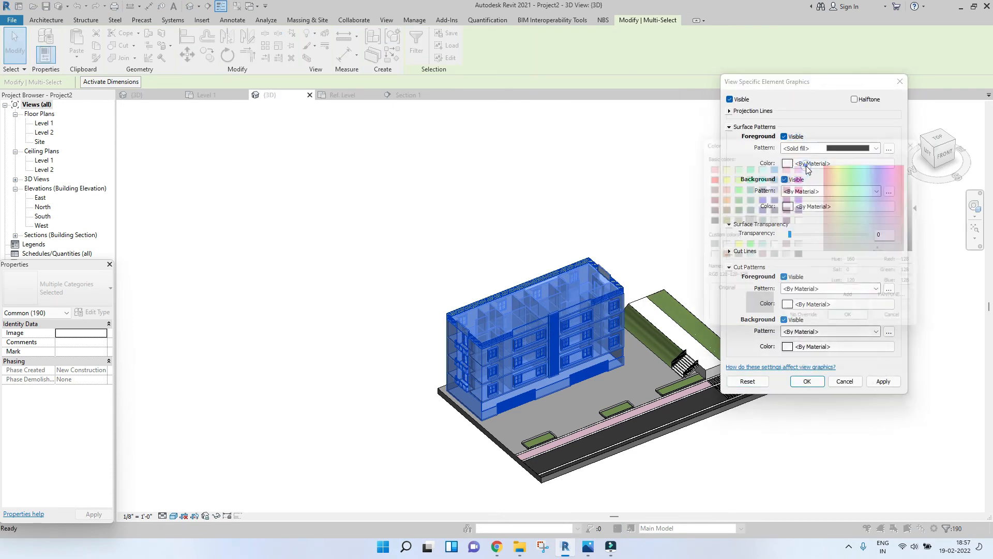
left_click(787, 257)
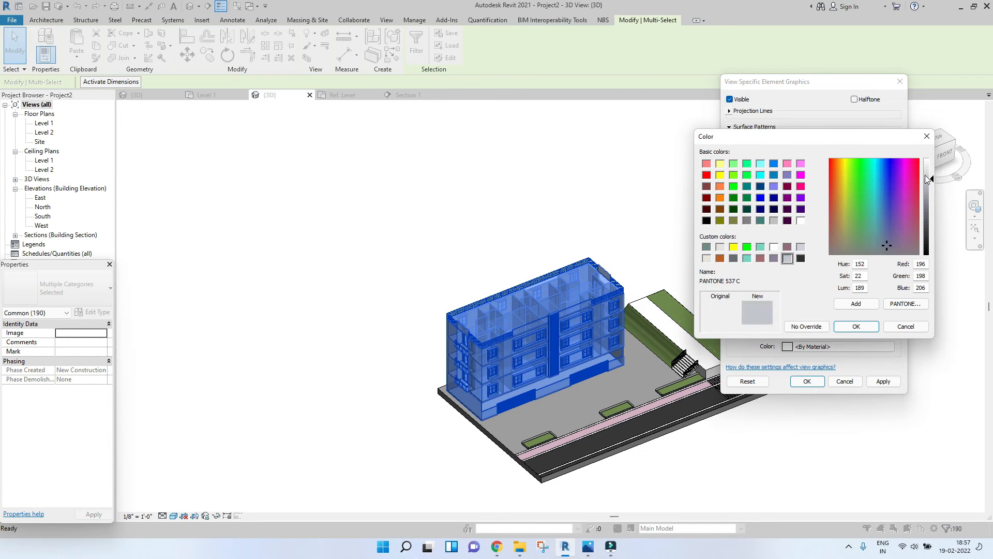
left_click(856, 326)
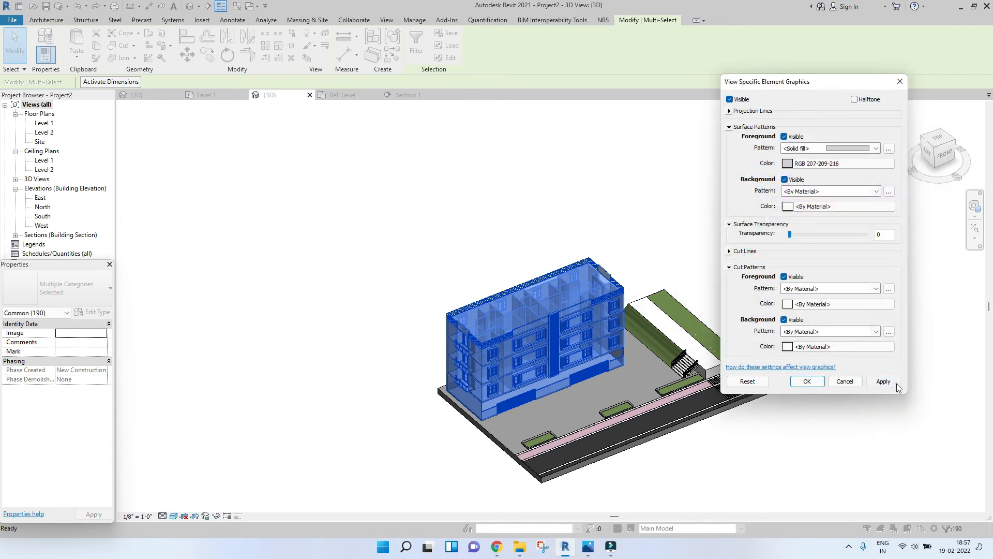
left_click(896, 384)
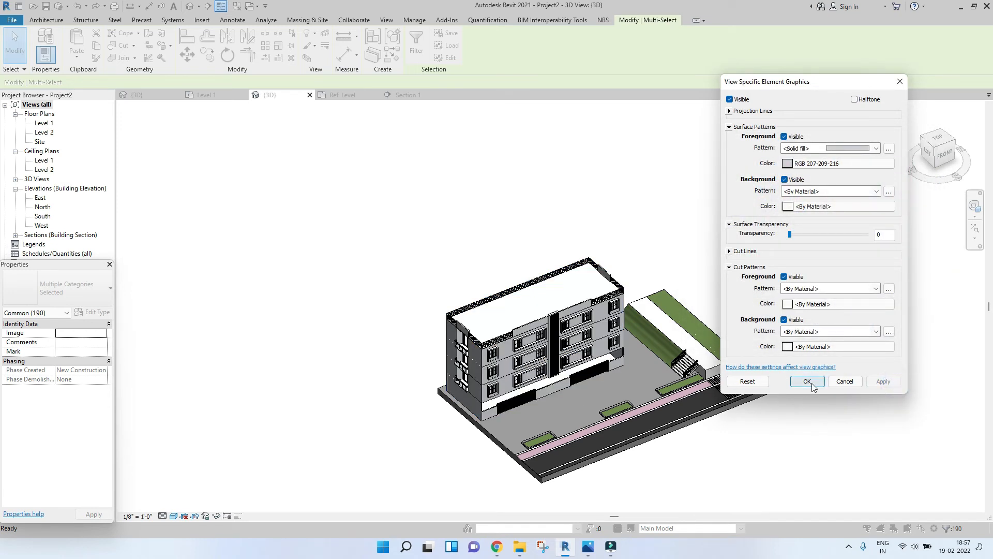
left_click(808, 381)
Step: Select the chain of Level 2 walls and override their surface graphics with a solid fill colored RGB 171-186-182
scroll(505, 359, "up", 5)
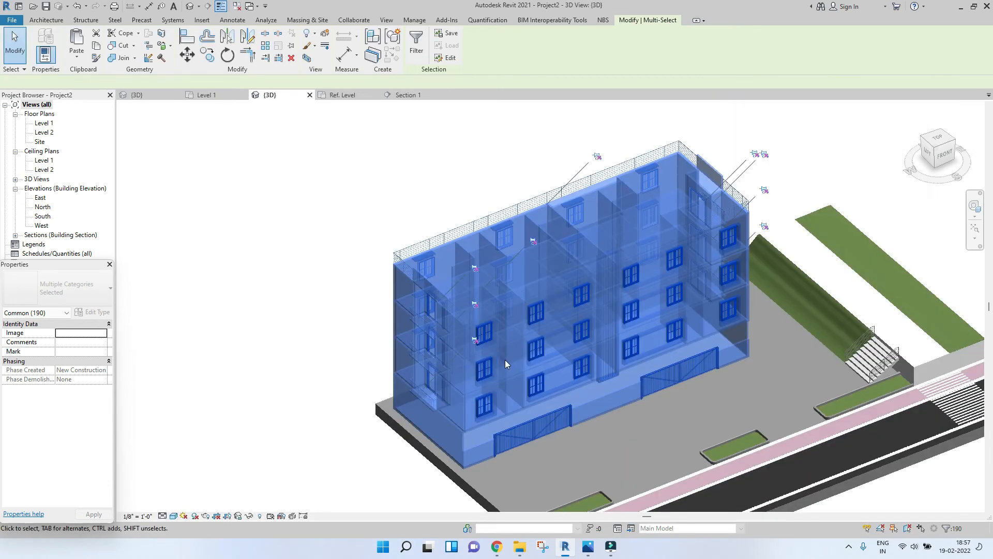
key("Escape")
scroll(421, 336, "down", 5)
scroll(442, 356, "up", 3)
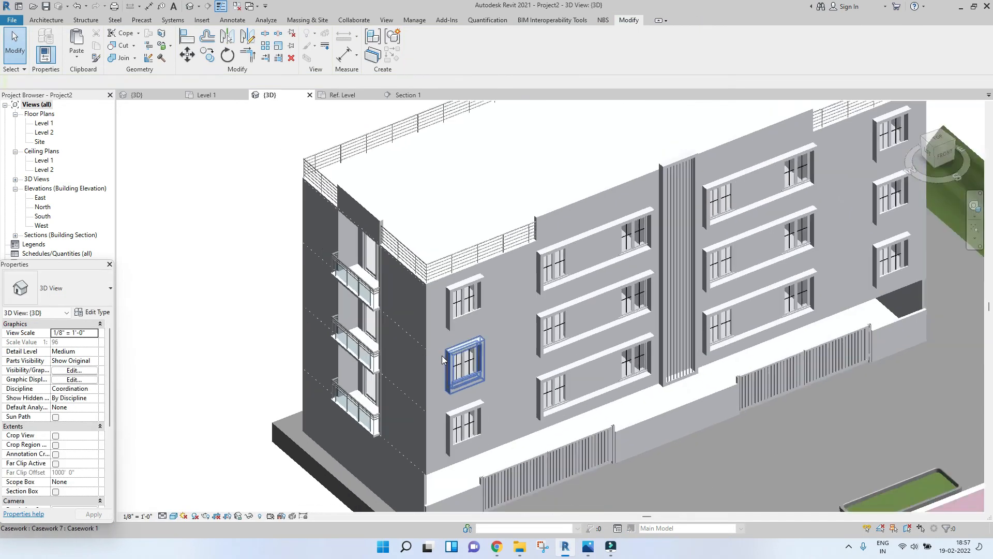
key("Tab")
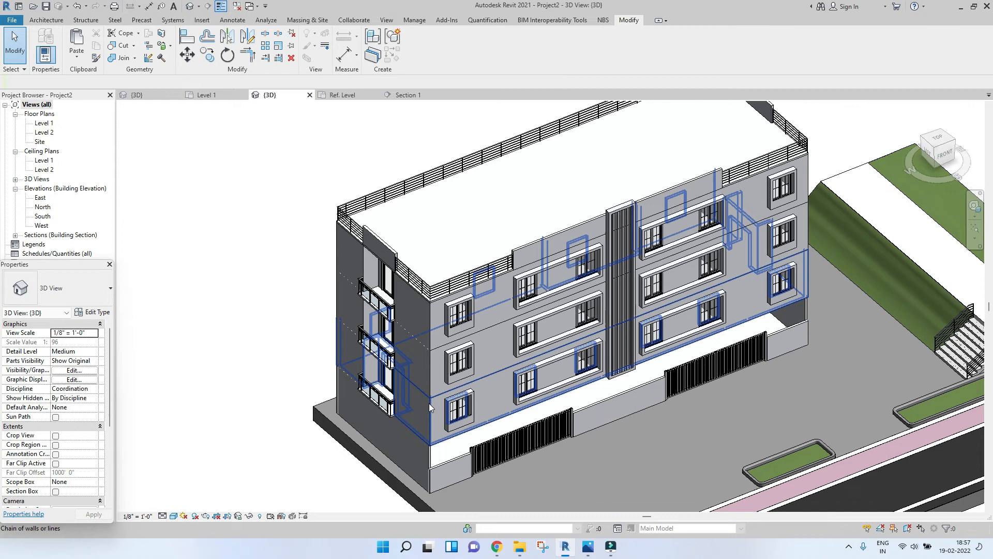
left_click(429, 403)
right_click(431, 404)
mouse_move(525, 201)
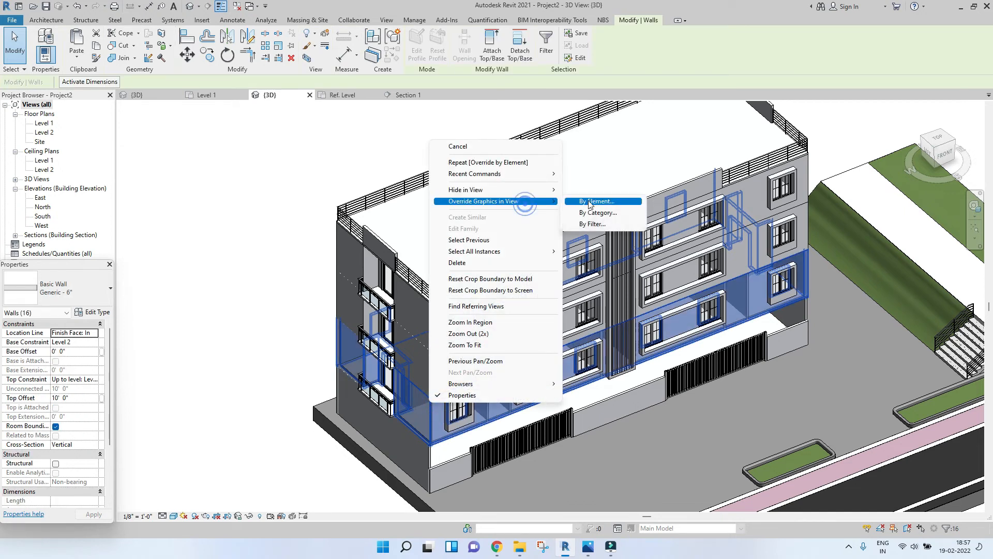
left_click(590, 202)
left_click(838, 163)
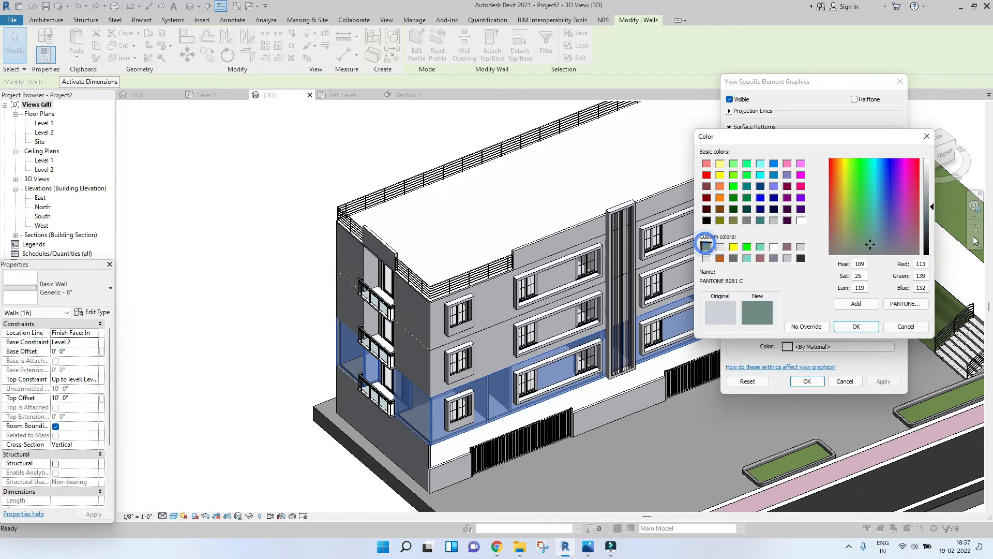
left_click(856, 327)
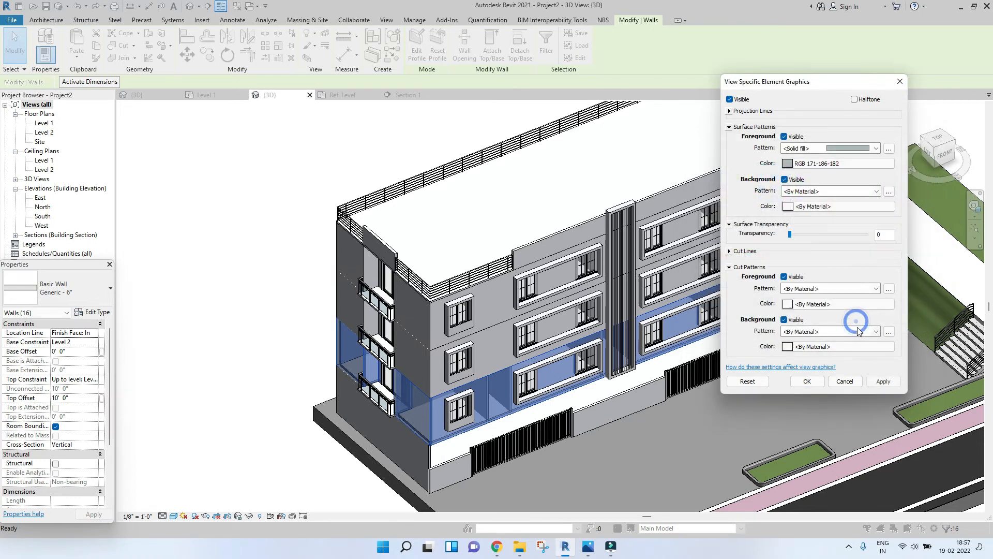
left_click(882, 383)
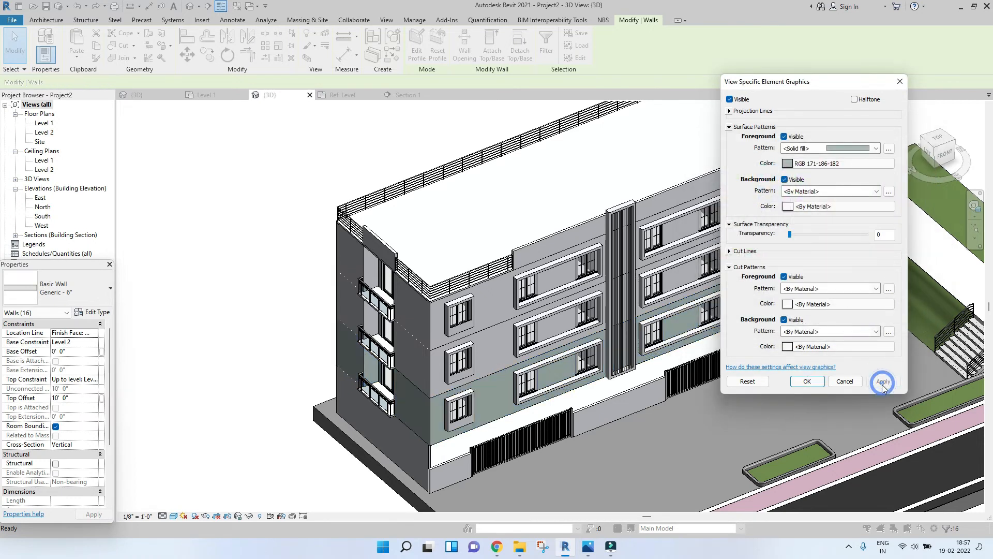
left_click(806, 382)
Step: Select the upper chain of walls and override their surface color with the same RGB 171-186-182 solid fill
key("Tab")
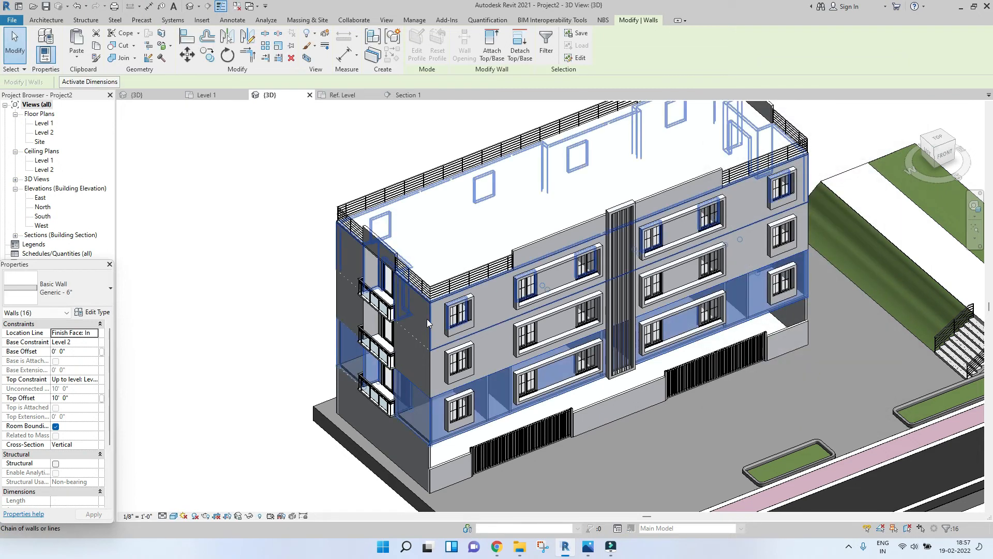
left_click(427, 319)
right_click(427, 319)
mouse_move(506, 117)
left_click(600, 117)
left_click(811, 164)
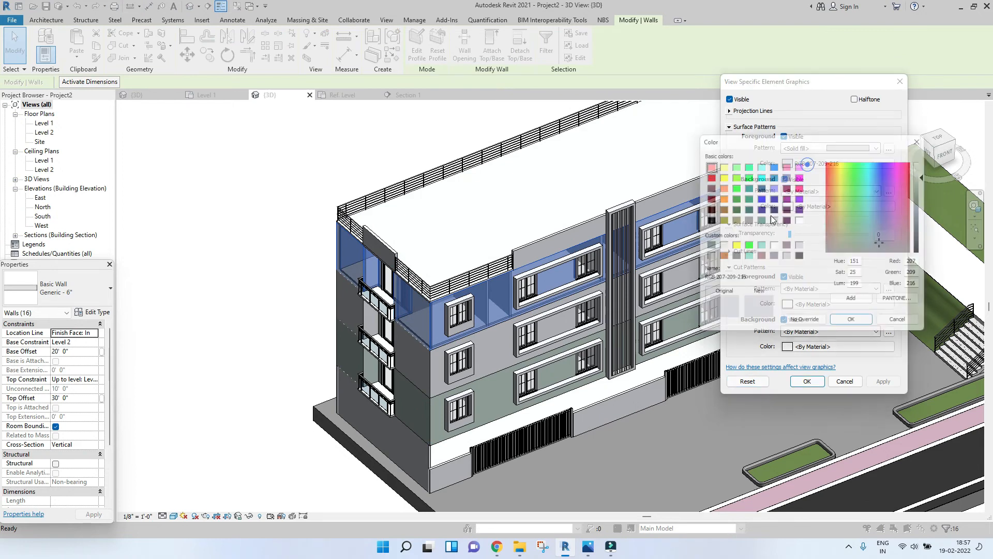
left_click(871, 244)
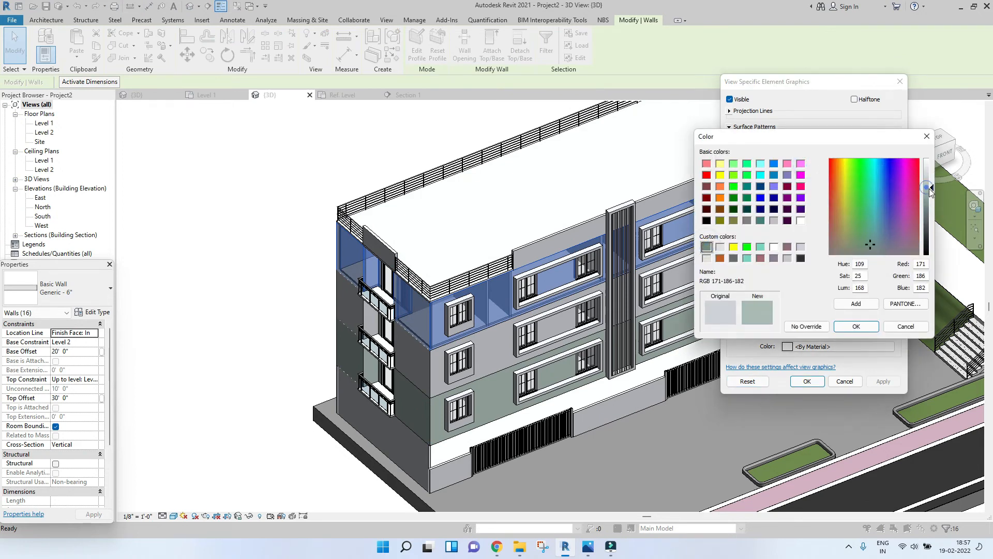
left_click(856, 326)
left_click(882, 382)
left_click(807, 381)
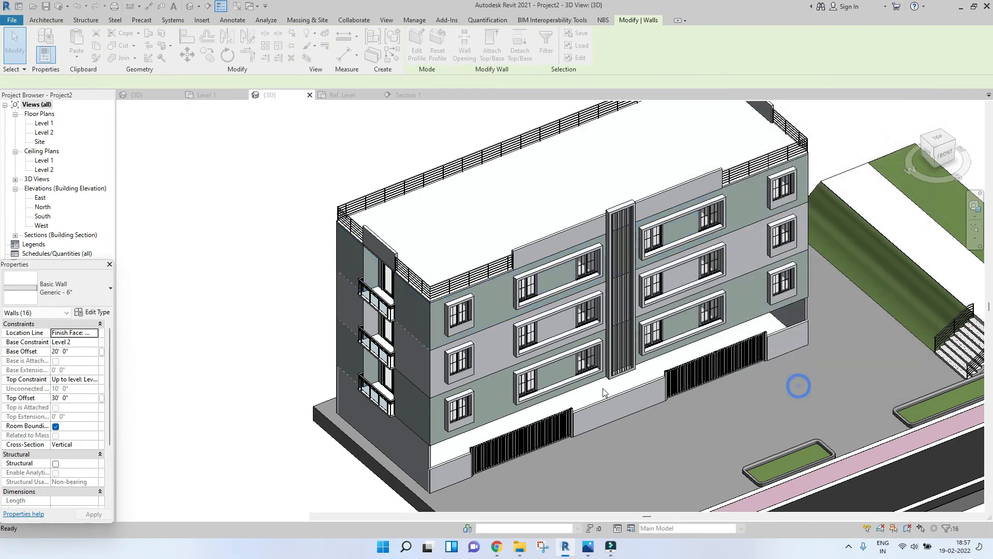
Step: Zoom and orbit around the model to inspect the building front, parking area and site floor
scroll(650, 380, "down", 4)
left_click(650, 380)
scroll(625, 382, "up", 4)
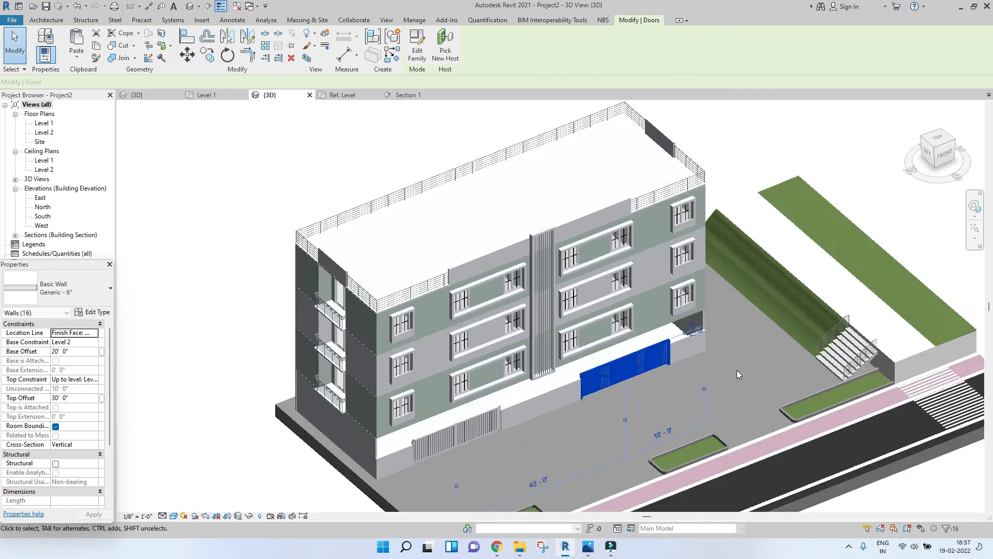
middle_click_drag(762, 339, 713, 338)
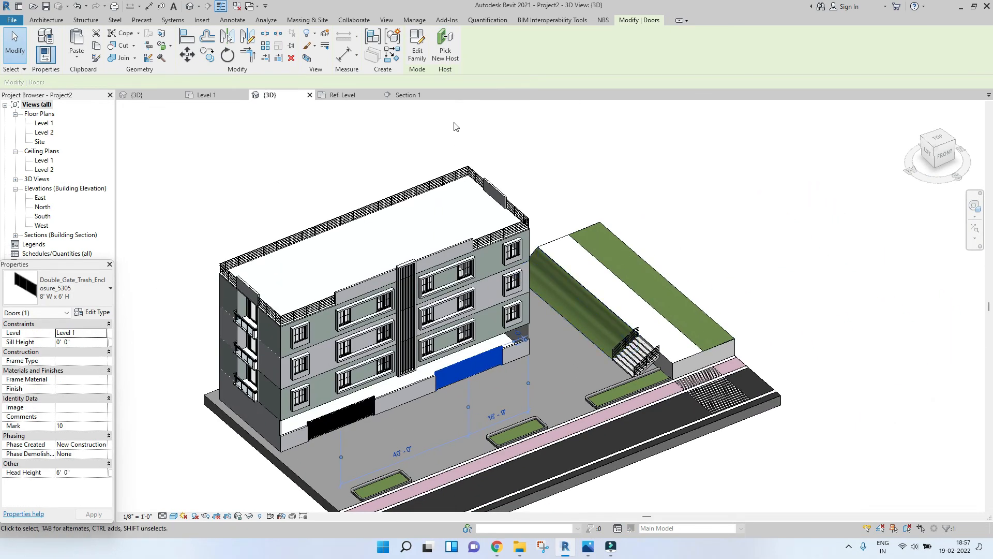
left_click(521, 132)
scroll(619, 294, "down", 4)
scroll(619, 297, "up", 7)
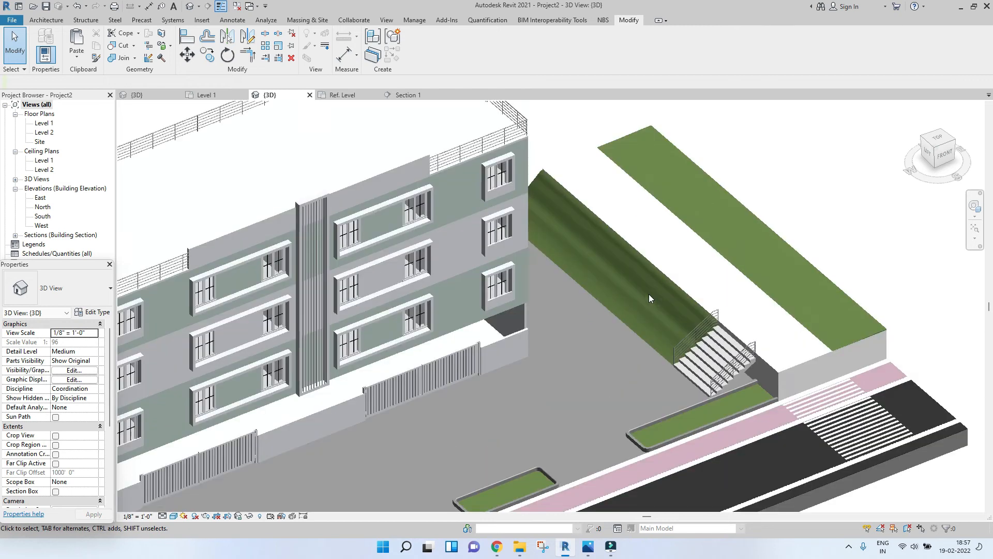
scroll(628, 303, "down", 5)
scroll(481, 381, "up", 6)
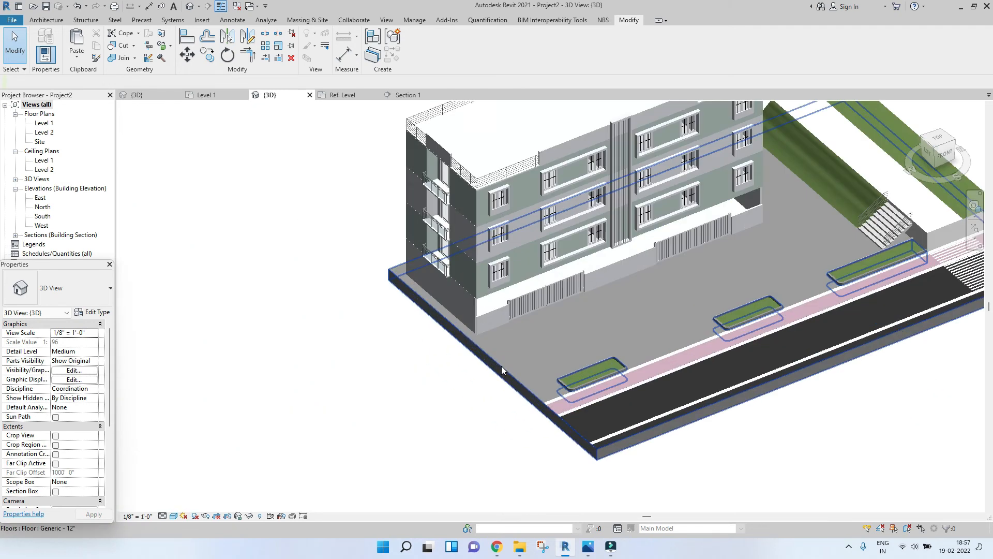
Step: Select the site floor and set its structure layer material to Concrete, Precast, using render appearance for shading
left_click(501, 365)
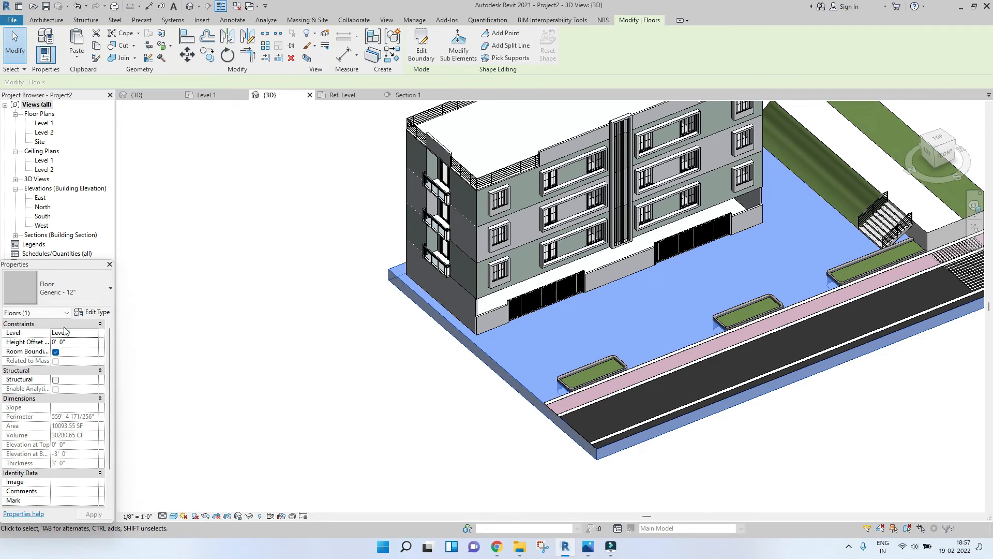
left_click(96, 312)
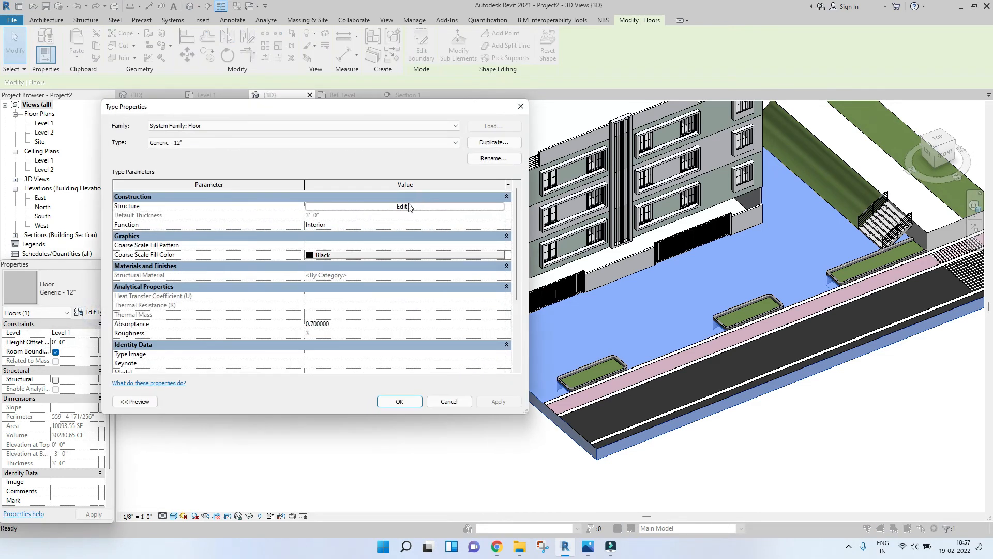
left_click(408, 206)
left_click(286, 206)
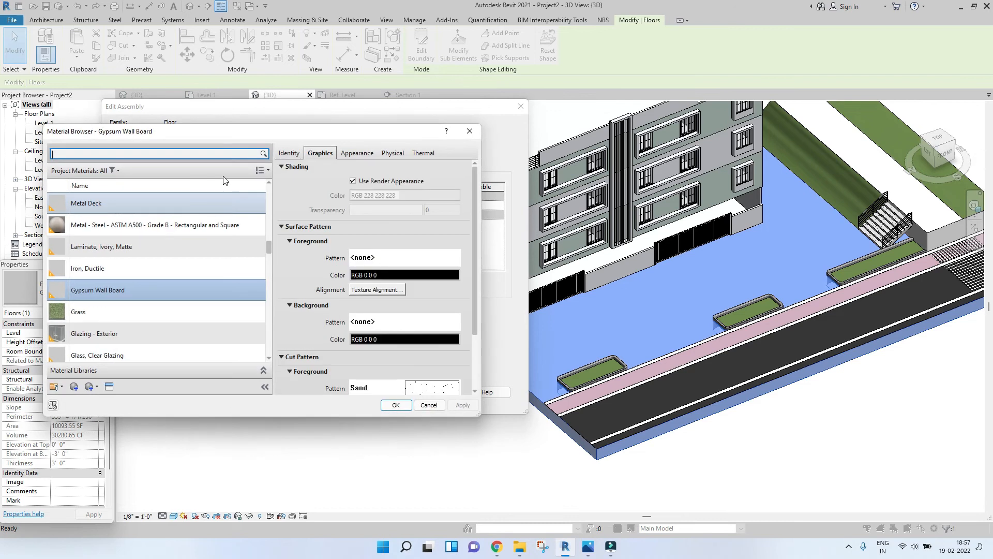
type("concre")
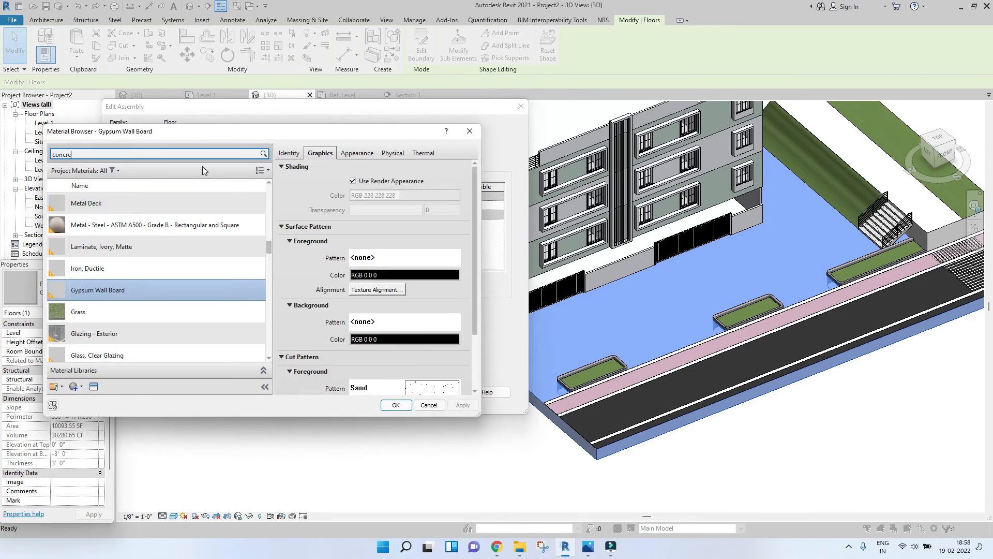
left_click(108, 219)
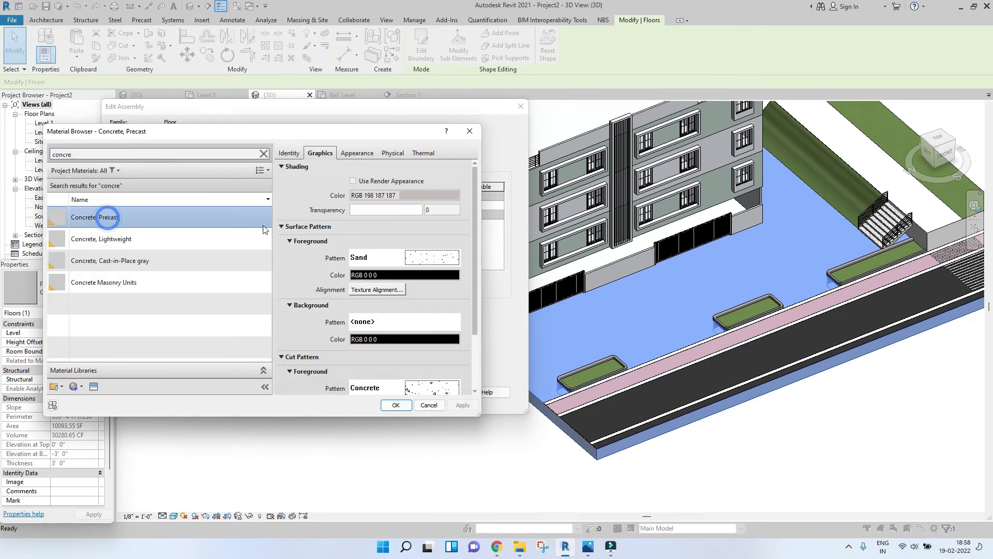
left_click(379, 182)
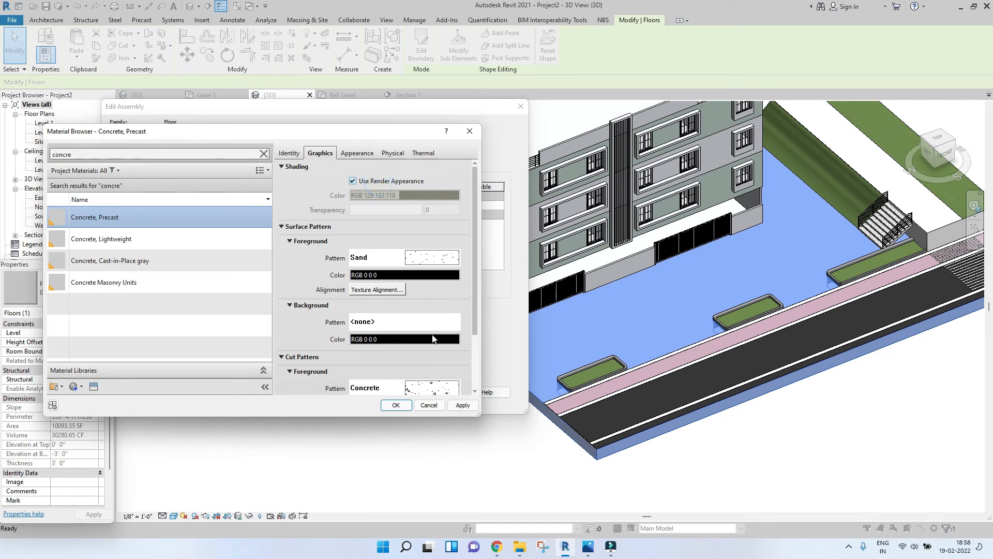
left_click(396, 405)
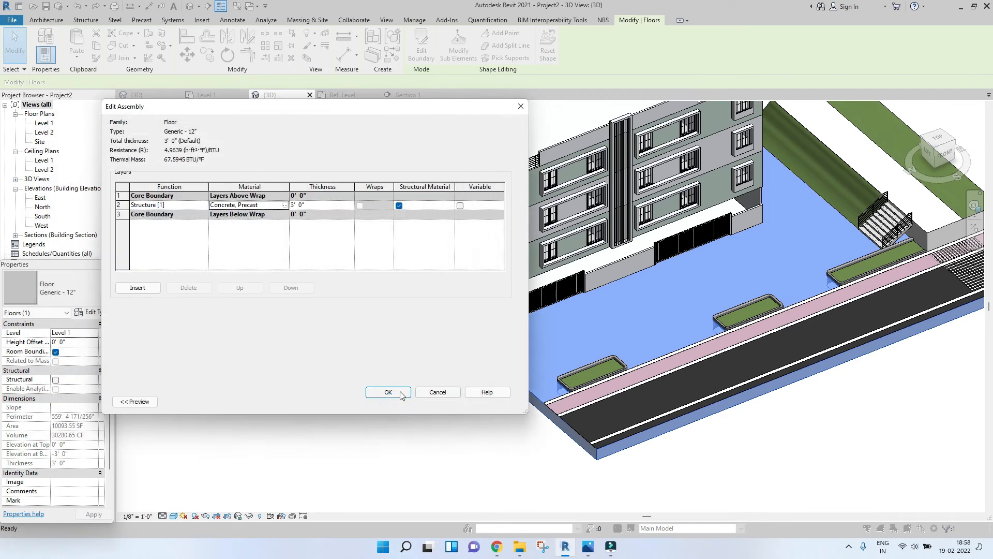
left_click(396, 392)
left_click(400, 402)
left_click(414, 455)
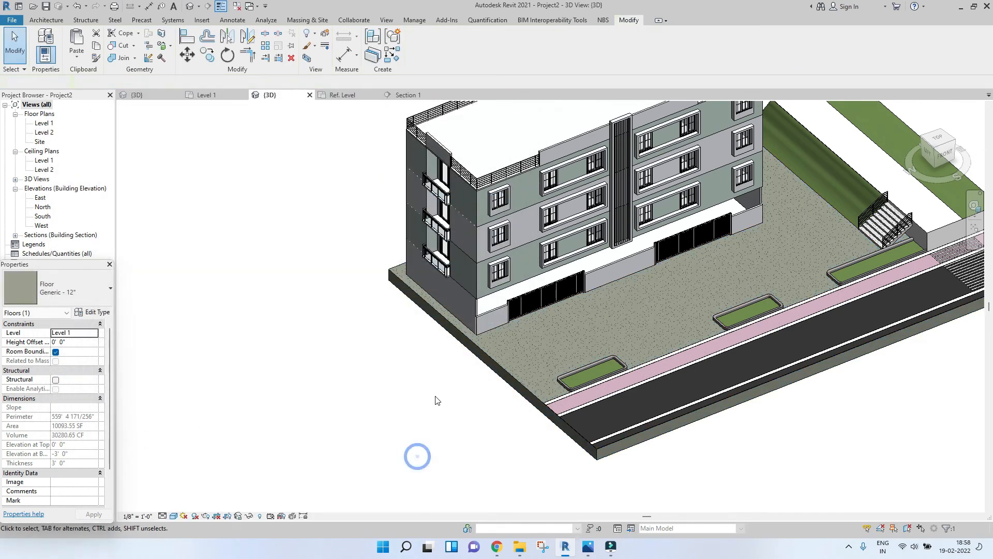
Step: Zoom and orbit around the model to inspect the concrete site floor with the building and road
scroll(444, 414, "down", 3)
scroll(494, 359, "up", 3)
scroll(502, 357, "down", 3)
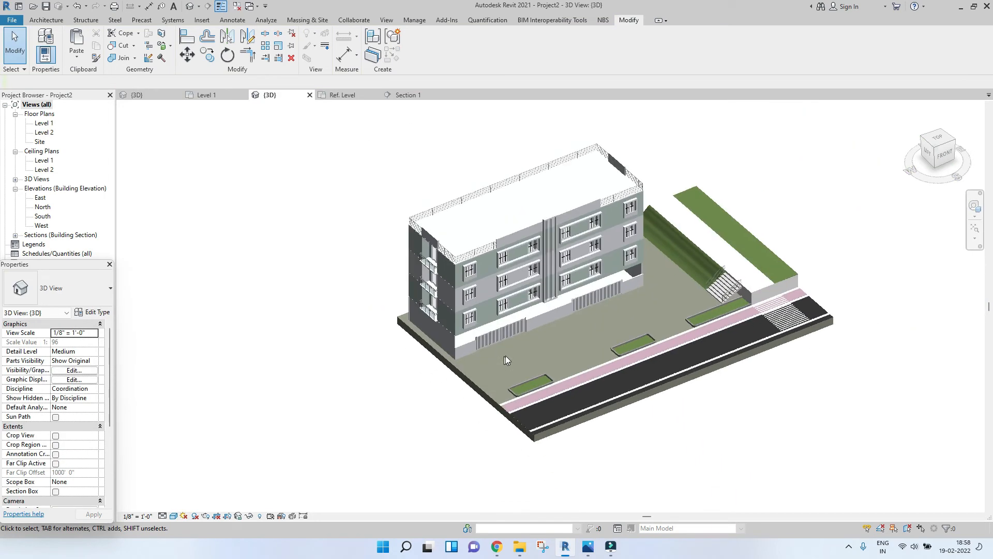
scroll(501, 402, "up", 3)
scroll(500, 402, "down", 3)
scroll(476, 396, "up", 8)
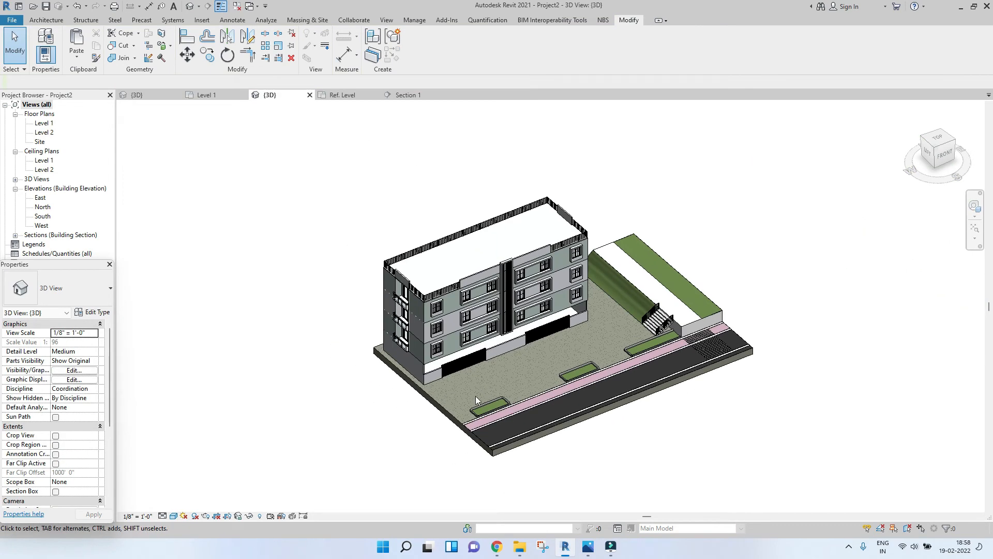
scroll(441, 359, "up", 3)
scroll(384, 367, "down", 5)
scroll(384, 367, "down", 3)
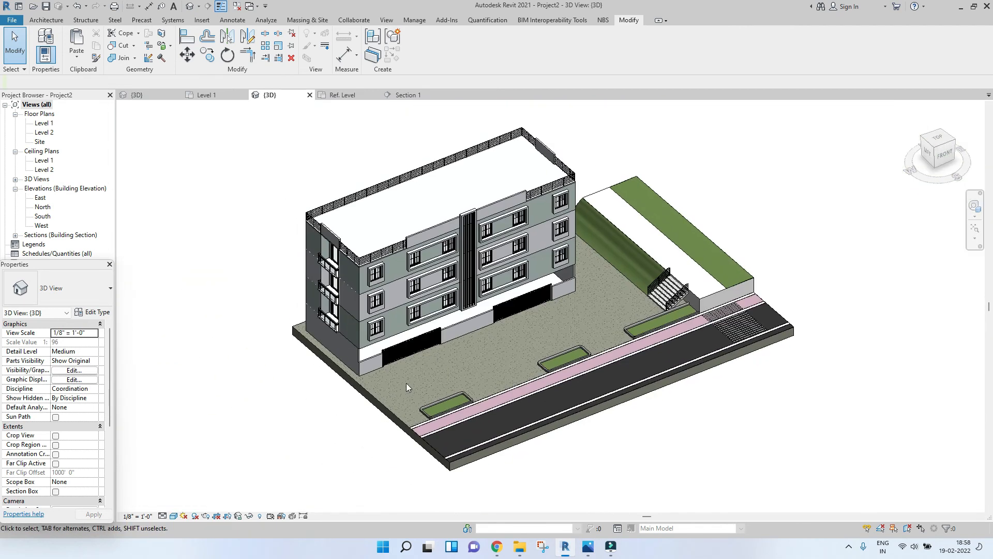
scroll(584, 303, "up", 2)
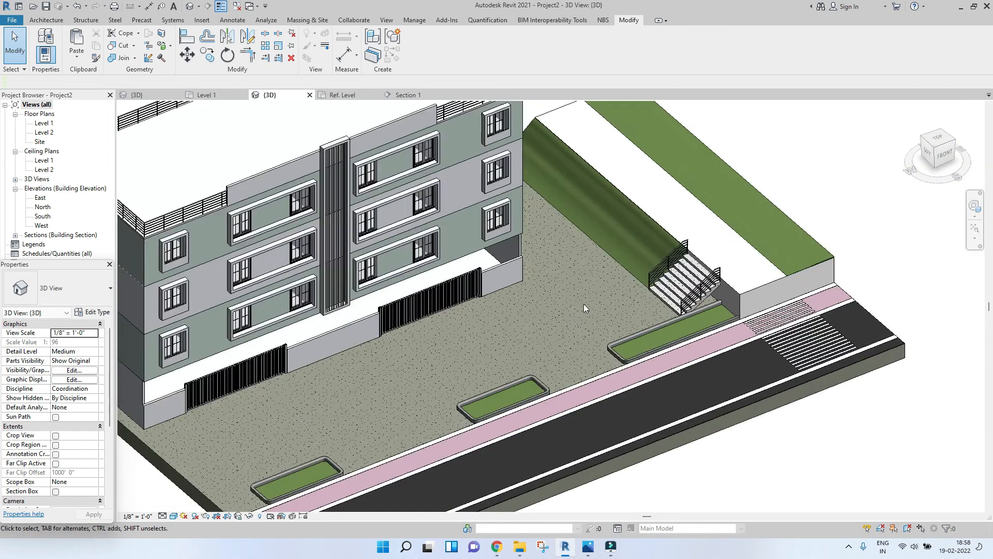
scroll(595, 321, "down", 4)
scroll(613, 346, "up", 5)
scroll(613, 346, "down", 5)
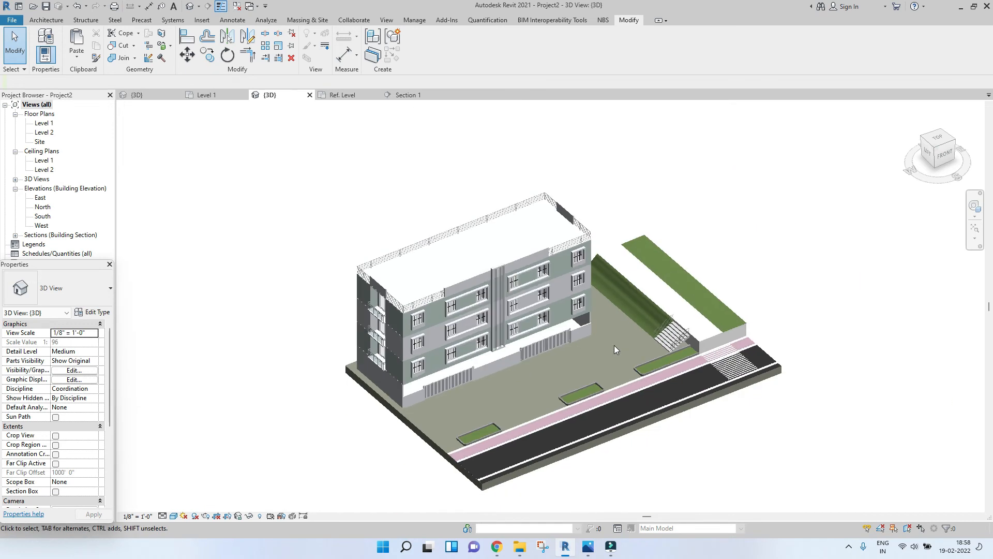
scroll(517, 377, "up", 4)
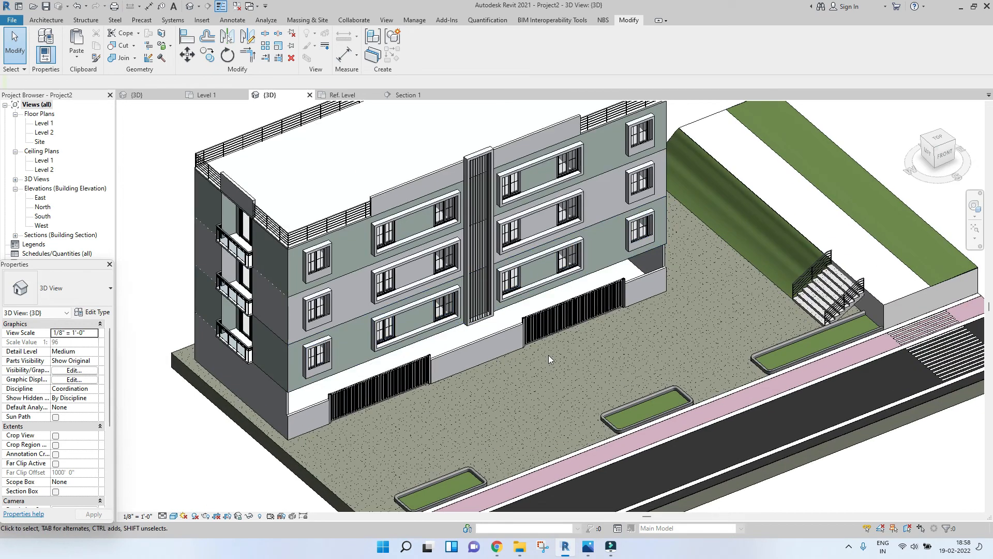
scroll(606, 341, "down", 3)
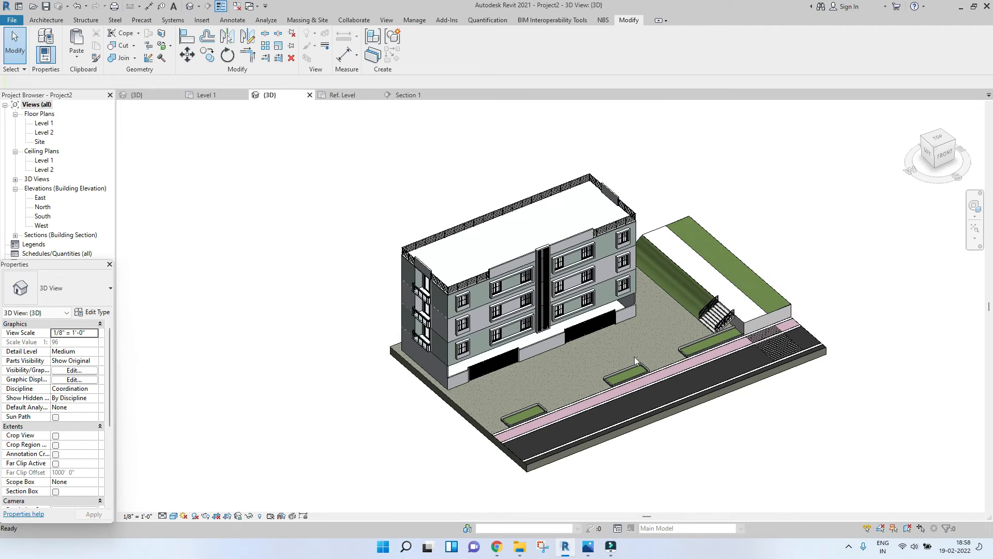
scroll(635, 356, "up", 4)
scroll(627, 307, "down", 4)
scroll(626, 306, "up", 4)
middle_click_drag(693, 286, 626, 326)
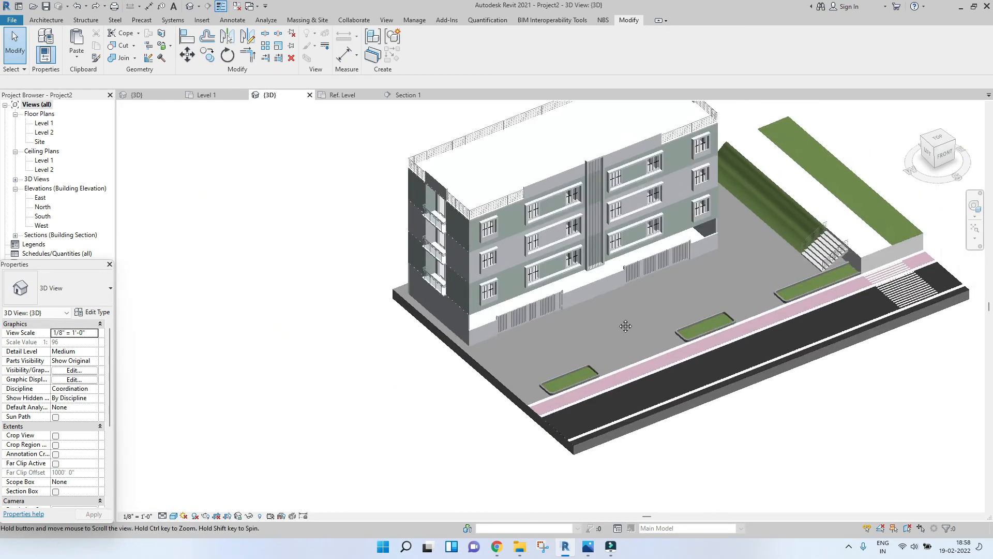
scroll(626, 326, "down", 4)
scroll(678, 287, "up", 4)
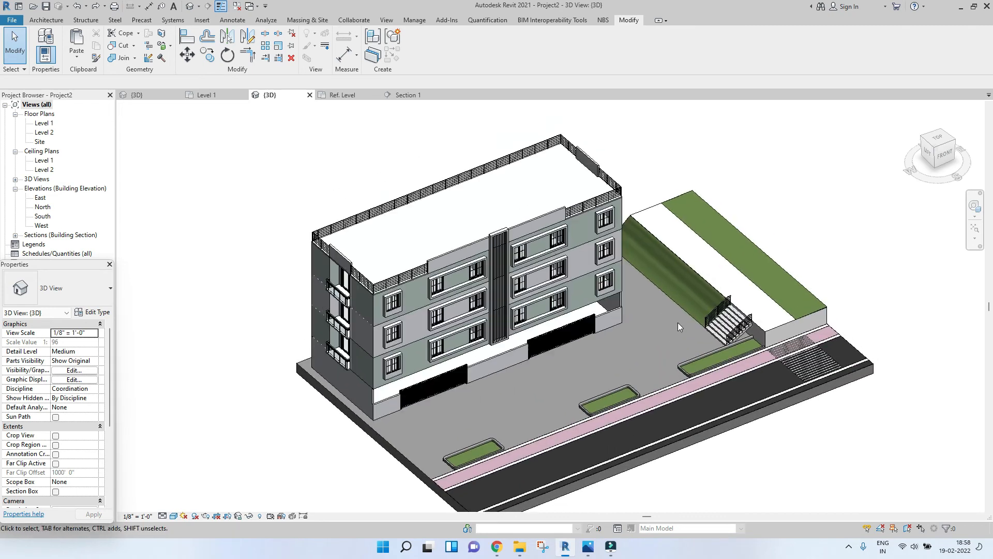
scroll(649, 331, "down", 3)
middle_click_drag(644, 330, 548, 351)
scroll(548, 350, "up", 3)
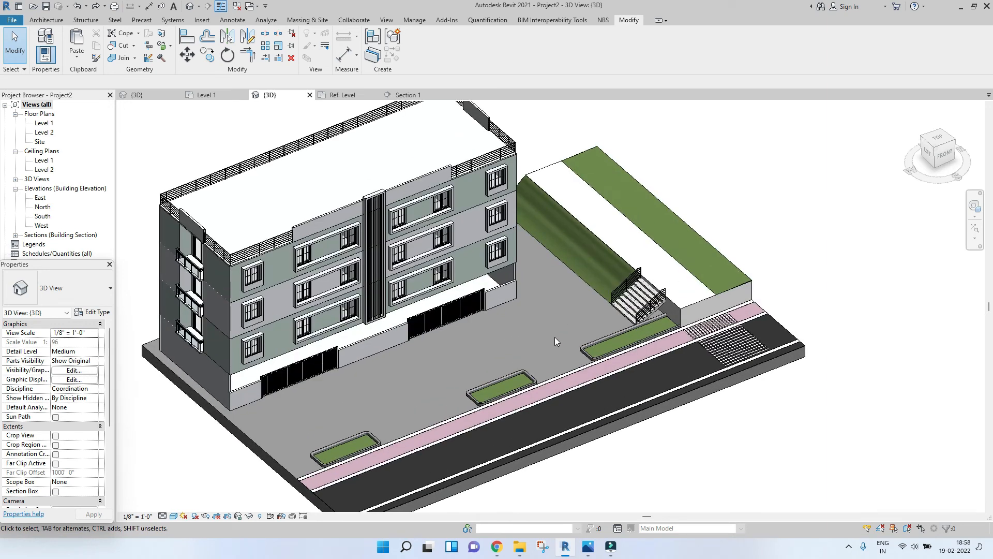
scroll(553, 328, "down", 3)
middle_click_drag(507, 343, 541, 330)
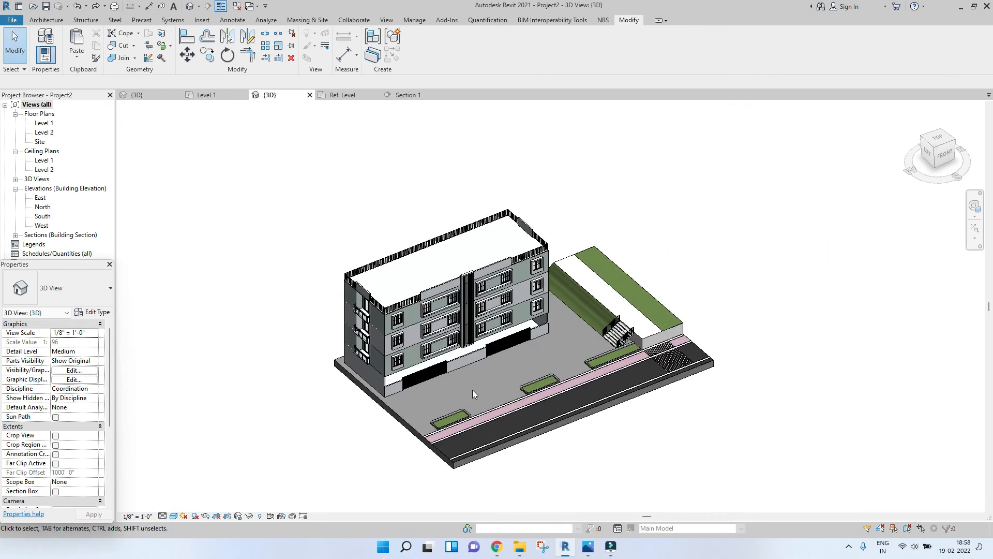
scroll(473, 390, "up", 3)
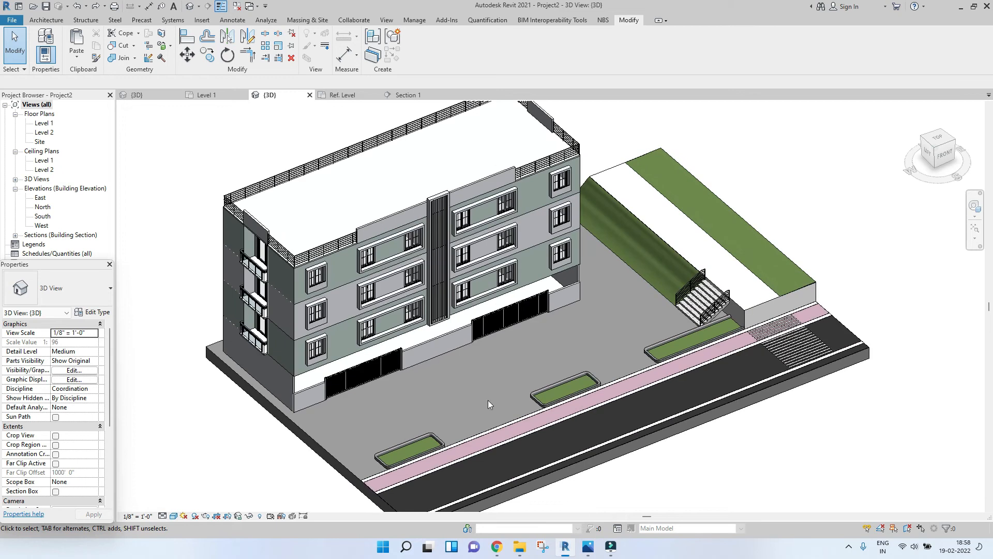
Step: Switch to the web browser and open breathingdezign.com in a new tab
left_click(520, 547)
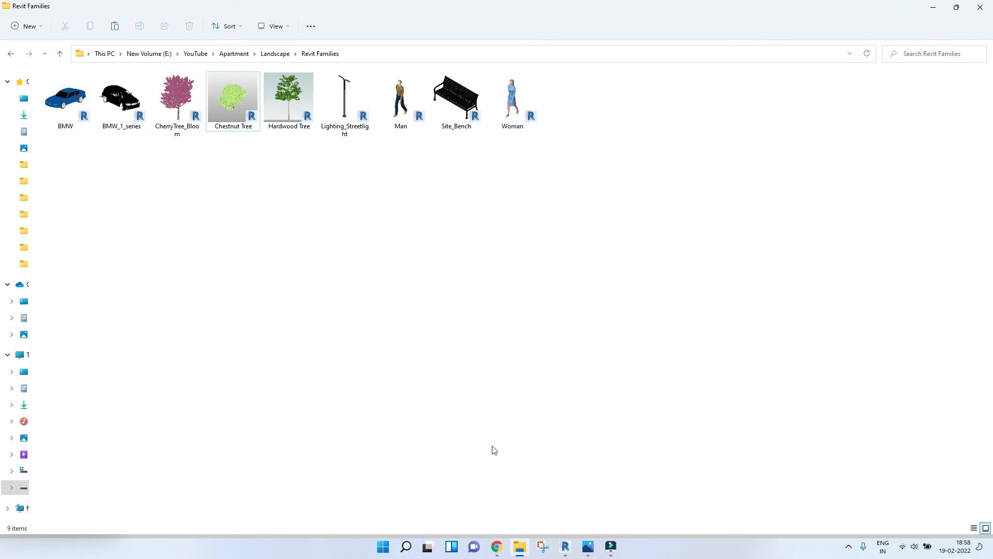
mouse_move(499, 553)
left_click(472, 499)
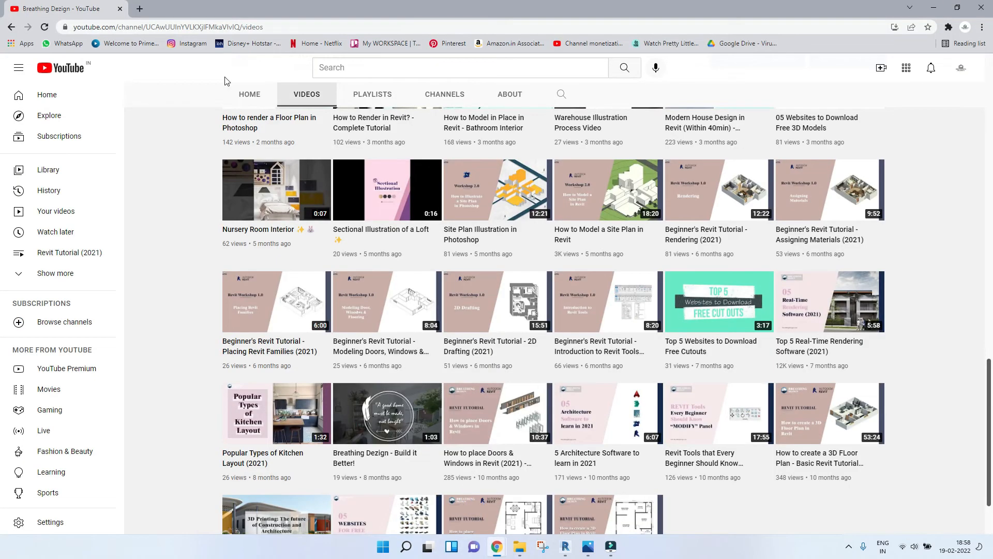
left_click(140, 10)
left_click(138, 25)
type("breathingdezign.com")
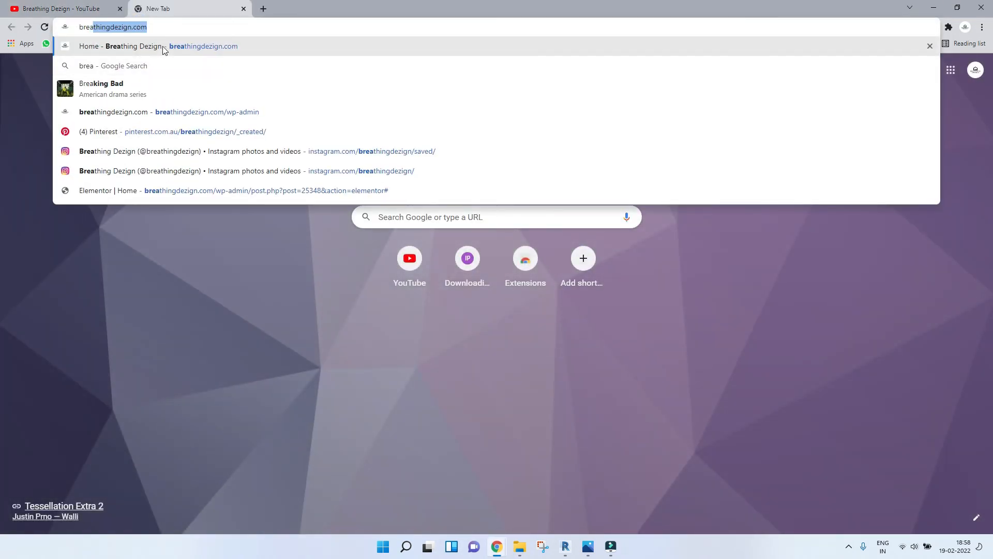
key("Return")
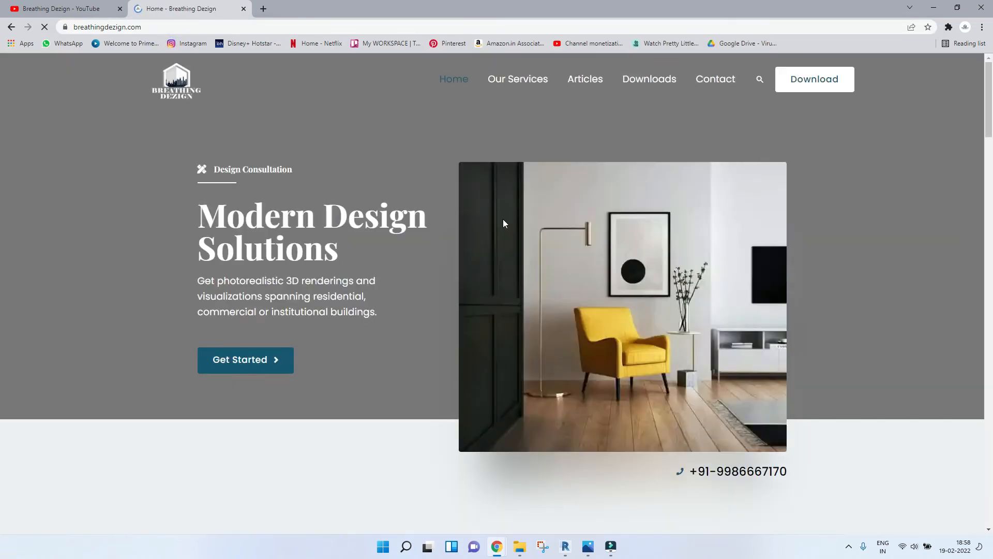
Step: Scroll through the website and its Download page of free models and families
scroll(628, 292, "down", 6)
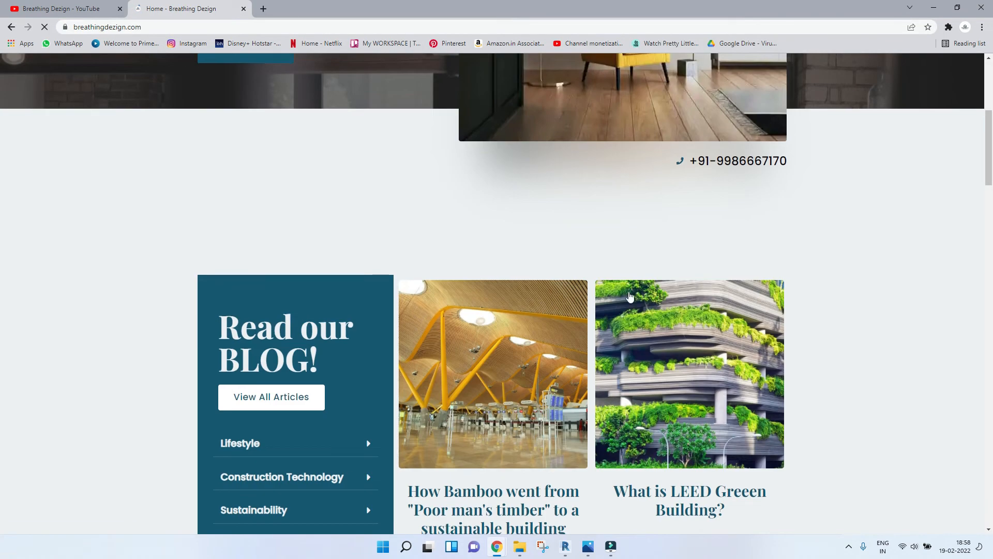
scroll(629, 291, "up", 1)
scroll(628, 291, "down", 6)
scroll(628, 289, "up", 11)
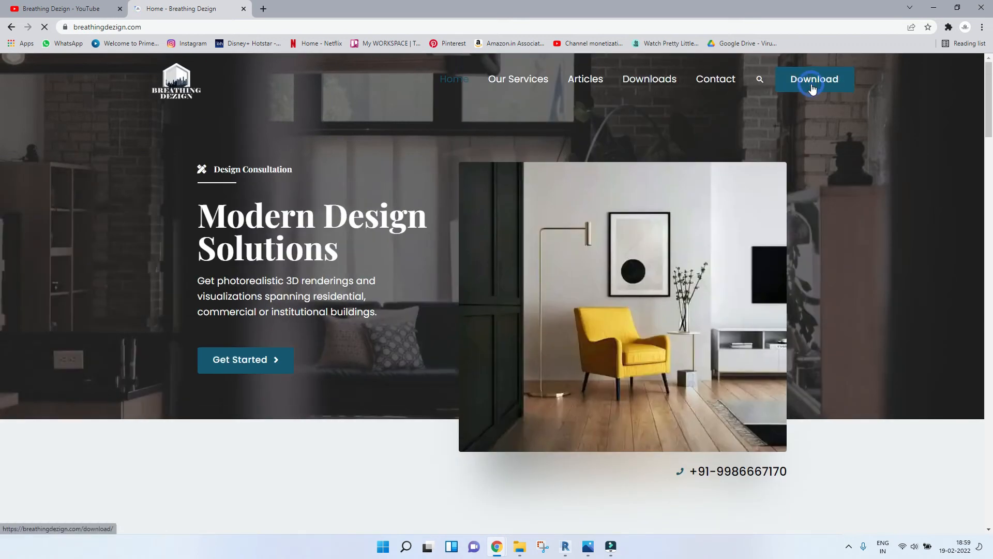
scroll(505, 361, "down", 10)
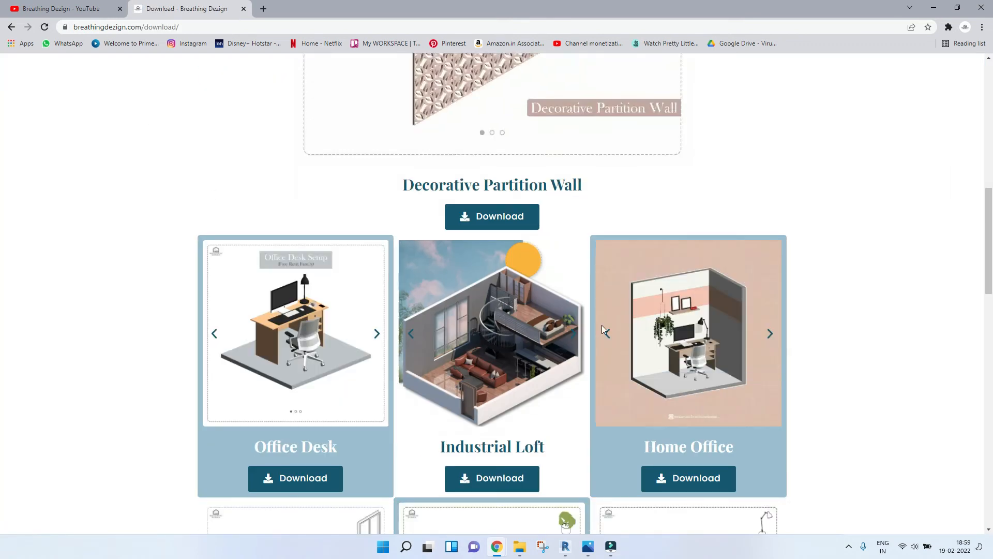
scroll(297, 355, "down", 4)
scroll(639, 400, "down", 5)
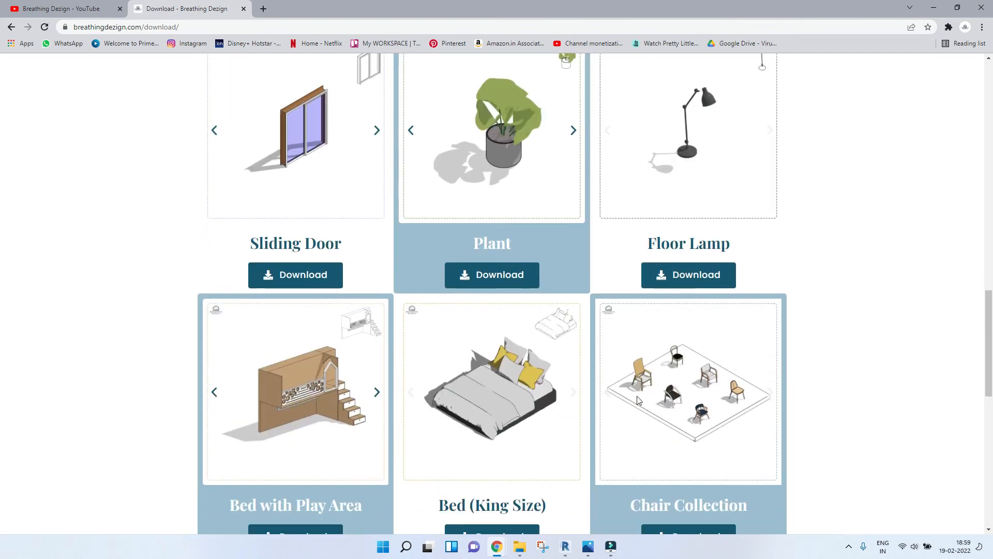
scroll(388, 441, "down", 9)
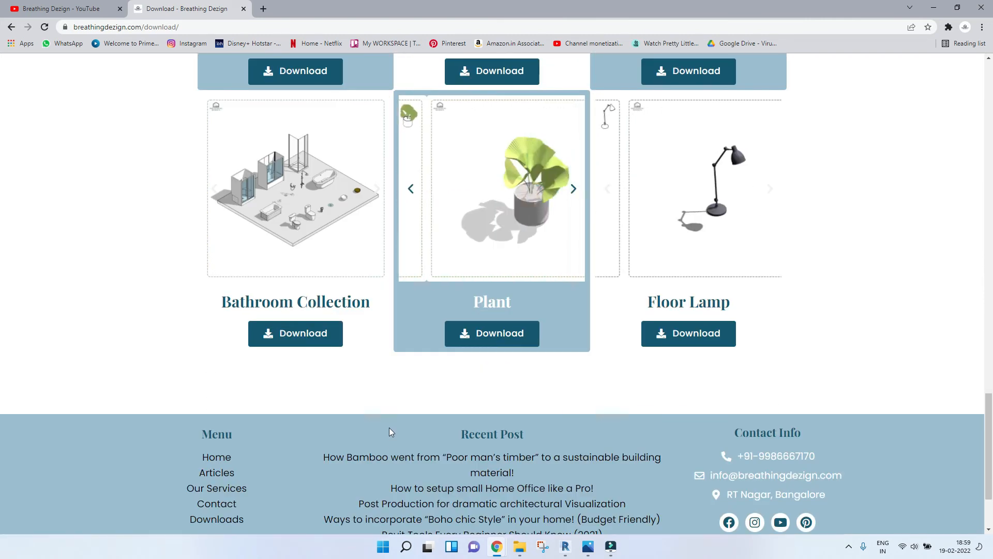
scroll(389, 427, "up", 6)
scroll(596, 299, "up", 12)
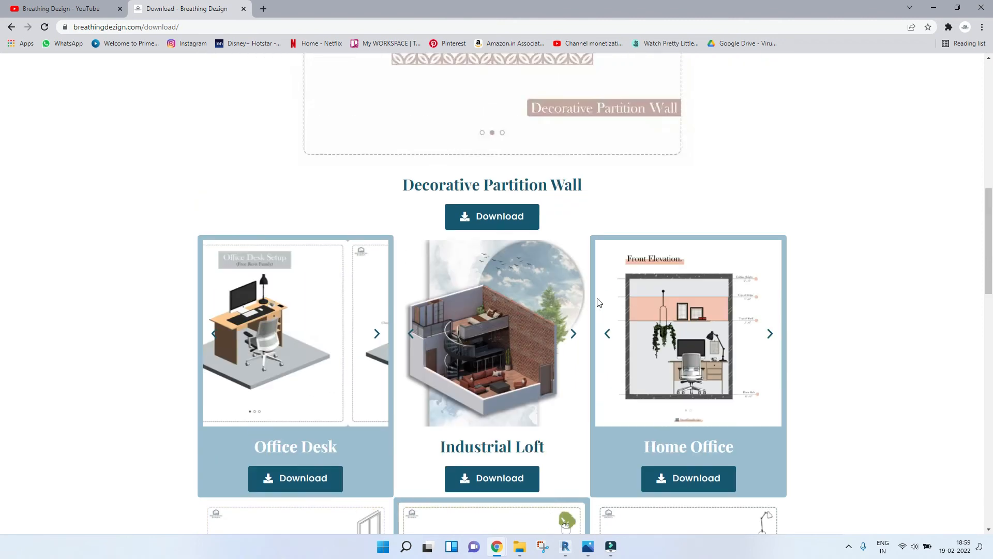
scroll(486, 435, "up", 4)
scroll(440, 448, "down", 4)
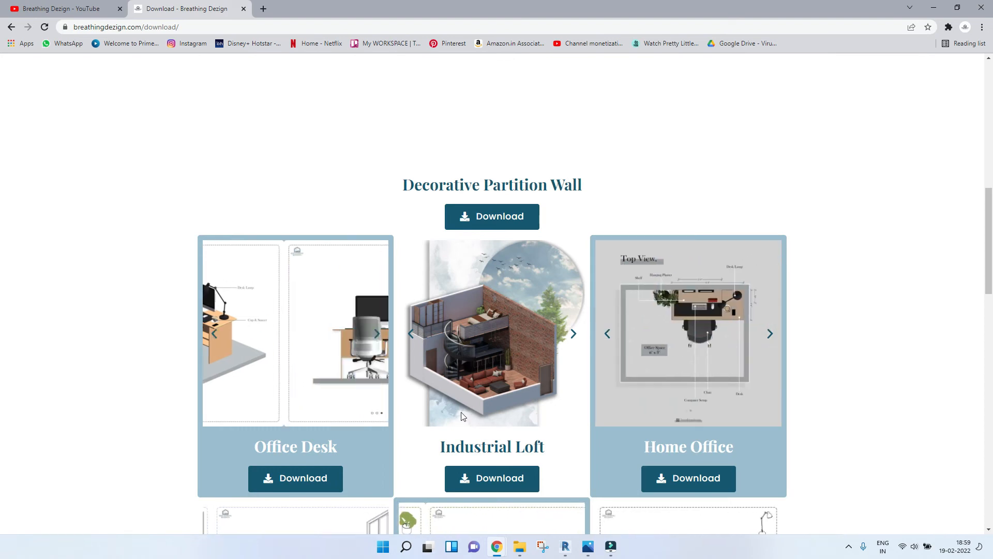
Step: Browse further along the Download page's model cards such as Office Desk, Industrial Loft and Home Office
scroll(468, 388, "down", 6)
scroll(451, 378, "up", 6)
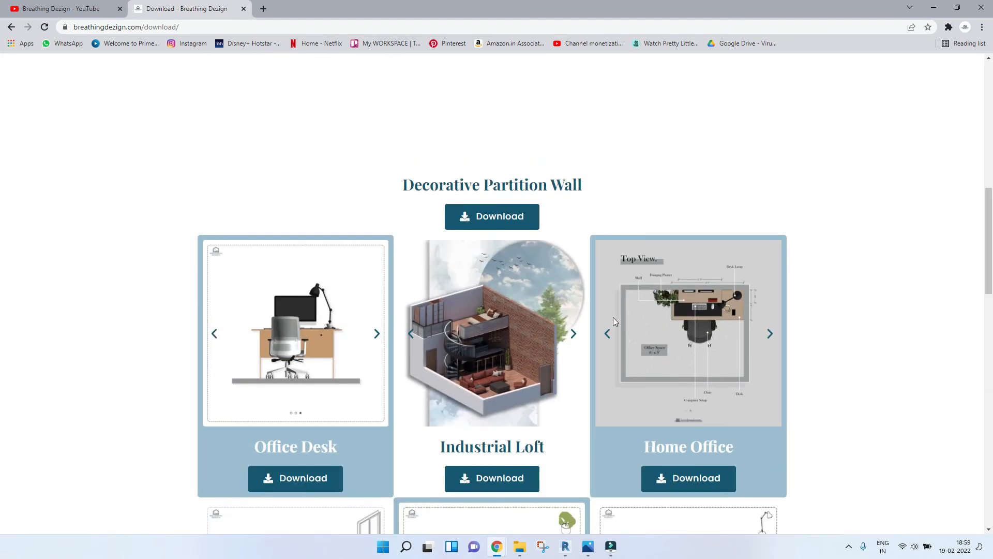
scroll(624, 223, "up", 5)
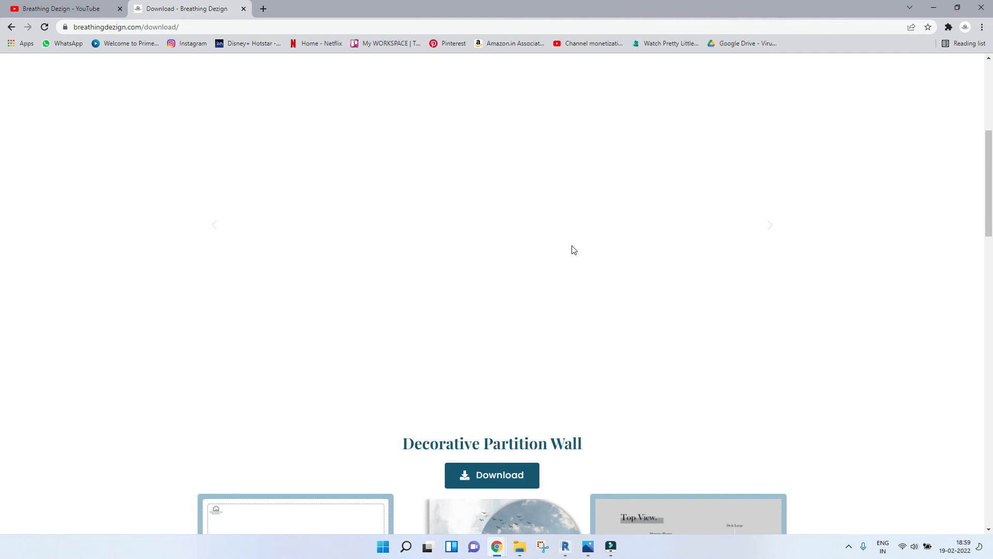
scroll(517, 352, "down", 6)
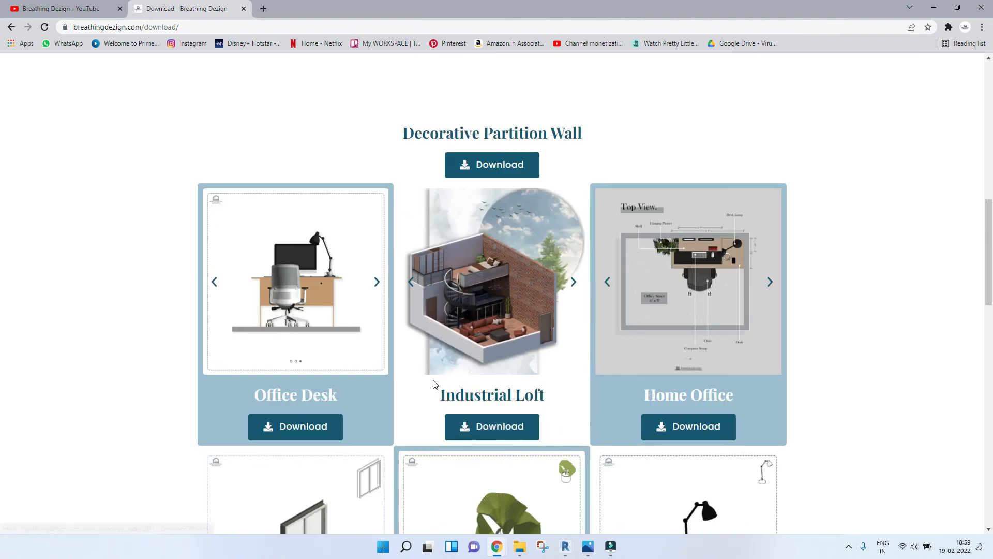
scroll(426, 383, "up", 5)
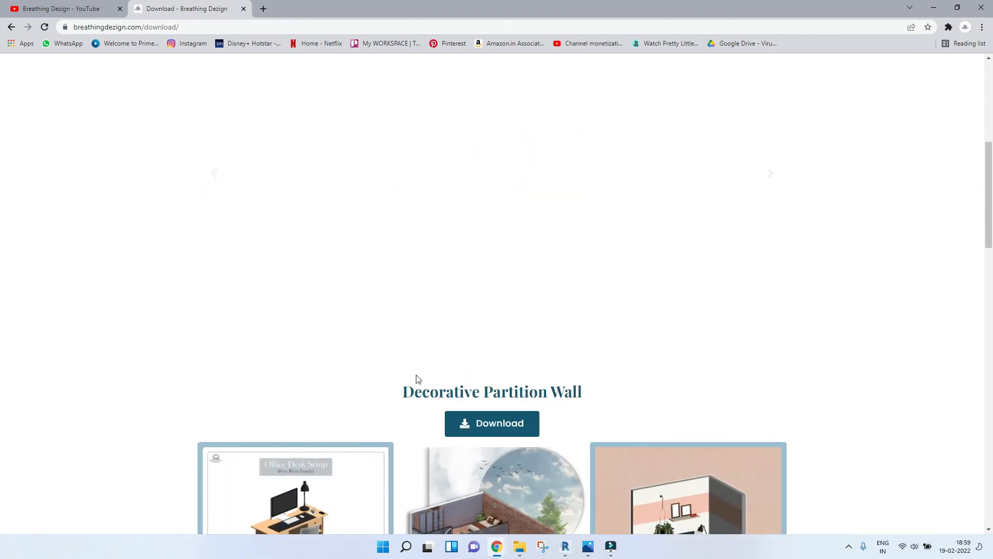
scroll(418, 379, "up", 6)
scroll(418, 379, "up", 1)
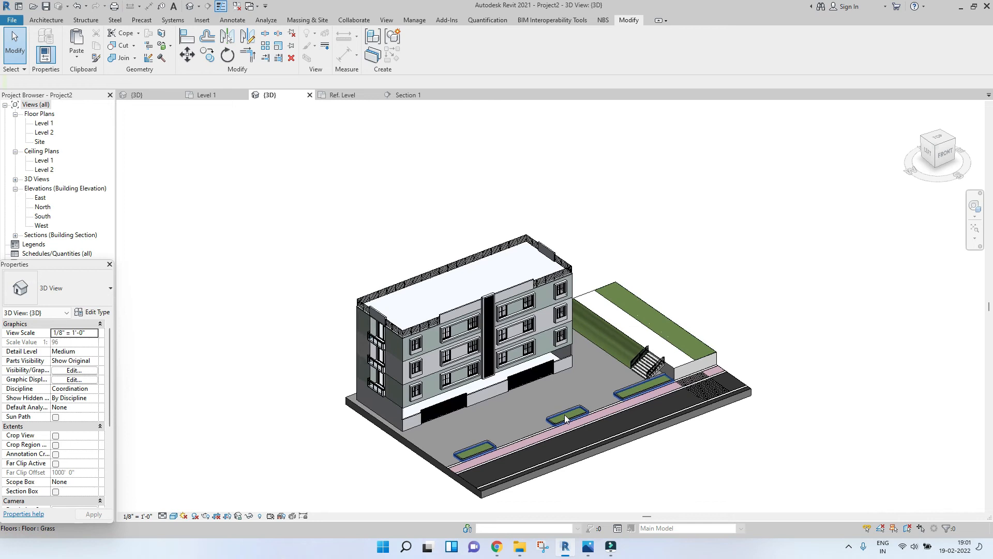
Step: Load the CherryTree_Bloom family from the Revit Families folder and place a cherry tree on the raised grass strip
scroll(564, 415, "up", 3)
scroll(565, 415, "down", 2)
middle_click_drag(564, 415, 580, 412)
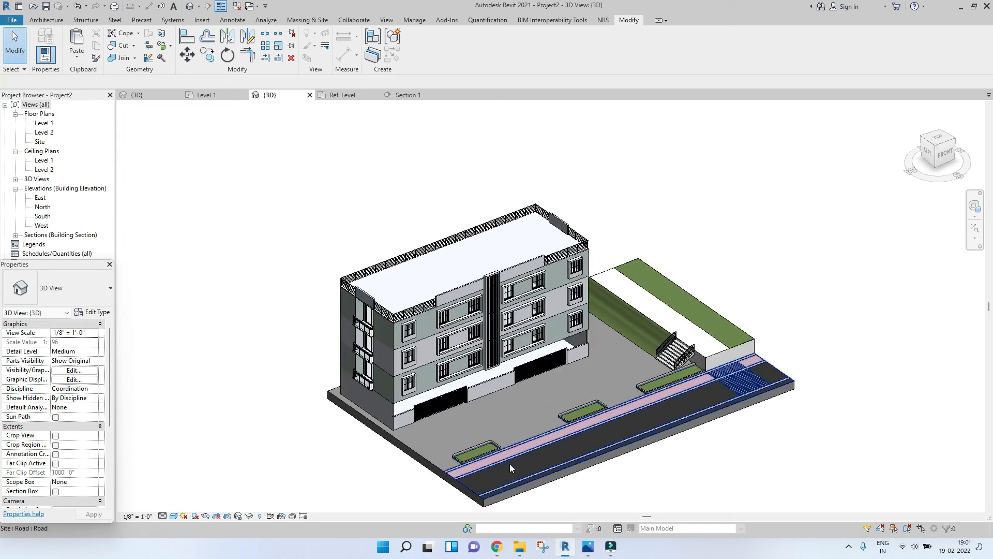
left_click(519, 547)
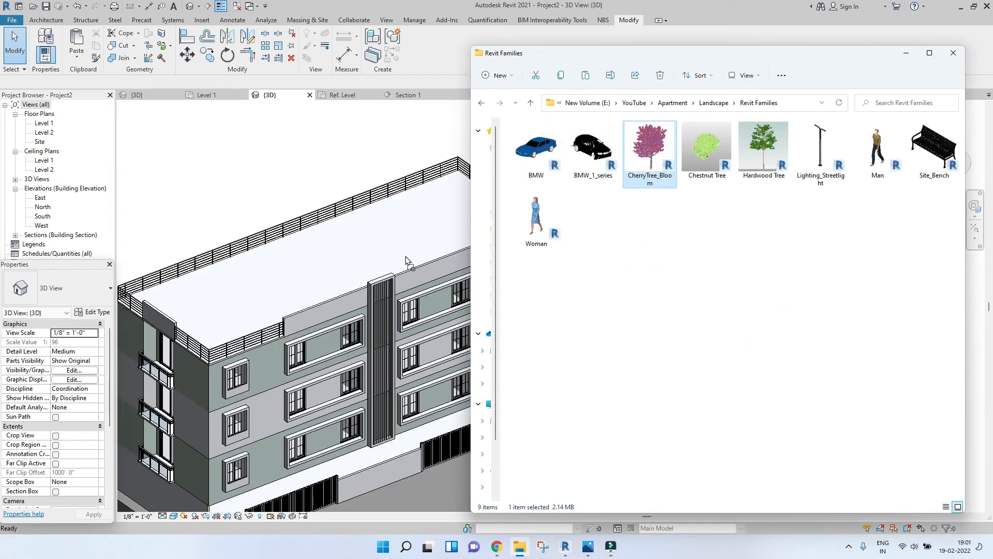
left_click_drag(406, 256, 406, 256)
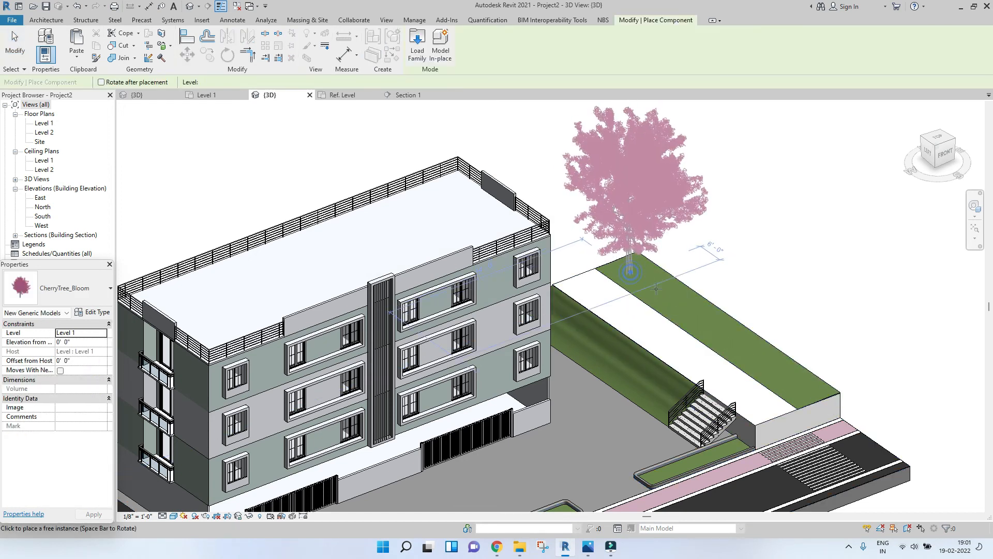
left_click(651, 258)
Step: Select the cherry tree, nudge it left in the front view, and set its elevation from level to 5' 6"
scroll(654, 244, "down", 3)
left_click(654, 244)
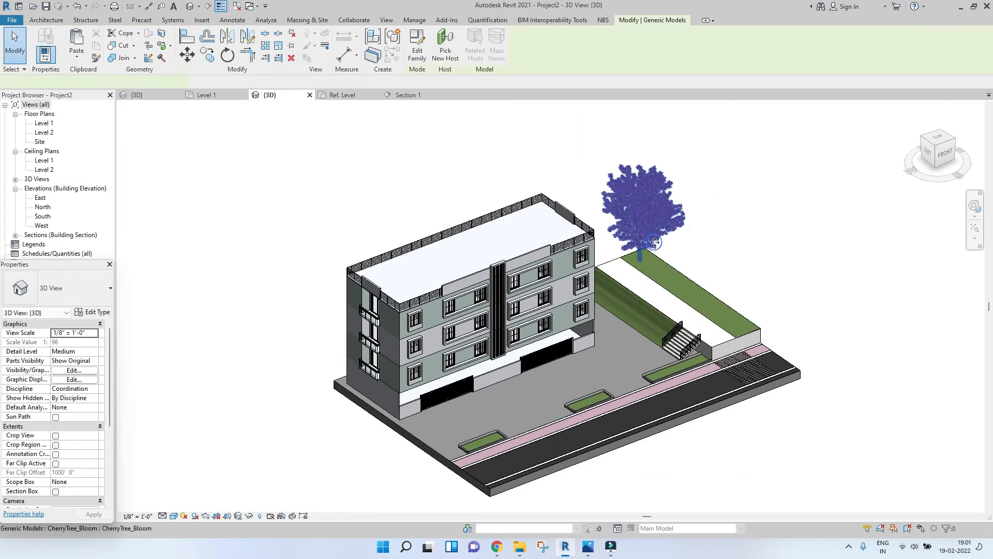
left_click(949, 157)
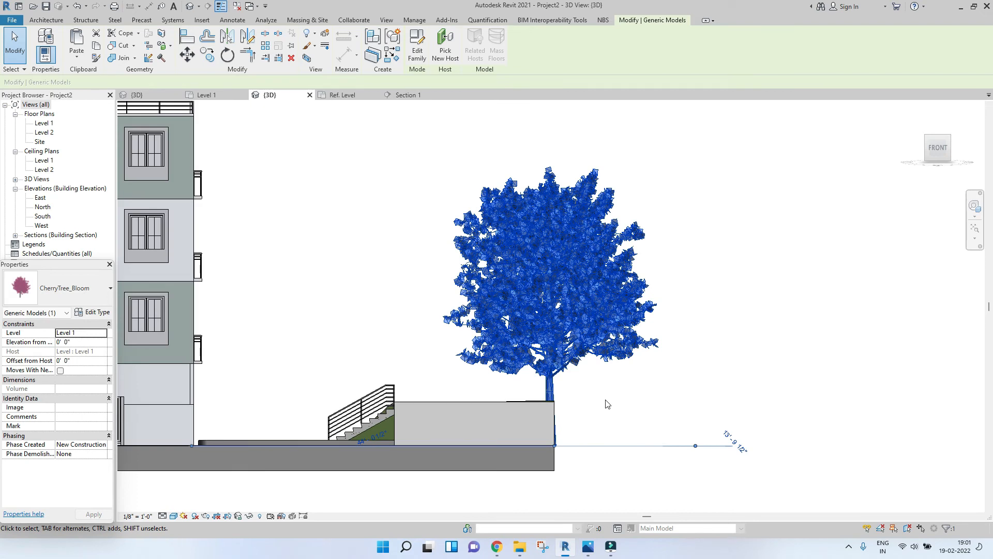
key("Left")
key("Left")
key("Left")
key("Left")
key("Left")
key("Left")
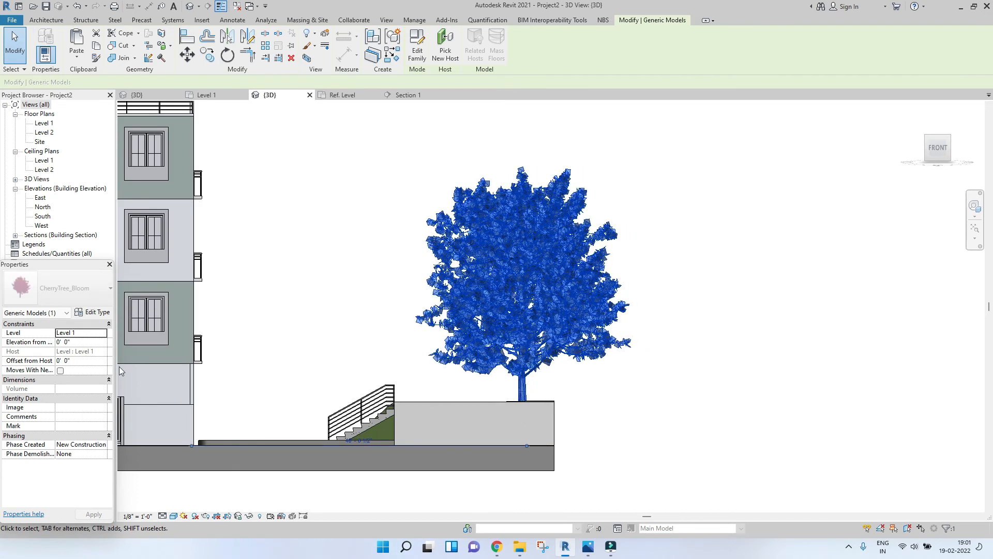
left_click(85, 335)
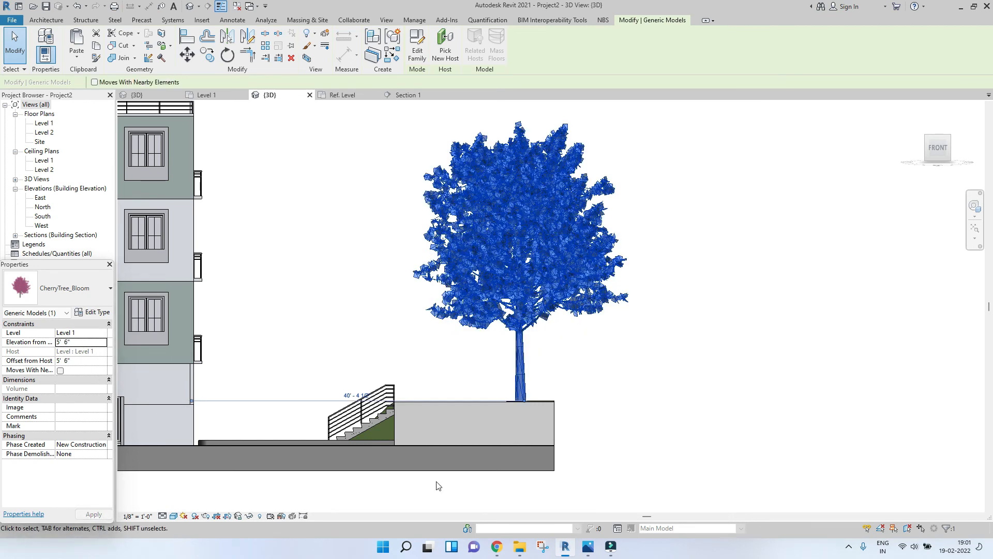
Step: Orbit and zoom around the model to inspect the cherry tree's position on the raised grass
middle_click_drag(523, 396, 578, 458, "shift")
scroll(549, 410, "up", 3)
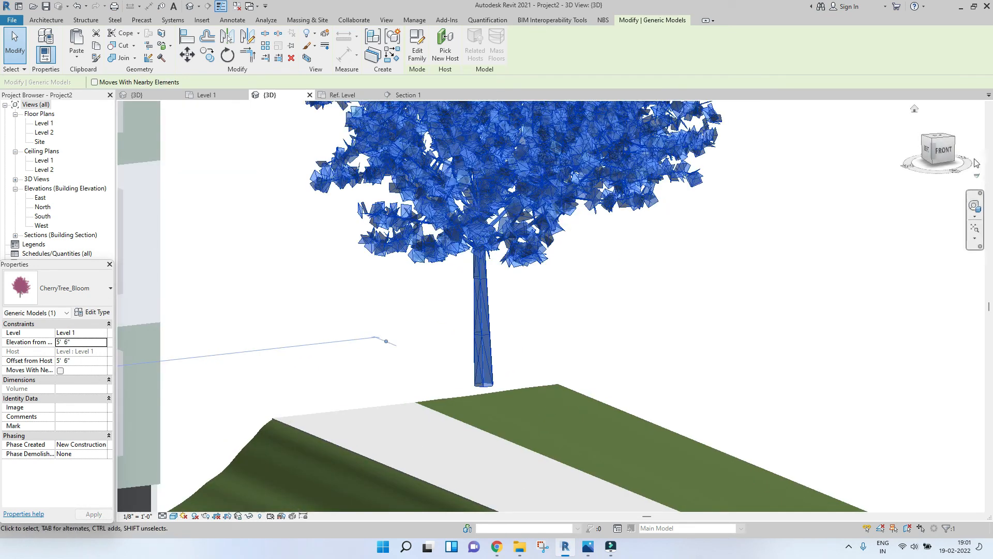
left_click(939, 139)
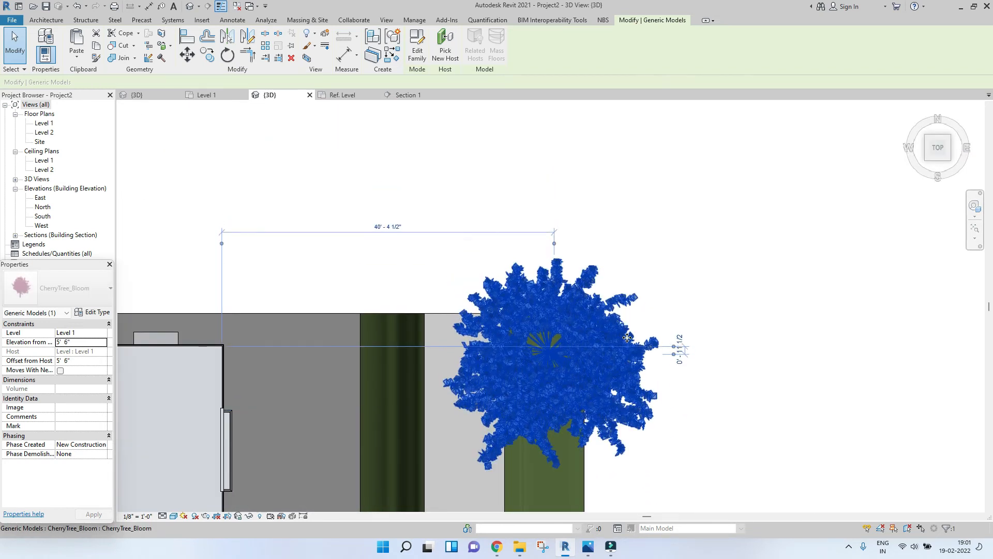
scroll(641, 394, "down", 5)
left_click(684, 407)
middle_click_drag(609, 463, 629, 202, "shift")
scroll(631, 321, "up", 4)
middle_click_drag(710, 395, 670, 352, "shift")
scroll(672, 348, "down", 4)
middle_click_drag(629, 432, 727, 470, "shift")
middle_click_drag(724, 421, 667, 389, "shift")
scroll(760, 437, "up", 3)
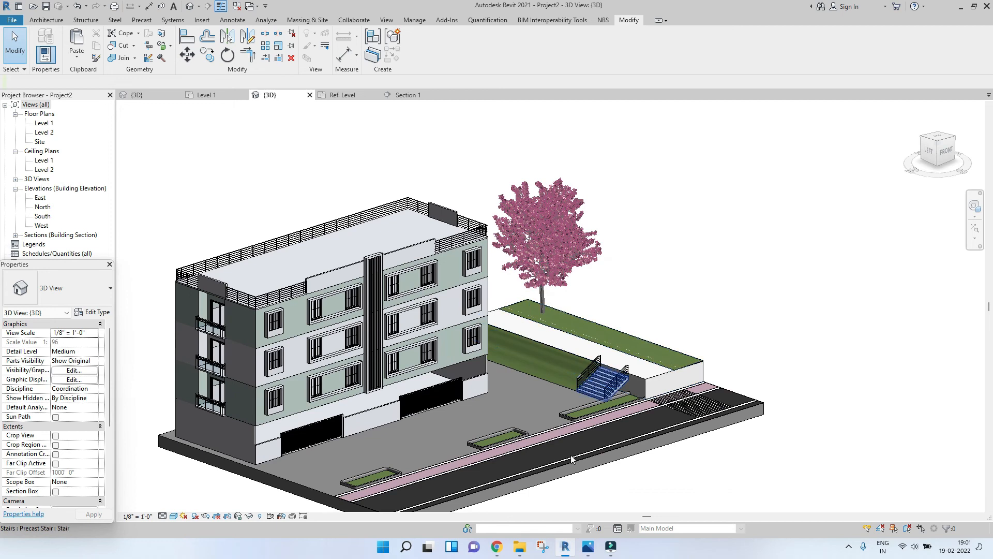
left_click(520, 547)
left_click(750, 150)
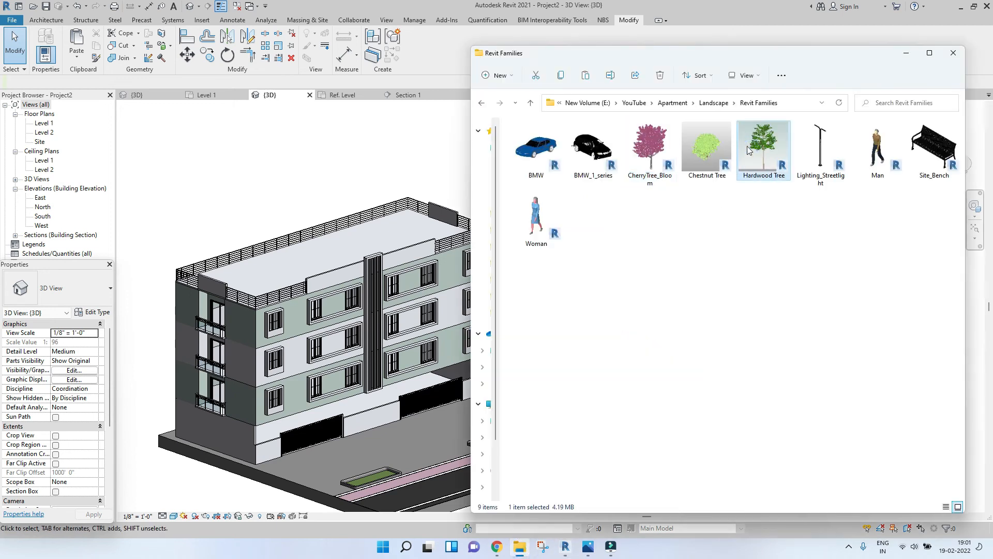
left_click_drag(348, 325, 349, 325)
Step: Place a Hardwood Tree component beside the cherry tree on the raised grass strip
key("m")
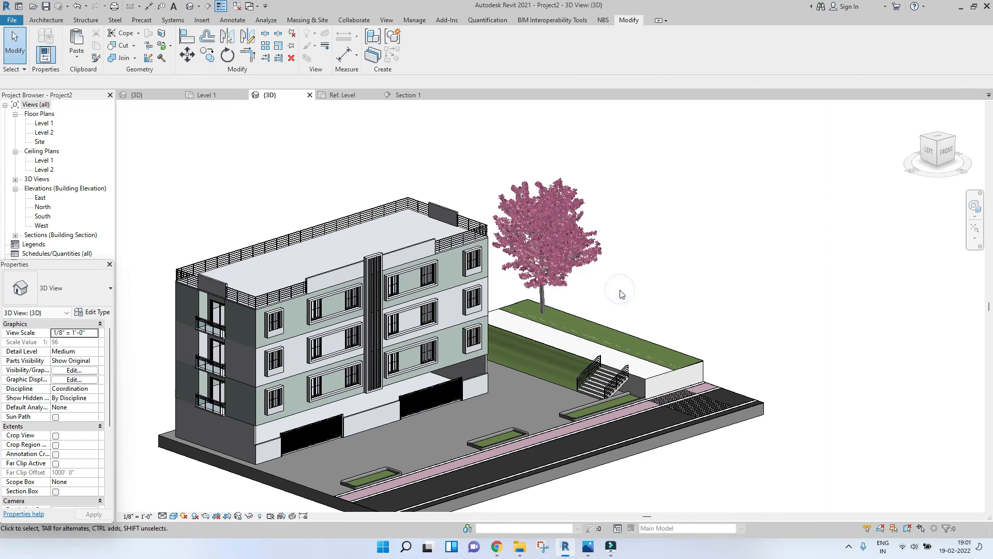
key("c")
key("m")
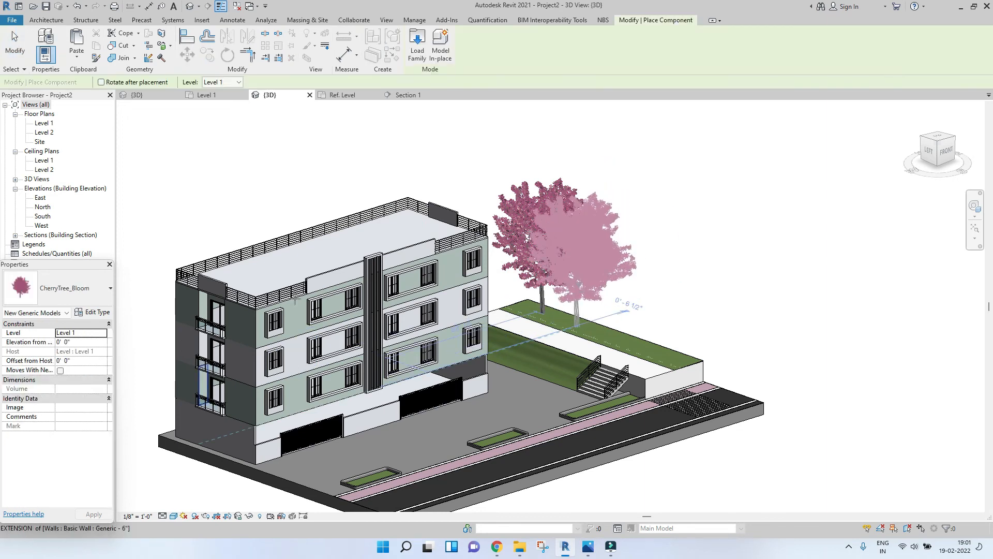
left_click(71, 290)
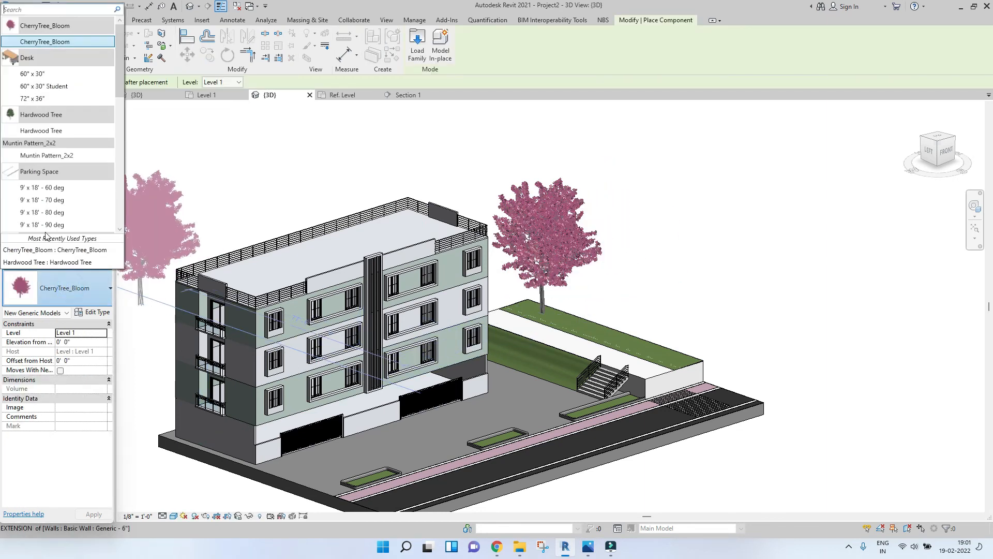
left_click(37, 131)
scroll(549, 324, "up", 4)
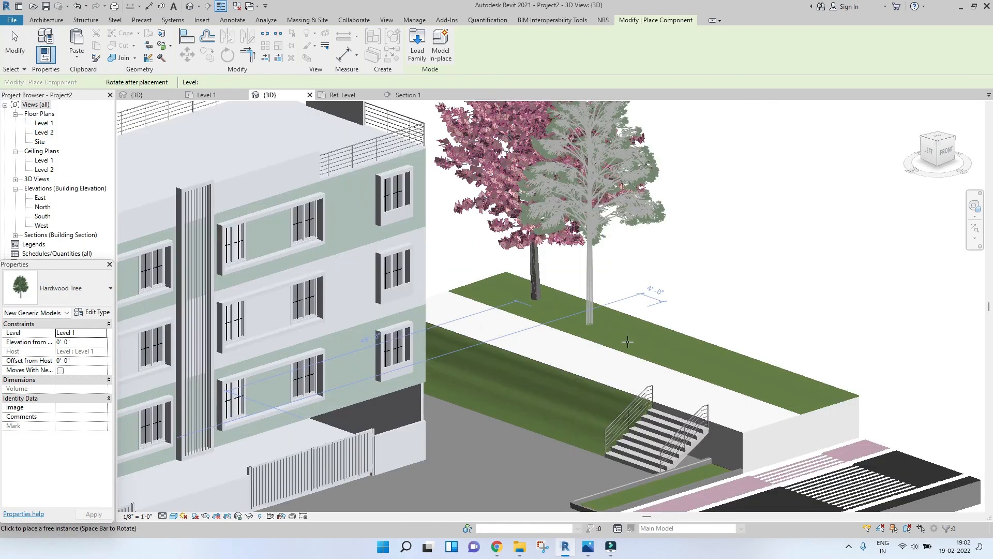
left_click(774, 396)
scroll(771, 397, "down", 3)
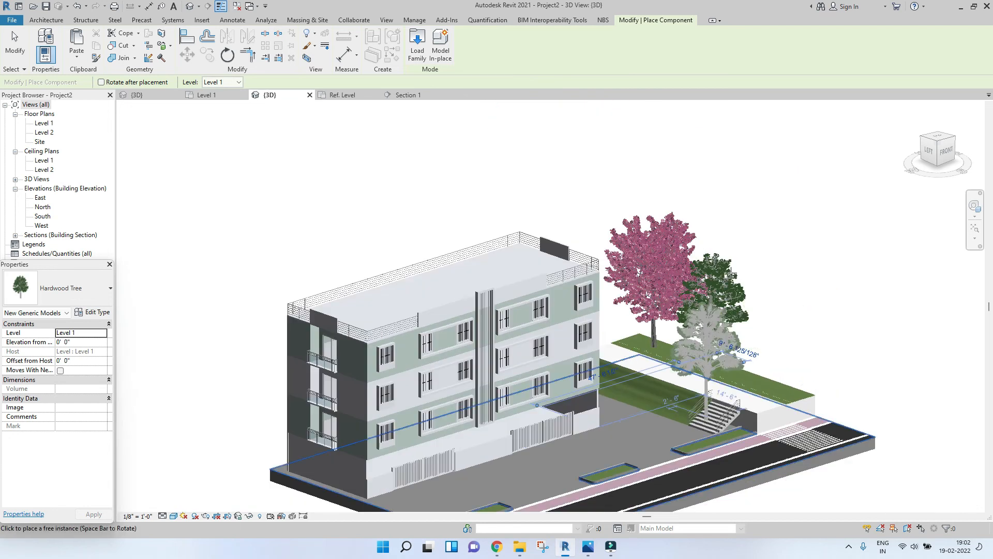
key("Escape")
Step: Select the hardwood tree, nudge it left in the front view, and set its elevation from level to 5' 6"
middle_click_drag(707, 395, 699, 288)
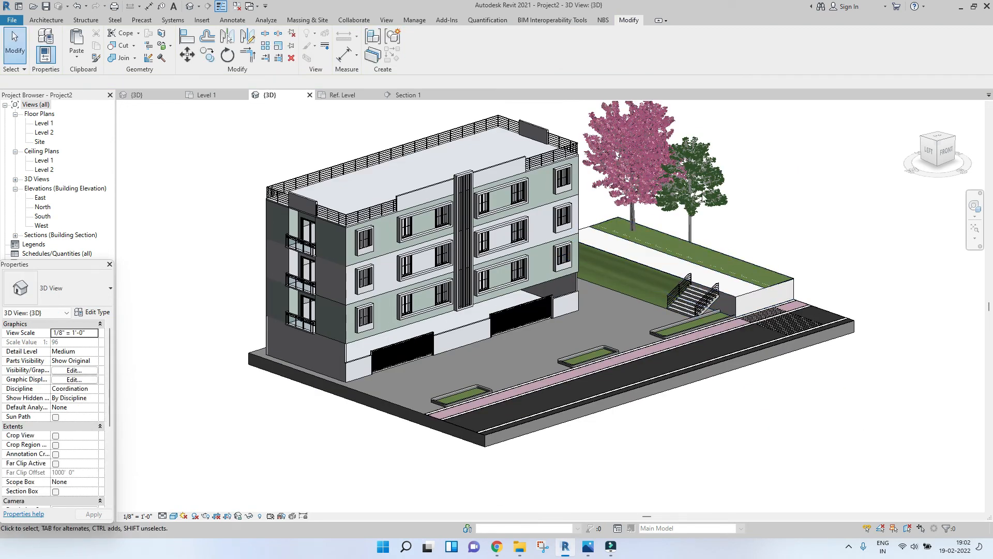
left_click(707, 192)
left_click(947, 155)
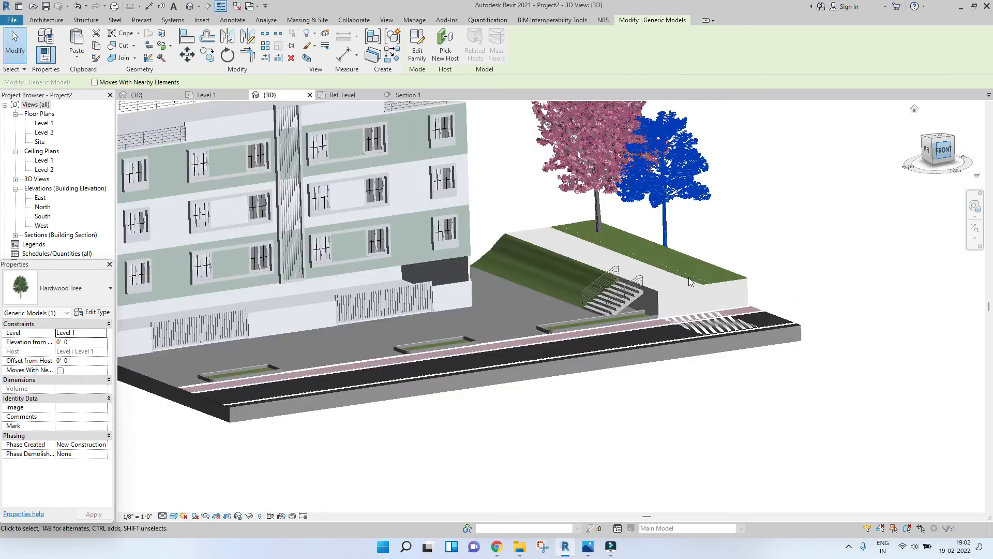
key("Left")
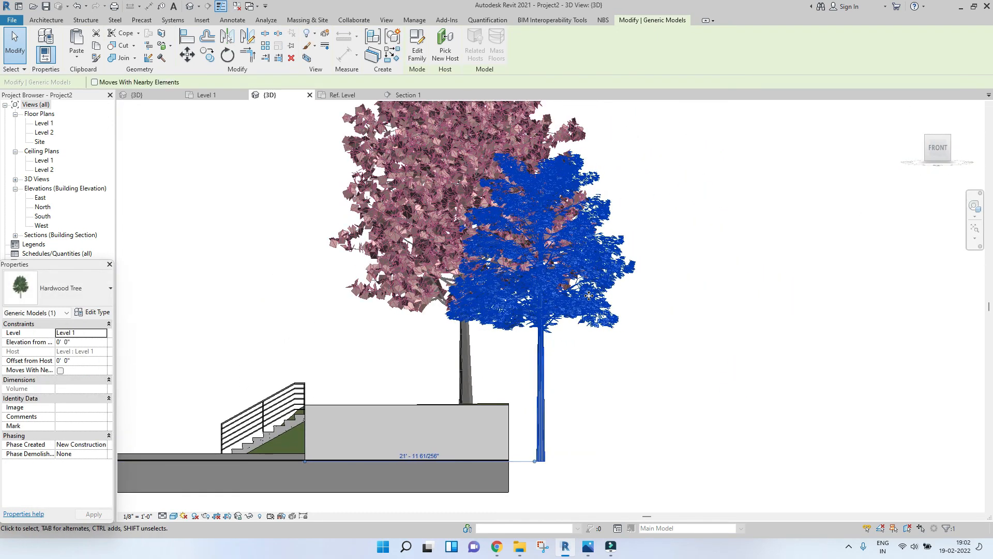
key("Left")
key("Left")
key("Left")
key("Left")
key("Left")
key("Left")
key("Left")
key("Left")
key("Left")
key("Left")
key("Left")
key("Left")
key("Left")
key("Left")
key("Left")
key("Left")
key("Left")
key("Left")
key("Left")
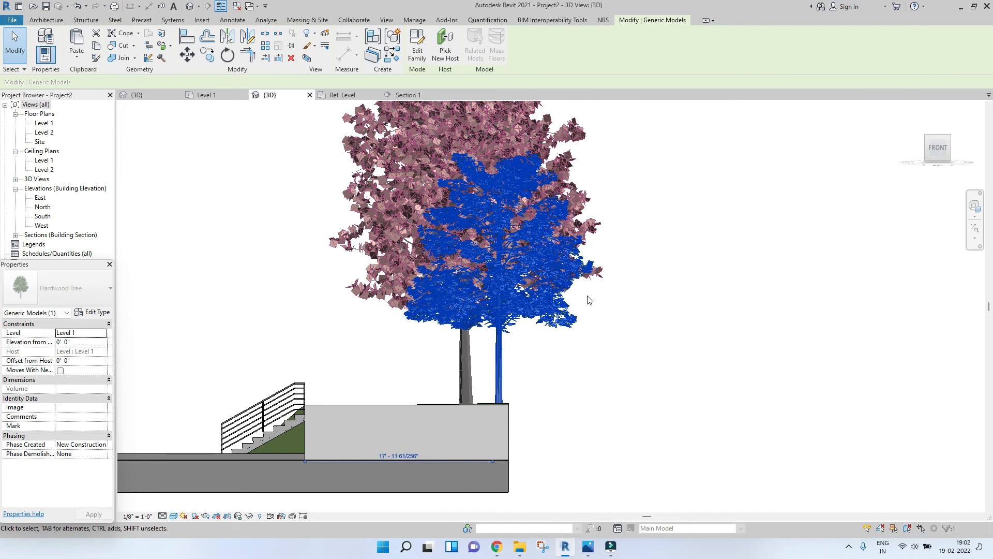
key("Left")
key("Left")
key("Left")
key("Left")
key("Left")
key("Left")
key("Left")
key("Left")
key("Left")
key("Left")
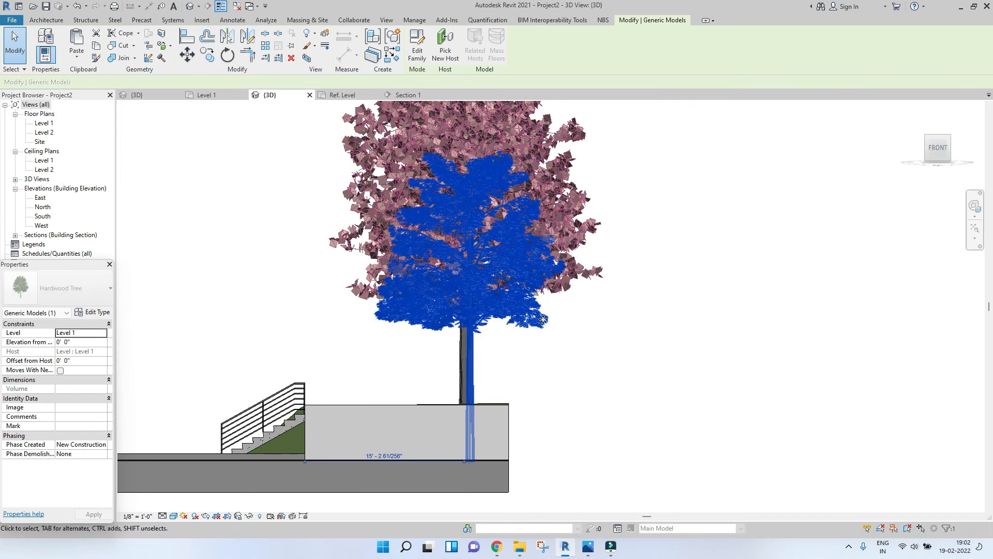
left_click(89, 342)
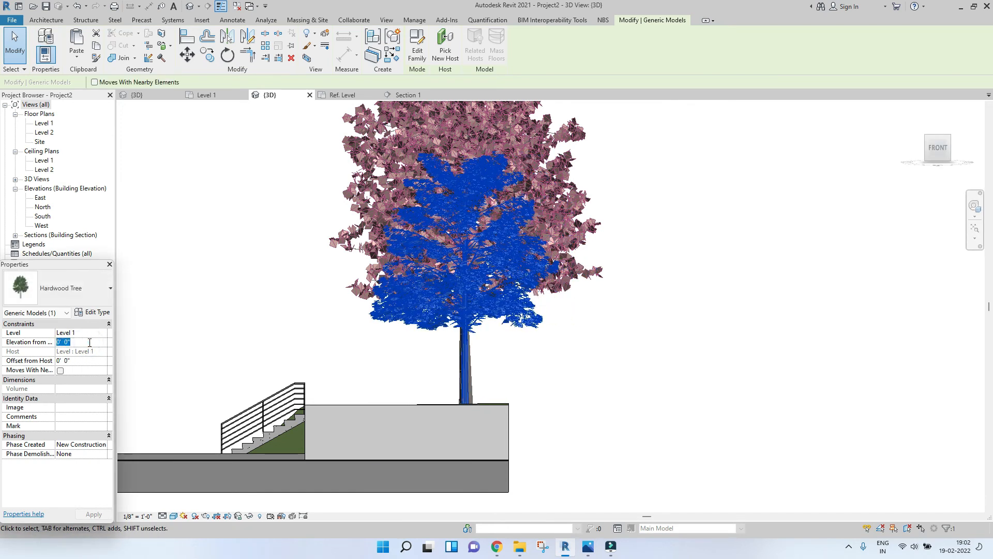
left_click(95, 515)
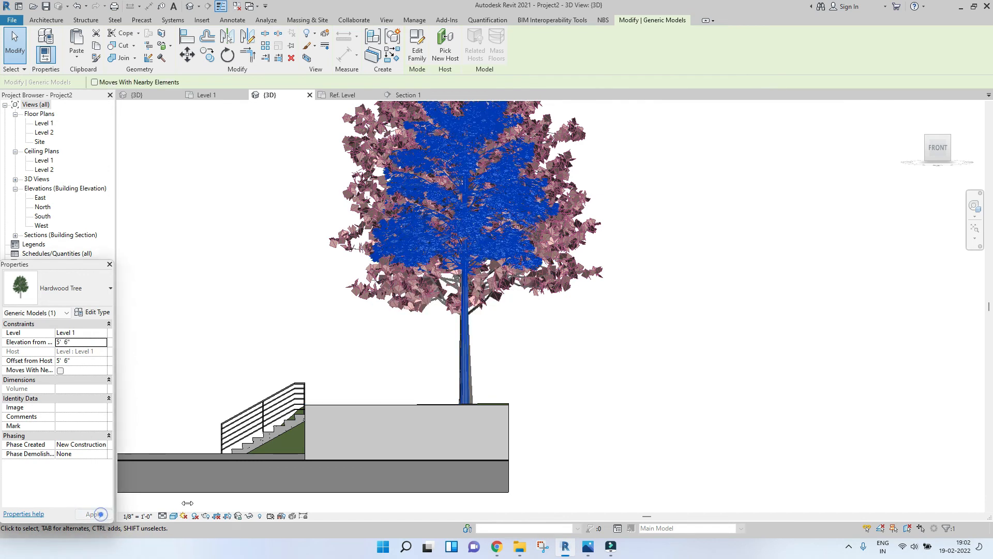
Step: Orbit around the trees and open the Level 1 floor plan to view the site layout
left_click(671, 350)
middle_click_drag(391, 361, 446, 420, "shift")
scroll(446, 420, "down", 3)
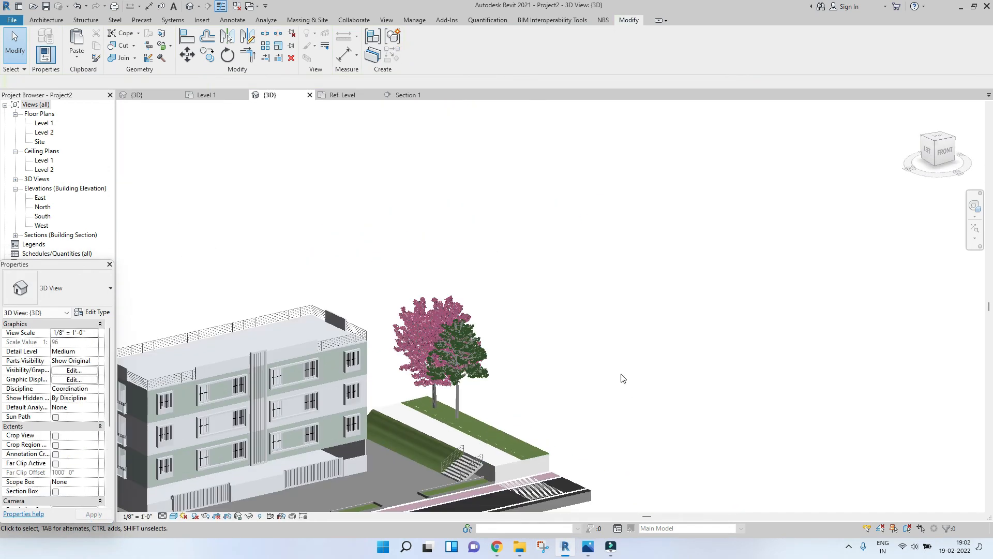
middle_click_drag(623, 376, 673, 298)
scroll(673, 298, "down", 1)
left_click(568, 301)
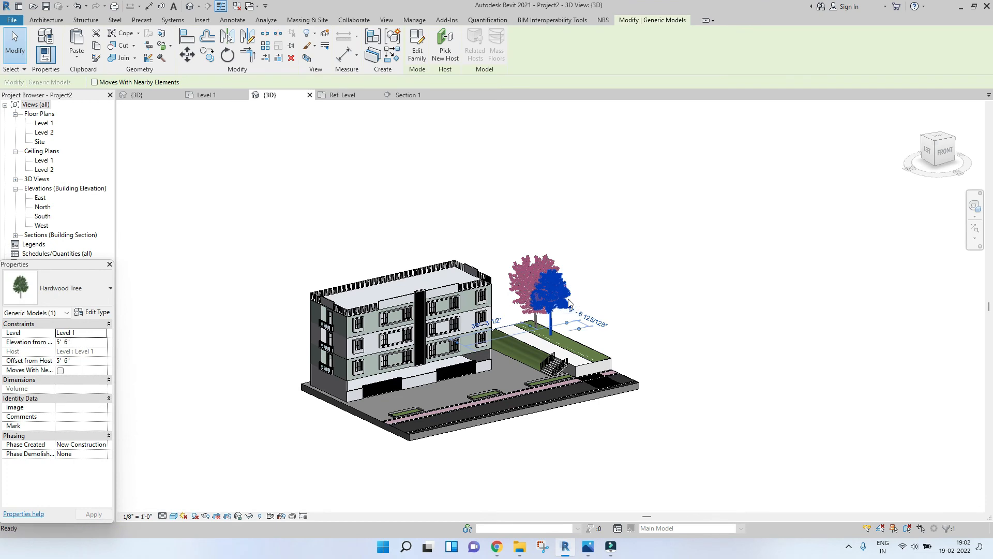
scroll(406, 404, "up", 5)
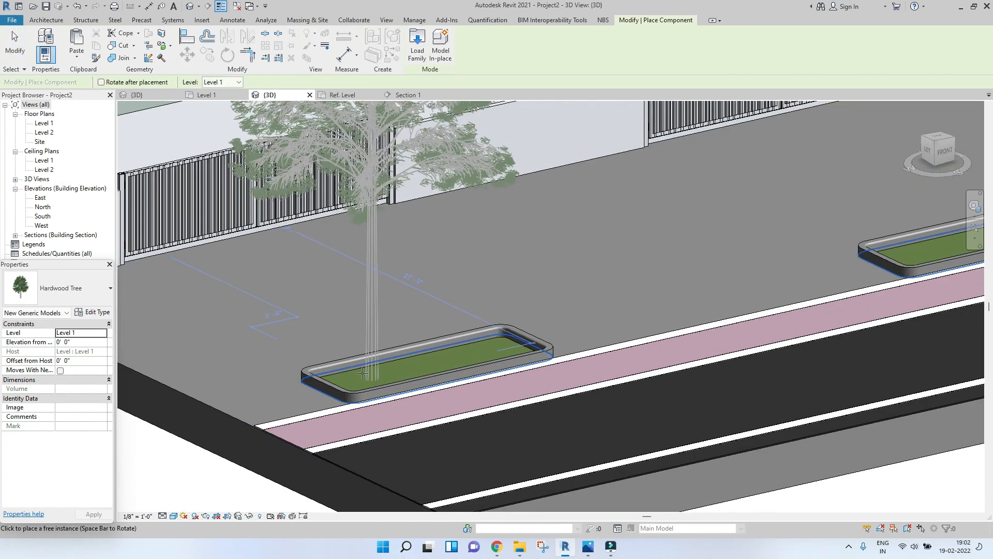
left_click(207, 95)
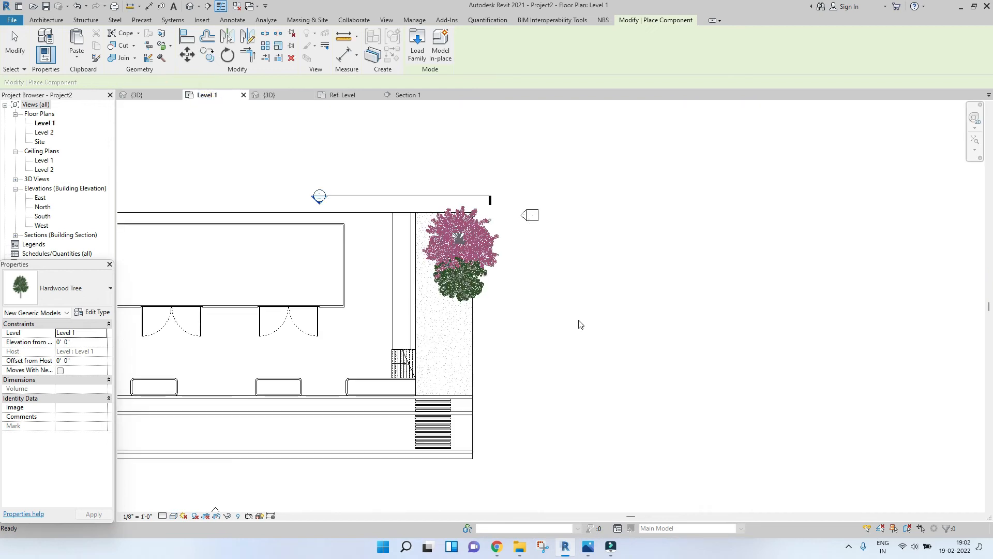
scroll(557, 302, "down", 2)
middle_click_drag(481, 270, 660, 292)
key("Escape")
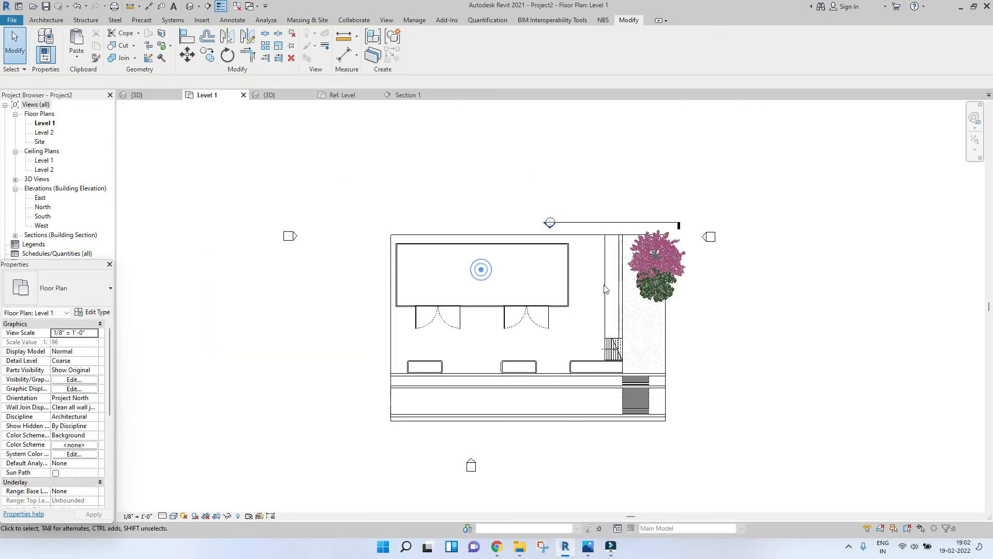
Step: Create a similar Hardwood Tree and place it in a sidewalk planter in the Level 1 plan
left_click(653, 290)
key("c")
key("s")
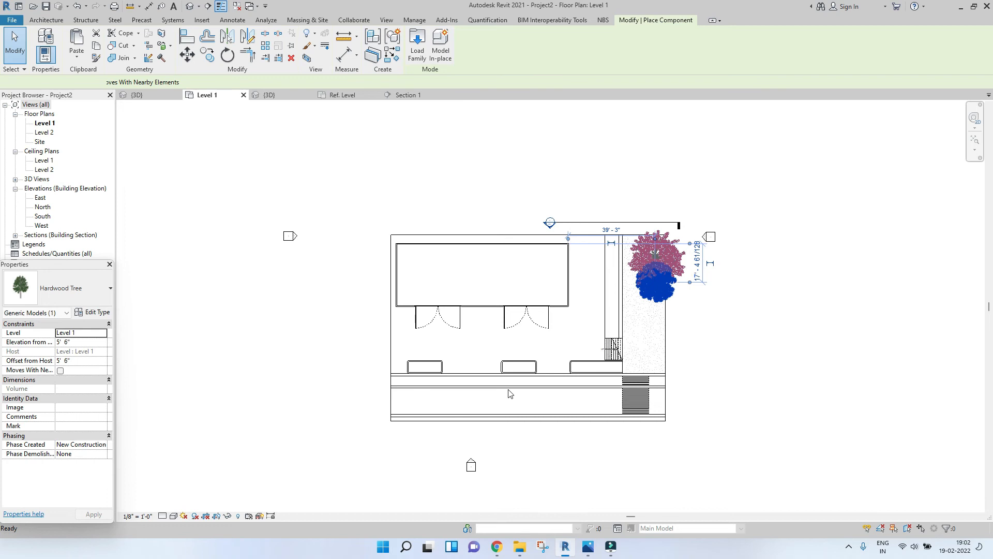
scroll(510, 393, "up", 5)
left_click(264, 326)
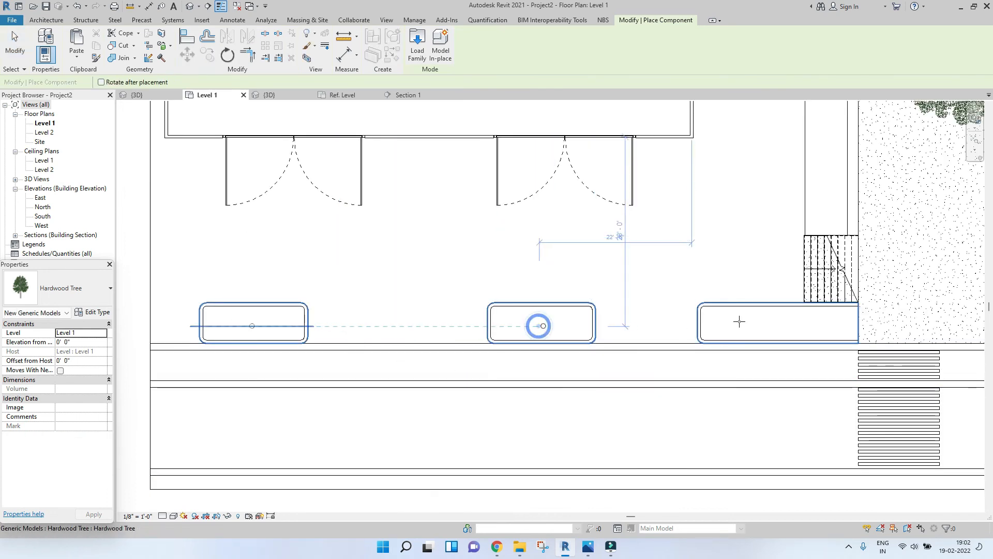
Step: Exit tree placement and orbit around the site in the 3D view to review the planted trees
key("Escape")
key("Escape")
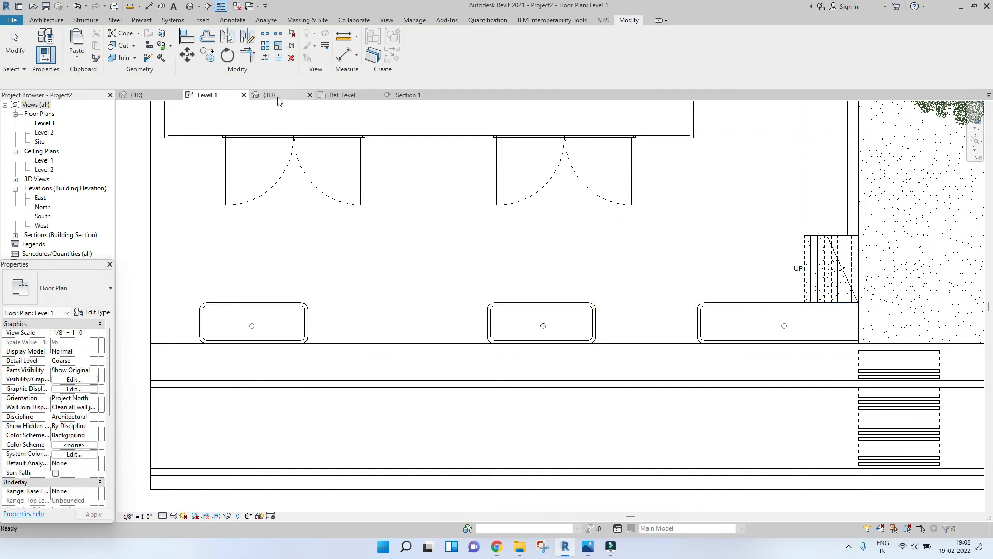
left_click(269, 95)
scroll(534, 319, "down", 8)
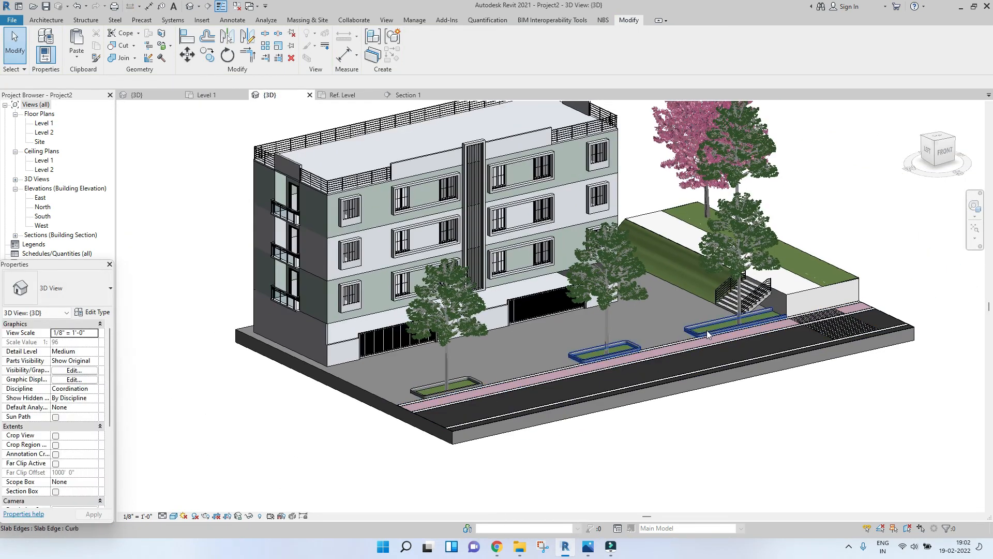
scroll(724, 324, "up", 2)
scroll(743, 322, "down", 5)
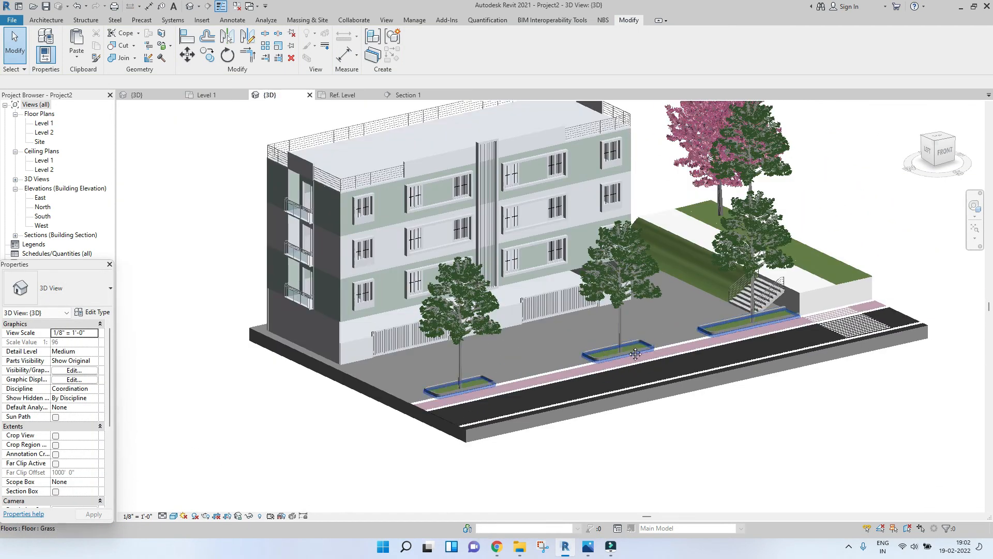
middle_click_drag(725, 367, 698, 373, "shift")
middle_click_drag(567, 376, 594, 380, "shift")
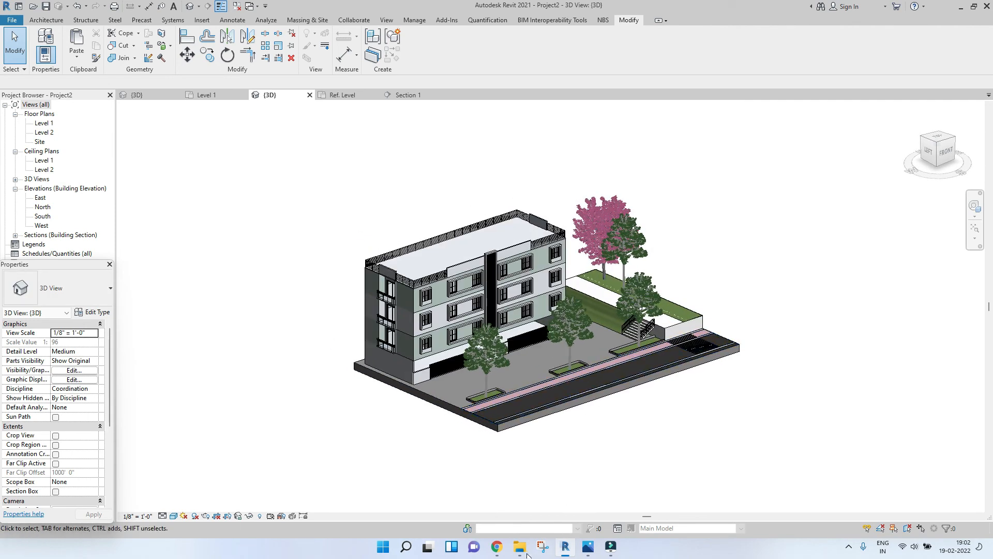
Step: Bring in the BMW_1_series family from the downloaded folder and place the black car on the road near the front planter
left_click(526, 554)
left_click(617, 286)
left_click_drag(588, 168, 335, 258)
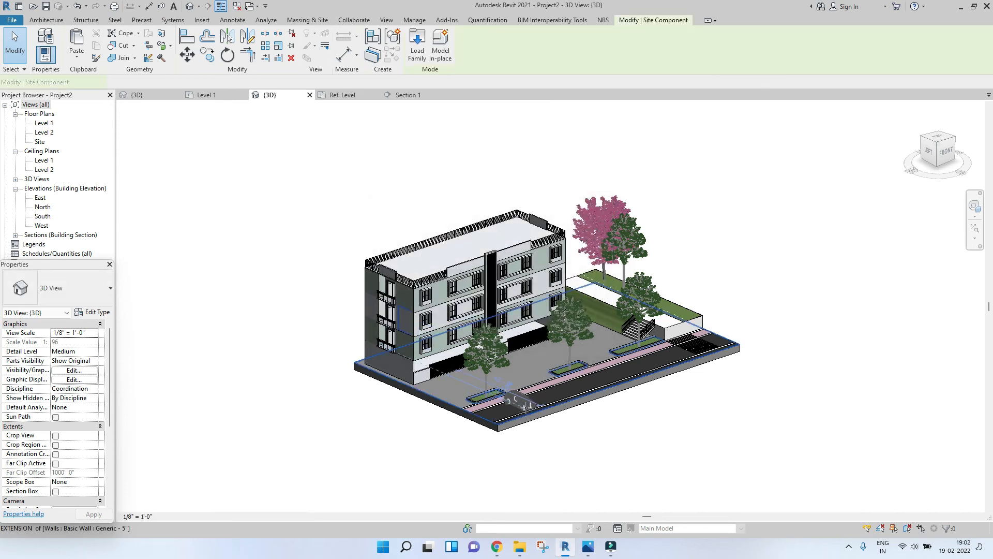
scroll(526, 407, "up", 2)
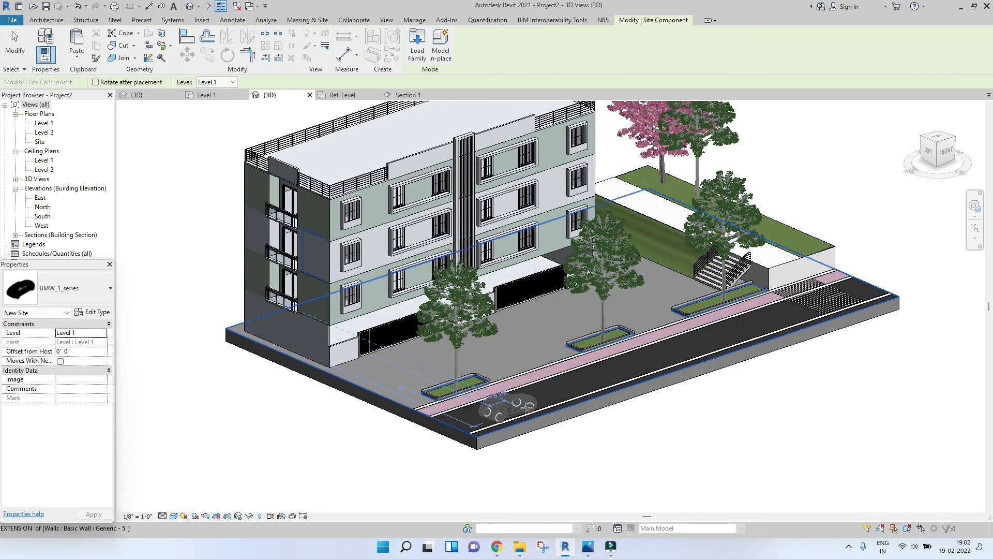
scroll(526, 407, "up", 2)
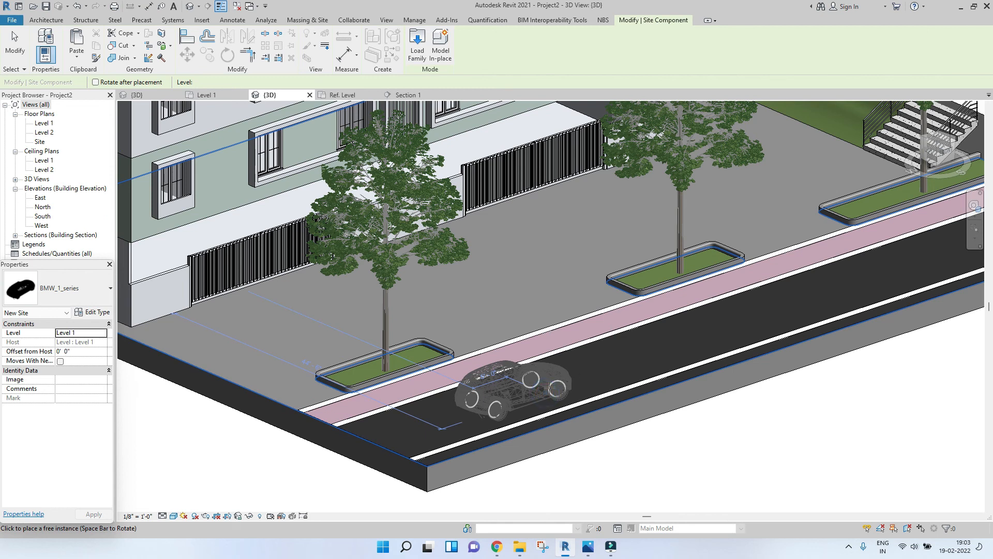
left_click(550, 387)
scroll(525, 434, "down", 4)
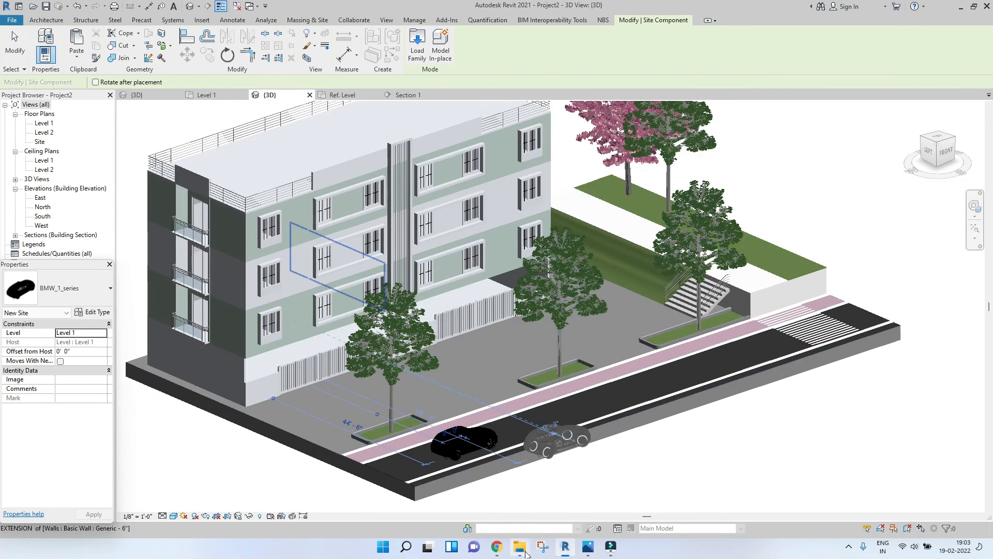
Step: Load the BMW family and place a blue BMW in the paved parking area beside the middle planter
left_click(525, 551)
double_click(536, 147)
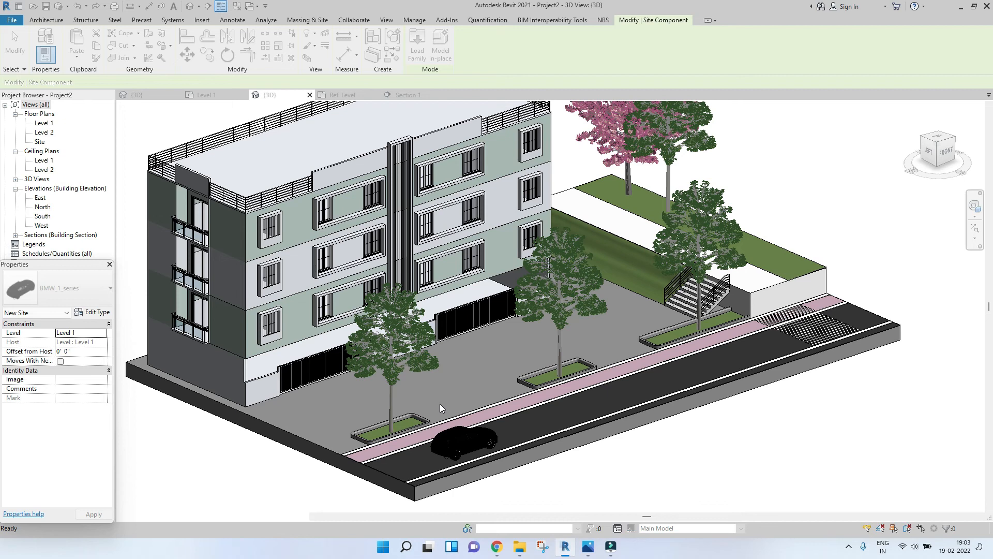
key("Escape")
left_click(527, 545)
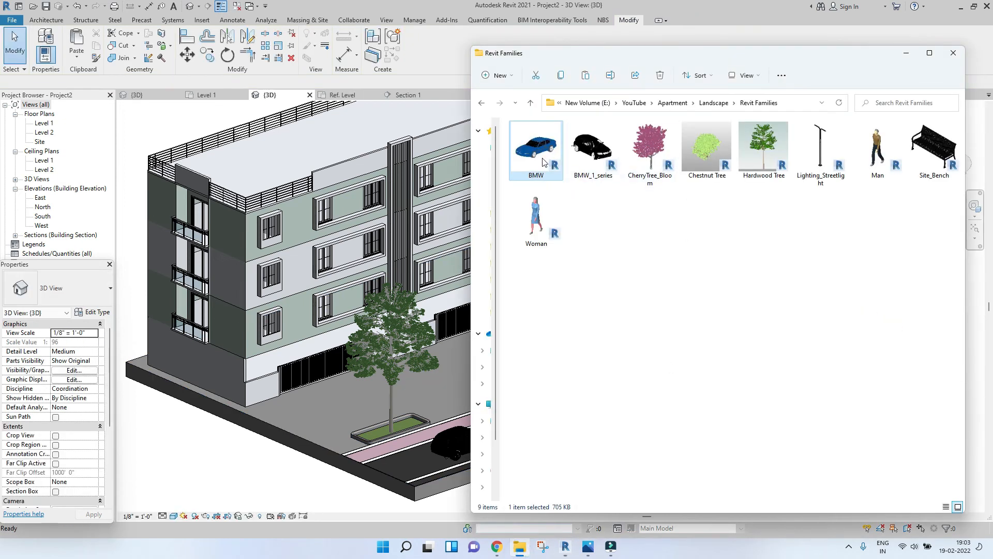
left_click(433, 355)
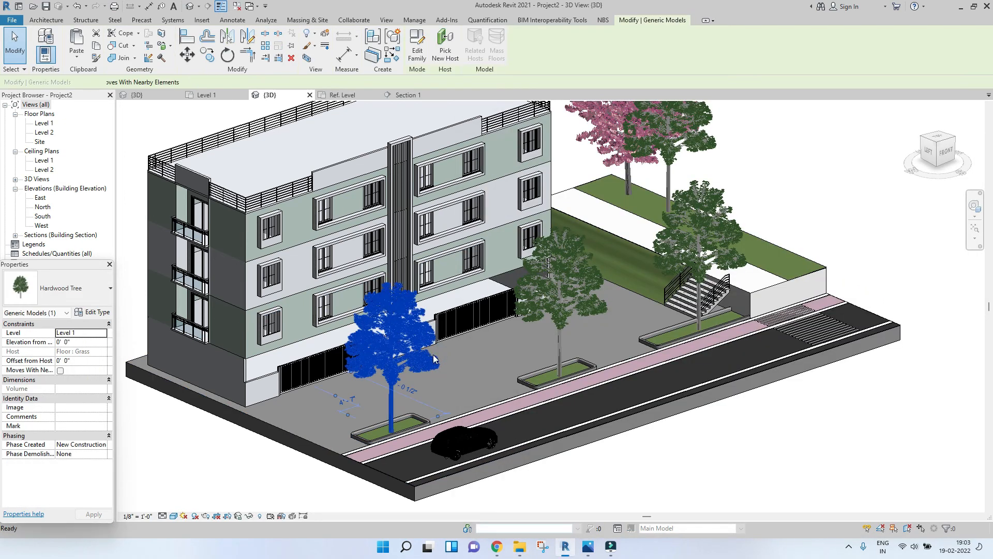
key("c")
key("m")
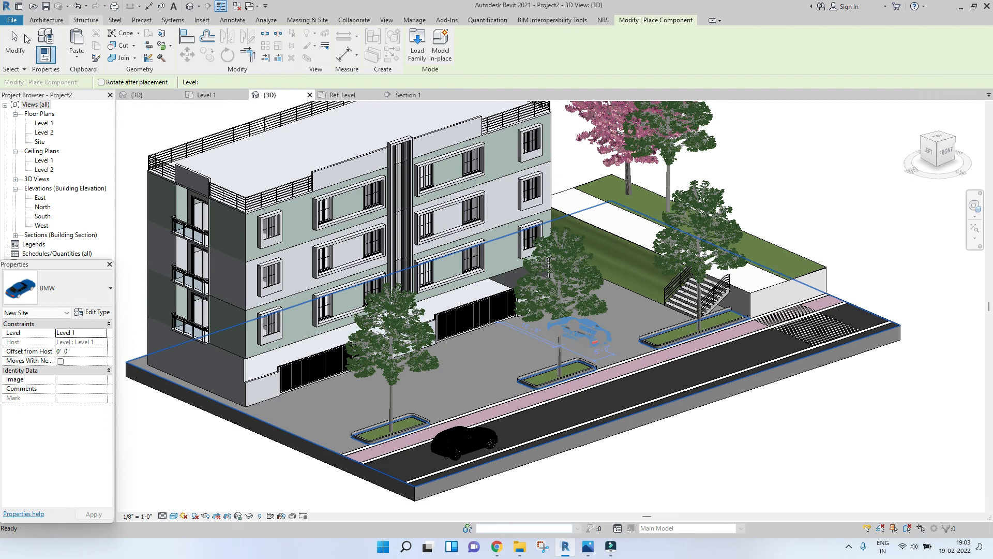
left_click(579, 333)
key("Escape")
Step: In the Level 1 plan, nudge the blue BMW slightly toward the sidewalk planters
left_click(209, 95)
scroll(556, 280, "down", 3)
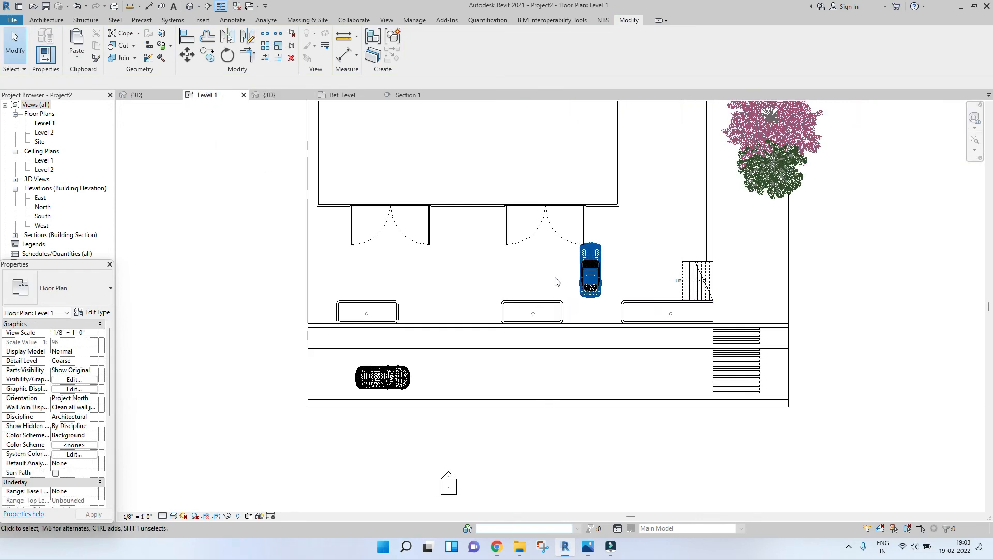
left_click(591, 272)
mouse_move(591, 291)
left_mouse_down()
mouse_move(593, 304)
mouse_move(591, 293)
left_mouse_up()
left_click(382, 378)
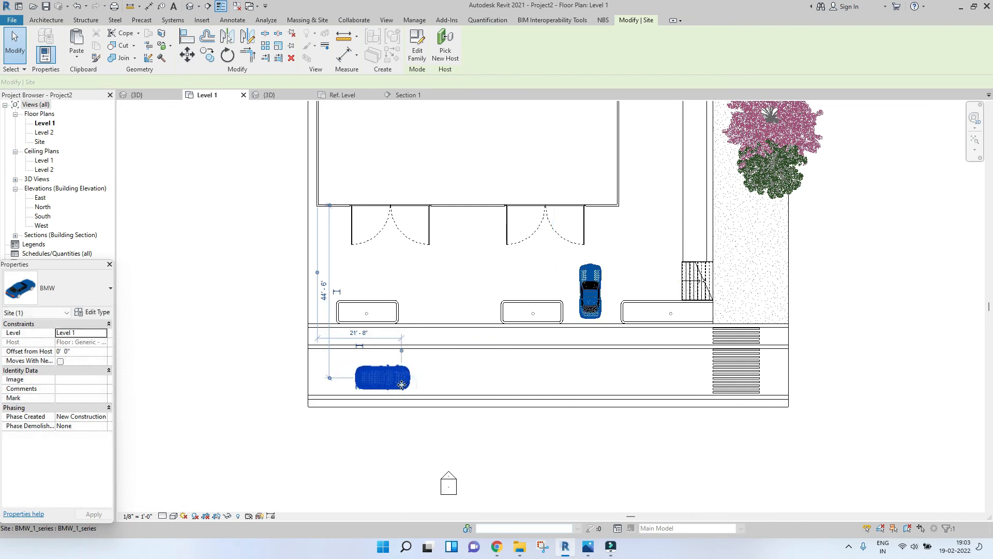
left_click(559, 433)
Step: Bring in the Lighting_Streetlight family and place three streetlights along the sidewalk edge in the 3D view
left_click(269, 94)
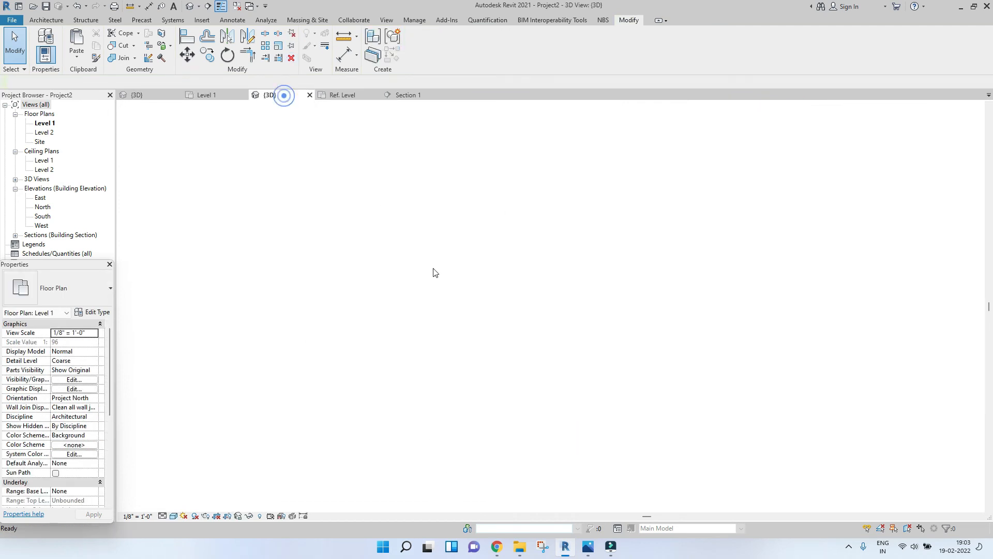
scroll(507, 311, "down", 3)
scroll(716, 383, "down", 3)
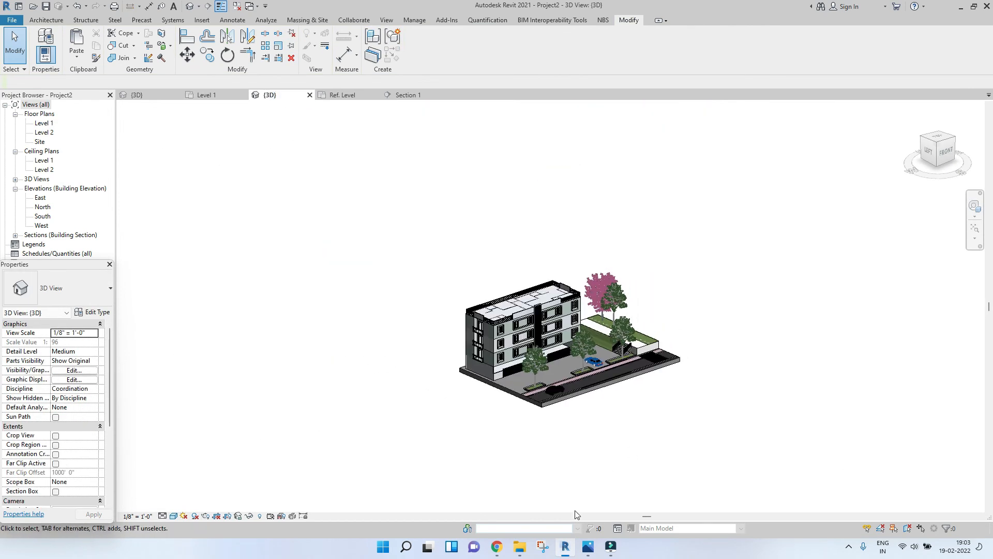
left_click(526, 547)
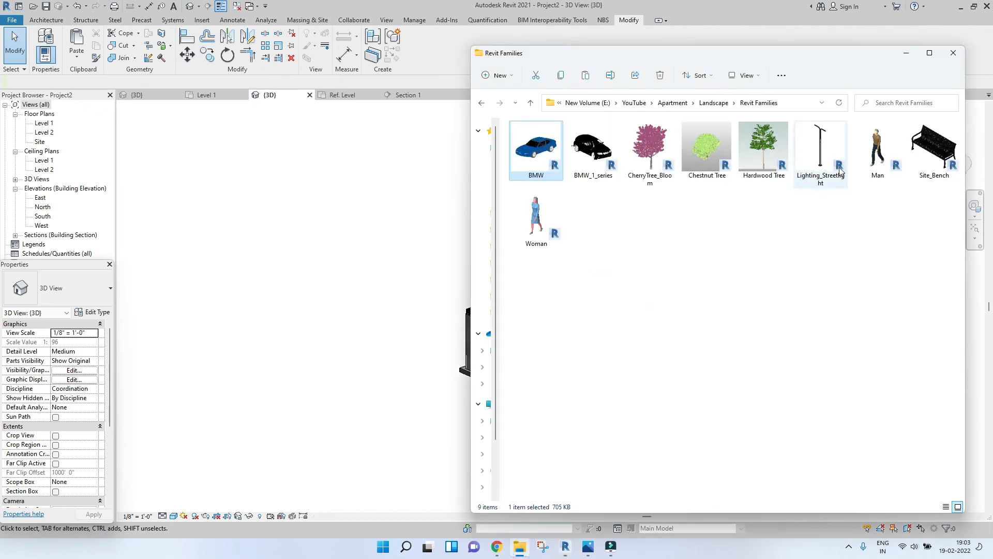
left_click_drag(825, 152, 396, 280)
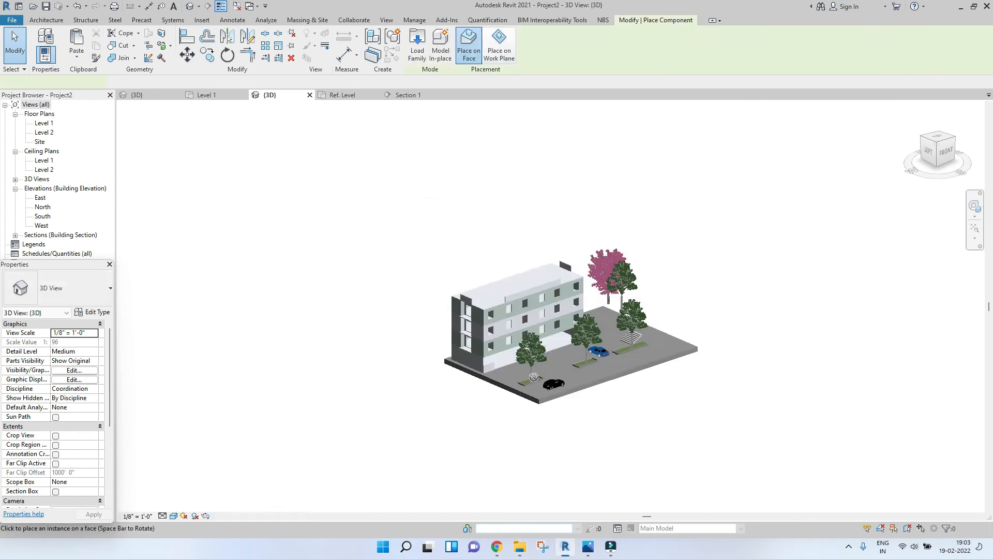
scroll(540, 386, "up", 5)
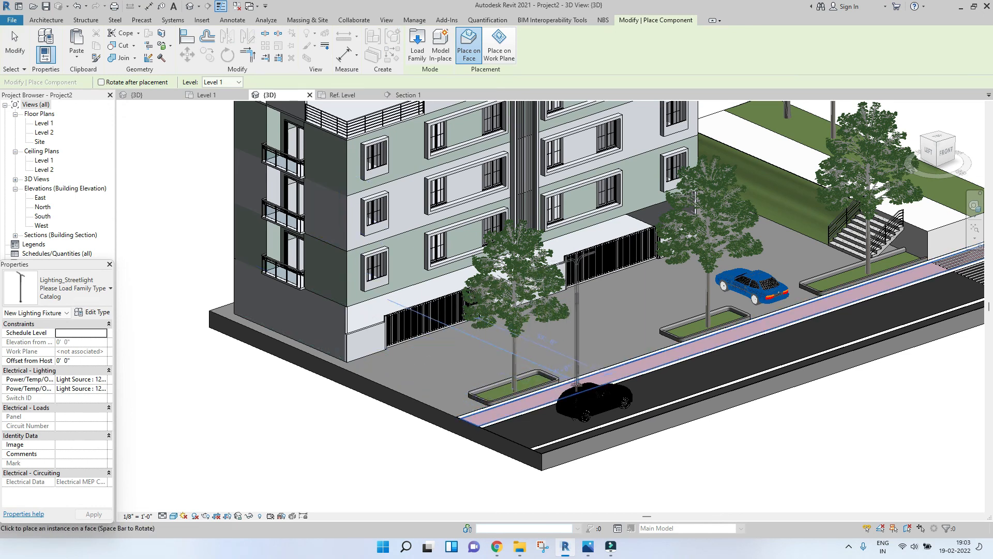
left_click(577, 386)
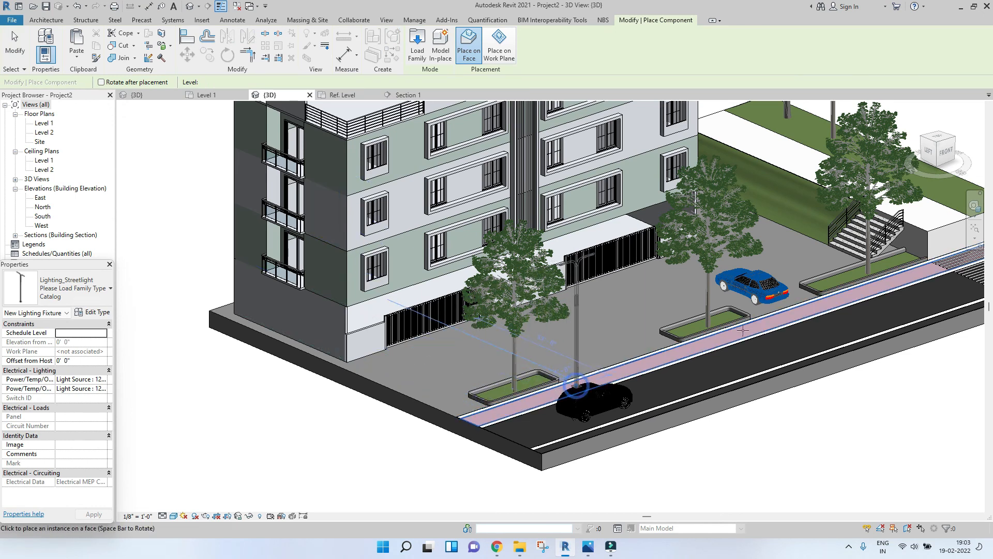
left_click(772, 320)
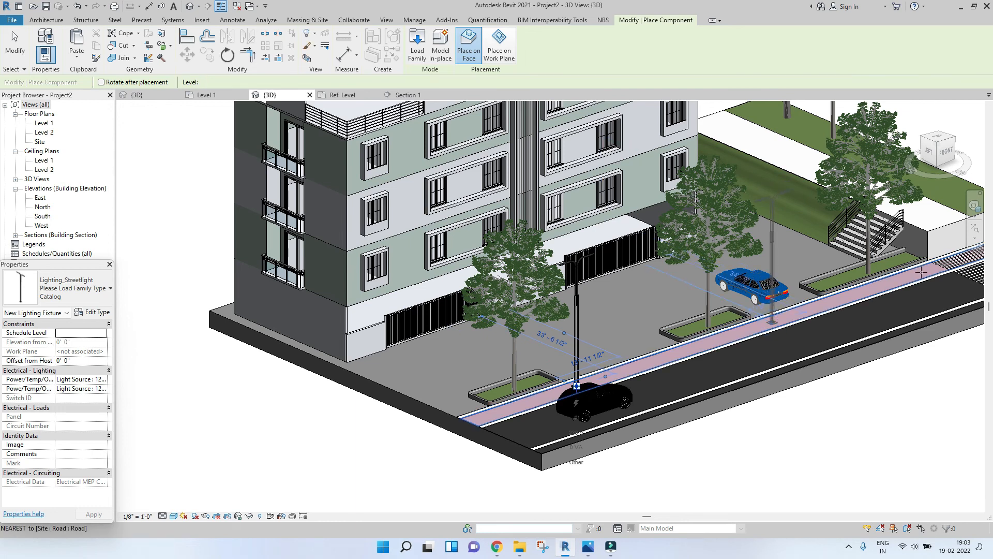
left_click(922, 272)
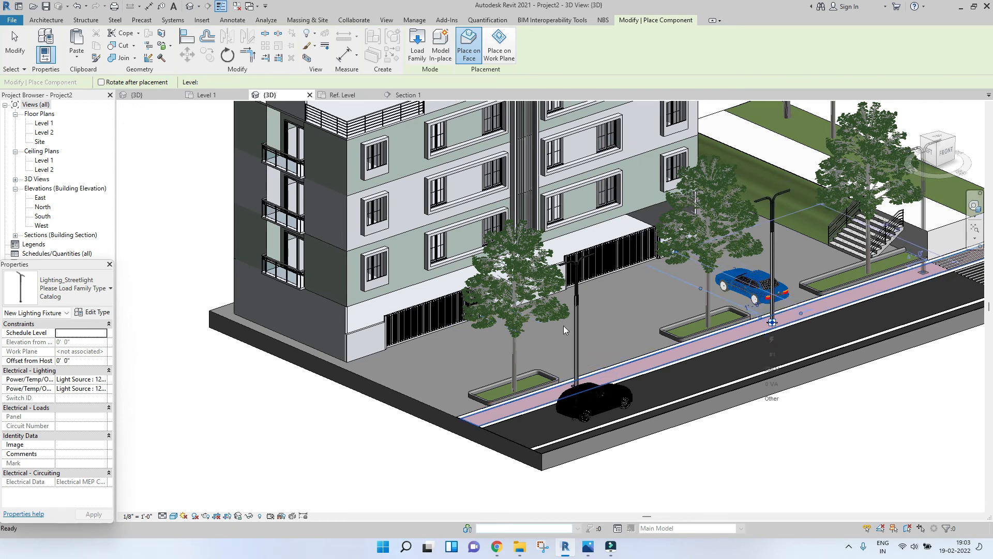
scroll(564, 325, "down", 5)
key("Escape")
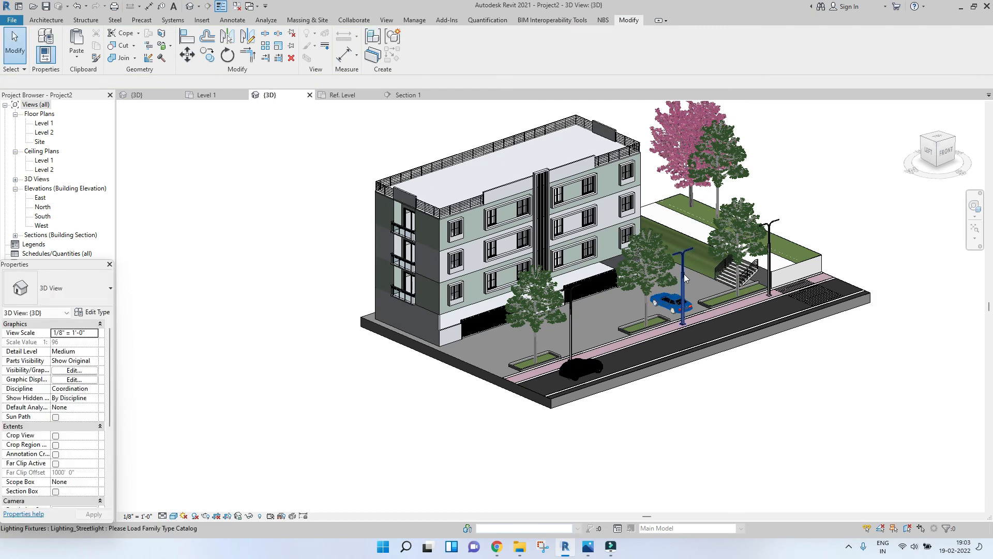
Step: Select and inspect the placed streetlights in the 3D view
left_click(685, 277)
left_click(572, 342)
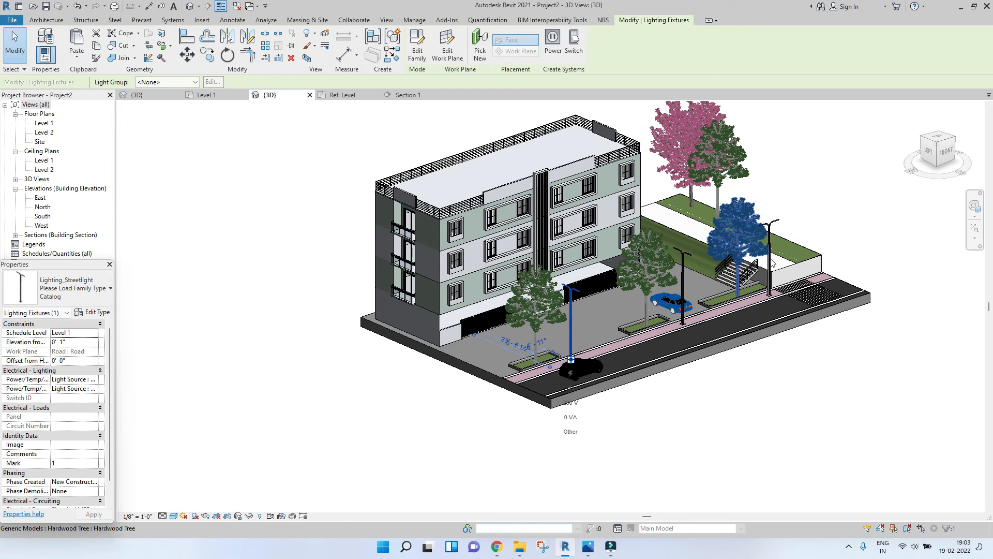
left_click(831, 229)
middle_click_drag(831, 228, 832, 249)
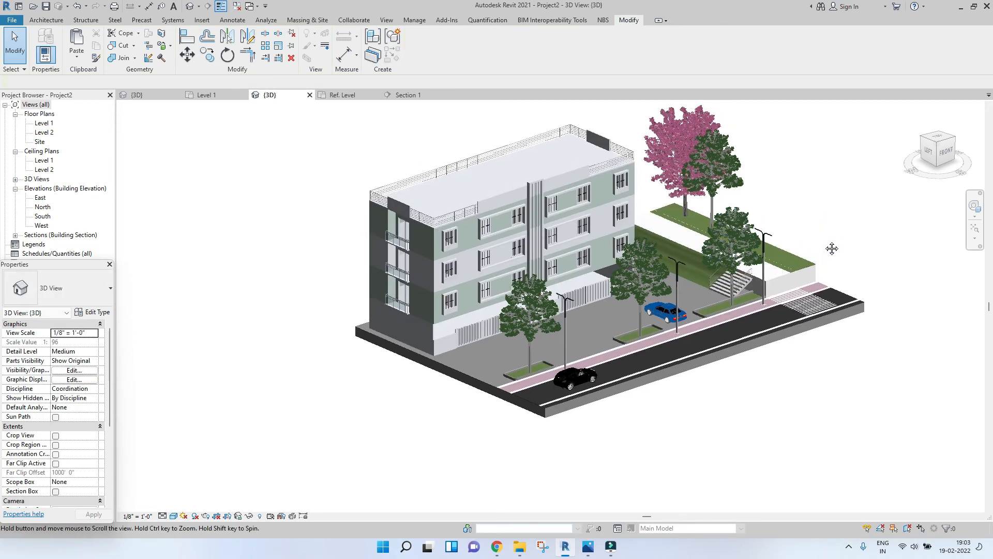
Step: Bring in the Site_Bench family and place a rotated bench on the raised grass strip
left_click(520, 546)
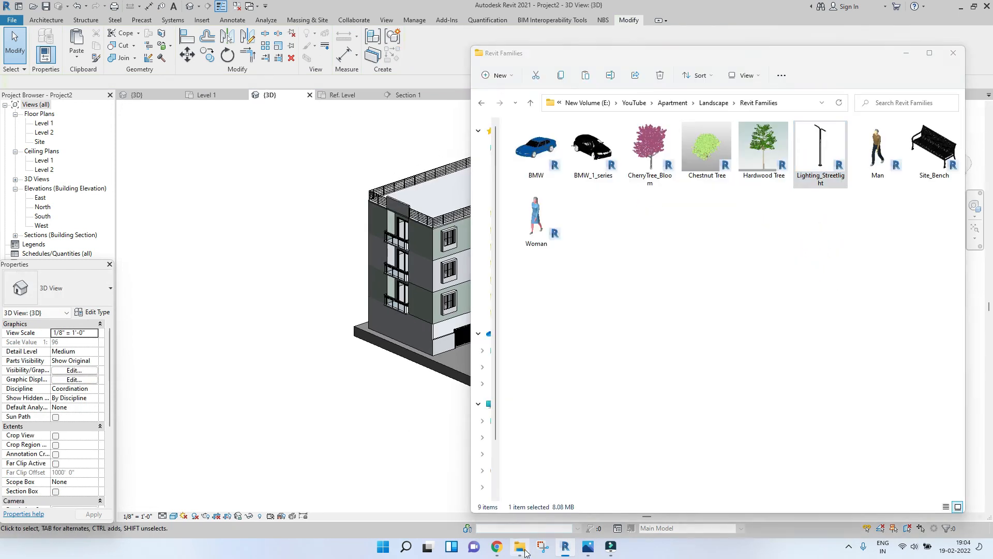
left_click_drag(934, 150, 381, 278)
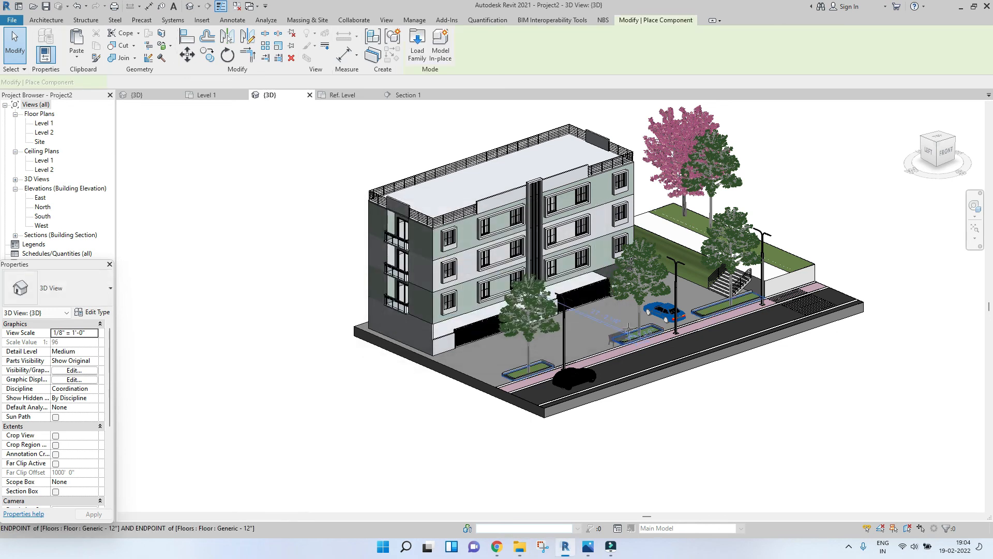
scroll(680, 232, "up", 2)
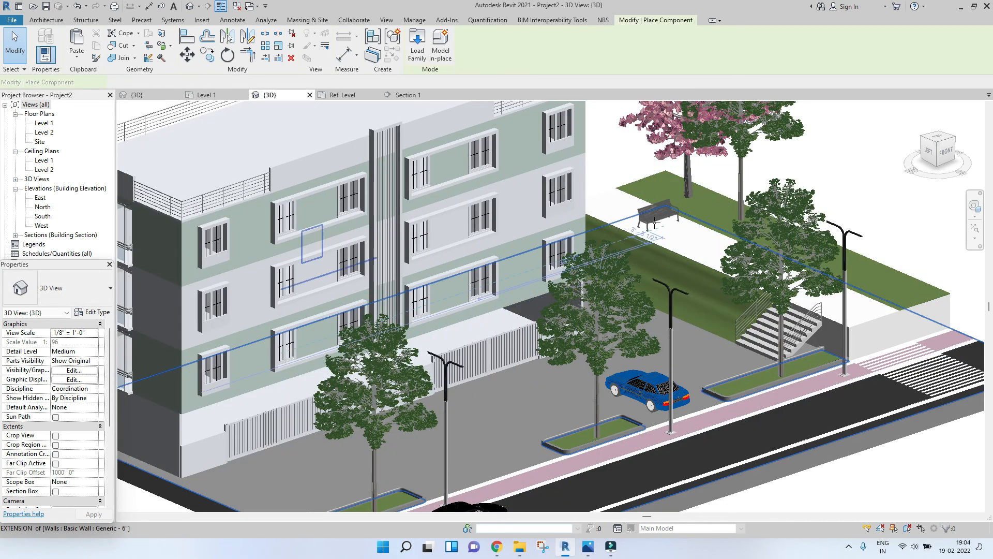
scroll(659, 225, "up", 2)
key("space")
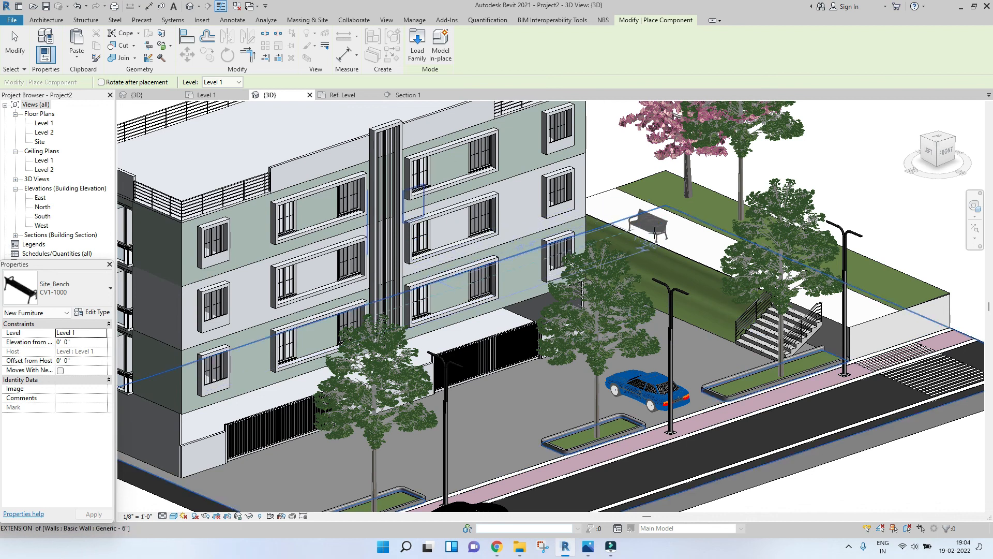
key("Escape")
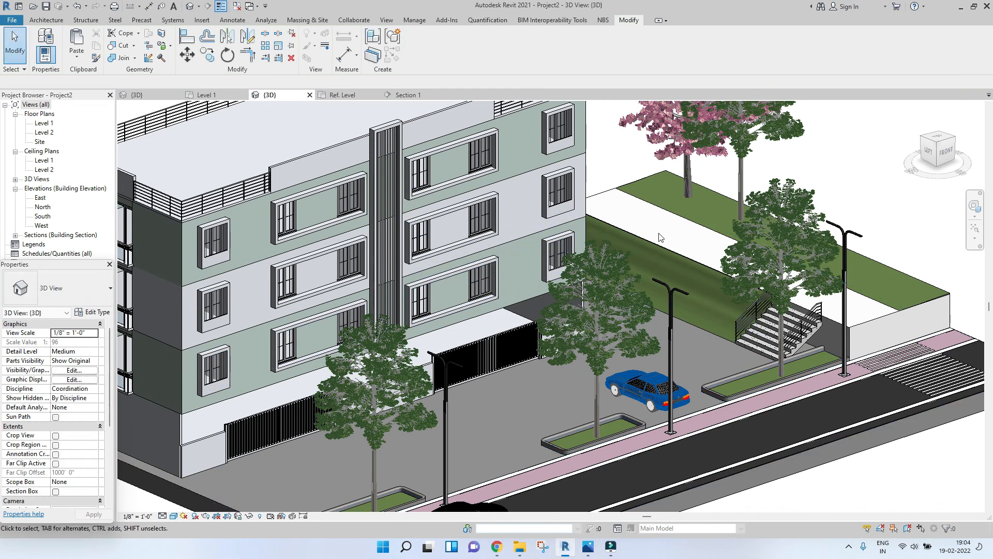
Step: In a front wireframe view, raise the bench onto the grass strip by setting its elevation from level to 5' 4"
key("w")
key("f")
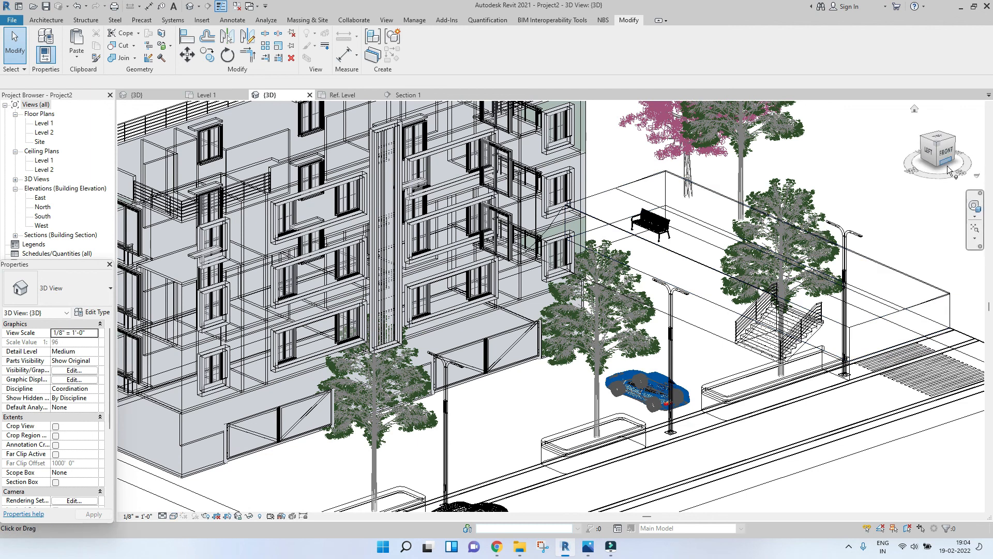
left_click(946, 154)
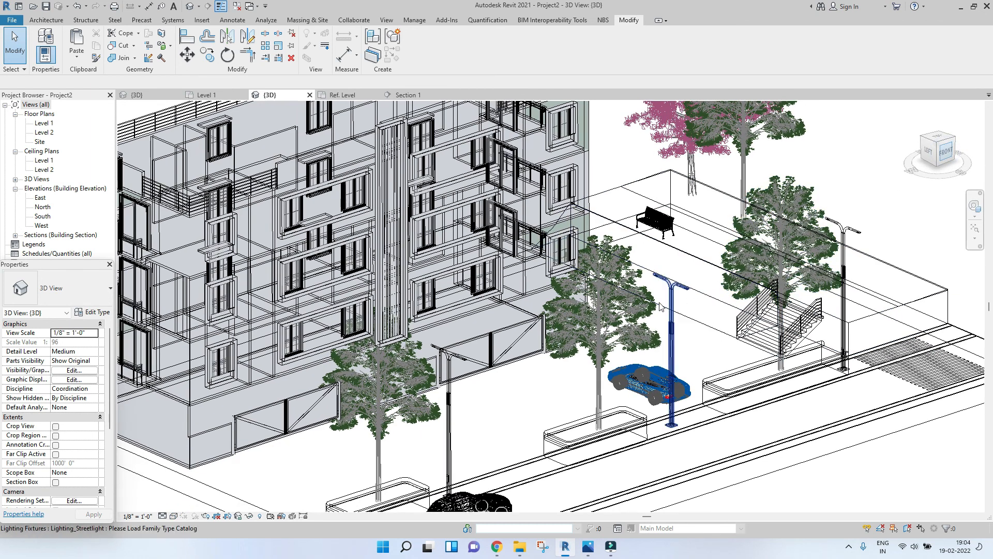
scroll(613, 357, "up", 6)
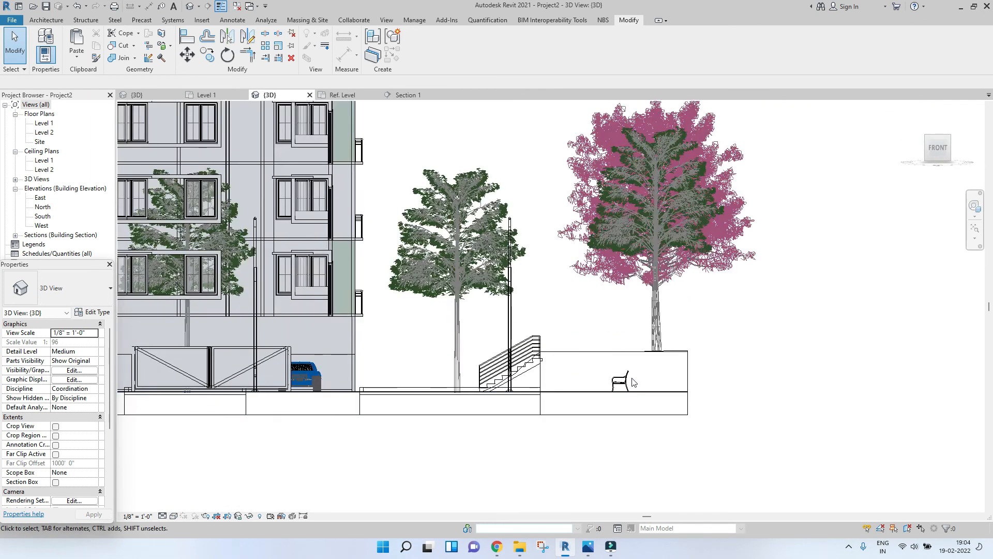
left_click(611, 372)
left_click(82, 343)
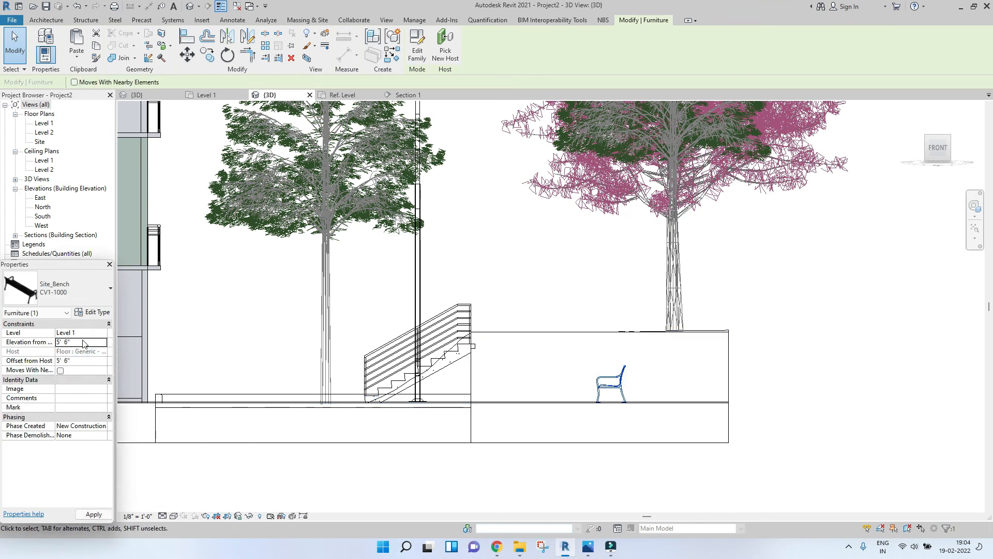
left_click(94, 514)
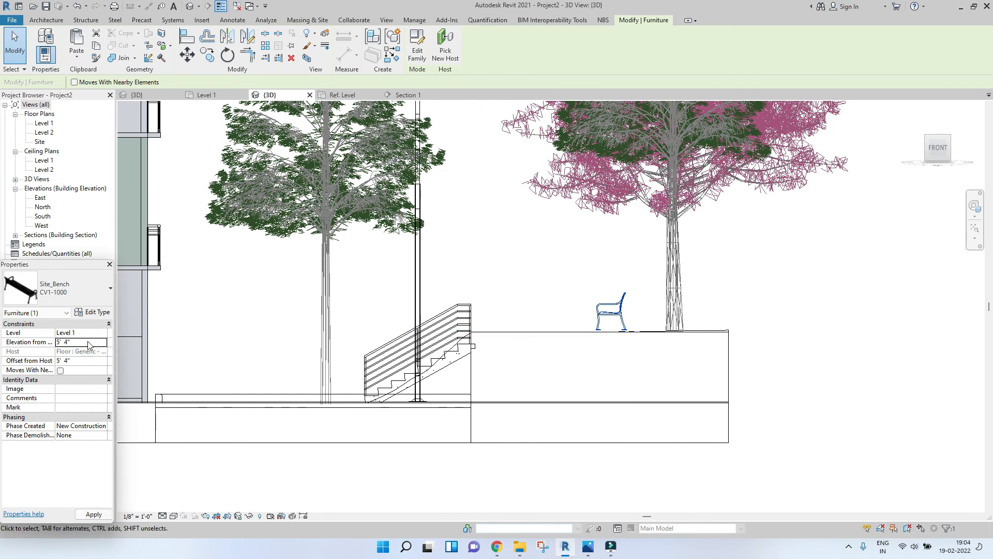
Step: Switch to a top view and nudge the selected bench left and down into position on the grass strip beside the cherry tree
middle_click_drag(573, 357, 685, 414, "shift")
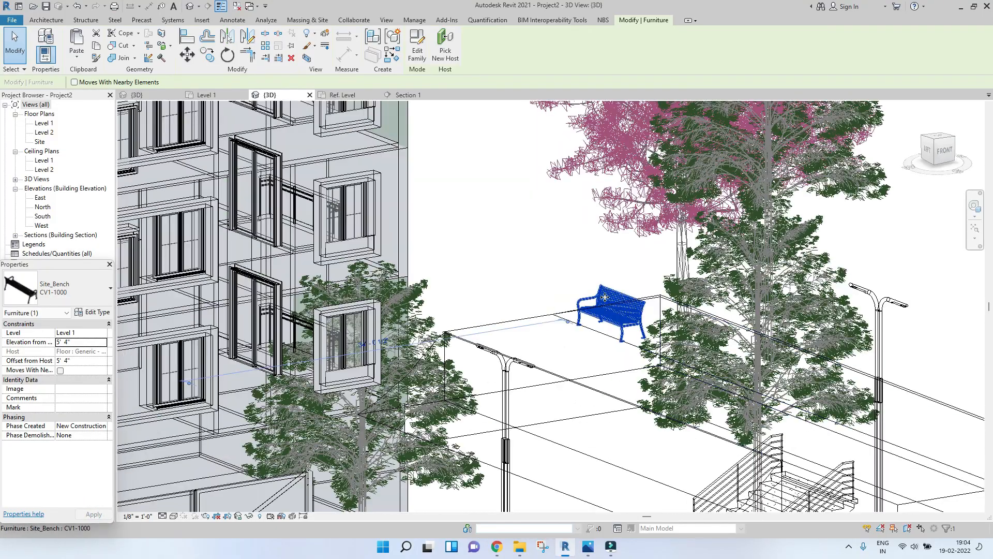
left_click(940, 140)
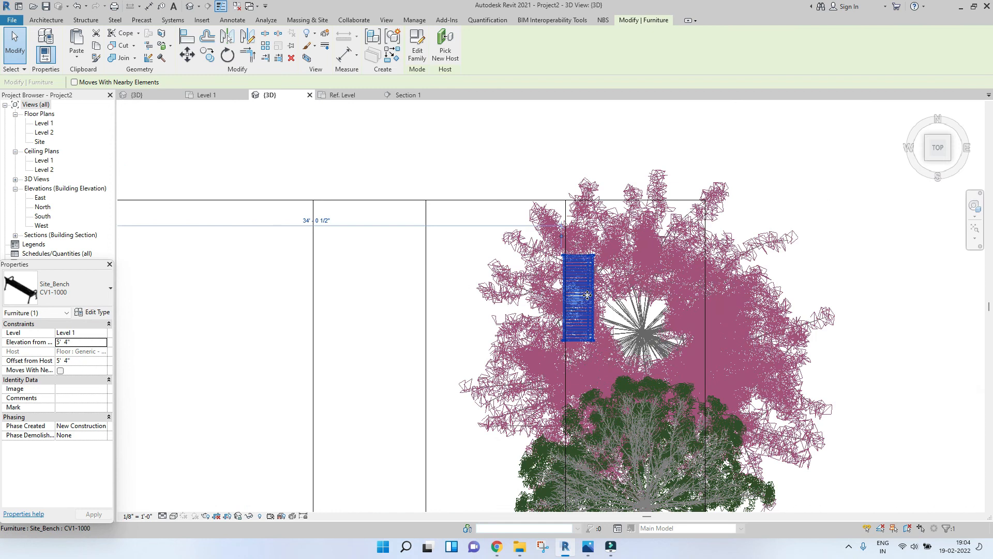
key("Left")
key("Left")
key("Left")
key("Left")
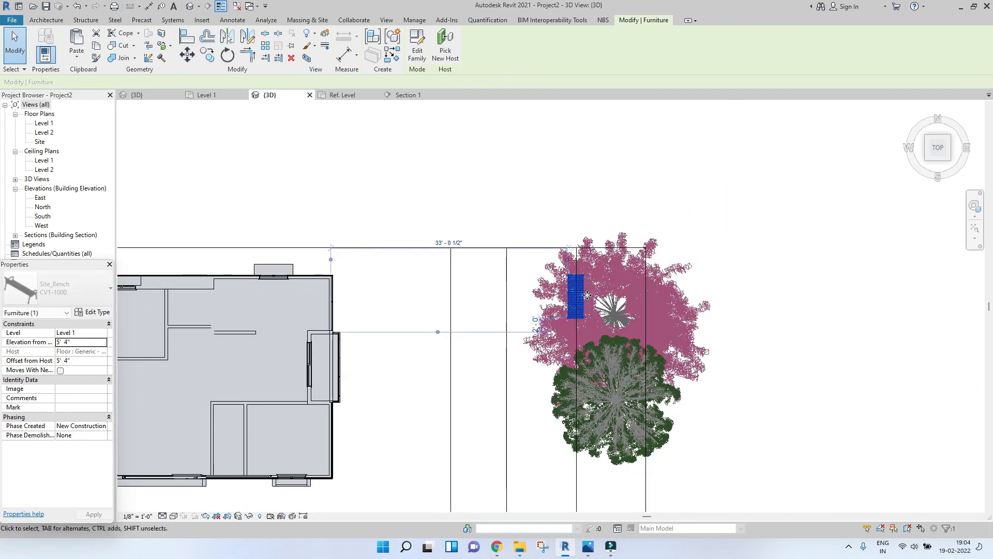
key("Left")
key("Left")
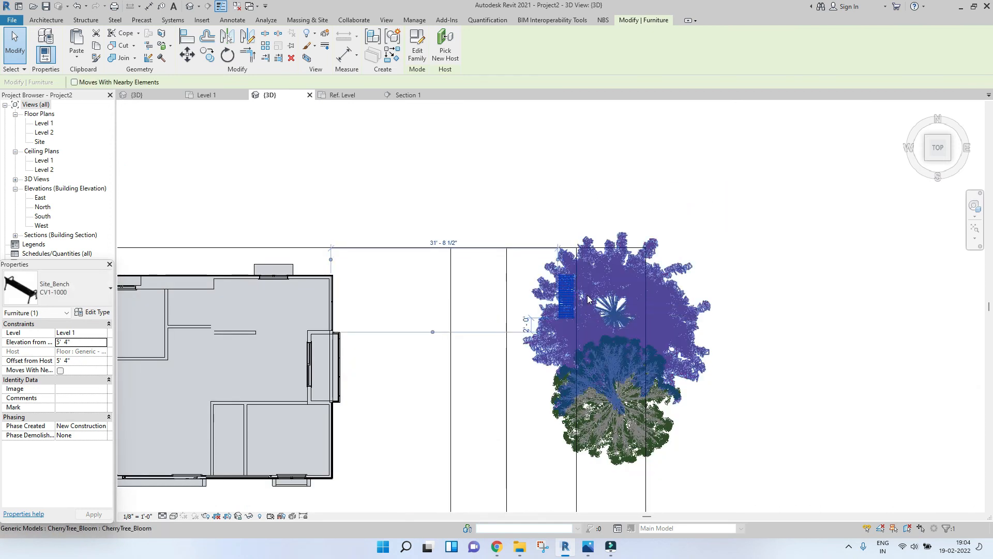
key("Left")
key("Left")
key("Left")
key("Left")
key("Down")
key("Down")
key("Down")
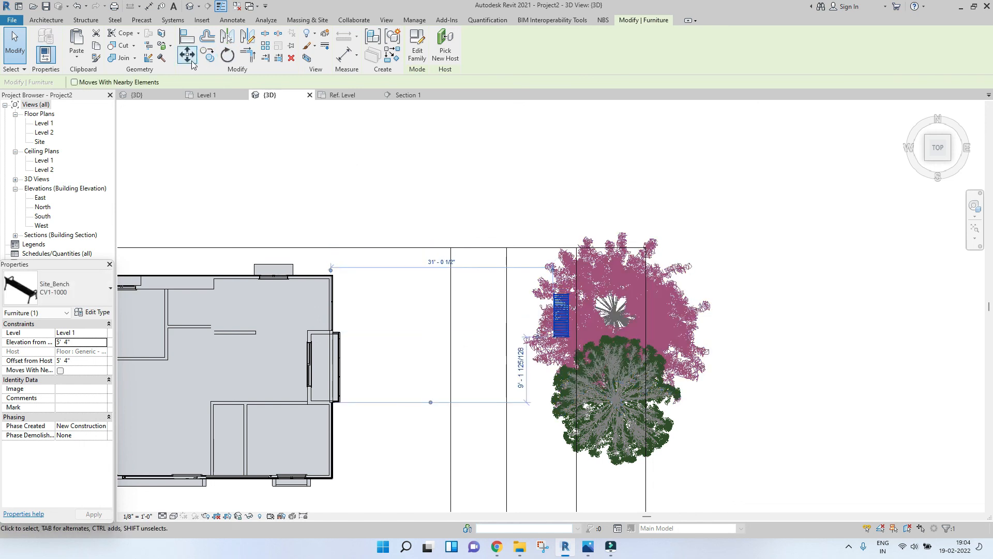
Step: Copy the bench twice further down the grass strip to add two more benches
key("m")
key("v")
left_click(574, 340)
middle_click_drag(570, 491, 558, 339)
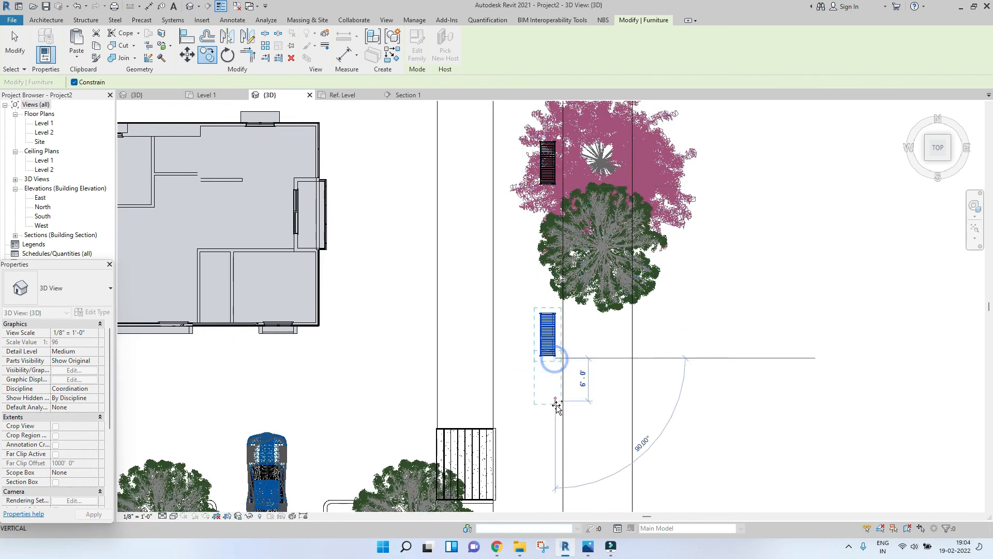
middle_click_drag(554, 444, 550, 299)
left_click(547, 369)
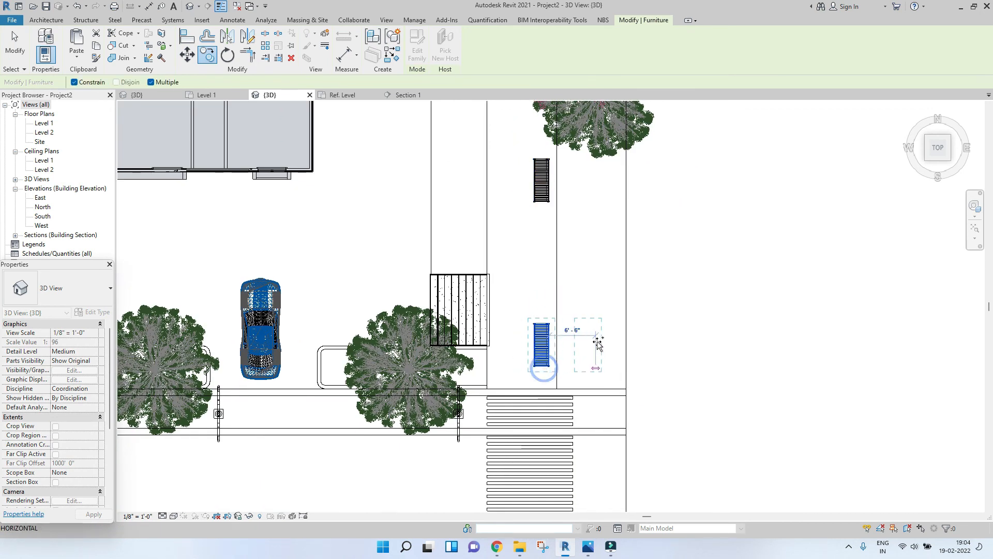
scroll(597, 342, "down", 2)
key("Escape")
key("Escape")
Step: Inspect the hardwood tree beside the benches and return to an isometric view of the site
left_click(594, 227)
left_click(601, 212)
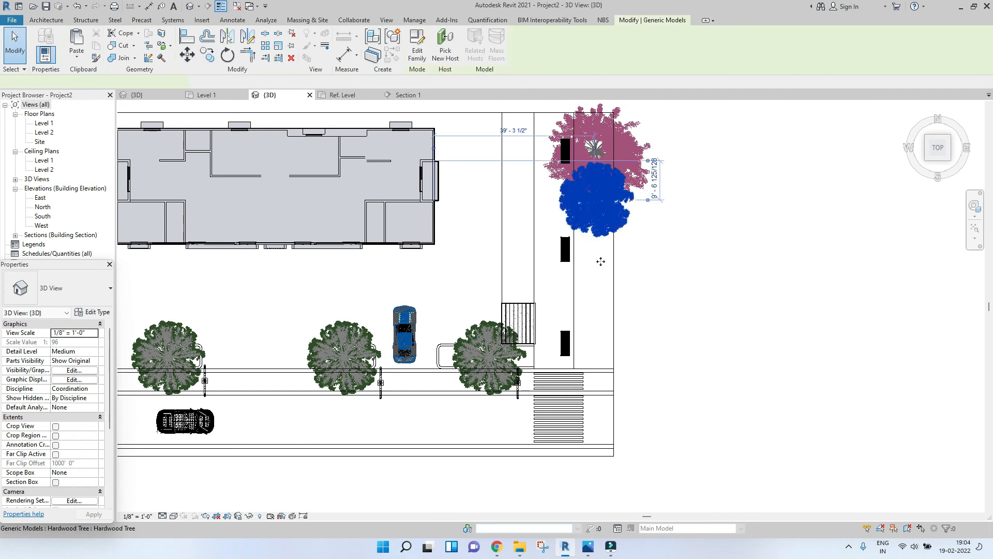
left_click_drag(600, 265, 600, 267)
left_click(736, 281)
scroll(737, 280, "down", 2)
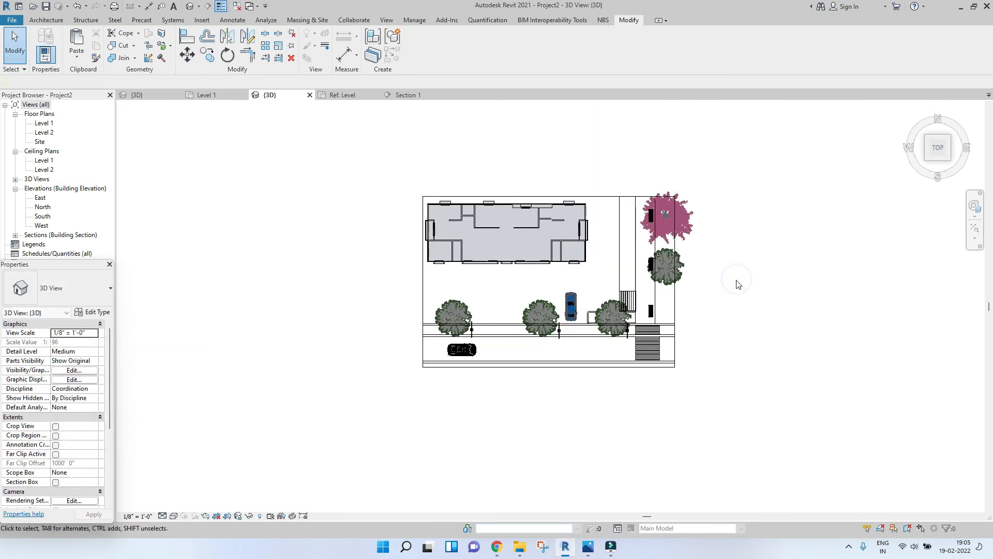
left_click(927, 159)
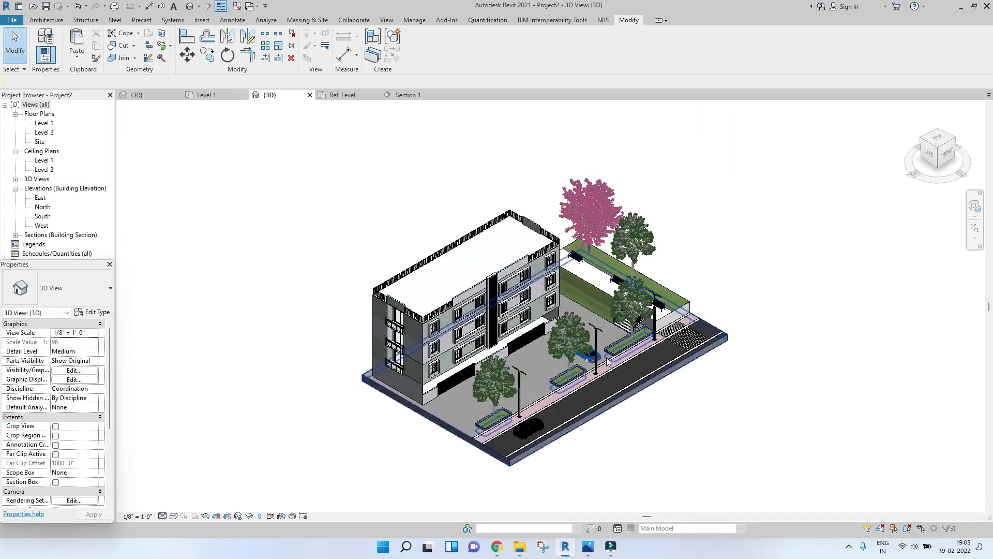
mouse_move(687, 426)
middle_mouse_down("shift")
mouse_move(745, 452)
mouse_move(707, 437)
mouse_move(537, 505)
middle_mouse_up("shift")
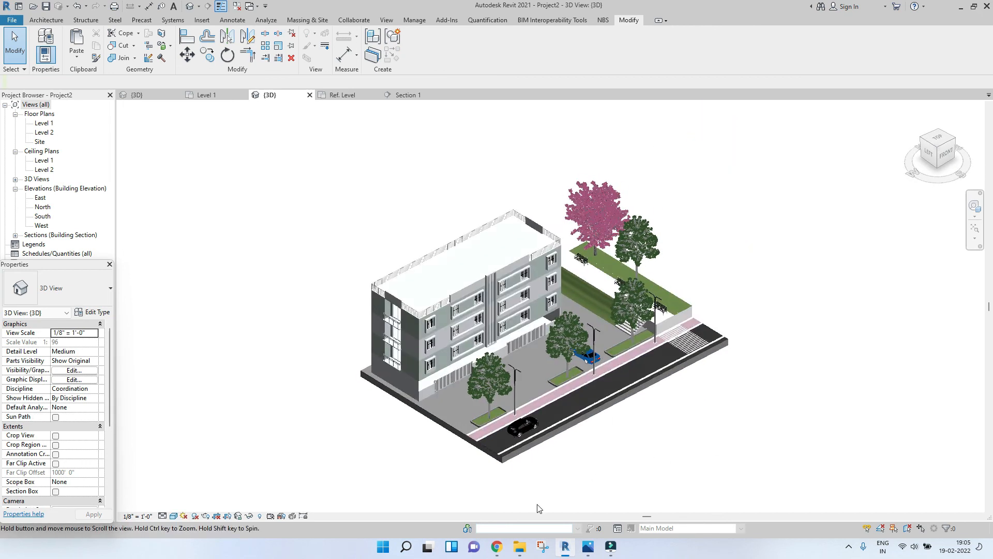
Step: Drag the Woman family from the Revit Families folder into the project and place her in the parking area
left_click(519, 546)
left_click(536, 217)
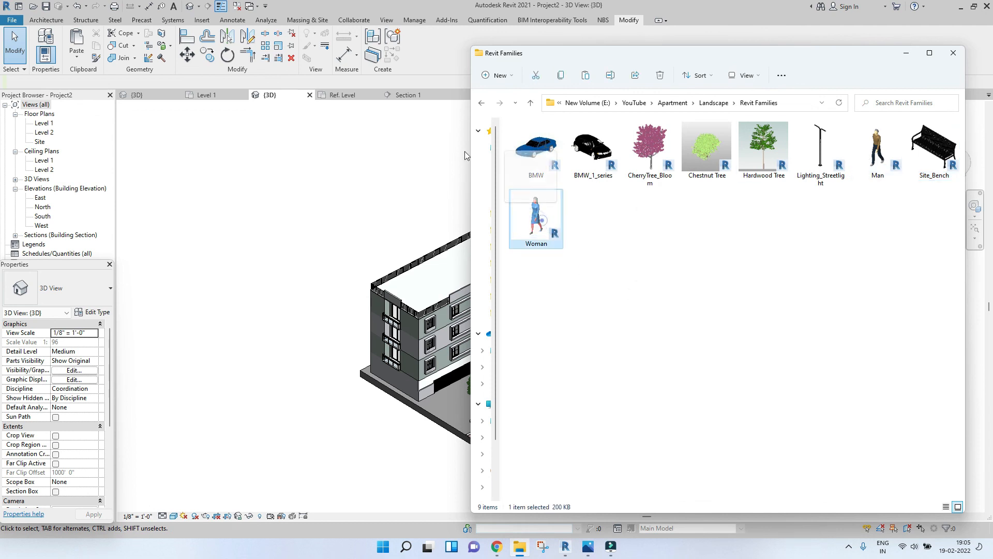
left_click_drag(465, 151, 251, 255)
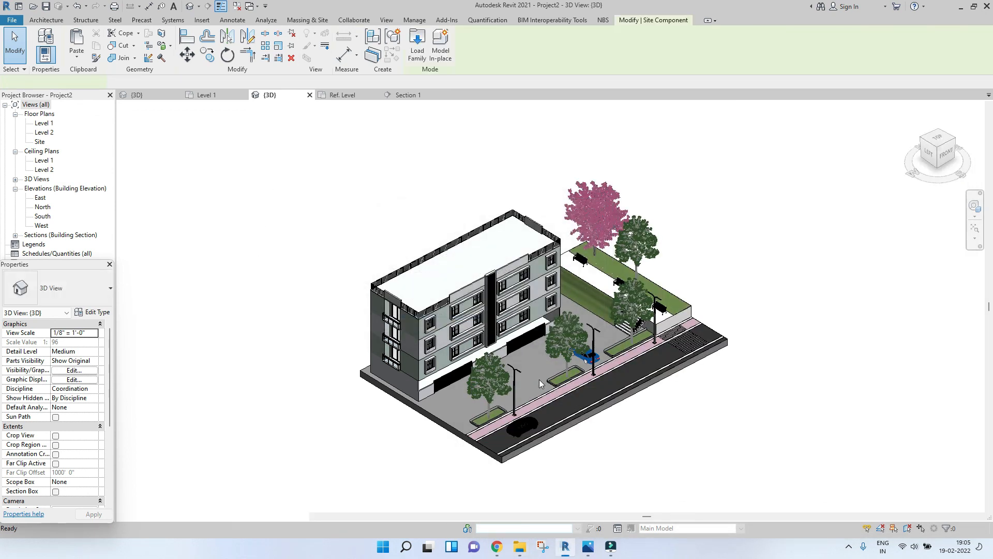
scroll(539, 379, "up", 1)
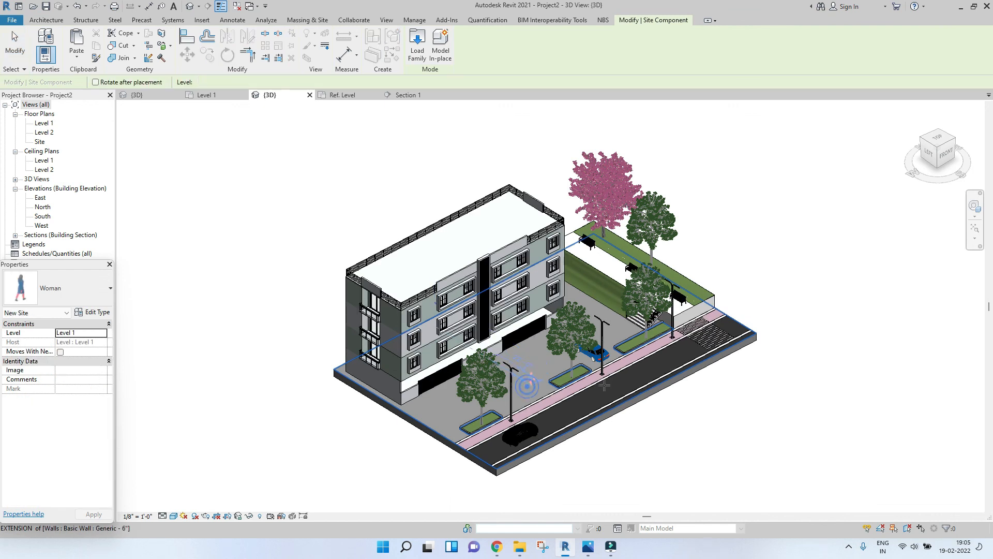
Step: Drag the Man family into the project and place him on the sidewalk near the crosswalk
left_click(519, 546)
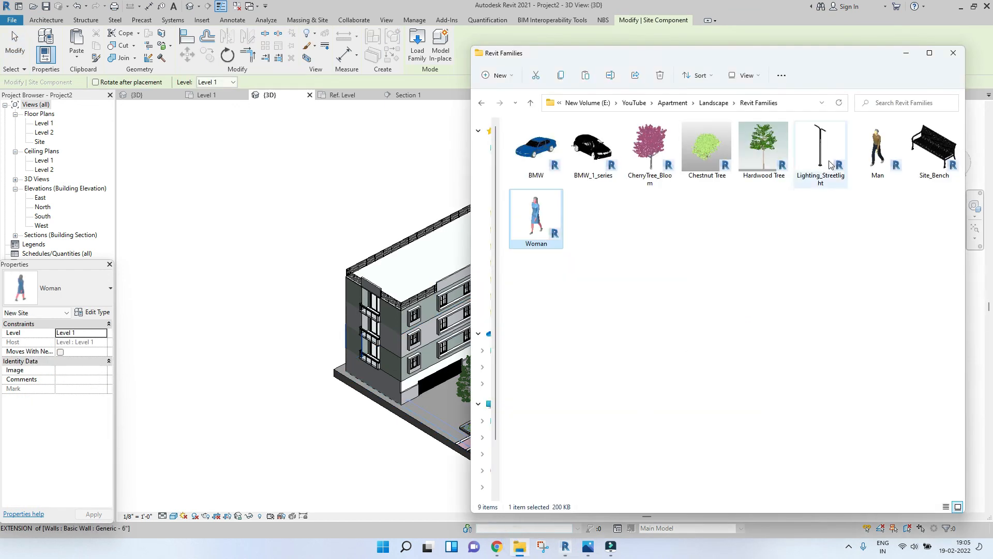
left_click(878, 150)
left_click_drag(356, 272, 355, 273)
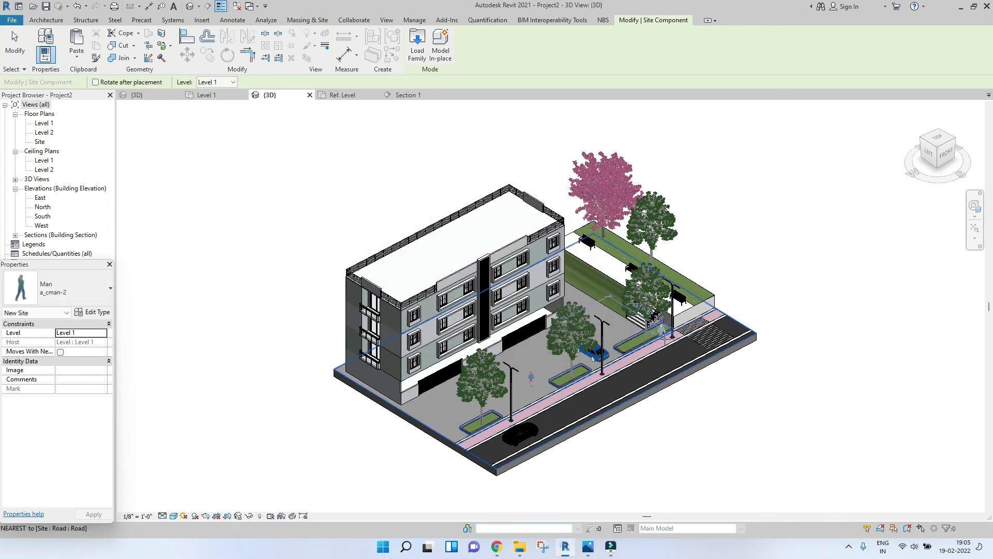
scroll(663, 340, "up", 5)
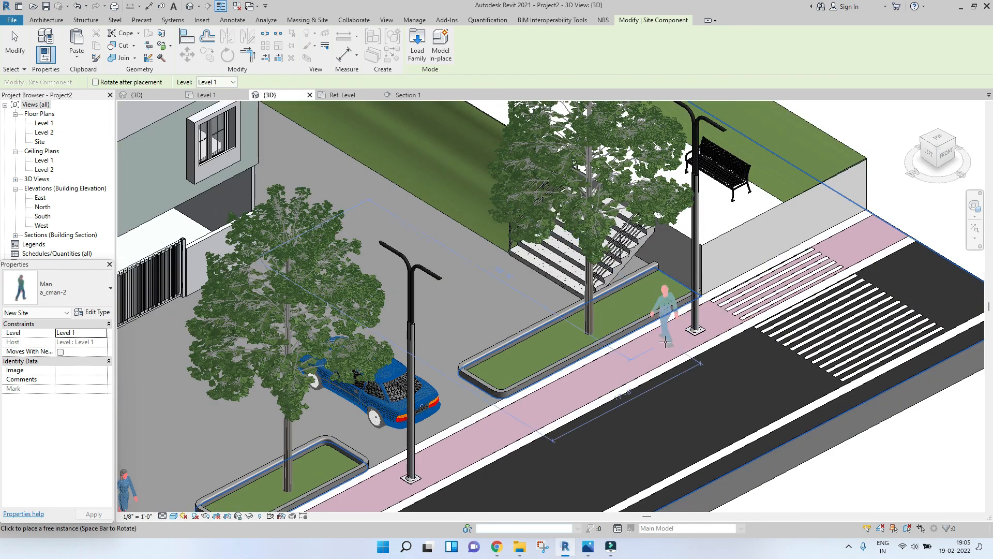
left_click(667, 341)
key("Escape")
key("Escape")
scroll(615, 399, "down", 4)
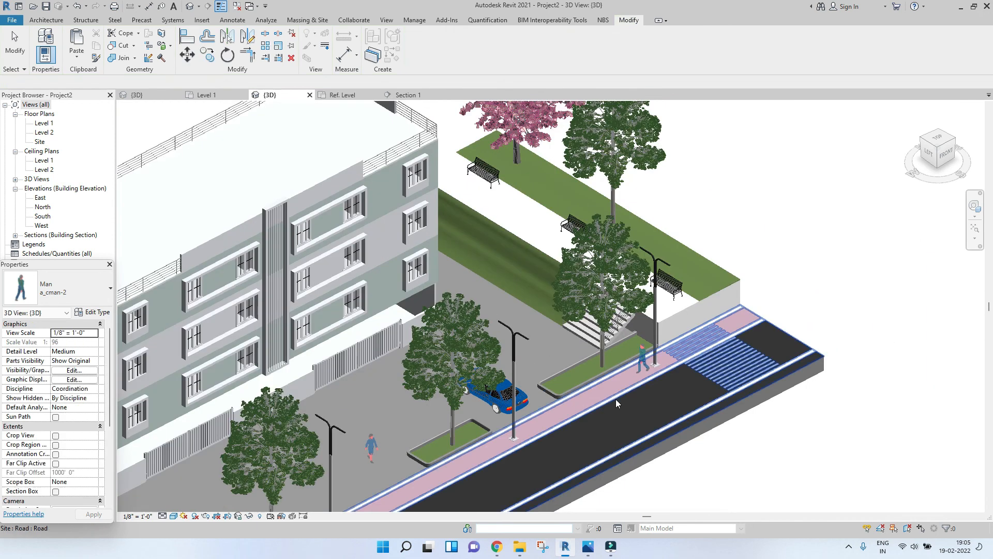
Step: Zoom, pan and orbit around the 3D site to review the placed entourage
scroll(616, 399, "down", 4)
scroll(643, 386, "down", 1)
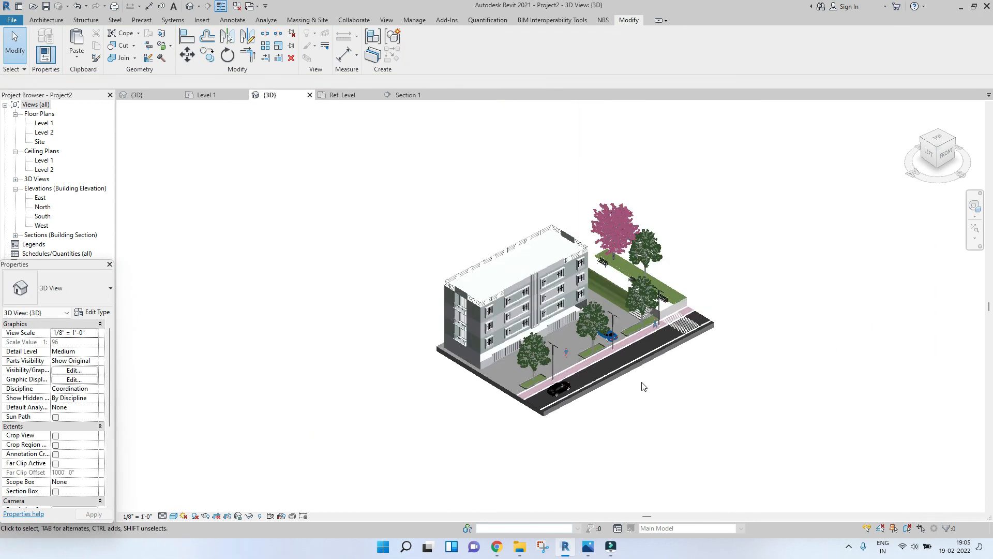
scroll(610, 409, "up", 4)
middle_click_drag(712, 346, 704, 406)
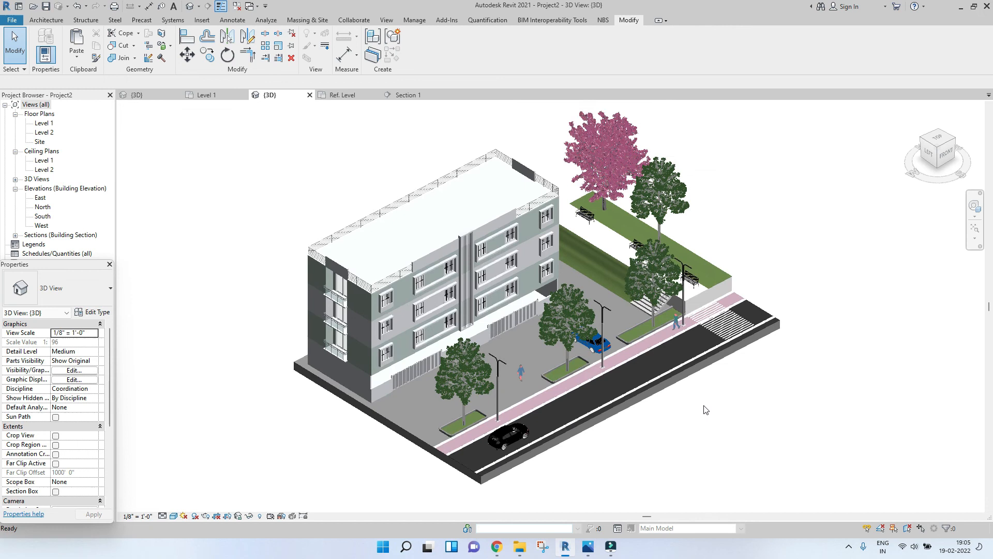
scroll(703, 407, "down", 3)
scroll(549, 337, "up", 1)
scroll(549, 339, "up", 3)
scroll(616, 223, "down", 4)
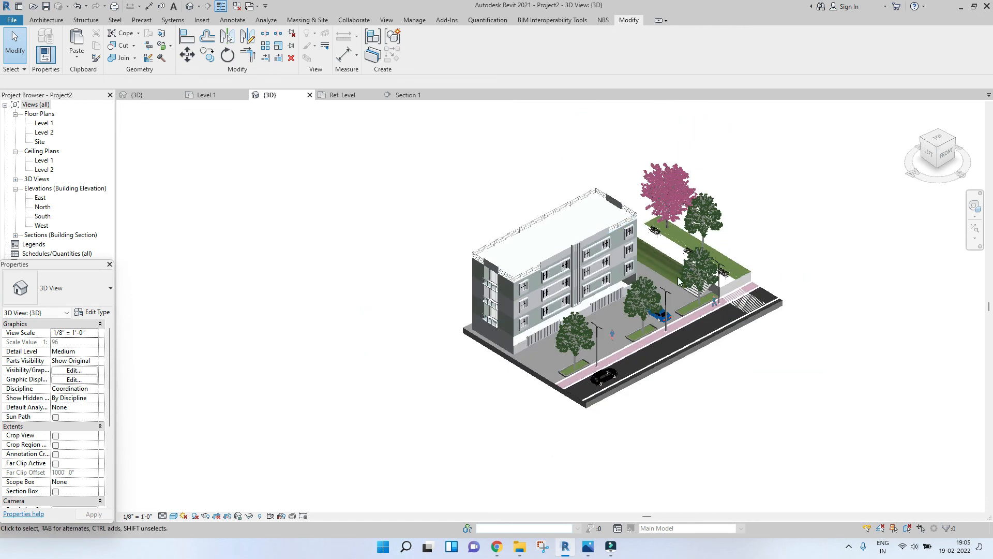
middle_click_drag(670, 194, 640, 202)
scroll(641, 201, "up", 4)
middle_click_drag(599, 301, 596, 265)
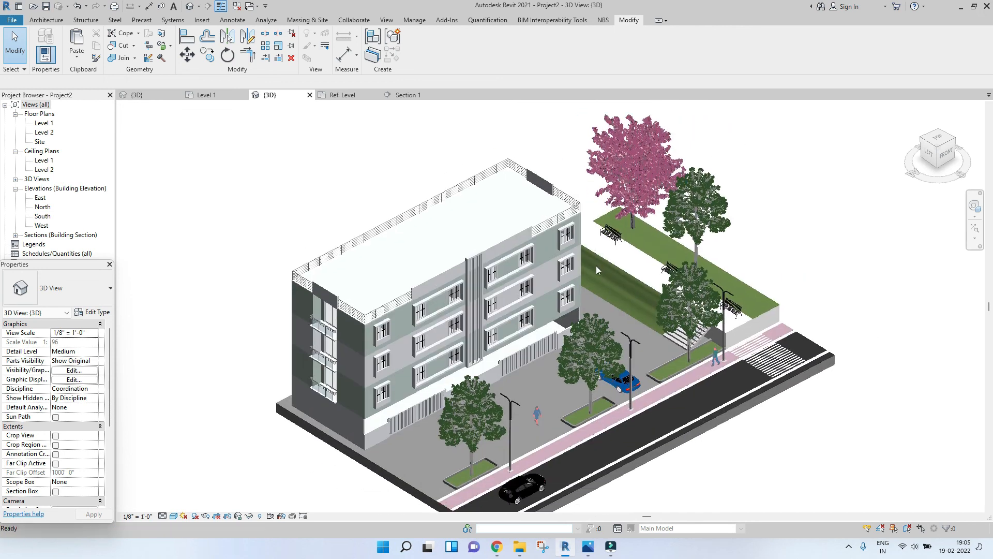
scroll(595, 265, "down", 3)
Step: Open Graphic Display Options for the 3D view and apply smooth lines with anti-aliasing
left_click(174, 516)
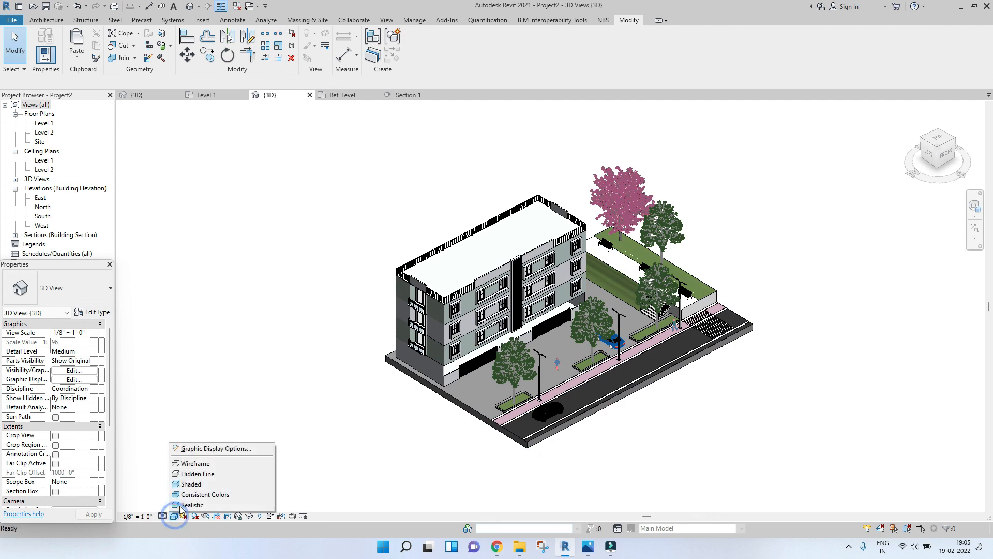
left_click(192, 447)
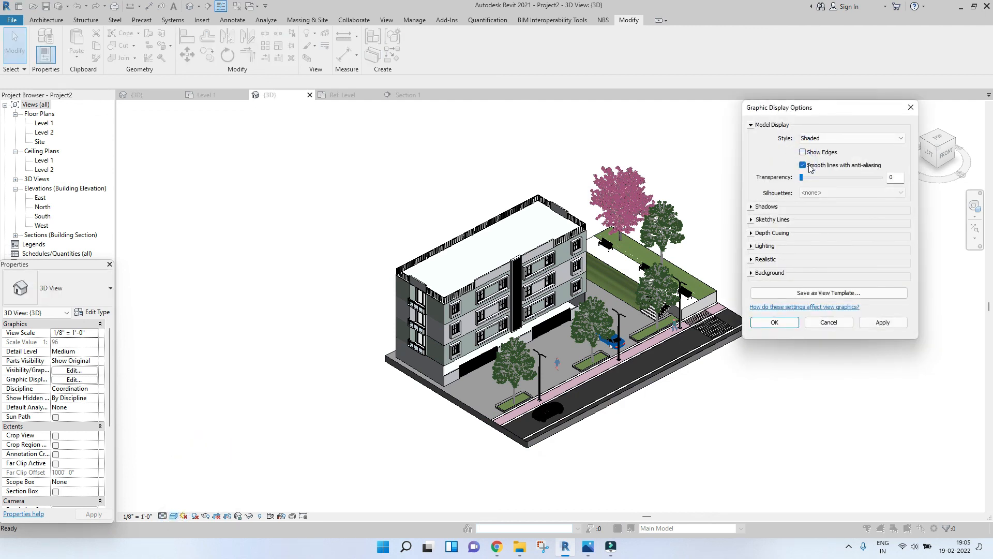
left_click(897, 324)
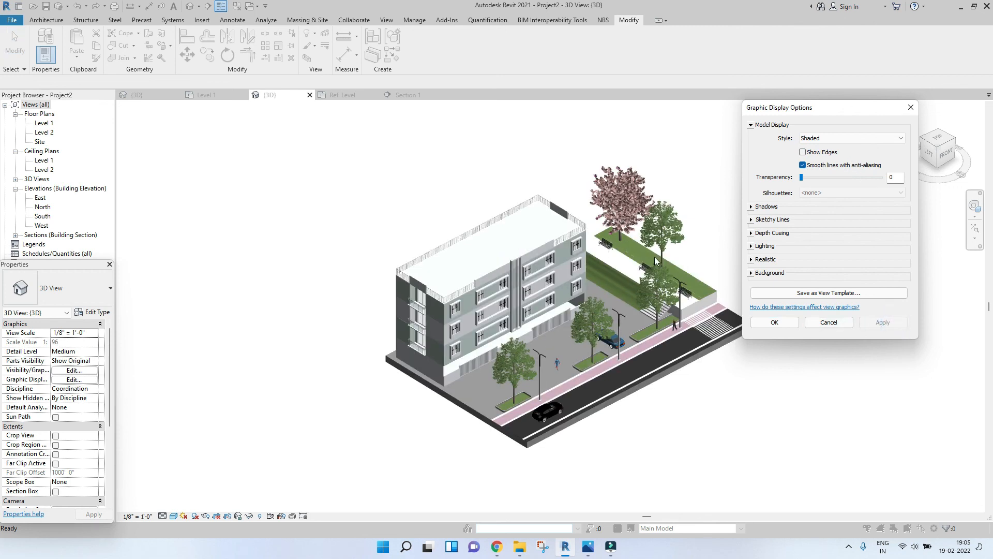
Step: In the shadow settings, keep cast shadows on, turn off ambient shadows and apply
left_click(751, 207)
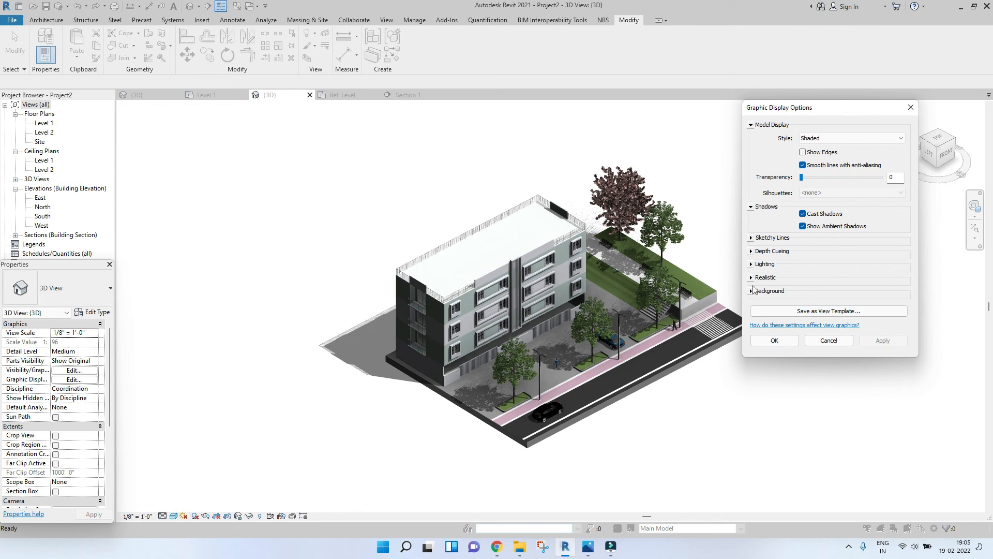
left_click(802, 226)
left_click(883, 340)
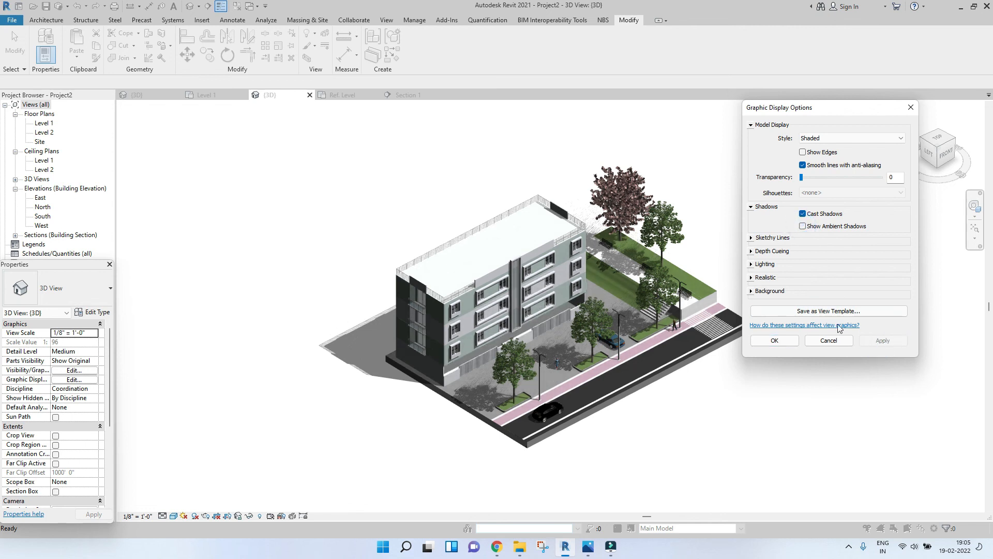
Step: Set the lighting shadows intensity to 28 and confirm the graphic display options
left_click(752, 265)
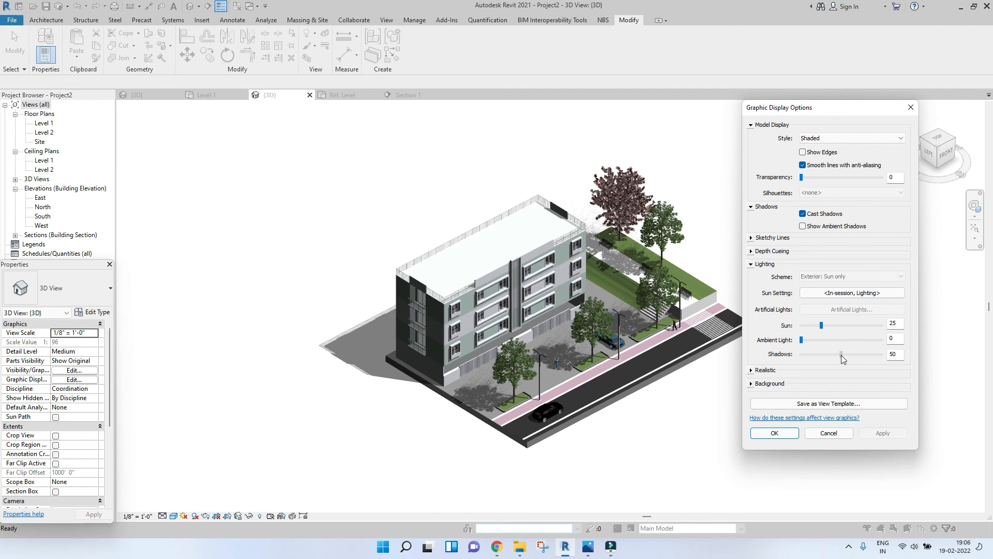
left_click(881, 434)
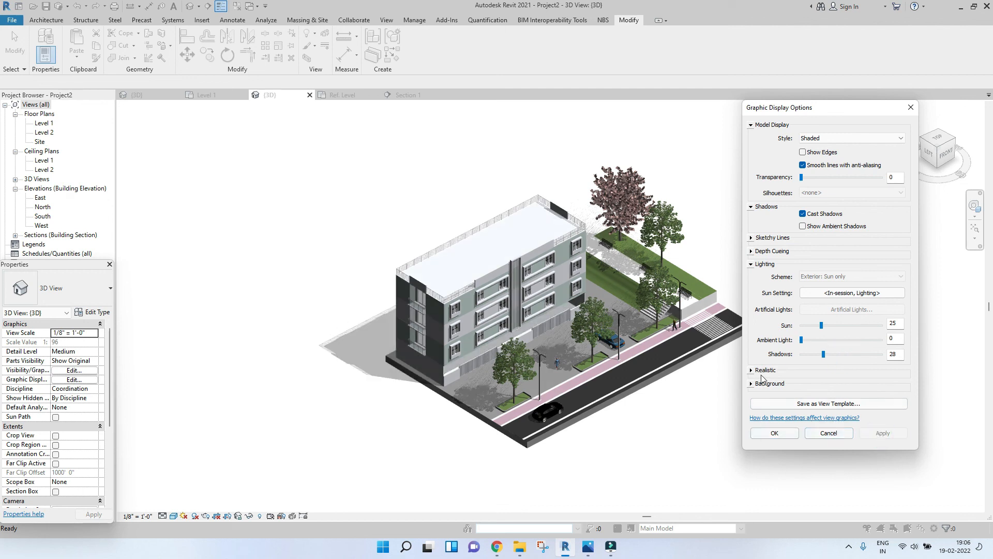
left_click(774, 433)
Step: Zoom, pan and orbit around the shaded site with shadows to review the finished model
scroll(520, 294, "up", 2)
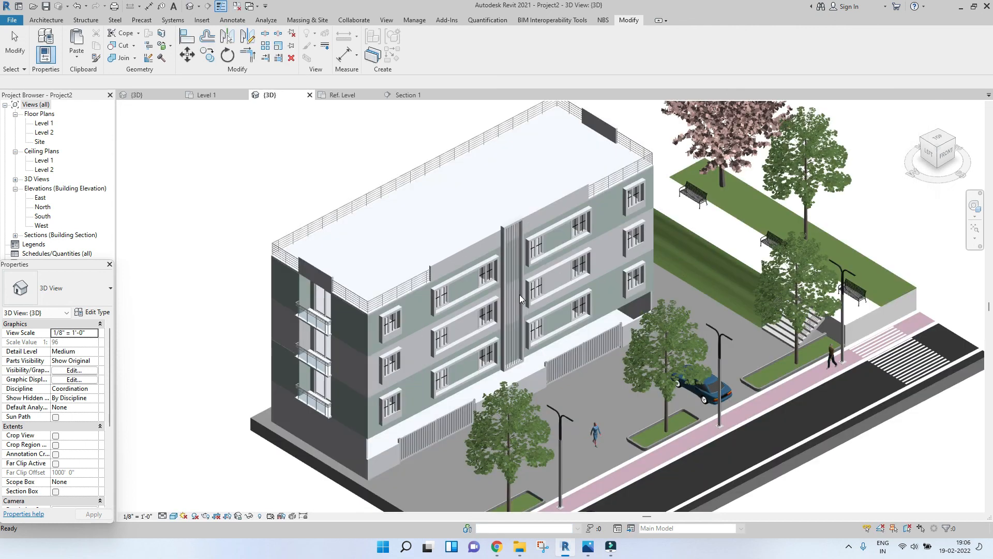
scroll(519, 294, "down", 2)
scroll(703, 406, "up", 4)
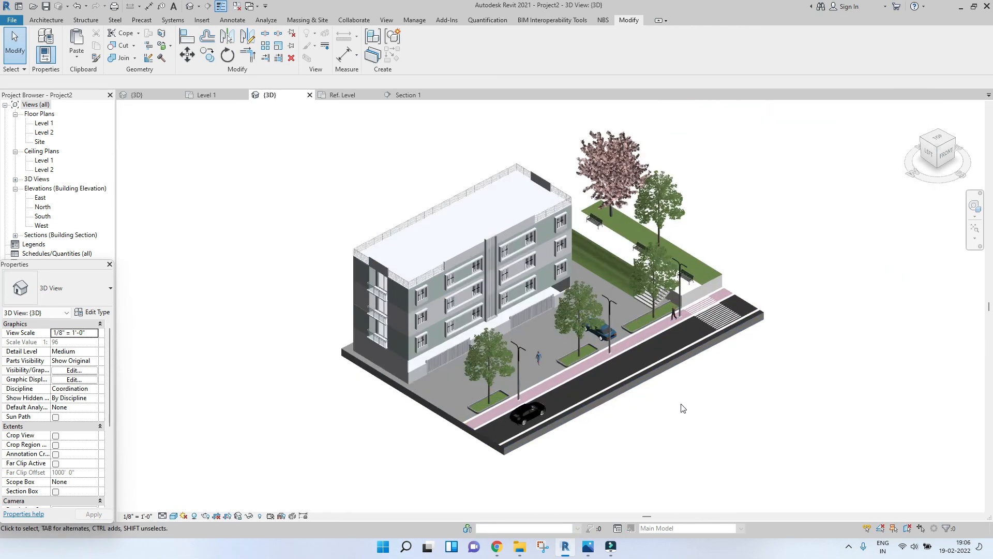
middle_click_drag(631, 412, 622, 440)
scroll(575, 432, "down", 2)
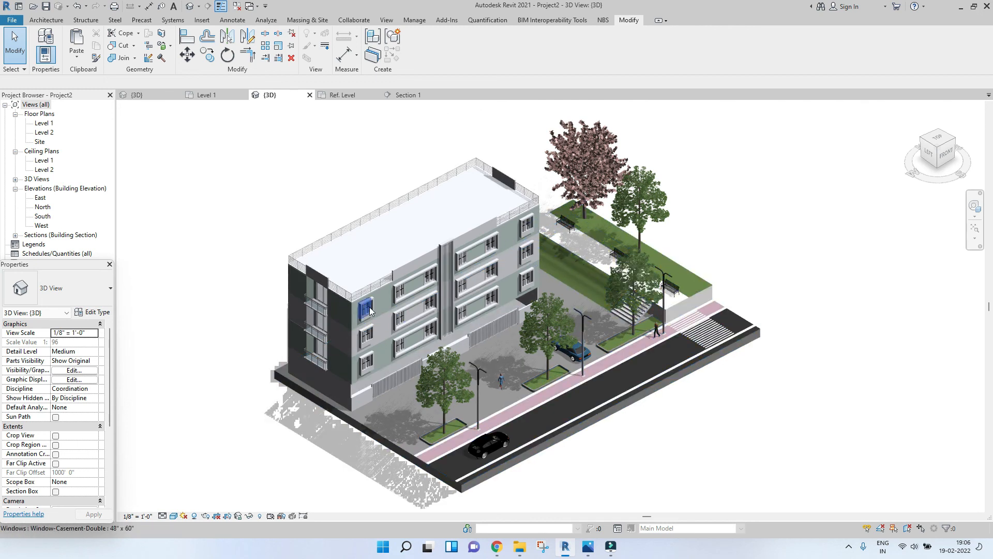
left_click_drag(211, 170, 473, 402)
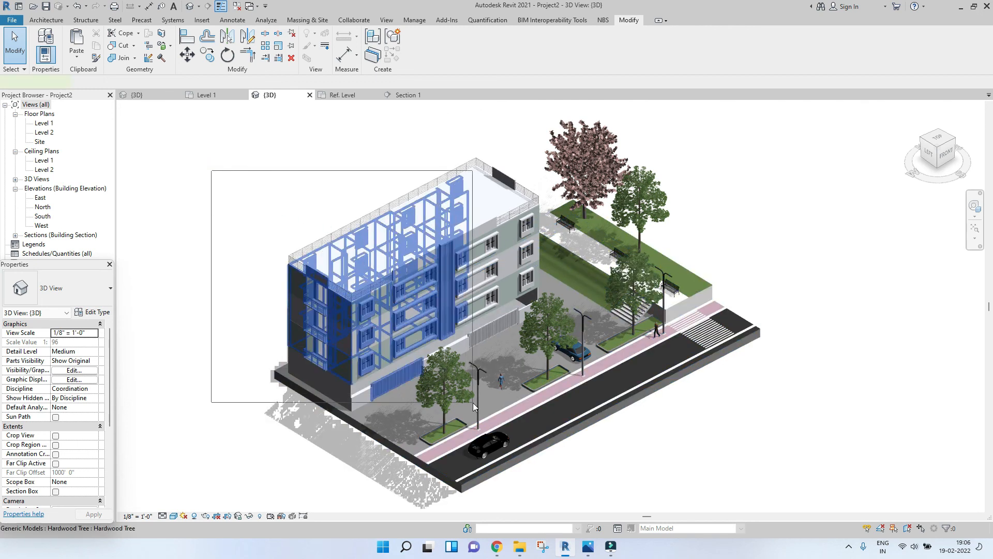
left_click(779, 432)
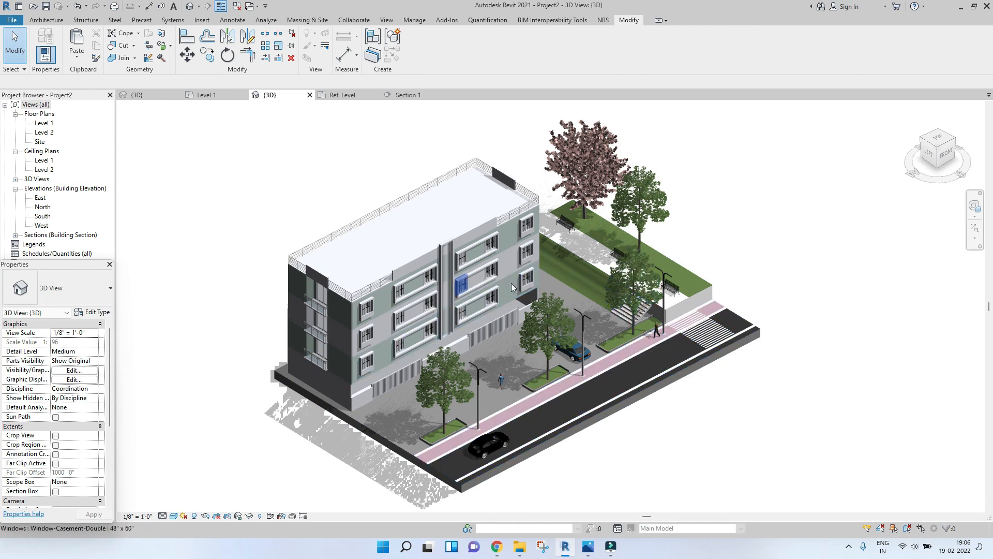
scroll(586, 269, "down", 3)
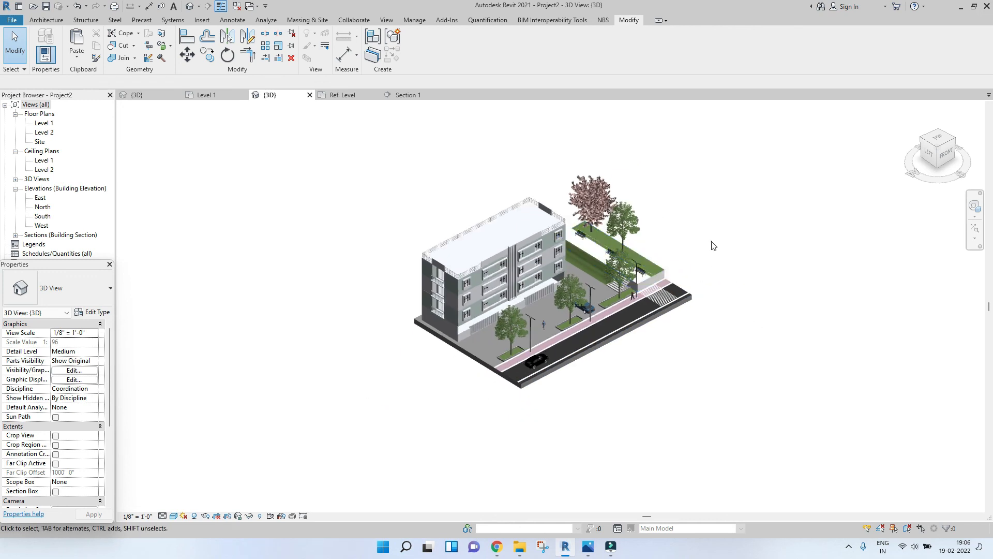
scroll(579, 290, "up", 3)
mouse_move(582, 290)
middle_mouse_down()
mouse_move(604, 334)
mouse_move(595, 299)
middle_mouse_up()
scroll(595, 299, "up", 3)
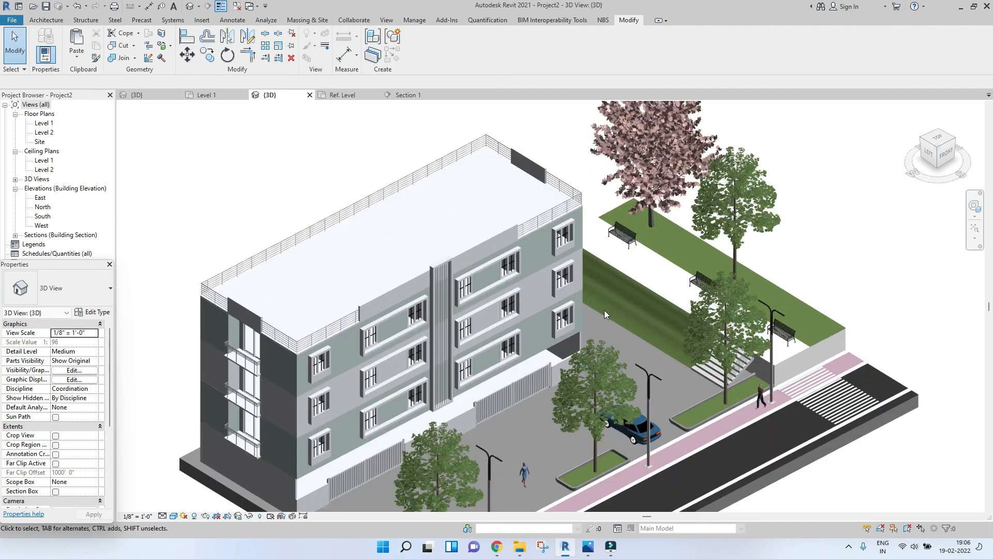
scroll(585, 263, "down", 3)
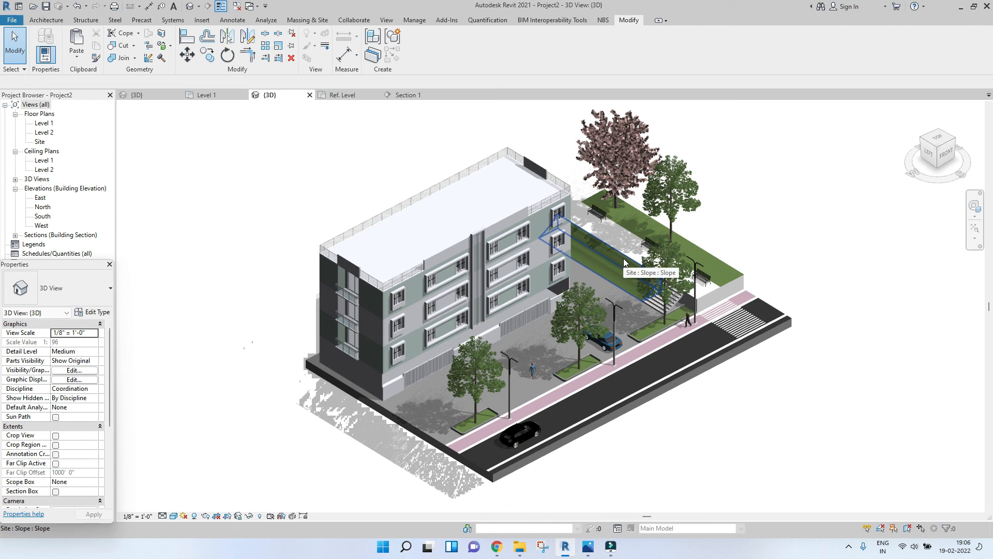
middle_click_drag(623, 259, 637, 325)
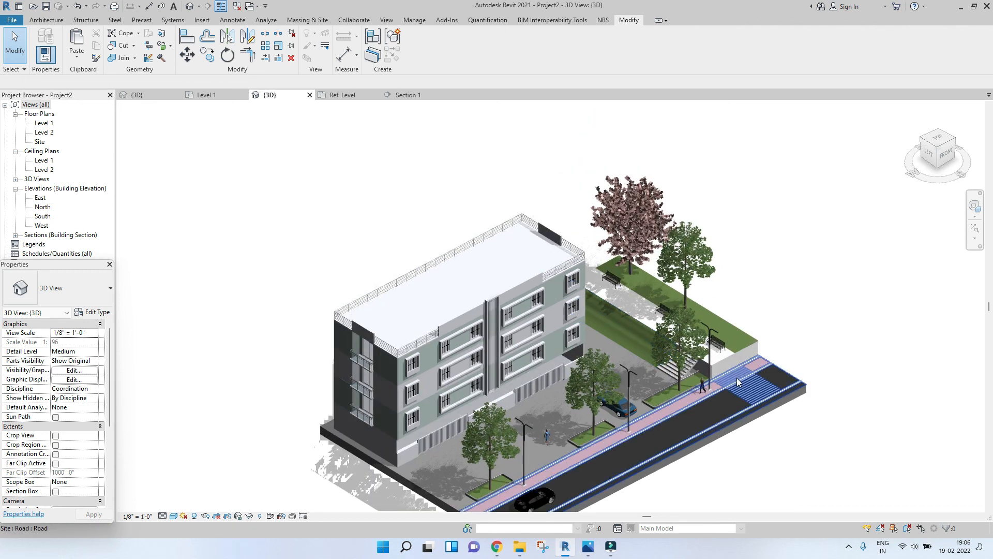
scroll(672, 353, "up", 5)
scroll(659, 354, "down", 4)
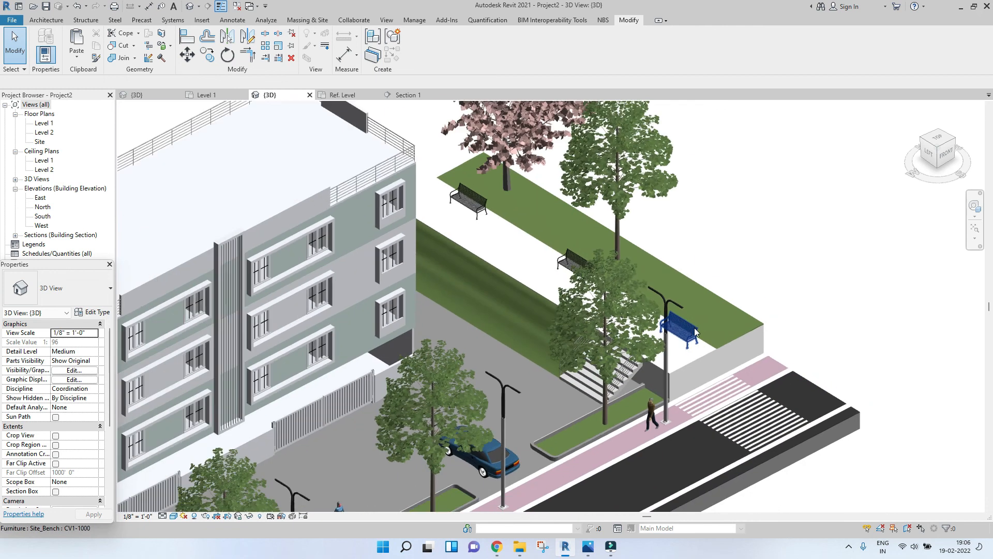
scroll(707, 317, "down", 3)
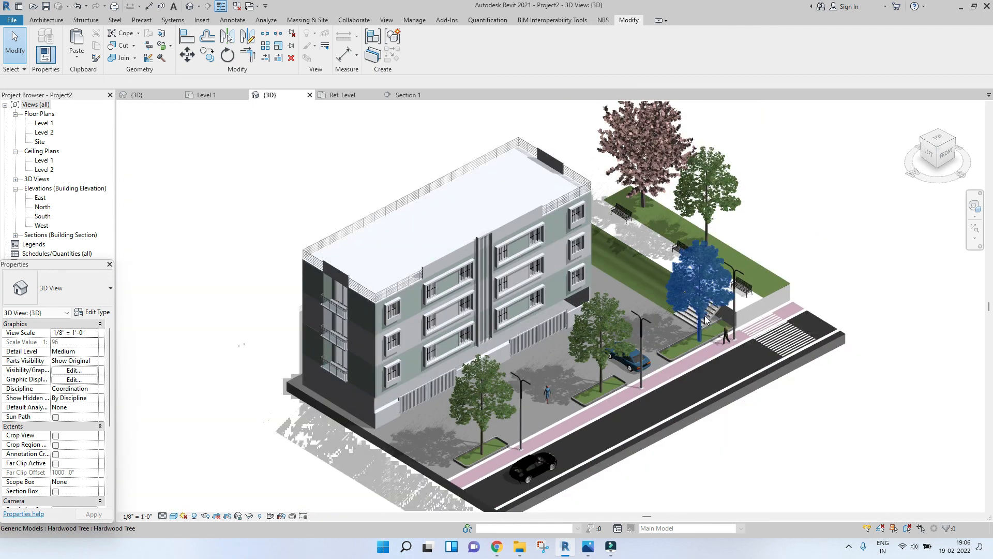